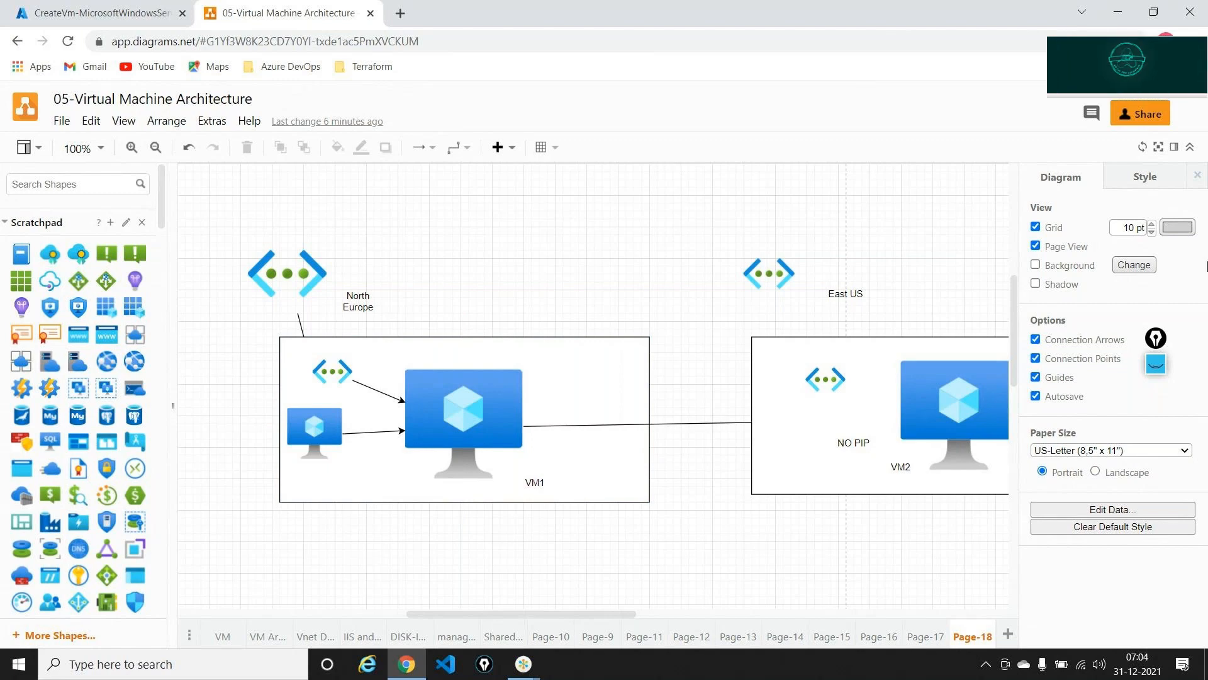
- Annotate the diagram with VM1, VNET over North Europe, VNET2, and VM2 with no PIP, then clear the ink
scroll(796, 343, right, 3)
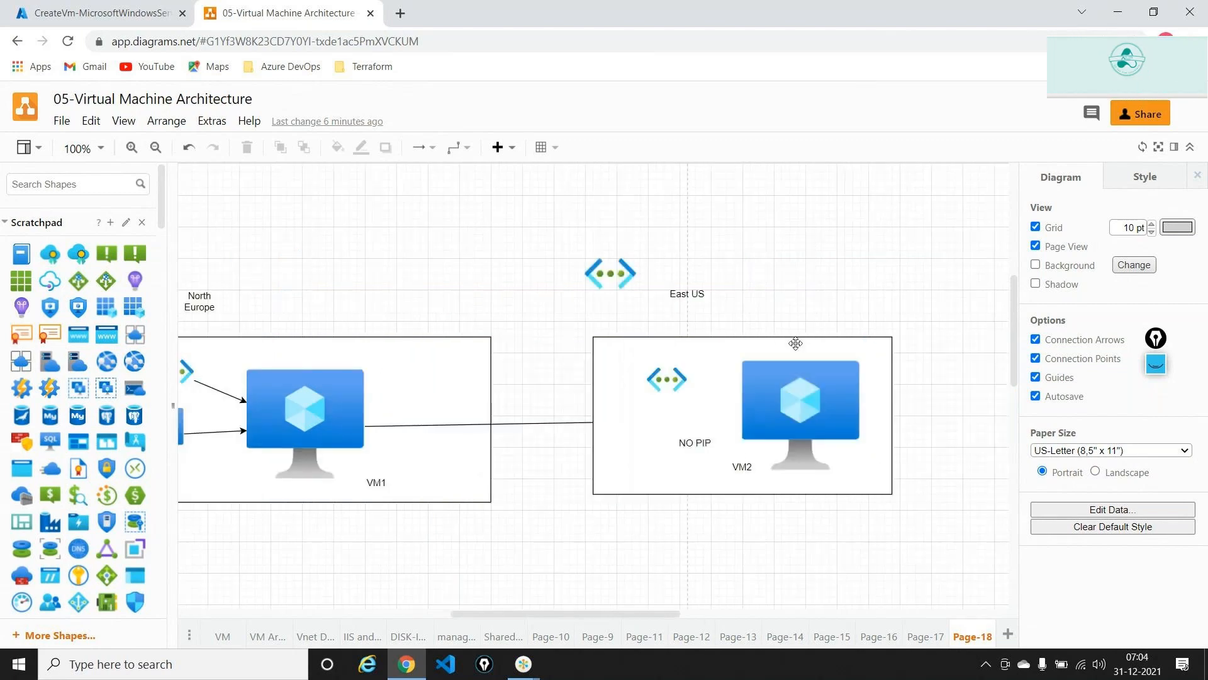
drag(1158, 337, 1168, 219)
click(1167, 251)
click(1166, 281)
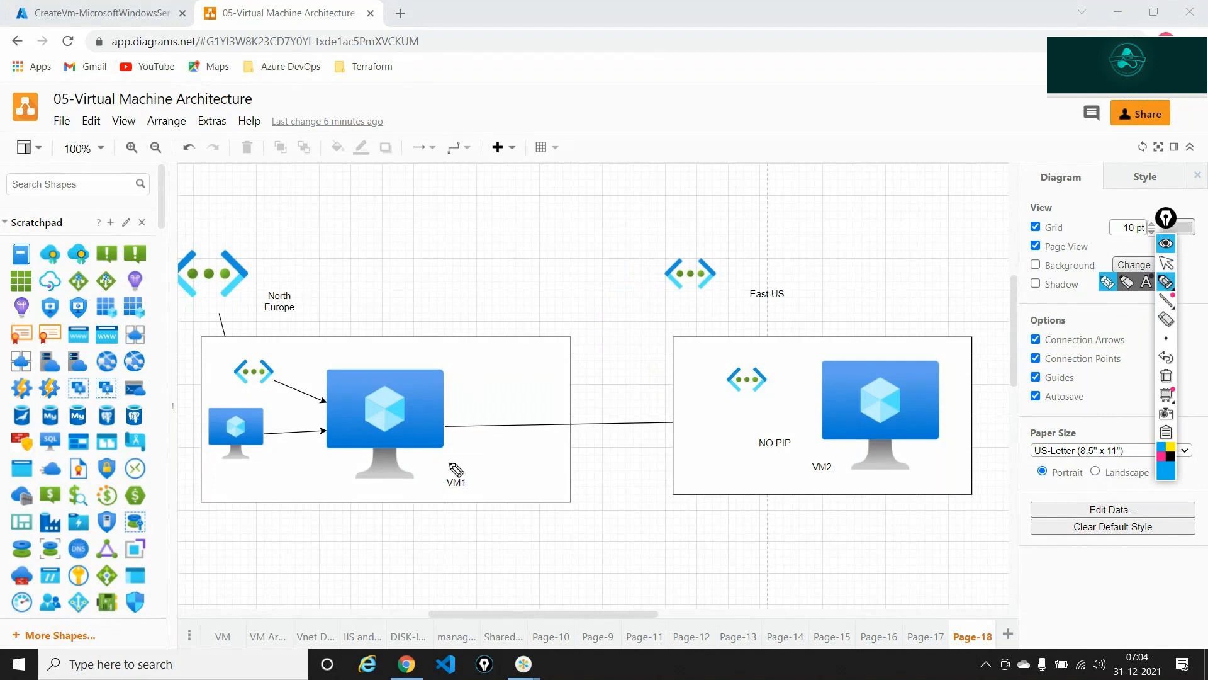
mouse_move(456, 469)
mouse_down()
mouse_move(441, 494)
mouse_move(481, 458)
mouse_move(461, 462)
mouse_up()
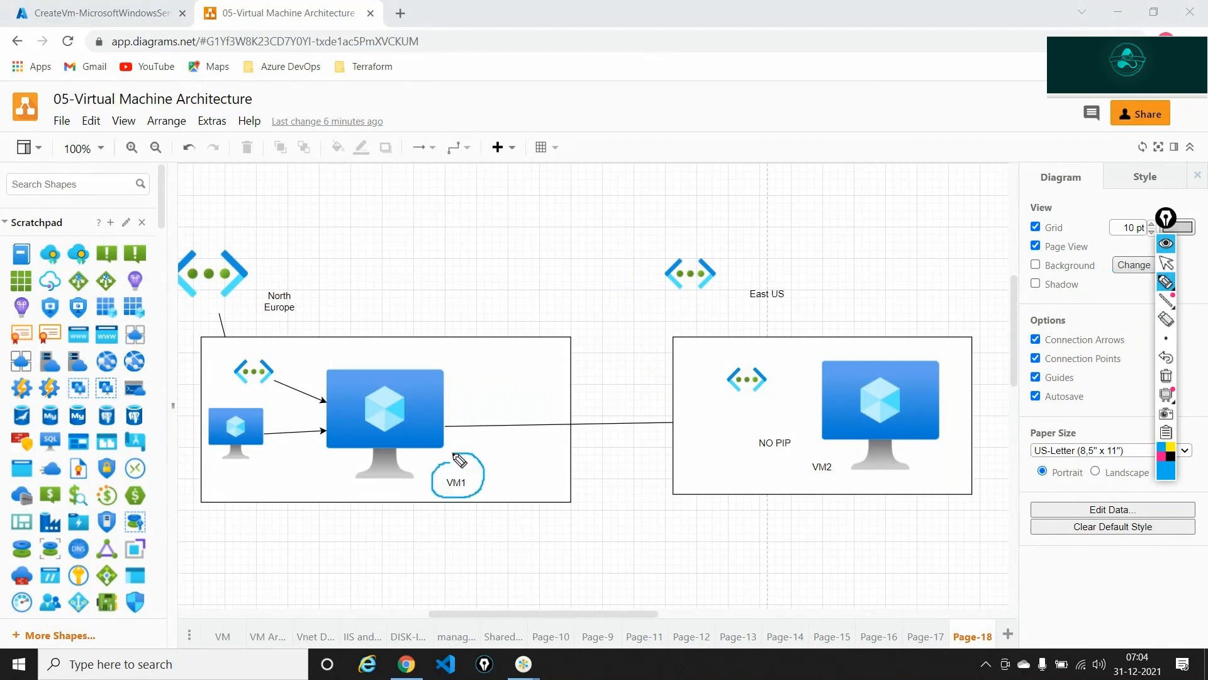
mouse_move(289, 253)
mouse_down()
mouse_move(335, 250)
mouse_move(368, 216)
mouse_move(389, 234)
mouse_up()
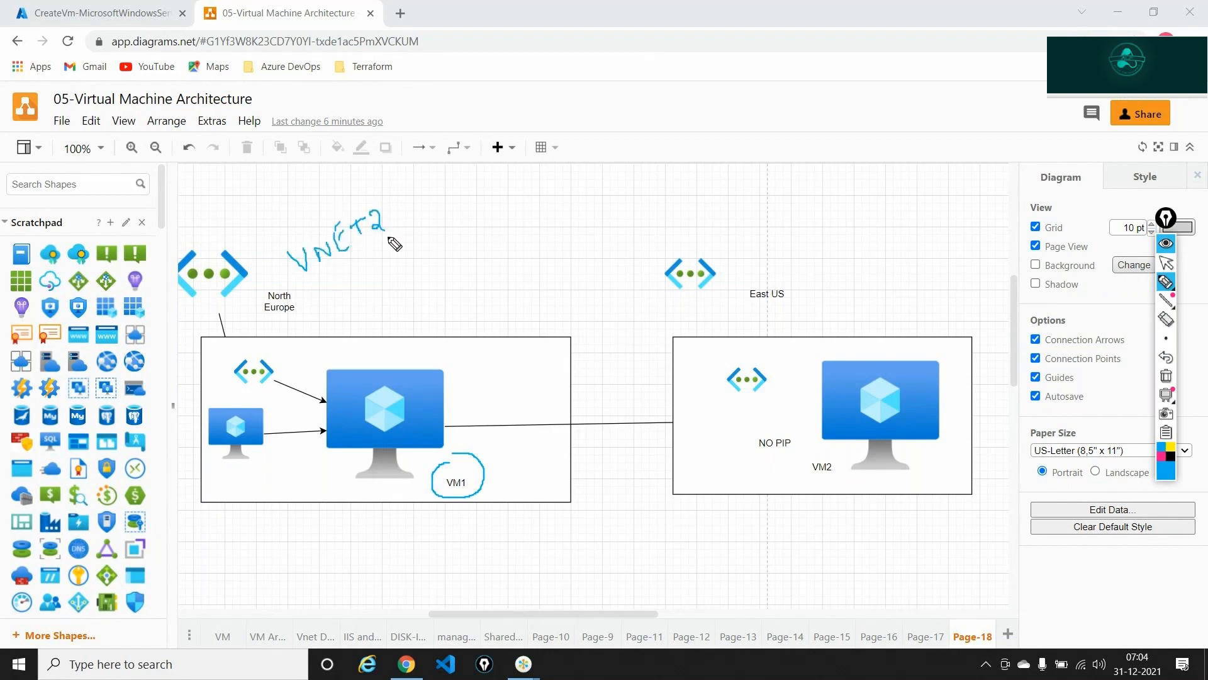
mouse_move(413, 338)
mouse_down()
mouse_move(428, 285)
mouse_move(858, 332)
mouse_move(863, 342)
mouse_up()
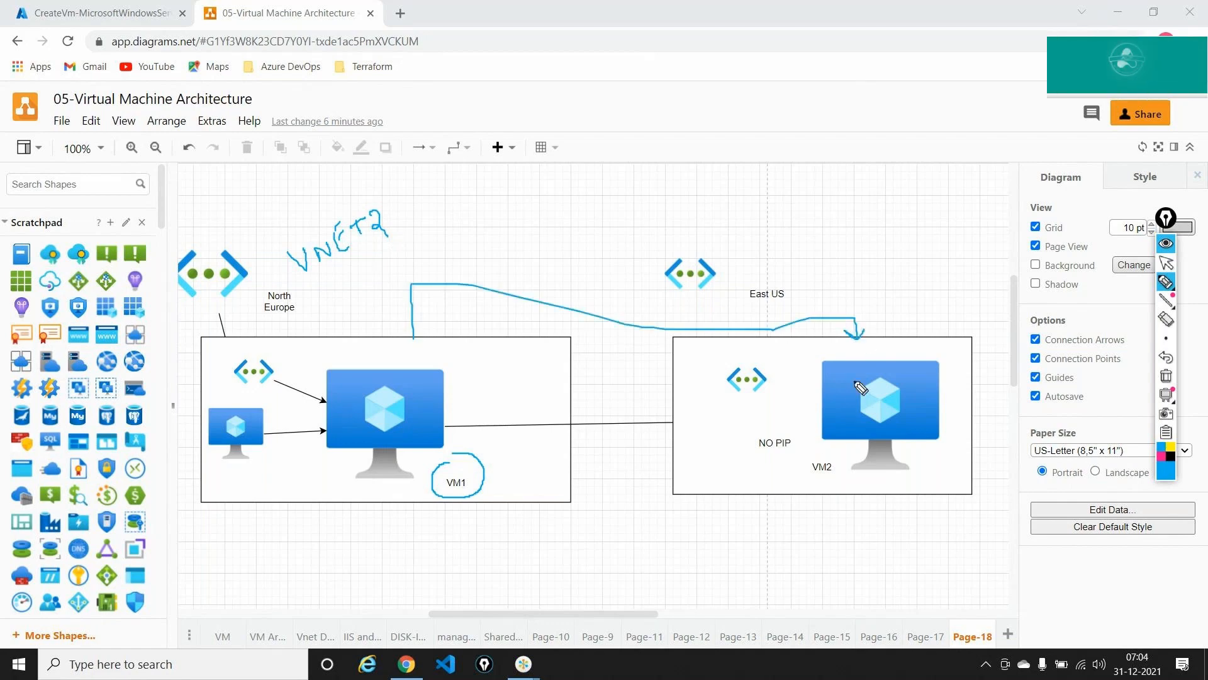
mouse_move(822, 443)
mouse_down()
mouse_move(812, 488)
mouse_move(841, 450)
mouse_move(752, 431)
mouse_move(792, 441)
mouse_up()
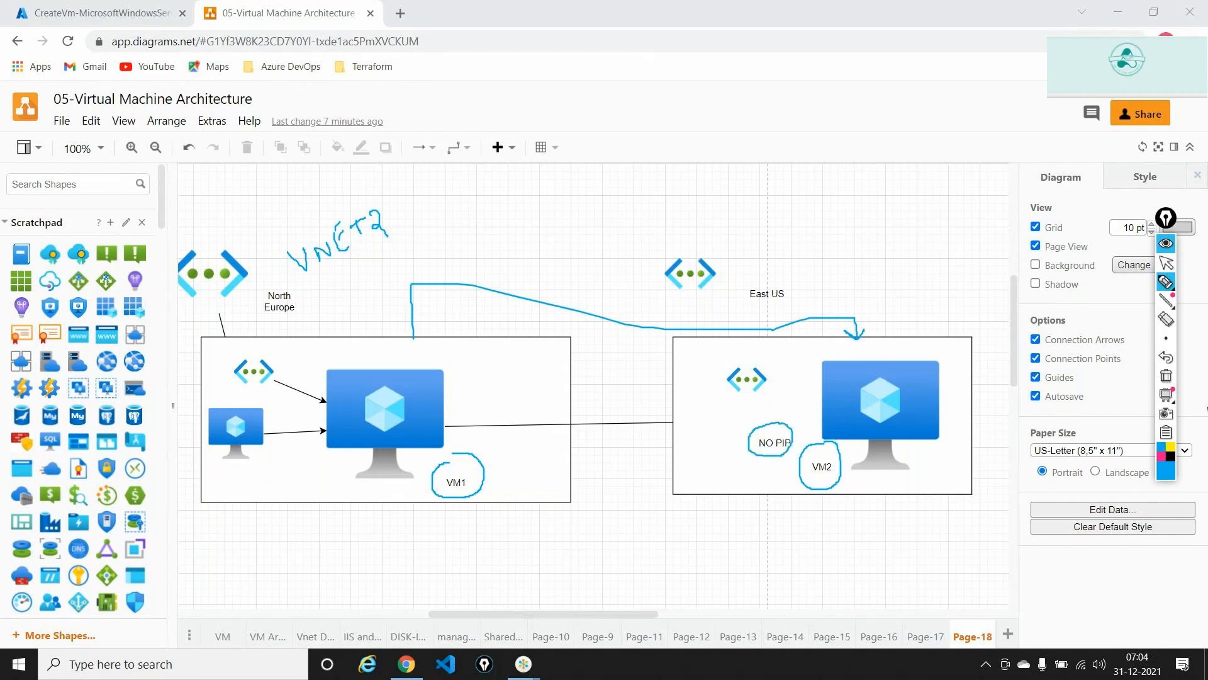
click(1166, 373)
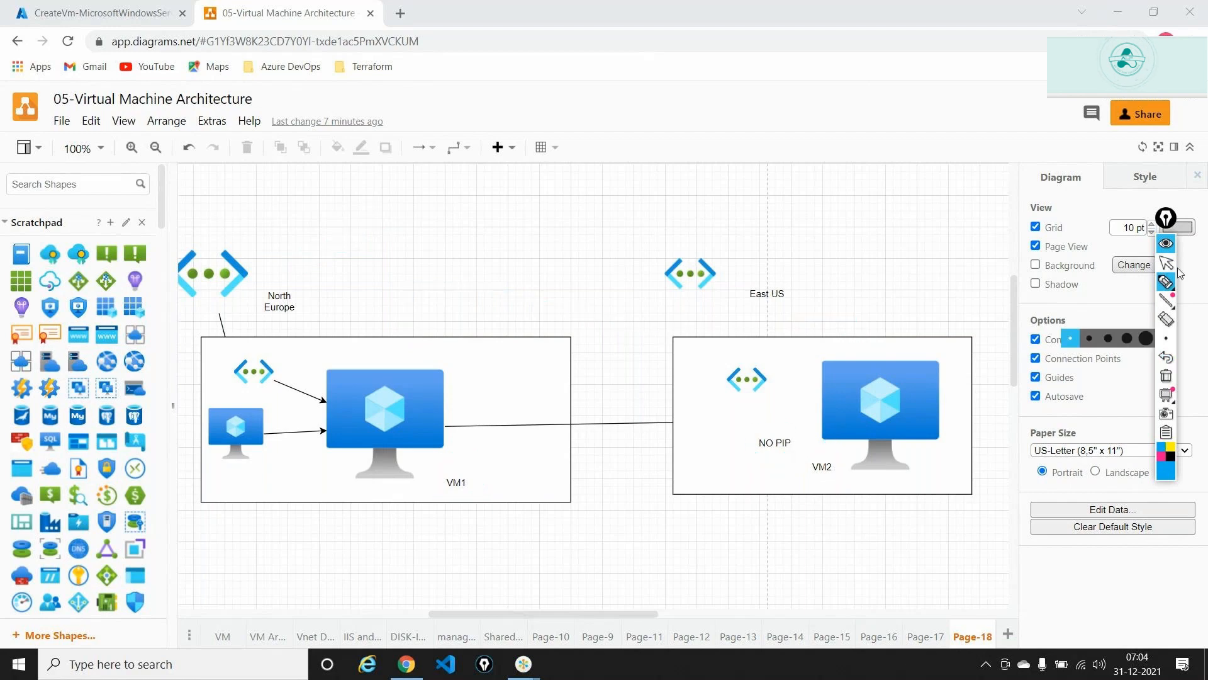
click(1167, 242)
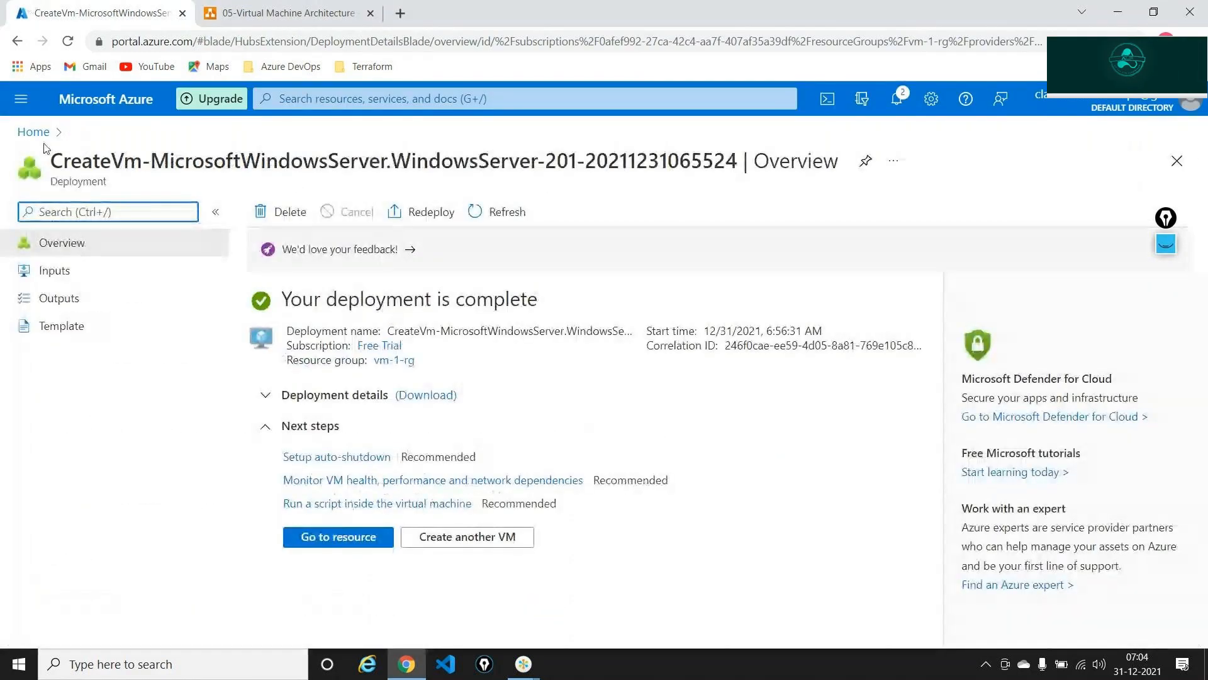
- From the Azure home page, search 'net' and open the Network security groups list
click(35, 132)
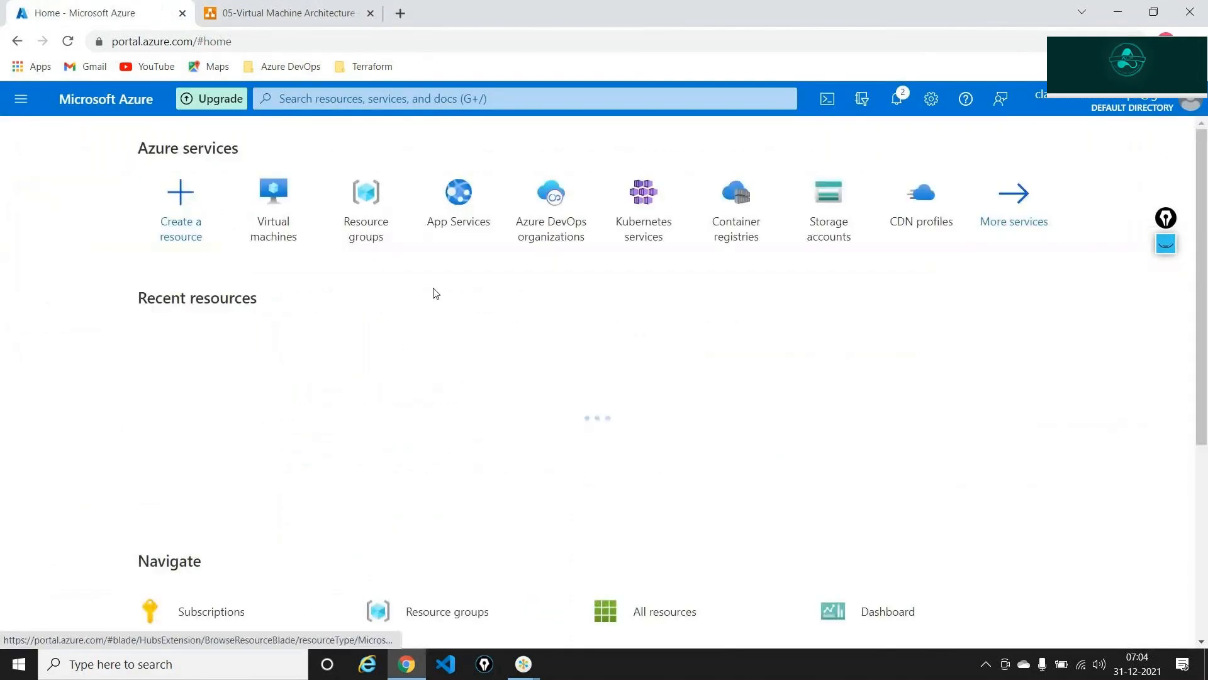
click(433, 101)
text(n)
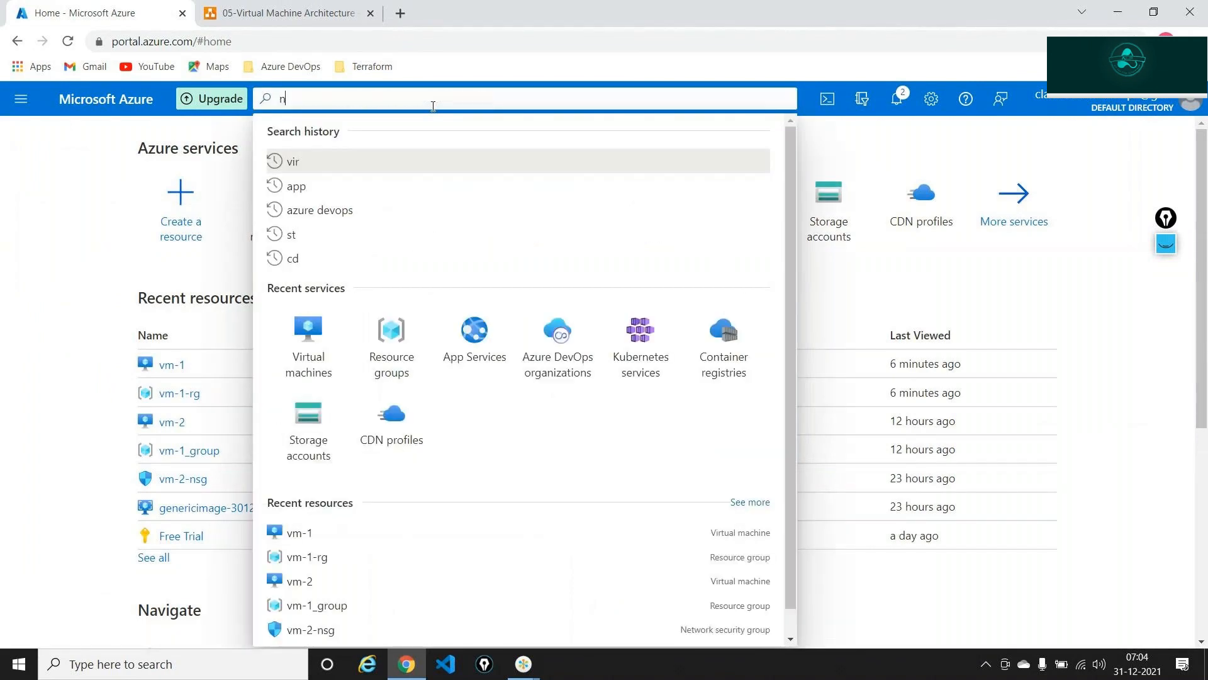
text(et)
click(361, 240)
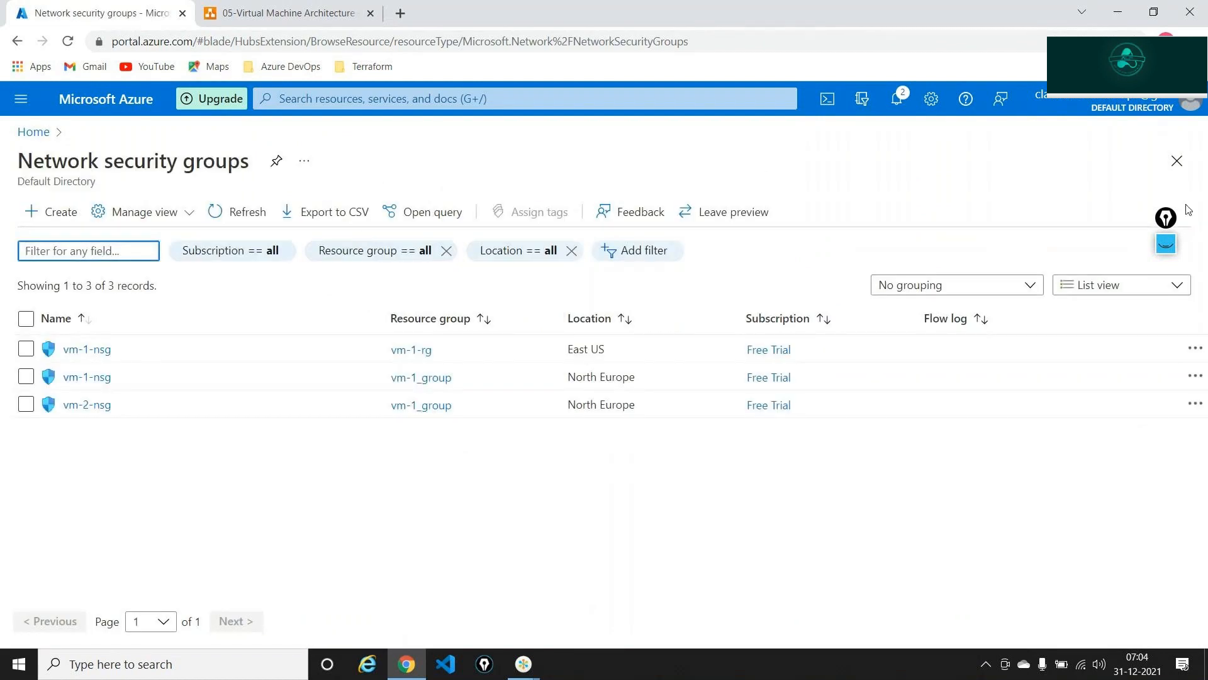
- Circle vm-1-nsg in East US and vm-2-nsg in North Europe, clear the marks, and open vm-2-nsg
click(1167, 243)
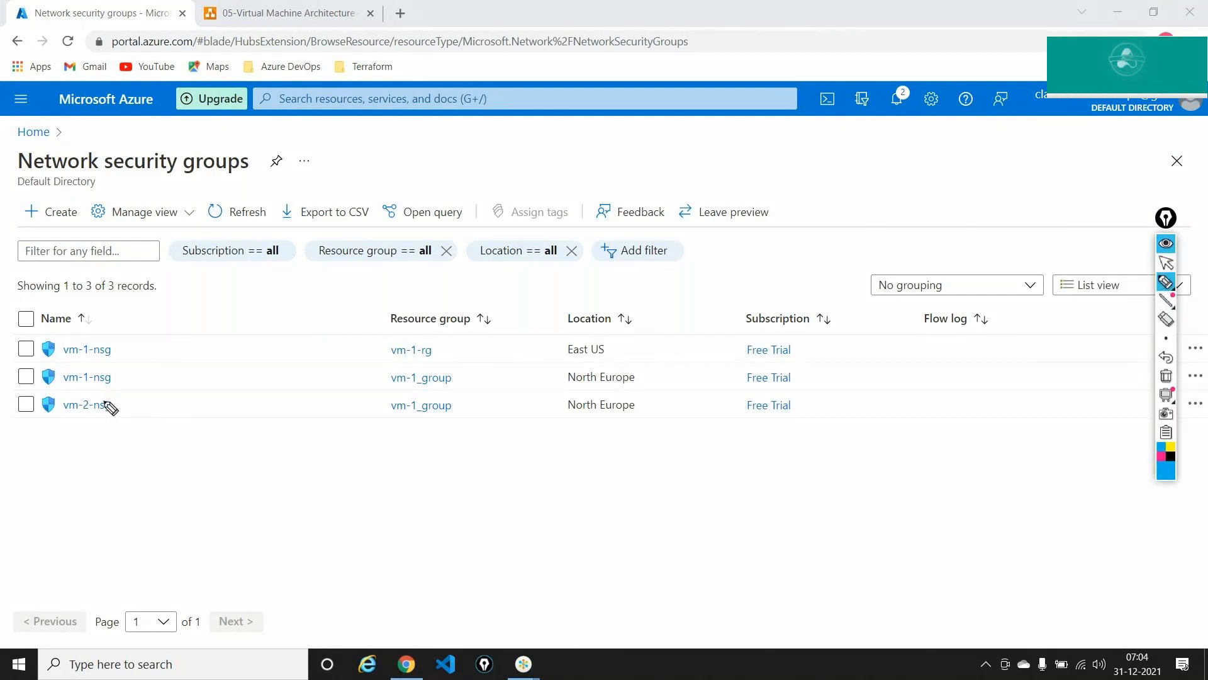
mouse_move(101, 404)
mouse_down()
mouse_move(66, 403)
mouse_move(113, 406)
mouse_move(104, 398)
mouse_up()
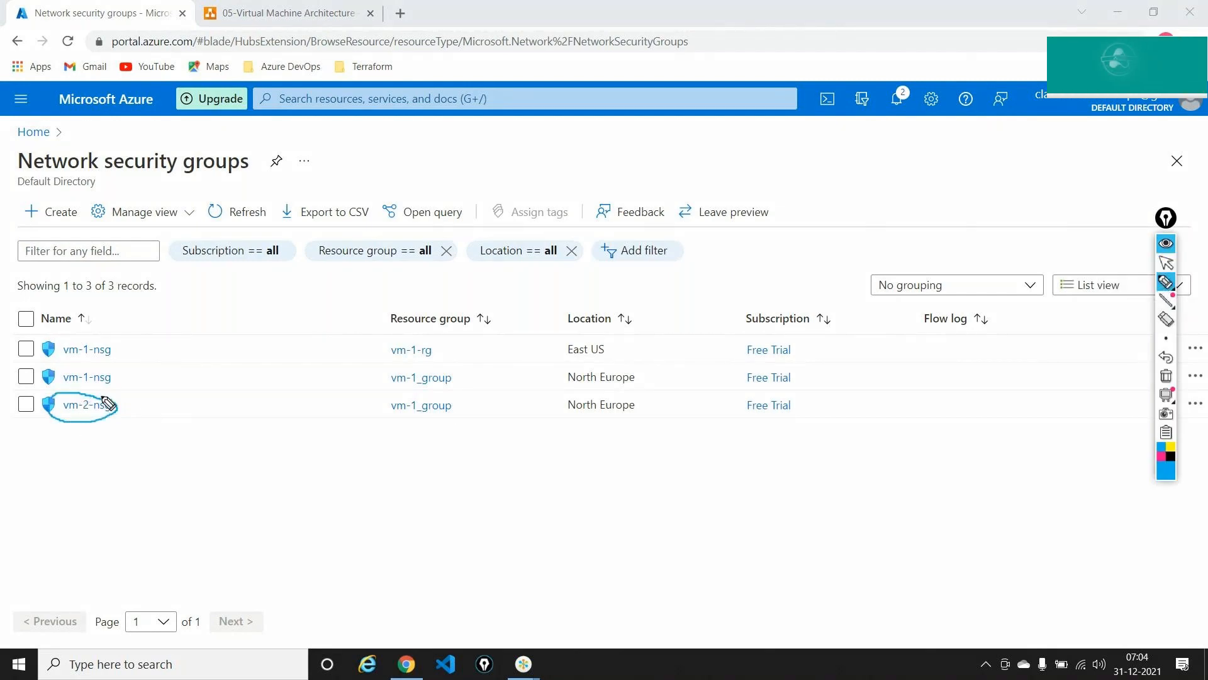
mouse_move(95, 334)
mouse_down()
mouse_move(47, 348)
mouse_move(129, 352)
mouse_move(78, 337)
mouse_up()
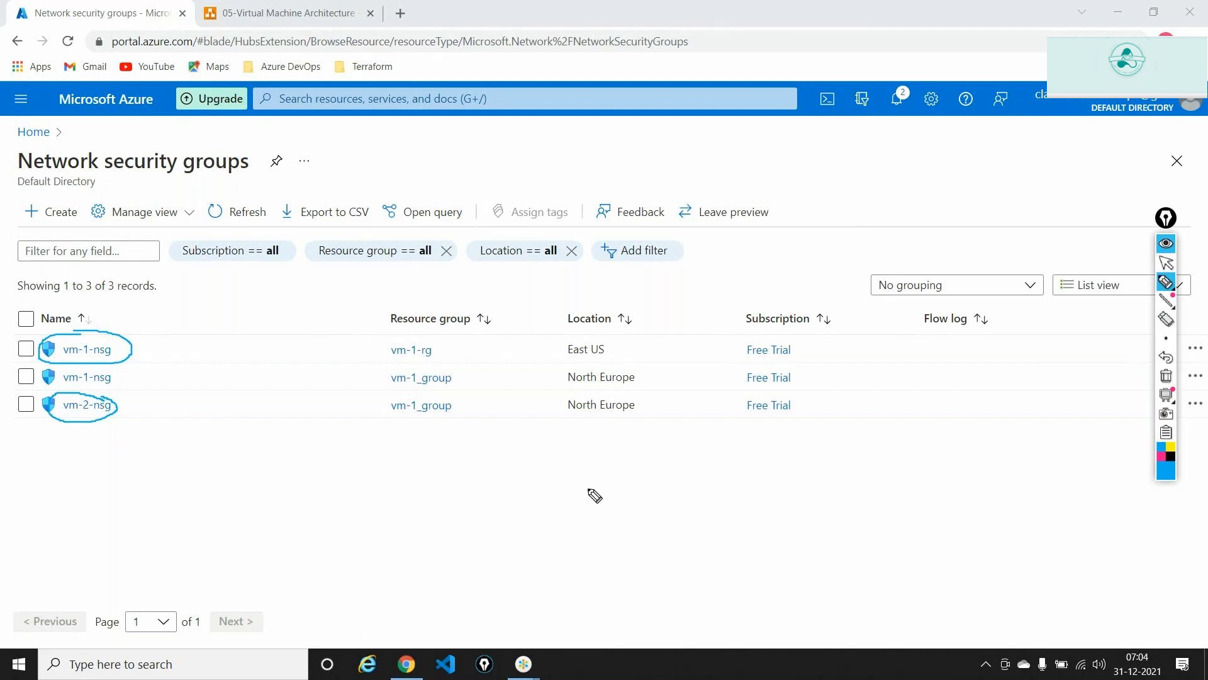
mouse_move(578, 393)
mouse_down()
mouse_move(559, 403)
mouse_move(651, 417)
mouse_move(633, 396)
mouse_move(566, 398)
mouse_up()
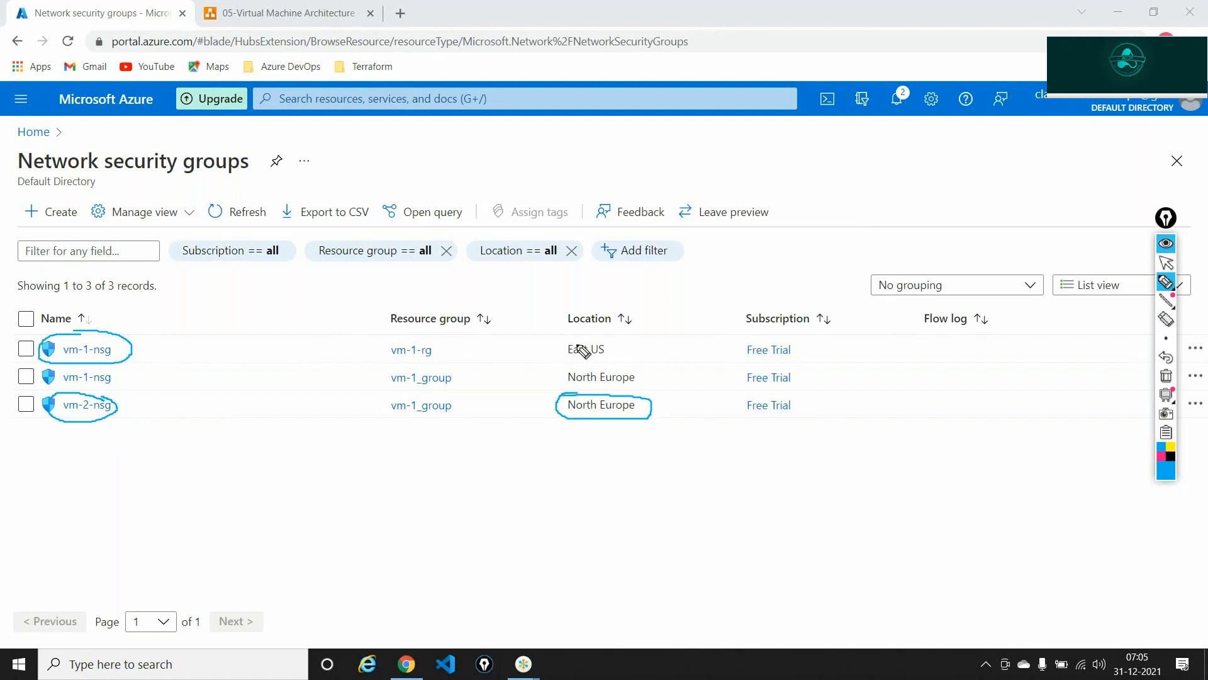
mouse_move(578, 335)
mouse_down()
mouse_move(562, 360)
mouse_move(605, 362)
mouse_move(615, 343)
mouse_move(582, 339)
mouse_up()
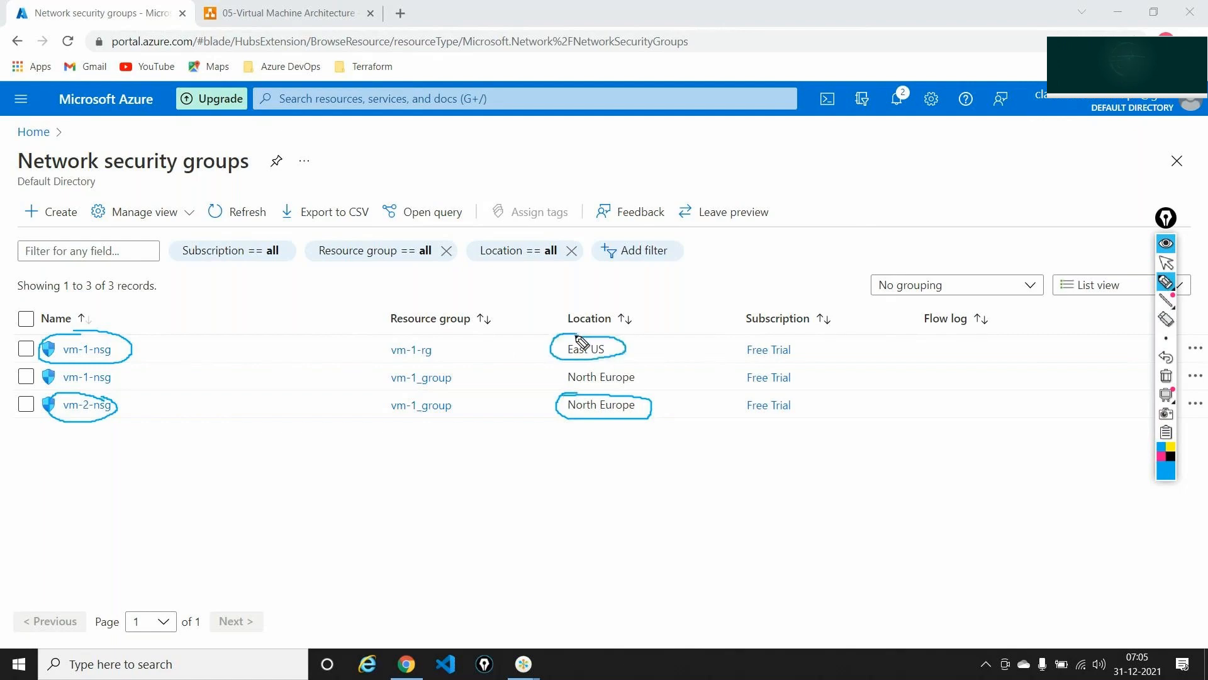
click(1166, 376)
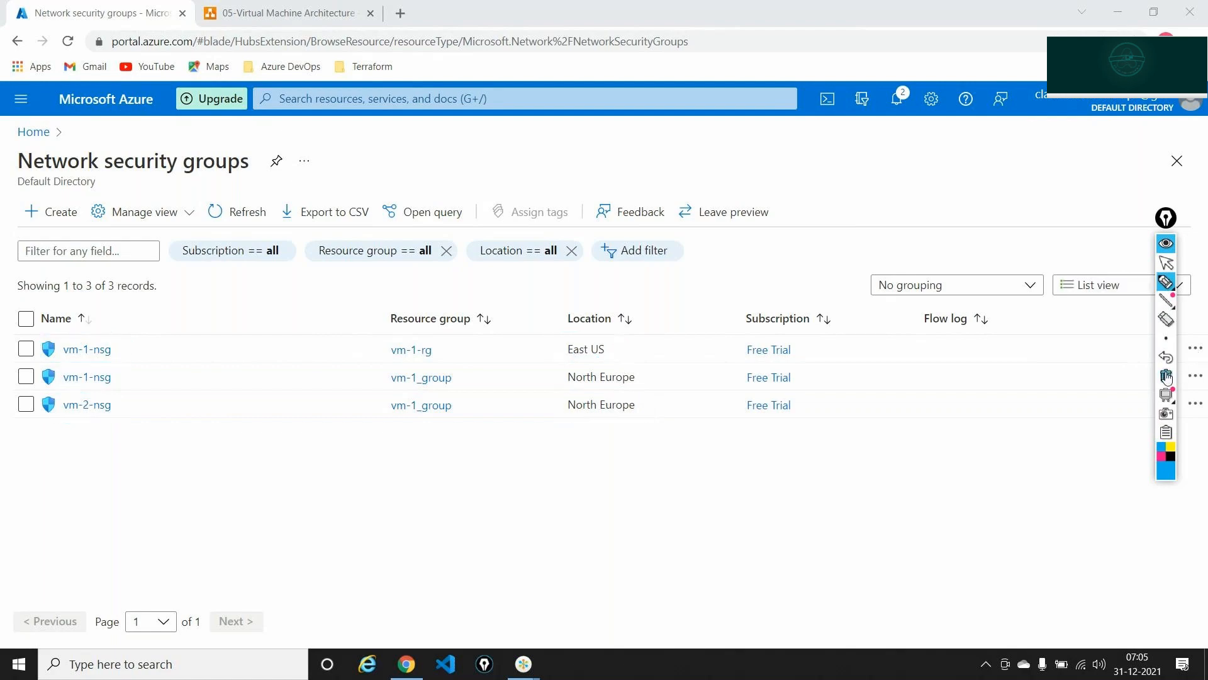
click(1167, 244)
drag(1164, 216, 1145, 177)
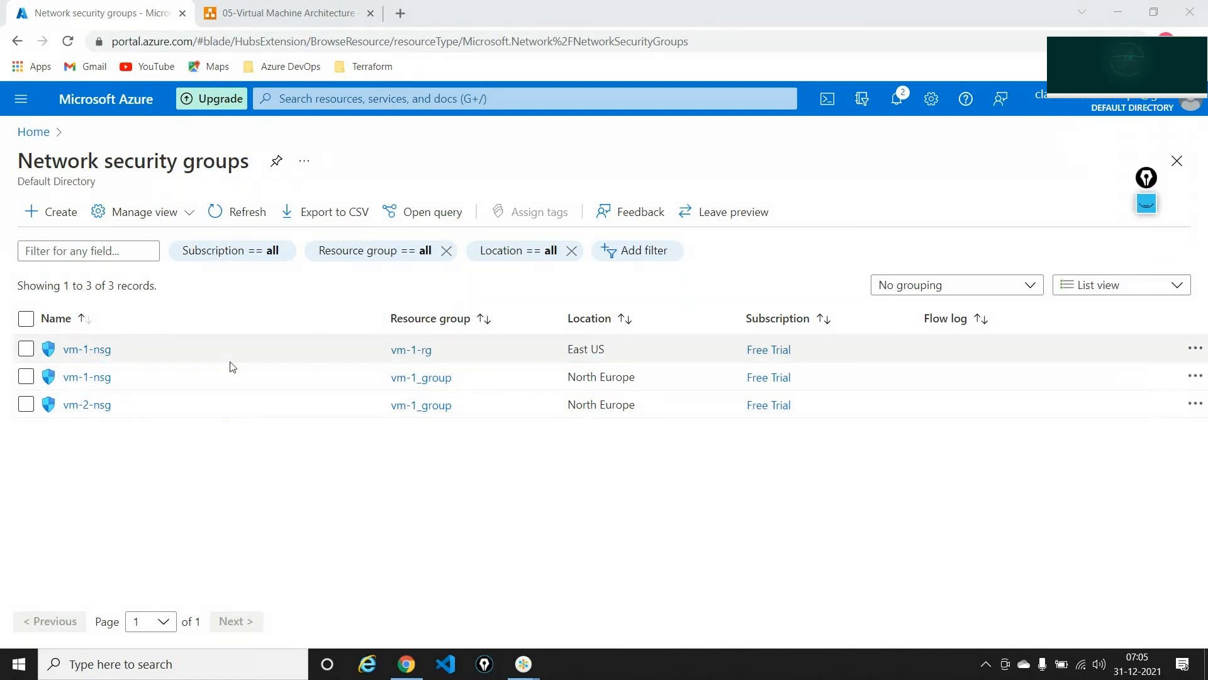
click(86, 406)
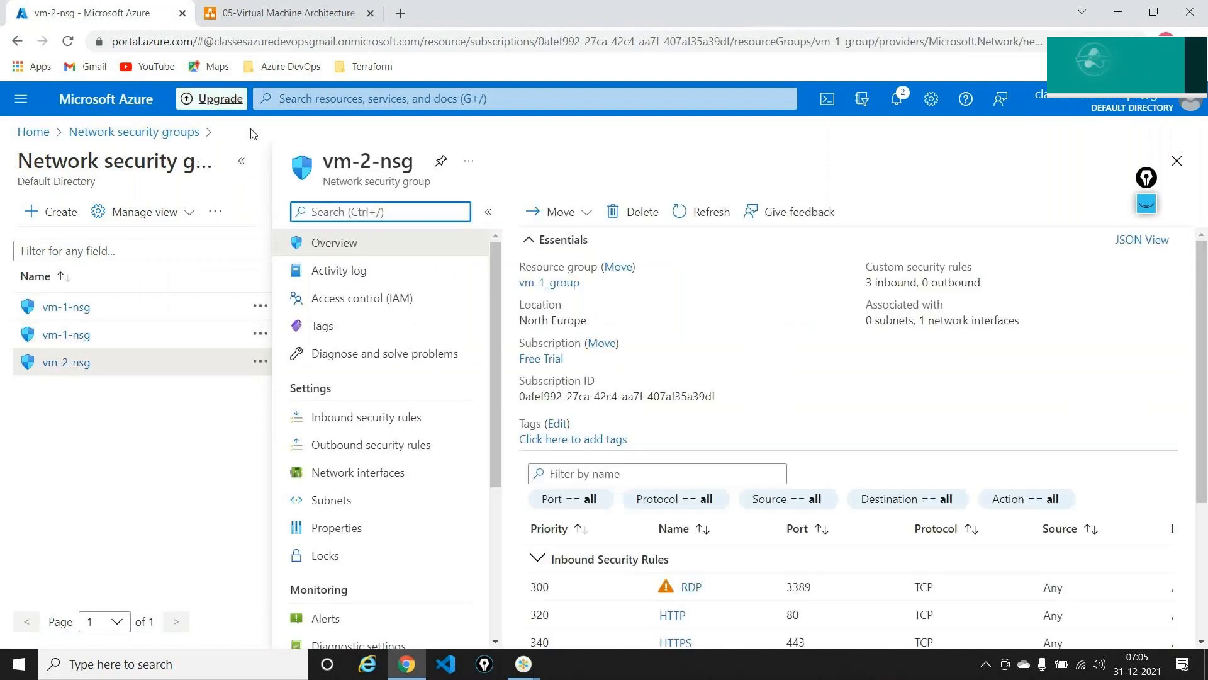
- Expand vm-2-nsg full-page and point out the inbound, outbound and network interfaces settings, then clear the arrows
click(249, 166)
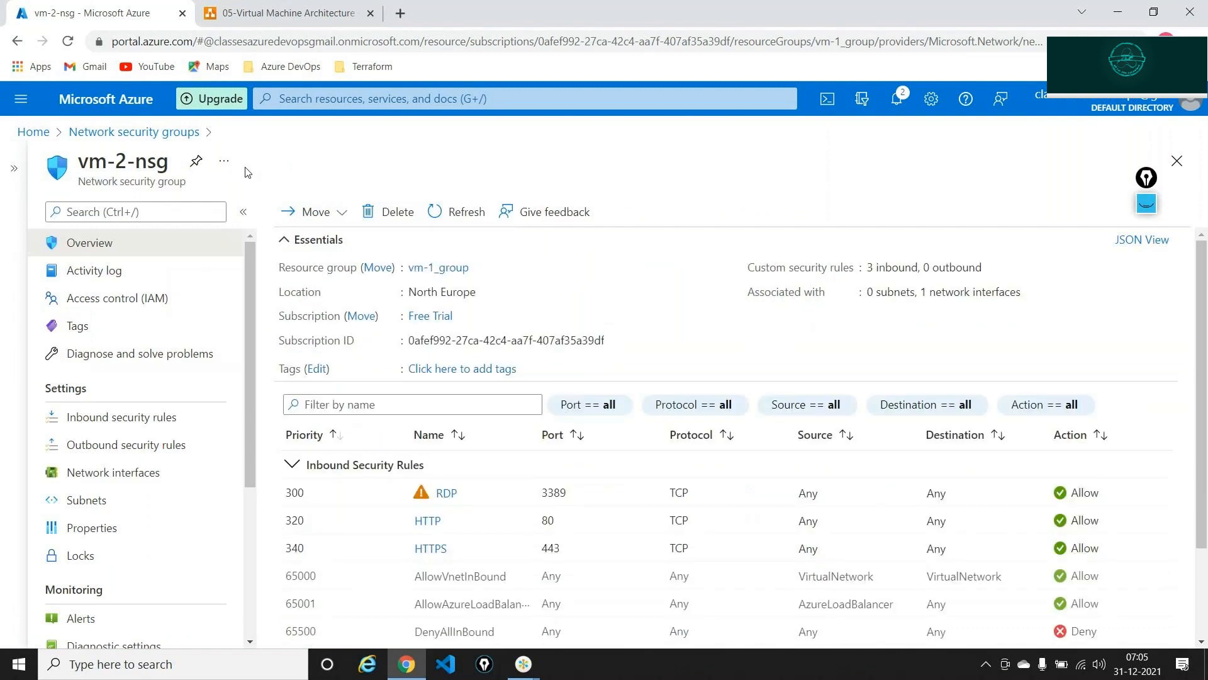
click(1147, 202)
click(1151, 249)
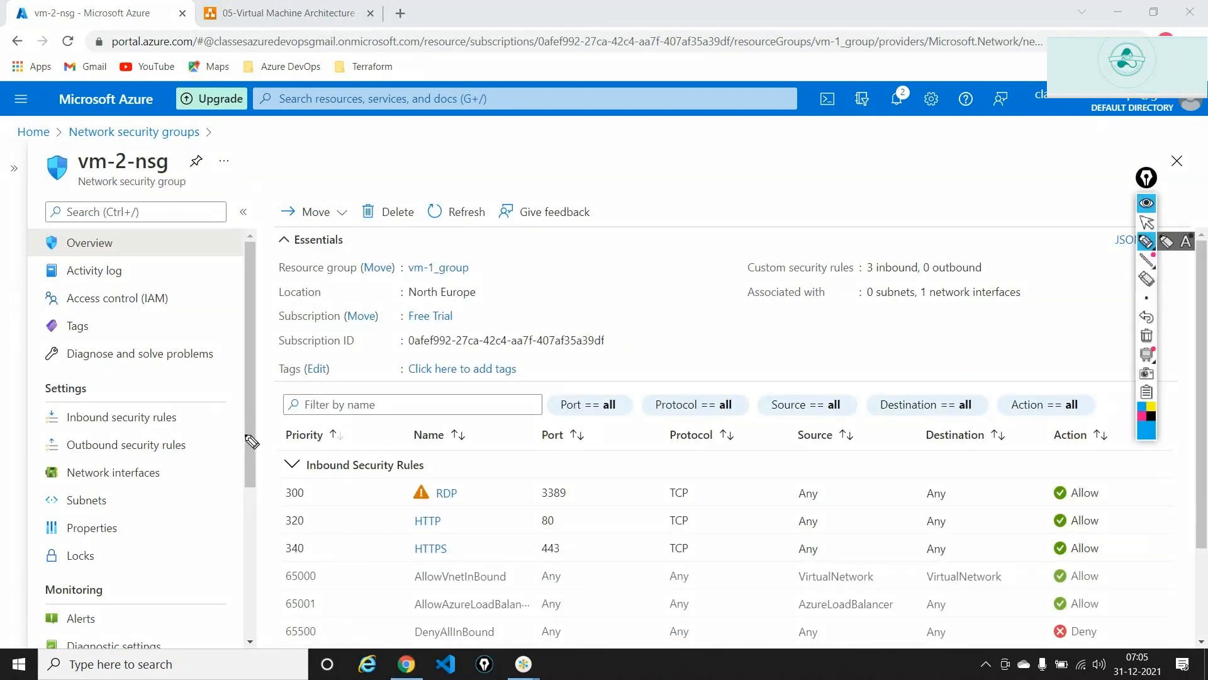
mouse_move(249, 435)
mouse_down()
mouse_move(210, 426)
mouse_move(191, 445)
mouse_up()
mouse_move(228, 489)
mouse_down()
mouse_move(191, 482)
mouse_move(167, 503)
mouse_move(145, 497)
mouse_move(188, 487)
mouse_up()
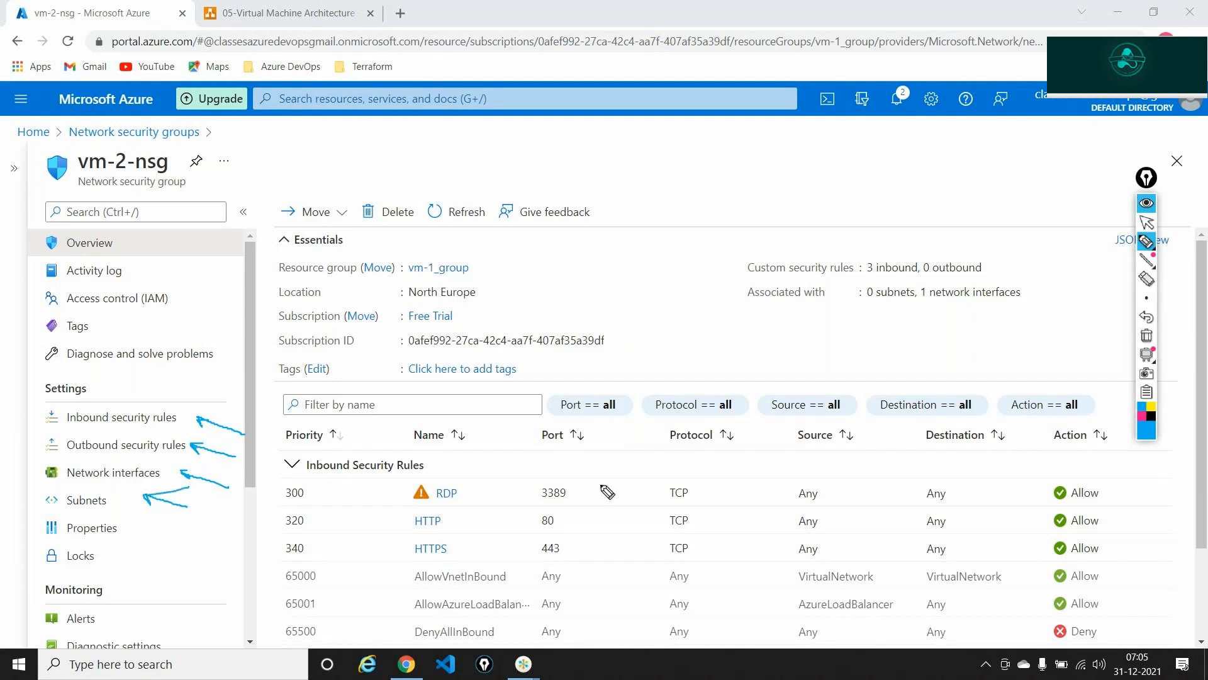
click(1147, 336)
click(1146, 222)
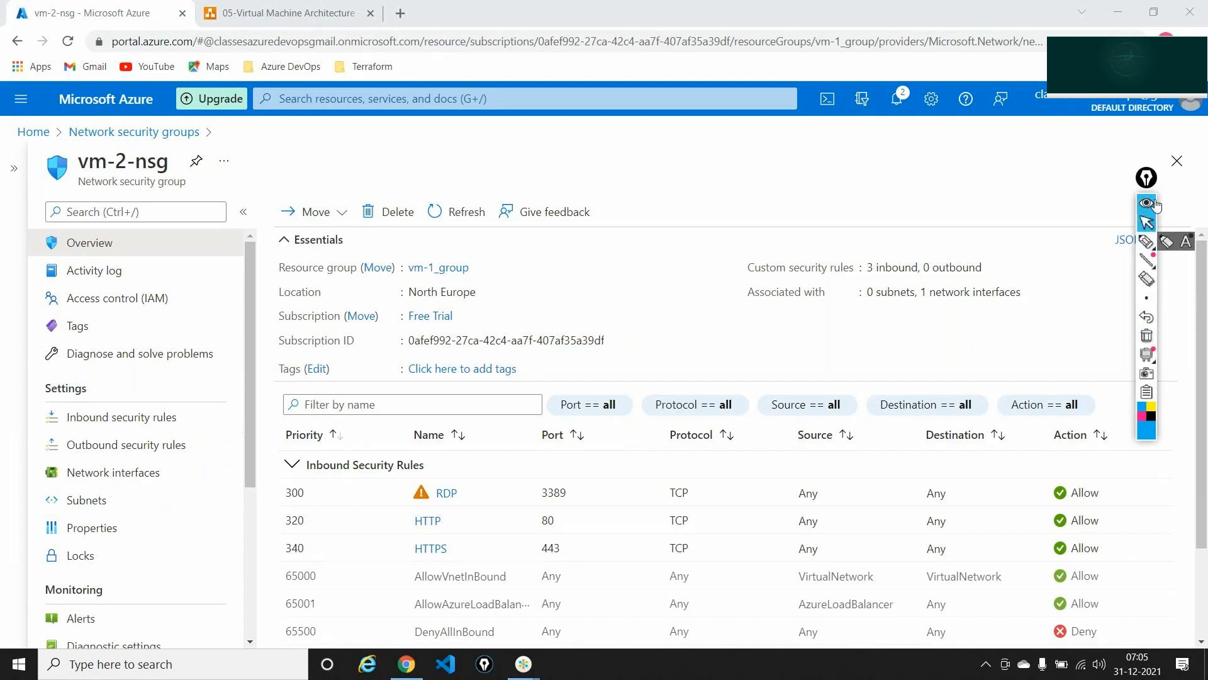
click(1146, 202)
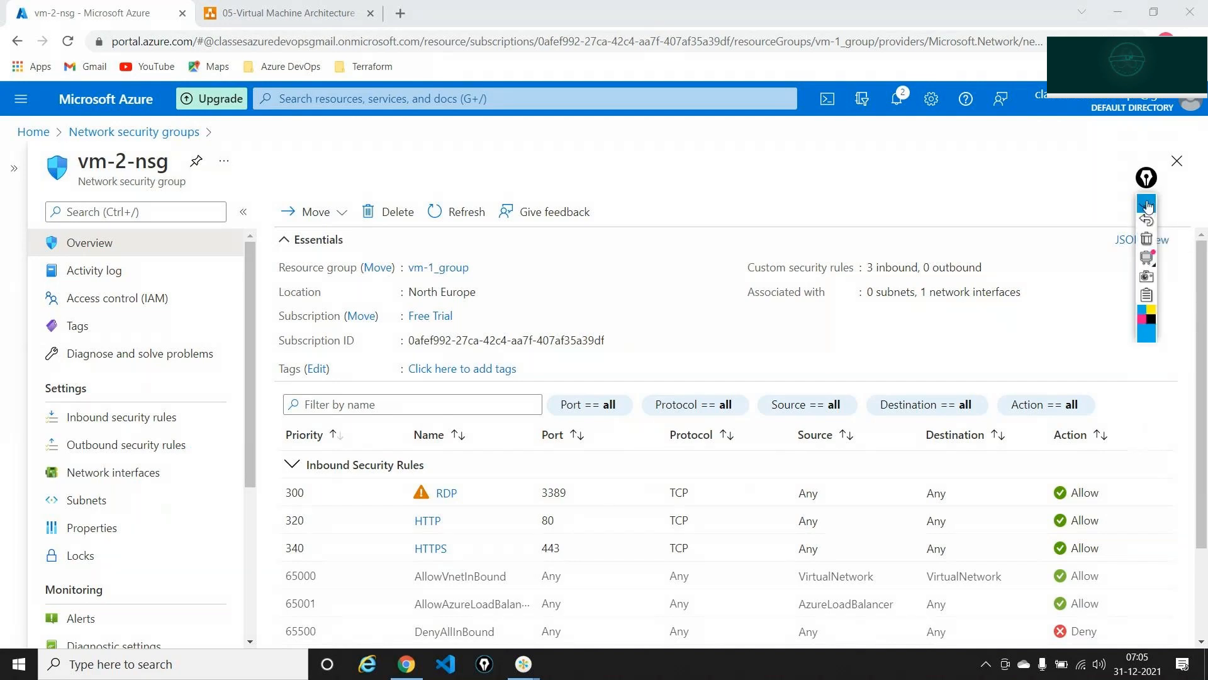
- Show vm-2-nsg's inbound rules and mark custom priorities 300, 320, 340 with the RDP and HTTPS rules
click(123, 421)
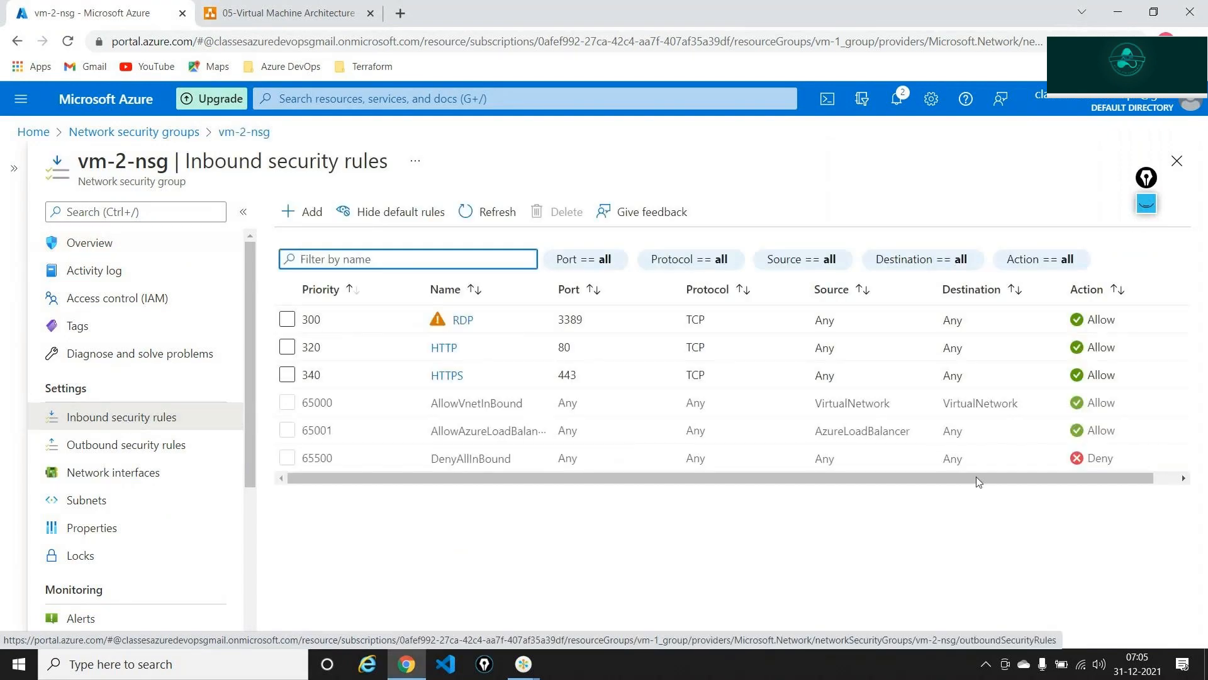
drag(1157, 173, 1152, 131)
mouse_move(1149, 146)
click(1142, 196)
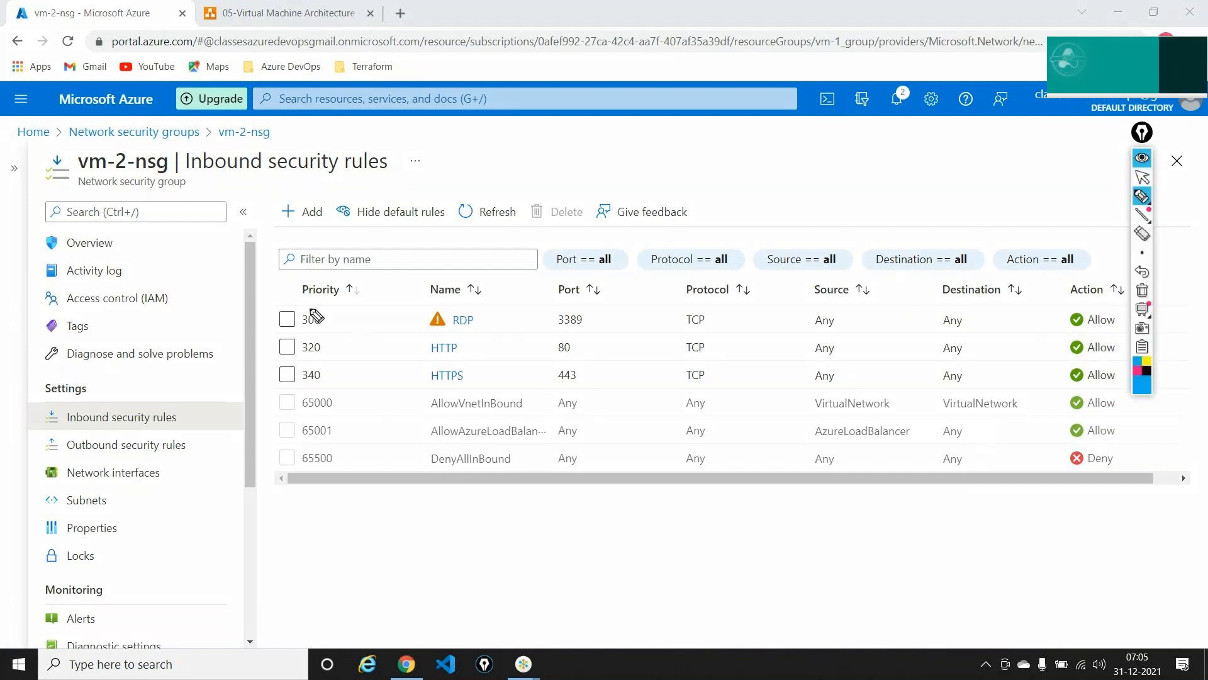
mouse_move(309, 306)
mouse_down()
mouse_move(271, 307)
mouse_move(267, 385)
mouse_move(335, 384)
mouse_move(332, 309)
mouse_move(307, 308)
mouse_up()
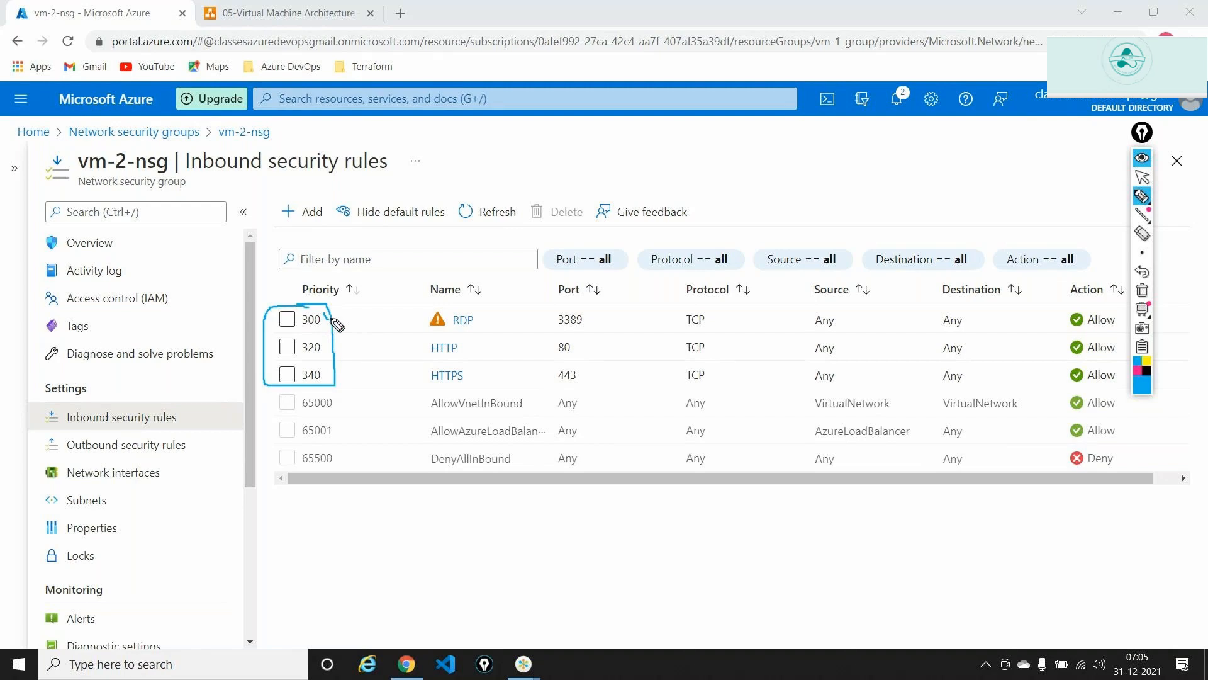
mouse_move(325, 311)
mouse_down()
mouse_move(344, 309)
mouse_move(345, 365)
mouse_up()
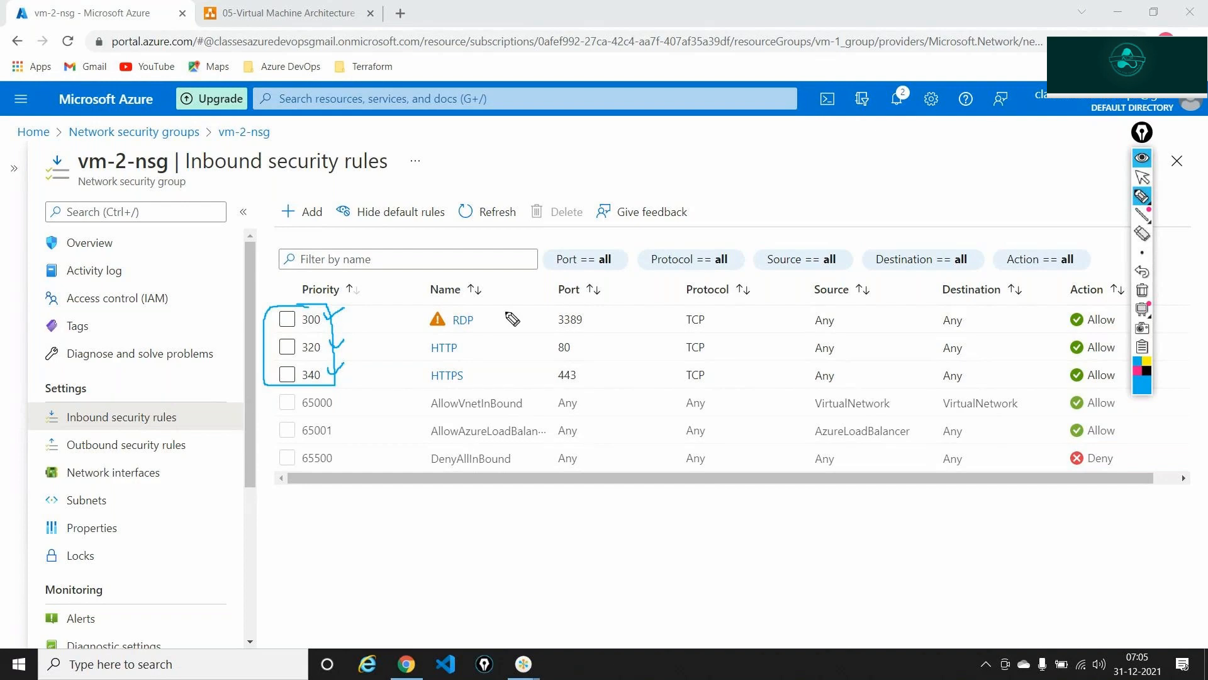
mouse_move(483, 316)
mouse_down()
mouse_move(438, 309)
mouse_move(444, 332)
mouse_move(481, 323)
mouse_move(445, 363)
mouse_move(472, 348)
mouse_move(415, 383)
mouse_move(467, 393)
mouse_move(469, 370)
mouse_up()
drag(1041, 293, 1052, 421)
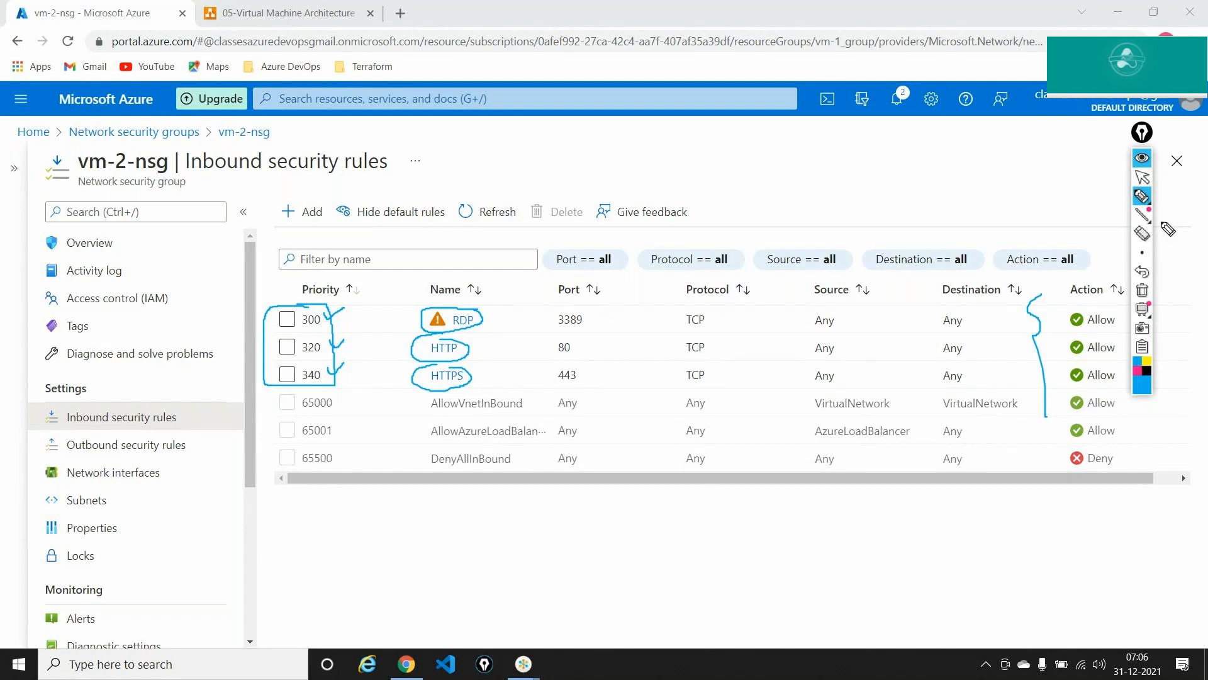
click(1142, 290)
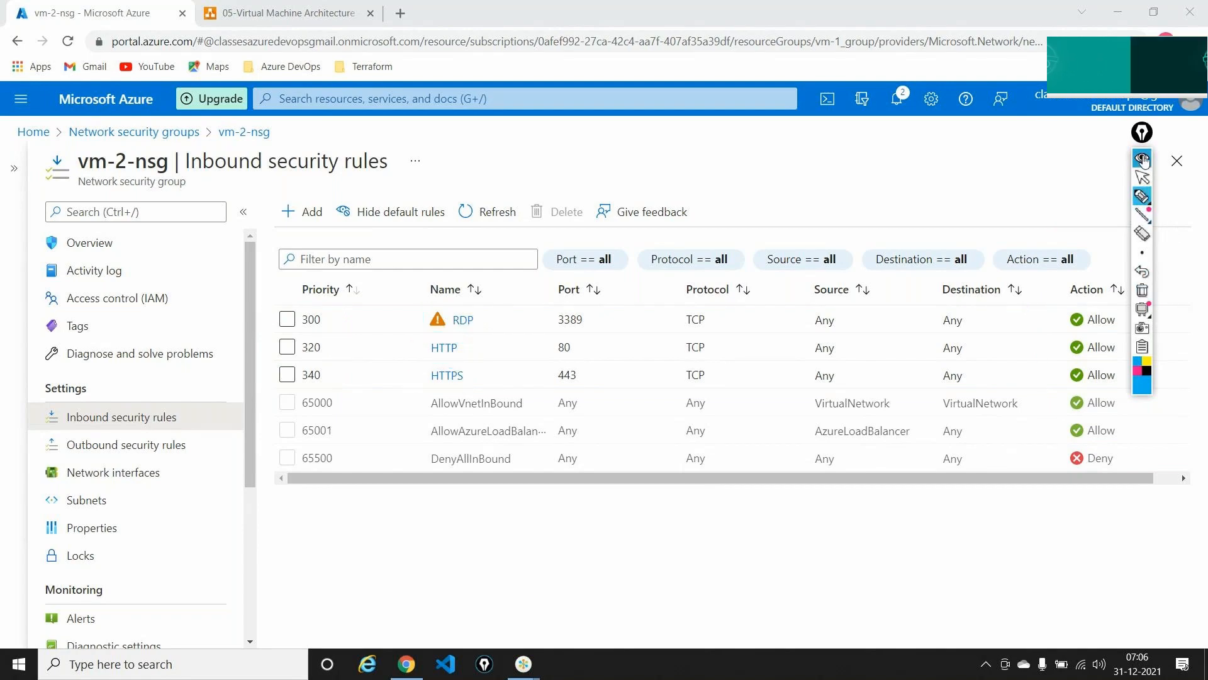
- Circle the default rule priorities from 65000, clear the ink, and switch to the 05-Virtual Machine Architecture diagram
mouse_move(1142, 132)
mouse_down()
mouse_move(1149, 33)
mouse_move(1182, 47)
mouse_up()
click(1182, 111)
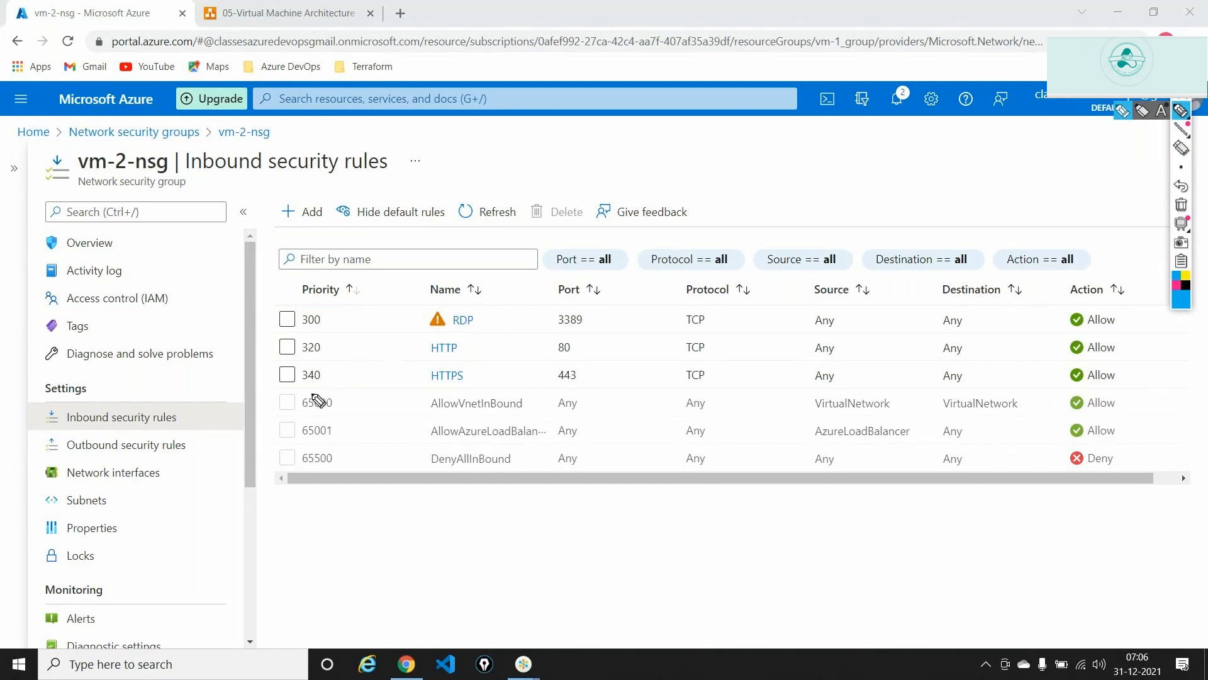
mouse_move(319, 400)
mouse_down()
mouse_move(294, 400)
mouse_move(309, 425)
mouse_move(349, 416)
mouse_move(312, 404)
mouse_move(297, 440)
mouse_move(319, 449)
mouse_move(332, 423)
mouse_move(293, 453)
mouse_move(300, 479)
mouse_move(342, 477)
mouse_move(317, 455)
mouse_up()
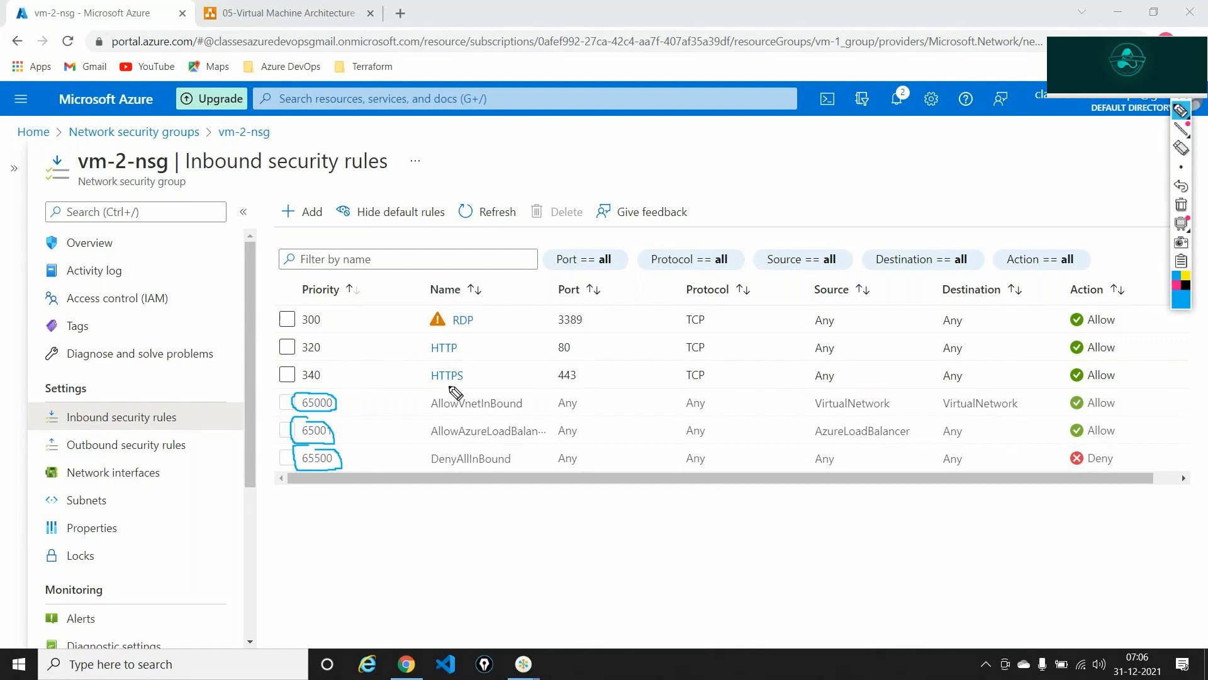
click(1182, 204)
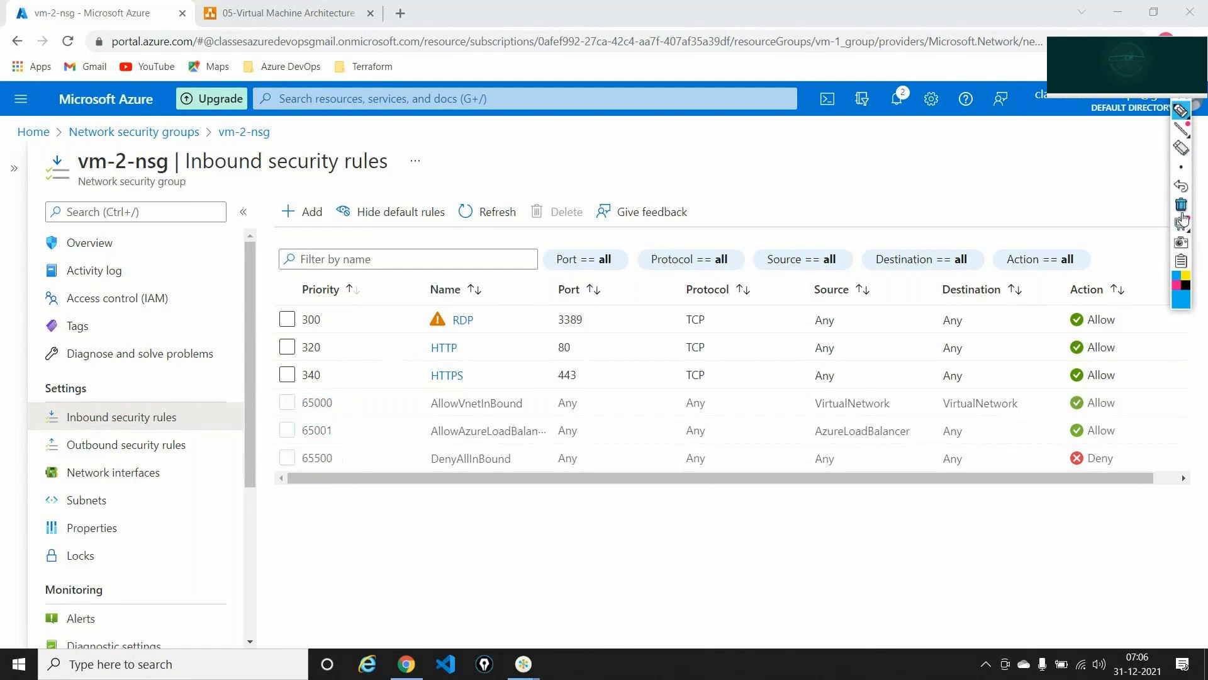
mouse_move(1186, 129)
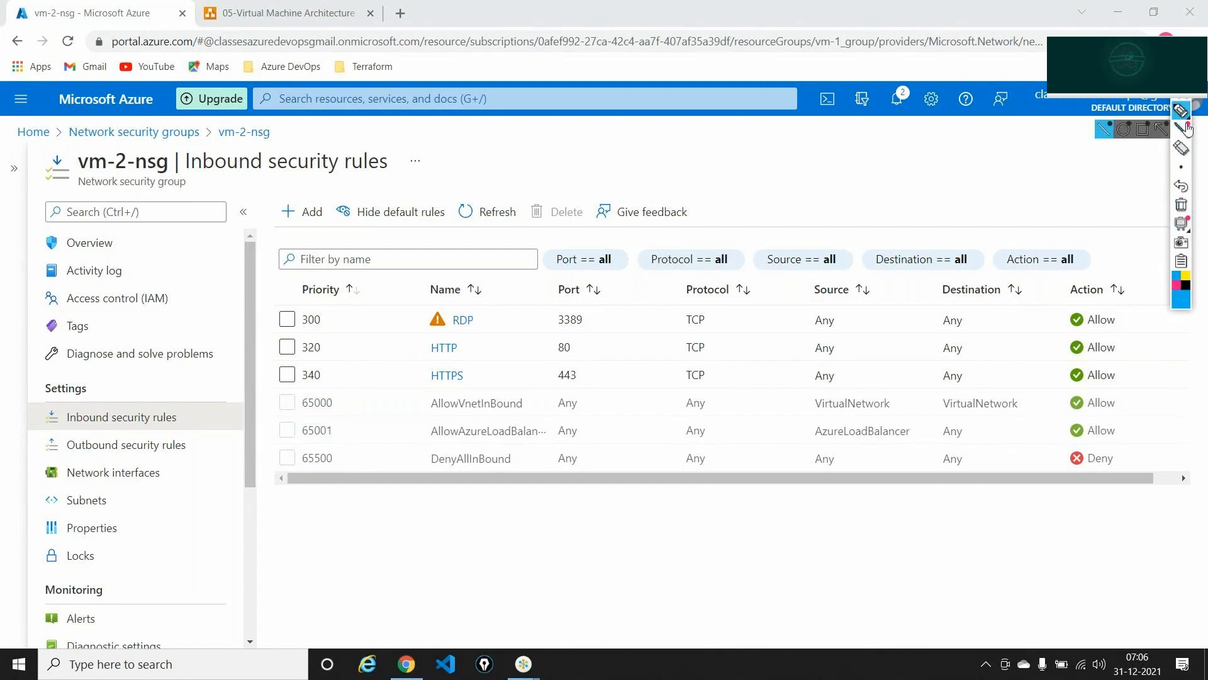
click(326, 12)
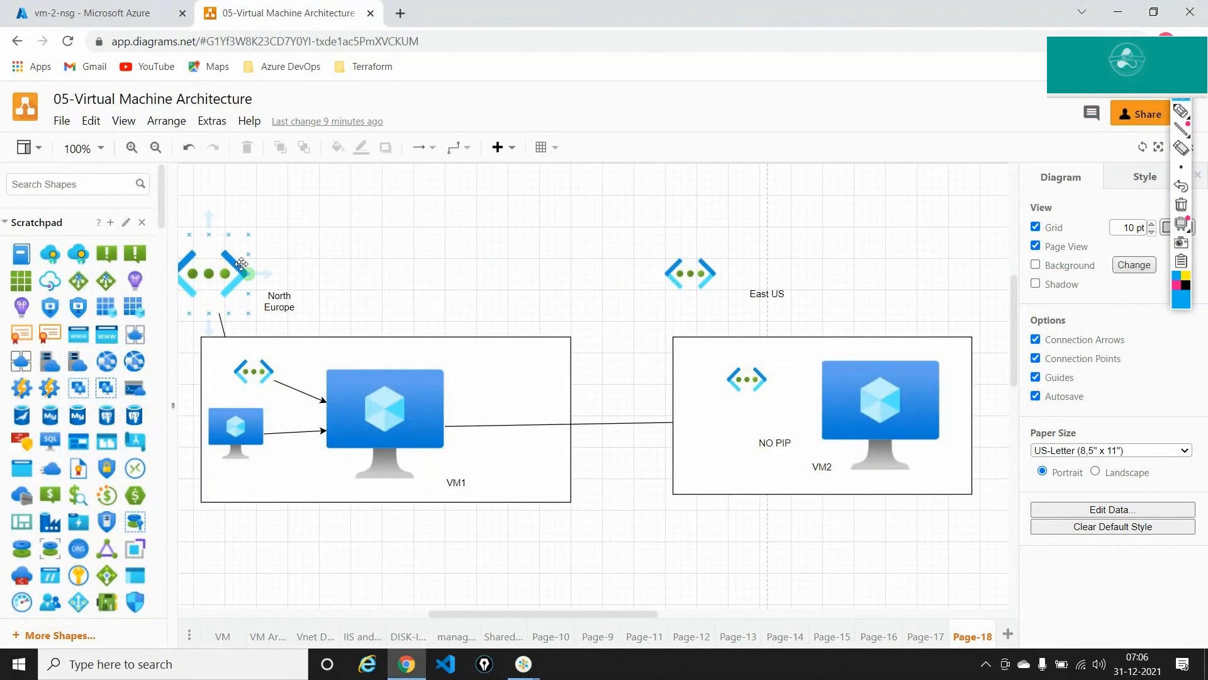
- Label North Europe 10.0.0.0/16, VM1 10.0.0.4, and the small VM 10.0.0.5 with text shapes
scroll(102, 423, down, 5)
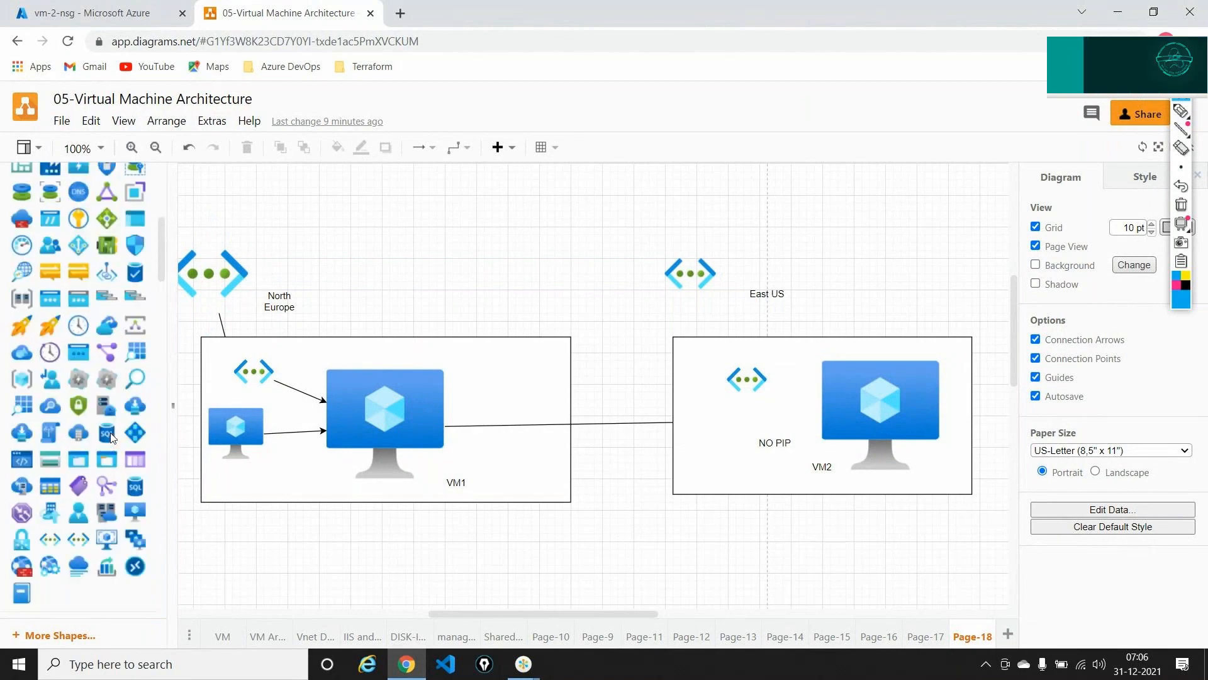
scroll(111, 432, down, 3)
drag(83, 437, 297, 254)
text(10)
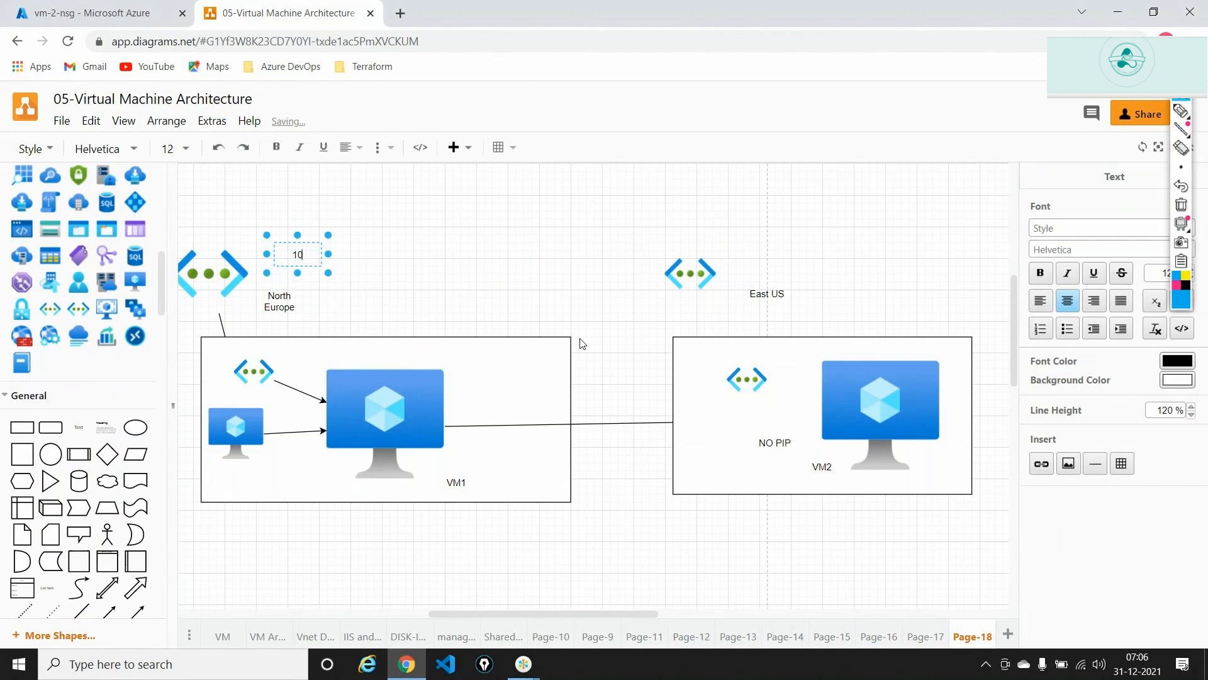
text(.0.0.0/16)
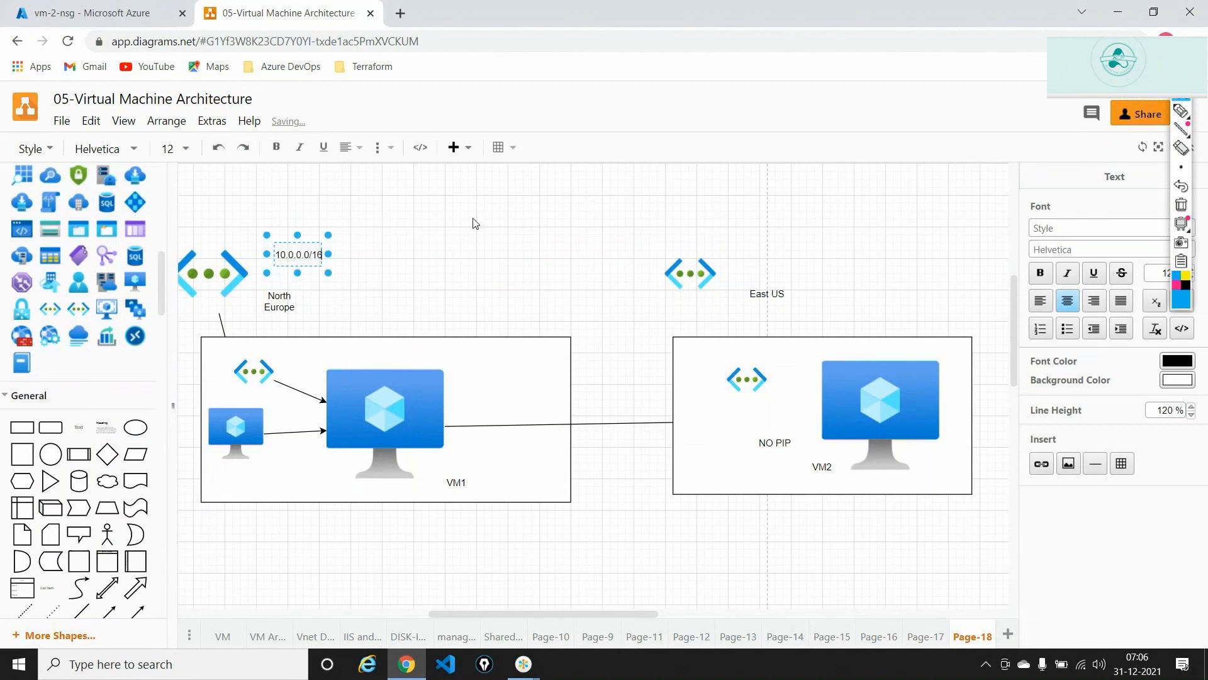
click(475, 224)
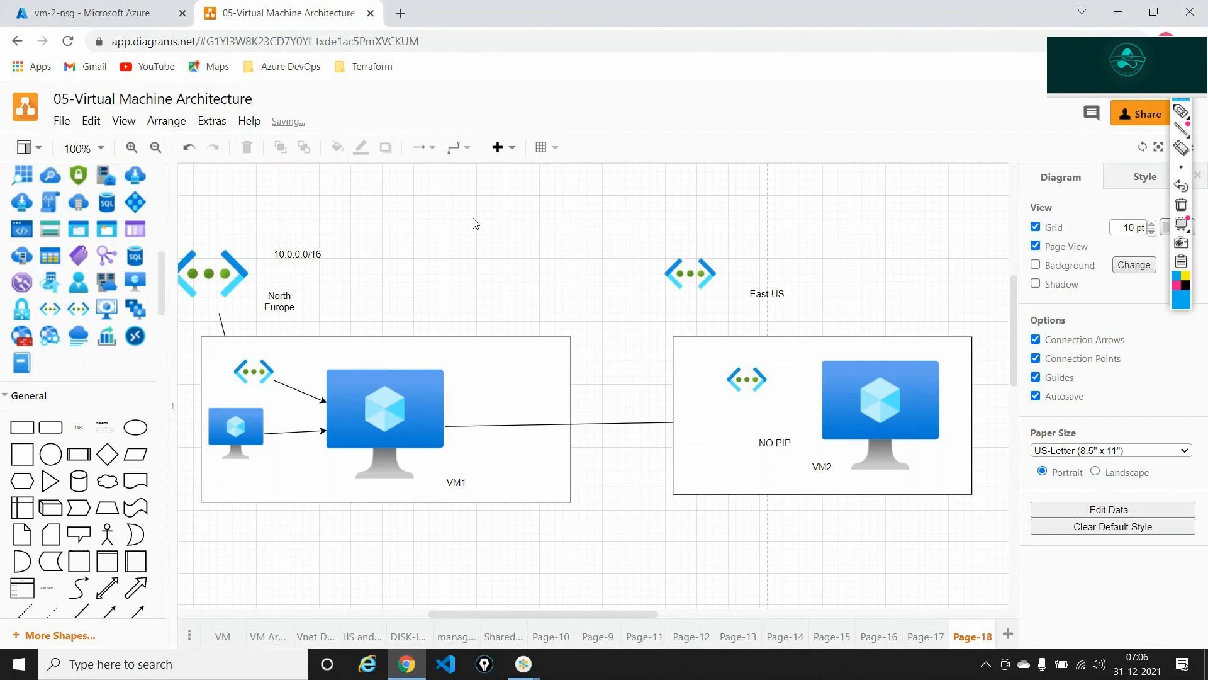
drag(81, 433, 406, 343)
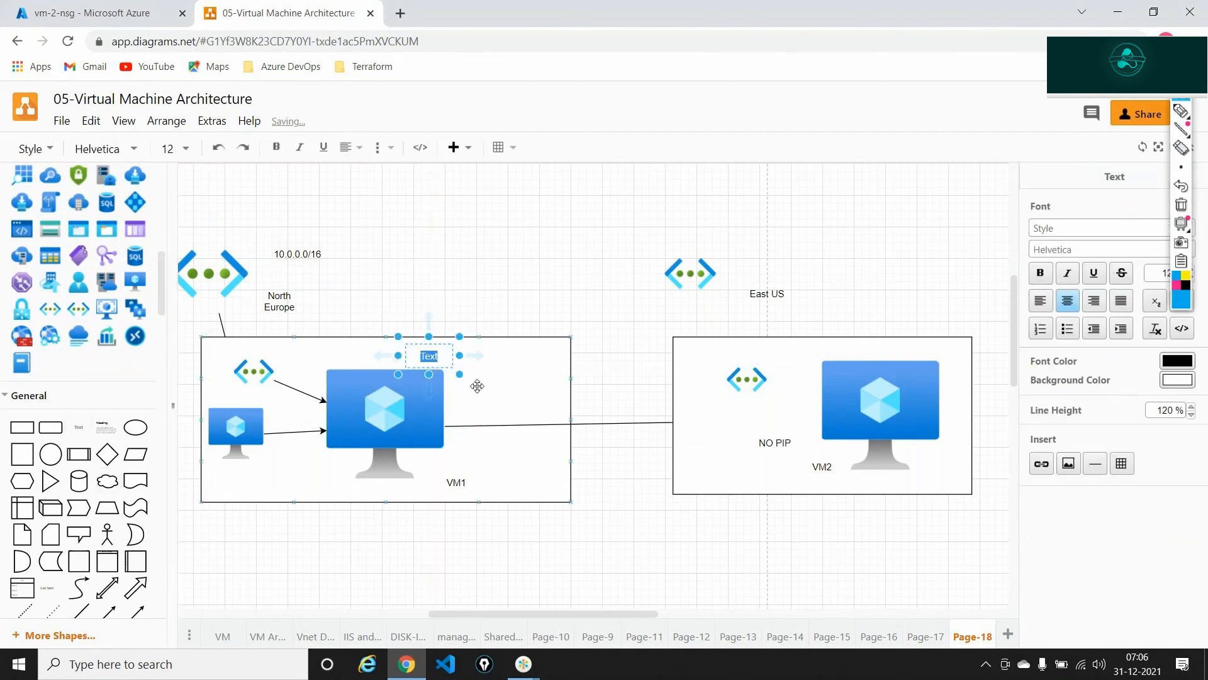
text(10.0.0.)
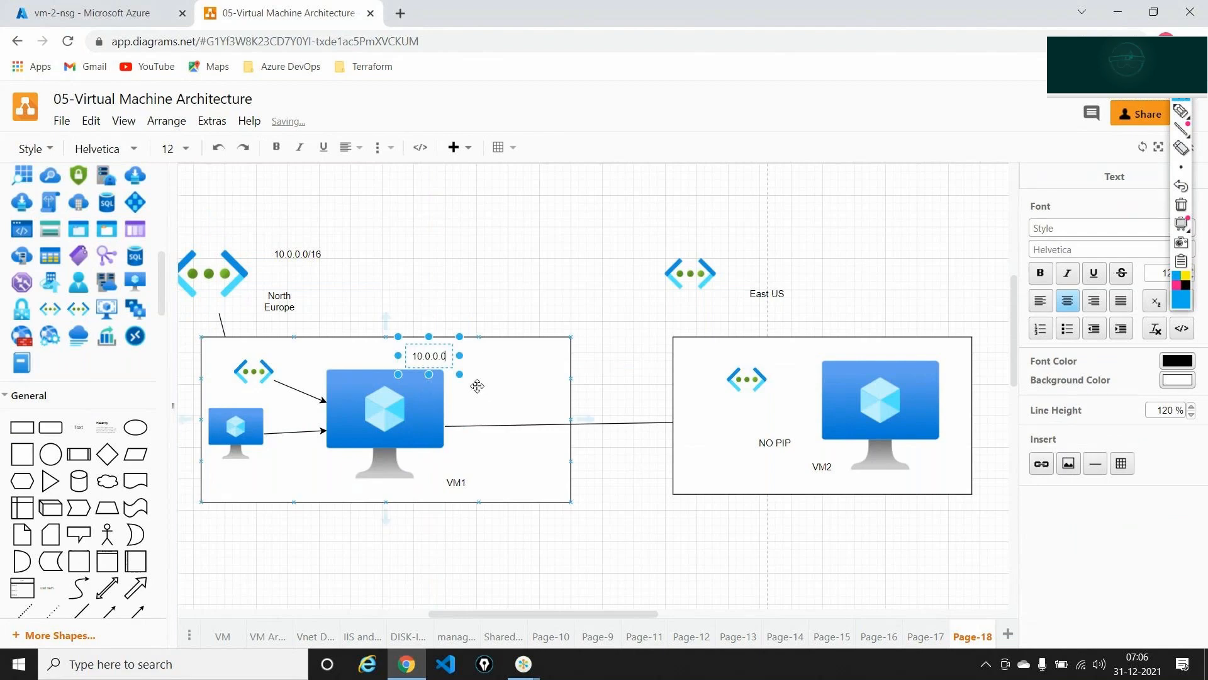
text(4)
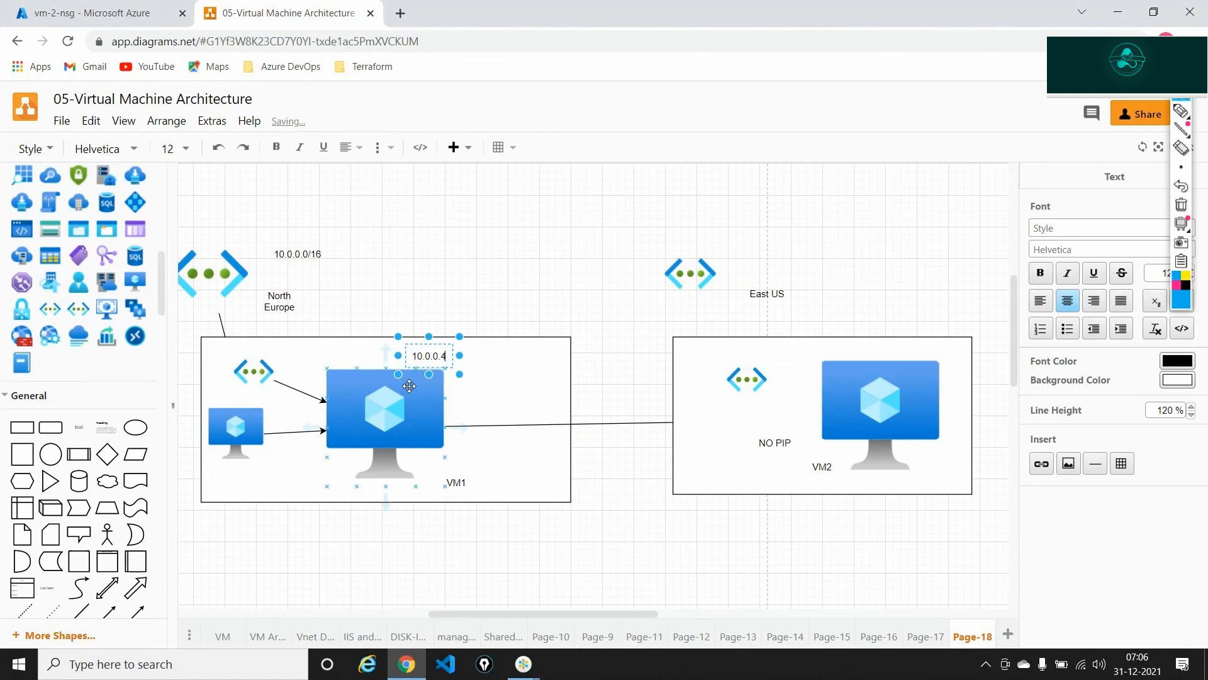
click(303, 580)
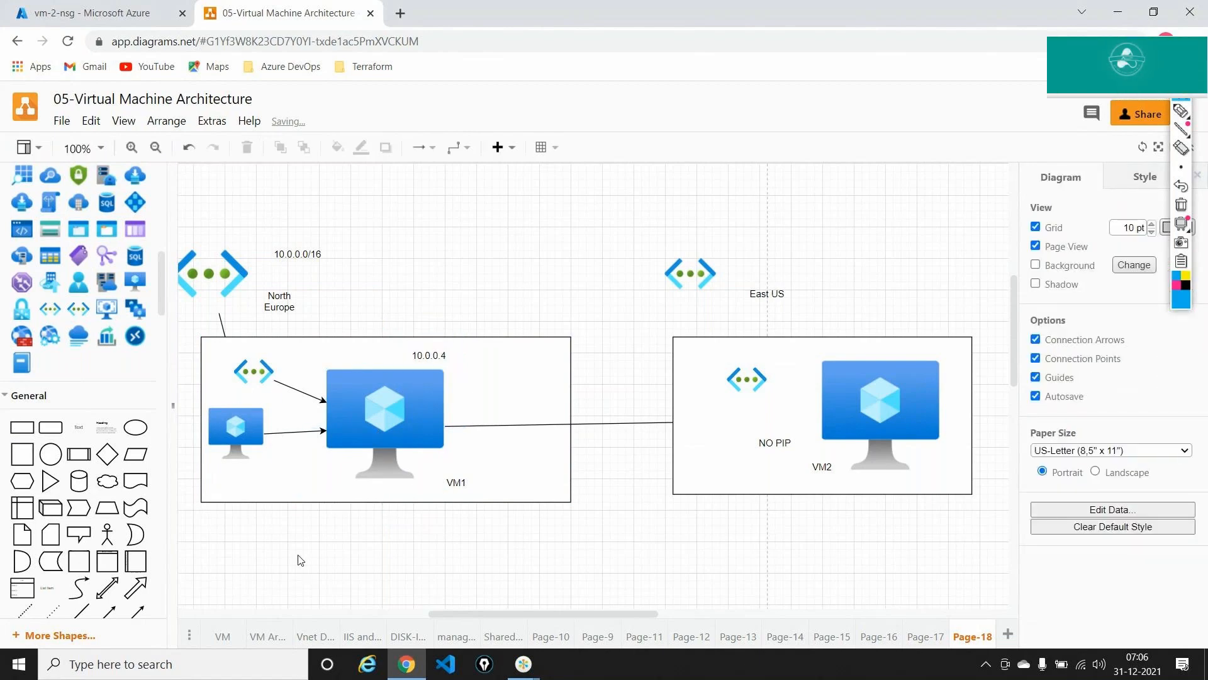
click(236, 431)
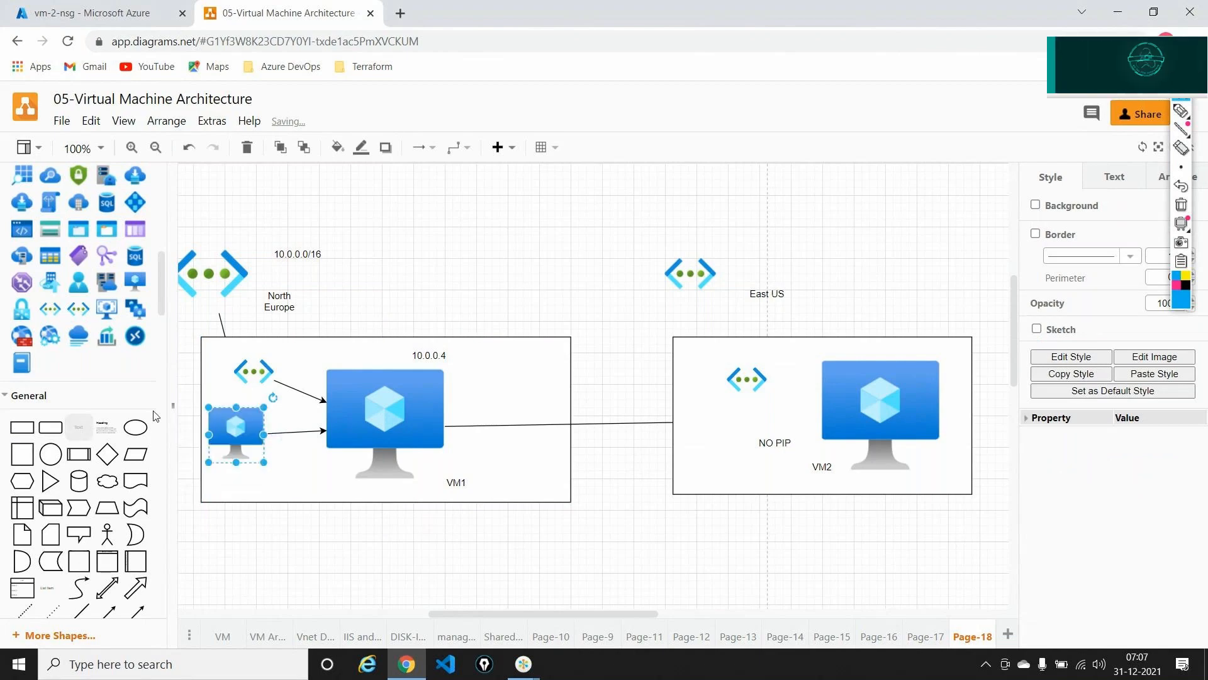
drag(226, 431, 216, 472)
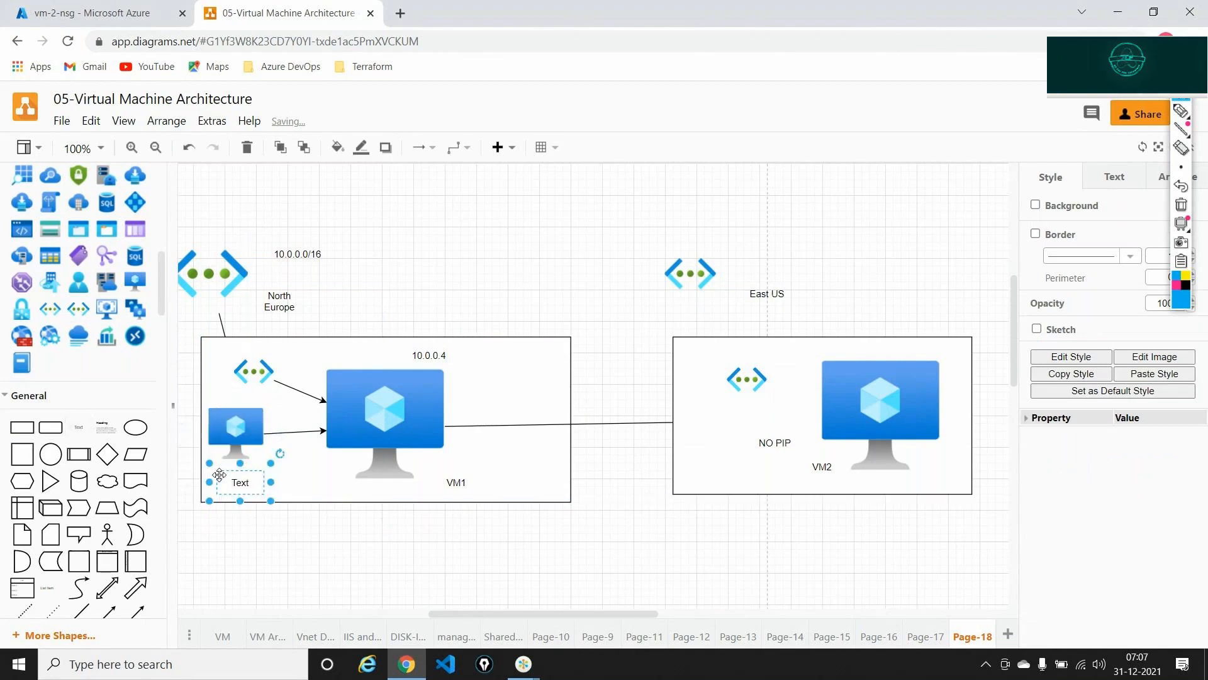
text(10)
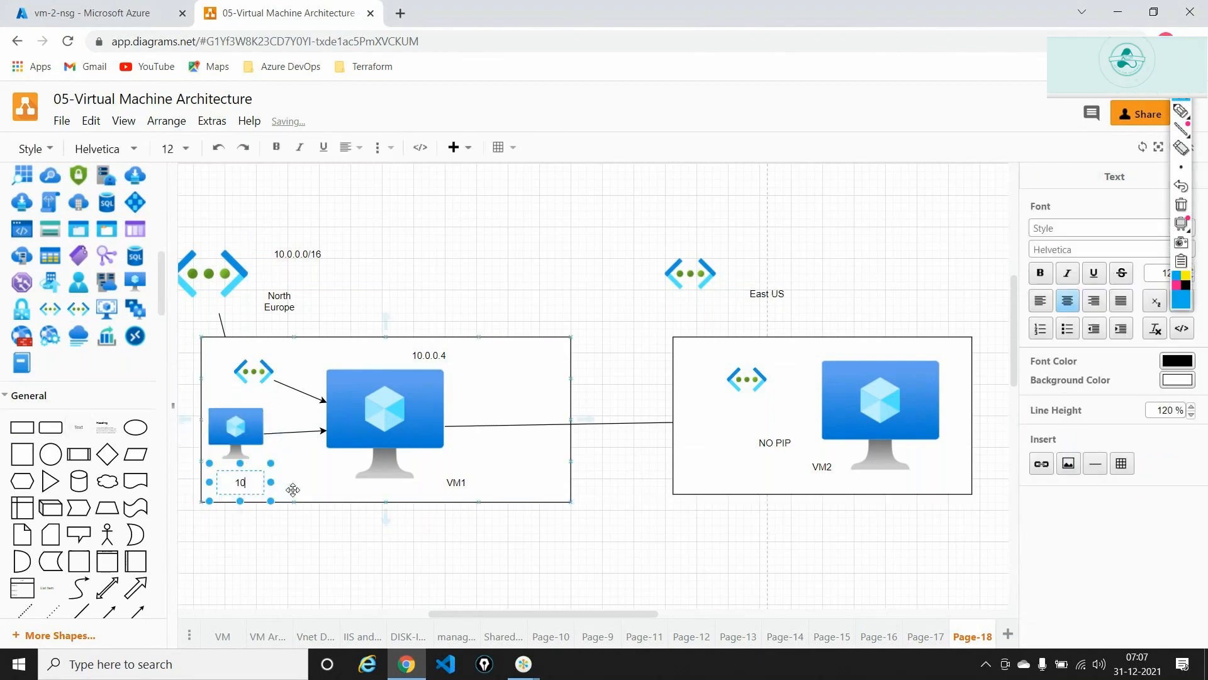
text(.0.0.5)
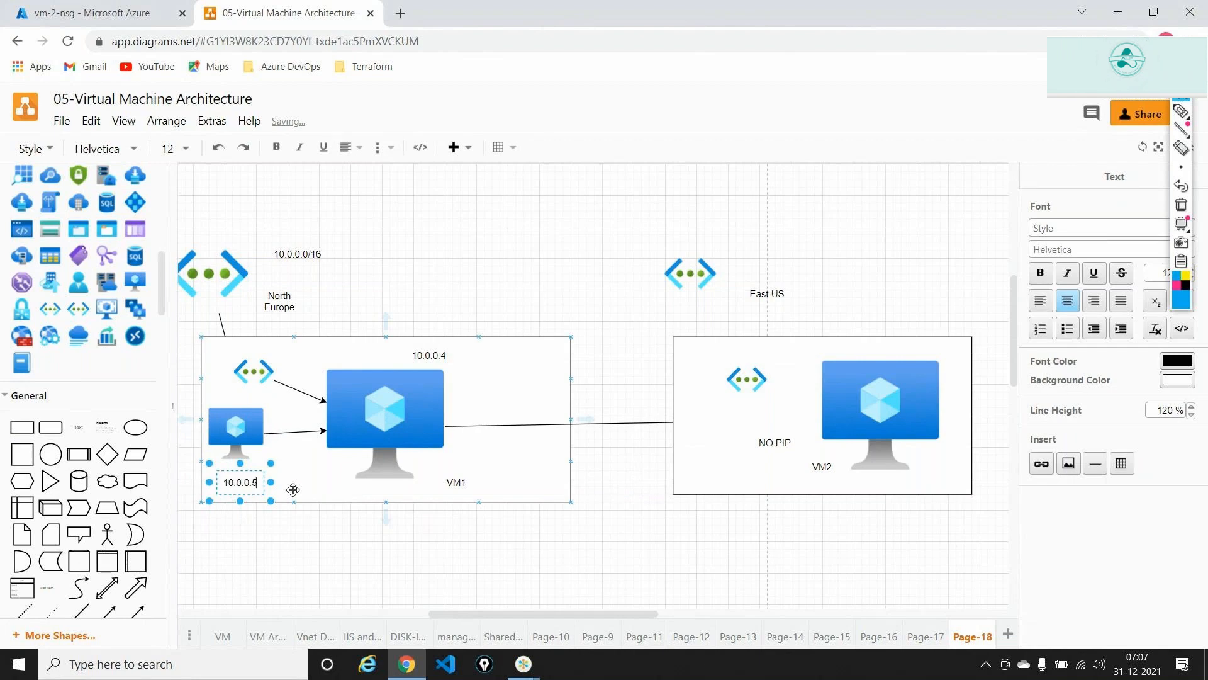
click(320, 545)
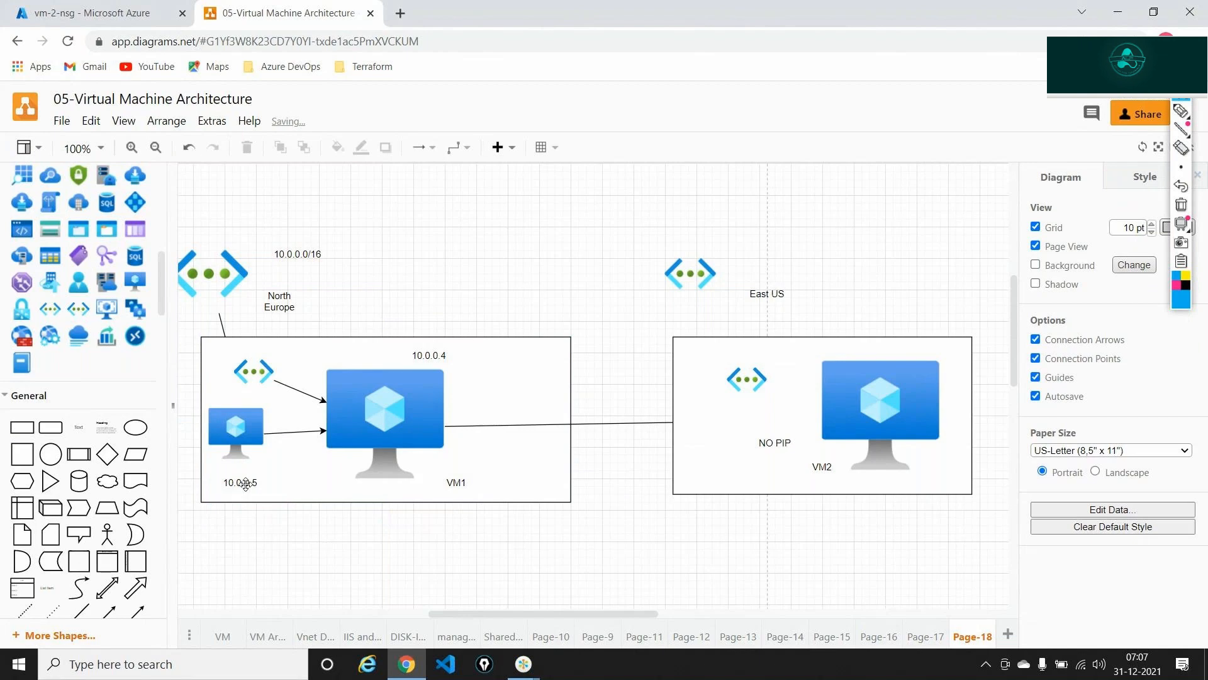
- Copy the small VM to the box's lower right and label it 10.0.0.6..10.0.255.255
click(224, 424)
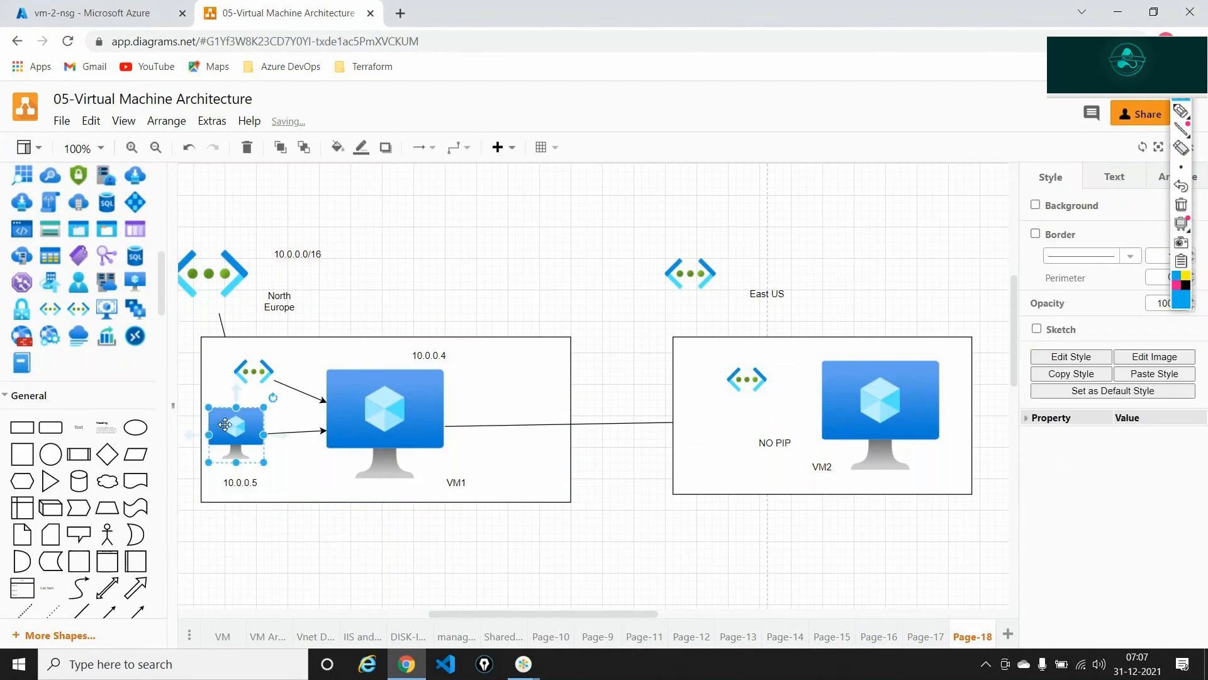
drag(225, 424, 535, 464)
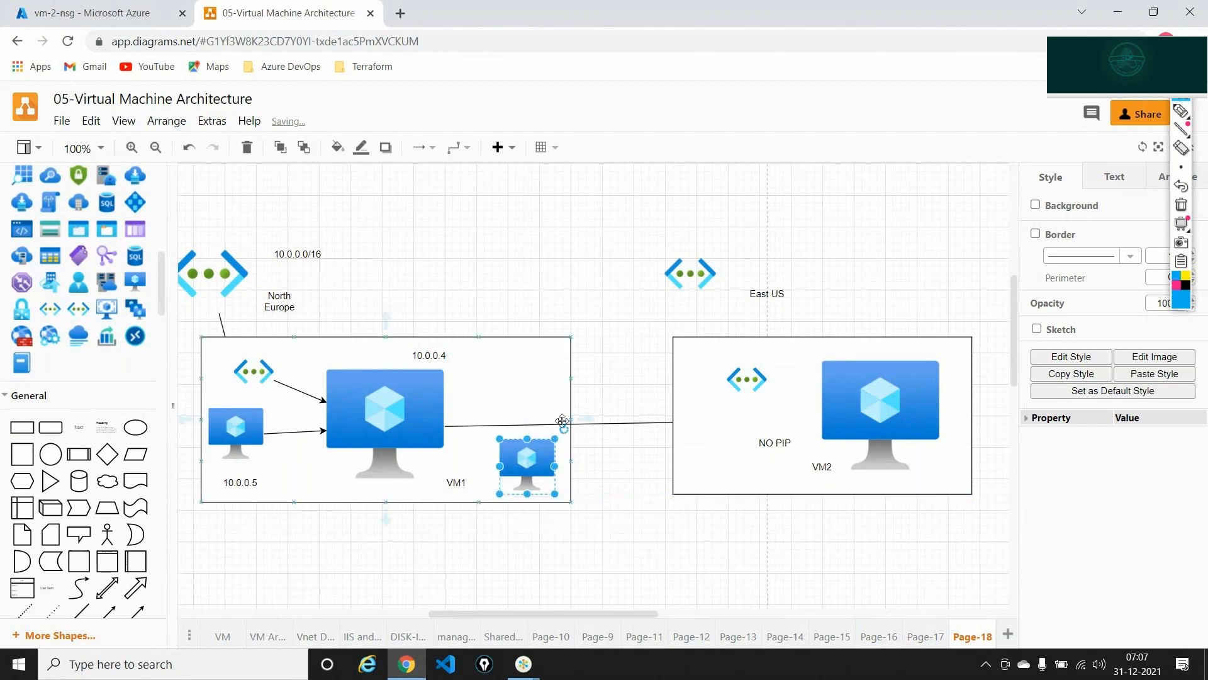
drag(427, 452, 504, 401)
text(10)
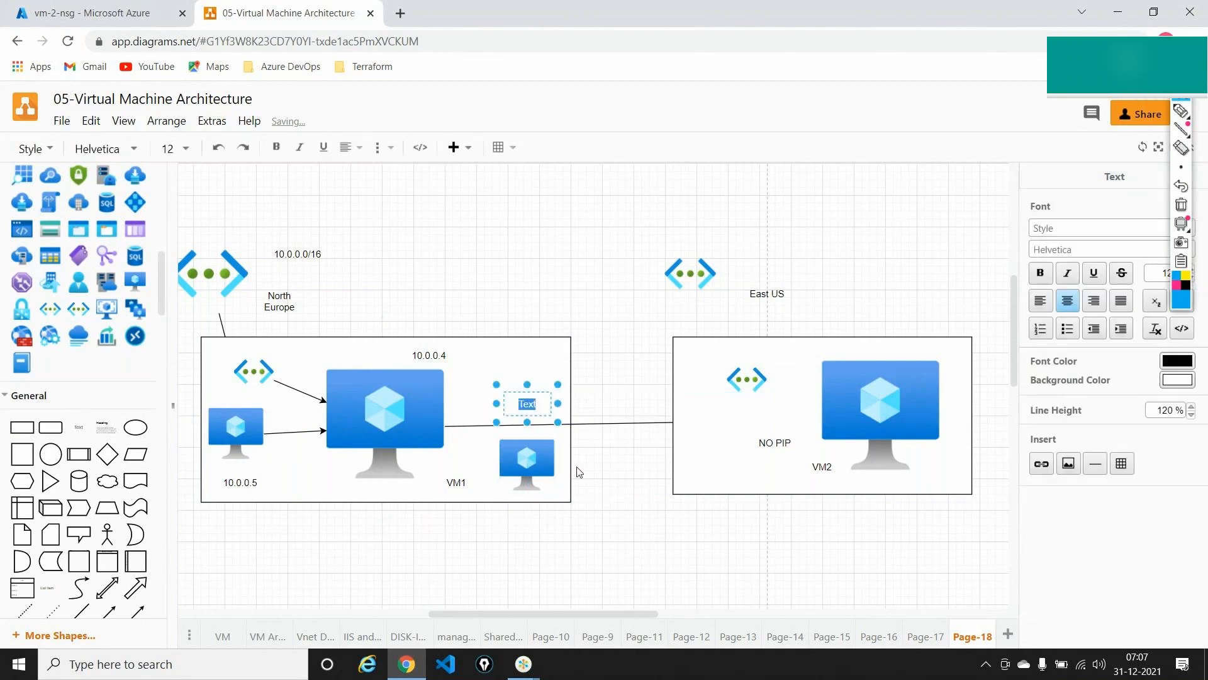
text(.0.0.)
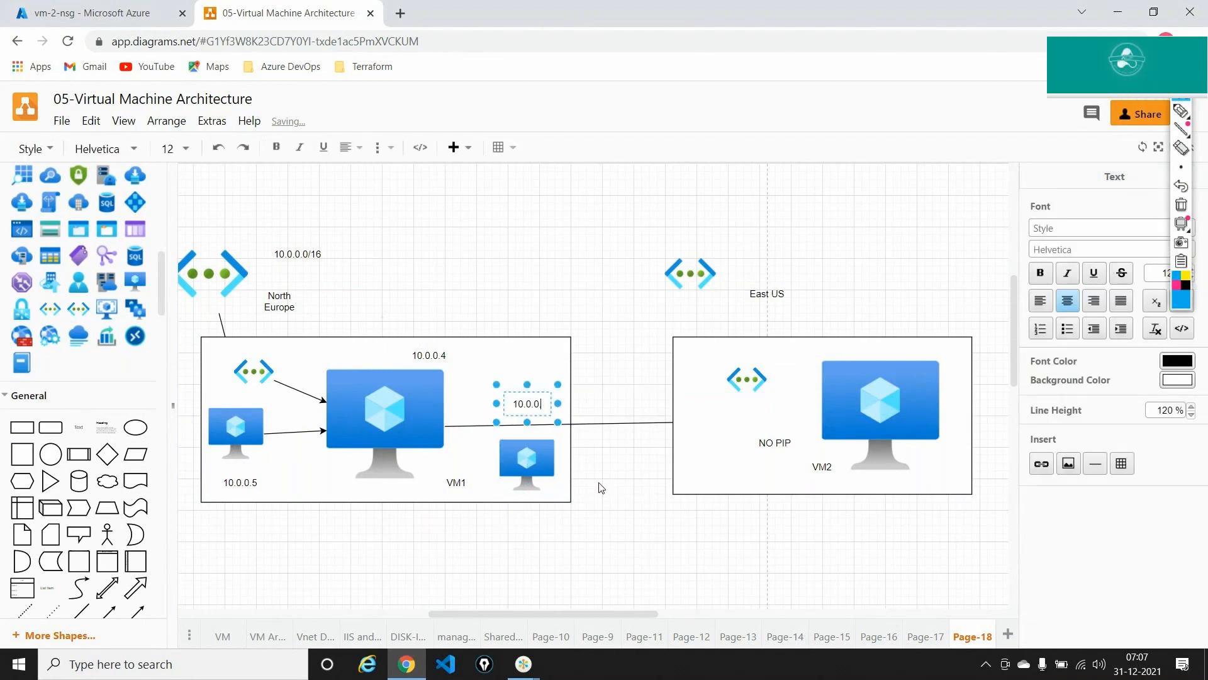
text(6..10)
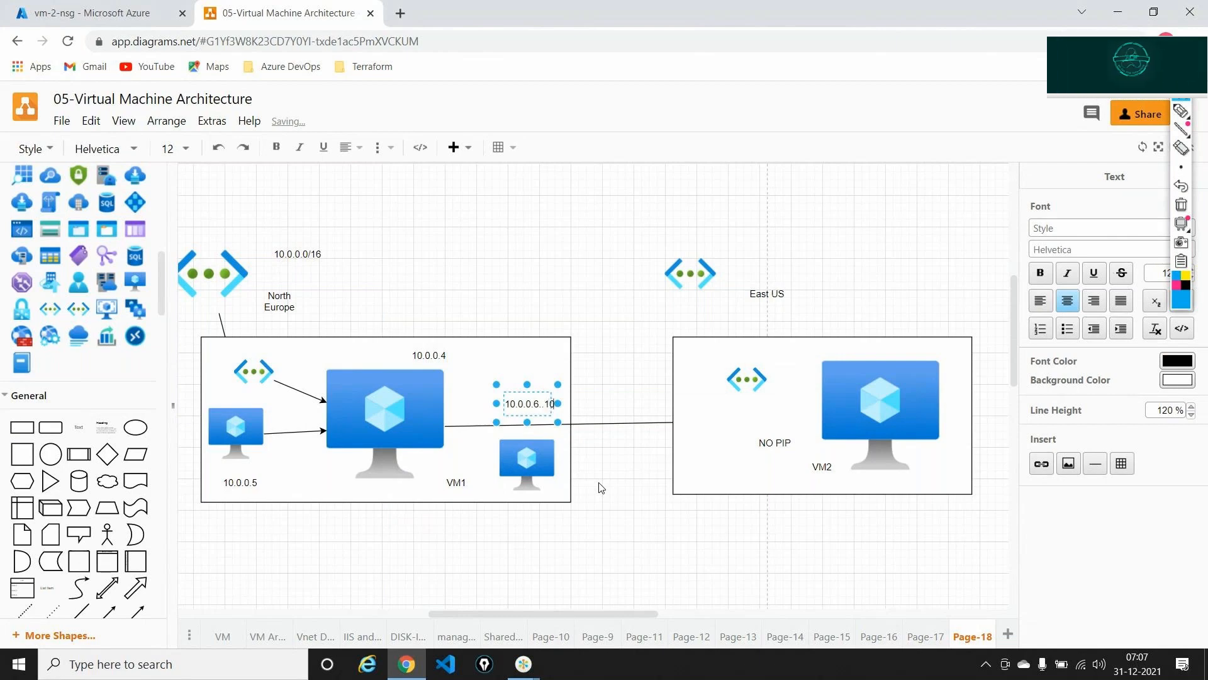
text(.0.0.255.2)
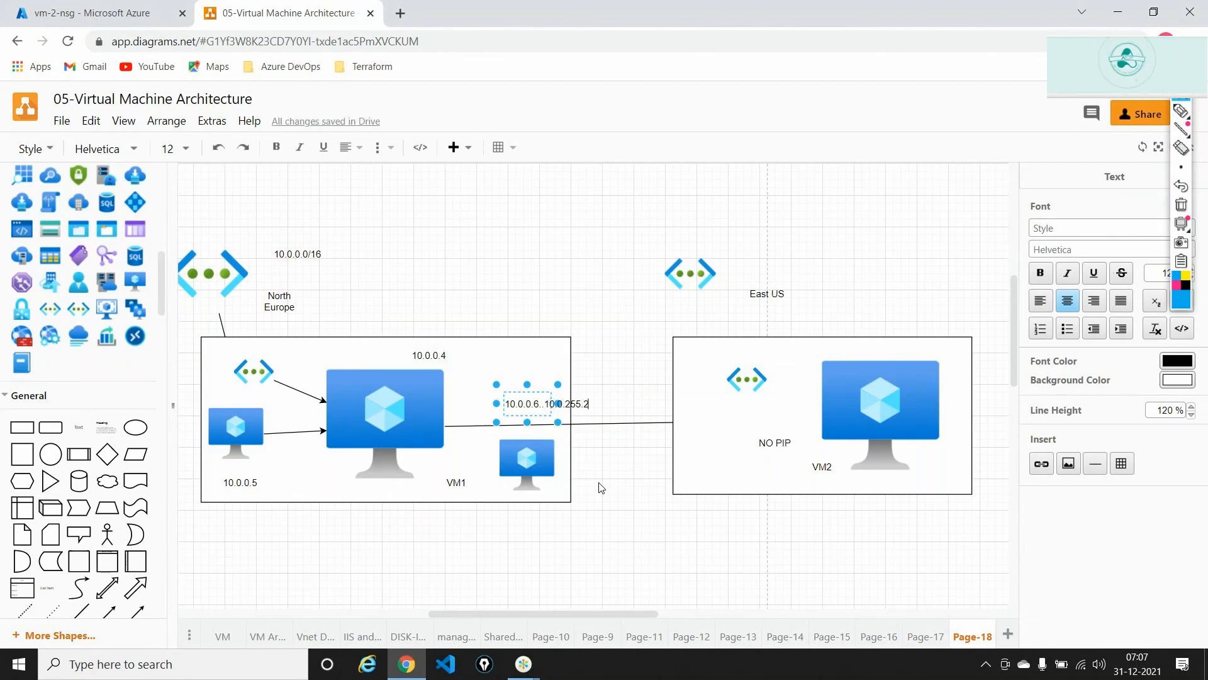
text(55)
click(600, 343)
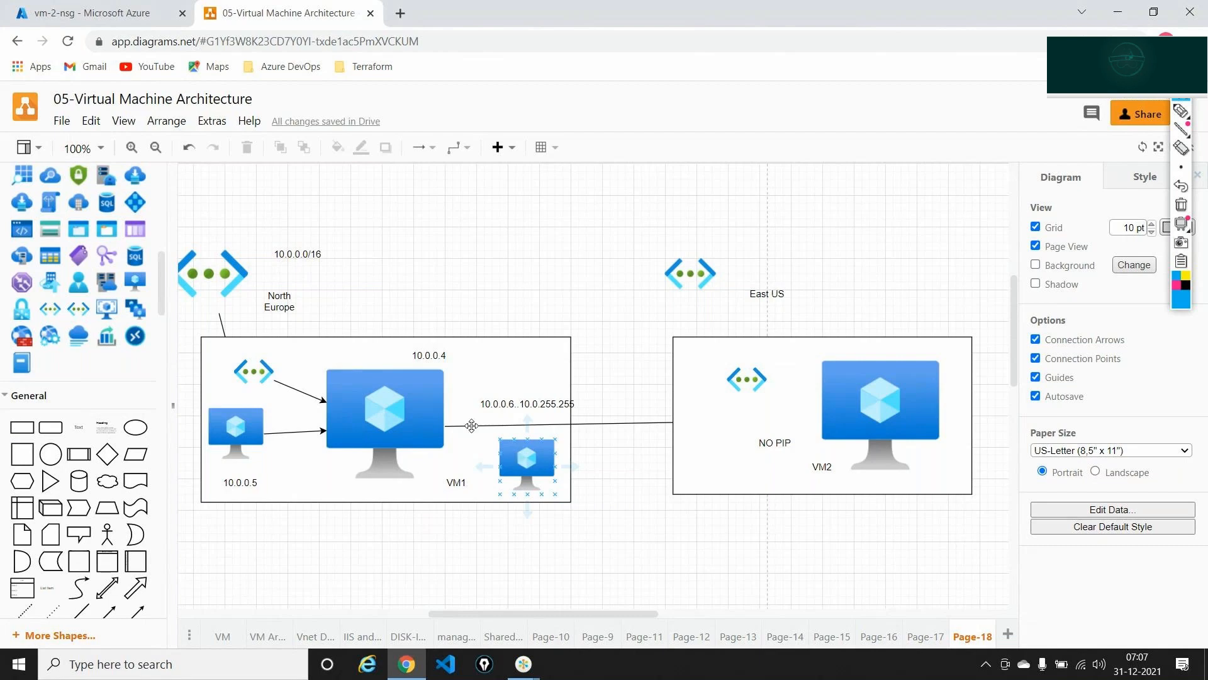
- Draw connectors from VM1 to the copied small VM and to the small VM at 10.0.0.5
click(434, 406)
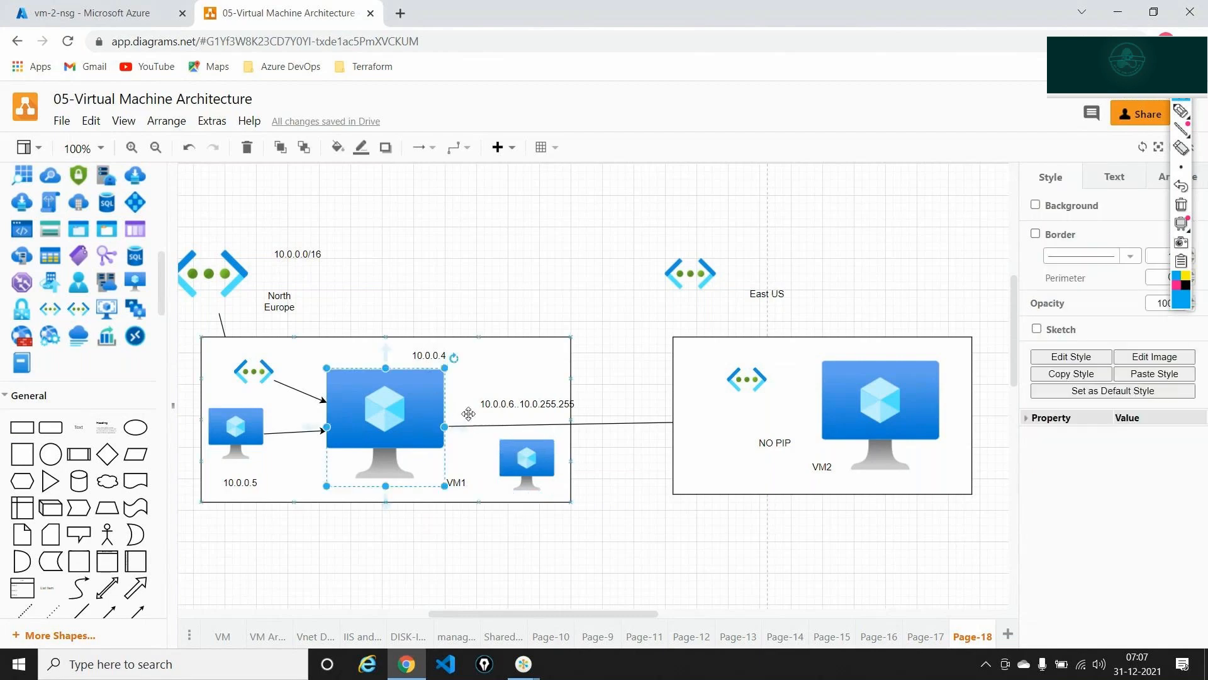
drag(466, 433, 517, 462)
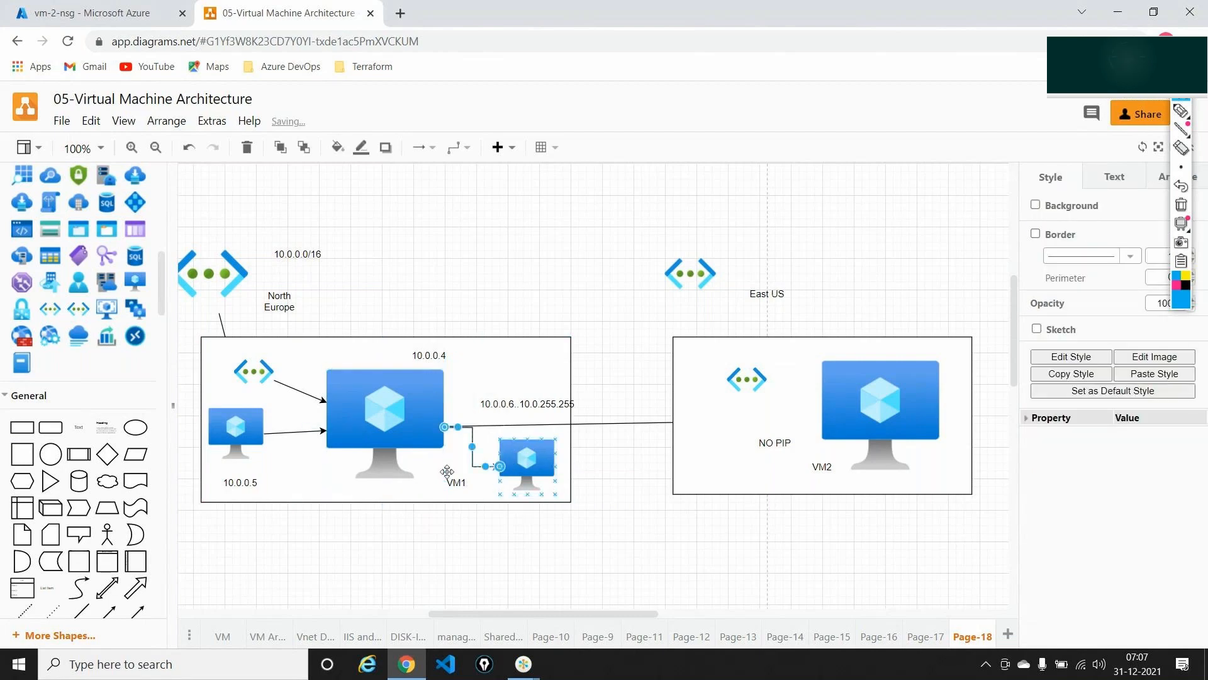
click(384, 452)
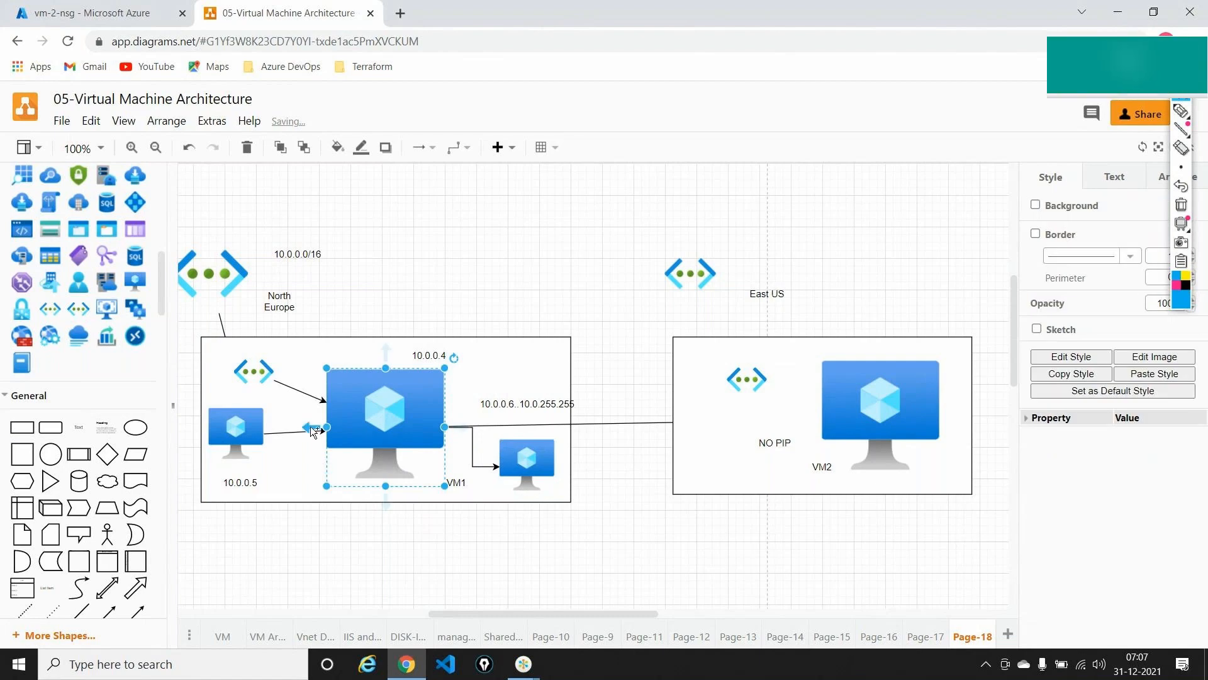
drag(313, 433, 238, 416)
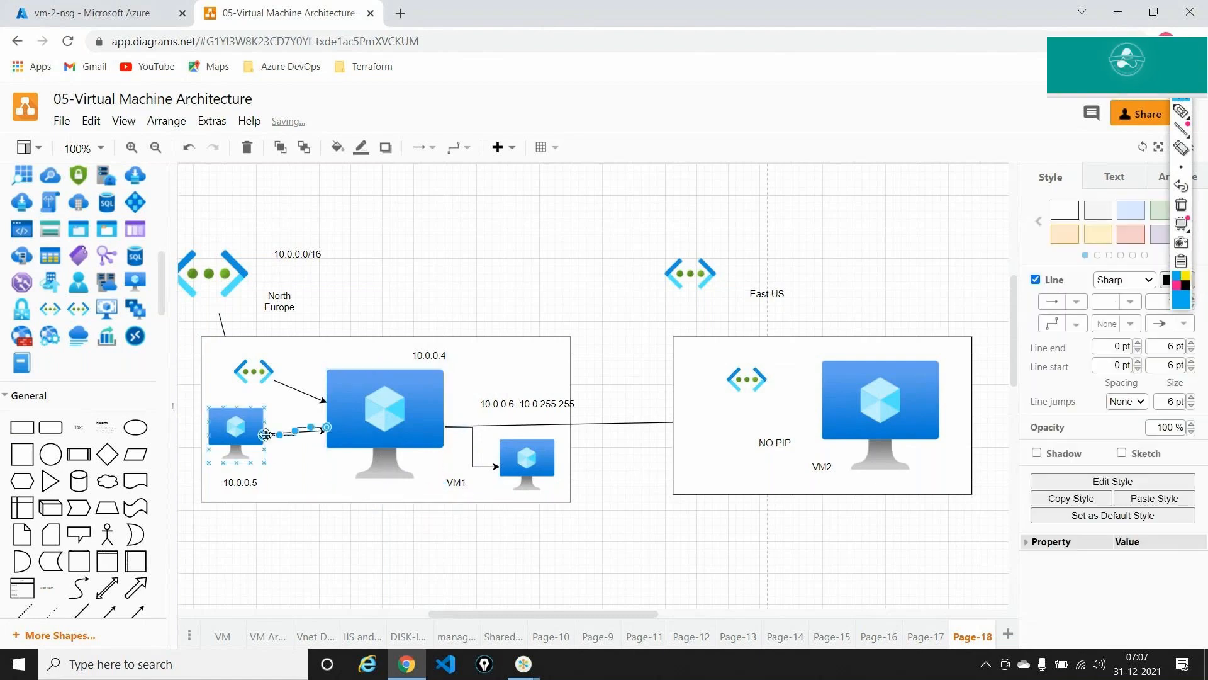
click(311, 477)
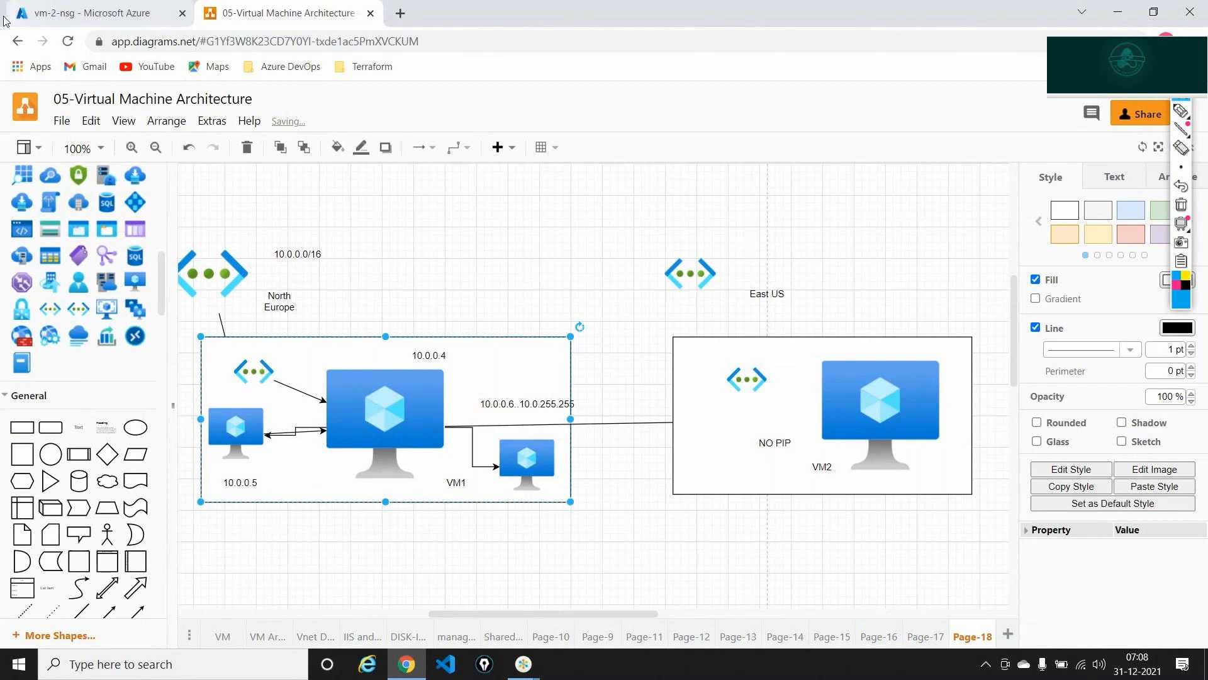
click(95, 13)
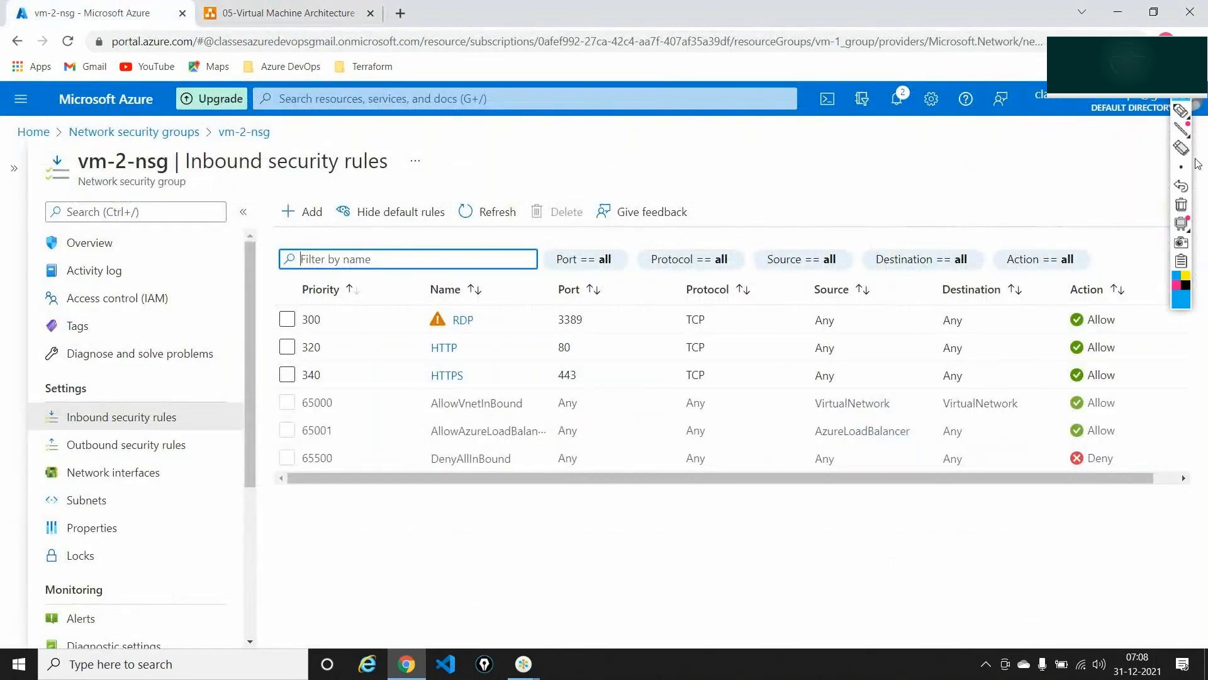
click(1181, 112)
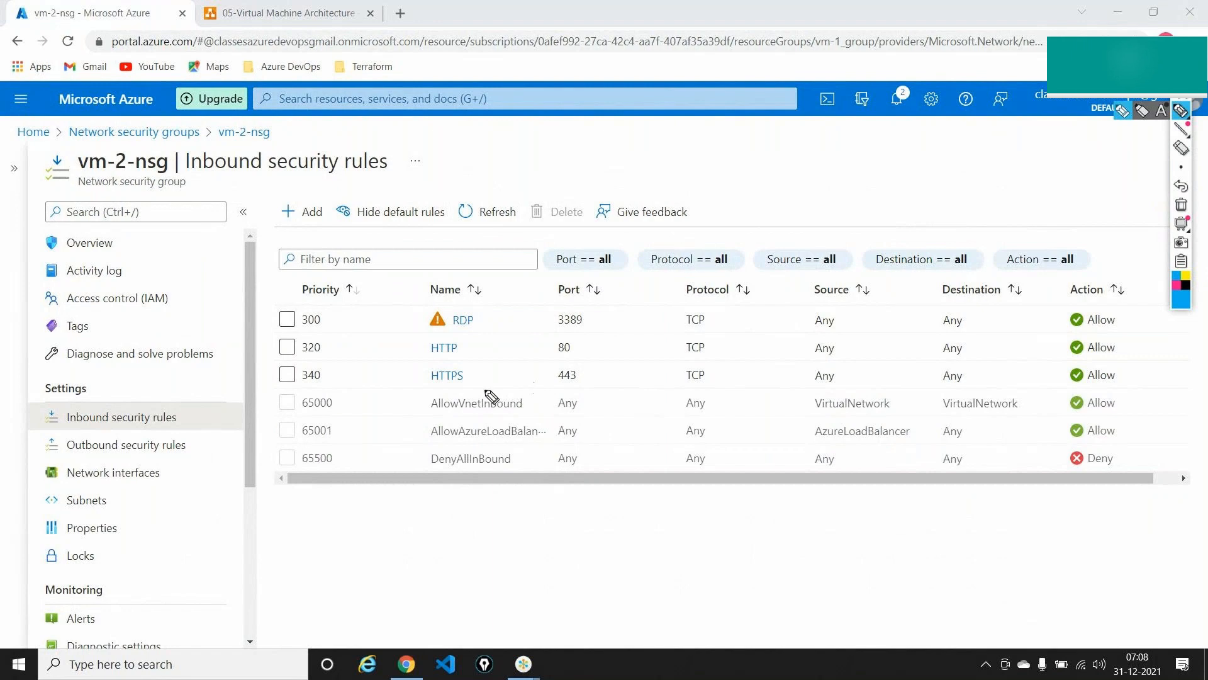
mouse_move(485, 387)
mouse_down()
mouse_move(444, 392)
mouse_move(428, 414)
mouse_move(539, 418)
mouse_move(537, 402)
mouse_move(473, 384)
mouse_up()
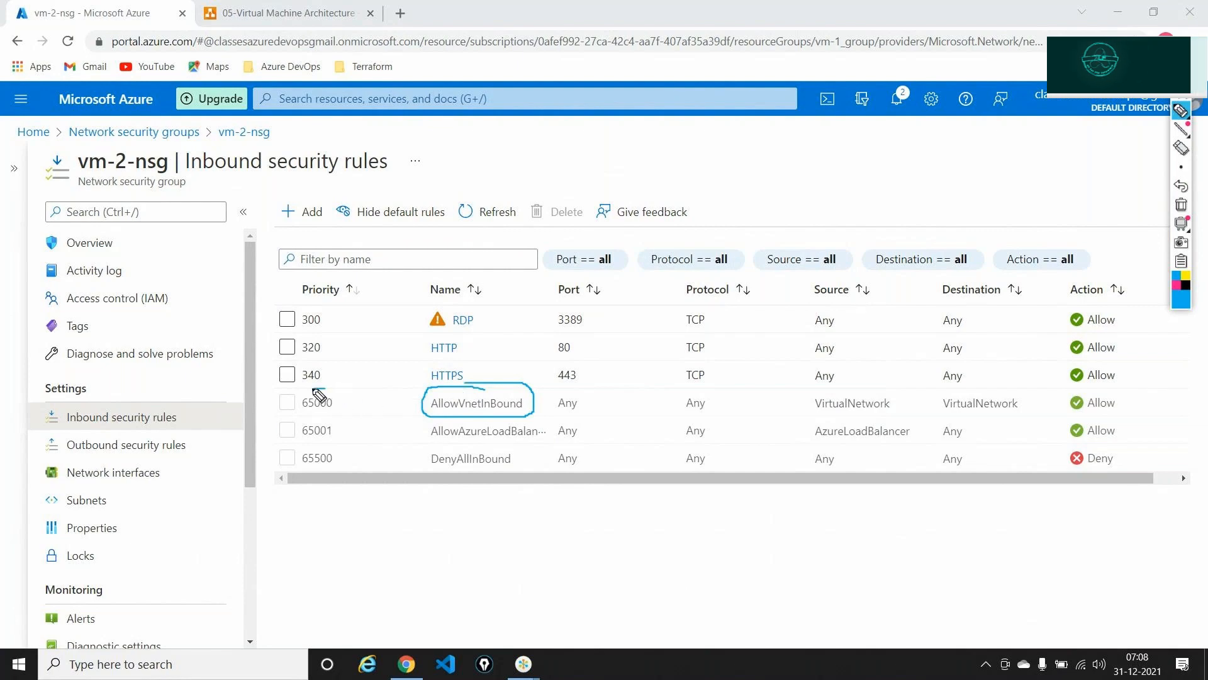
mouse_move(325, 389)
mouse_down()
mouse_move(284, 394)
mouse_move(282, 409)
mouse_move(343, 404)
mouse_move(308, 394)
mouse_up()
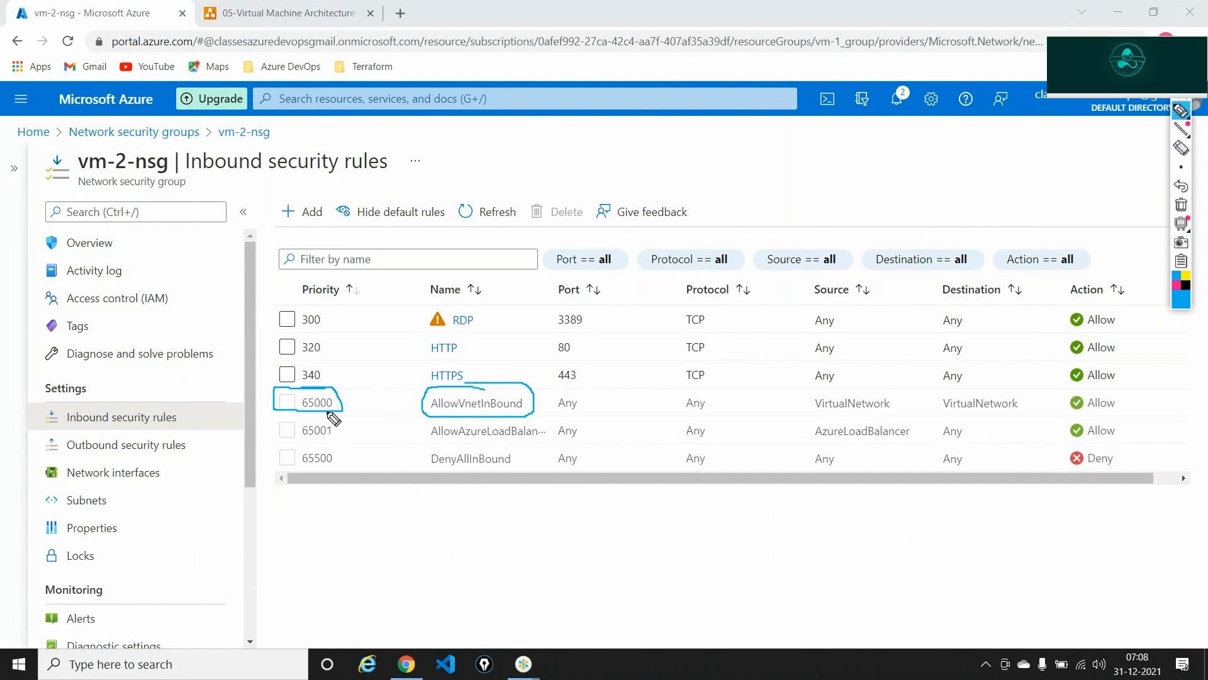
mouse_move(274, 411)
mouse_down()
mouse_move(273, 445)
mouse_move(346, 408)
mouse_up()
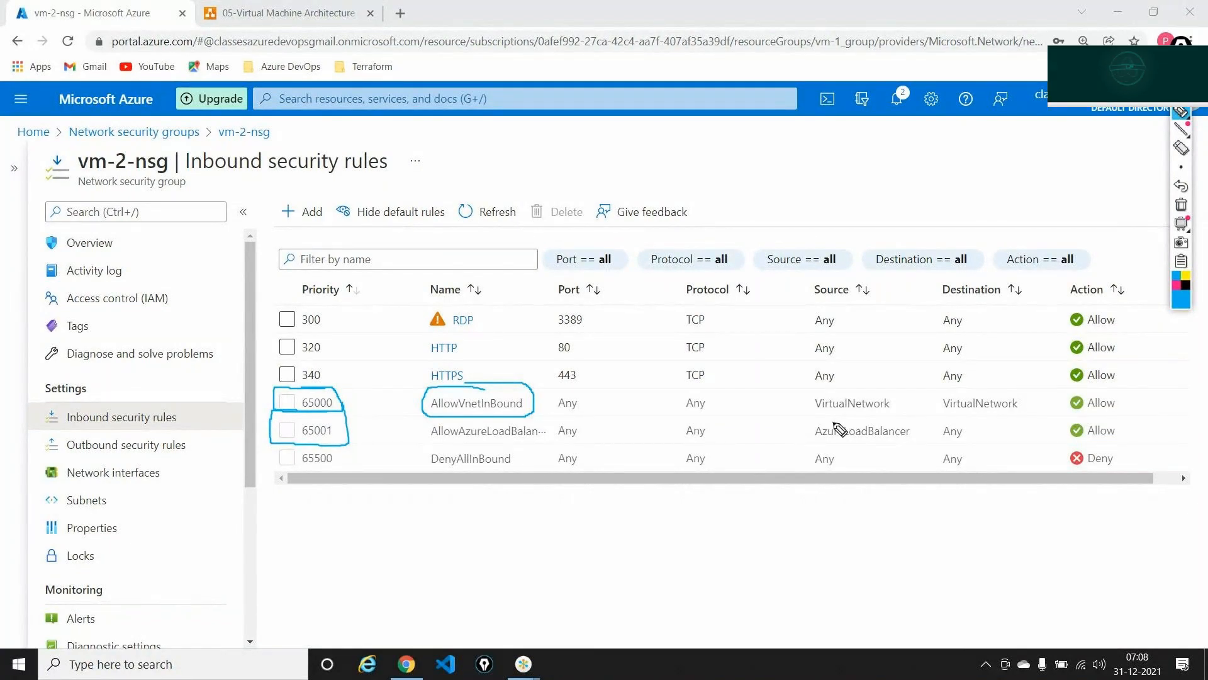
mouse_move(834, 422)
mouse_down()
mouse_move(804, 435)
mouse_move(909, 444)
mouse_move(840, 421)
mouse_up()
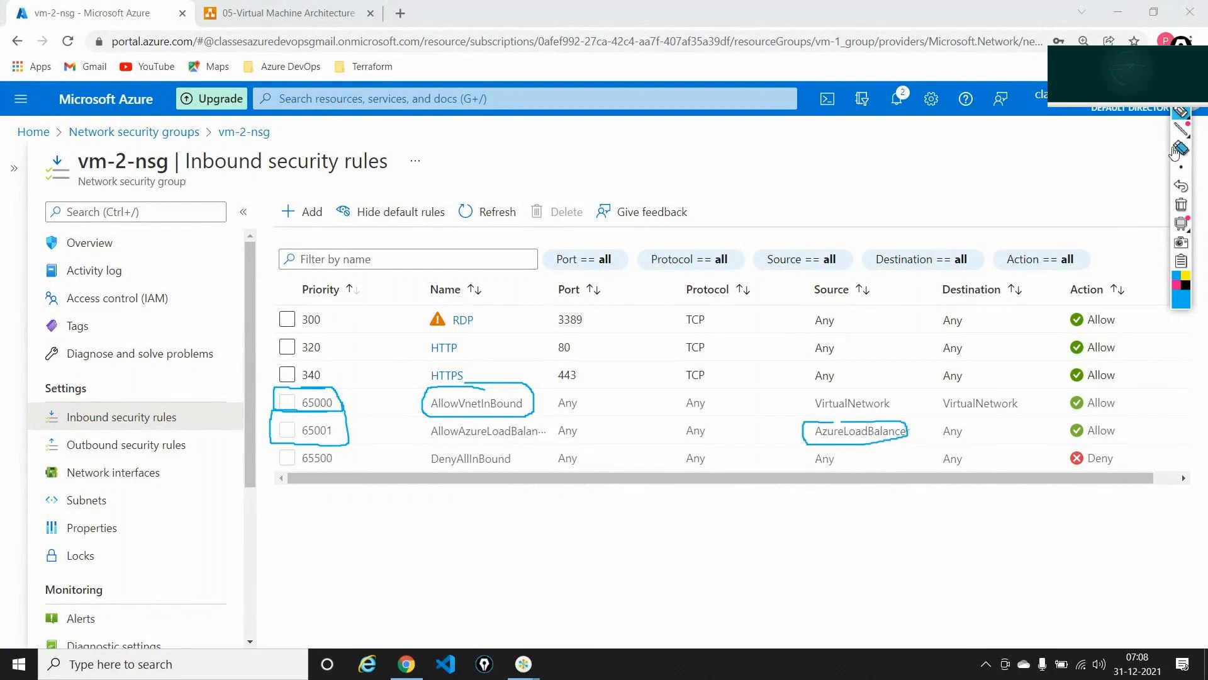
click(1181, 204)
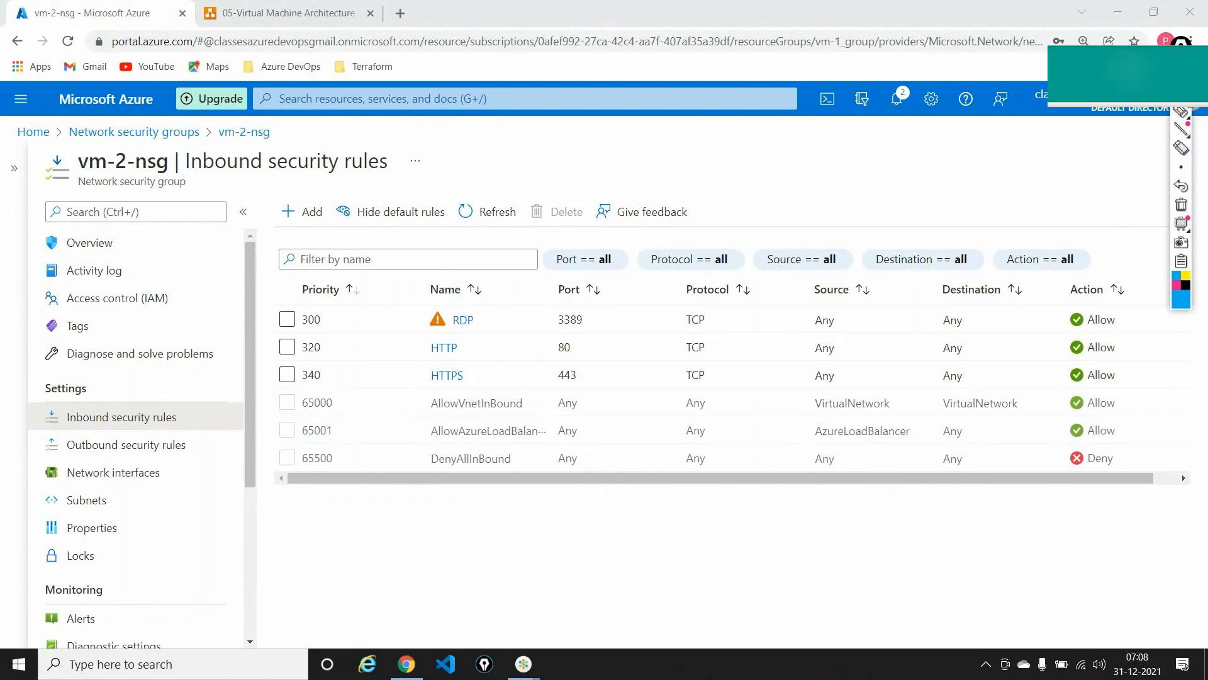
click(281, 12)
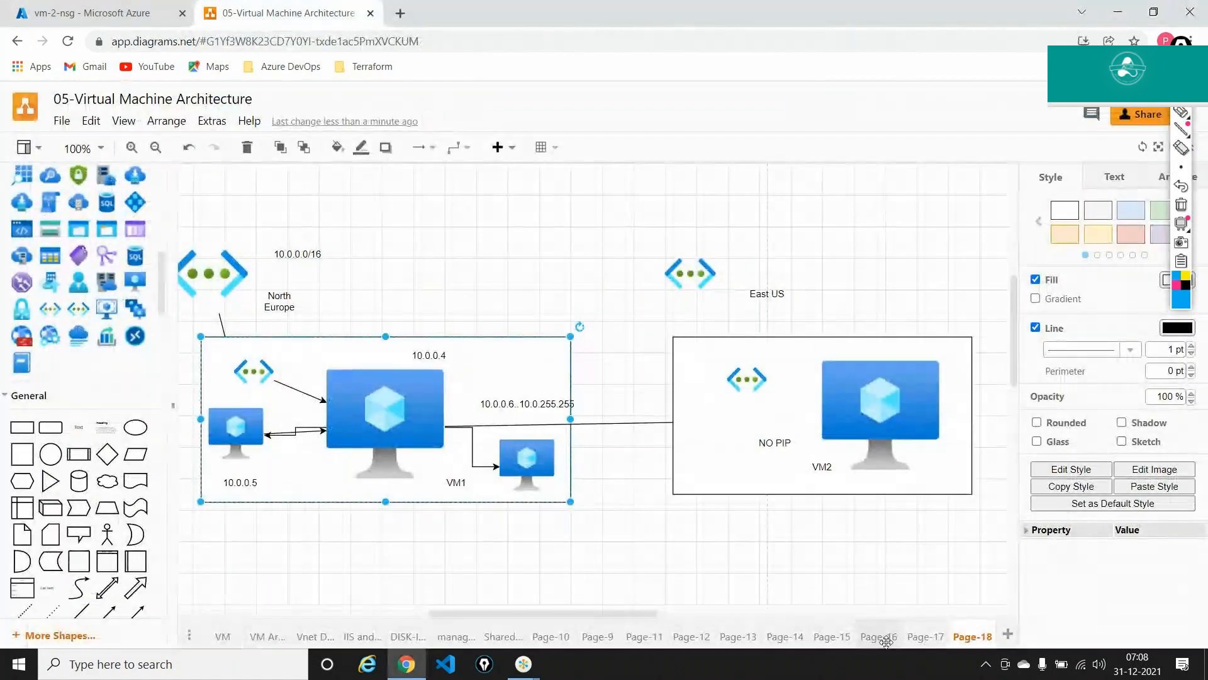
- On the Page-15 NAT rules page, annotate 'NAT Rules' and 'No IP' on the shapes, then clear and return to Azure
click(885, 638)
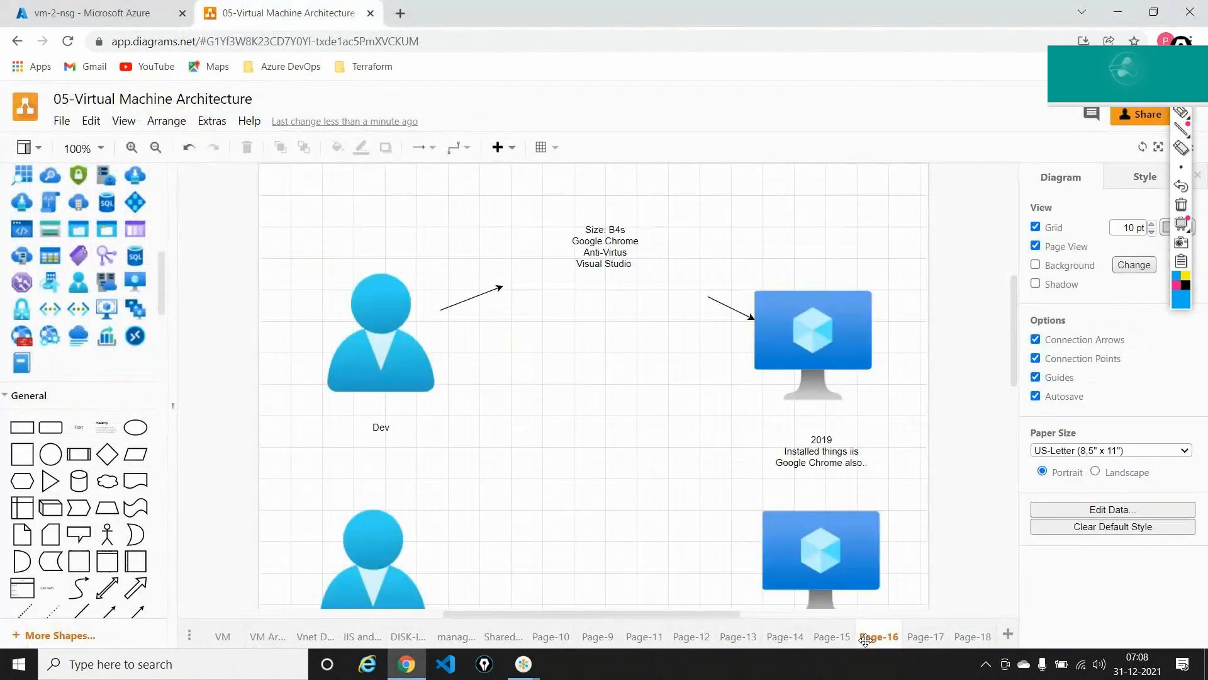
click(830, 637)
click(479, 370)
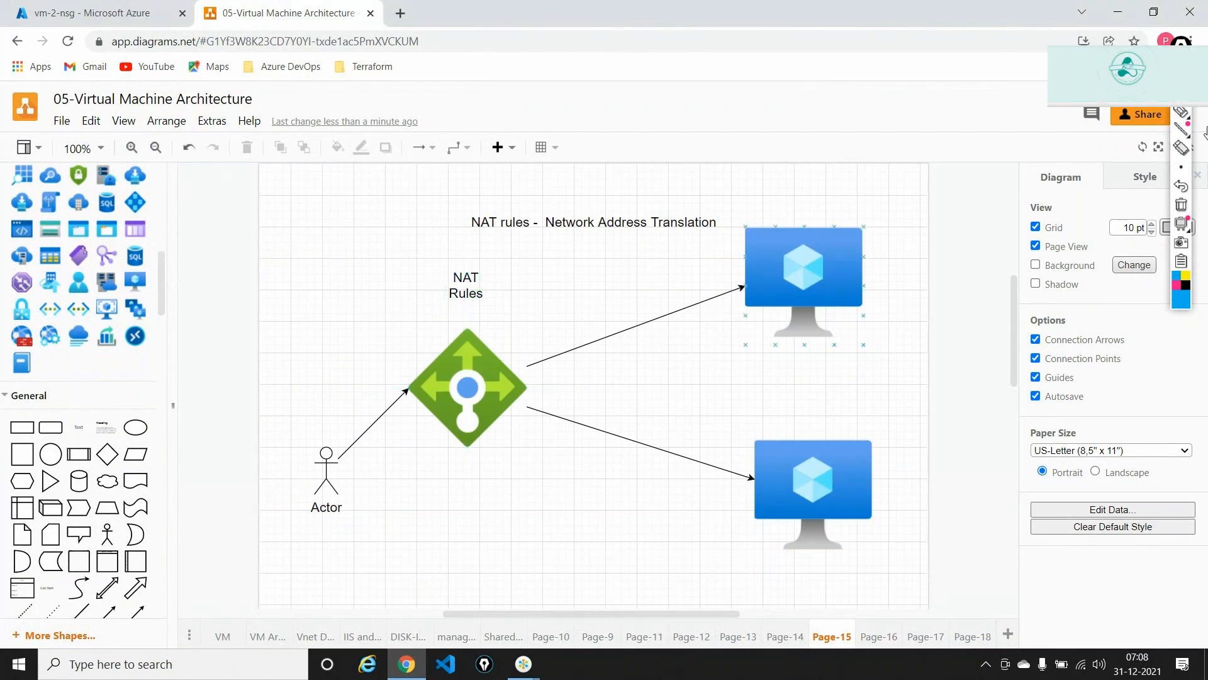
click(805, 268)
click(1182, 114)
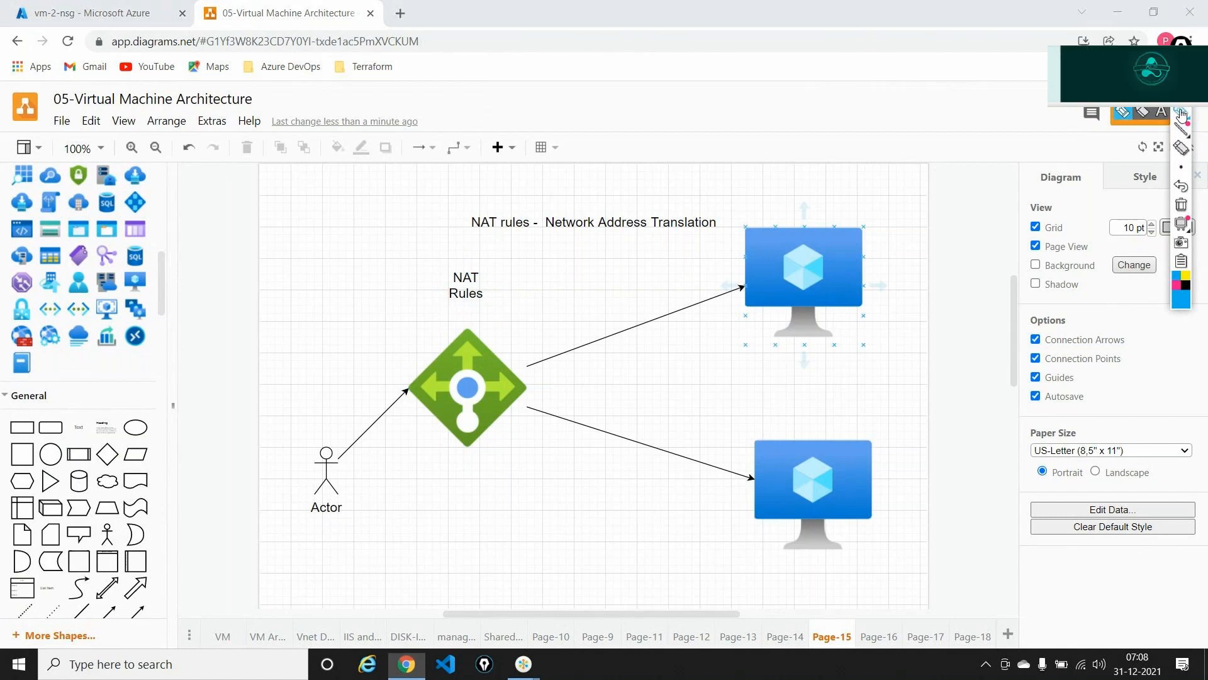
mouse_move(492, 289)
mouse_down()
mouse_move(485, 323)
mouse_move(728, 257)
mouse_up()
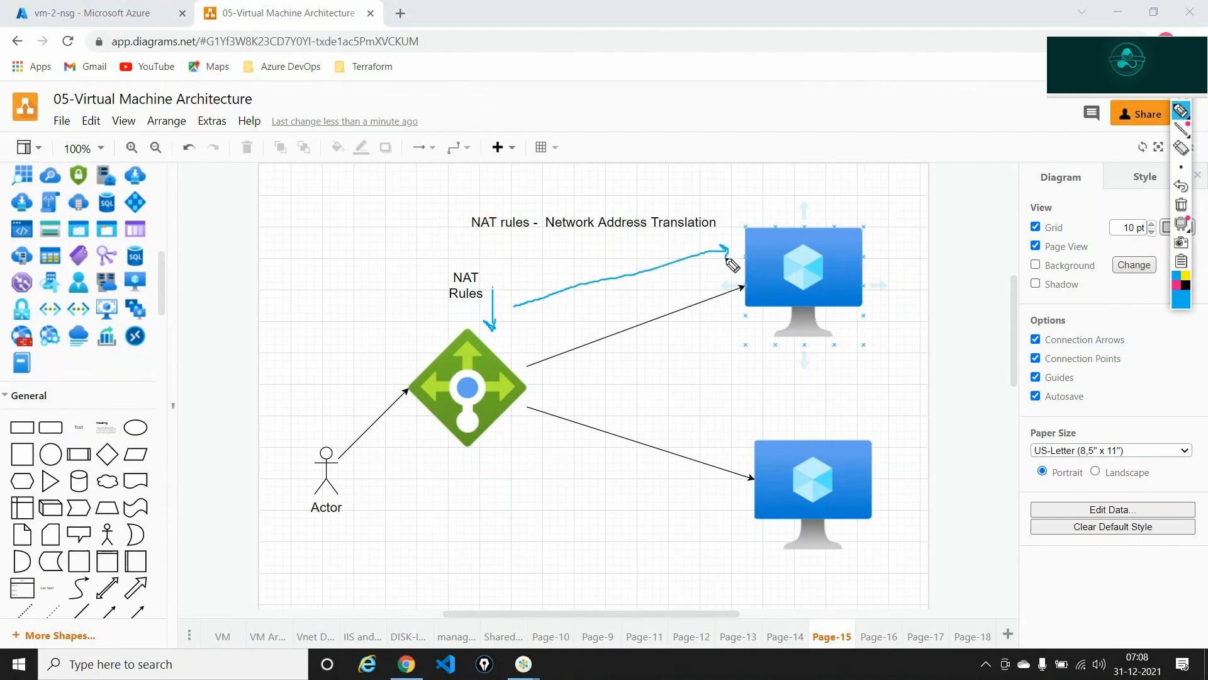
mouse_move(854, 205)
mouse_down()
mouse_move(839, 175)
mouse_move(848, 138)
mouse_move(940, 195)
mouse_move(925, 158)
mouse_up()
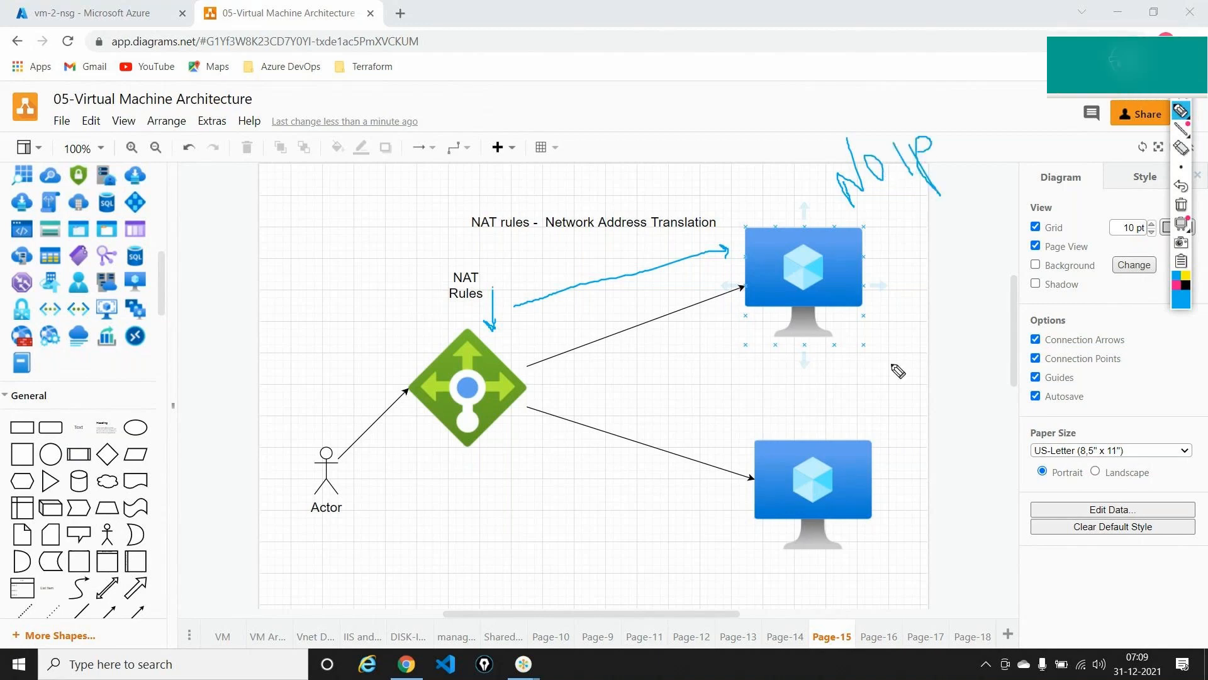
click(1182, 204)
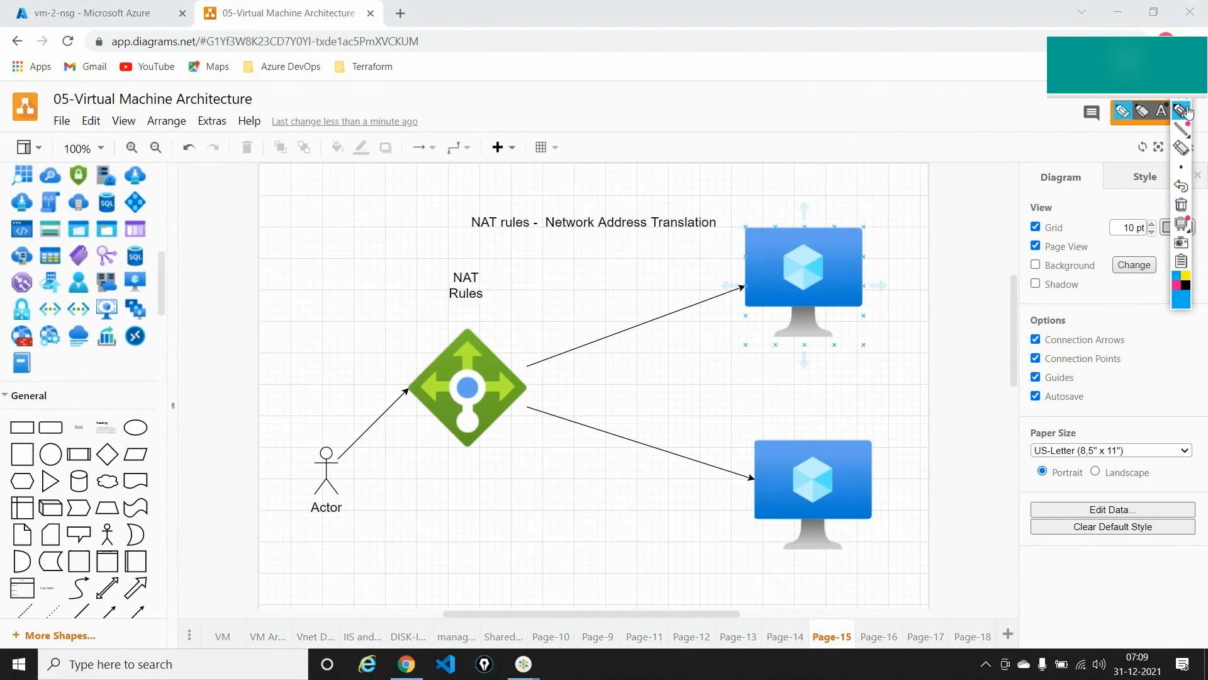
click(104, 14)
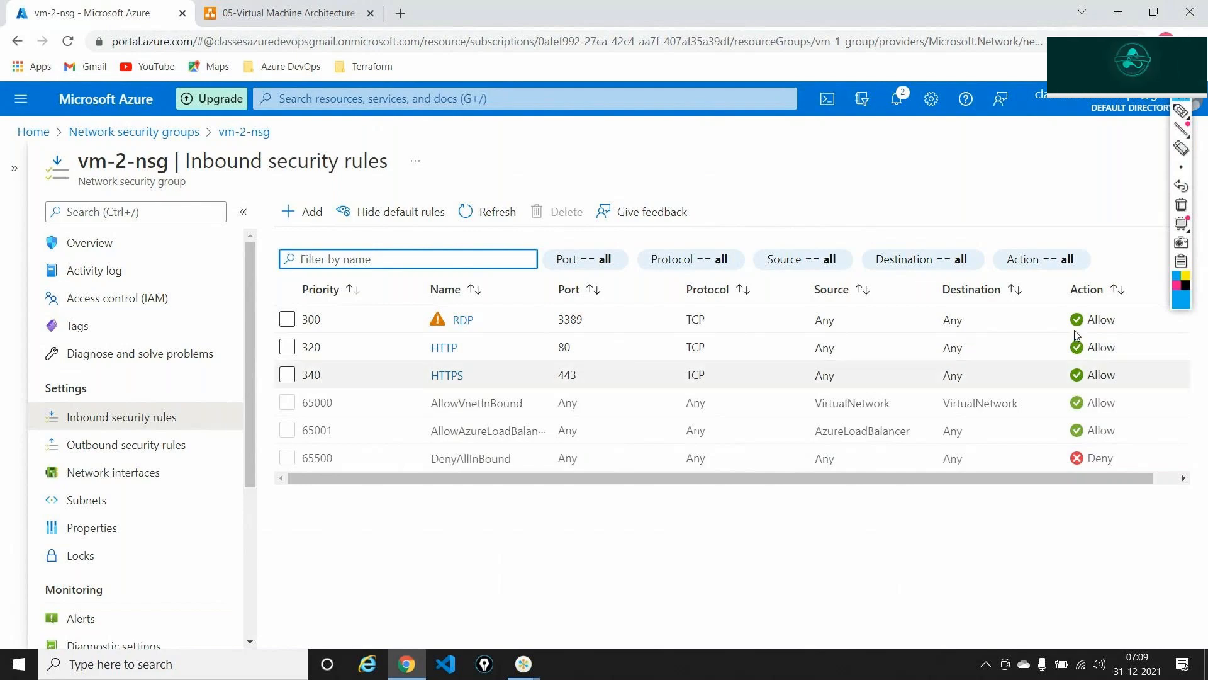
click(1181, 112)
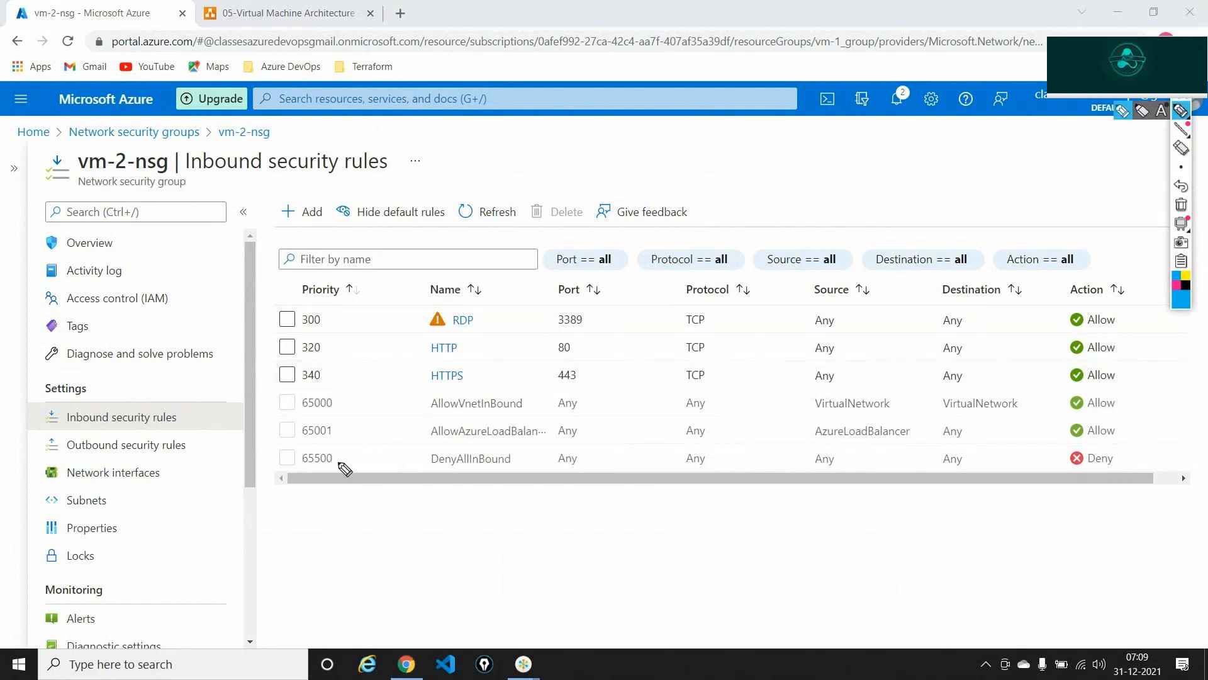
mouse_move(455, 439)
mouse_down()
mouse_move(427, 440)
mouse_move(533, 478)
mouse_move(538, 467)
mouse_move(511, 444)
mouse_up()
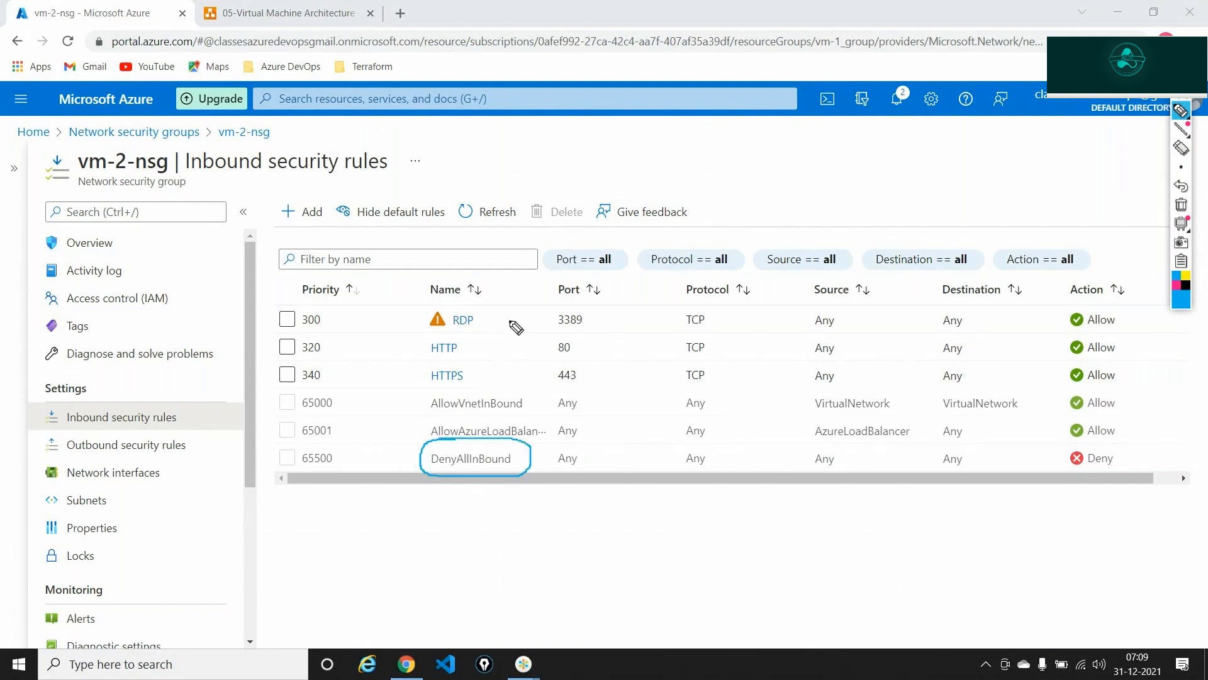
drag(517, 305, 549, 420)
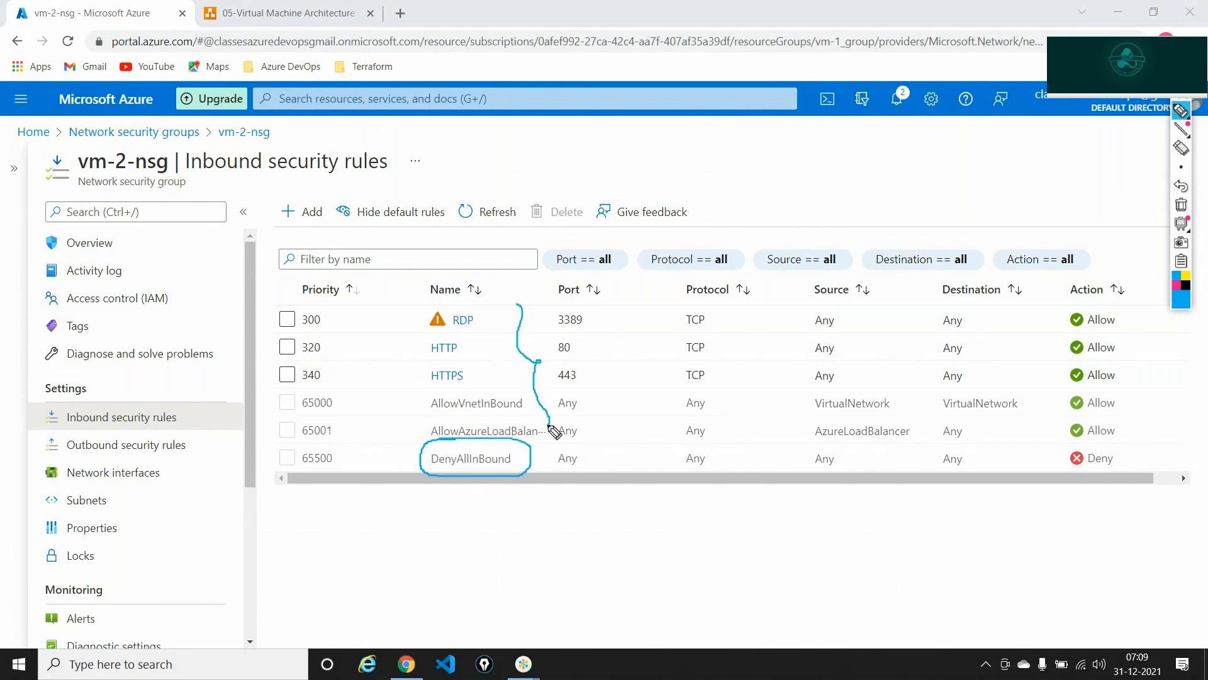
click(1181, 204)
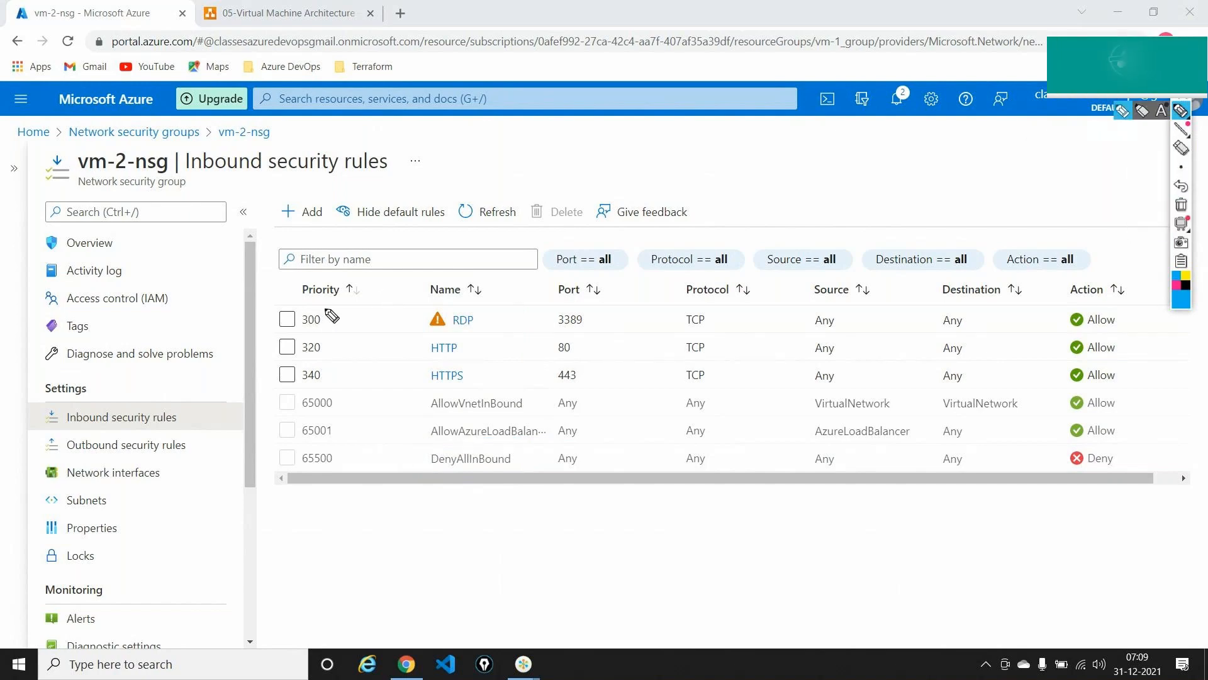
mouse_move(326, 309)
mouse_down()
mouse_move(338, 479)
mouse_move(291, 467)
mouse_move(284, 312)
mouse_up()
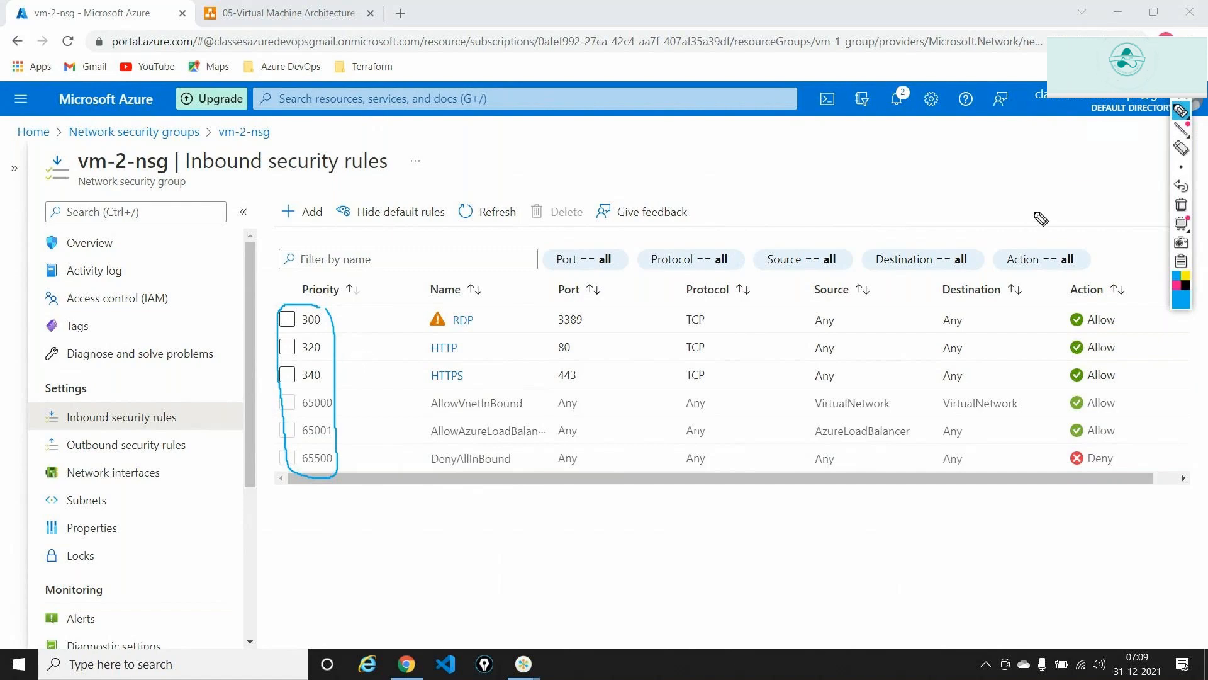
click(1181, 205)
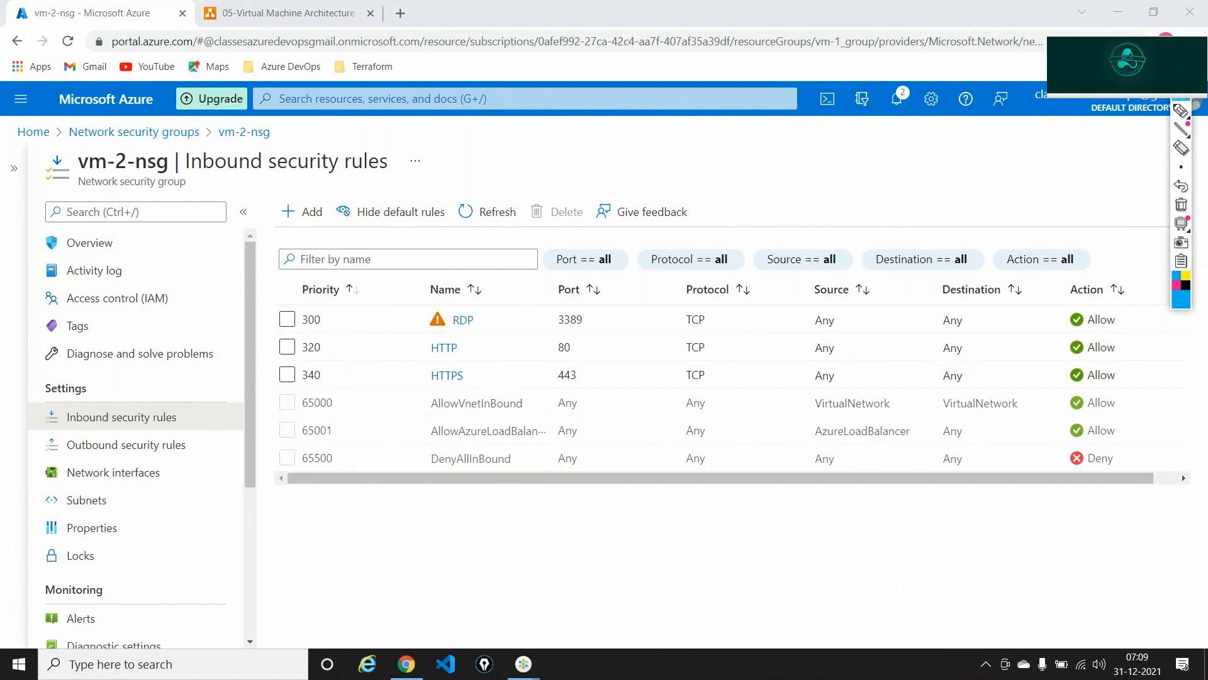
click(1186, 100)
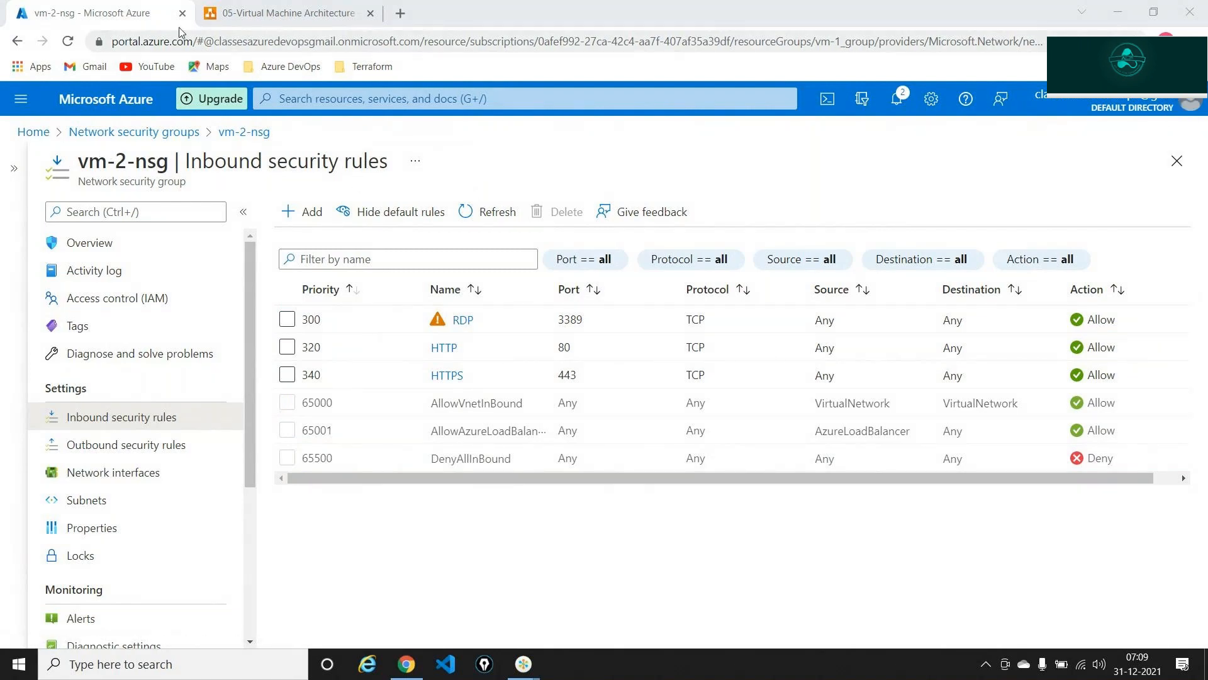
- Duplicate the vm-2-nsg tab, open vm-2 from the home page, and copy its public IP
right_click(122, 12)
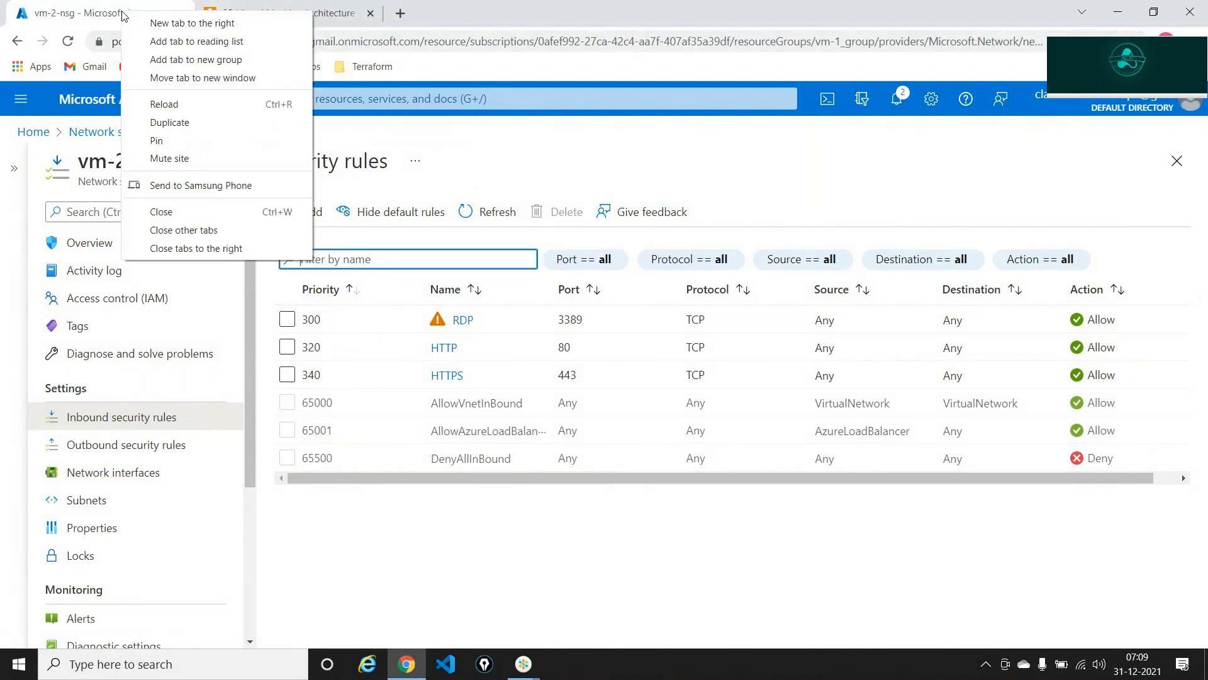
click(171, 123)
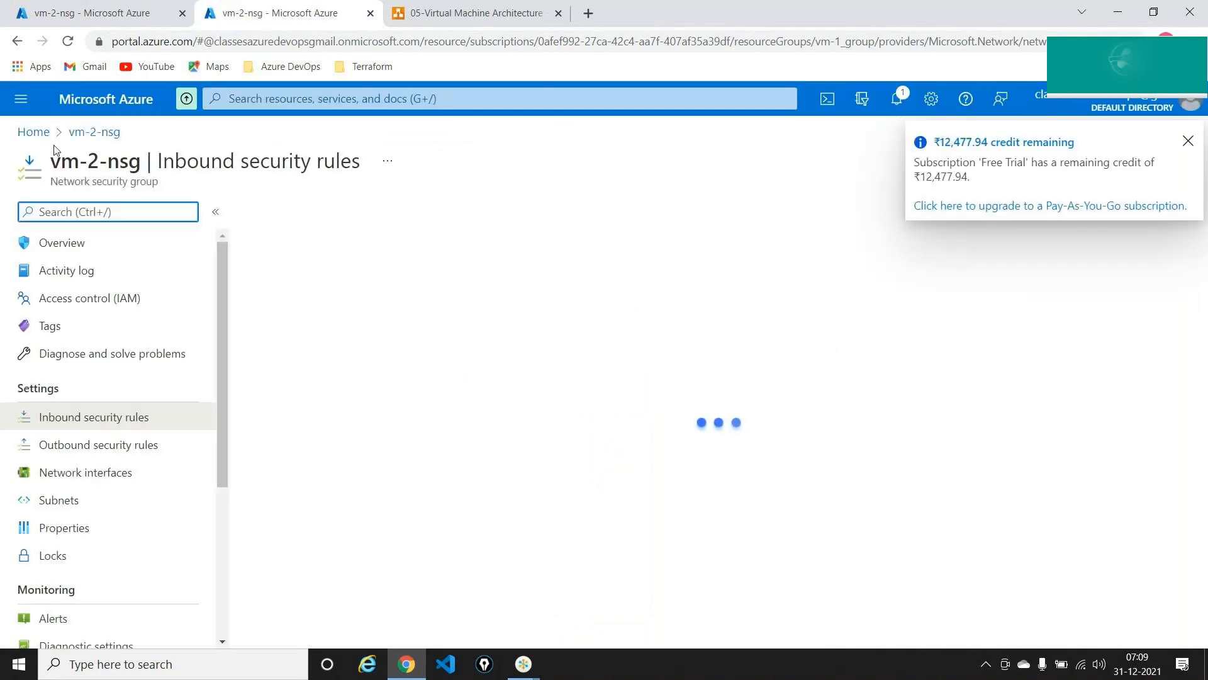
click(33, 131)
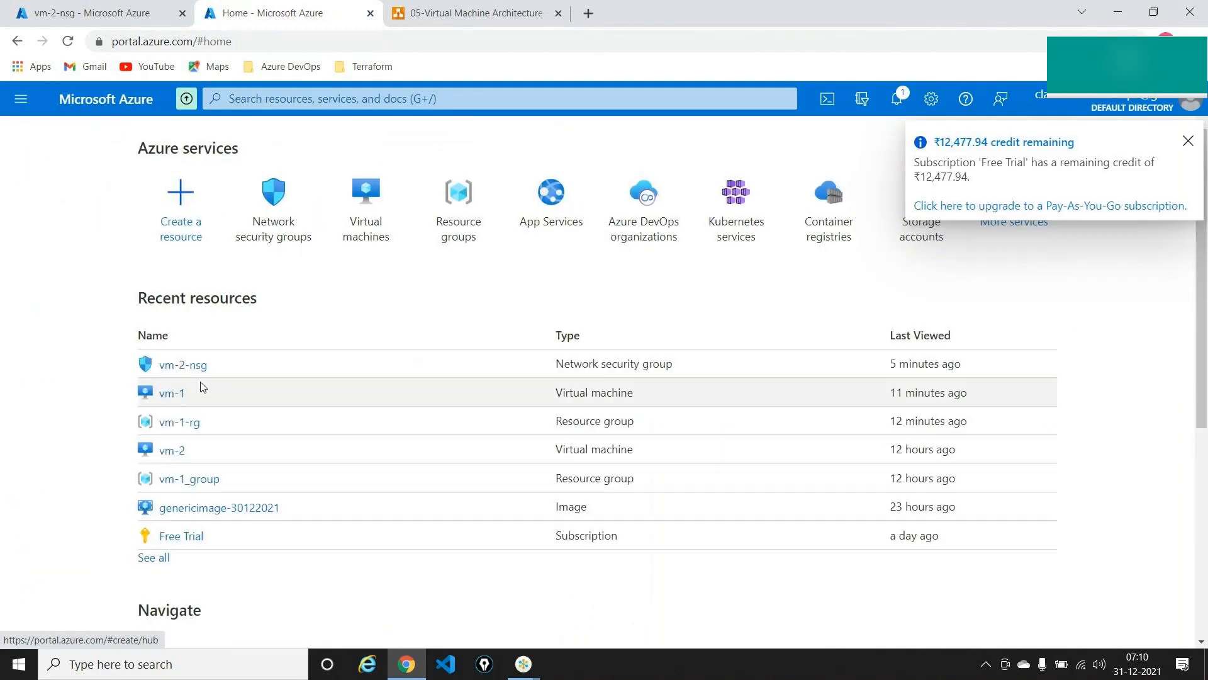
click(172, 451)
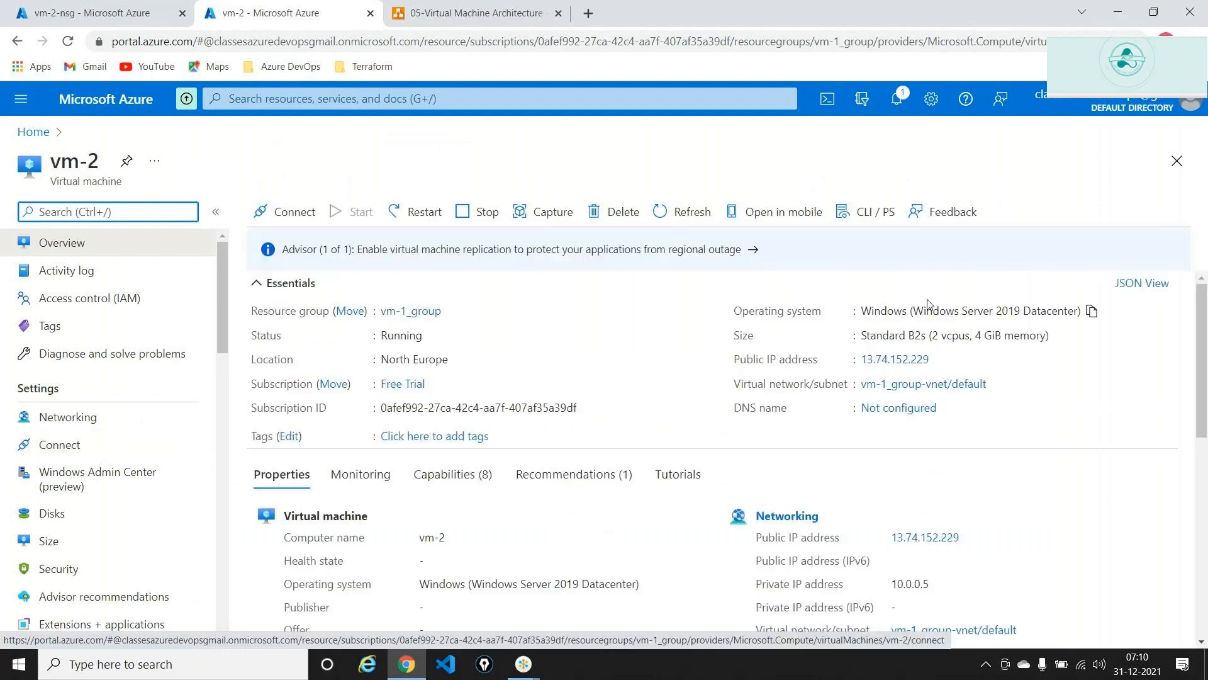
click(940, 361)
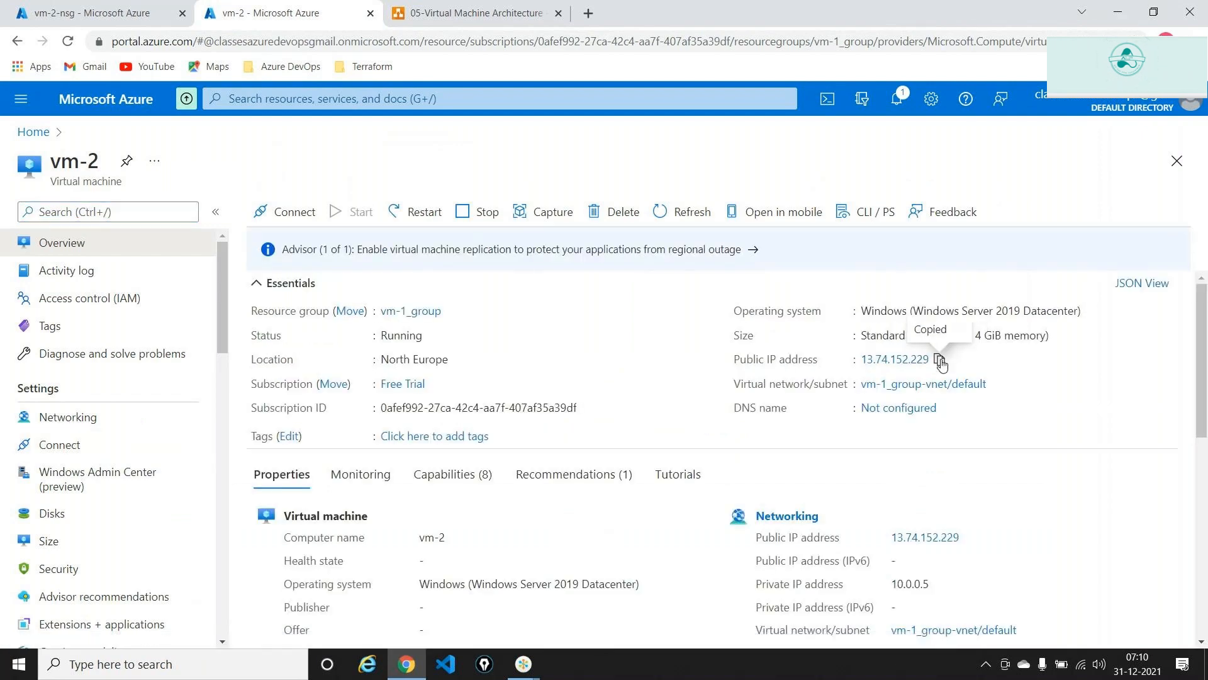
- Remote Desktop to 13.74.152.229 with the account password, decline the certificate, and return to vm-2-nsg
key(super+r)
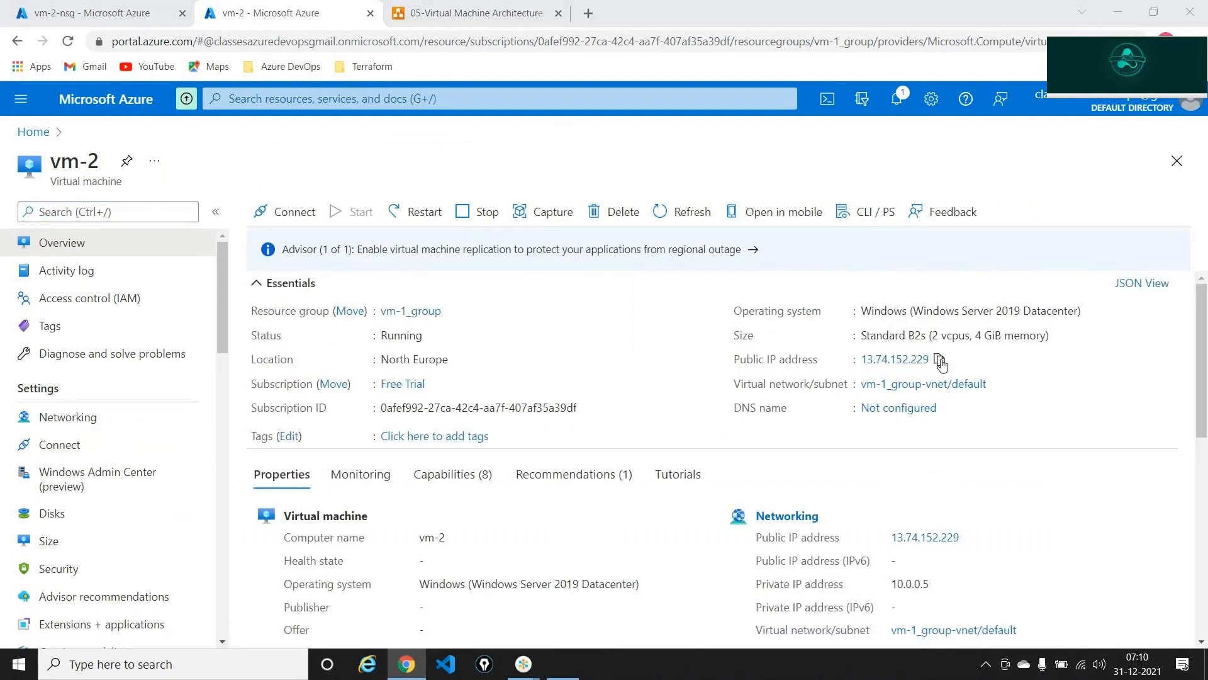
key(Return)
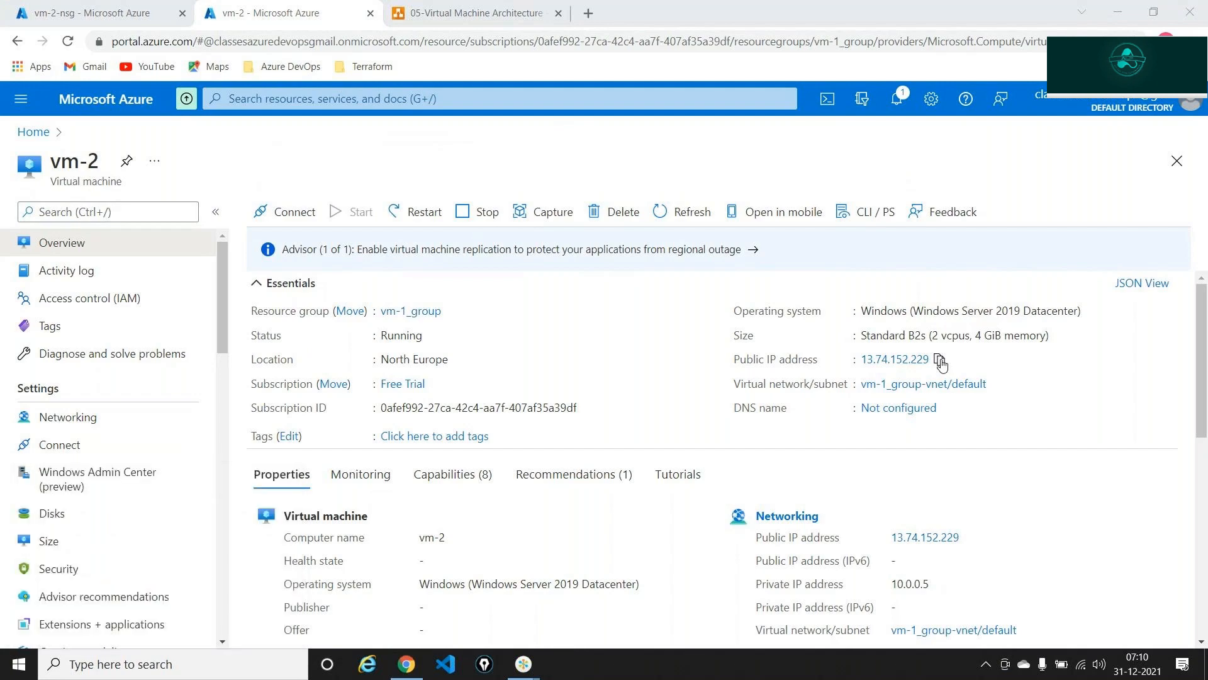
key(ctrl+v)
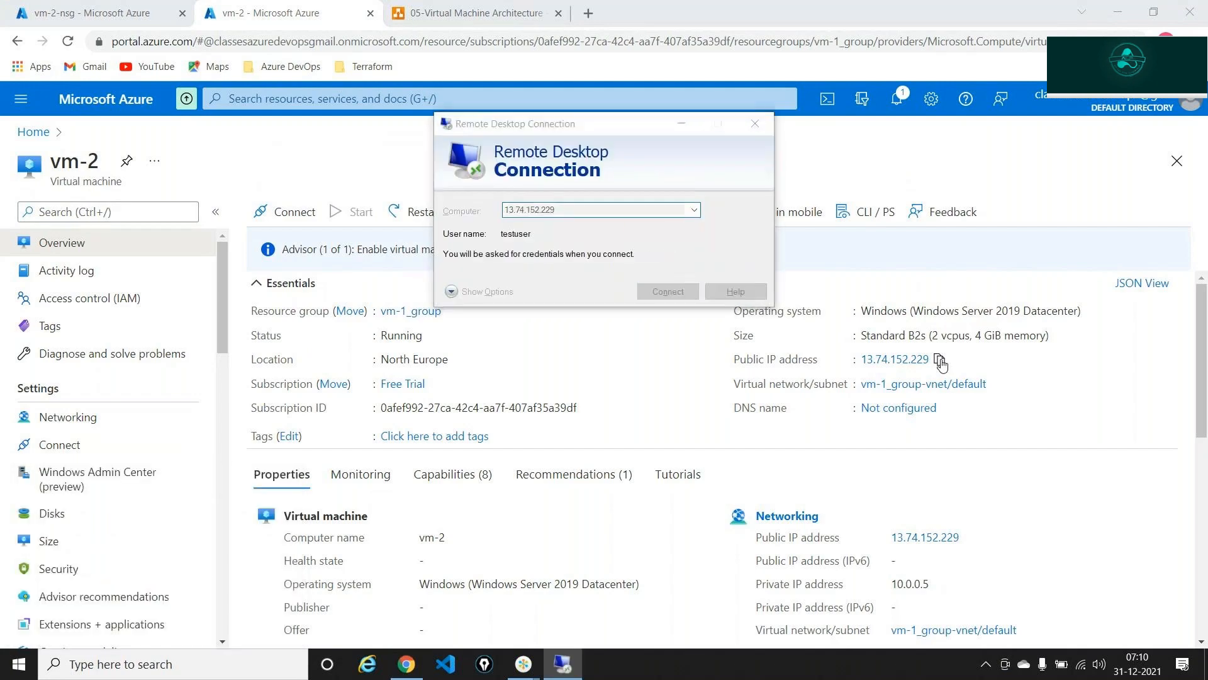
key(Return)
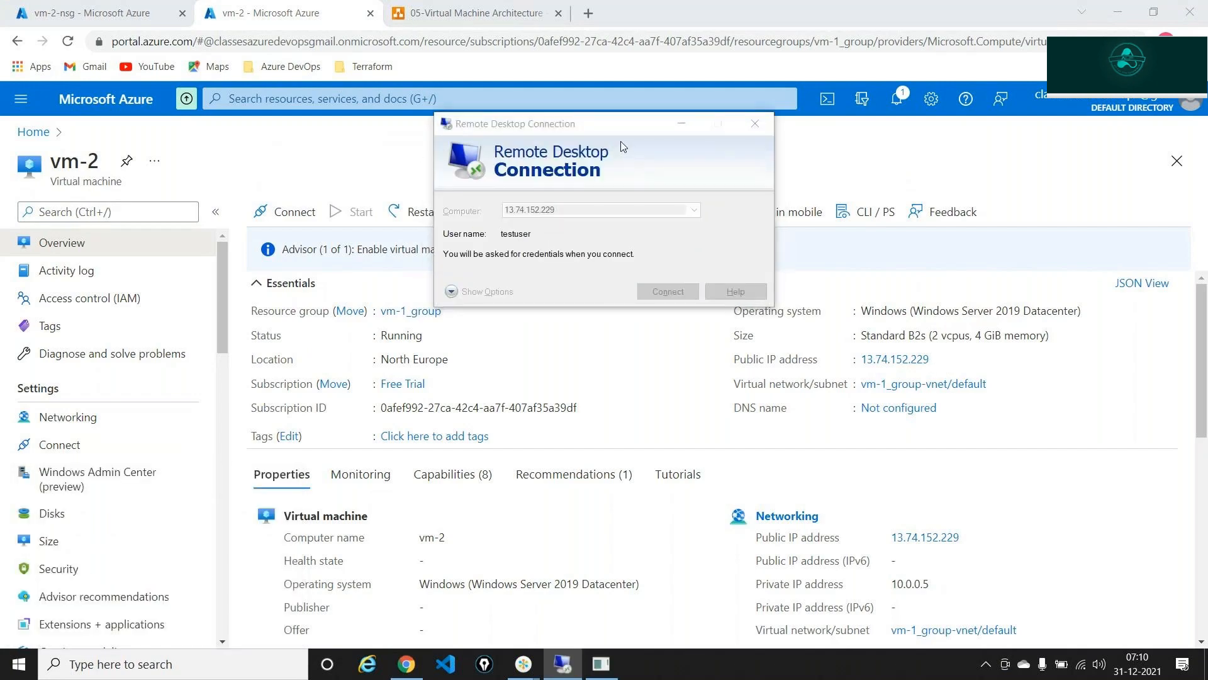
text(*********)
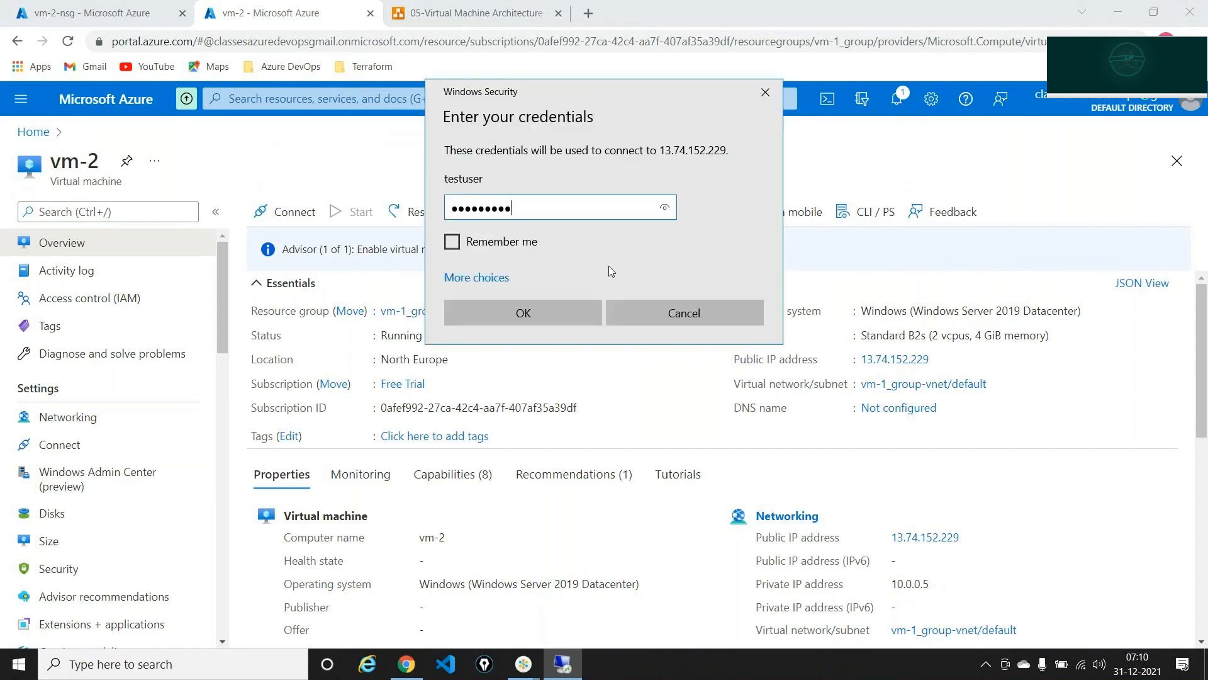
text(***)
key(Return)
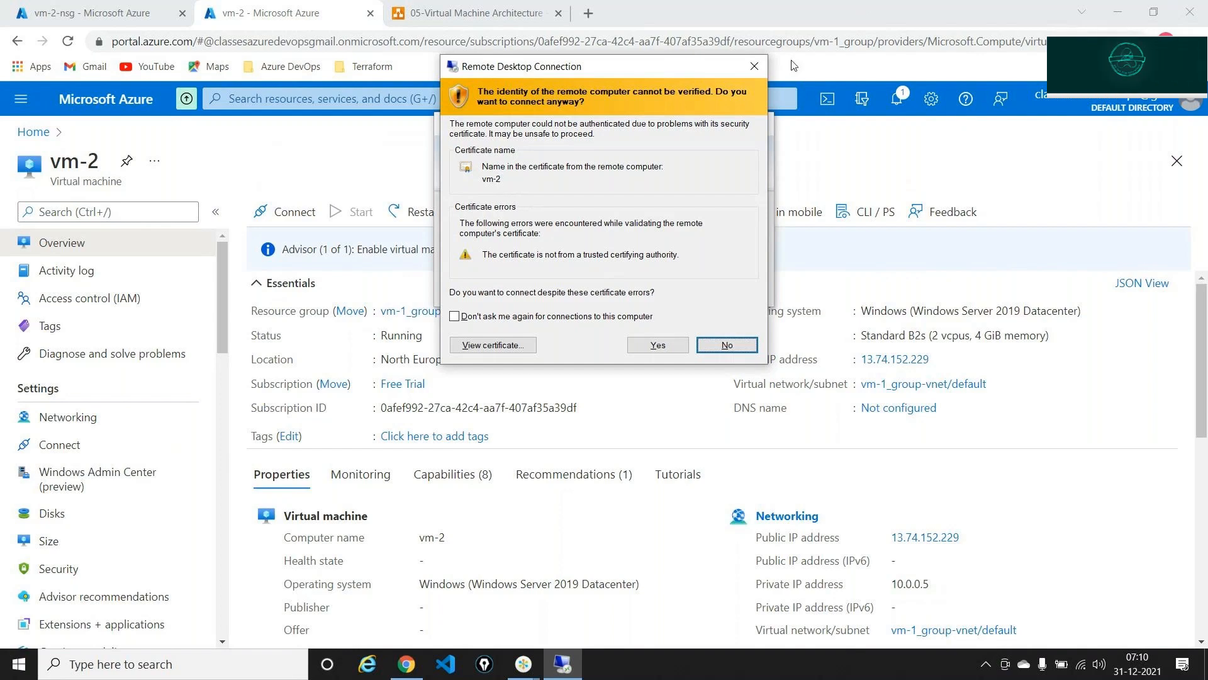
click(759, 66)
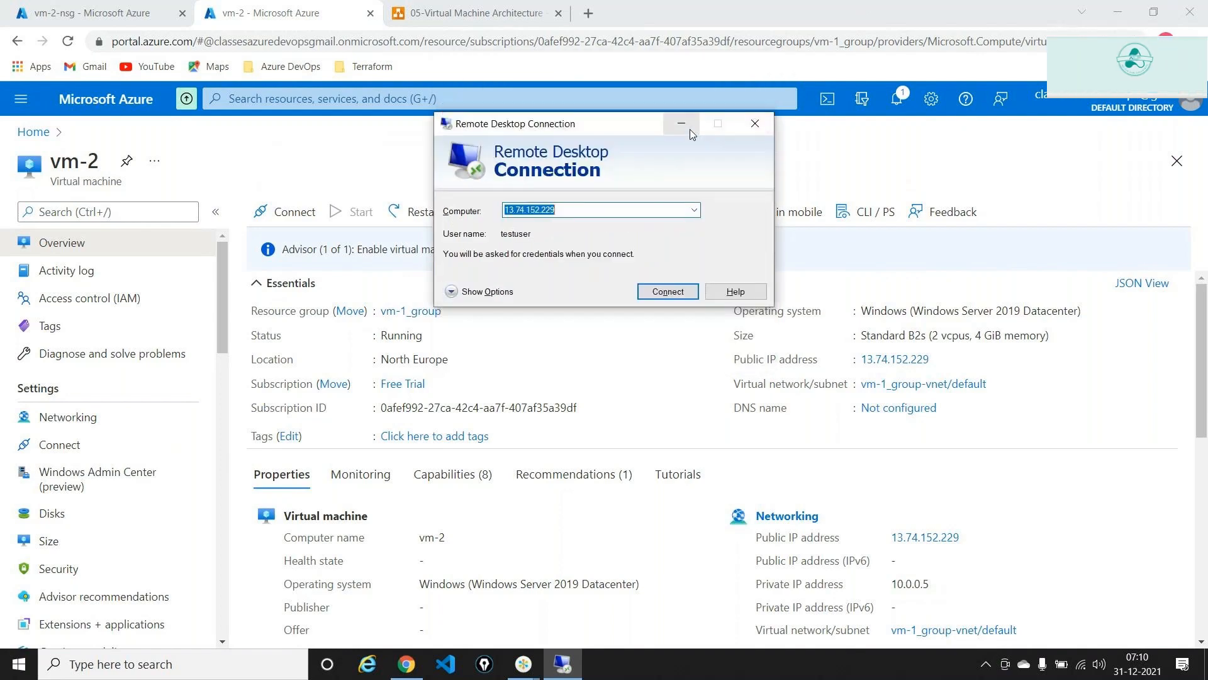
click(686, 126)
click(95, 13)
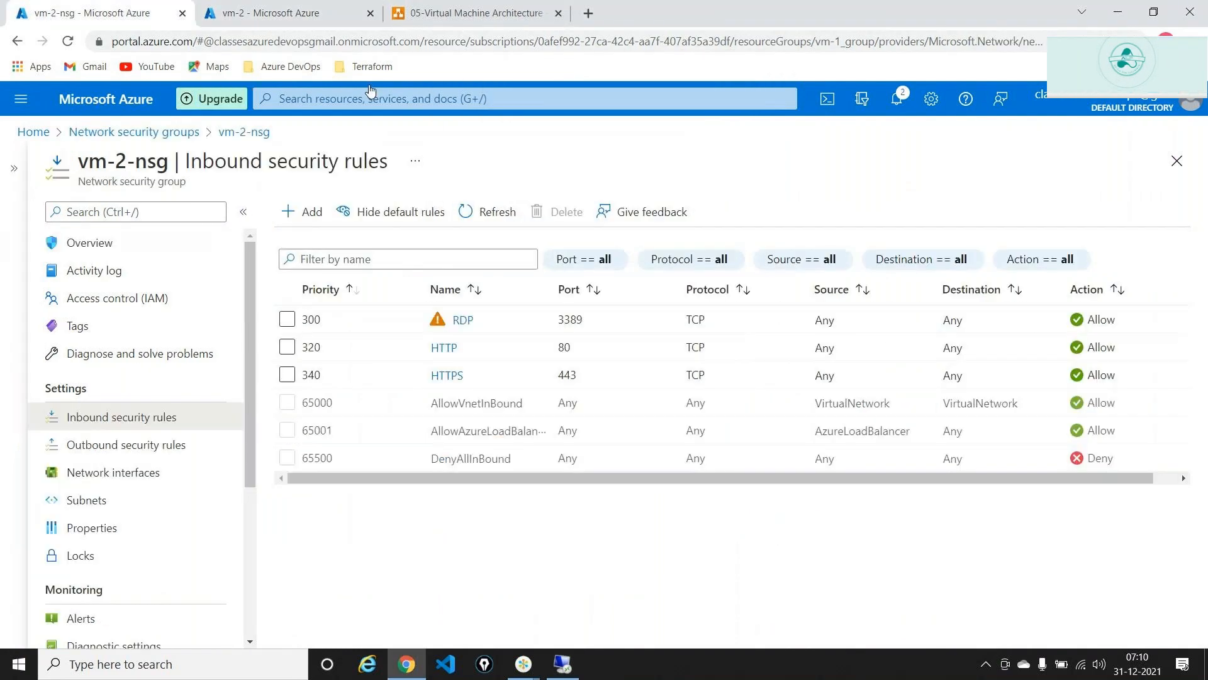
click(1182, 91)
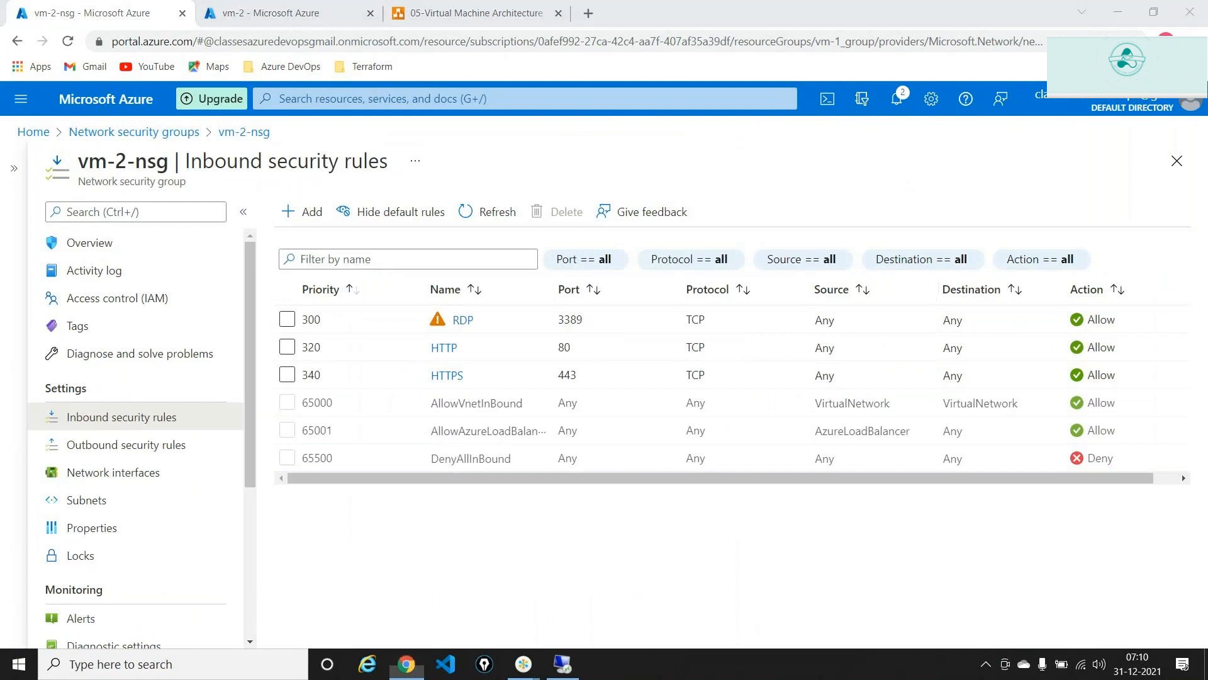
click(1182, 112)
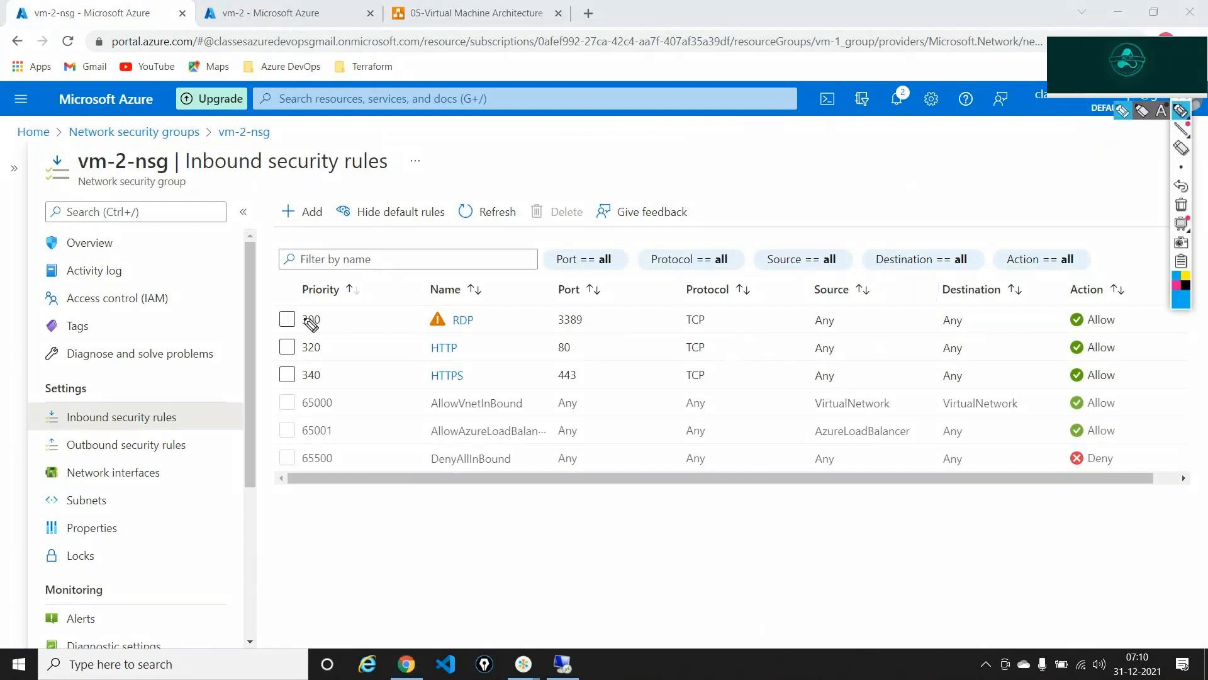
mouse_move(402, 336)
mouse_down()
mouse_move(498, 327)
mouse_move(287, 294)
mouse_up()
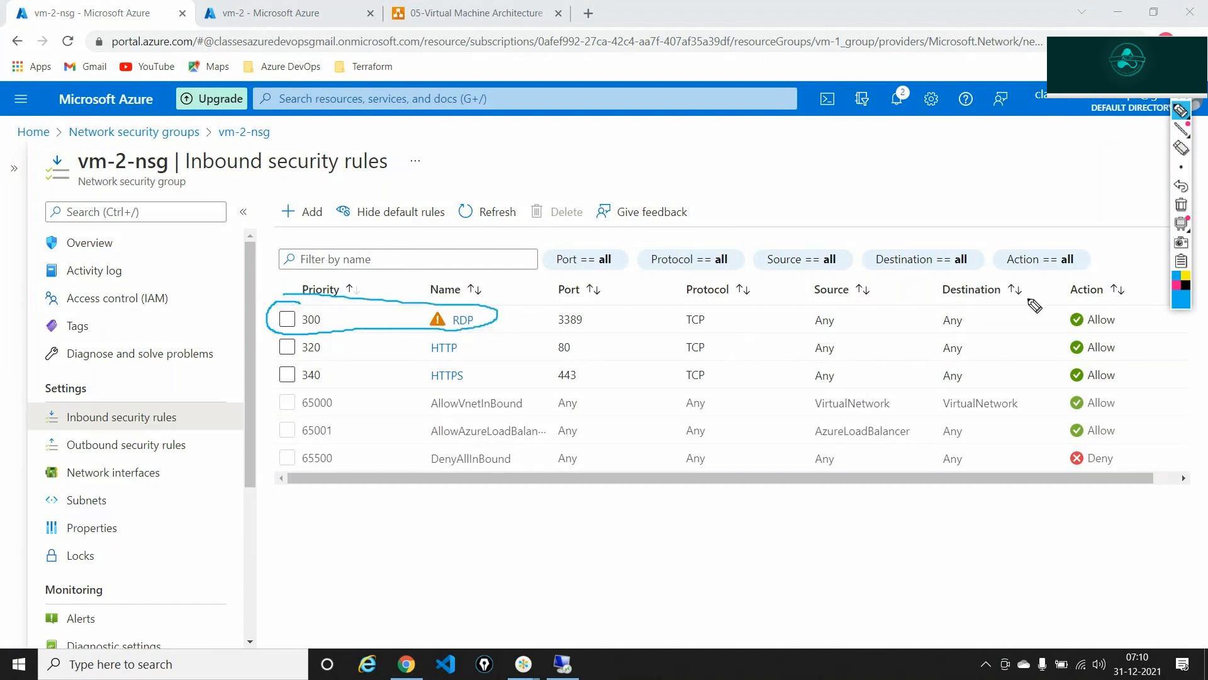
mouse_move(1088, 306)
mouse_down()
mouse_move(1057, 329)
mouse_move(1099, 335)
mouse_move(1080, 305)
mouse_up()
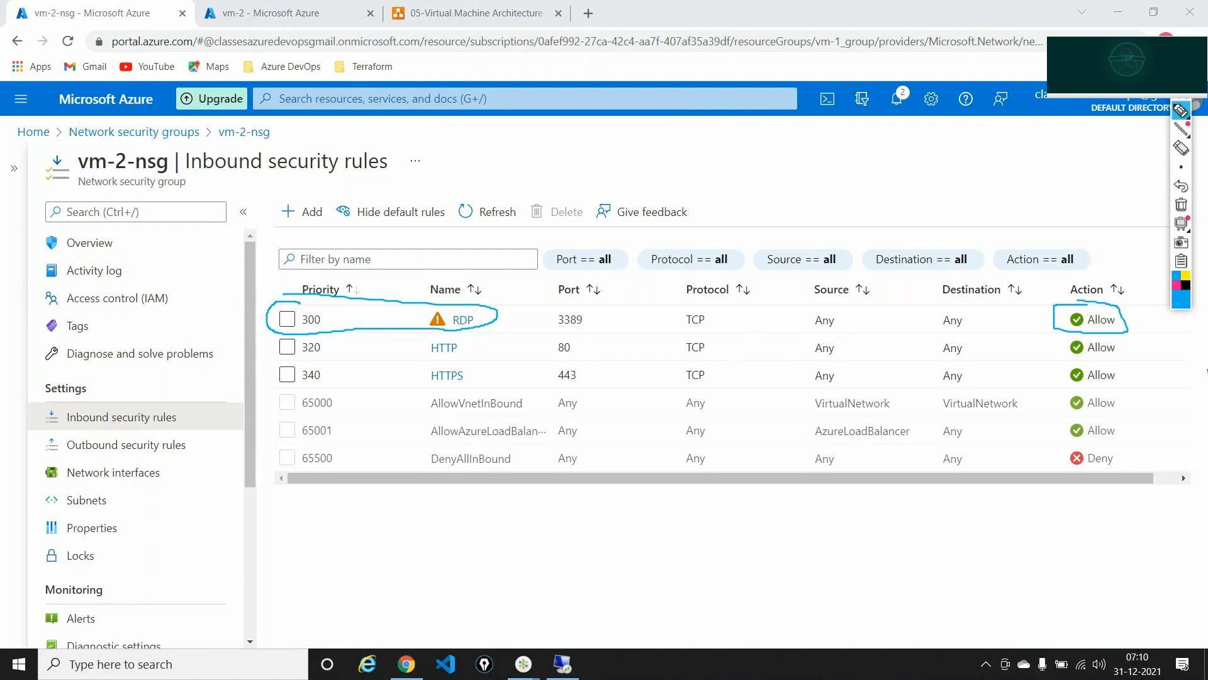
click(1181, 205)
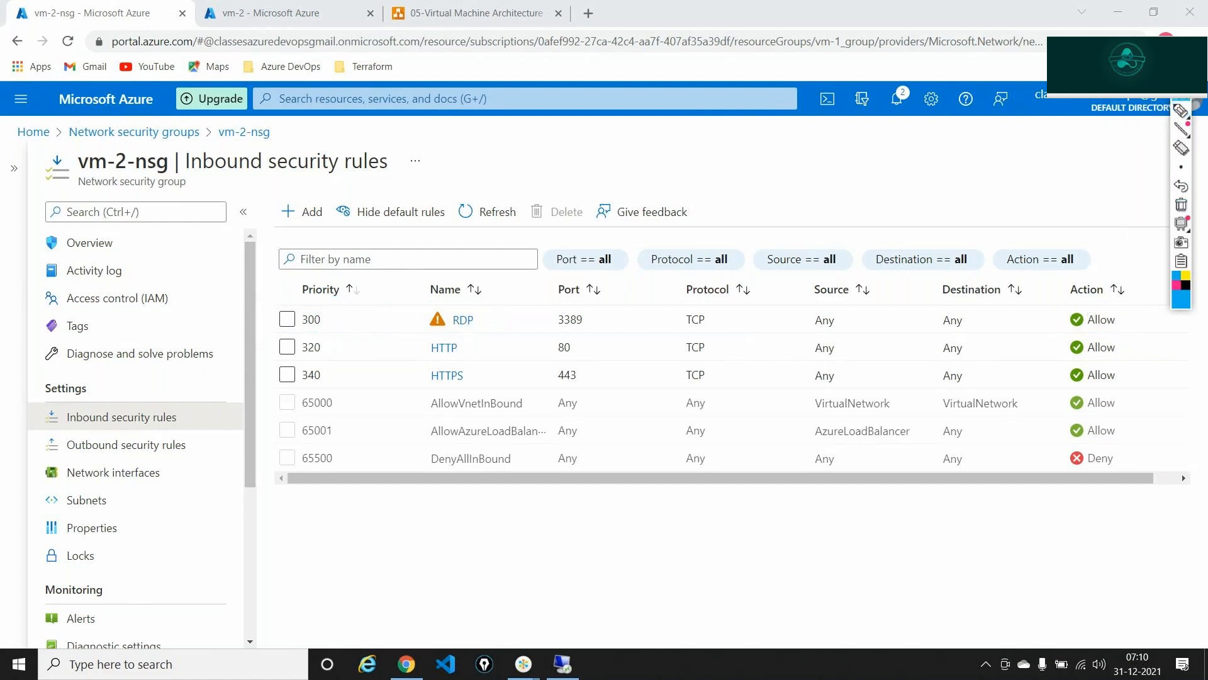
- Add an inbound RDP rule on port 3389 with priority 100, named Port_3389_Deny
click(302, 213)
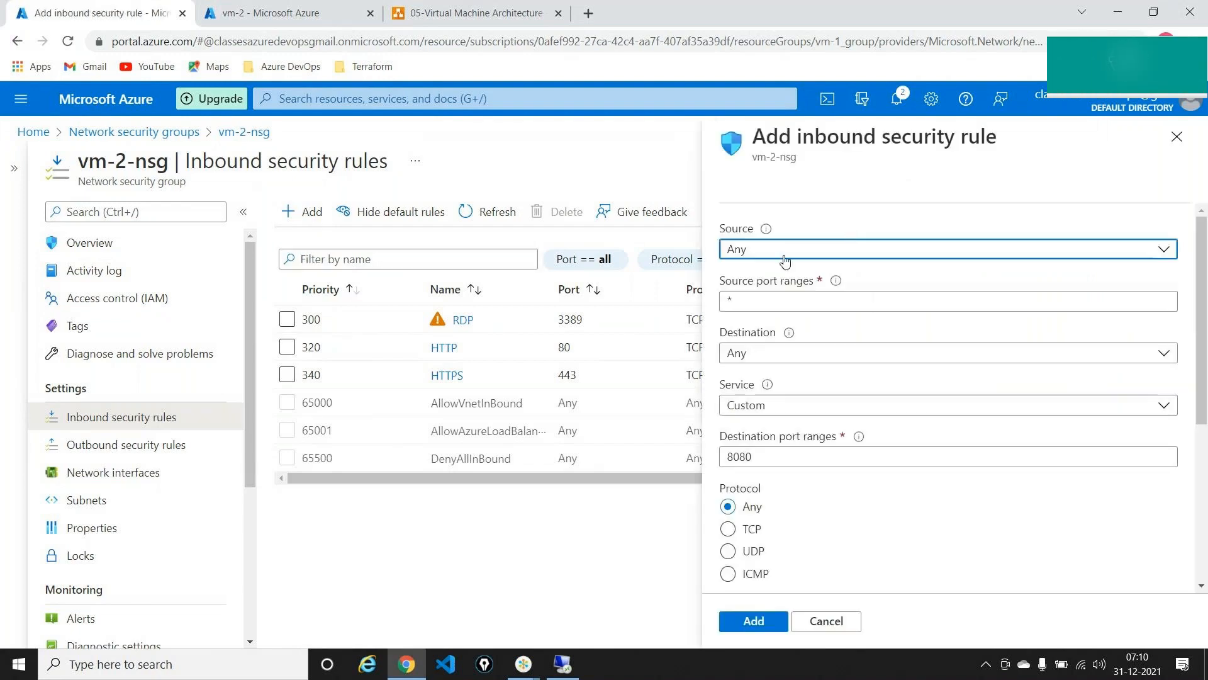
click(778, 457)
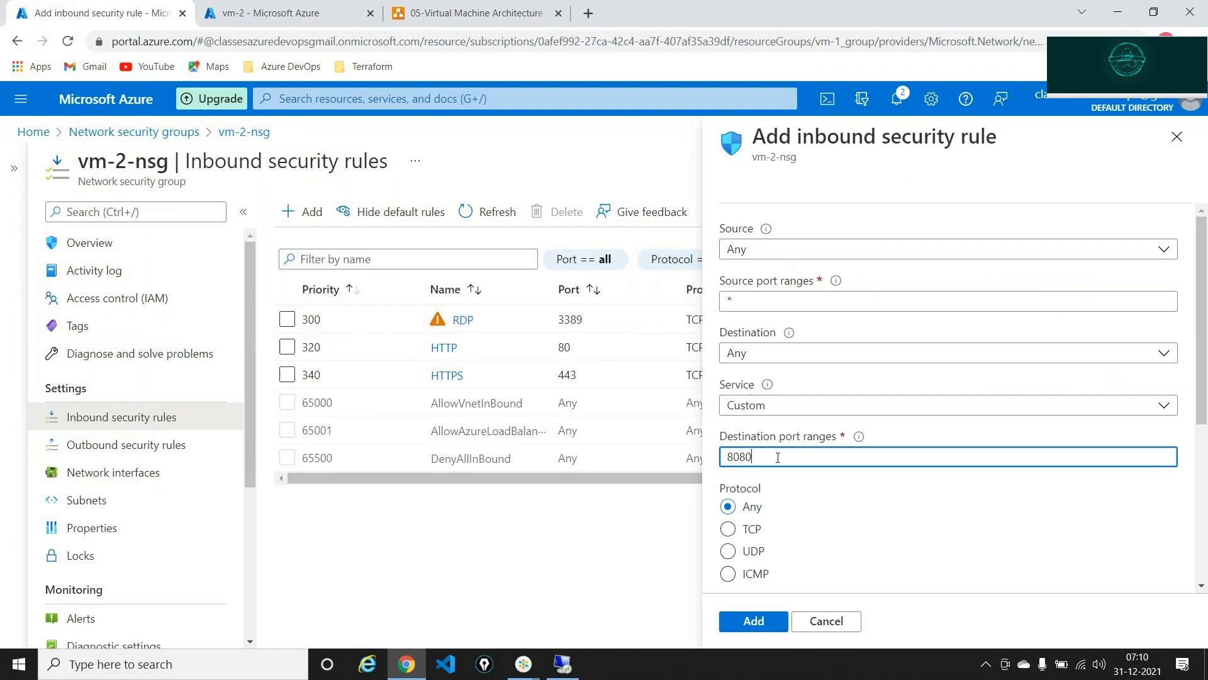
click(759, 405)
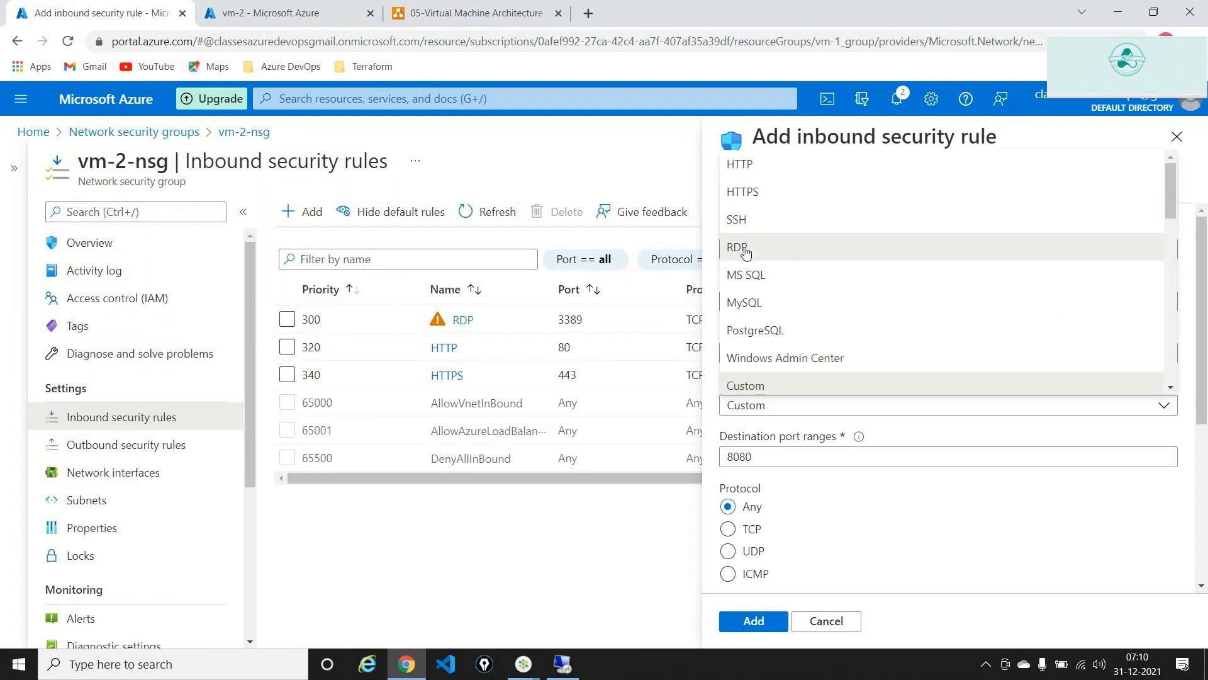
click(746, 247)
scroll(844, 404, down, 2)
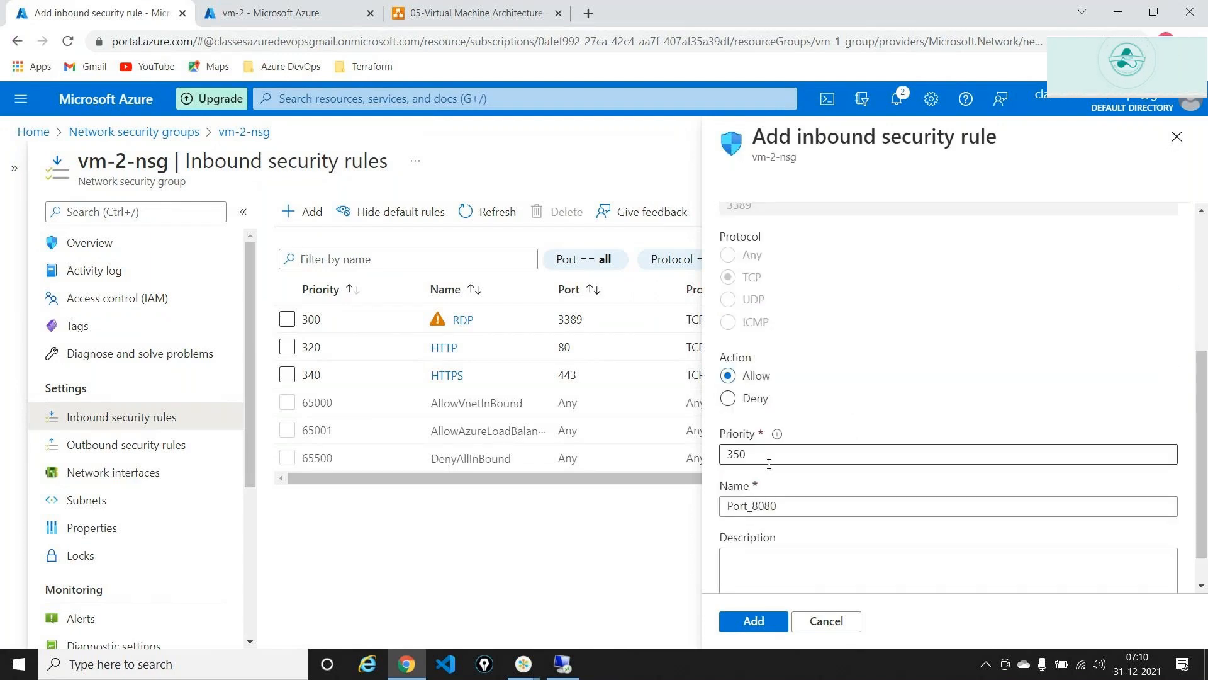
double_click(766, 456)
text(100)
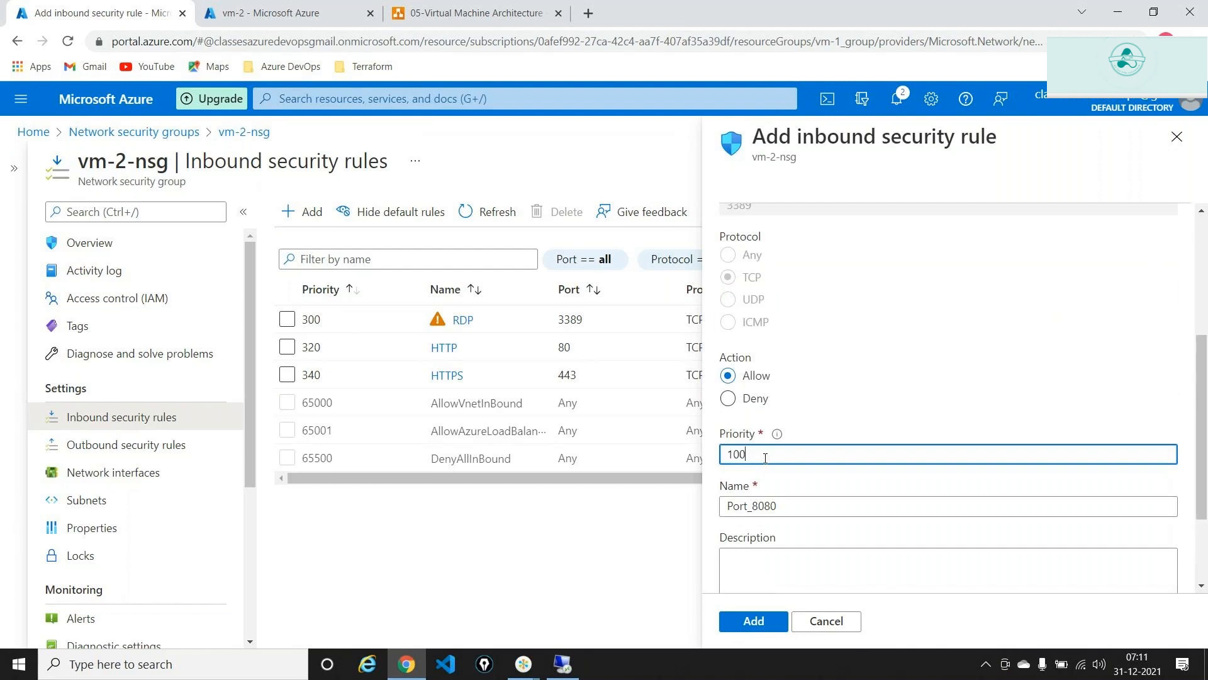
click(797, 506)
key(BackSpace)
key(BackSpace)
key(BackSpace)
key(BackSpace)
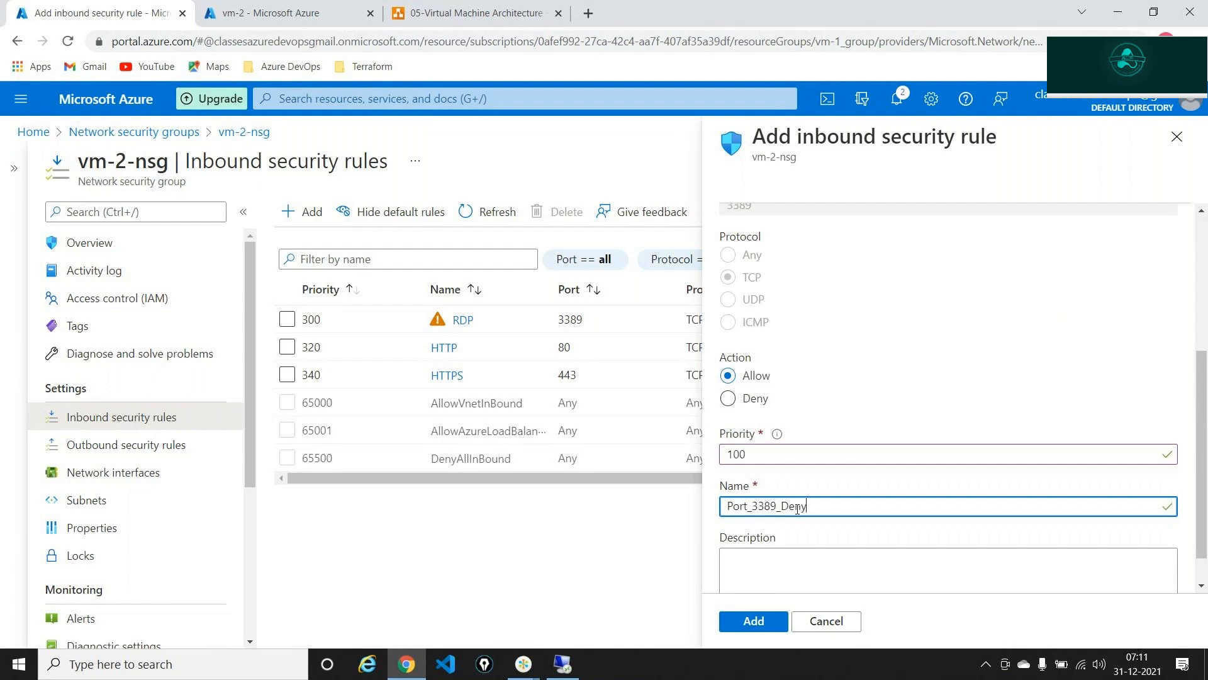
scroll(788, 535, down, 1)
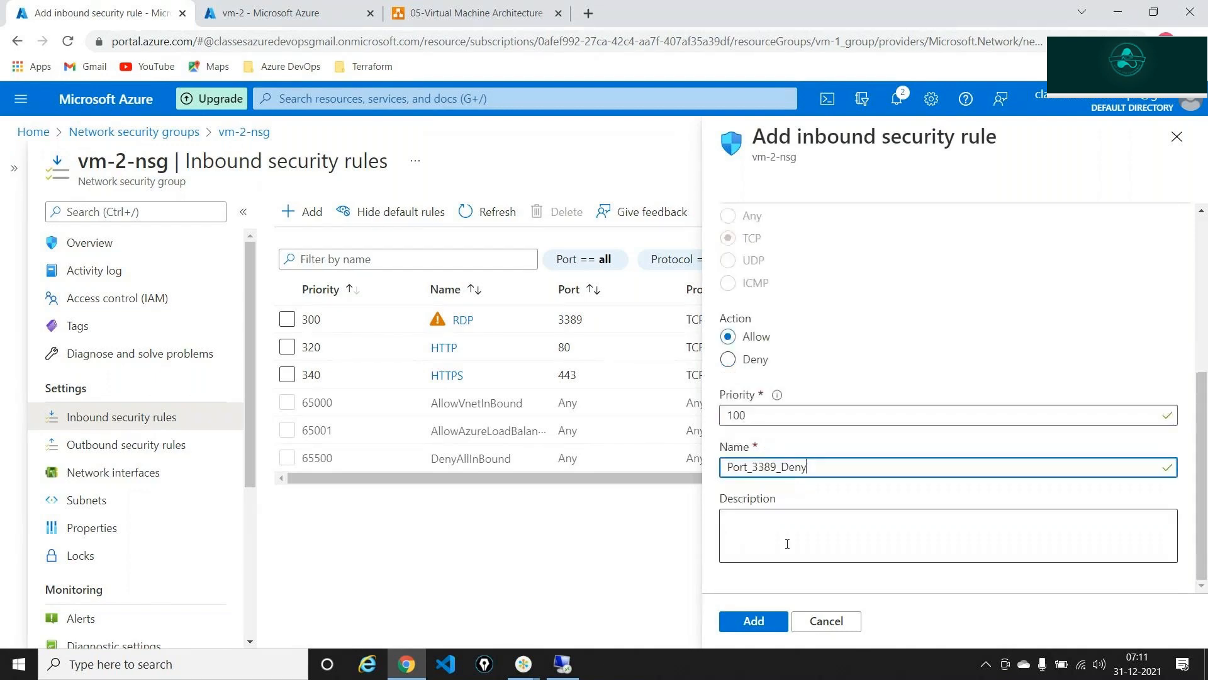
click(765, 615)
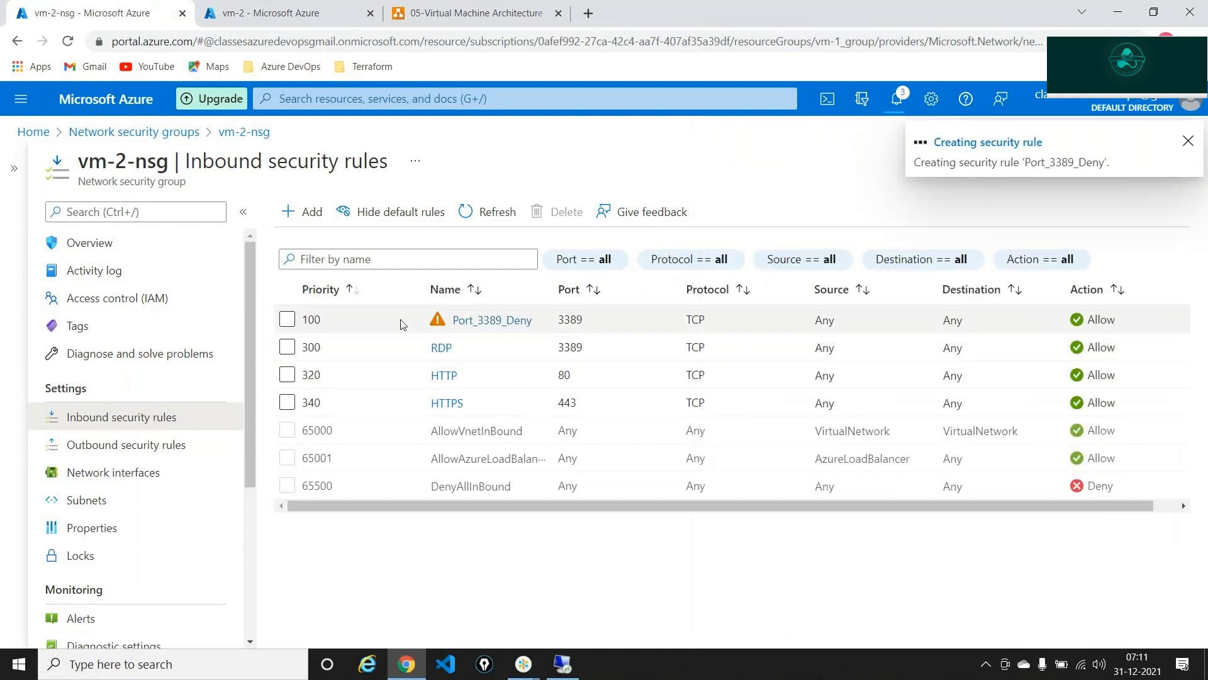
- Change Port_3389_Deny's action to Deny, save it, close the panel, and refresh the rules list
click(519, 320)
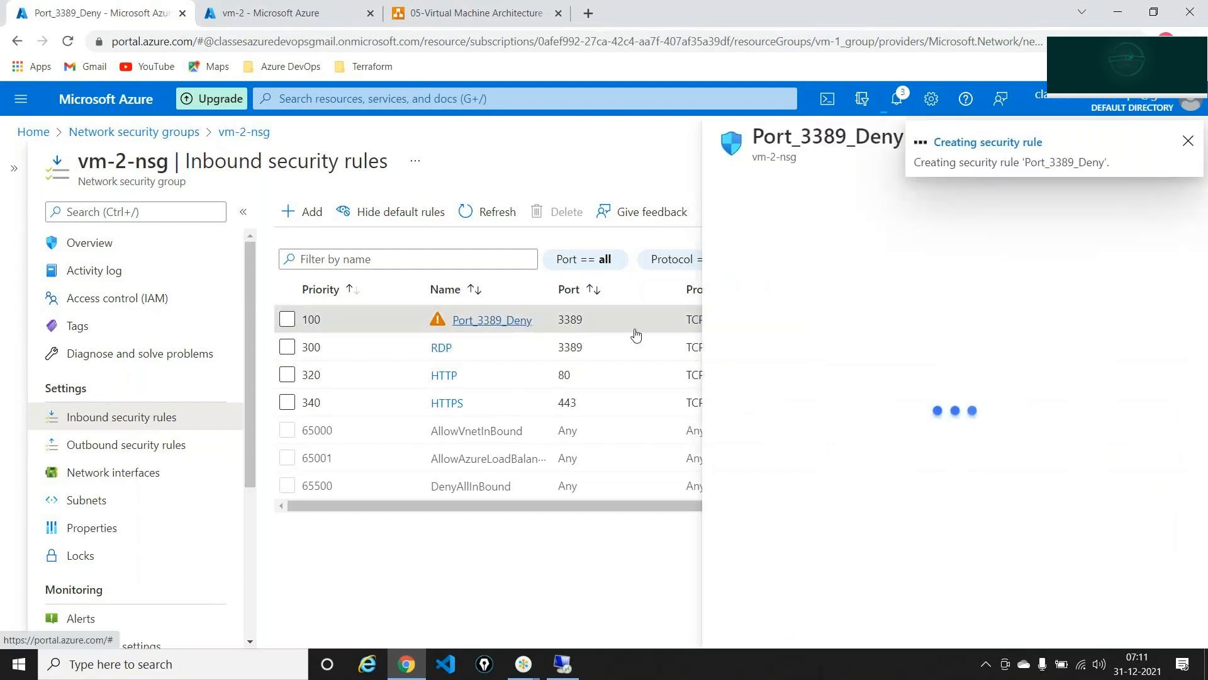
click(749, 332)
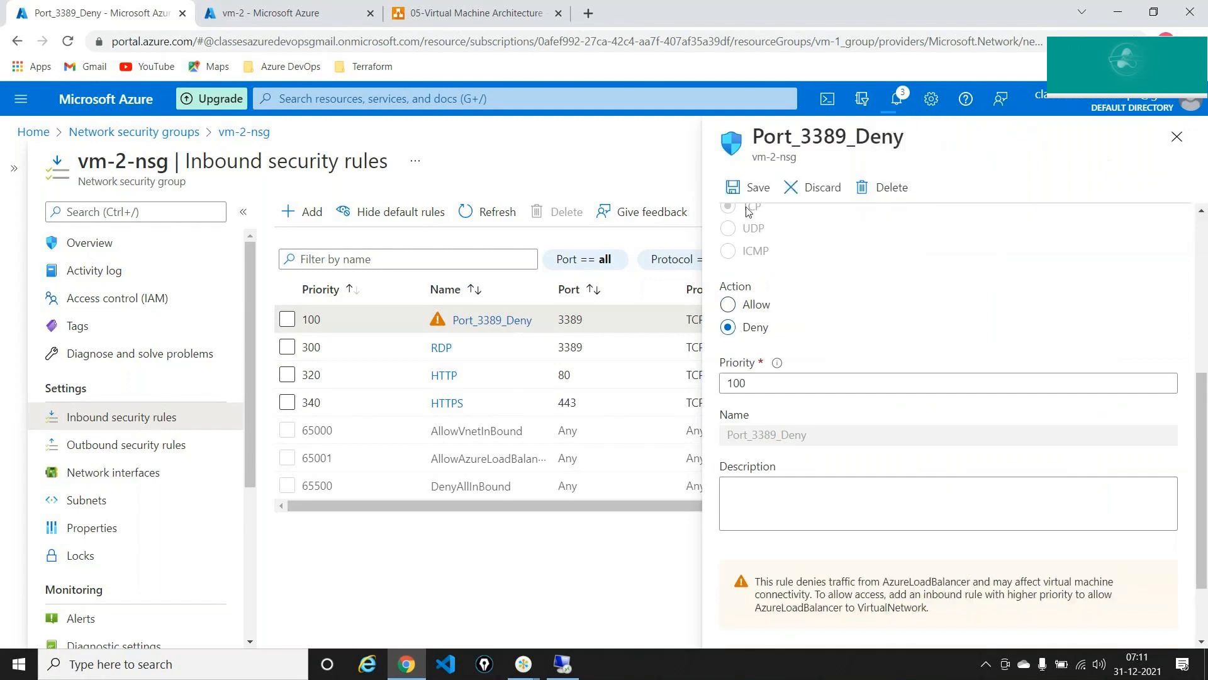
click(749, 188)
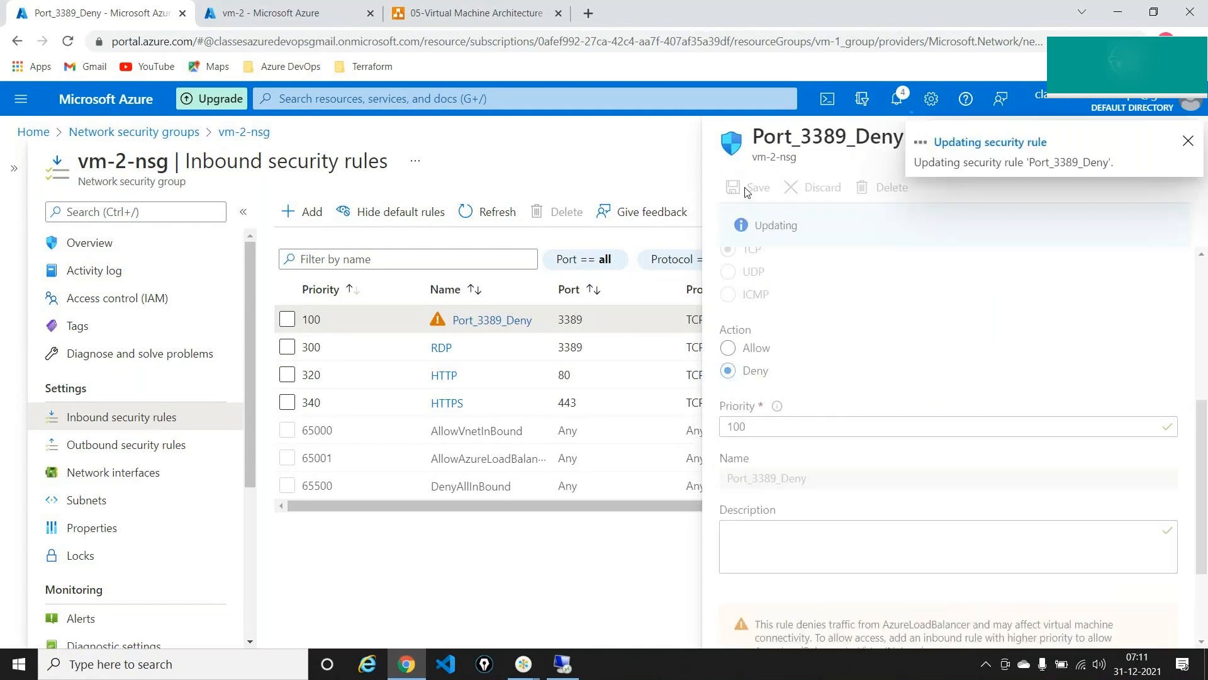
mouse_move(562, 664)
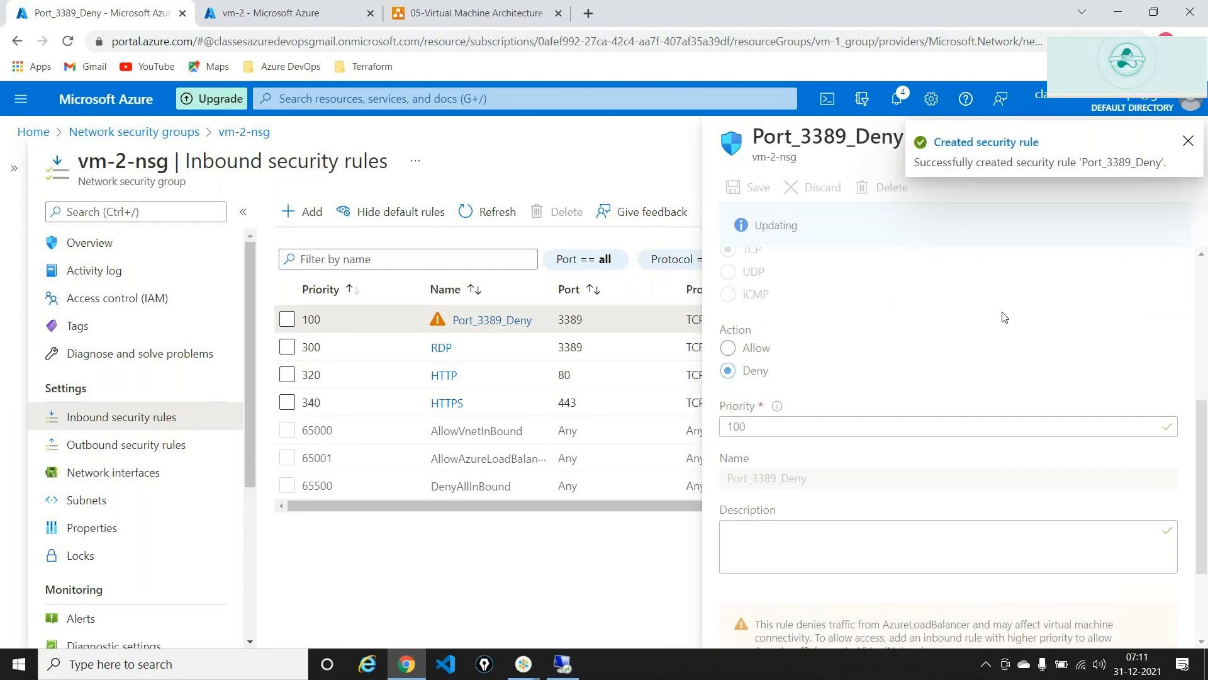
click(1189, 143)
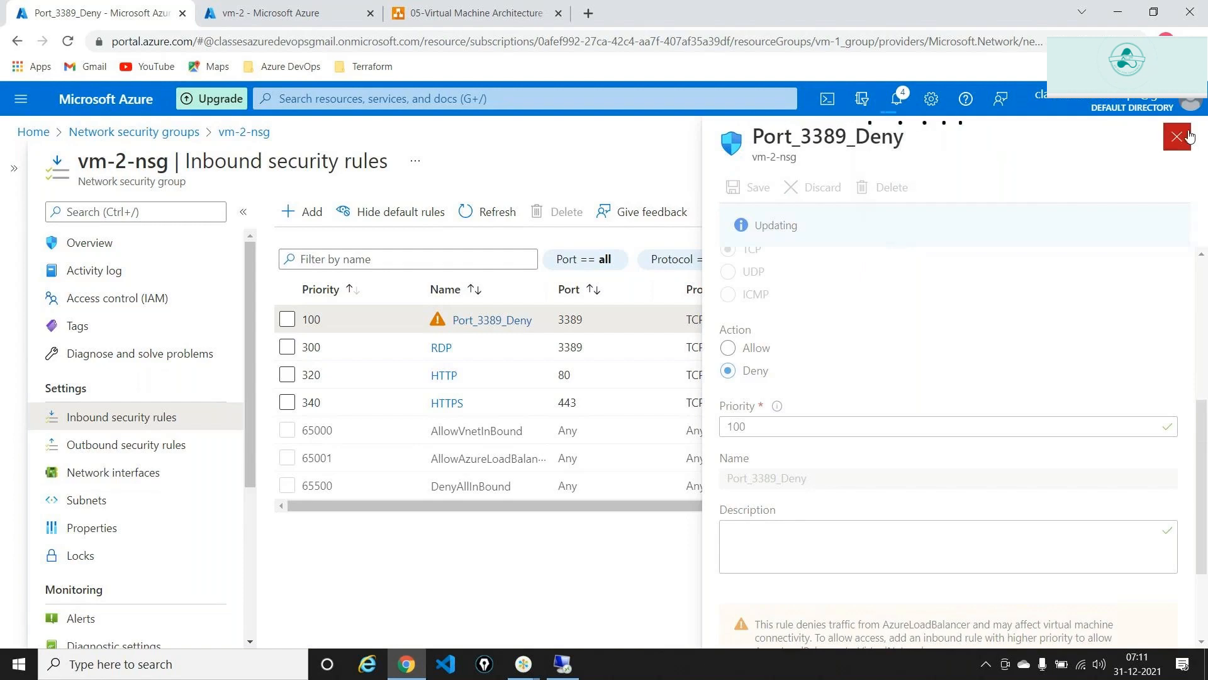
click(1177, 136)
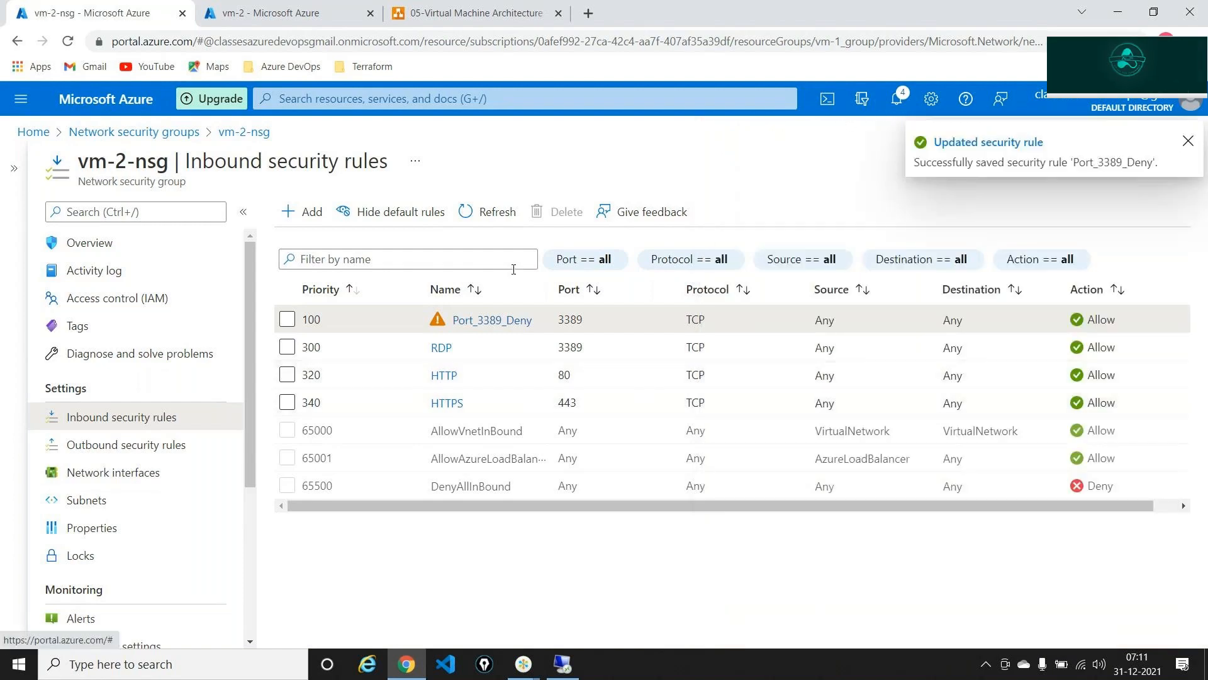
click(492, 215)
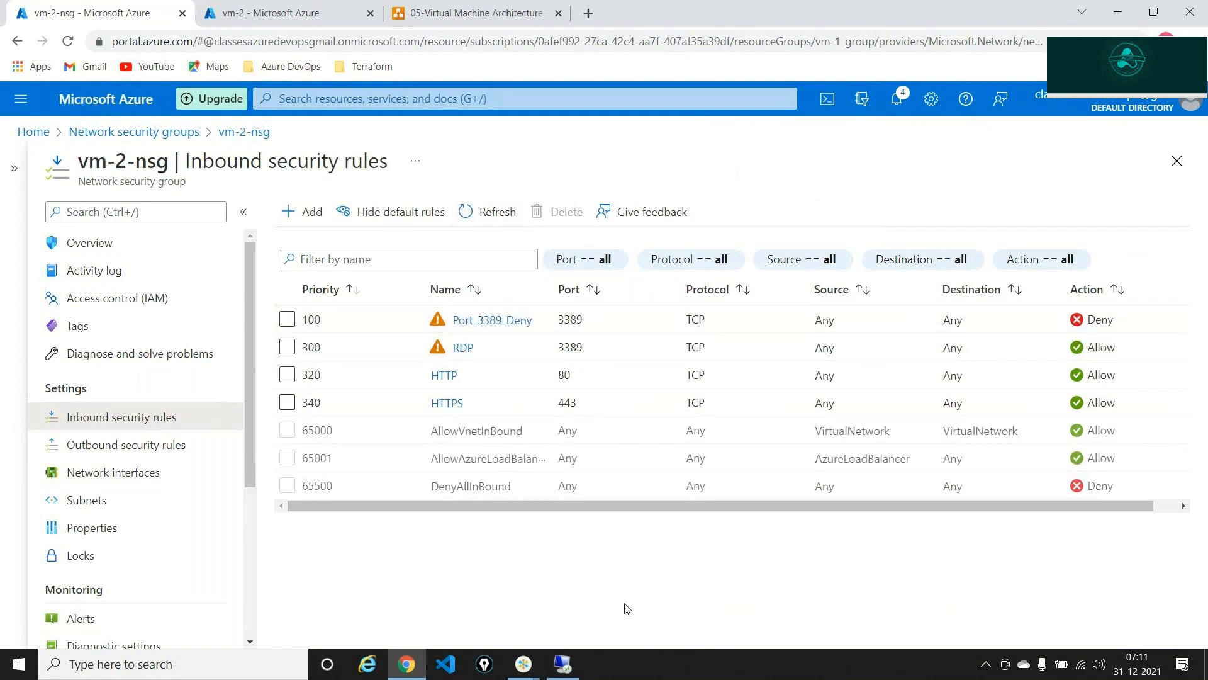
click(1181, 75)
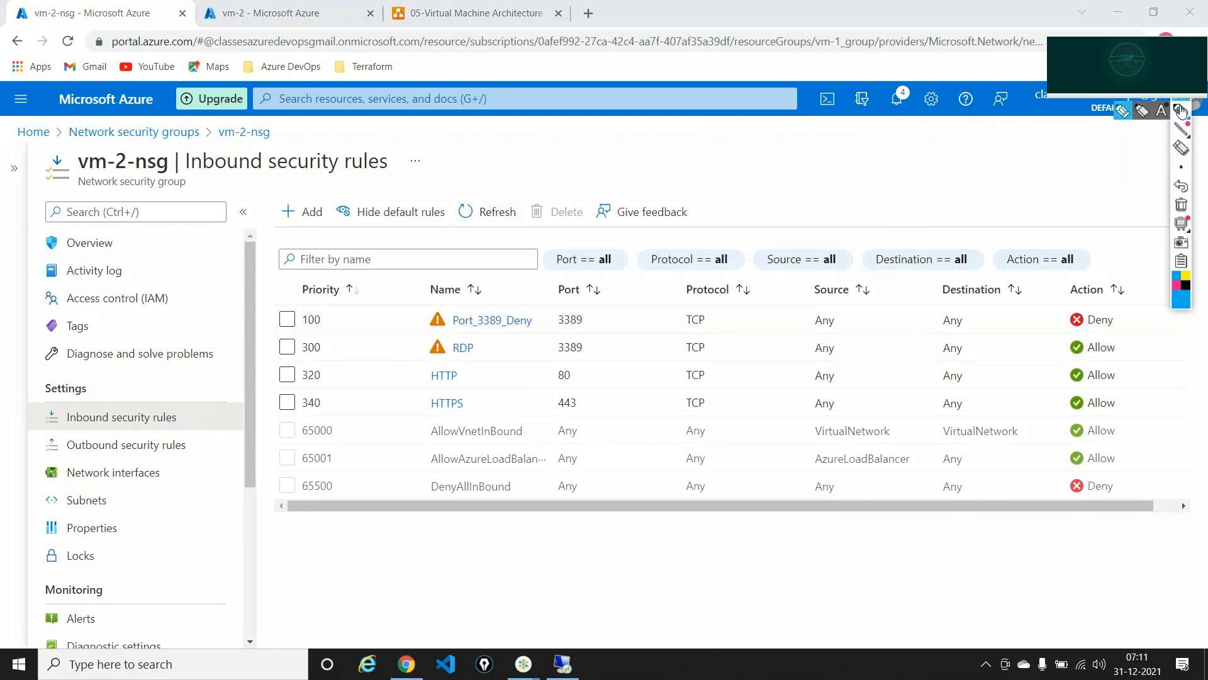
click(1181, 112)
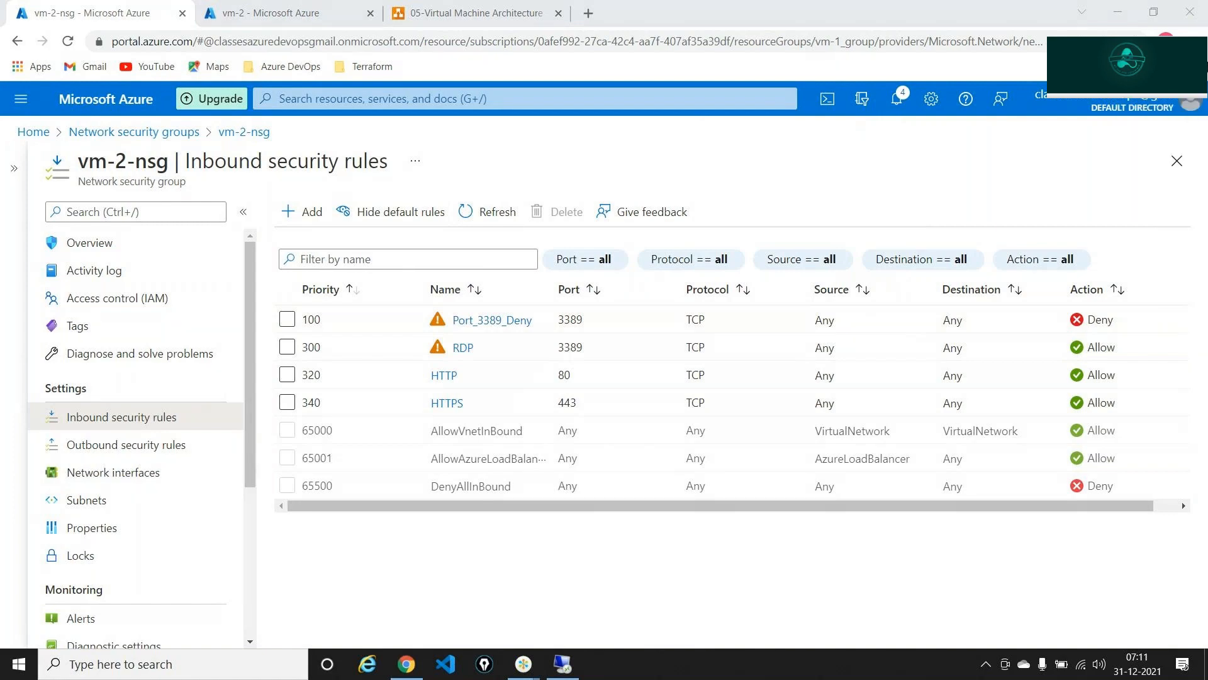
click(1181, 74)
mouse_move(1182, 112)
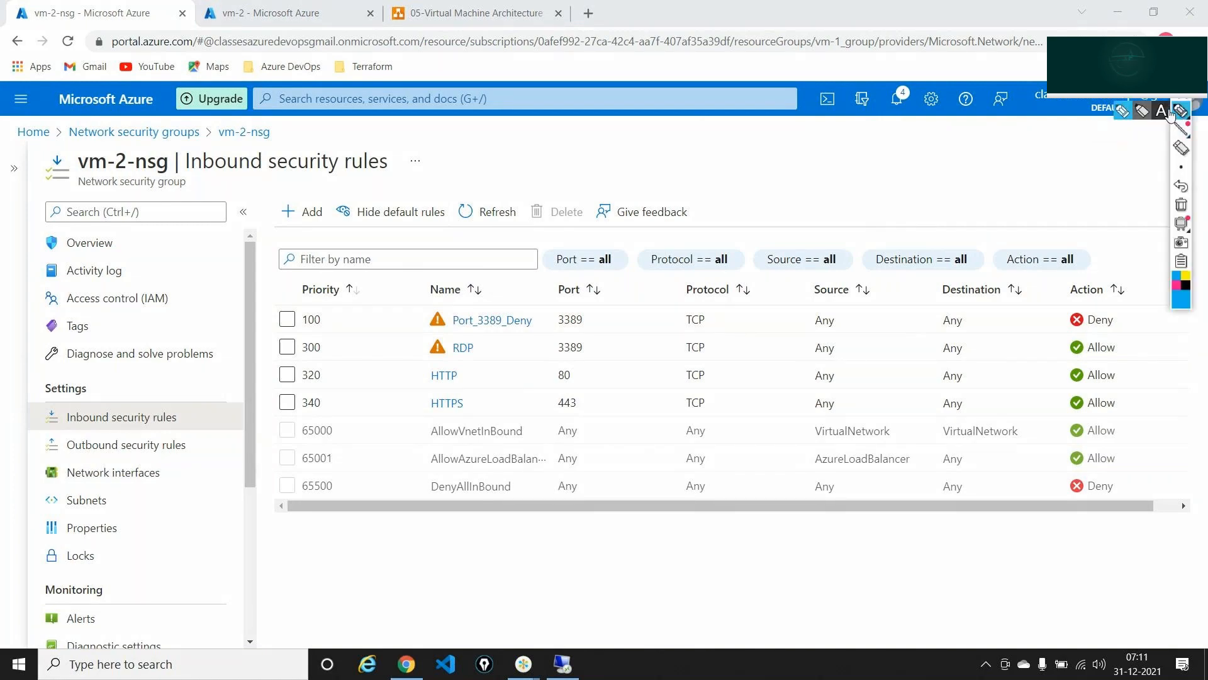
click(1125, 113)
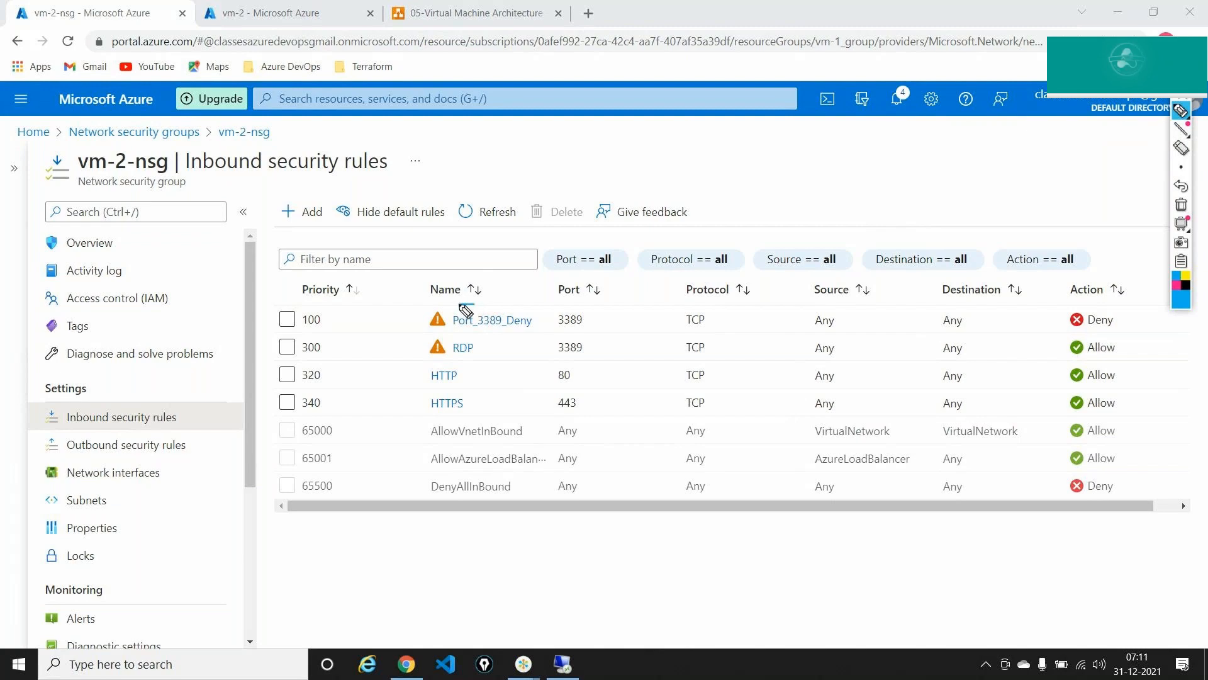
mouse_move(472, 305)
mouse_down()
mouse_move(423, 313)
mouse_move(509, 339)
mouse_move(544, 315)
mouse_move(478, 303)
mouse_up()
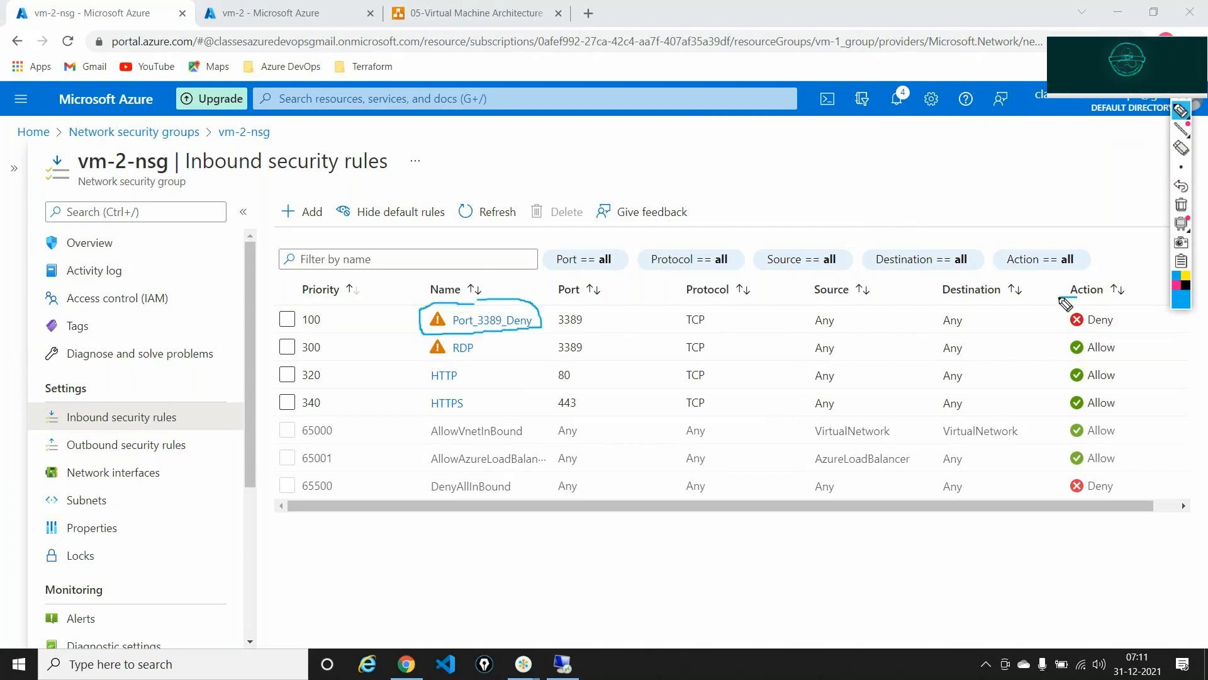
mouse_move(1073, 297)
mouse_down()
mouse_move(1064, 337)
mouse_move(1130, 318)
mouse_move(1108, 301)
mouse_up()
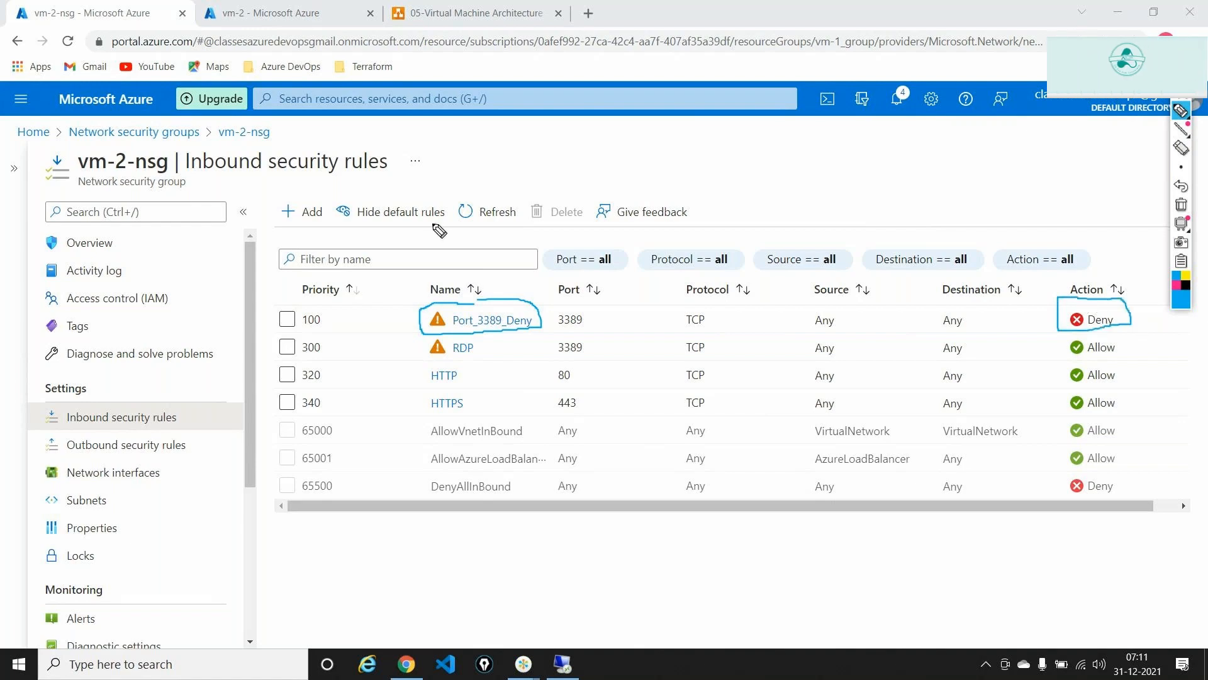
mouse_move(321, 295)
mouse_down()
mouse_move(272, 324)
mouse_move(338, 329)
mouse_move(334, 303)
mouse_up()
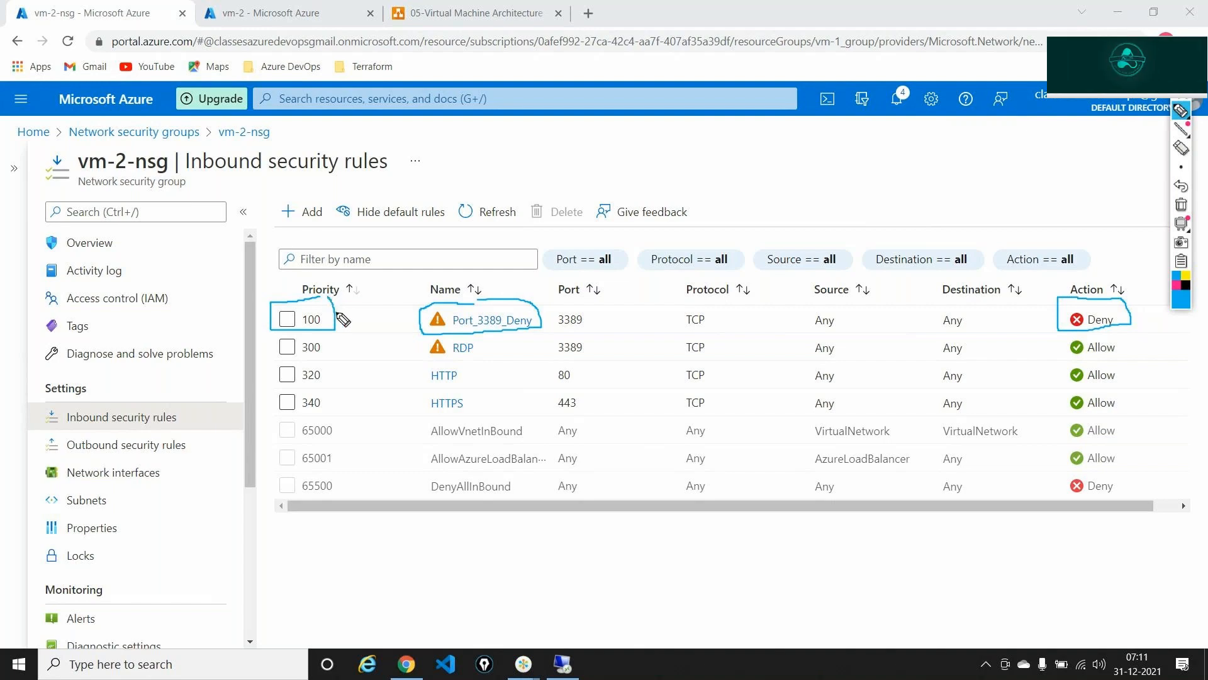
mouse_move(337, 308)
mouse_down()
mouse_move(368, 327)
mouse_move(347, 350)
mouse_up()
mouse_move(335, 332)
mouse_down()
mouse_move(266, 361)
mouse_move(330, 361)
mouse_move(329, 337)
mouse_up()
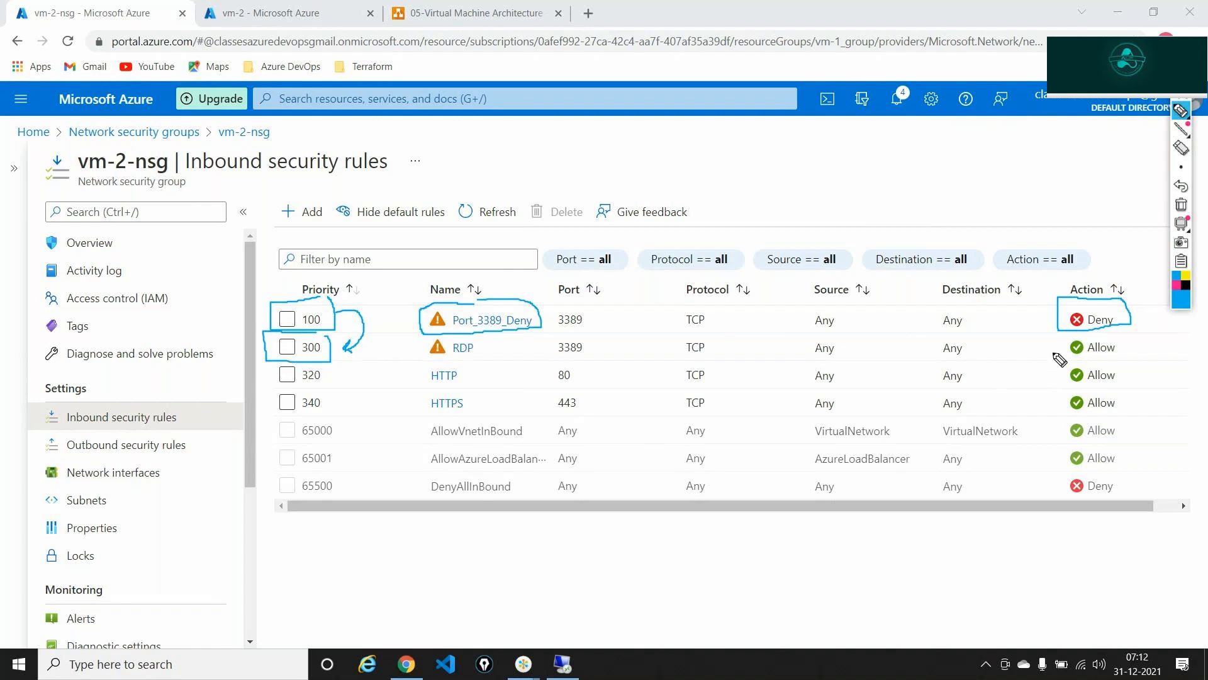
mouse_move(1088, 326)
mouse_down()
mouse_move(1050, 328)
mouse_move(1133, 353)
mouse_move(1133, 328)
mouse_up()
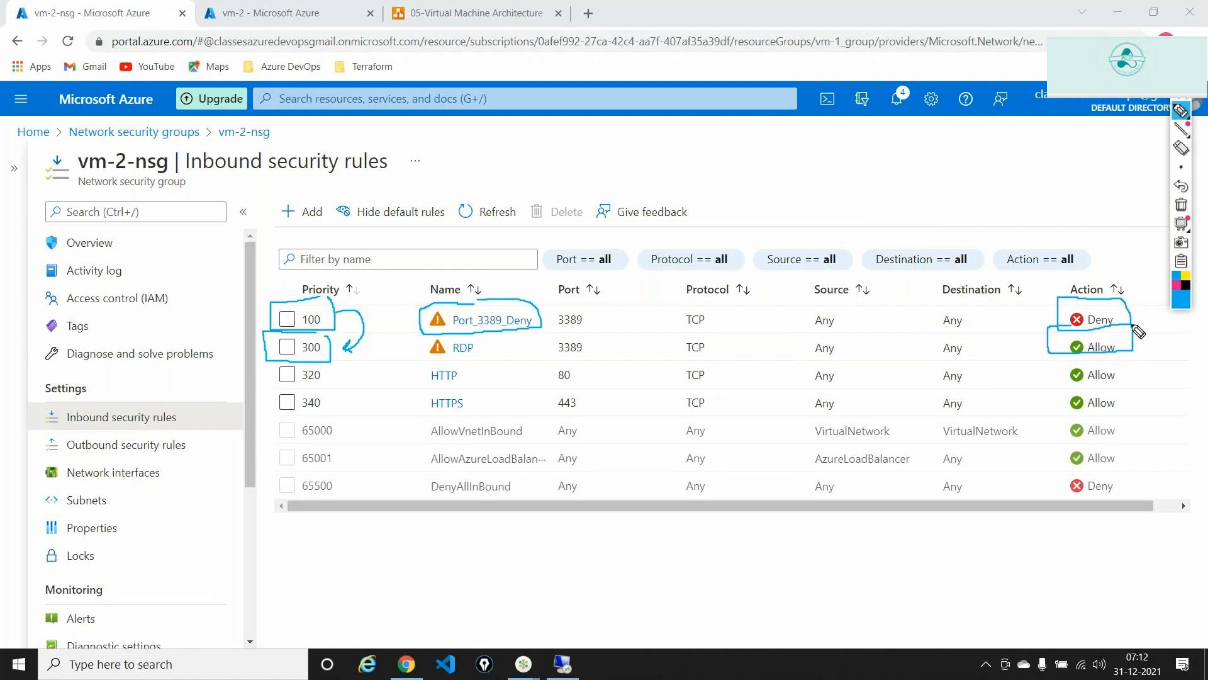
click(1182, 204)
click(1182, 129)
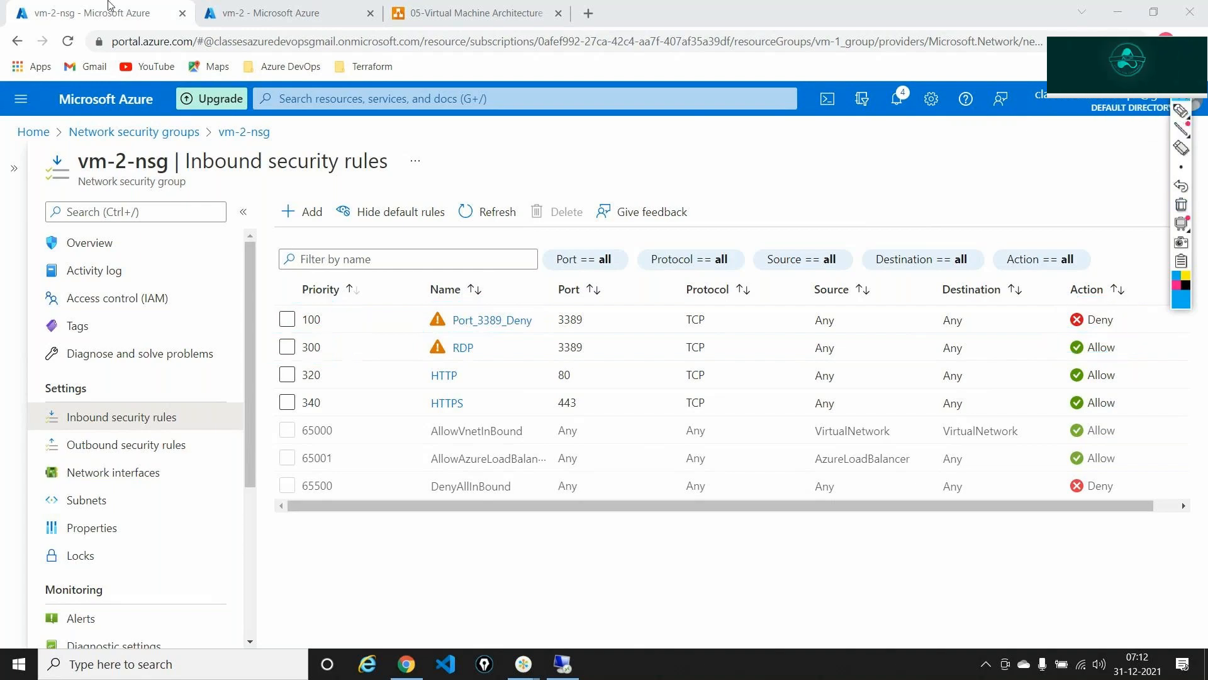
- Retry Remote Desktop to vm-2 at 13.74.152.229, dismiss the can't-connect error, and return to vm-2-nsg
click(277, 13)
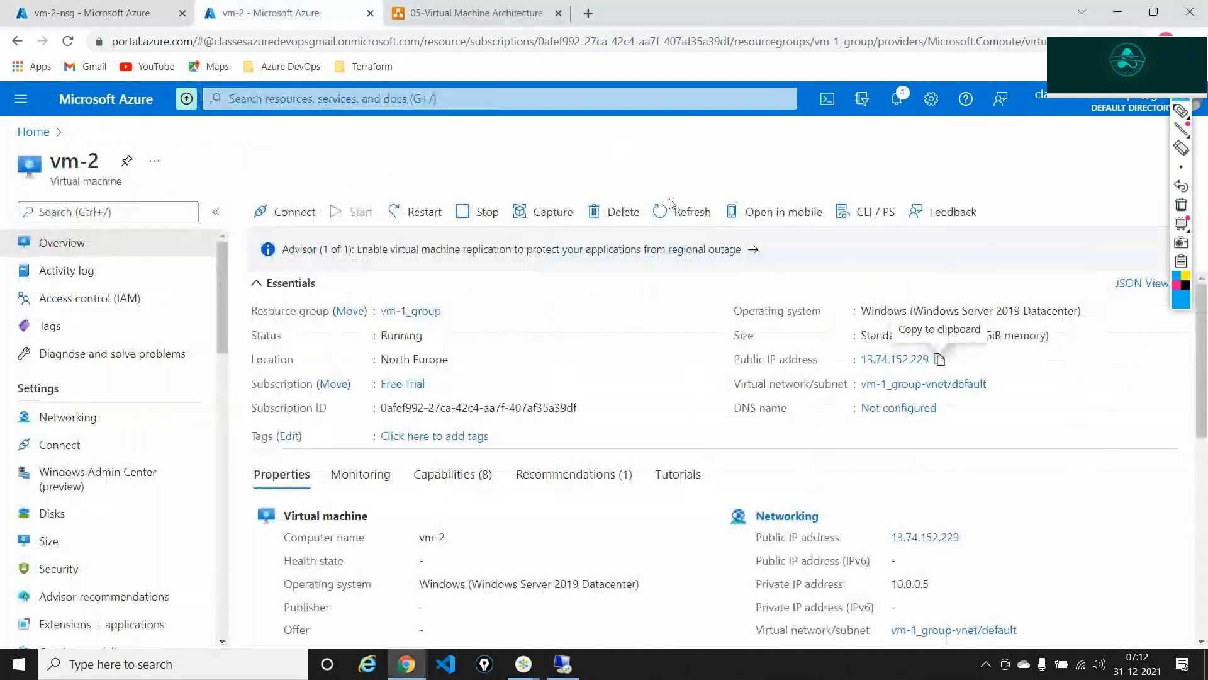
click(940, 359)
click(563, 664)
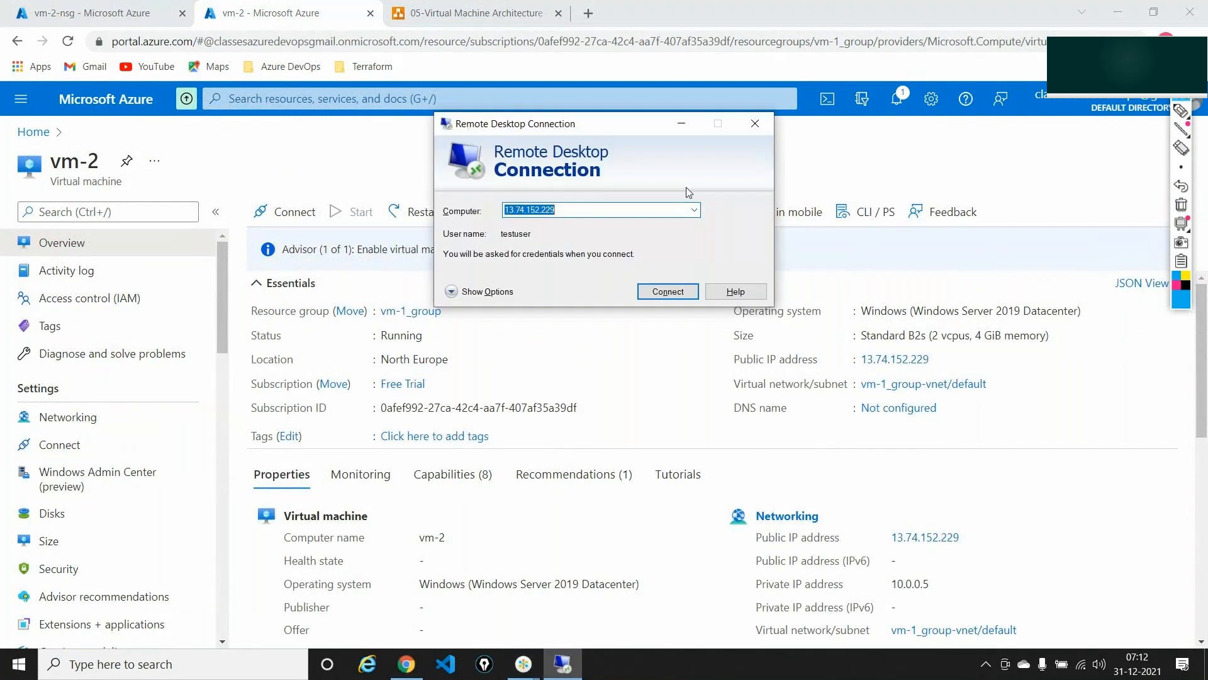
key(BackSpace)
key(ctrl+v)
key(Return)
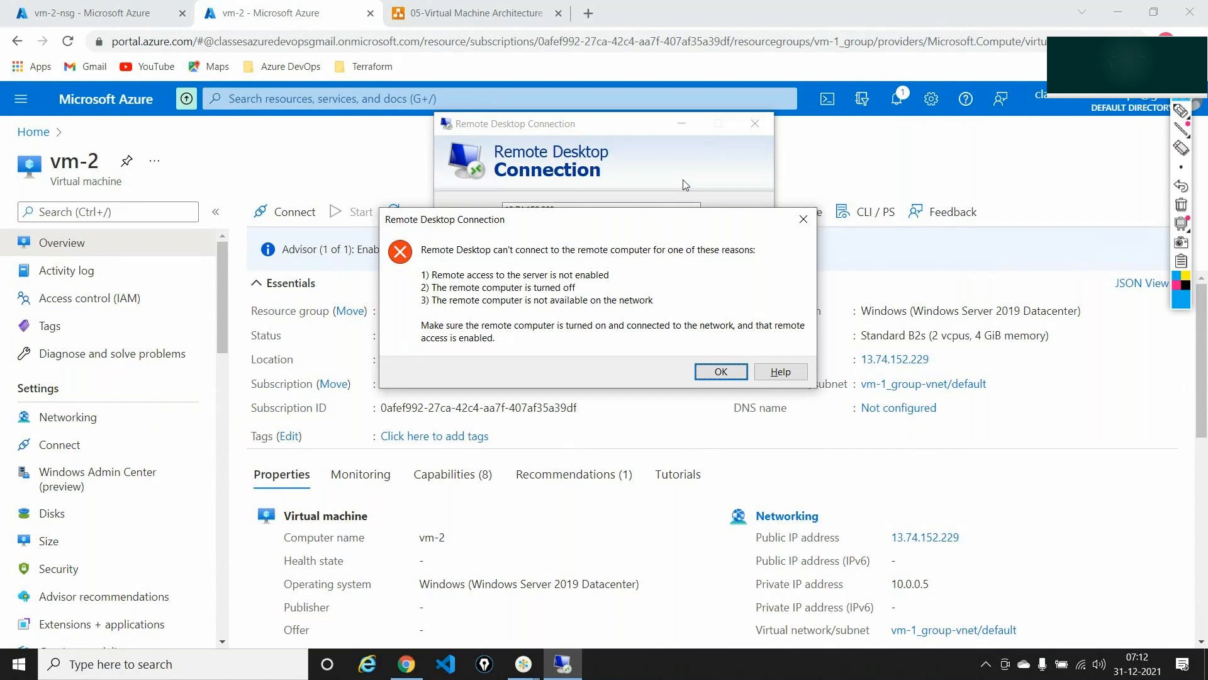
click(719, 373)
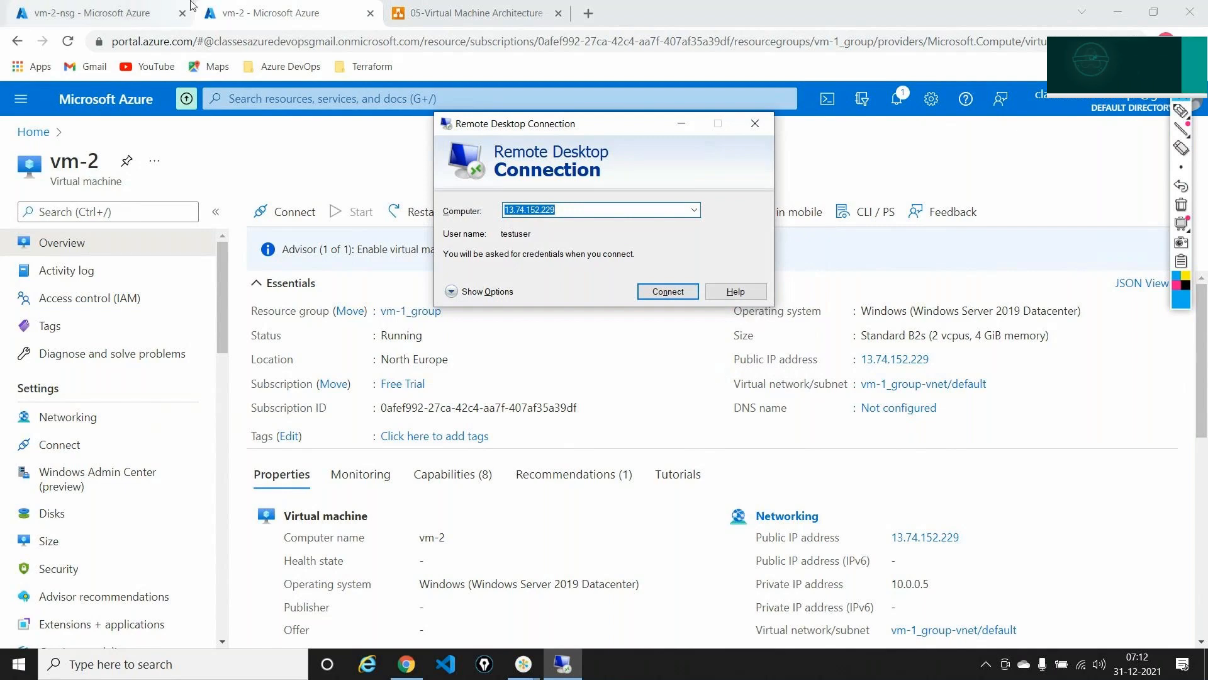
click(101, 13)
click(1182, 110)
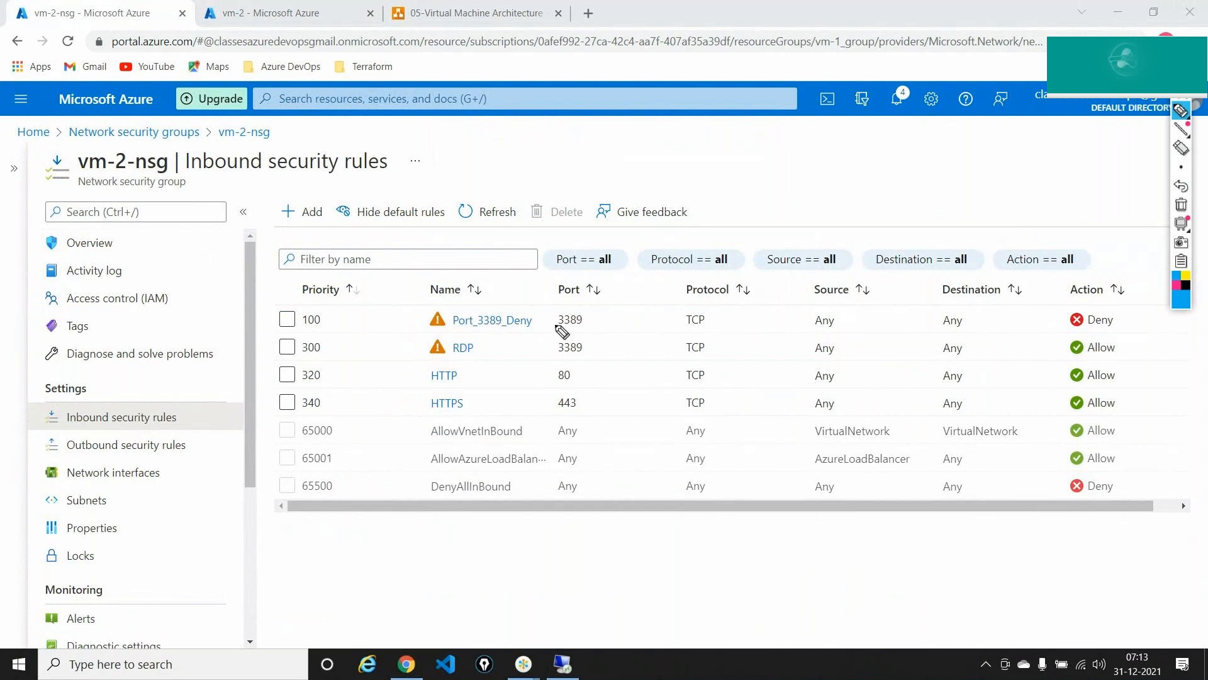
mouse_move(574, 306)
mouse_down()
mouse_move(552, 321)
mouse_move(591, 313)
mouse_up()
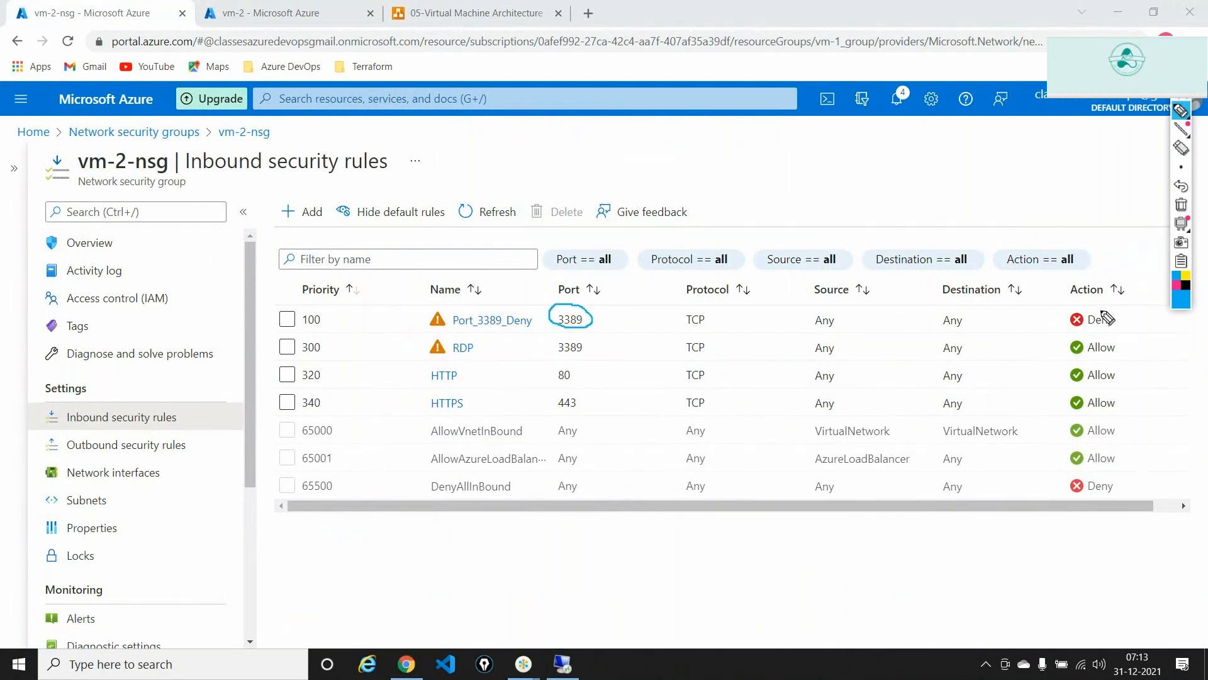
mouse_move(1103, 308)
mouse_down()
mouse_move(1061, 324)
mouse_move(1120, 335)
mouse_move(1119, 309)
mouse_up()
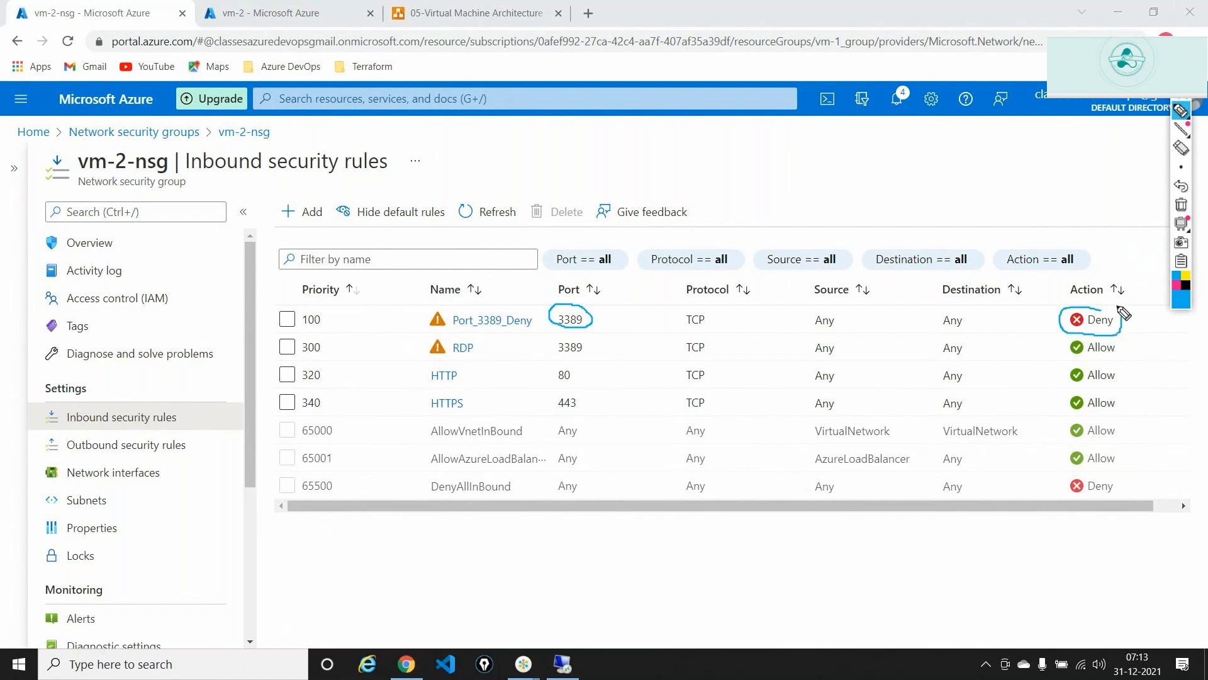
mouse_move(309, 301)
mouse_down()
mouse_move(267, 306)
mouse_move(267, 320)
mouse_move(334, 330)
mouse_move(338, 307)
mouse_move(352, 330)
mouse_move(337, 345)
mouse_up()
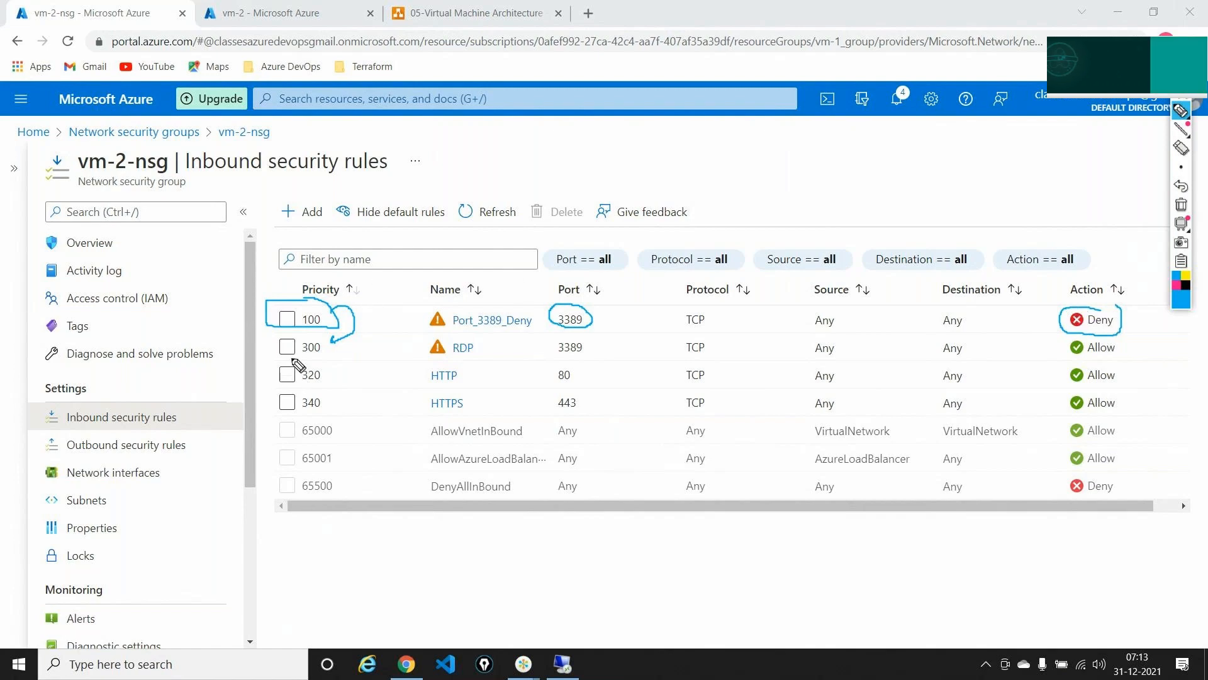
mouse_move(311, 328)
mouse_down()
mouse_move(262, 330)
mouse_move(345, 365)
mouse_move(332, 338)
mouse_up()
mouse_move(1078, 356)
mouse_down()
mouse_move(1121, 348)
mouse_move(1072, 356)
mouse_up()
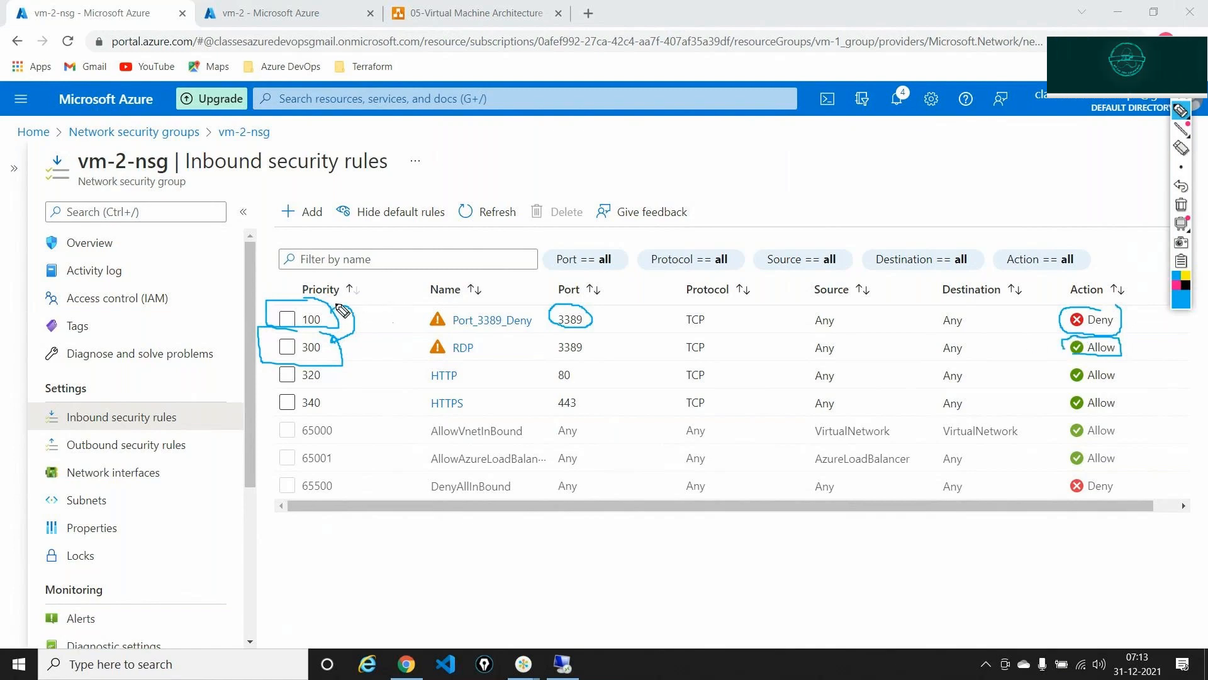
drag(323, 308, 354, 278)
drag(332, 325, 345, 354)
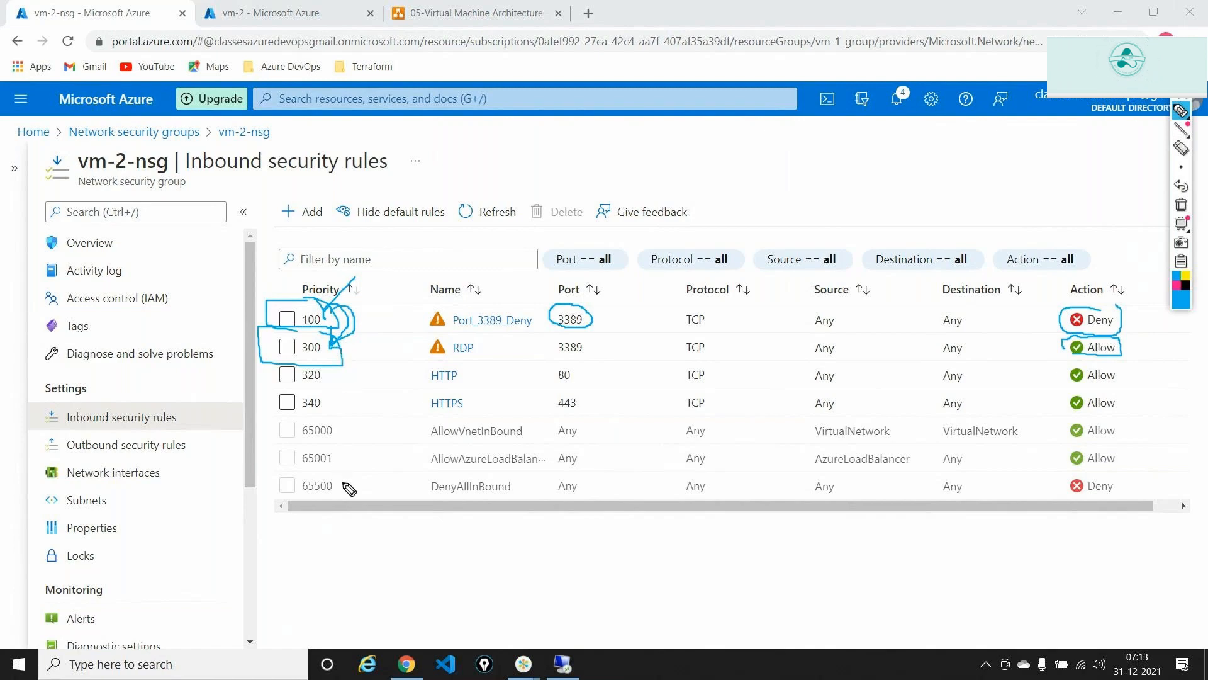
mouse_move(339, 483)
mouse_down()
mouse_move(281, 496)
mouse_move(326, 502)
mouse_move(340, 478)
mouse_up()
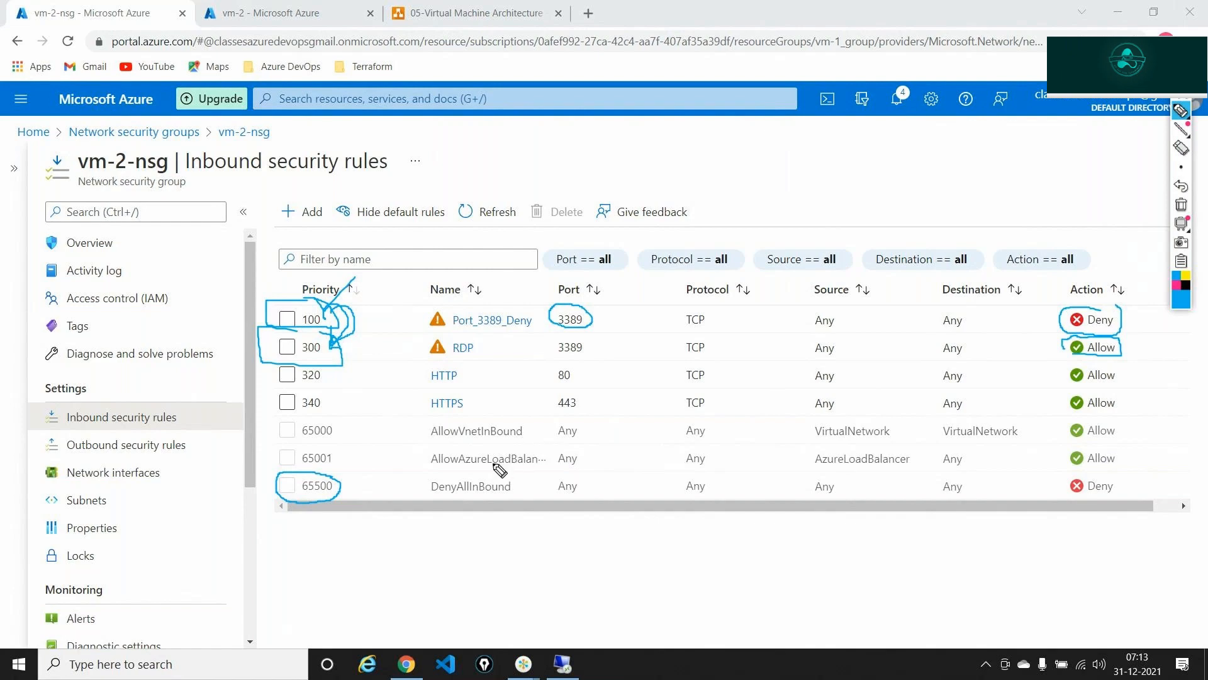
mouse_move(491, 475)
mouse_down()
mouse_move(452, 502)
mouse_move(523, 482)
mouse_move(489, 476)
mouse_up()
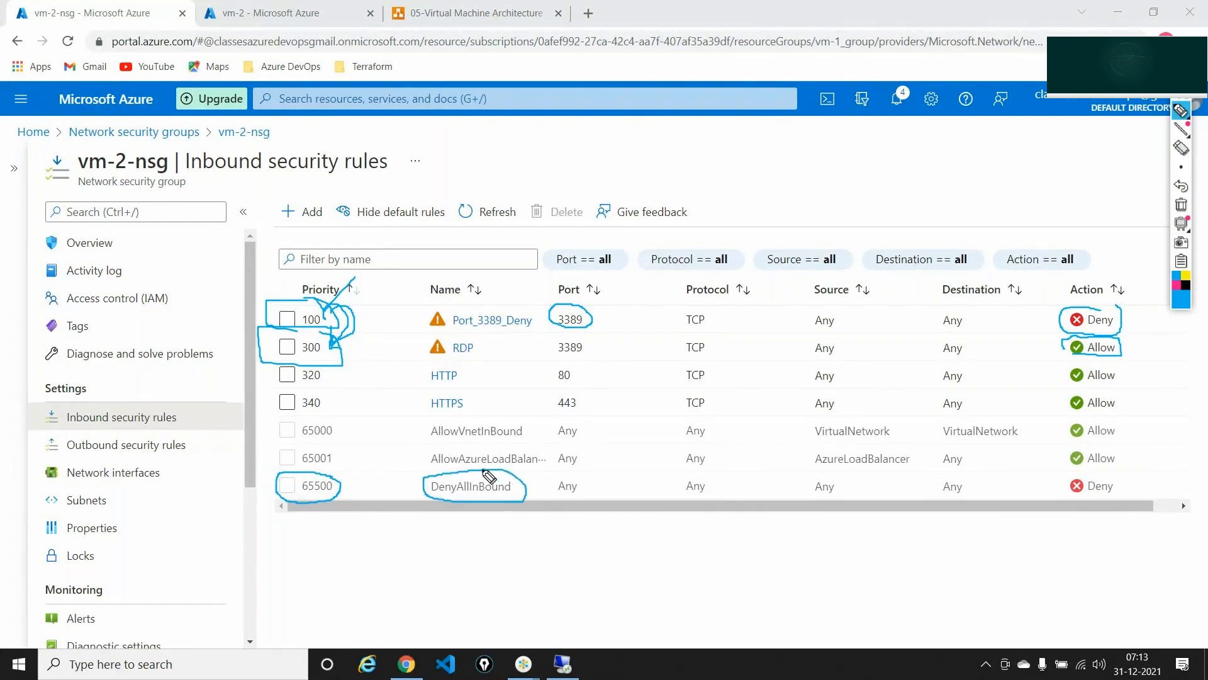
mouse_move(344, 481)
mouse_down()
mouse_move(343, 459)
mouse_move(294, 445)
mouse_move(293, 463)
mouse_move(332, 450)
mouse_up()
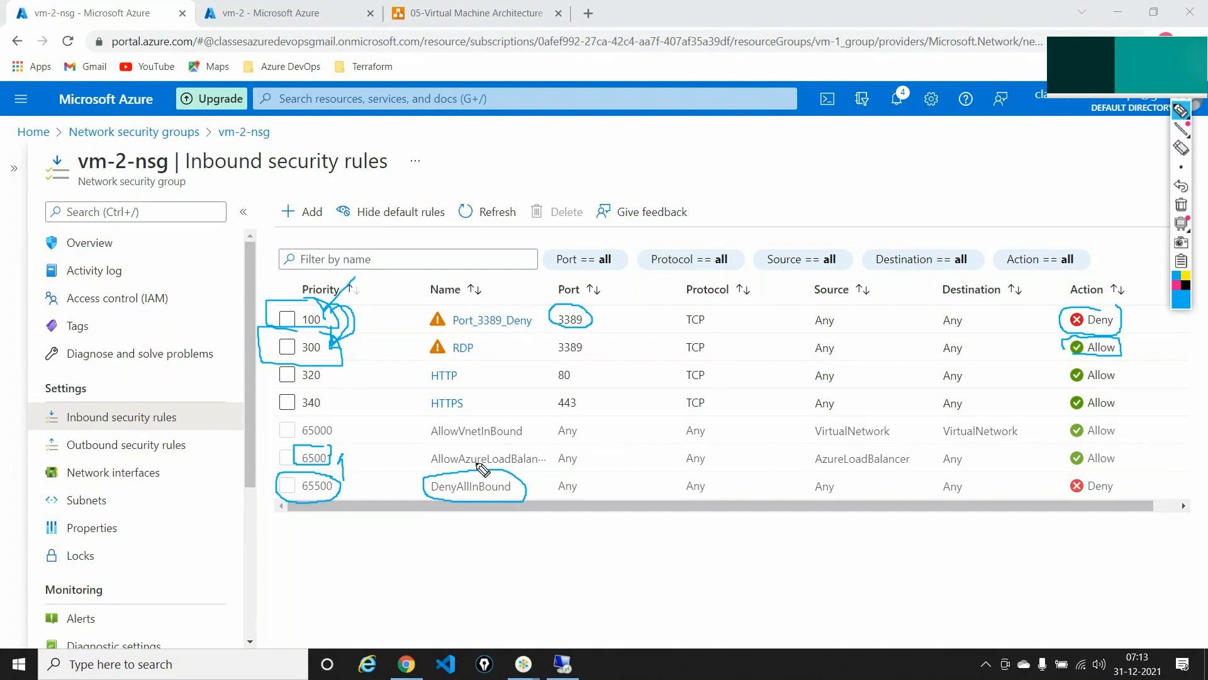
mouse_move(458, 447)
mouse_down()
mouse_move(436, 448)
mouse_move(435, 472)
mouse_move(551, 467)
mouse_move(449, 448)
mouse_up()
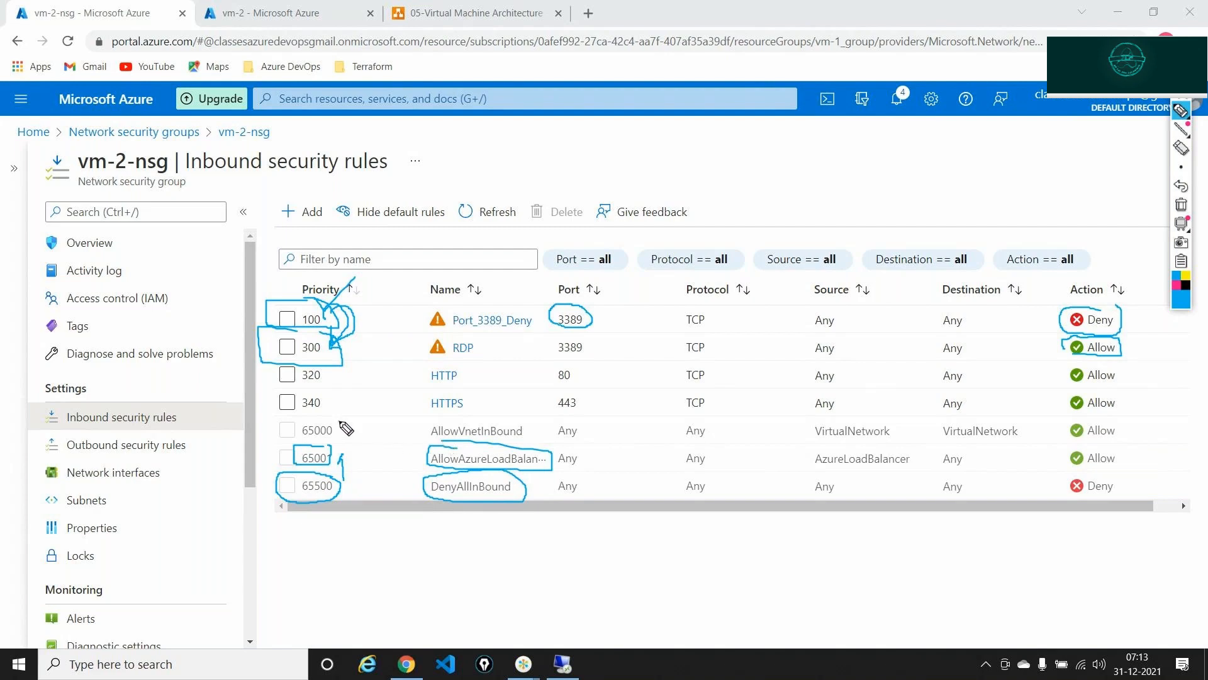
drag(340, 419, 291, 441)
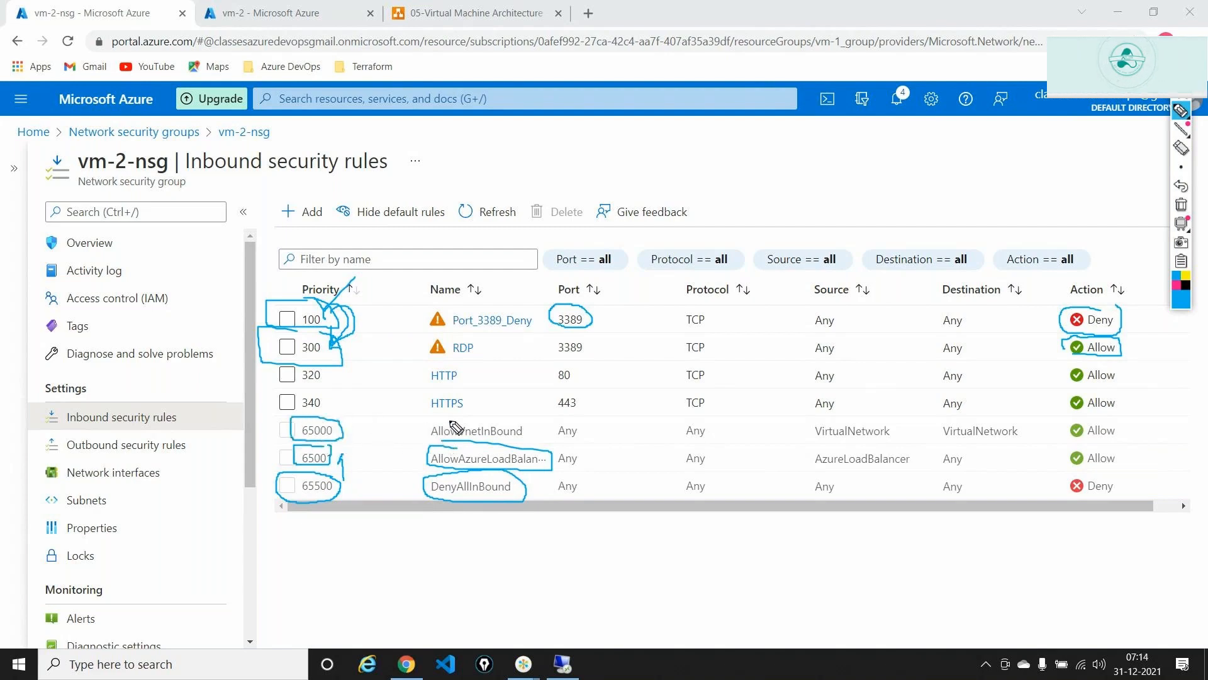
mouse_move(464, 420)
mouse_down()
mouse_move(428, 439)
mouse_move(518, 444)
mouse_move(527, 426)
mouse_move(497, 421)
mouse_up()
mouse_move(534, 484)
mouse_down()
mouse_move(568, 453)
mouse_move(542, 426)
mouse_up()
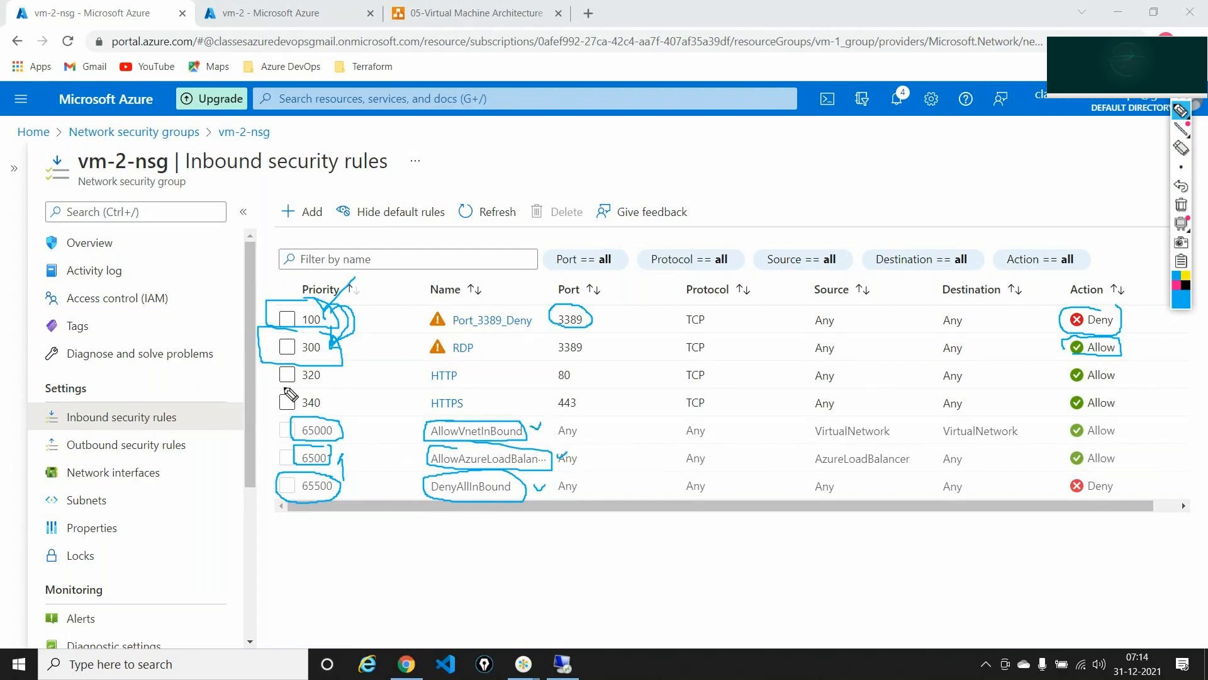
mouse_move(297, 391)
mouse_down()
mouse_move(273, 394)
mouse_move(303, 419)
mouse_move(330, 416)
mouse_move(326, 391)
mouse_move(289, 397)
mouse_up()
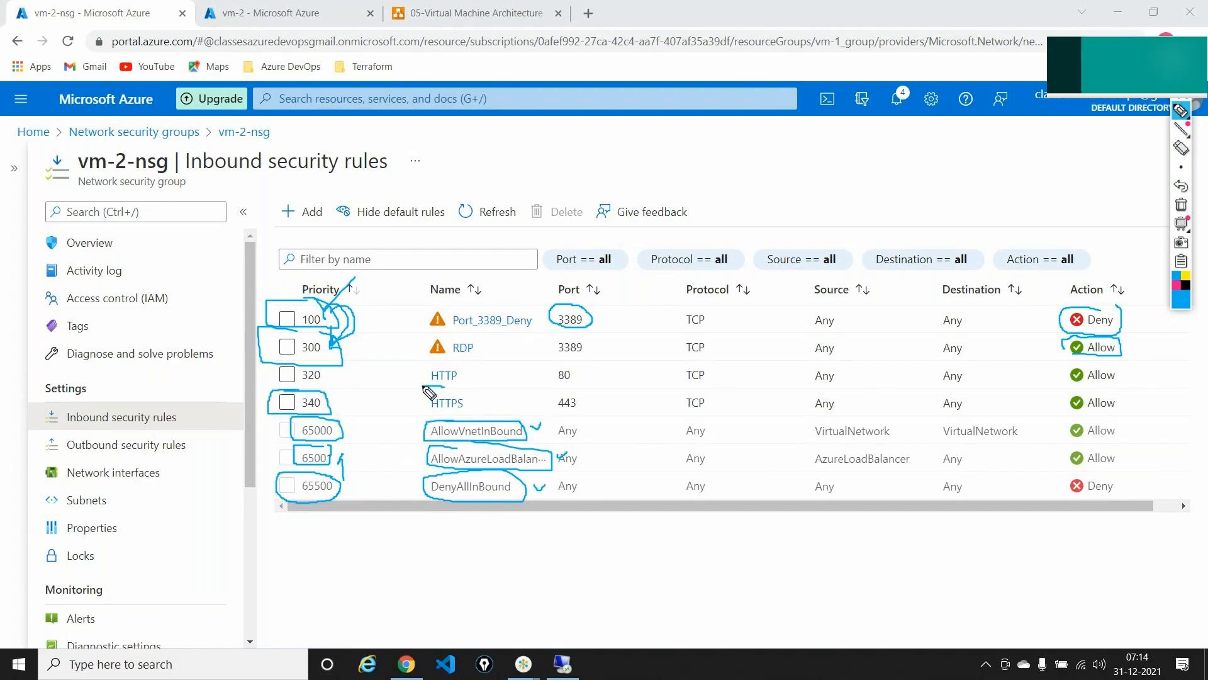
mouse_move(424, 387)
mouse_down()
mouse_move(424, 418)
mouse_move(473, 390)
mouse_move(431, 381)
mouse_move(494, 392)
mouse_up()
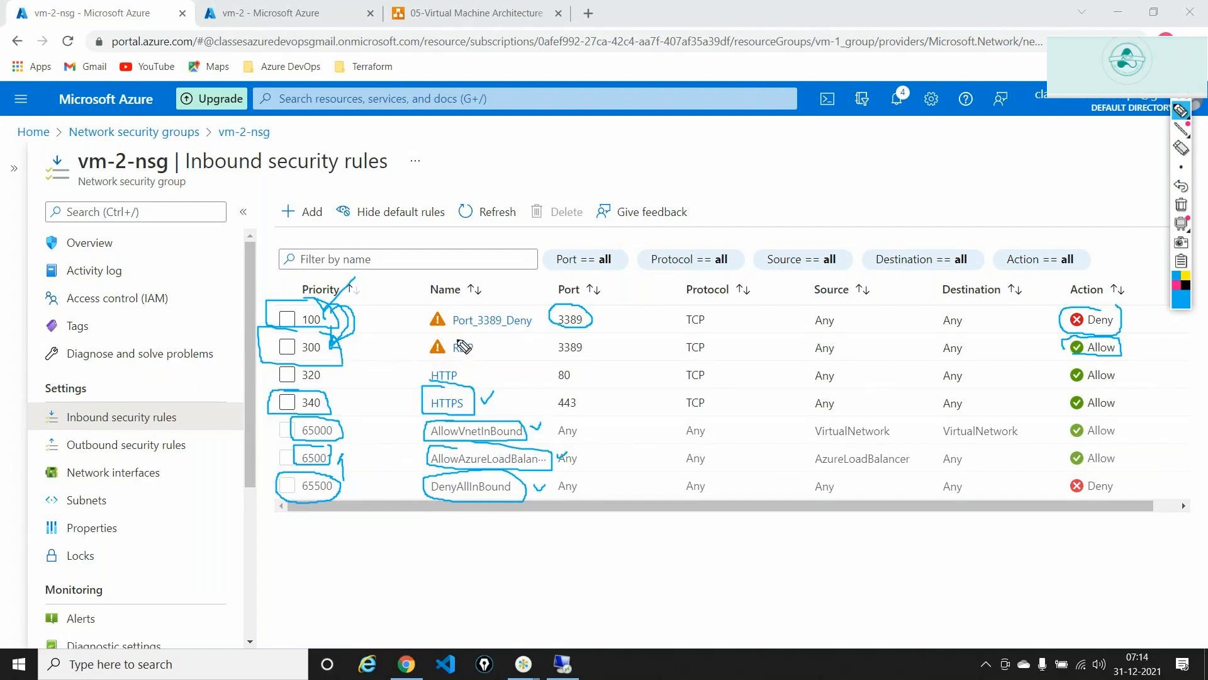
mouse_move(463, 367)
mouse_down()
mouse_move(421, 385)
mouse_move(473, 395)
mouse_move(469, 367)
mouse_up()
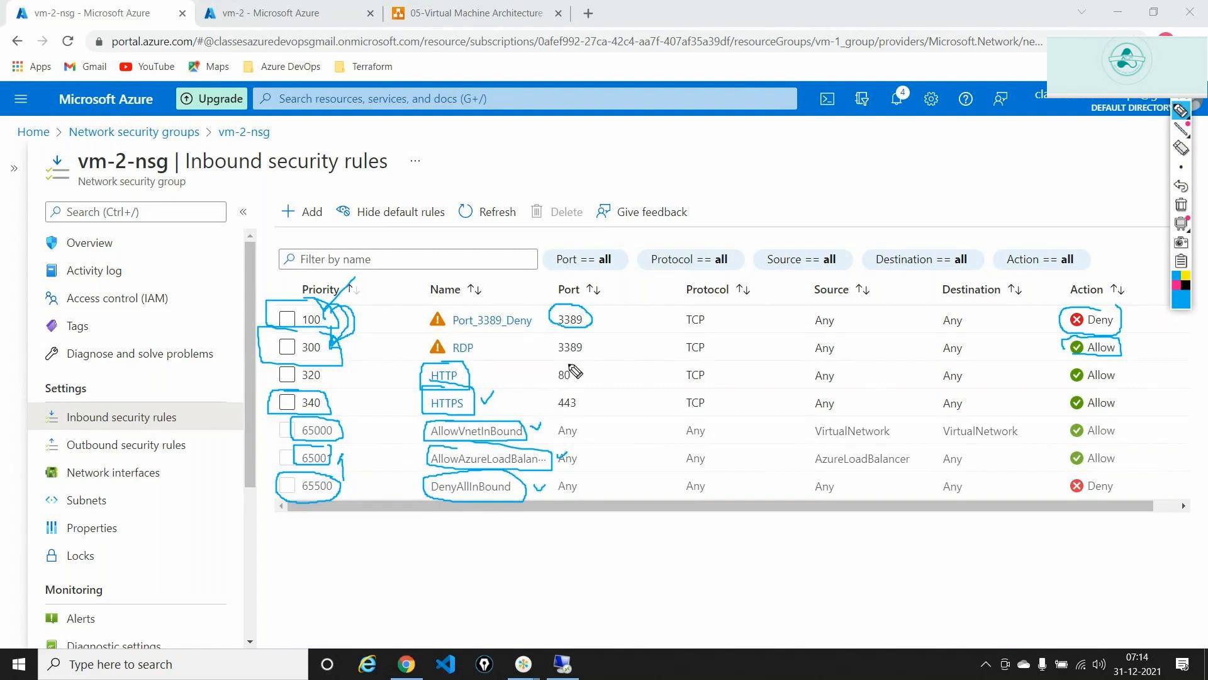
drag(554, 365, 552, 387)
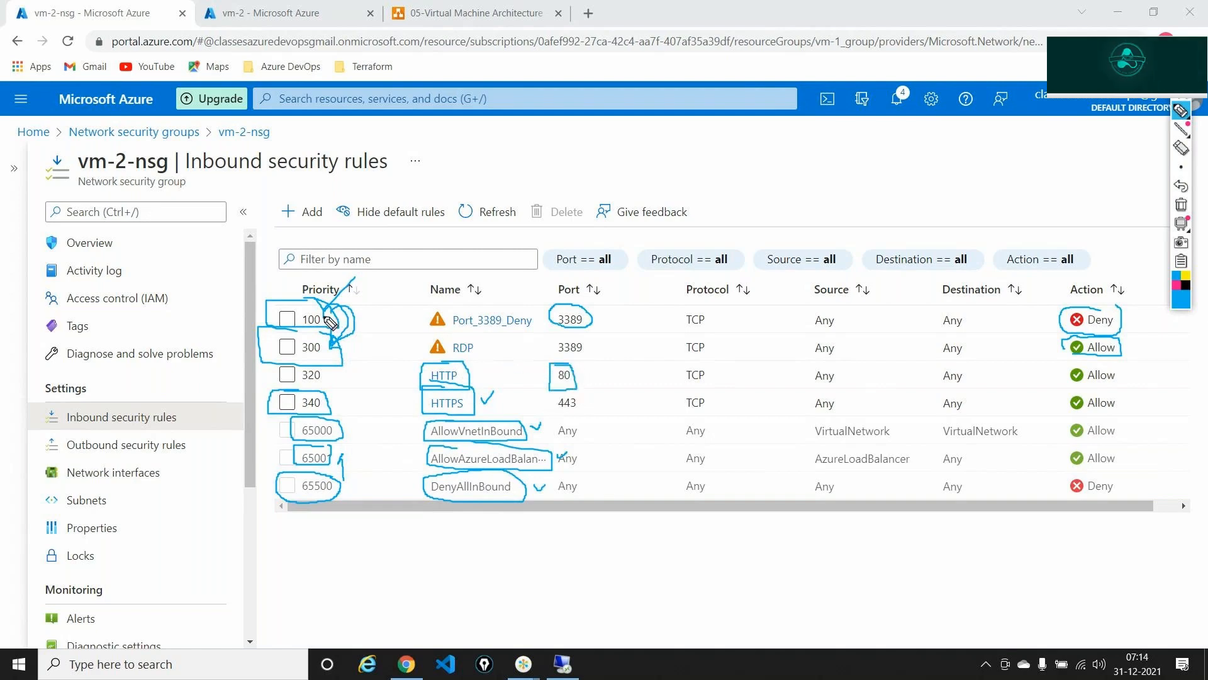
mouse_move(339, 347)
mouse_down()
mouse_move(475, 356)
mouse_move(486, 340)
mouse_move(405, 331)
mouse_up()
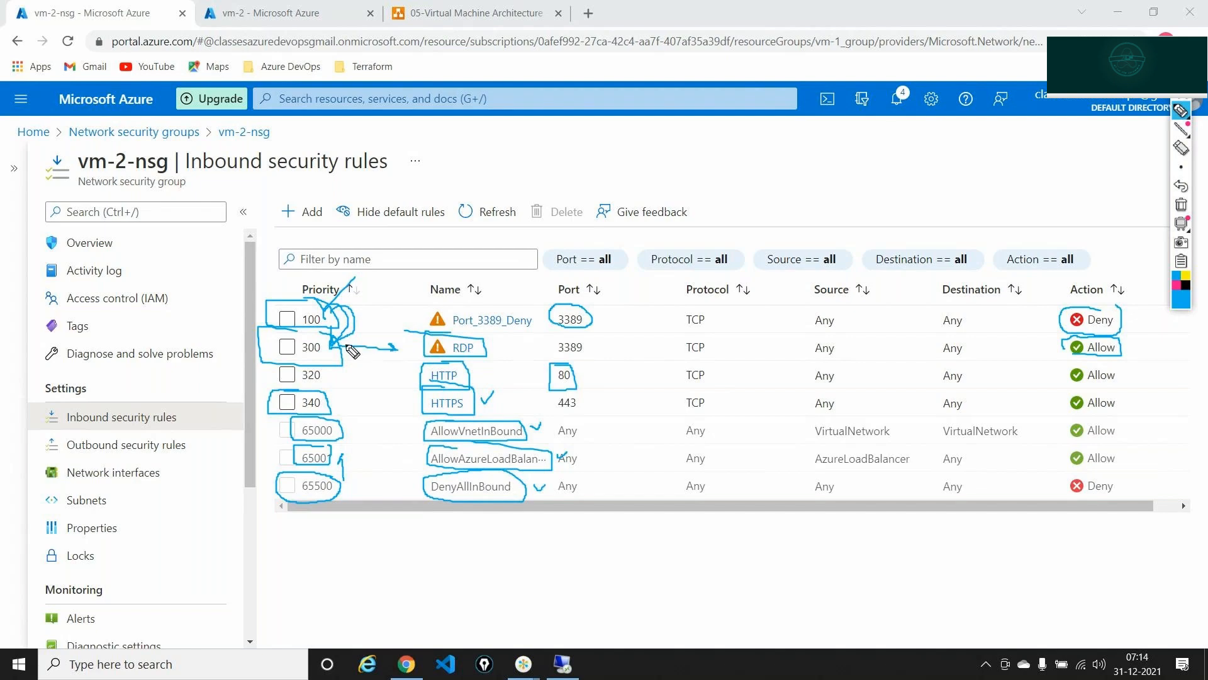
mouse_move(343, 344)
mouse_down()
mouse_move(374, 309)
mouse_move(329, 326)
mouse_up()
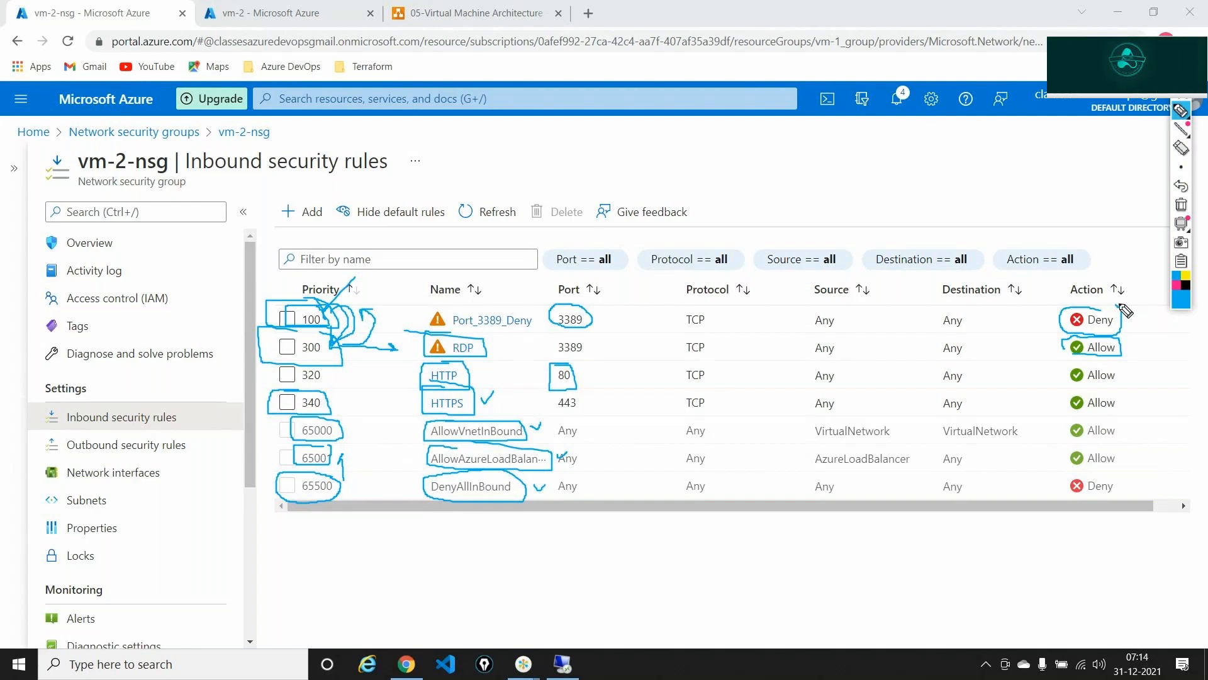
- Change the Port_3389_Deny rule's priority from 100 to 400 and save it
click(1182, 206)
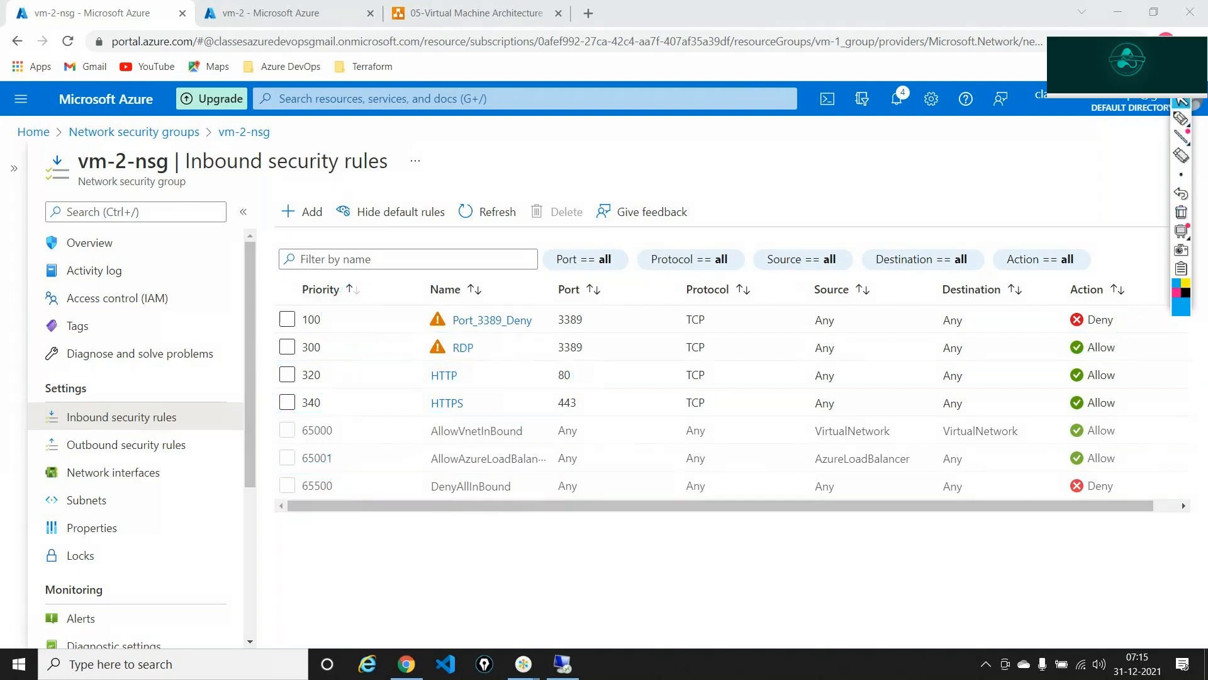
click(1182, 77)
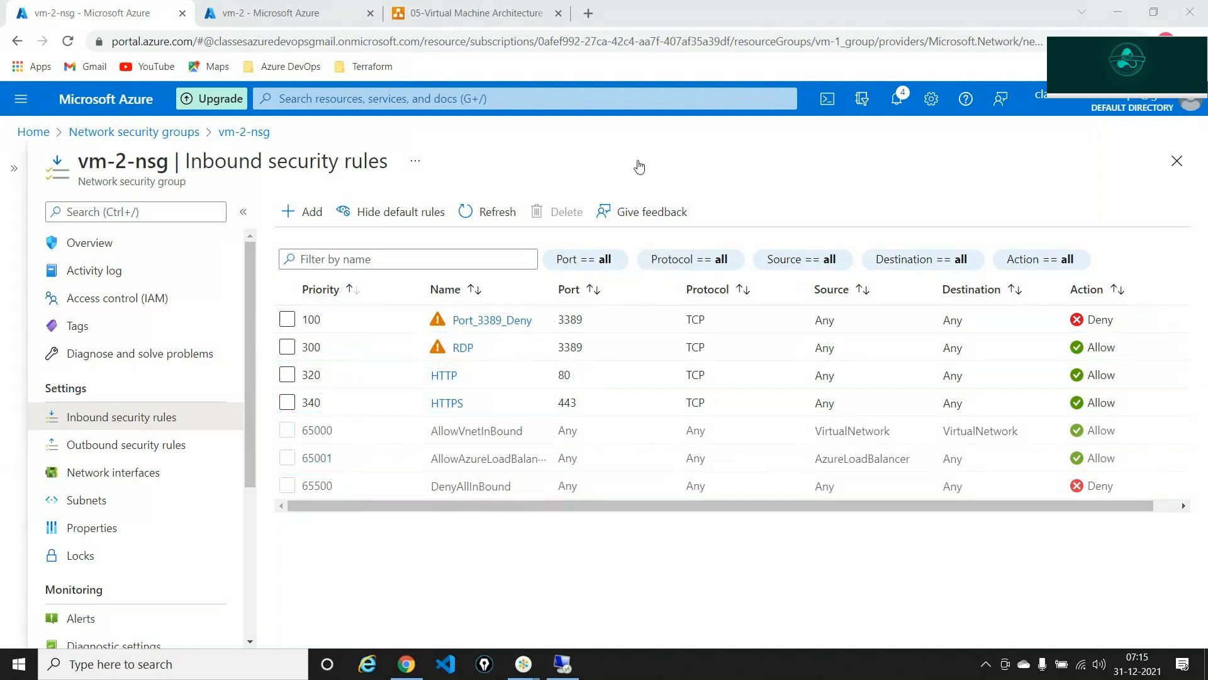
click(482, 326)
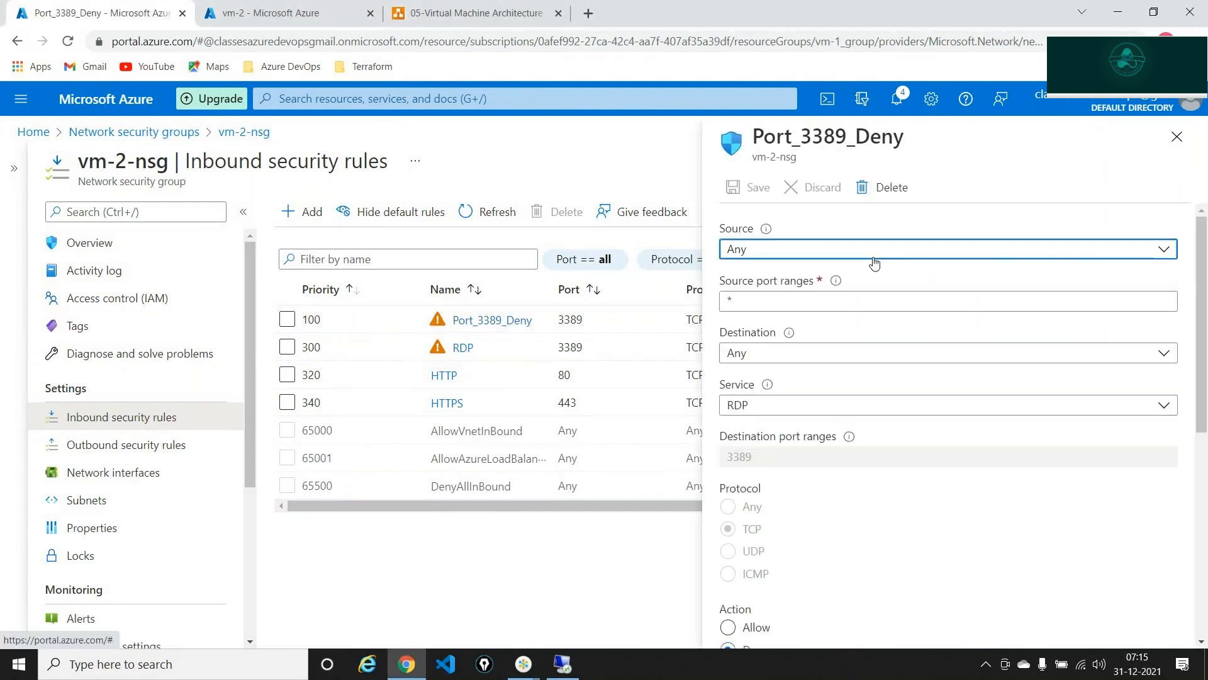
scroll(843, 352, down, 5)
scroll(815, 438, down, 1)
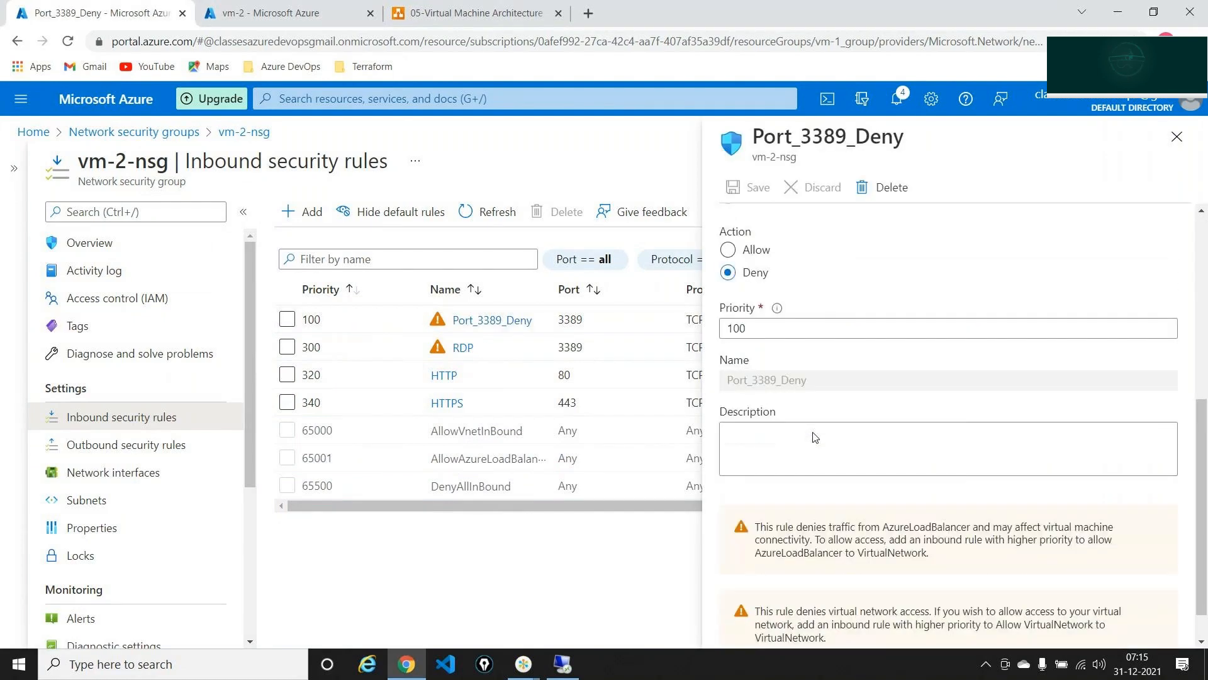
double_click(774, 325)
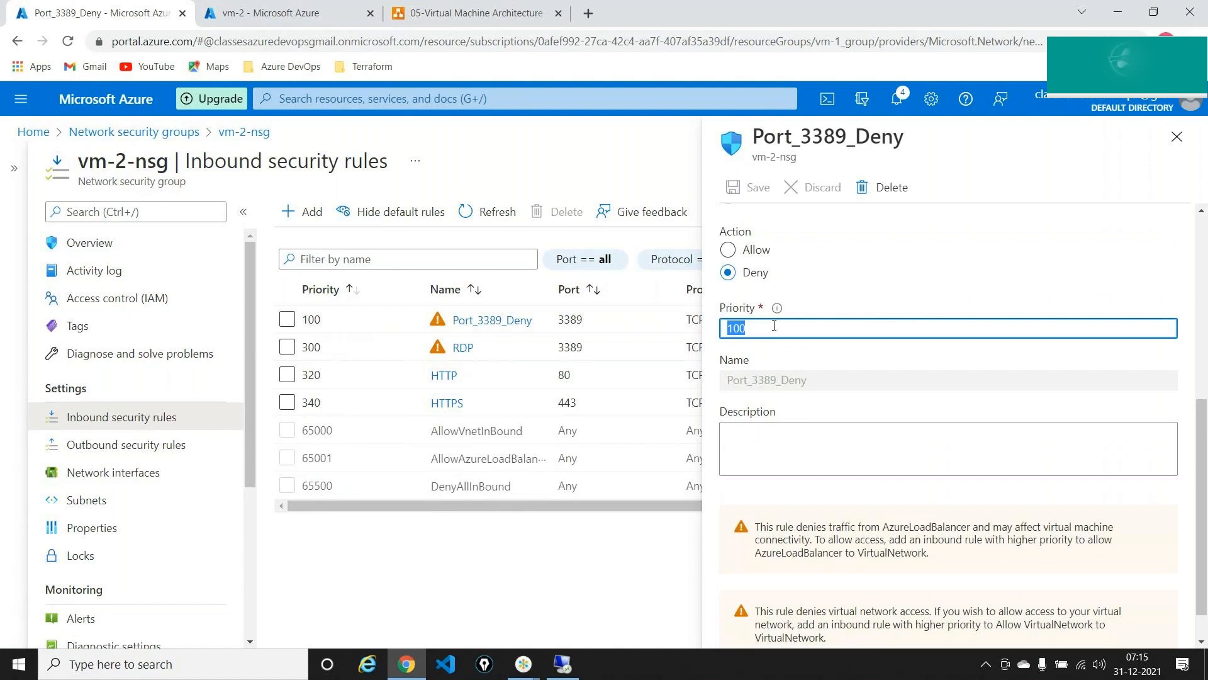
text(400)
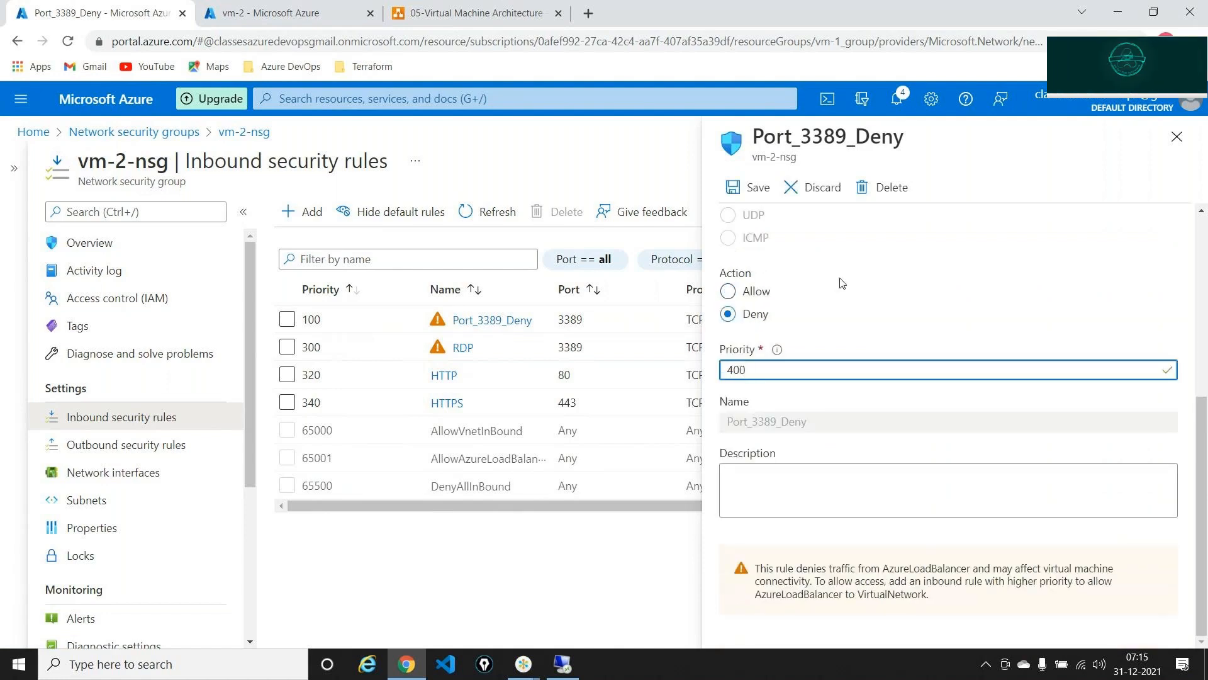
click(753, 186)
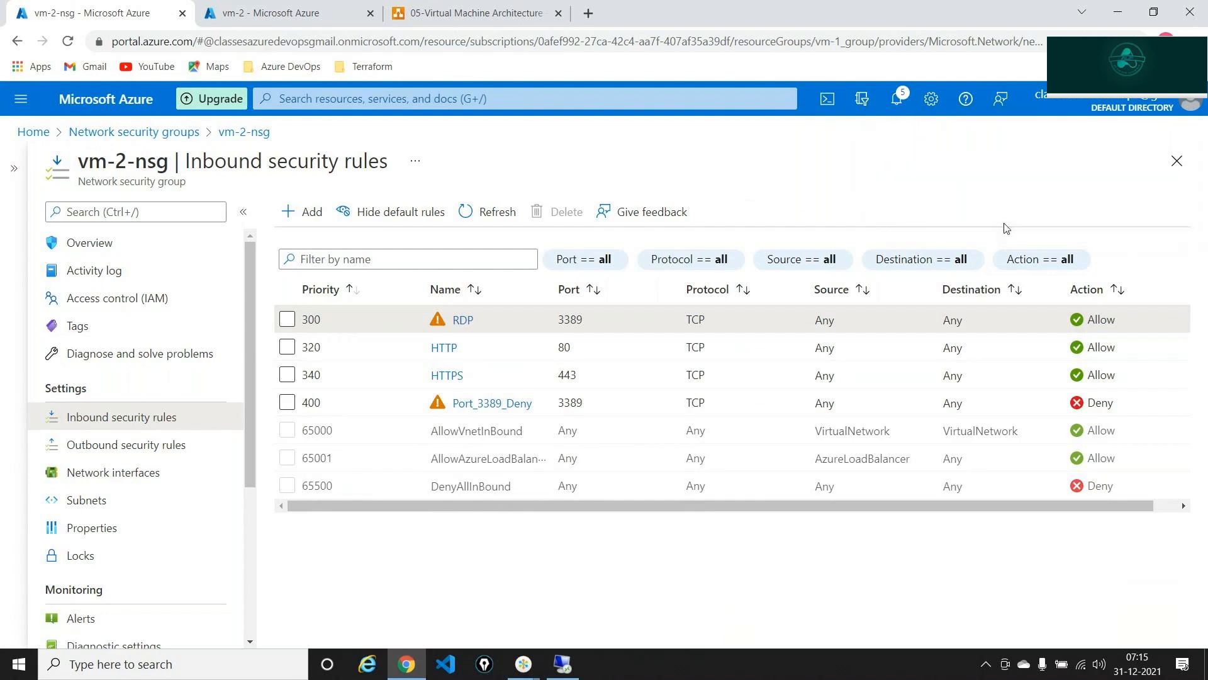
- Mark RDP at priority 300 and Port_3389_Deny's Deny at 400 with screen ink, then clear it
click(1181, 79)
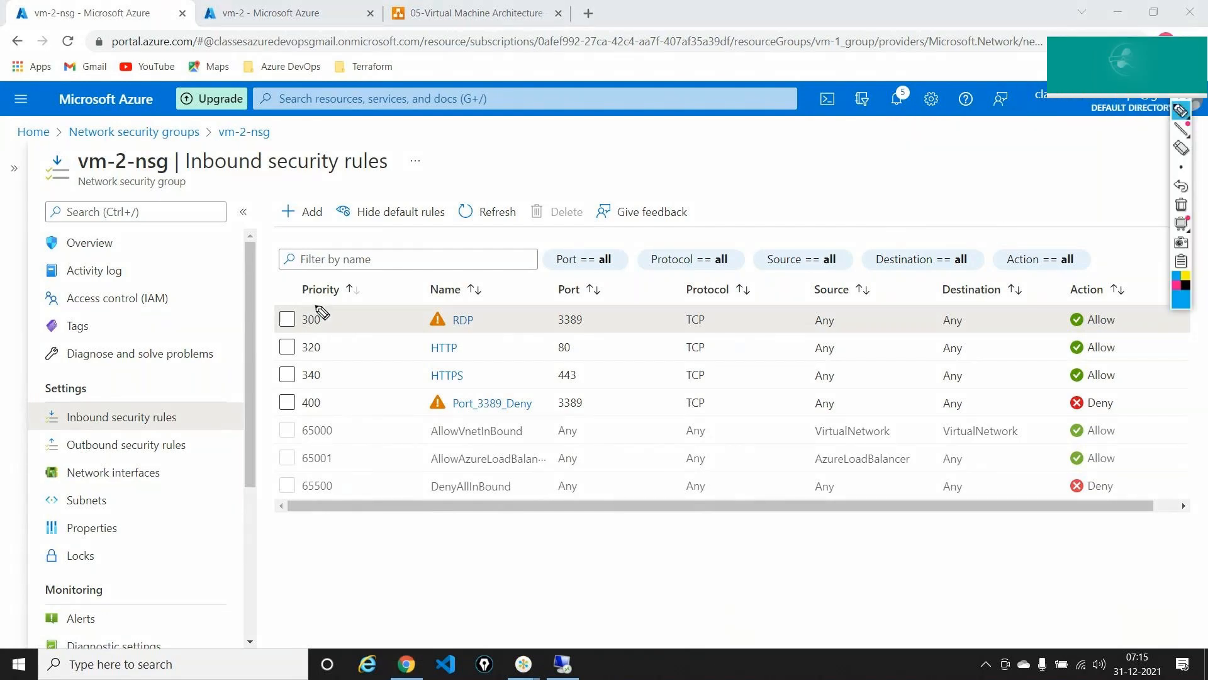
mouse_move(312, 306)
mouse_down()
mouse_move(289, 315)
mouse_move(329, 326)
mouse_move(314, 306)
mouse_up()
mouse_move(436, 309)
mouse_down()
mouse_move(458, 334)
mouse_move(460, 315)
mouse_up()
mouse_move(318, 391)
mouse_down()
mouse_move(296, 403)
mouse_move(327, 401)
mouse_move(322, 392)
mouse_up()
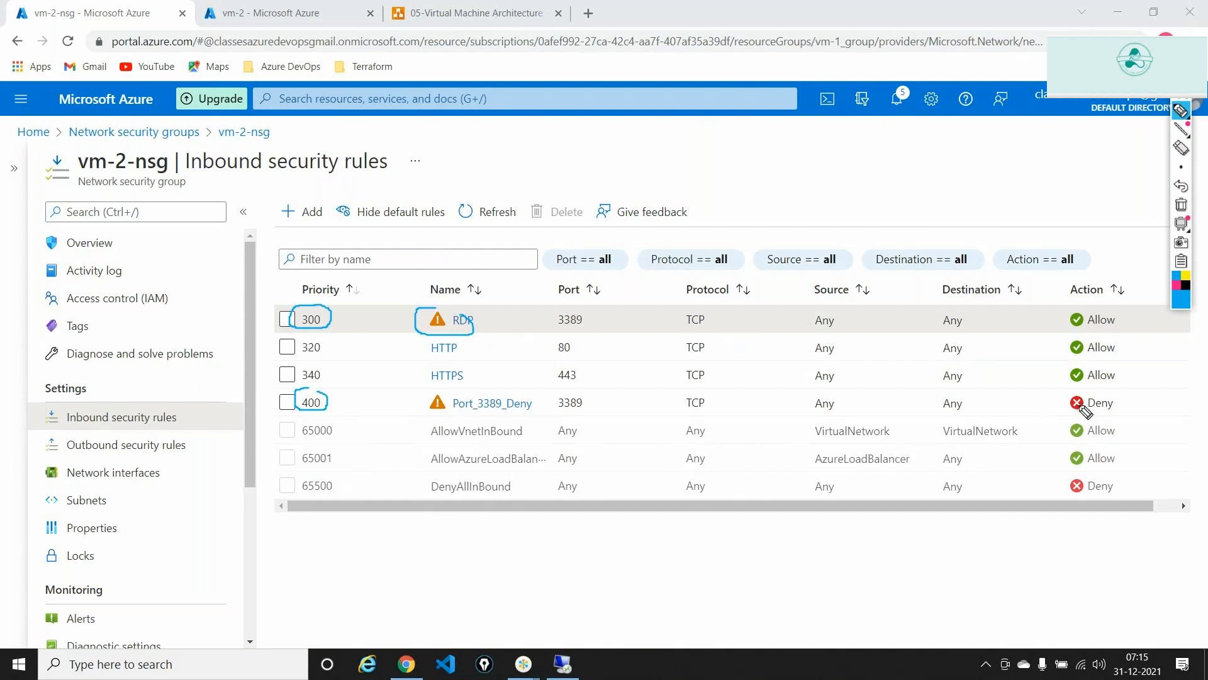
mouse_move(1081, 396)
mouse_down()
mouse_move(1066, 412)
mouse_move(1112, 413)
mouse_move(1078, 389)
mouse_up()
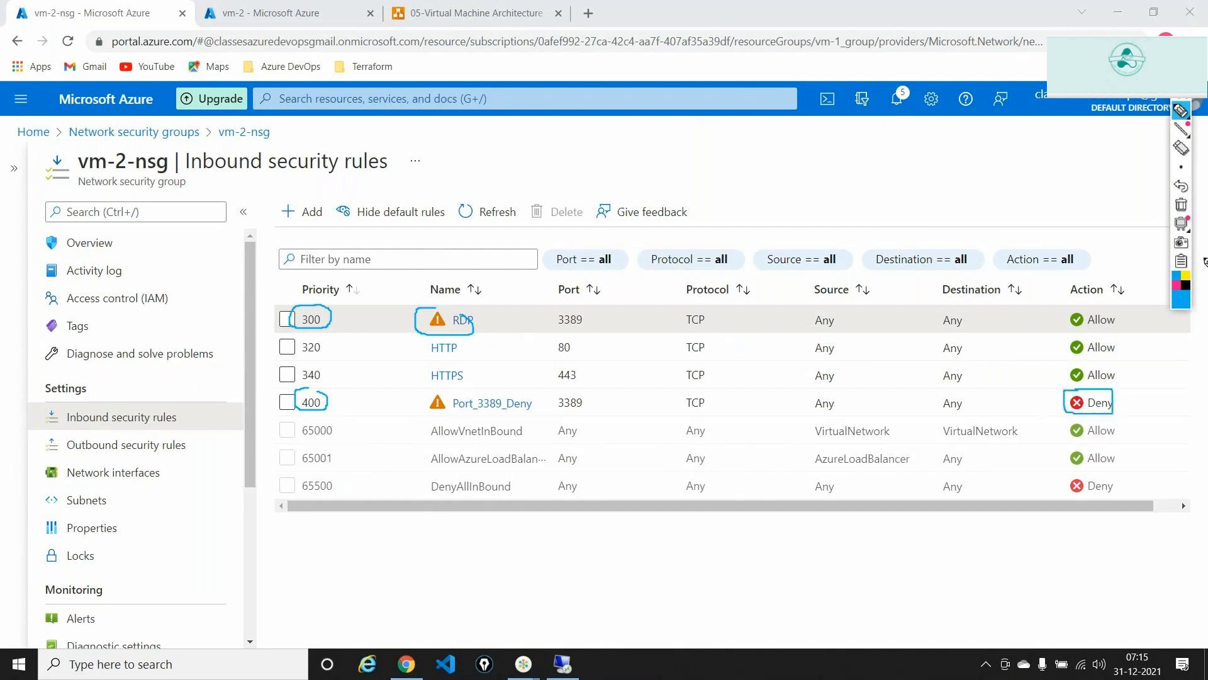
click(1181, 206)
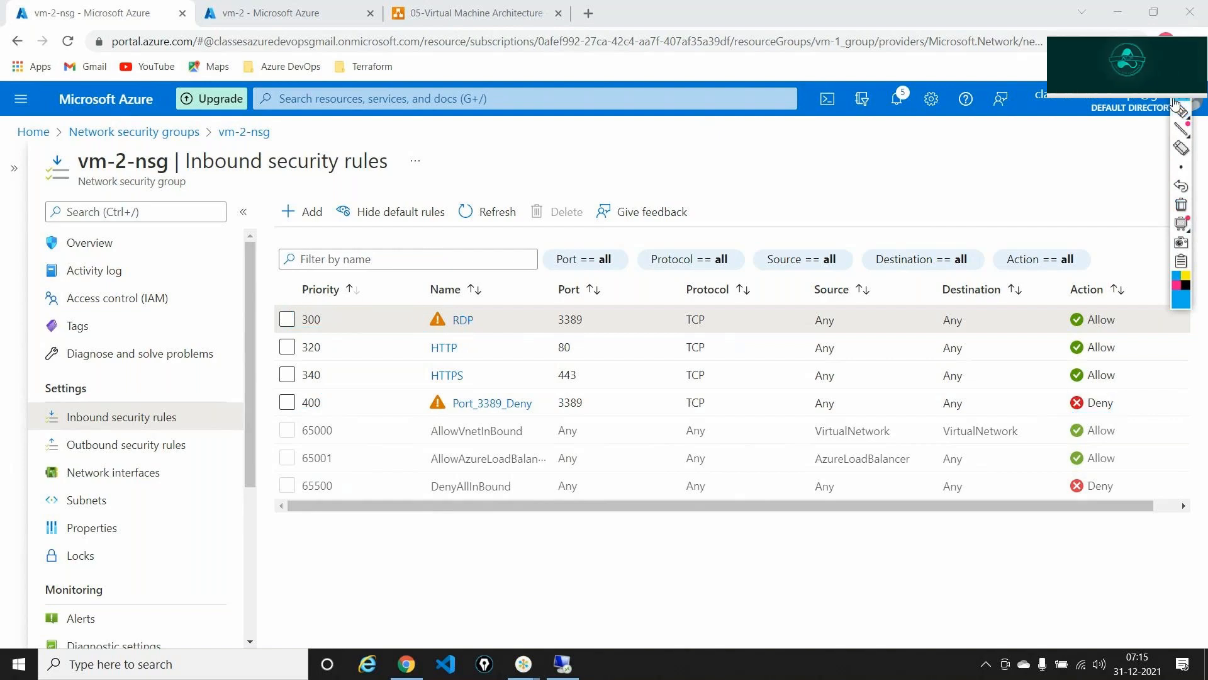
click(563, 663)
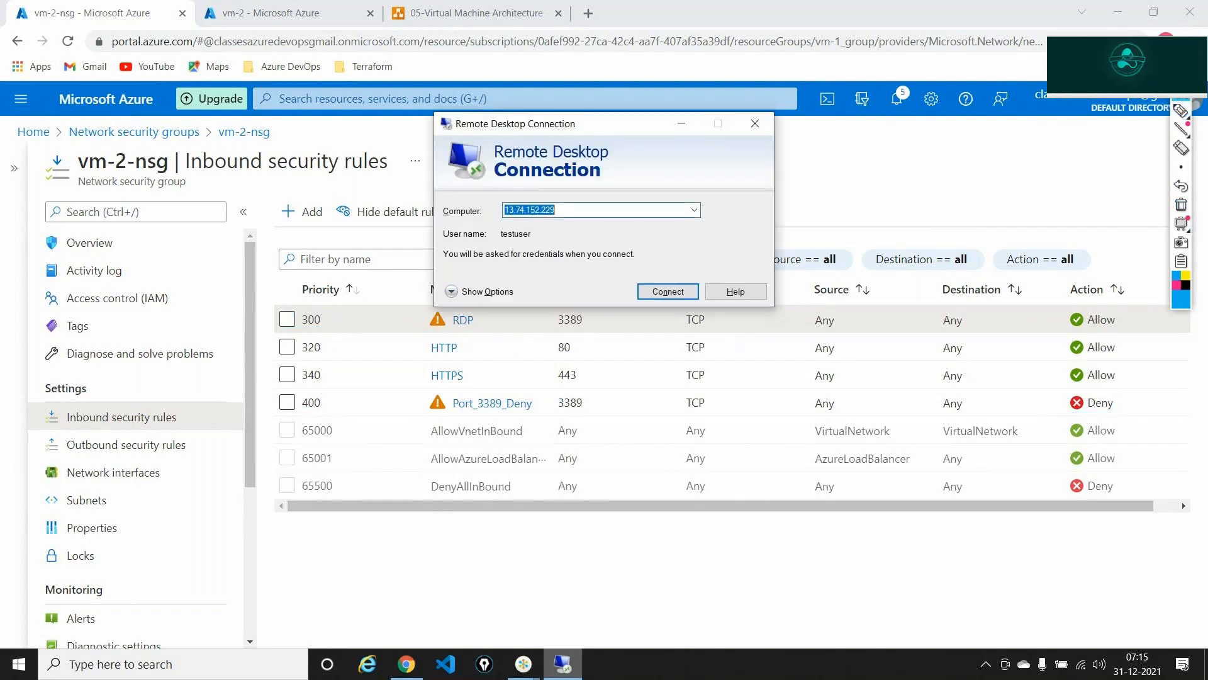
click(666, 291)
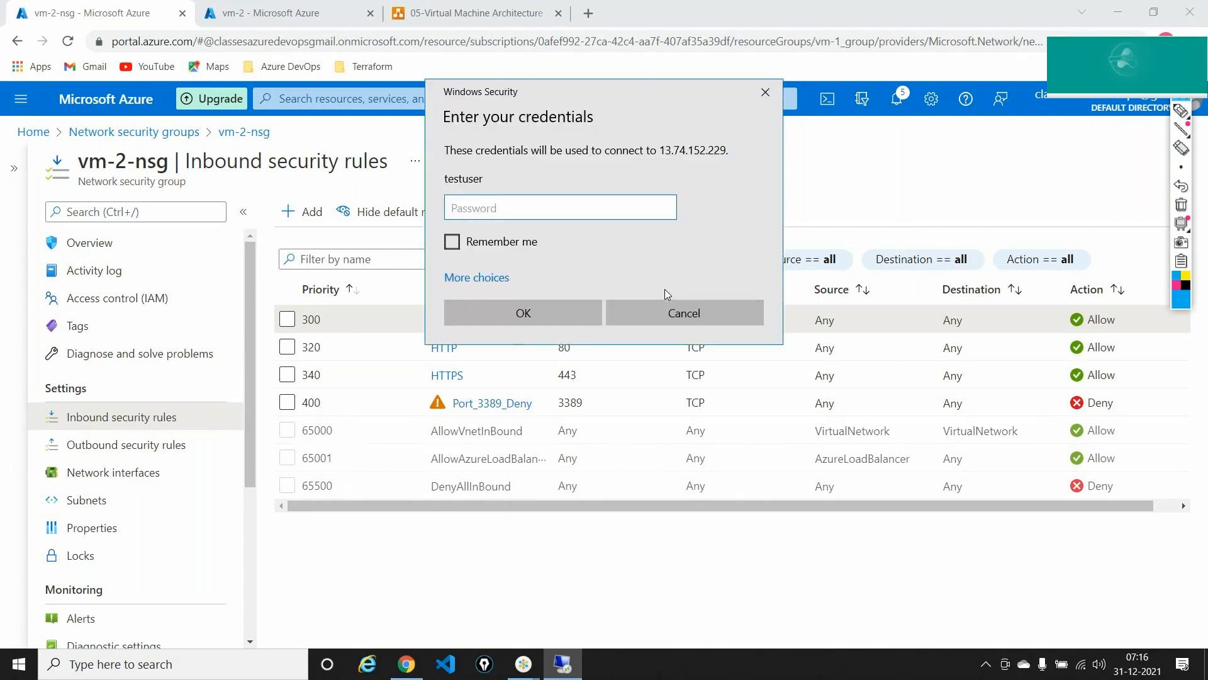
text(•••••••••••)
key(Return)
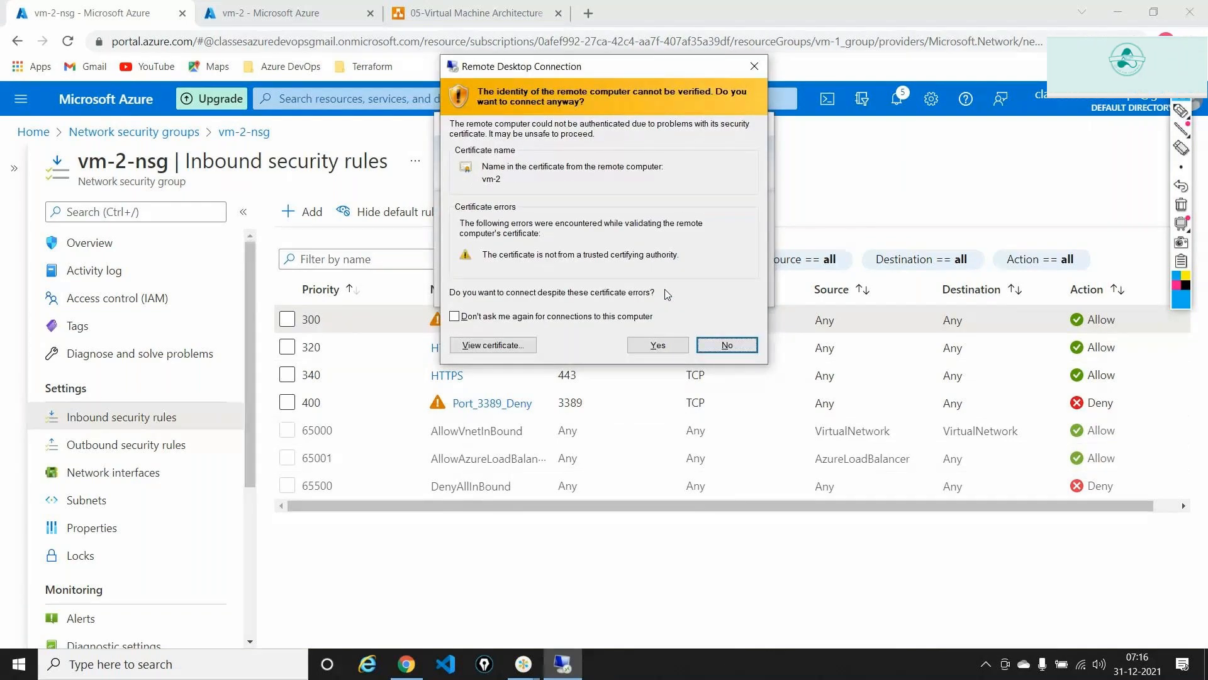
key(y)
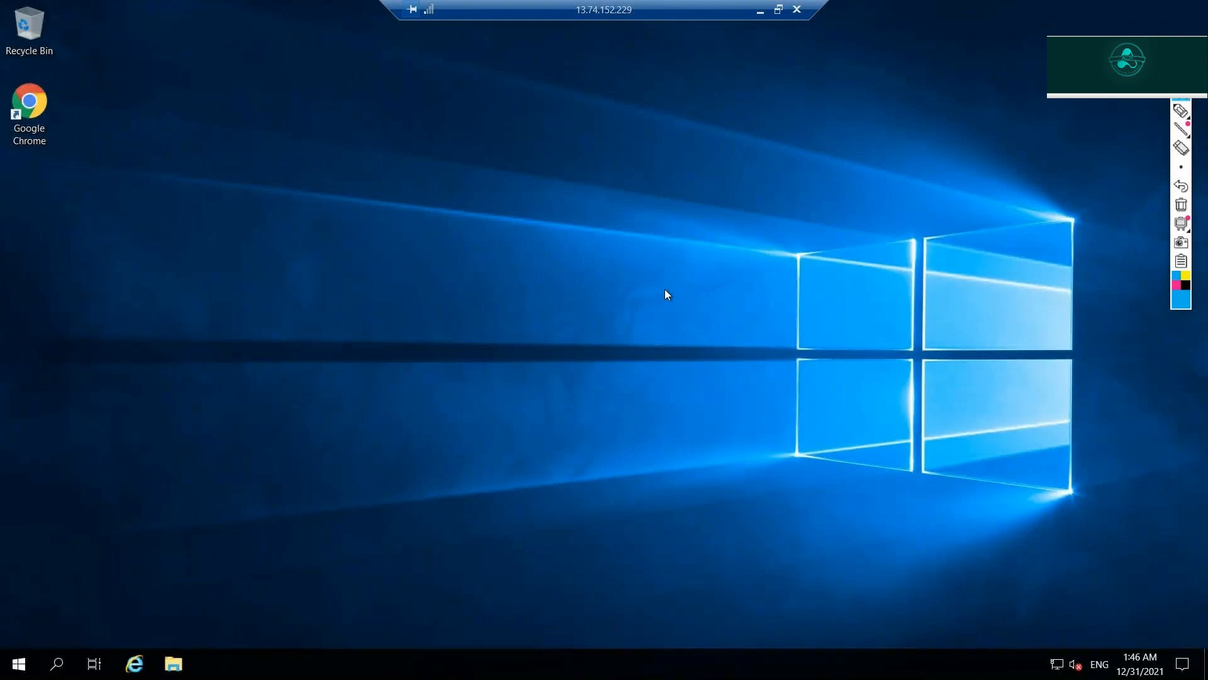
click(797, 9)
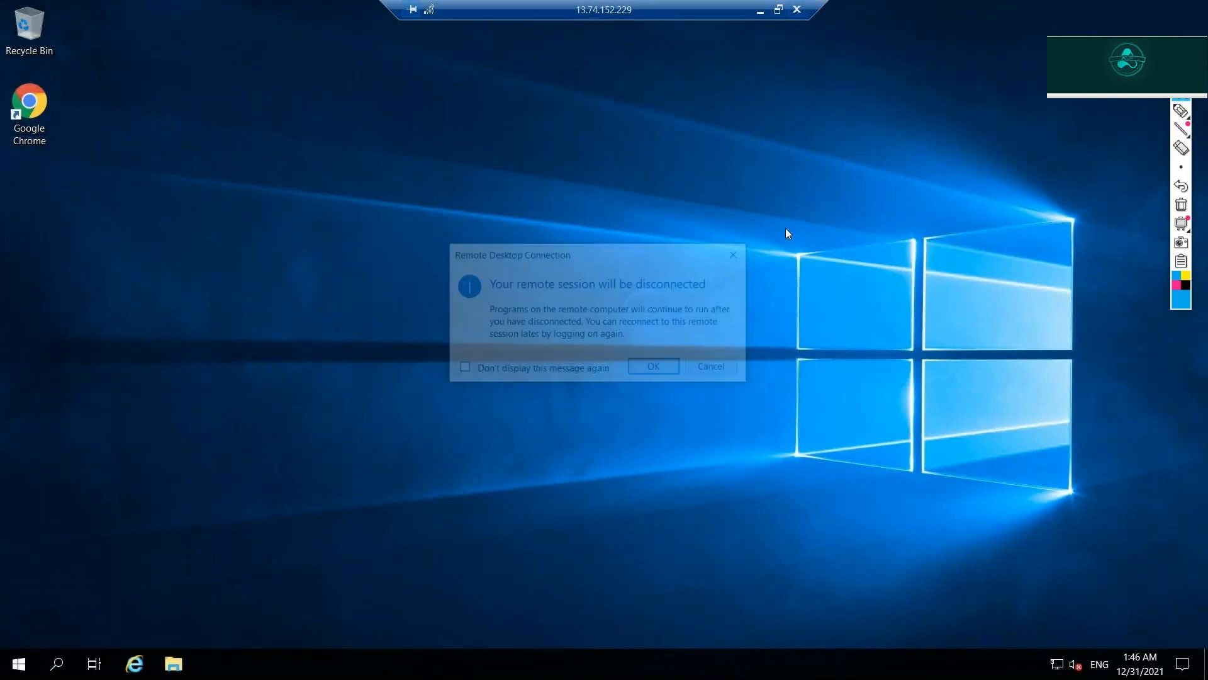
click(676, 365)
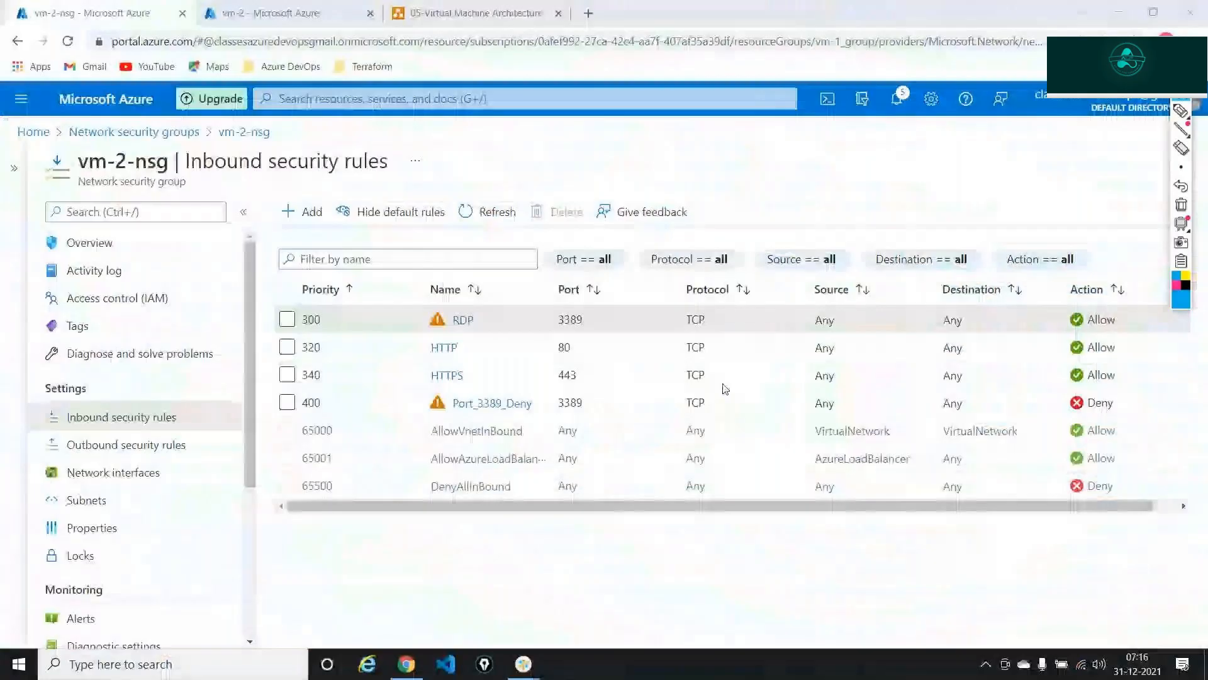
- Circle the RDP rule's priority 300 on screen, then clear and close the annotation tools
click(1182, 111)
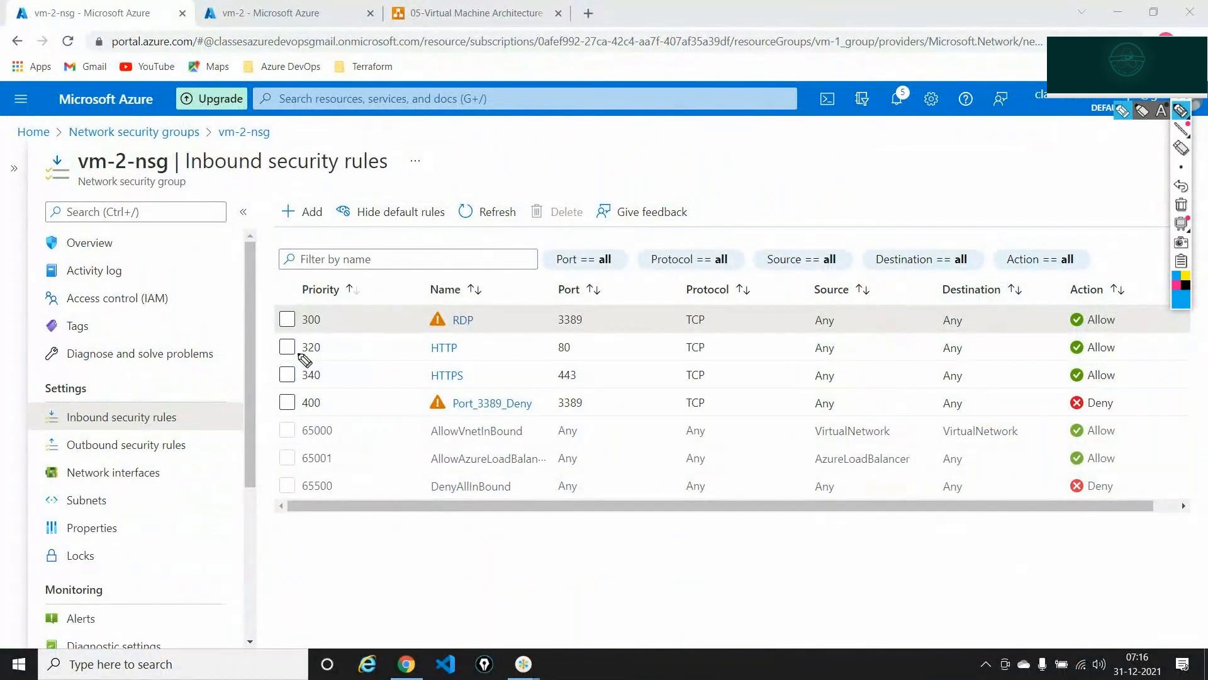
mouse_move(299, 315)
mouse_down()
mouse_move(338, 322)
mouse_move(300, 317)
mouse_up()
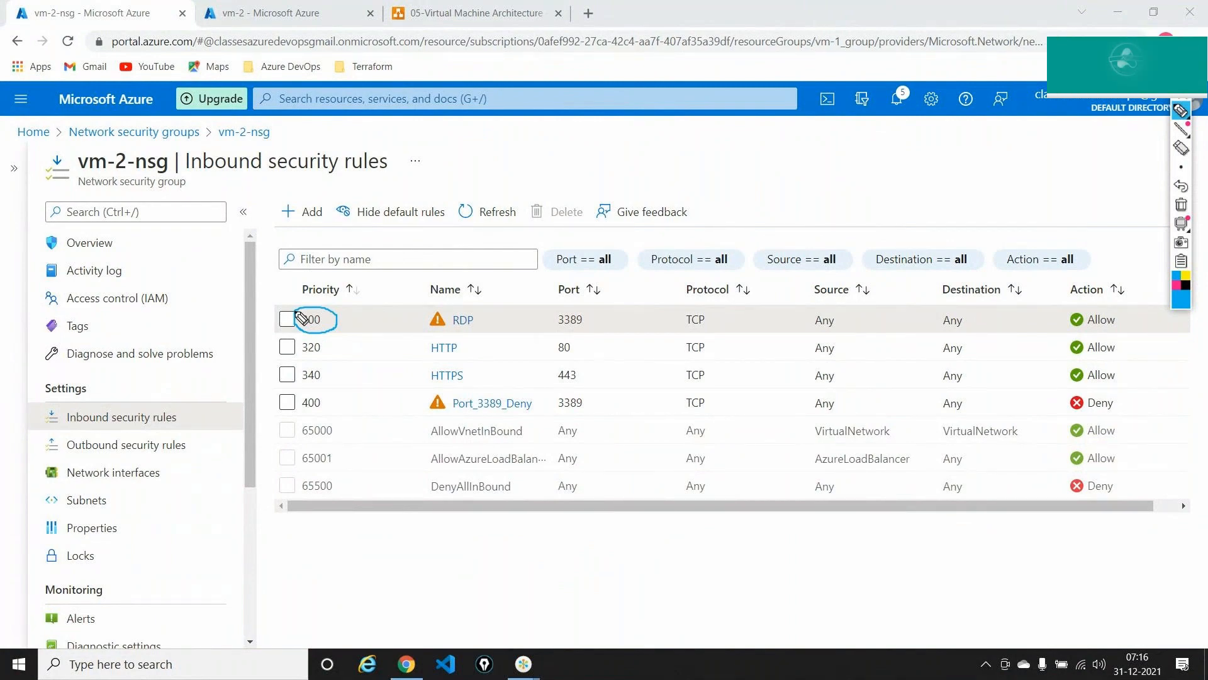
click(1181, 204)
click(1182, 90)
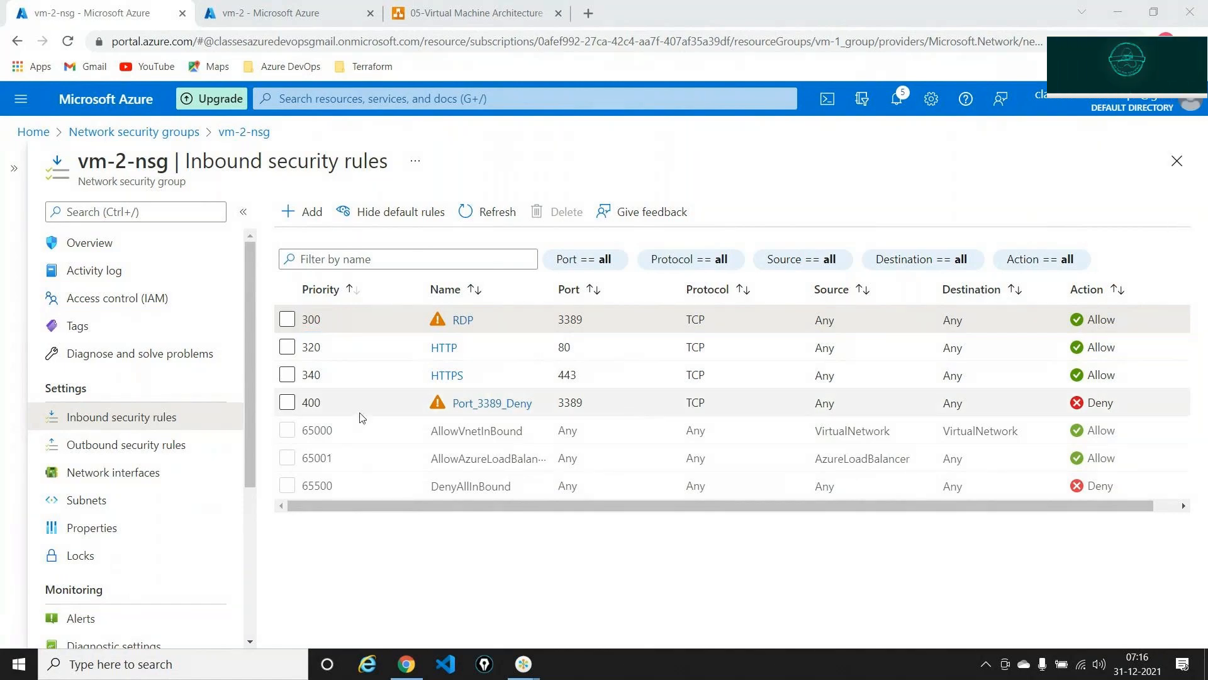
- Delete the Port_3389_Deny rule, then glance at outbound rules and return to inbound rules
click(287, 404)
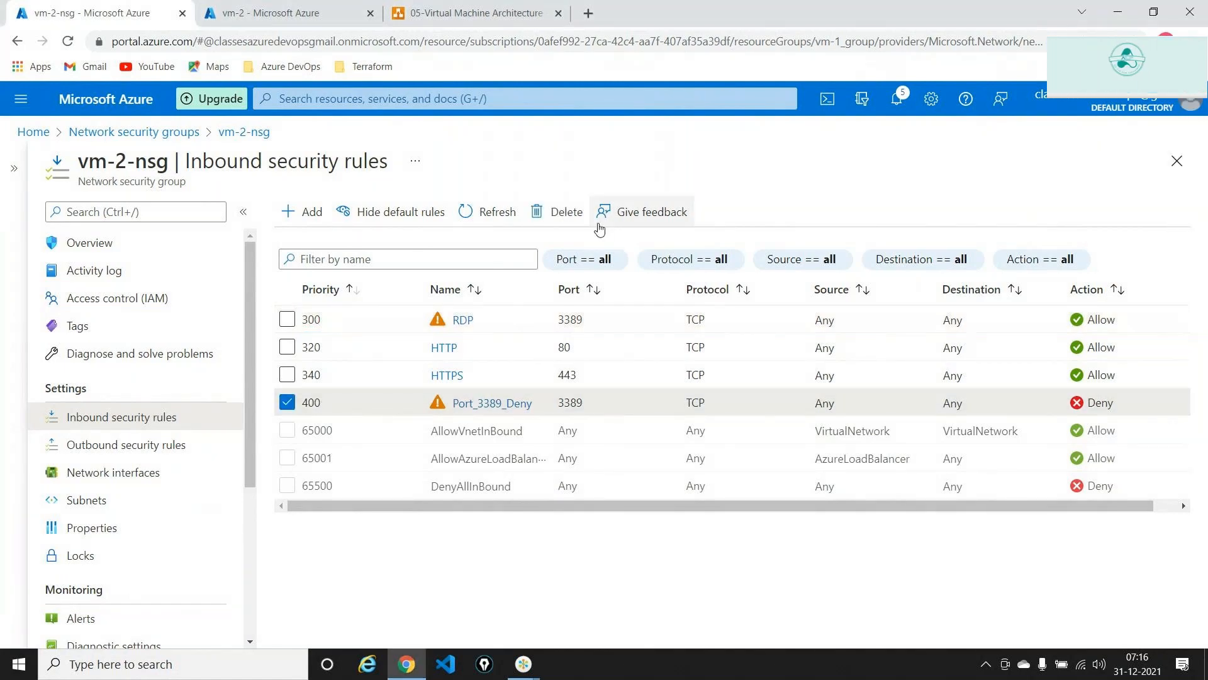
click(560, 212)
click(309, 307)
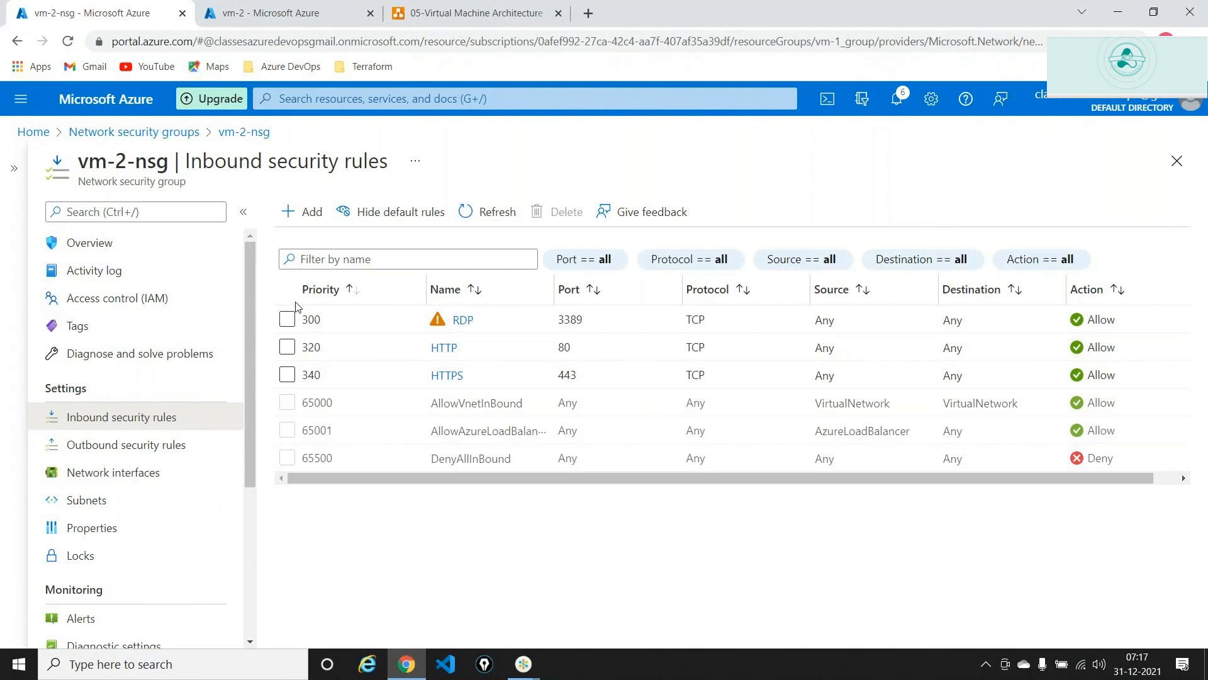
click(144, 445)
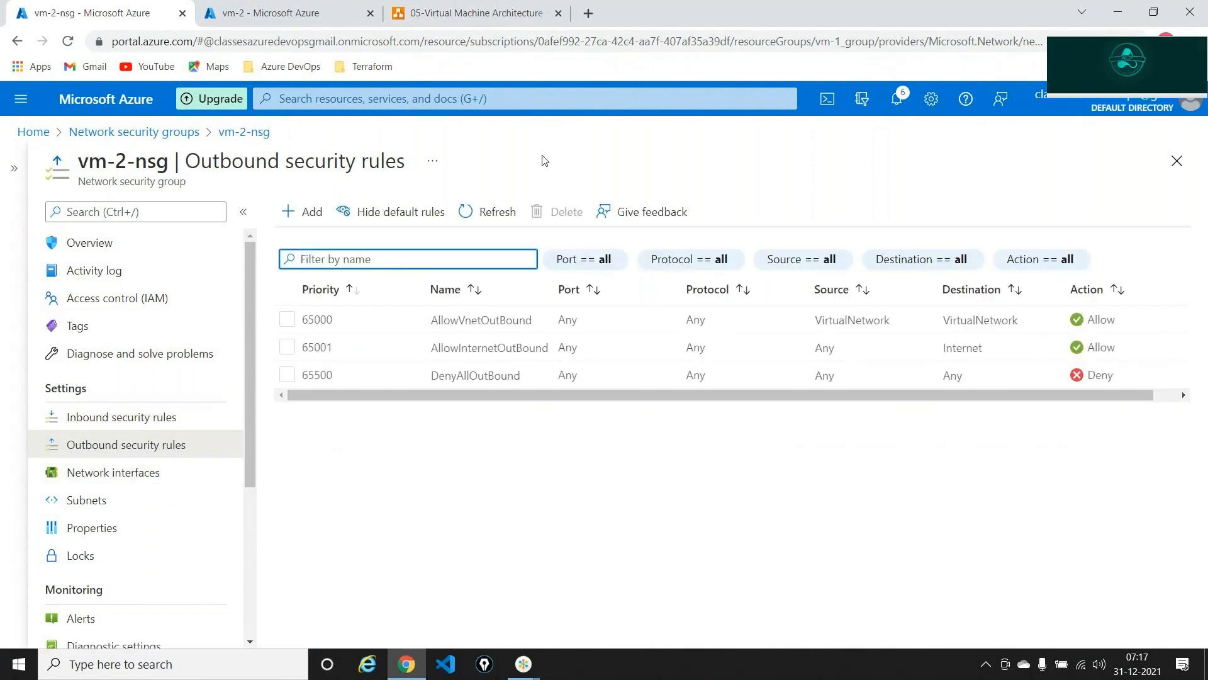
click(174, 421)
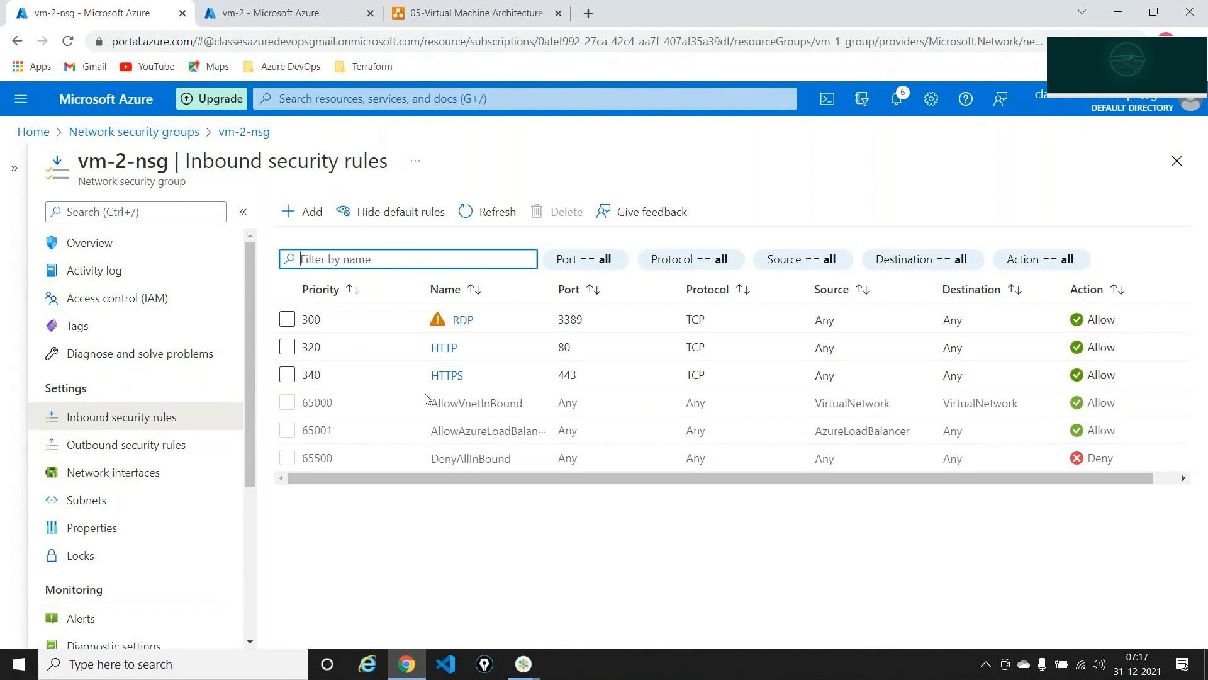
- Draft a new RDP inbound rule with priority 300, triggering the duplicate-priority error
click(311, 220)
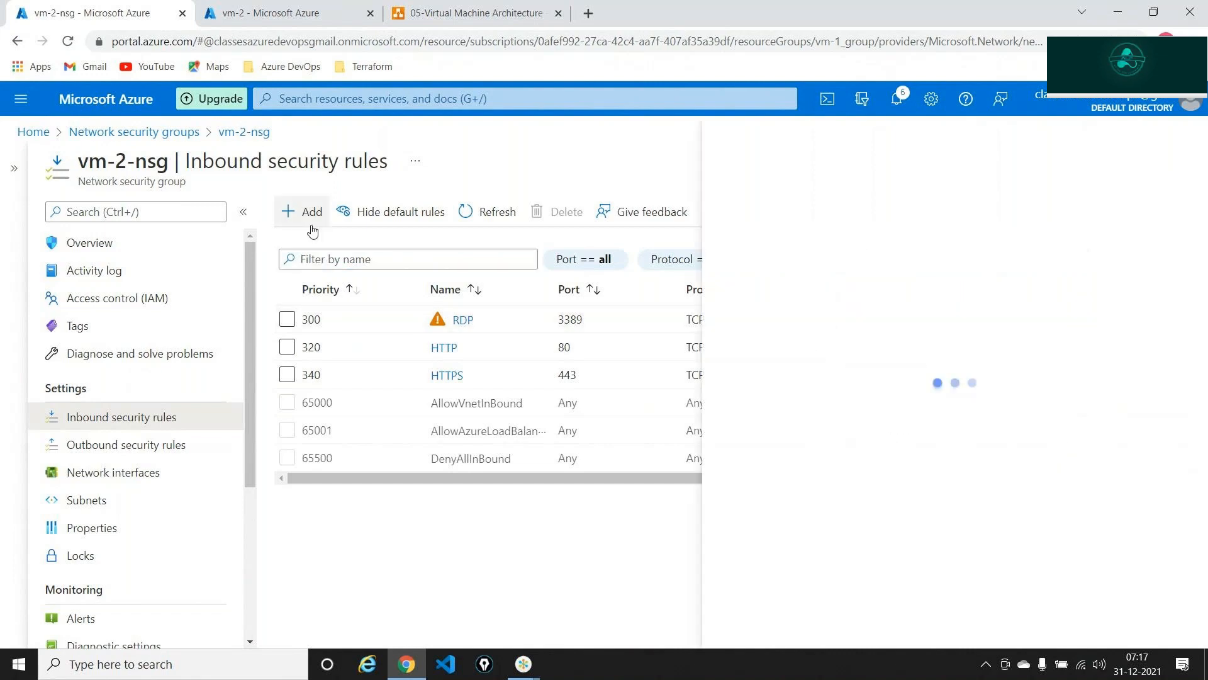
click(777, 408)
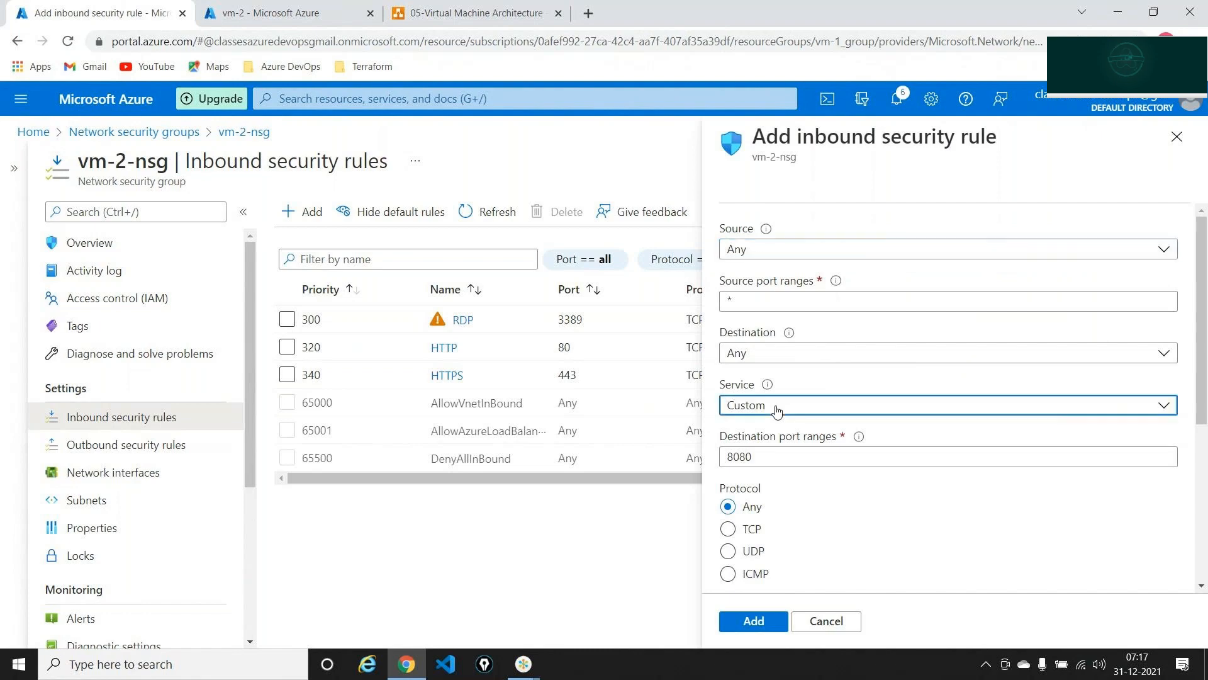
click(754, 251)
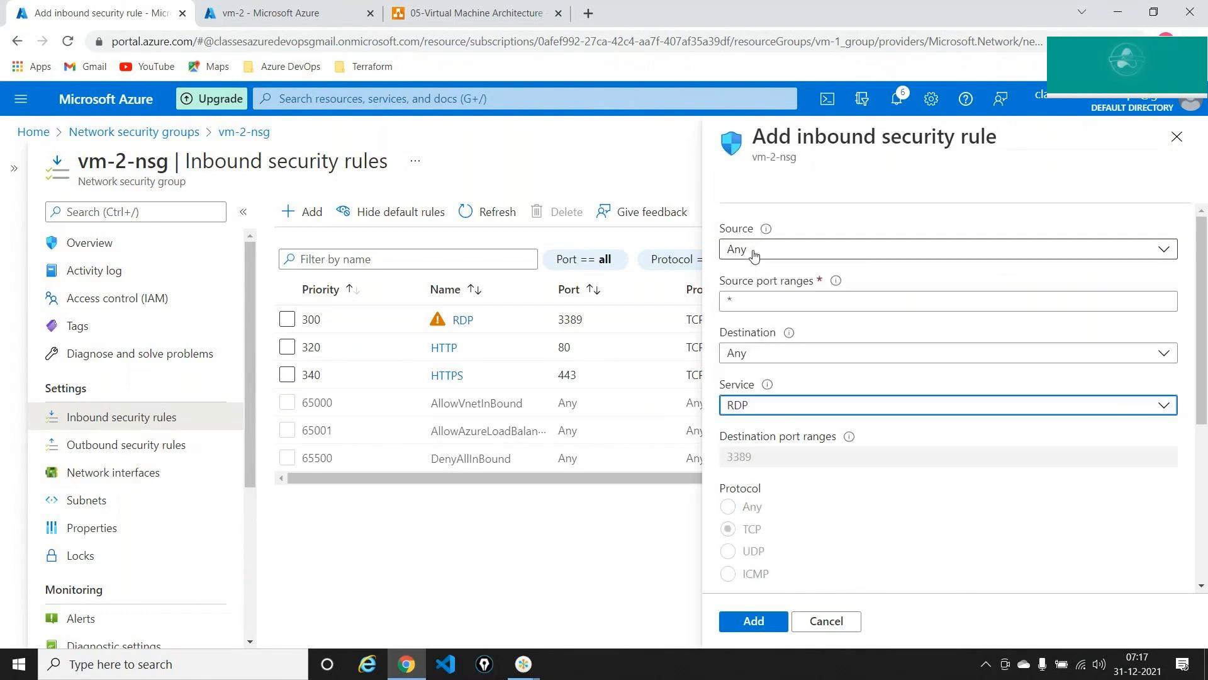
scroll(809, 421, down, 5)
double_click(773, 416)
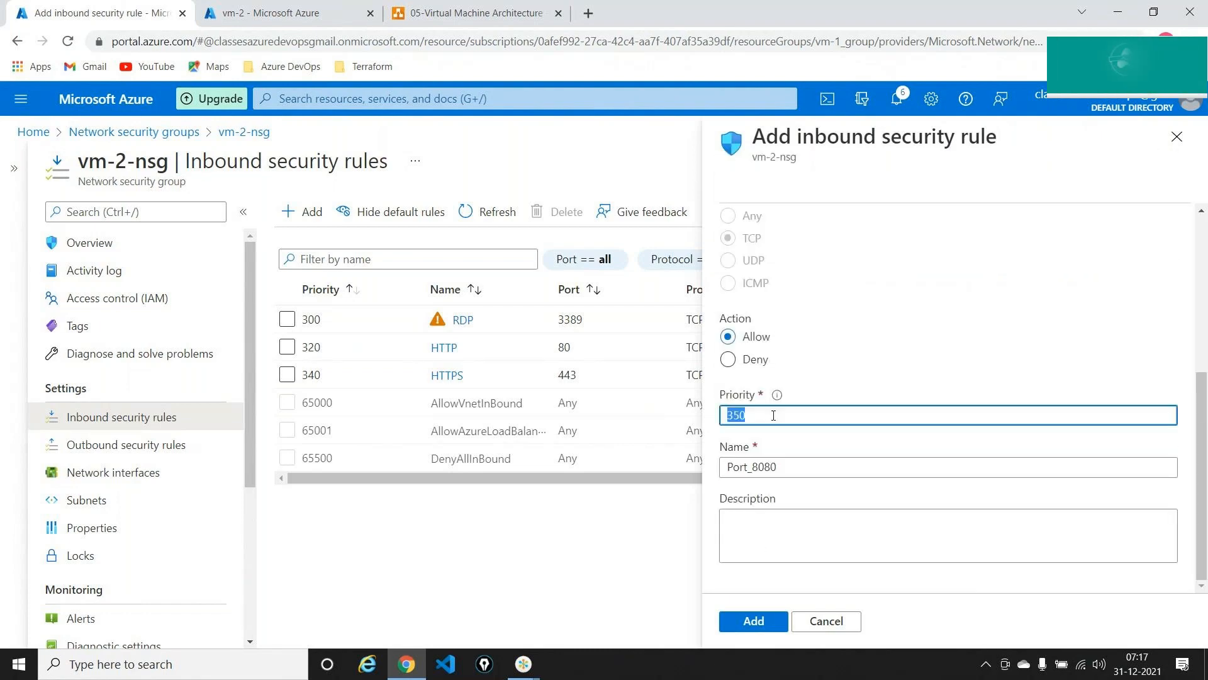
text(300)
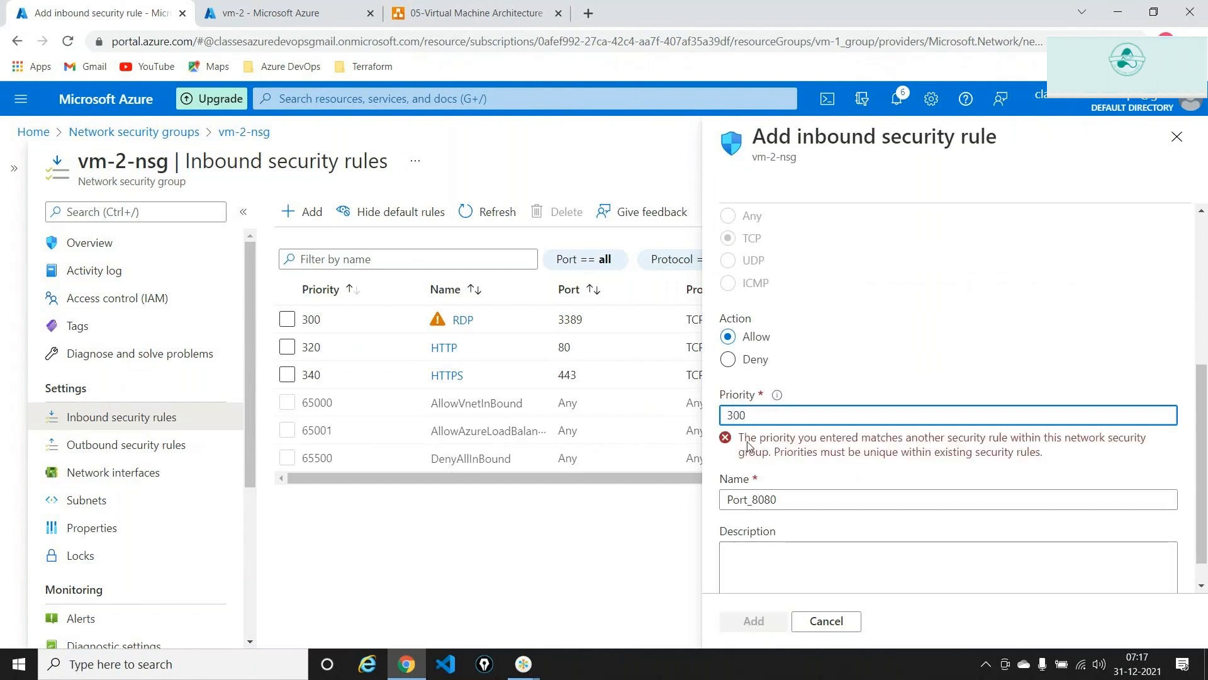
drag(744, 440, 1041, 458)
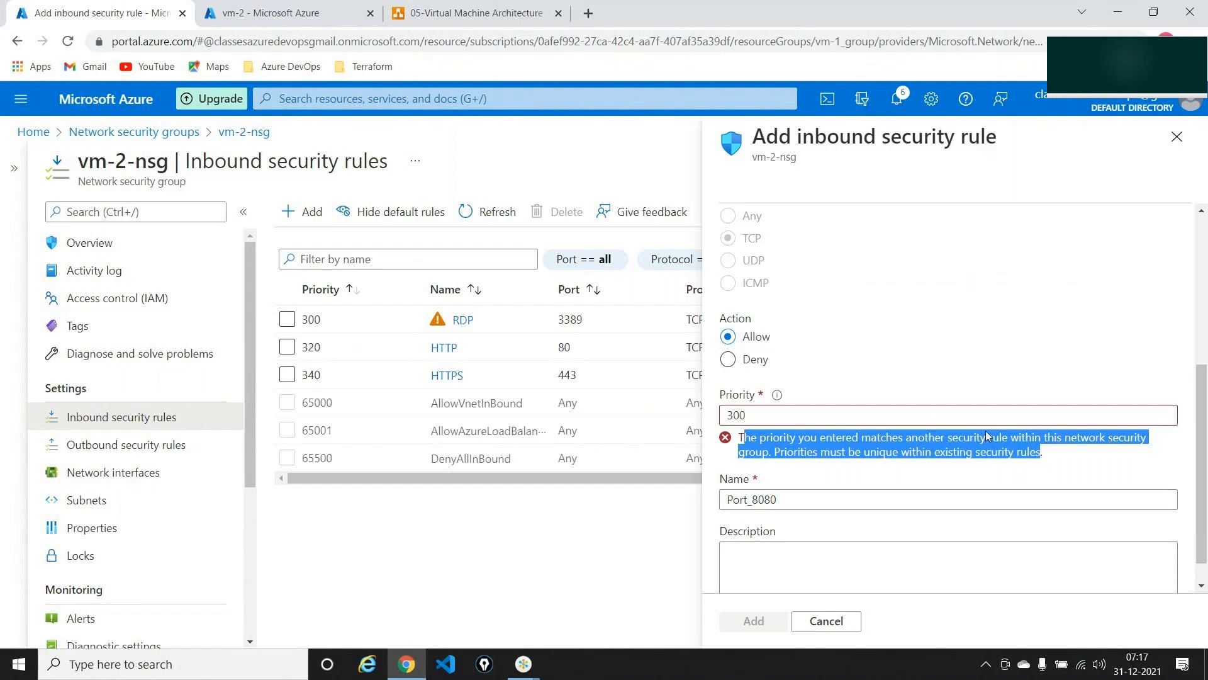
- Change the draft rule's priority from 300 to 301
click(886, 410)
key(BackSpace)
text(1)
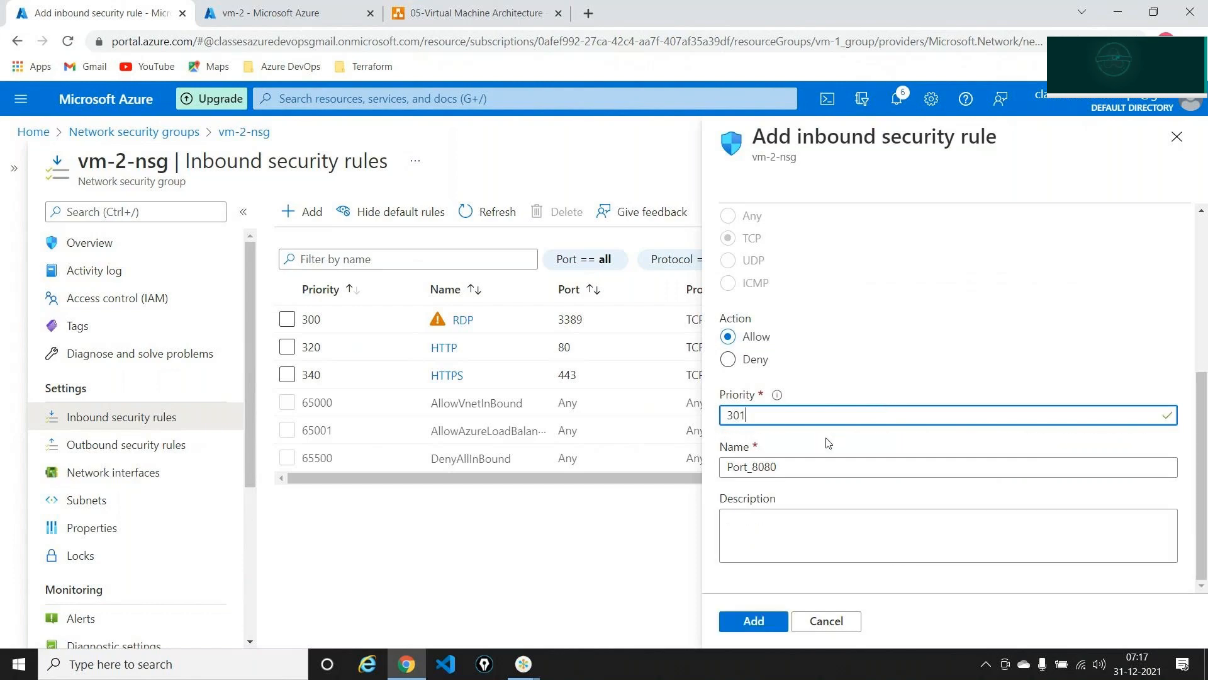
key(ctrl+shift+1)
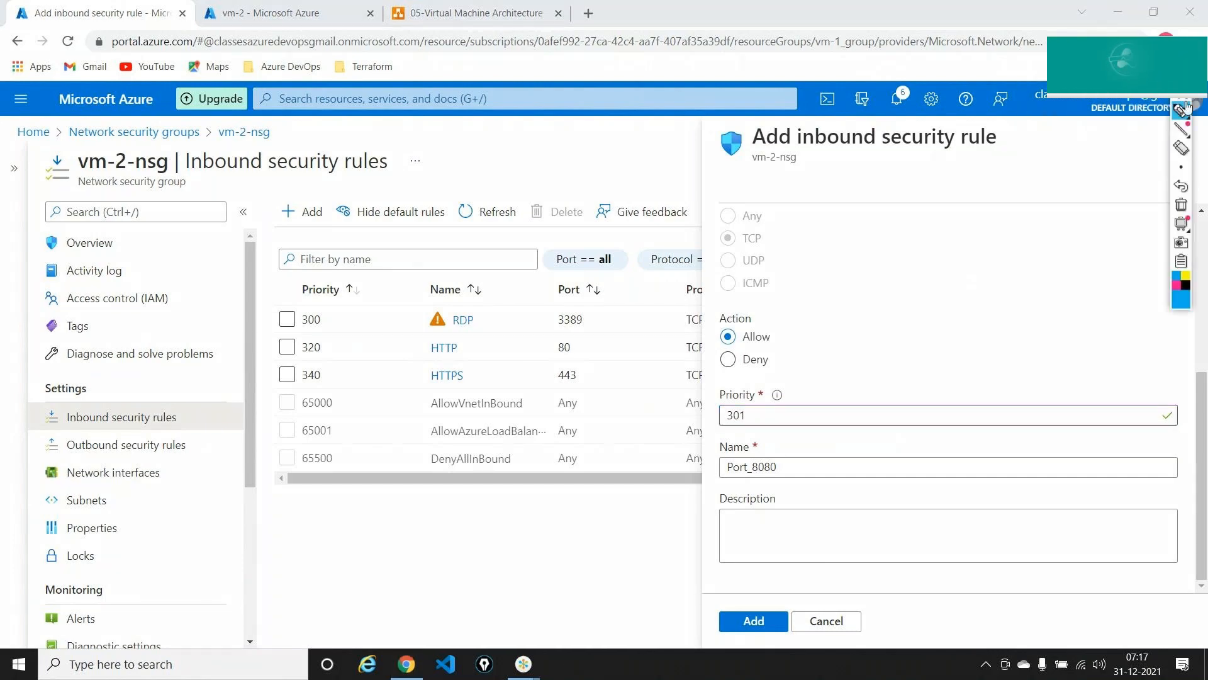
mouse_move(340, 445)
mouse_down()
mouse_move(318, 472)
mouse_move(334, 446)
mouse_up()
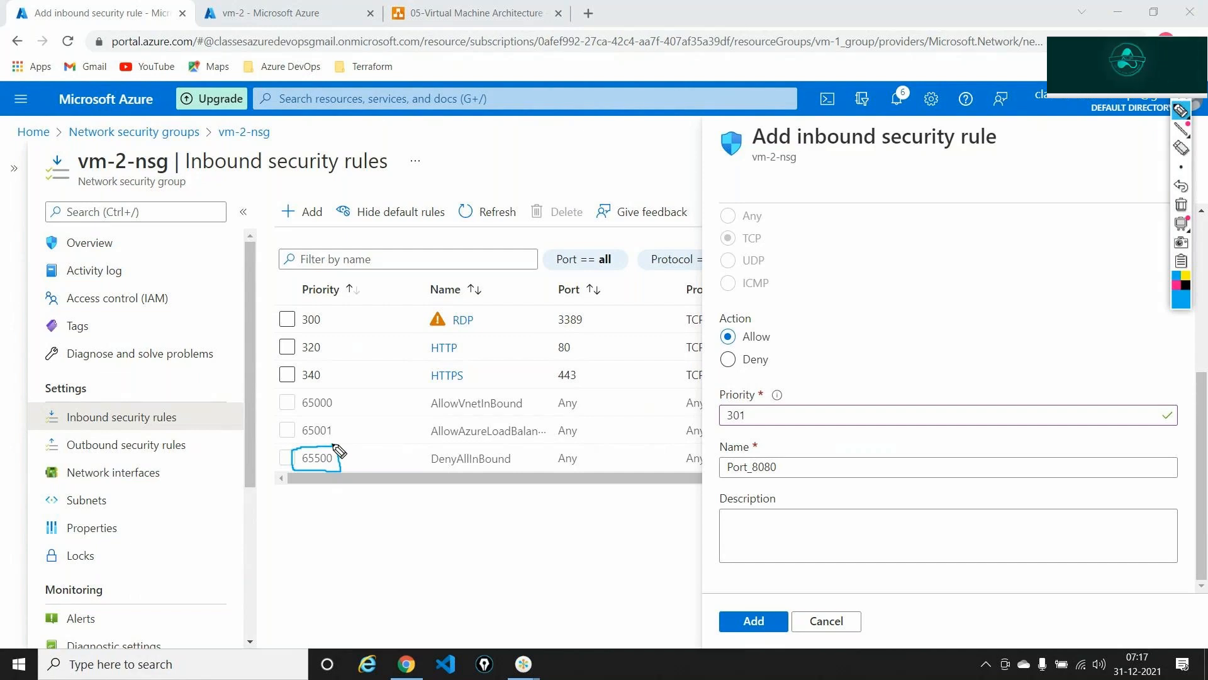
click(1181, 207)
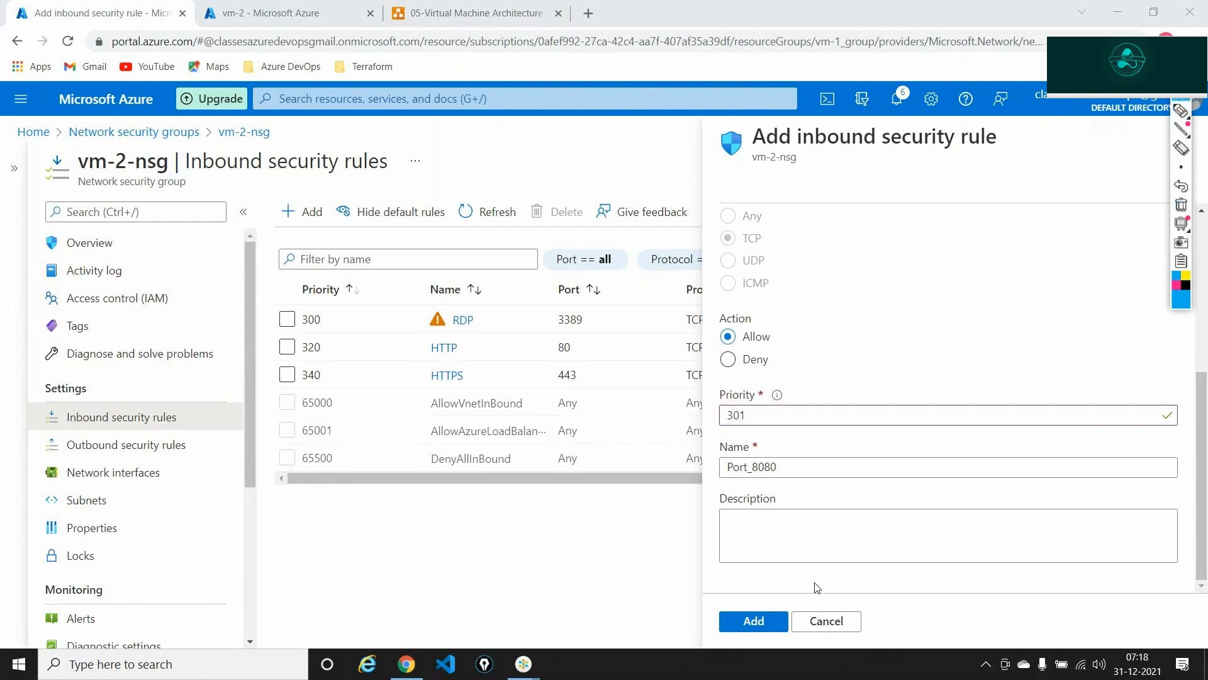
- Cancel the draft inbound rule, discarding its unsaved edits
click(820, 633)
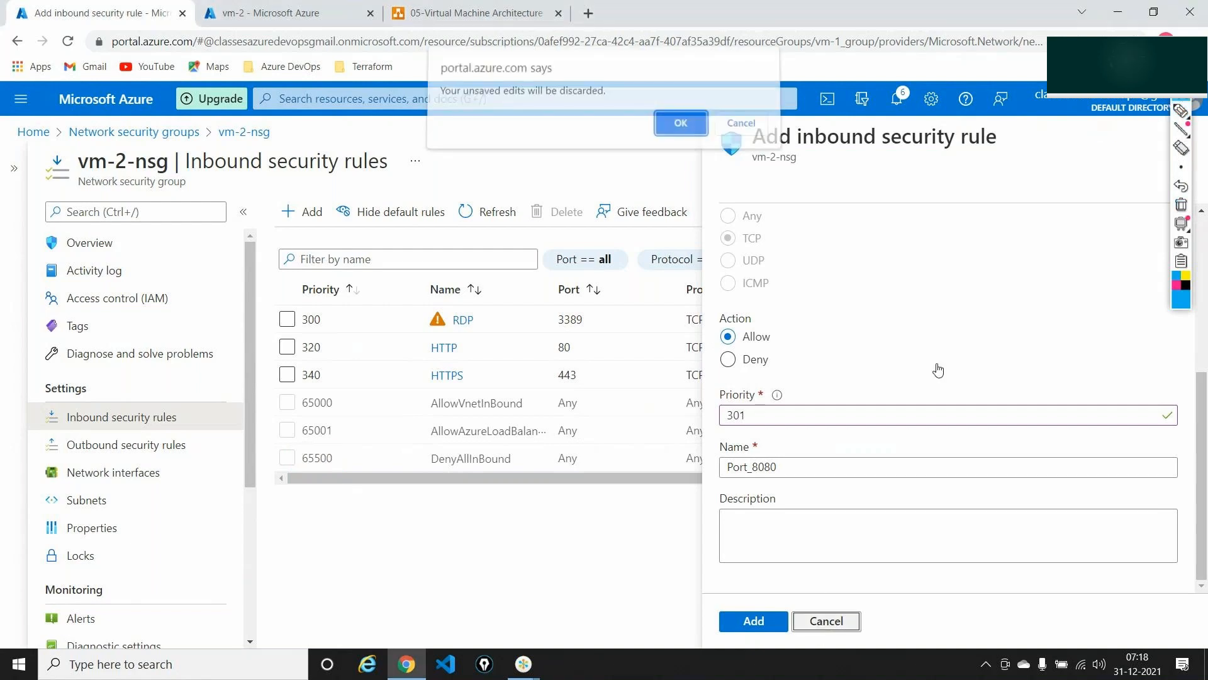
click(681, 127)
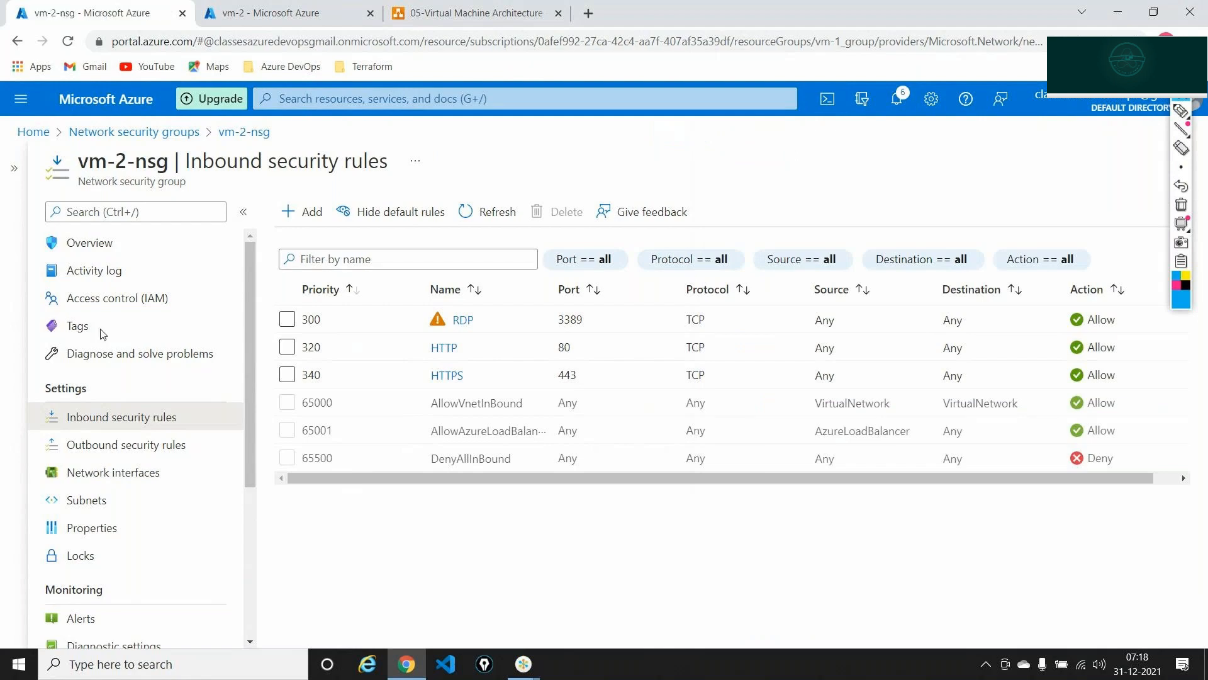
click(431, 13)
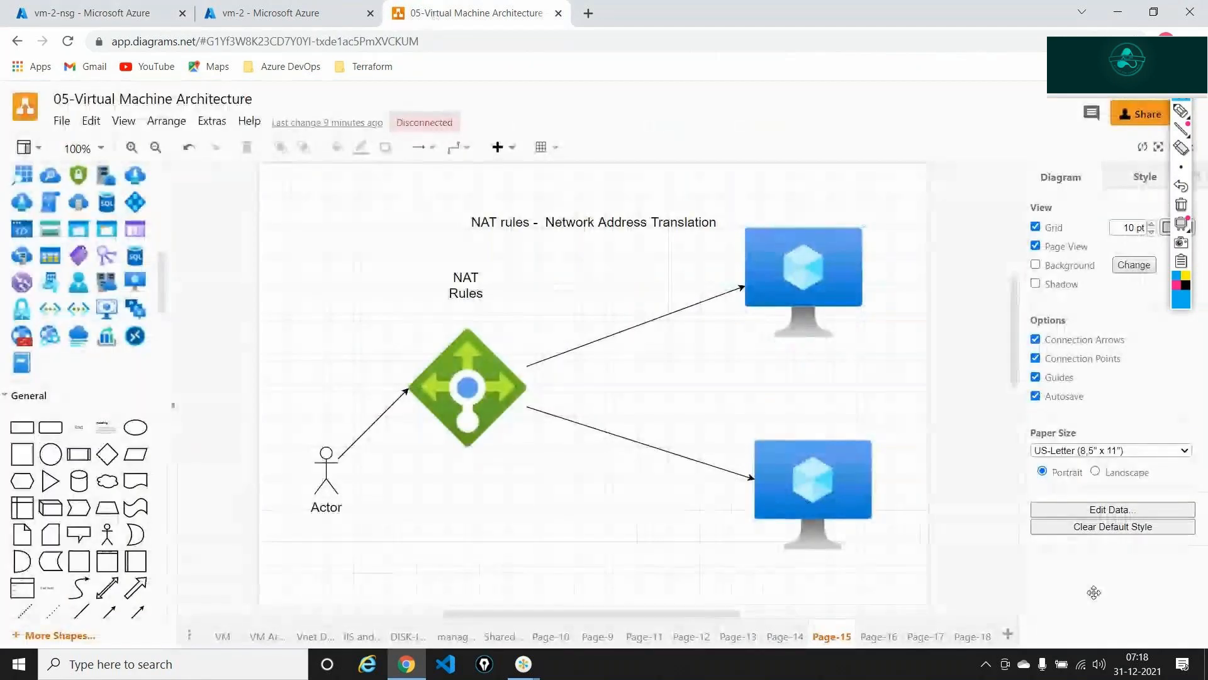
- Add a new blank page to the diagram and browse the Azure shape library
click(1007, 633)
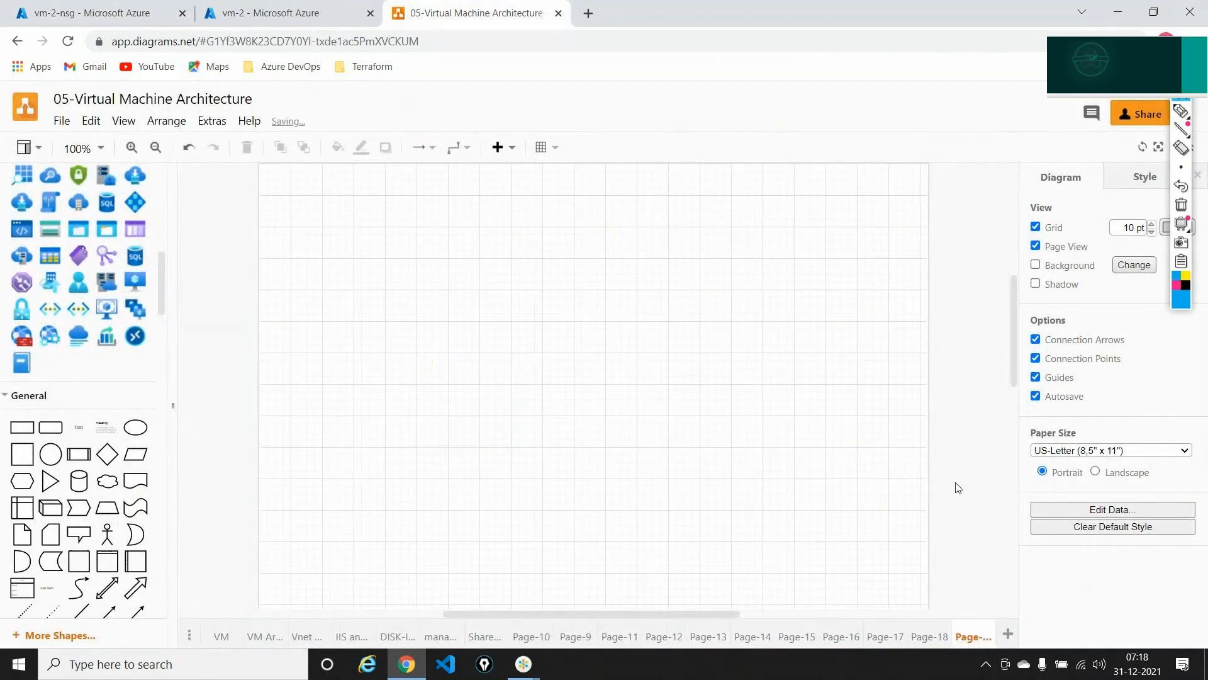
scroll(104, 315, up, 1)
scroll(104, 315, up, 1)
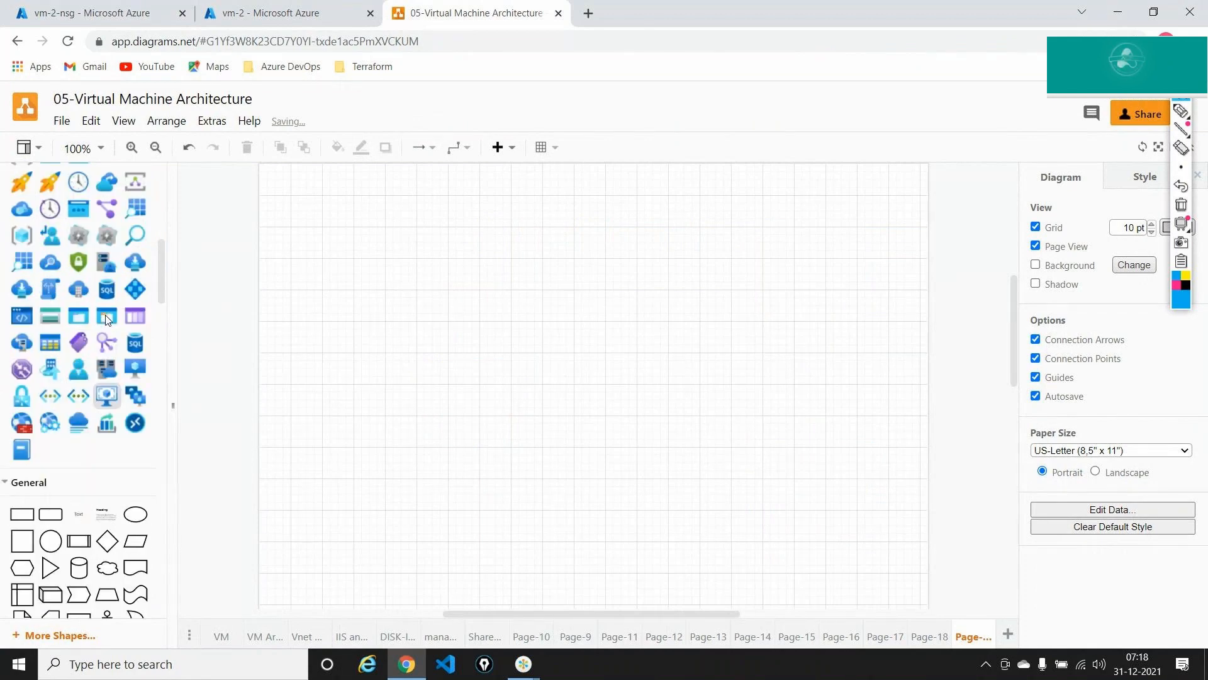
scroll(104, 314, down, 4)
scroll(104, 314, up, 1)
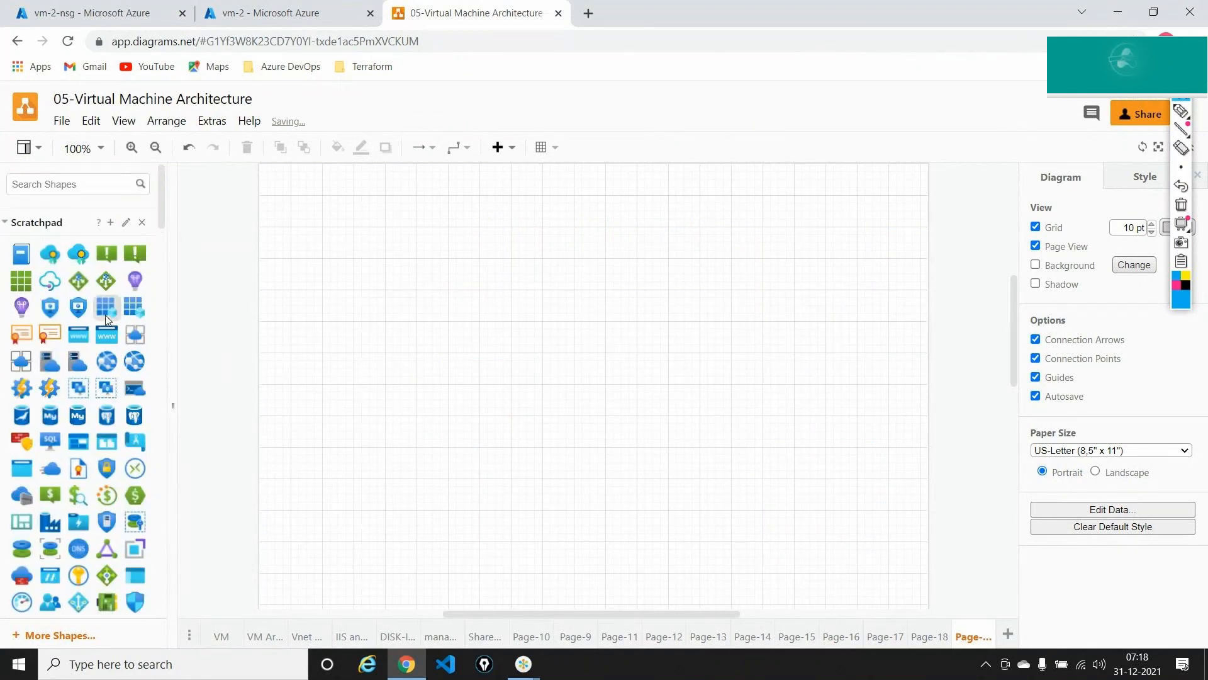
scroll(104, 315, down, 2)
scroll(104, 315, down, 4)
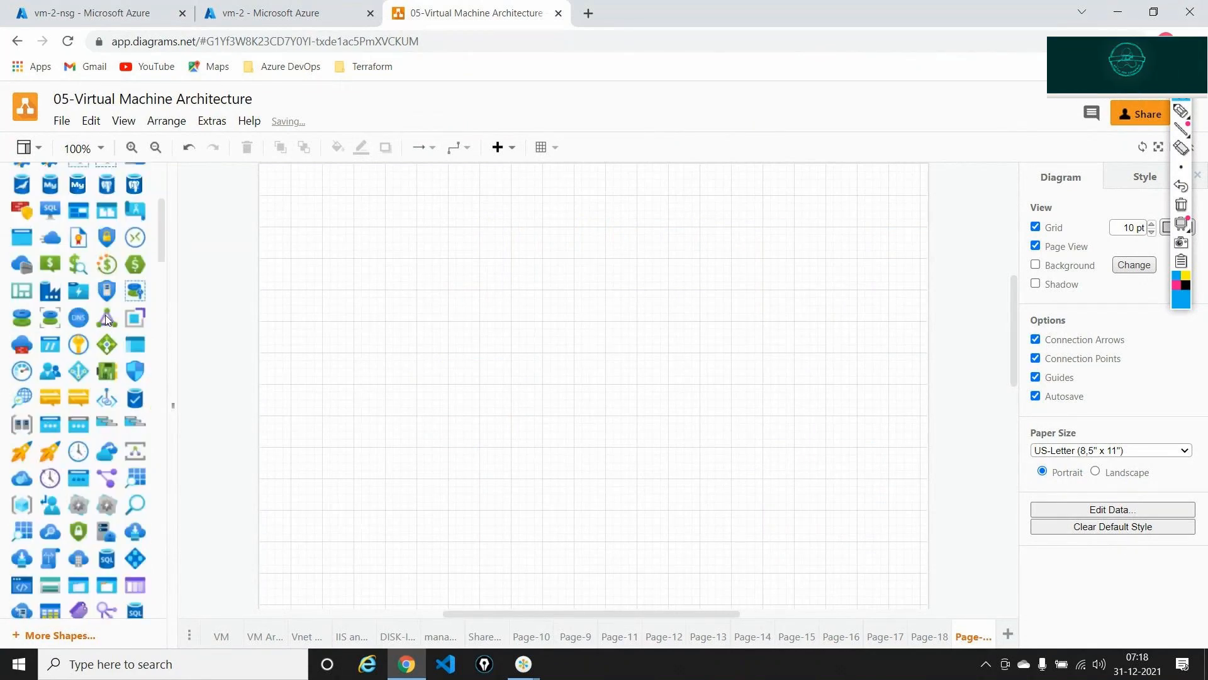
scroll(105, 315, down, 1)
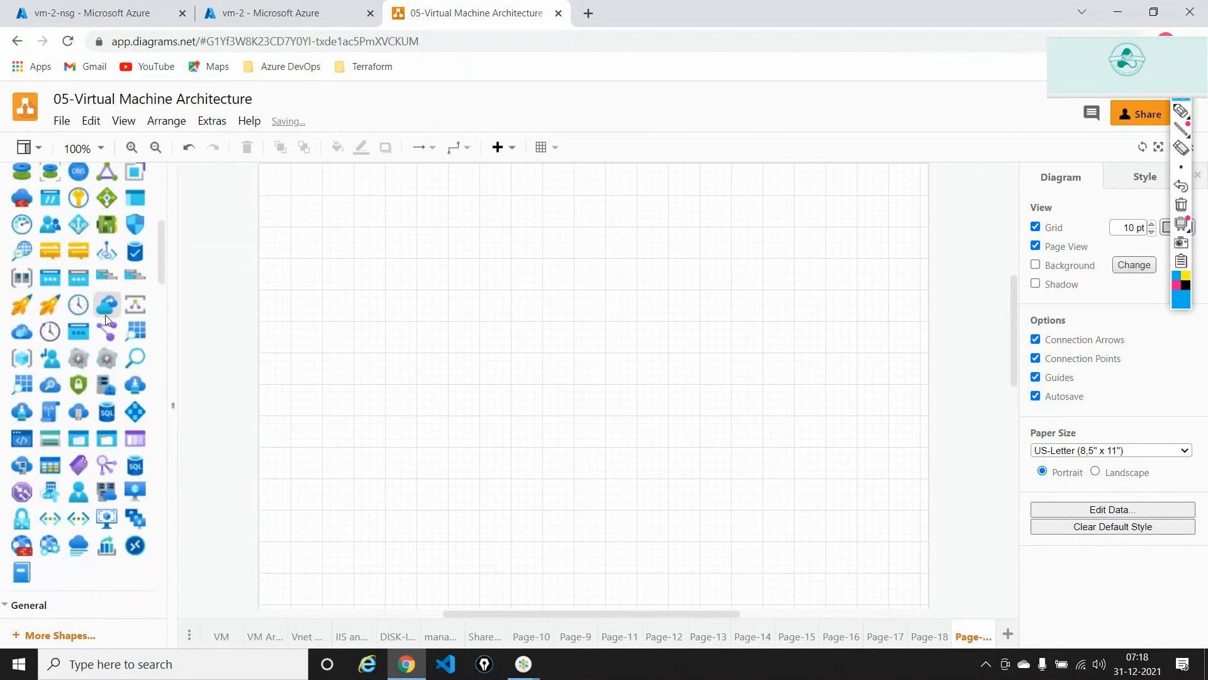
scroll(104, 315, up, 4)
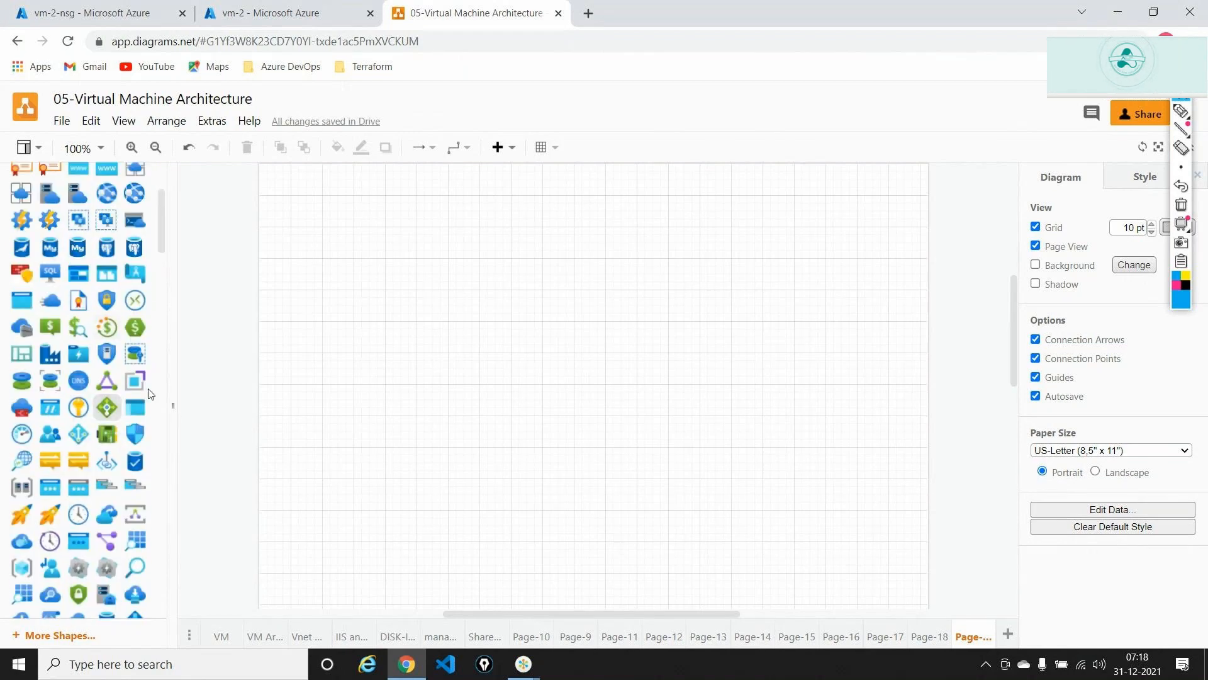
- Place a shield security icon near the top and a network-card icon at lower left
drag(136, 434, 473, 253)
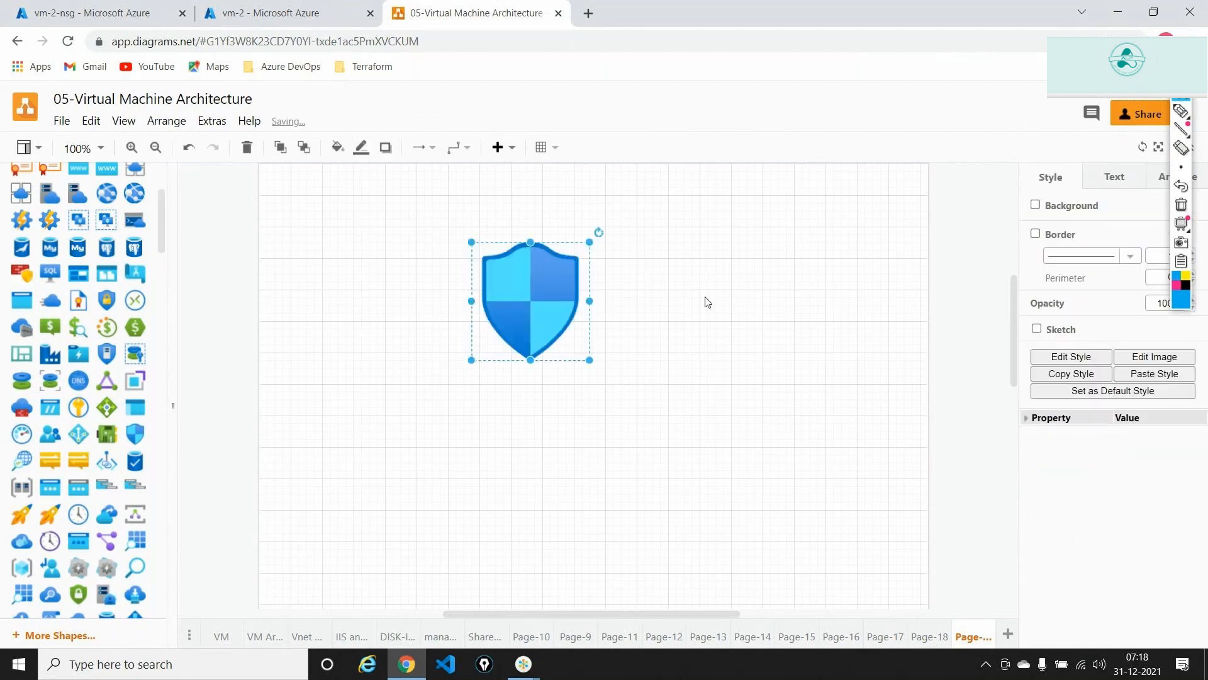
click(707, 300)
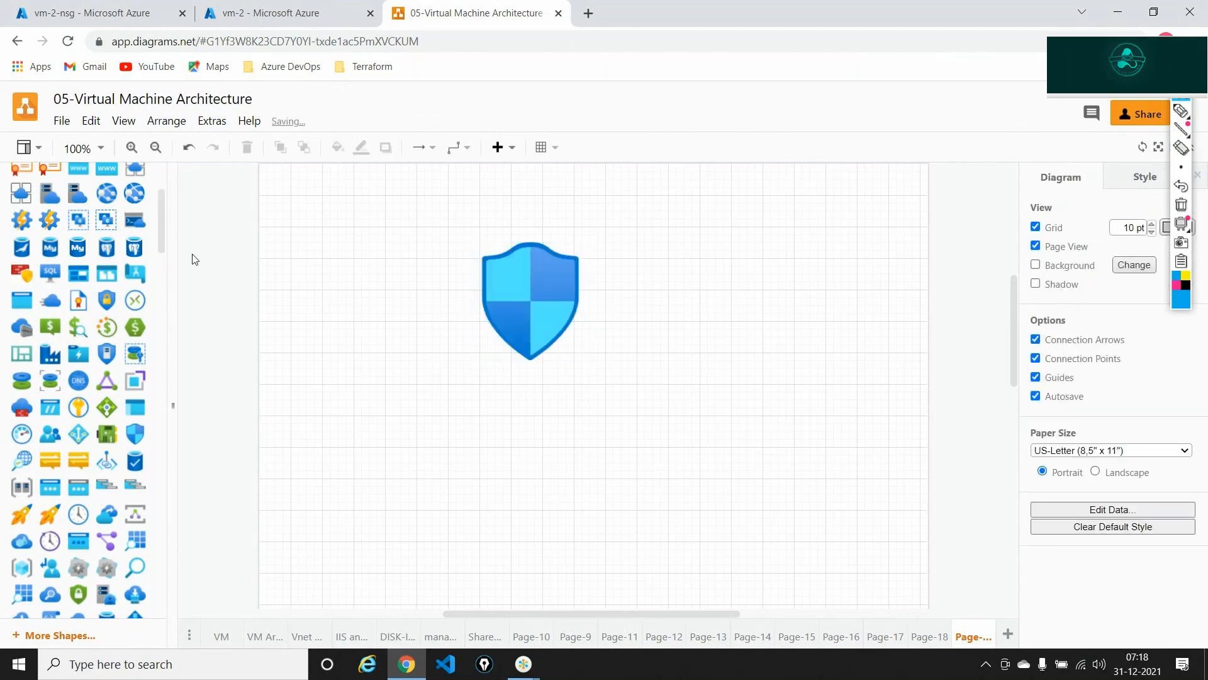
drag(110, 436, 320, 428)
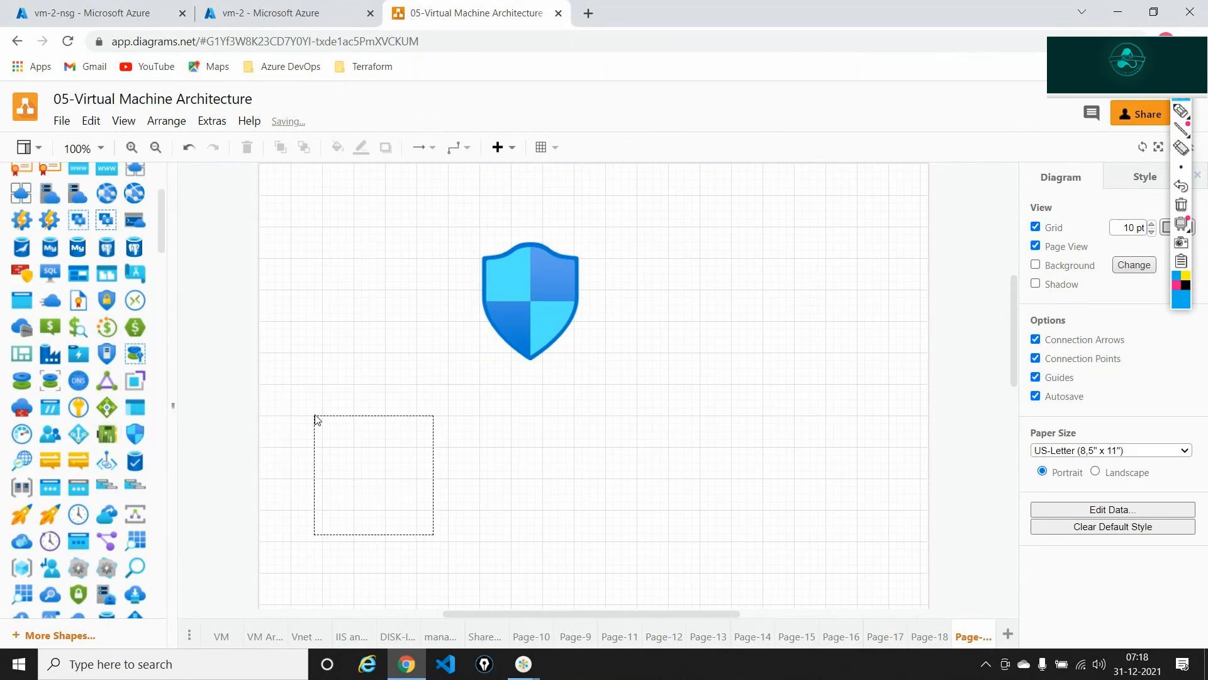
click(498, 311)
- Switch connectors to straight lines and draw an arrow from the shield to the network card
click(456, 151)
click(458, 170)
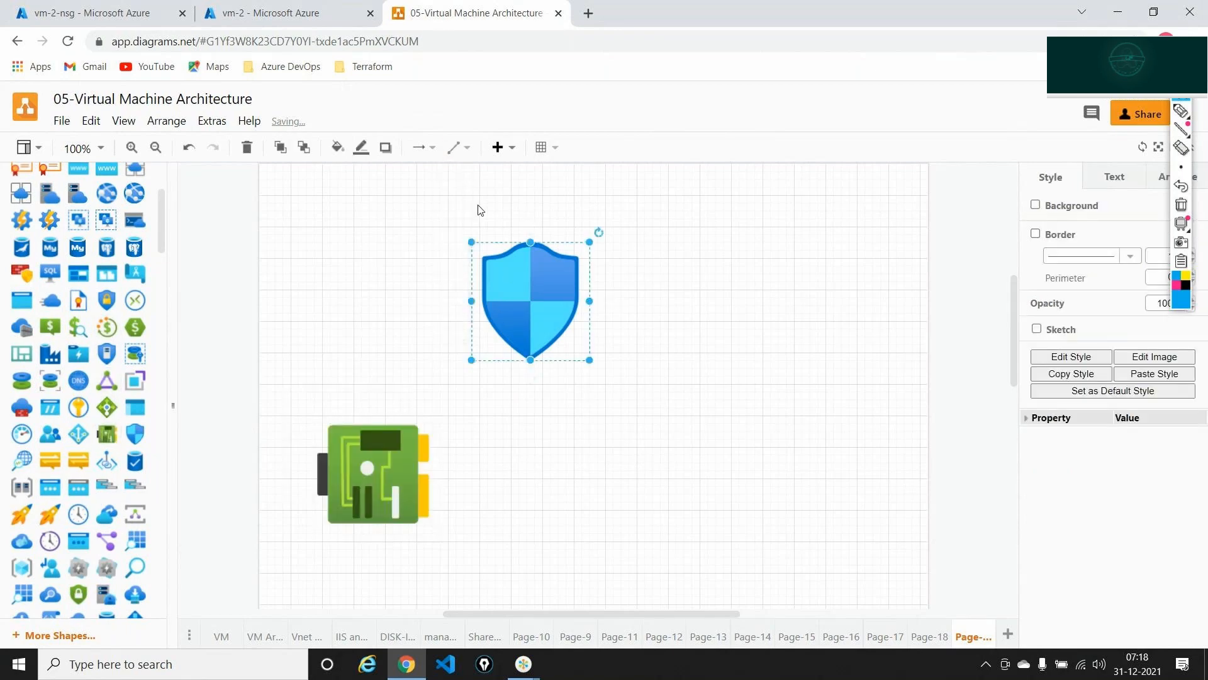
drag(454, 301, 428, 415)
click(695, 509)
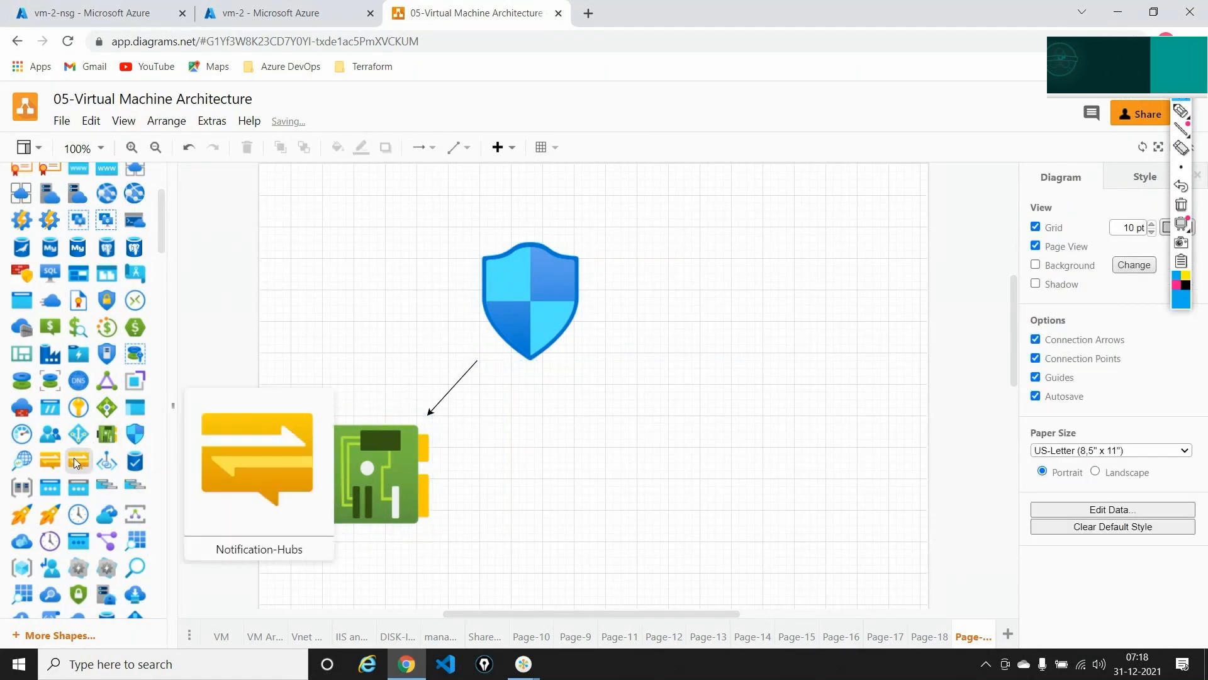
- Add a virtual network shape to the right and connect the shield to it
scroll(74, 459, down, 3)
scroll(75, 463, up, 6)
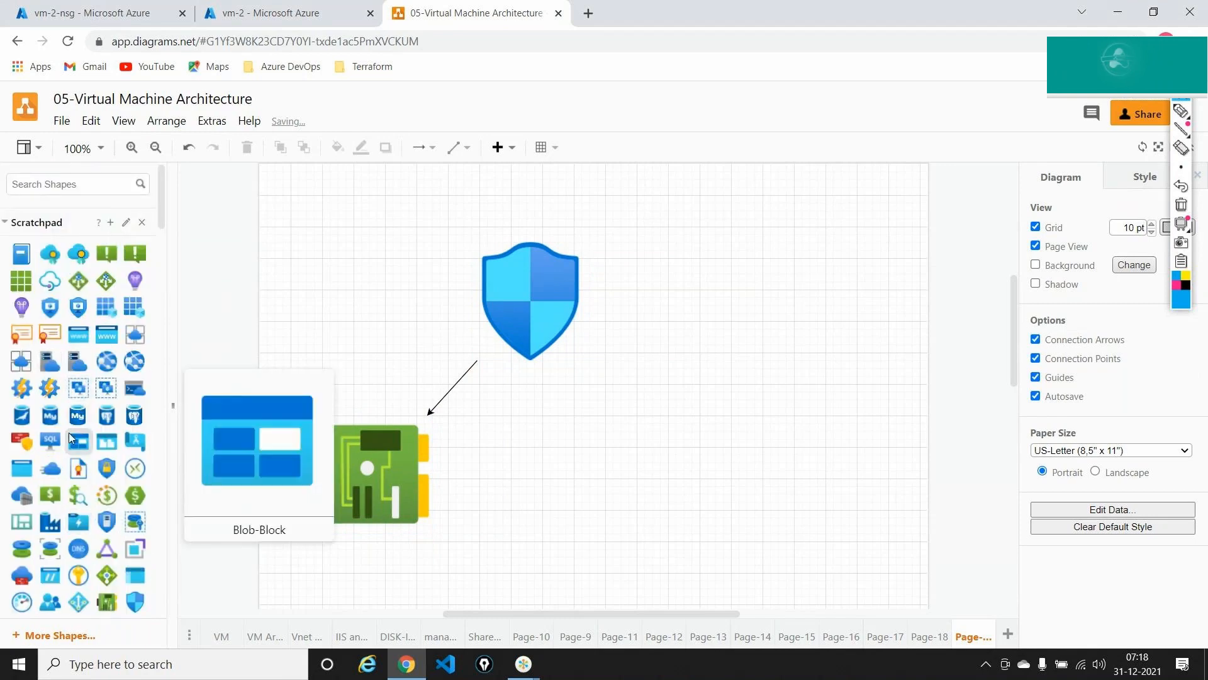
scroll(71, 434, down, 5)
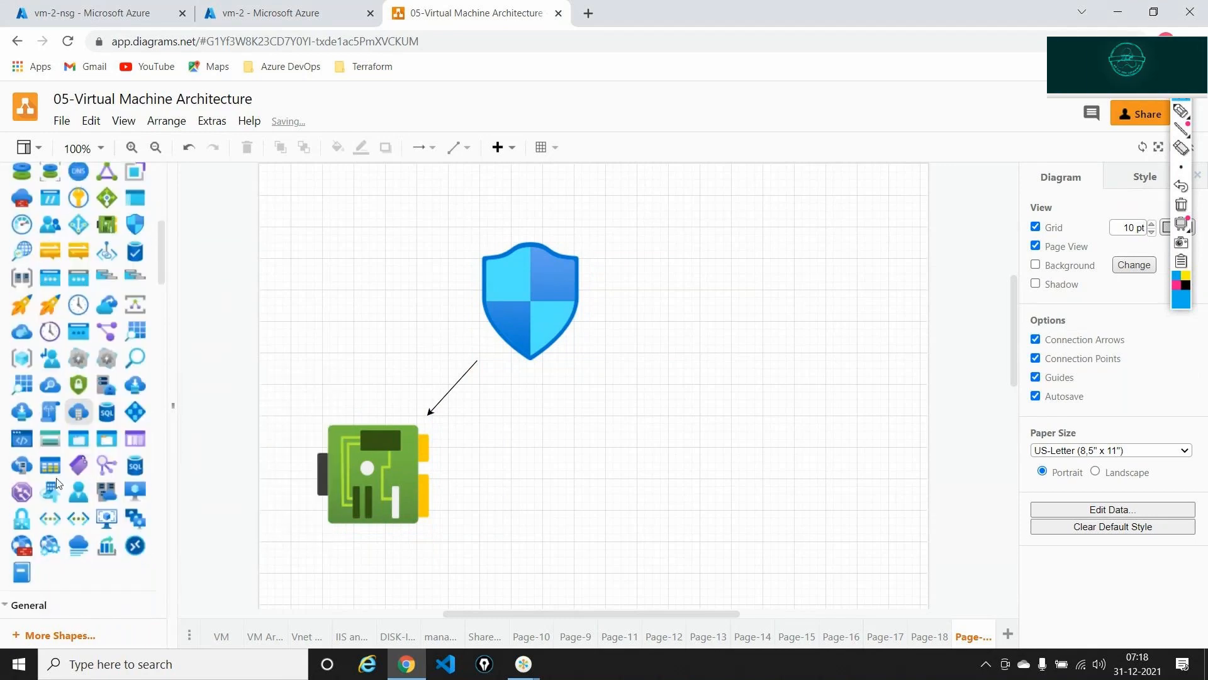
drag(49, 518, 641, 395)
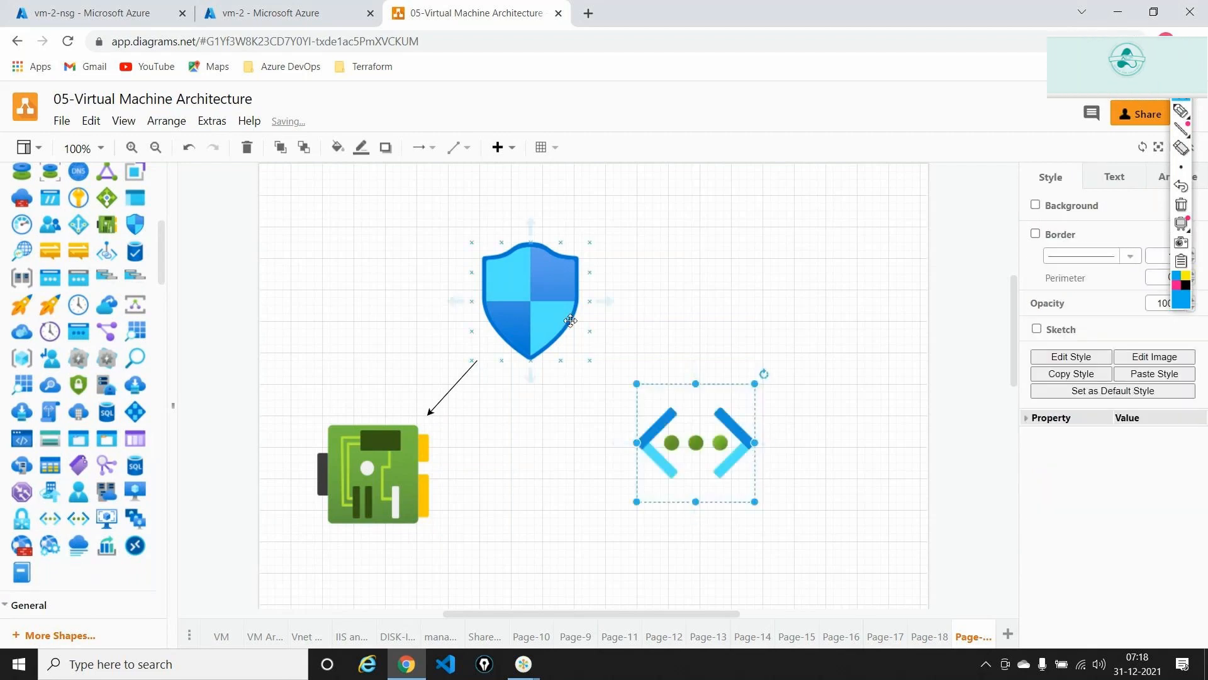
drag(592, 318, 640, 486)
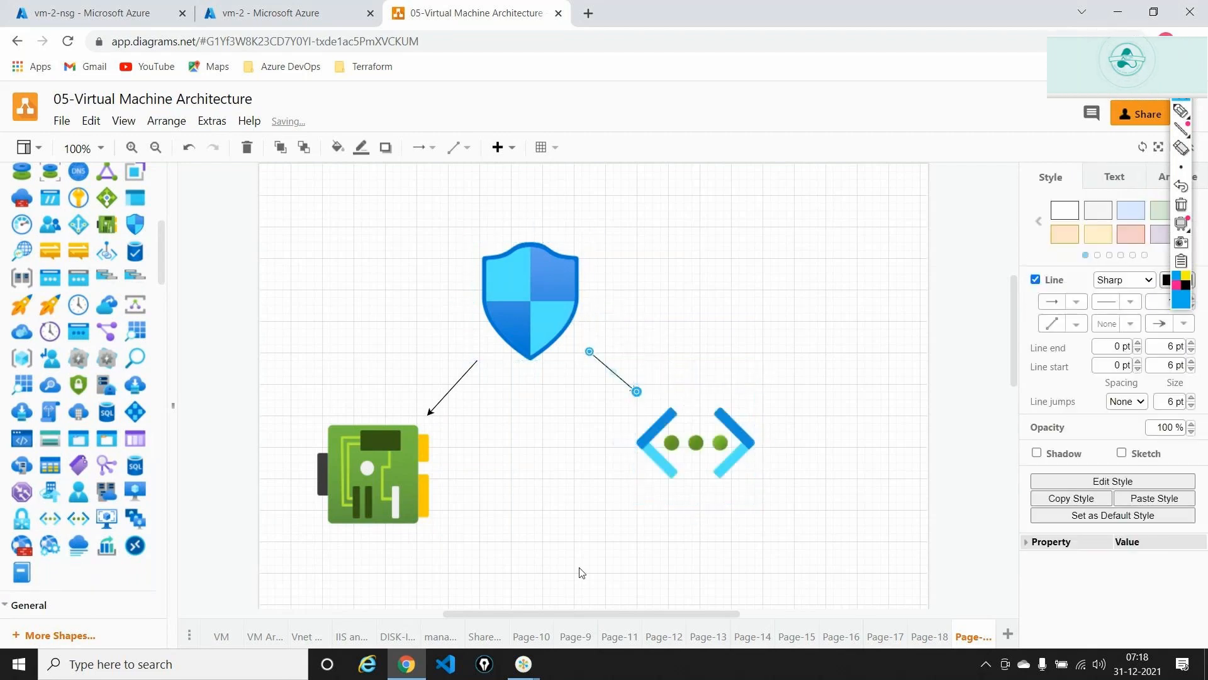
click(547, 393)
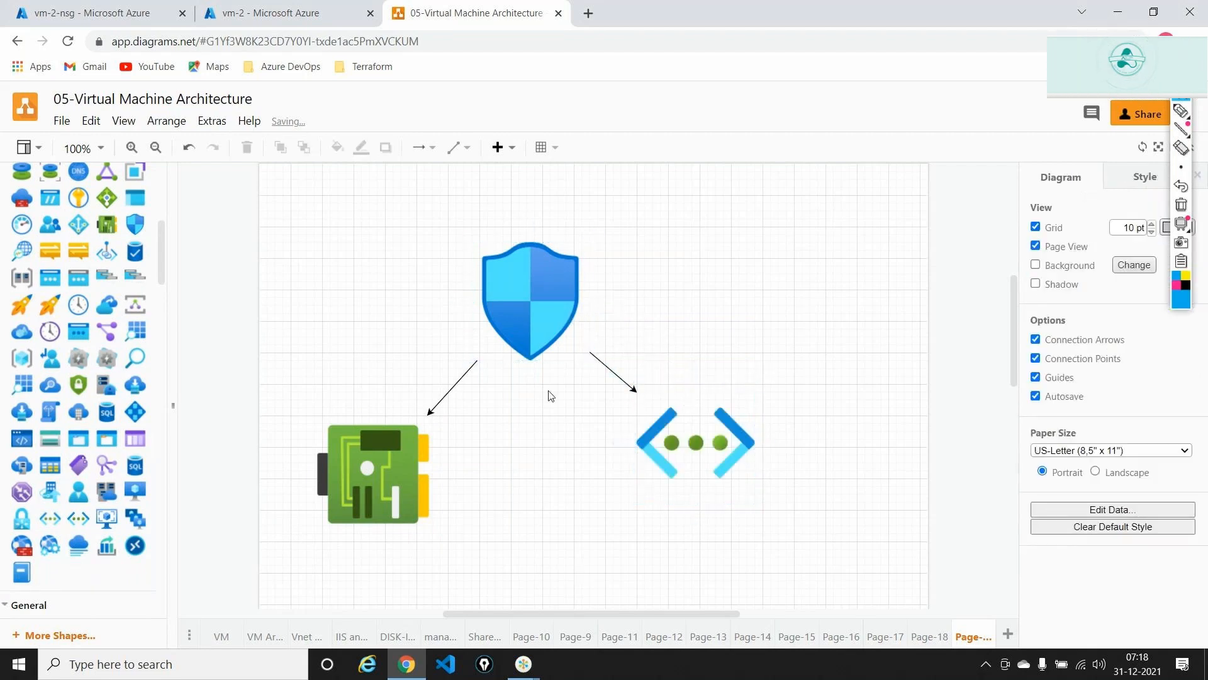
click(45, 7)
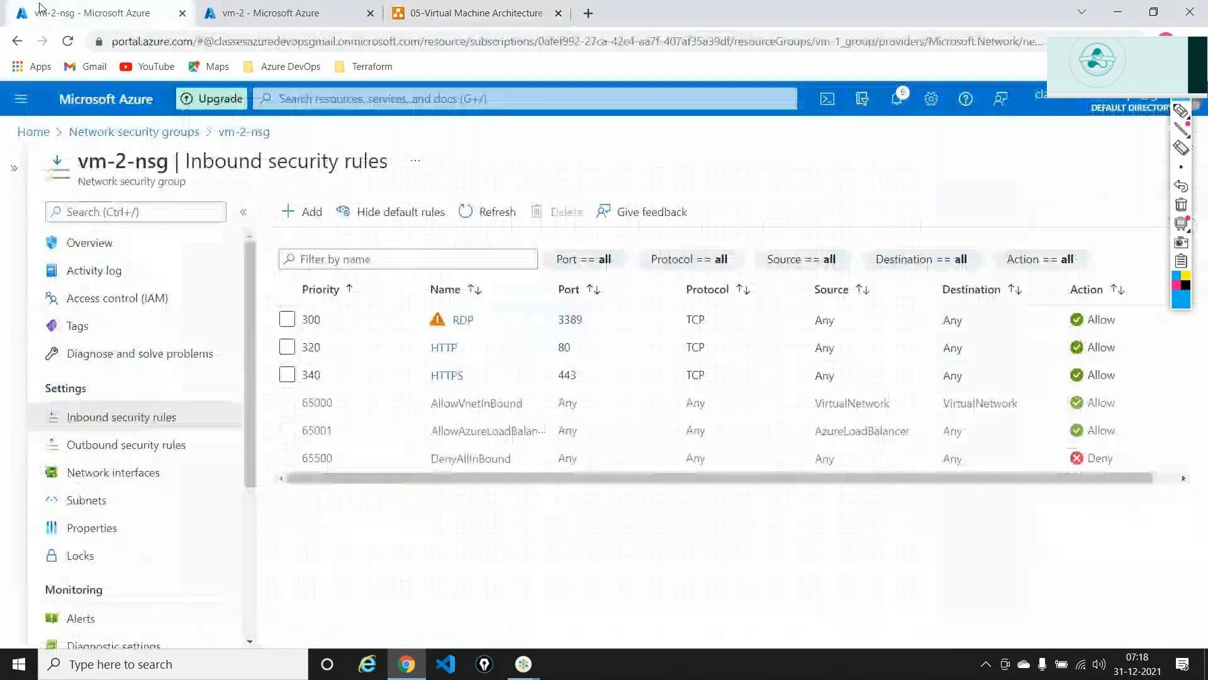
- Associate vm-2-nsg with the default subnet of vm-1_group-vnet from its Subnets page
click(120, 473)
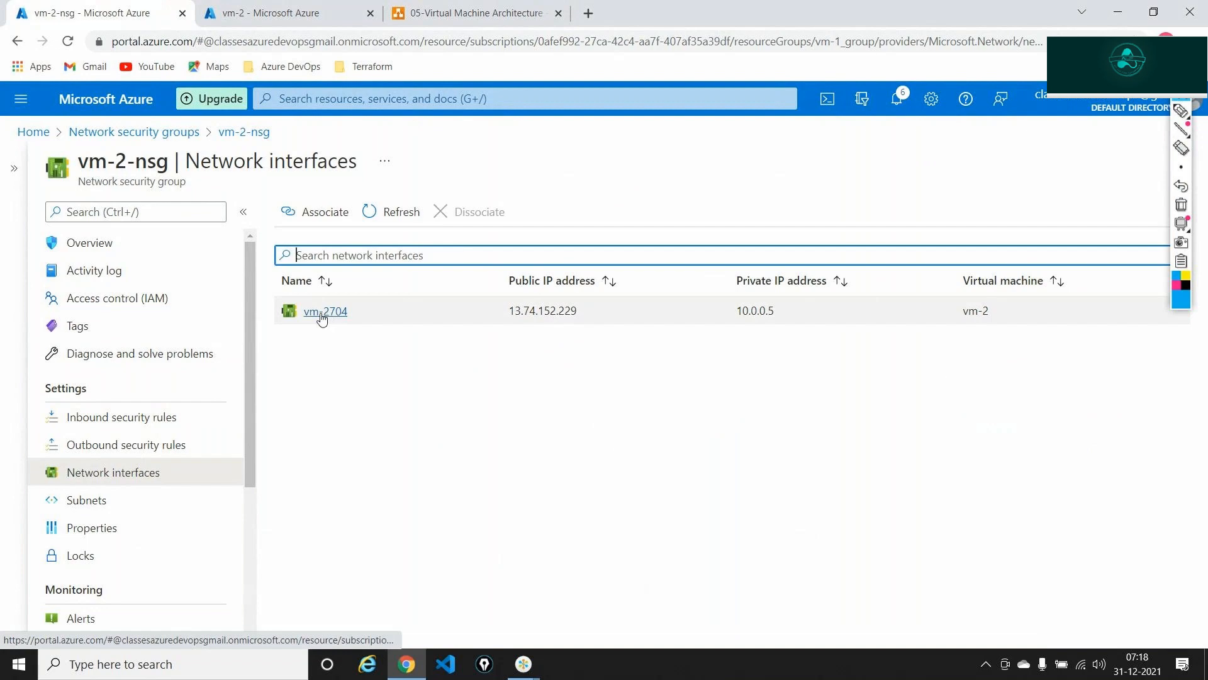
click(78, 502)
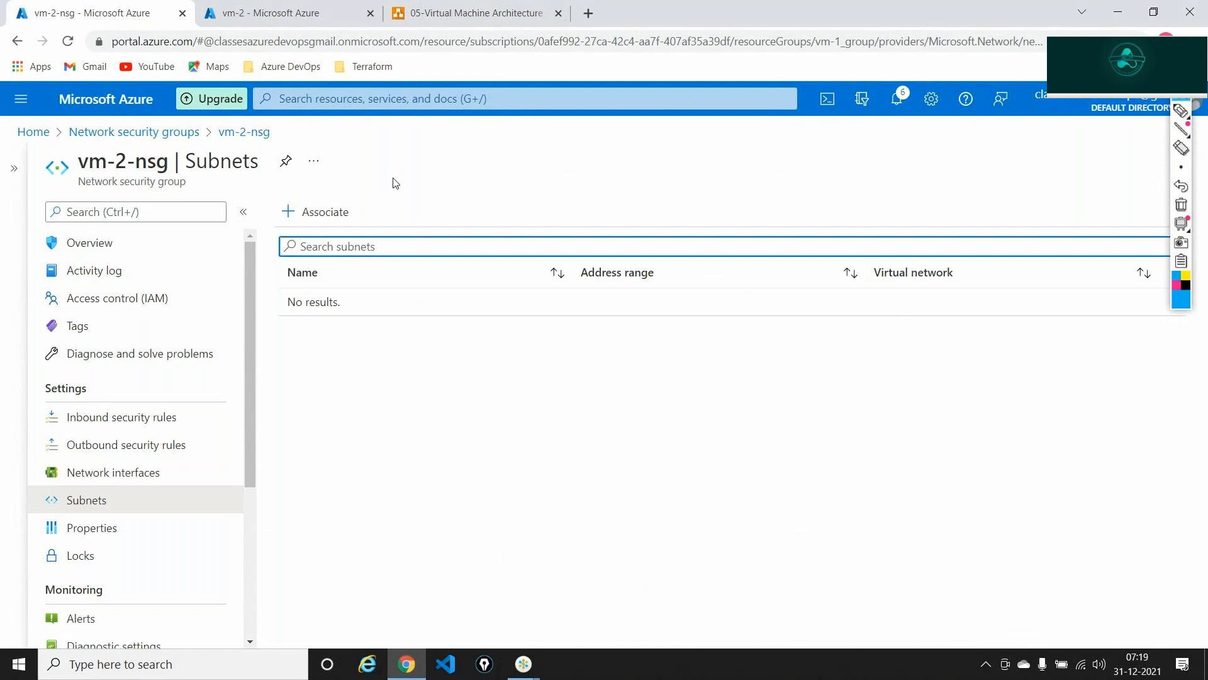
click(340, 216)
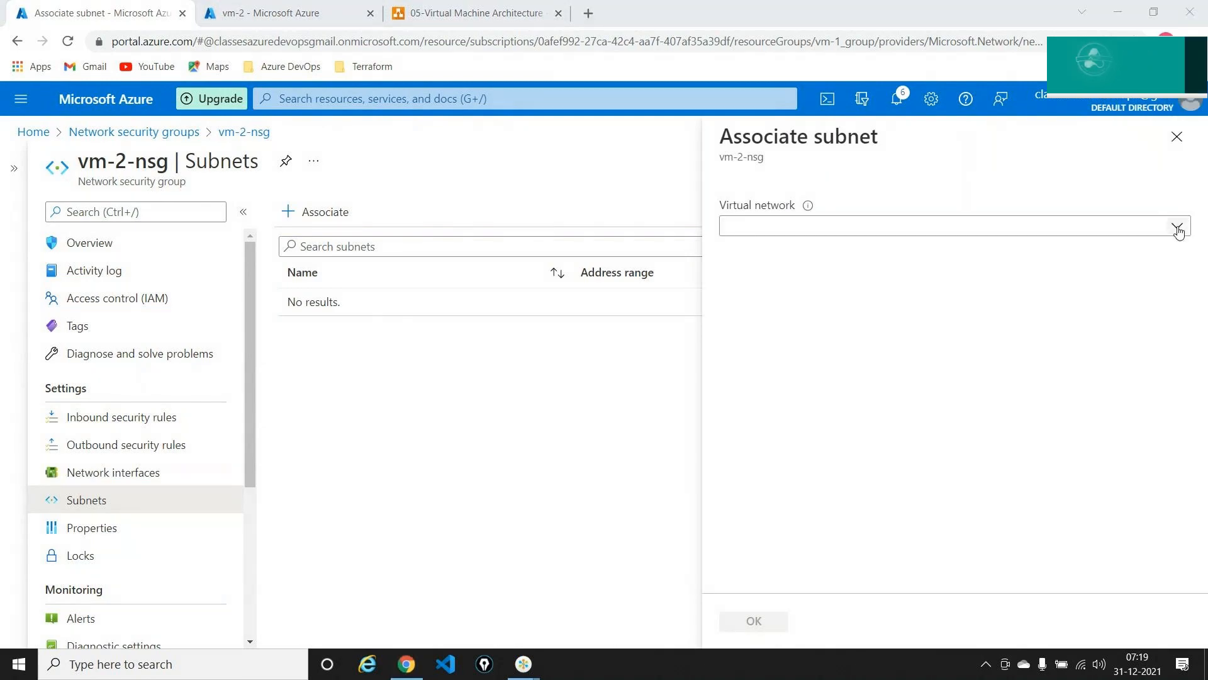
click(1178, 232)
click(848, 310)
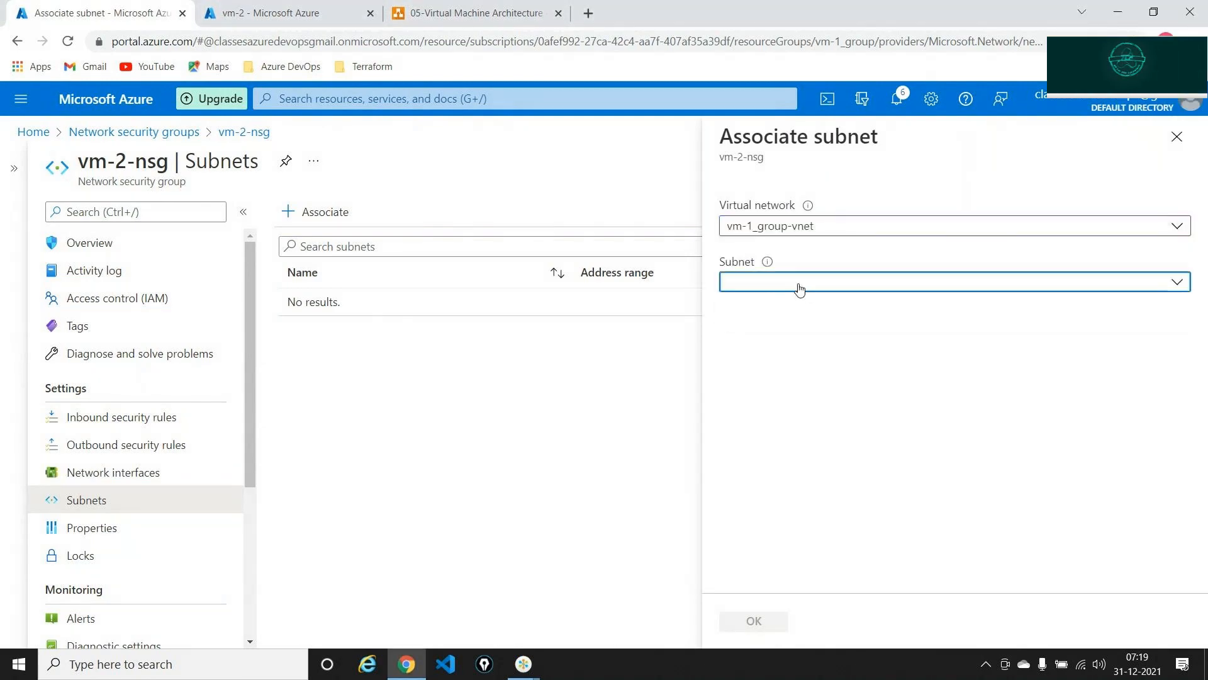
click(800, 289)
click(749, 369)
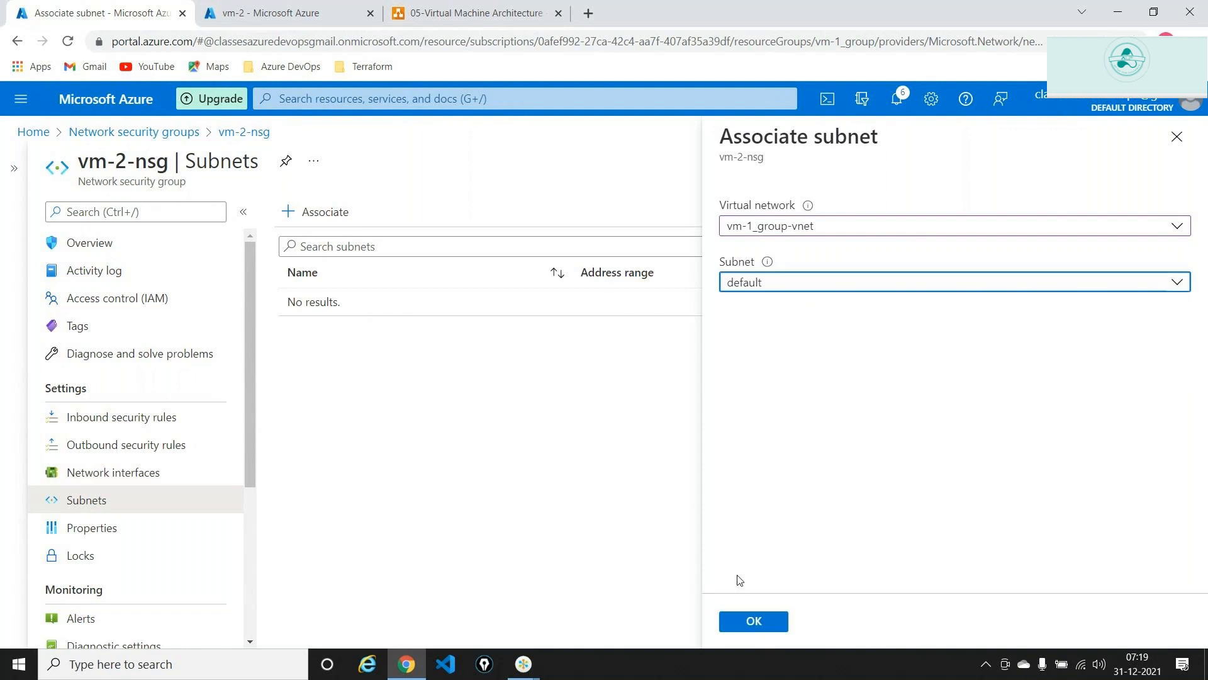
click(755, 622)
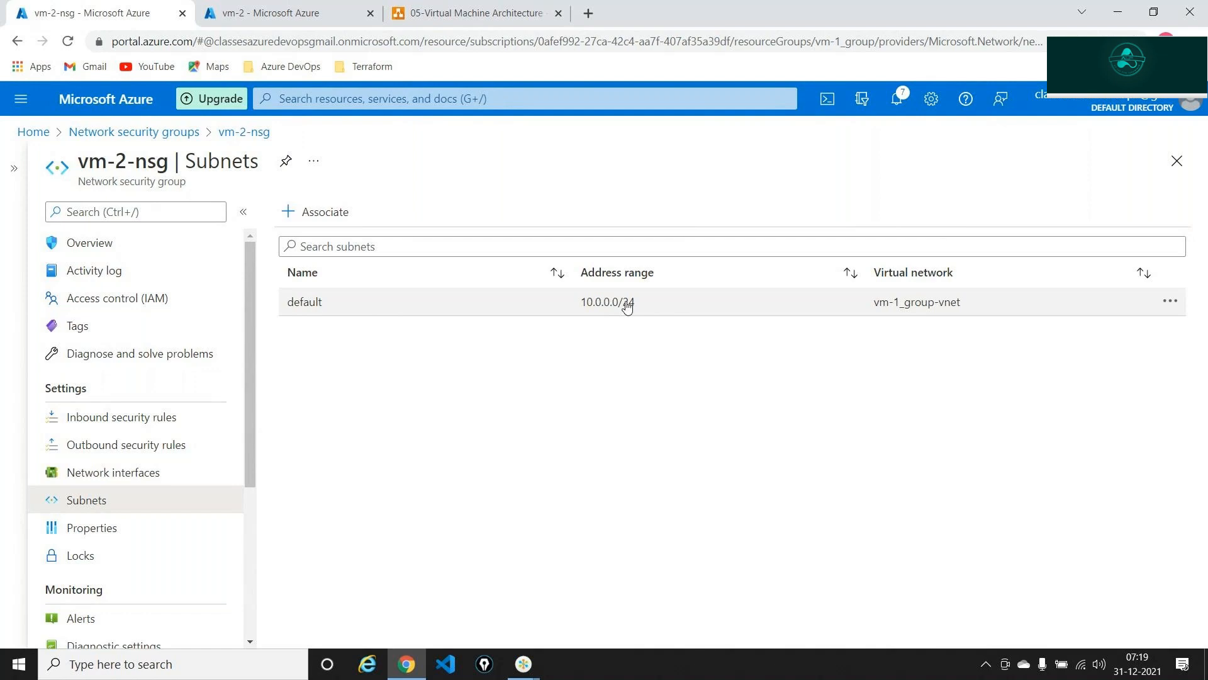
key(alt+Tab)
key(alt+Tab)
key(alt+Tab)
key(alt+Tab)
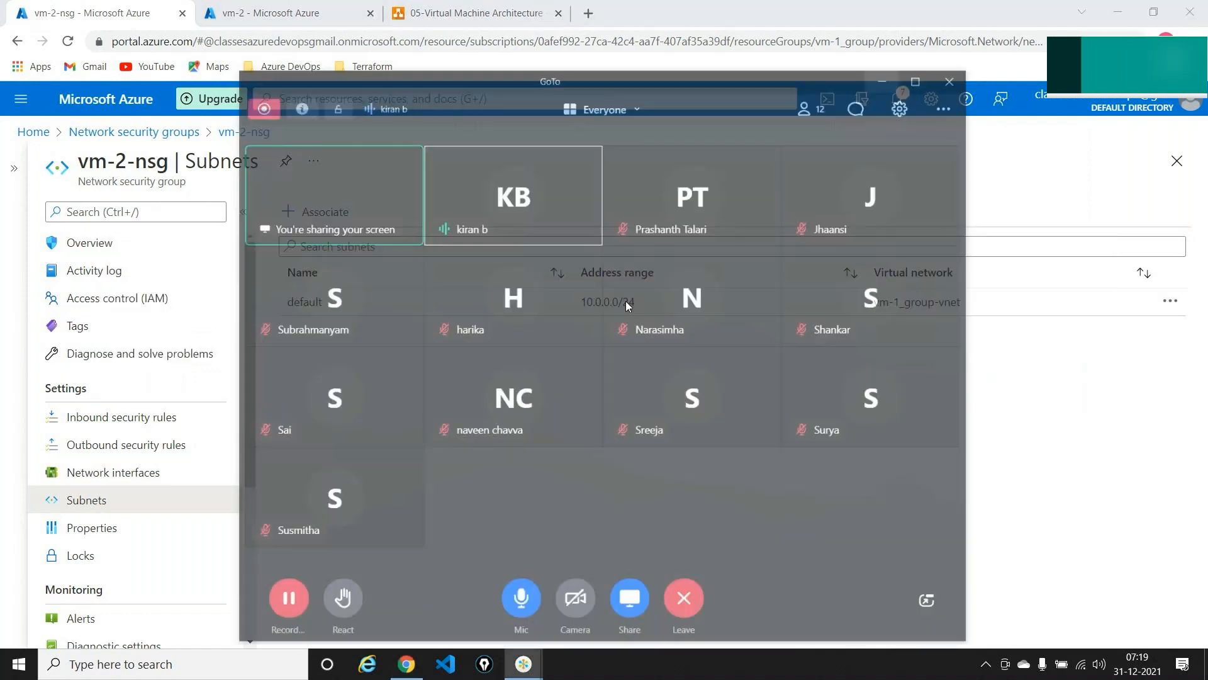
key(alt+Tab)
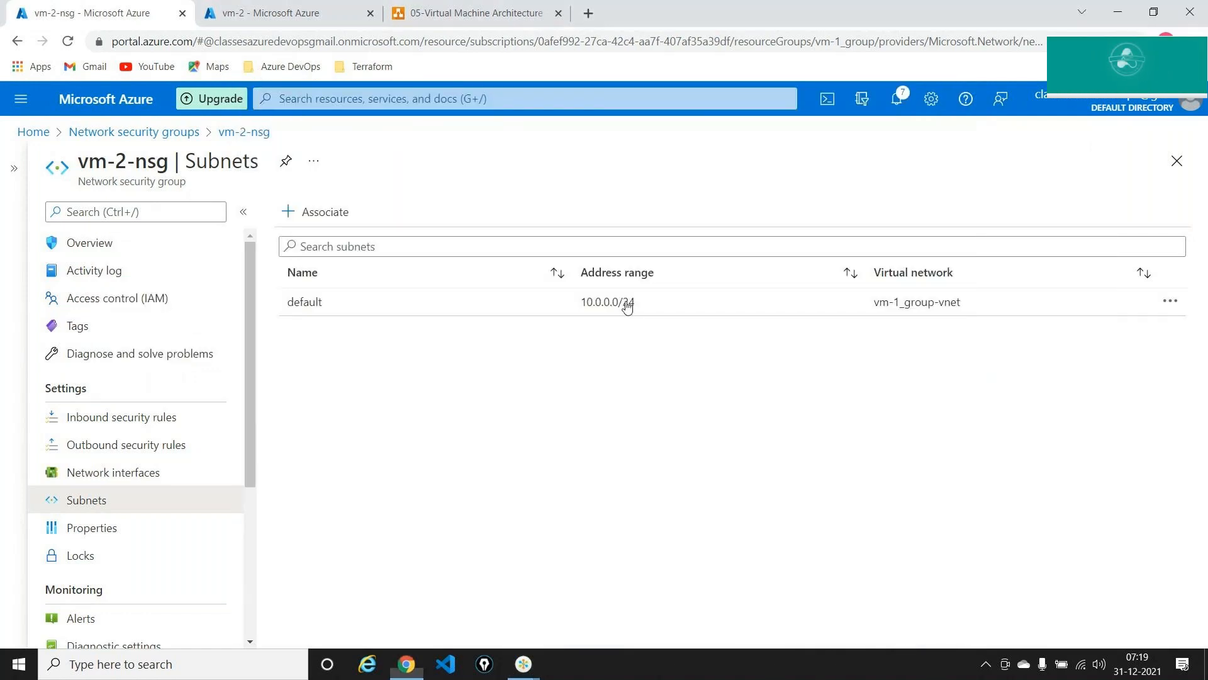
key(alt+Tab)
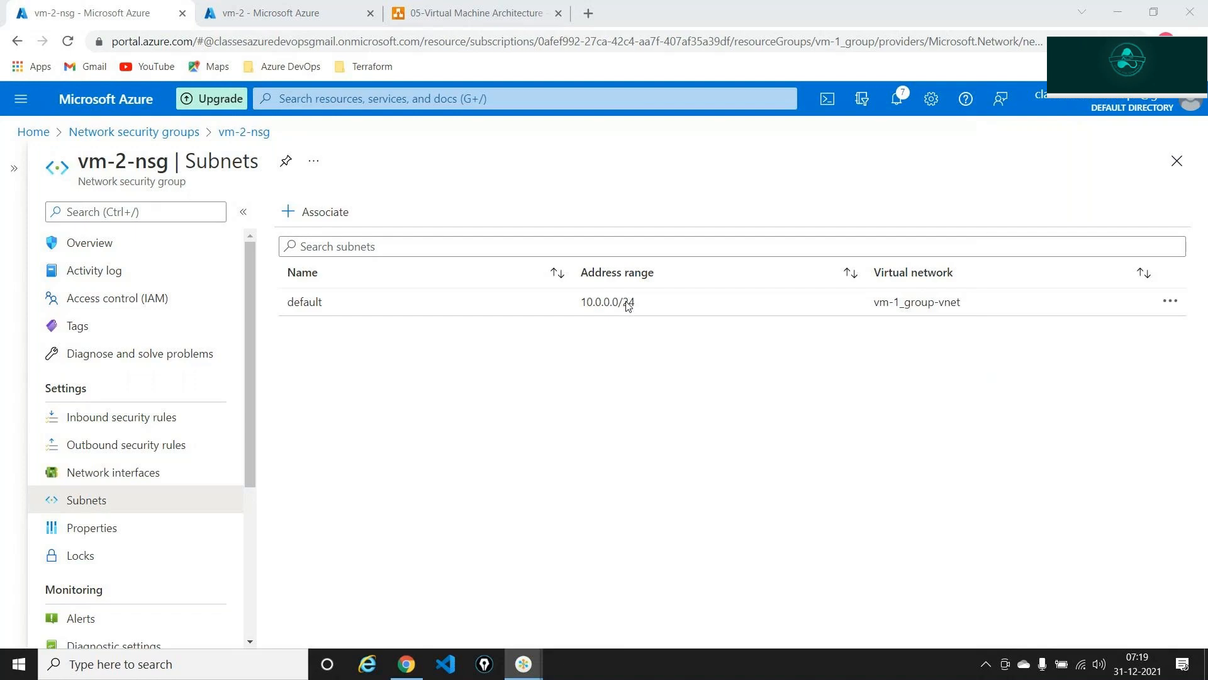
click(628, 305)
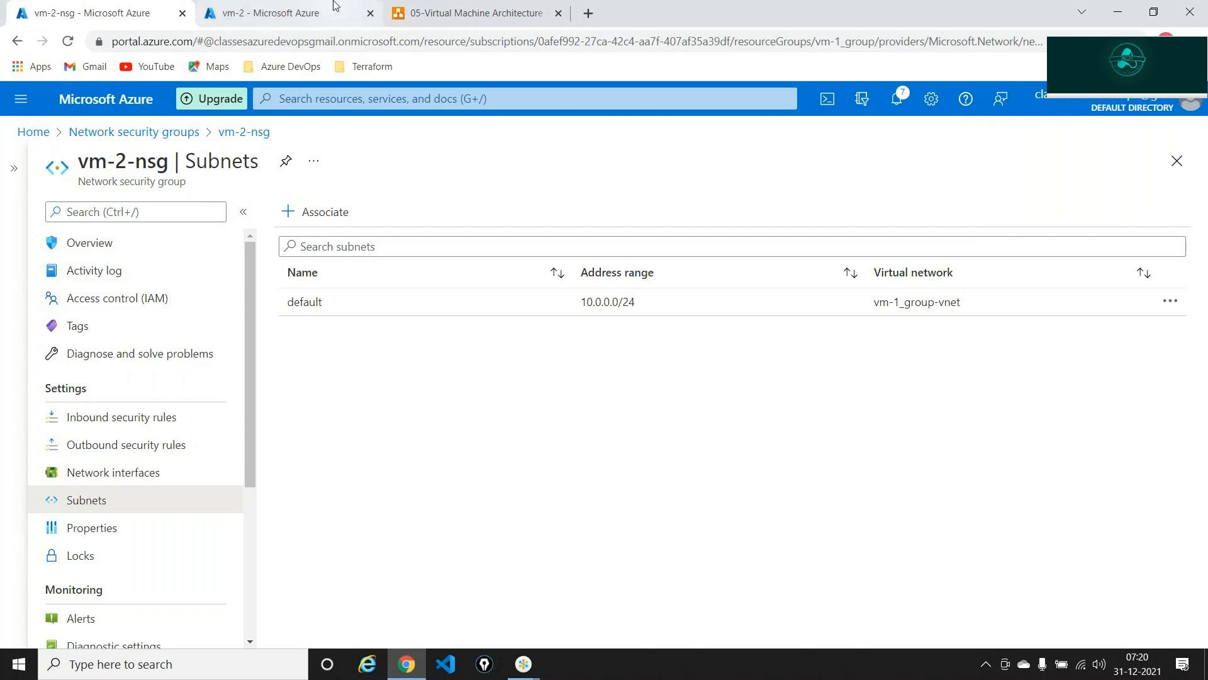
click(435, 7)
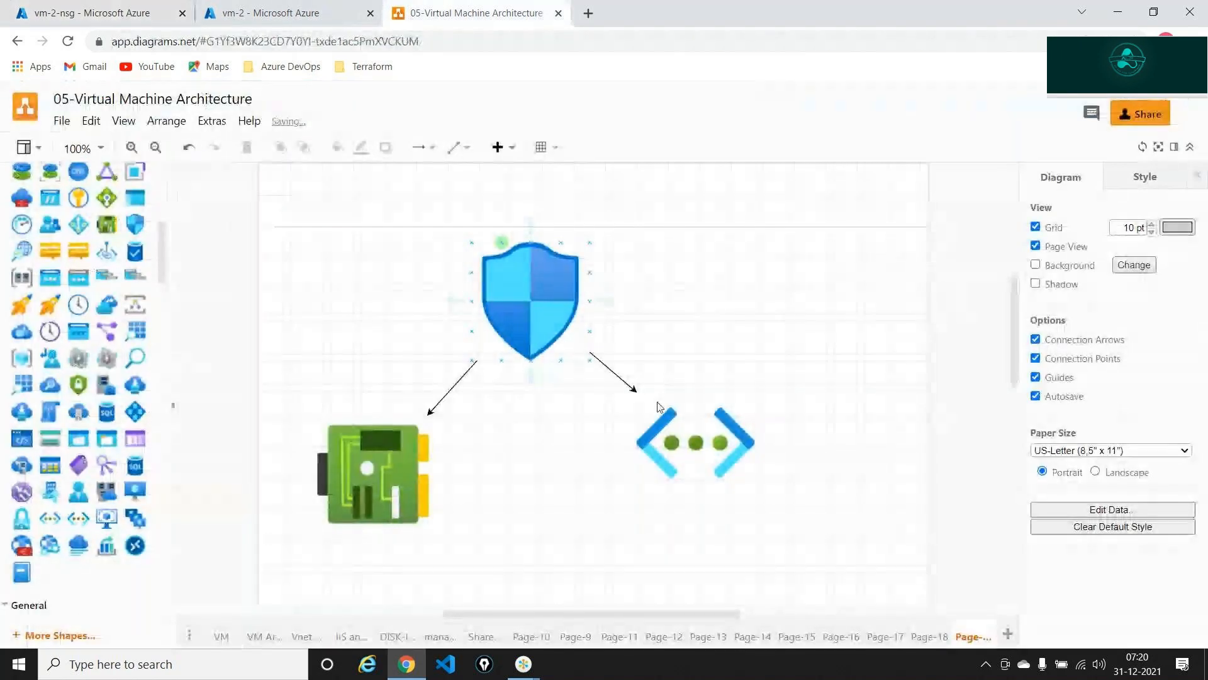
- Add a virtual machine icon below the virtual network icon
click(717, 440)
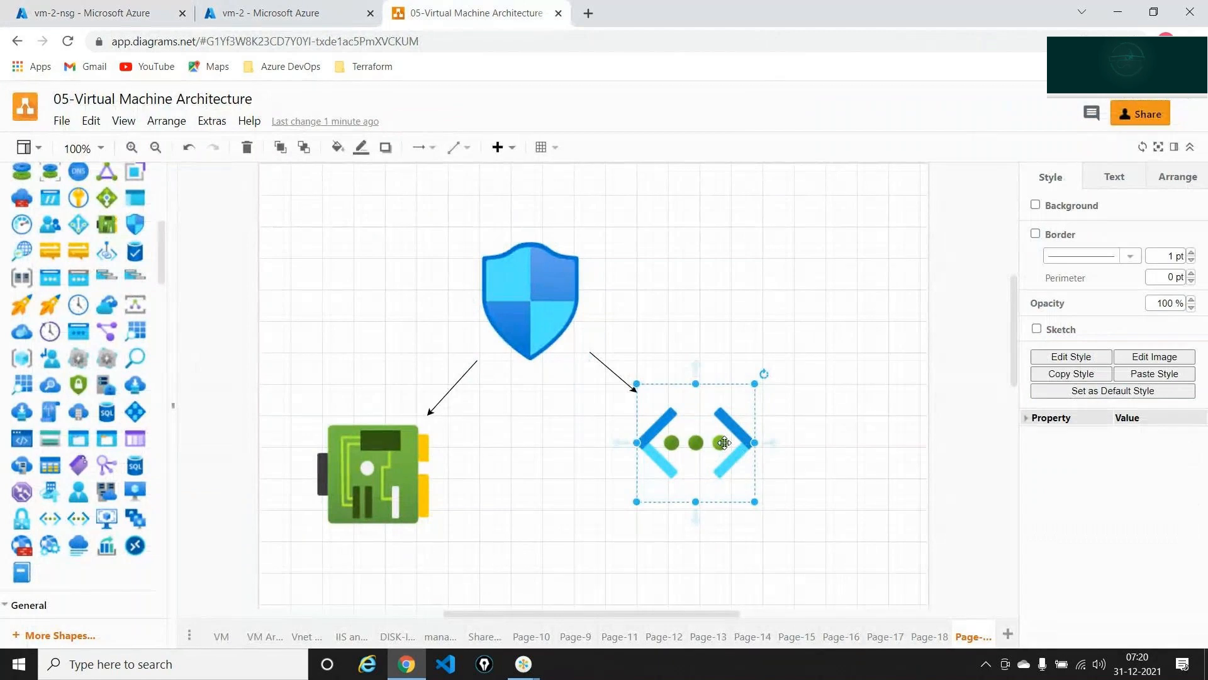
click(548, 274)
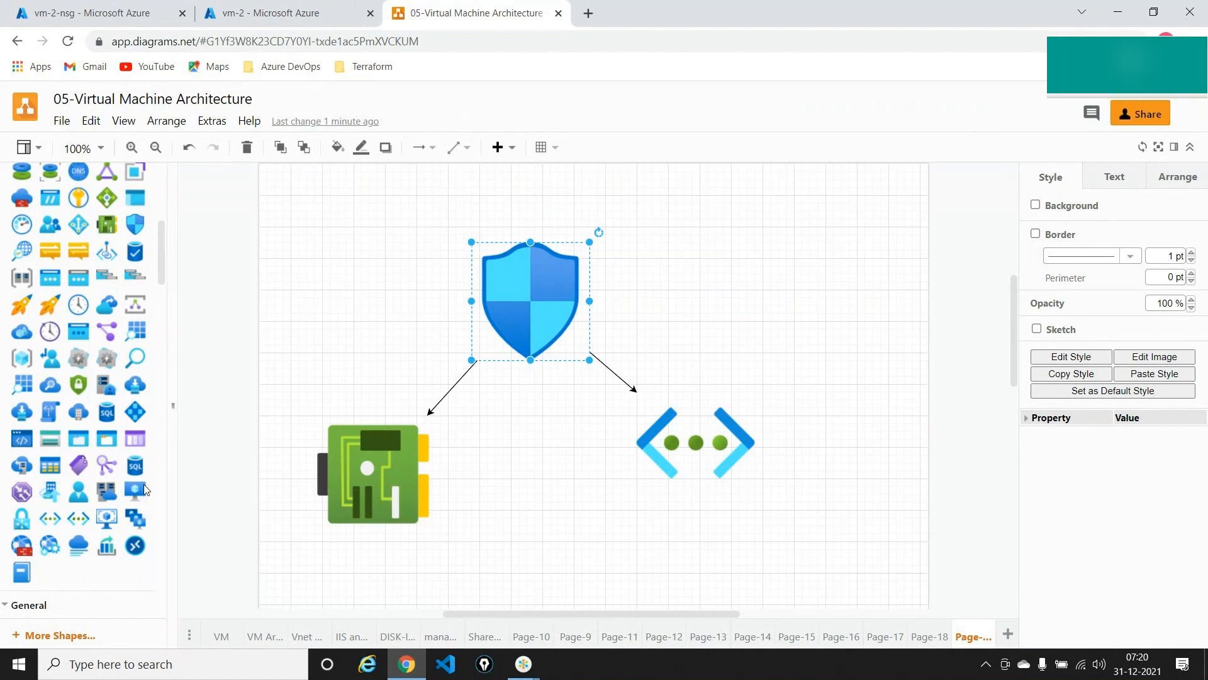
drag(144, 489, 654, 530)
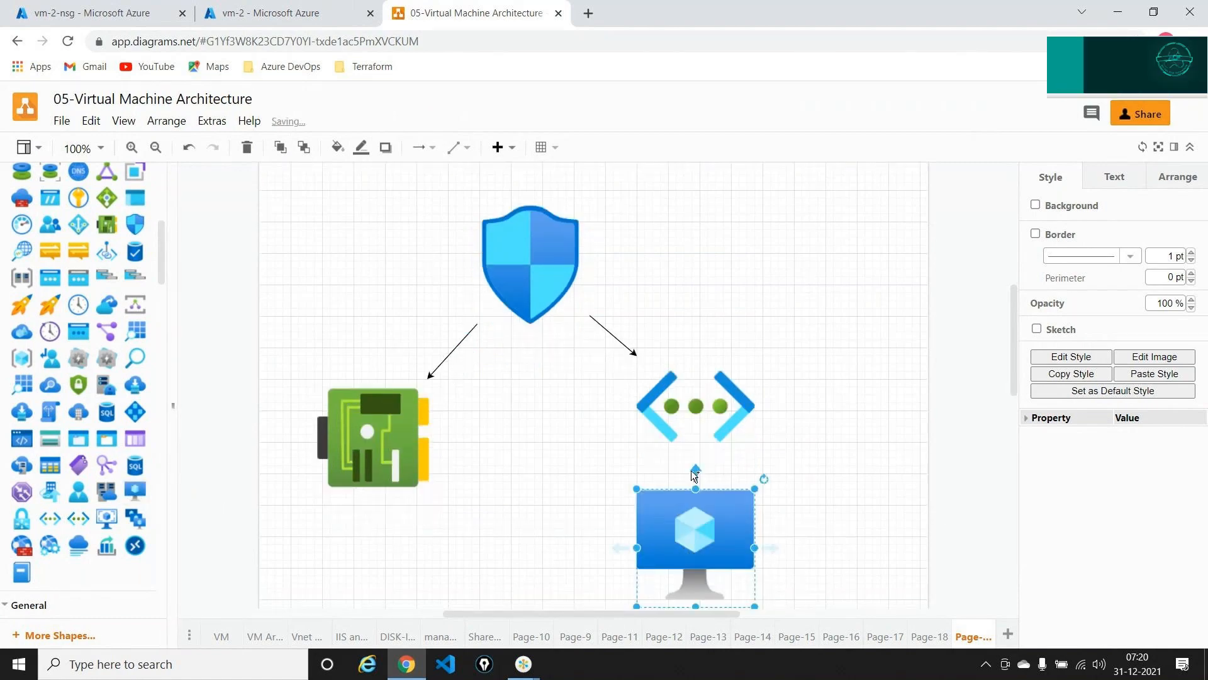
click(695, 408)
- Check the vm-2-nsg subnets page again, then return to the diagram
click(75, 5)
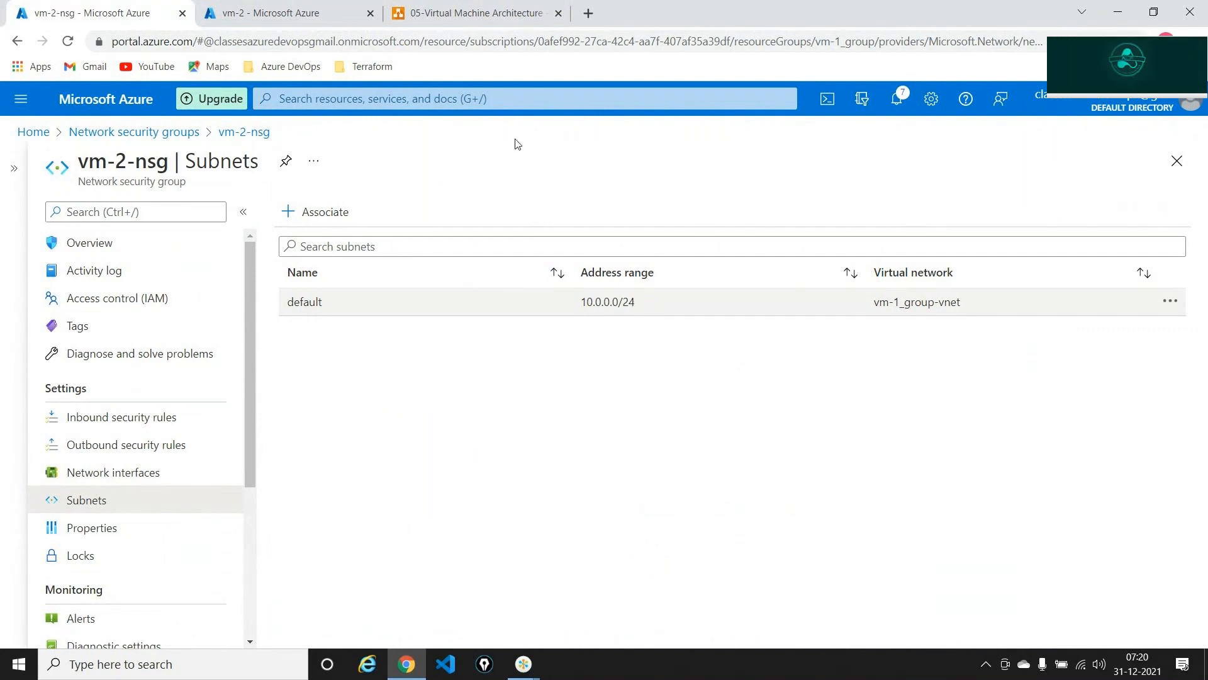
click(448, 26)
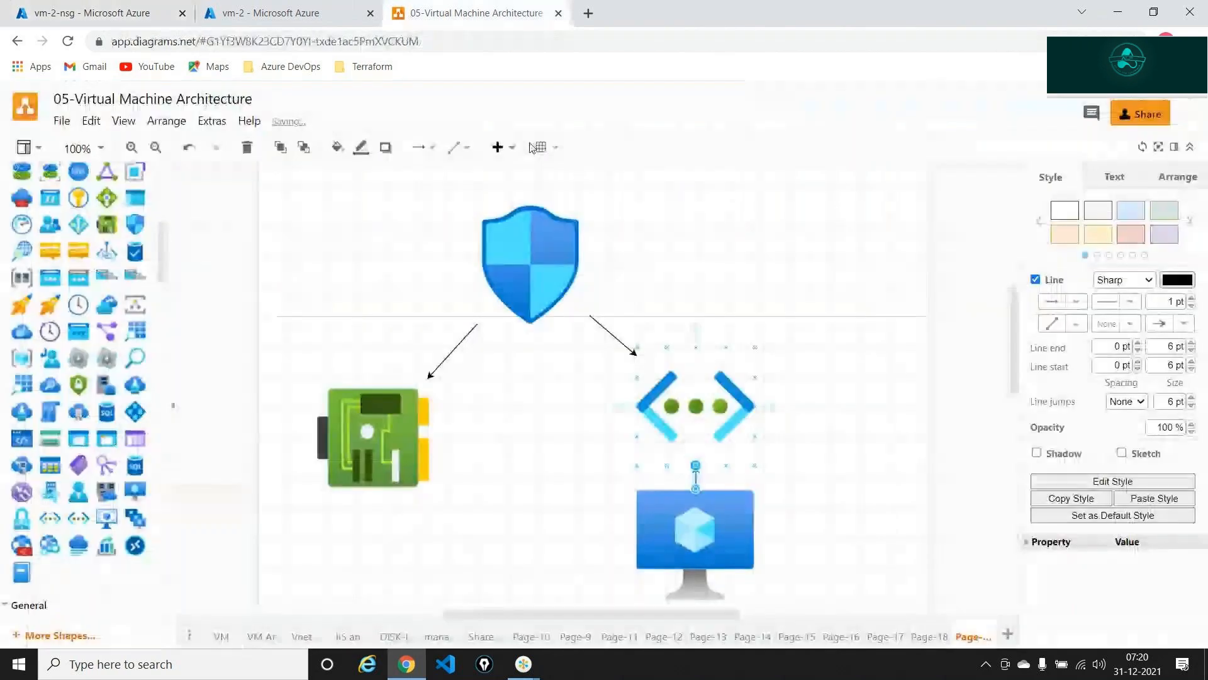
click(719, 399)
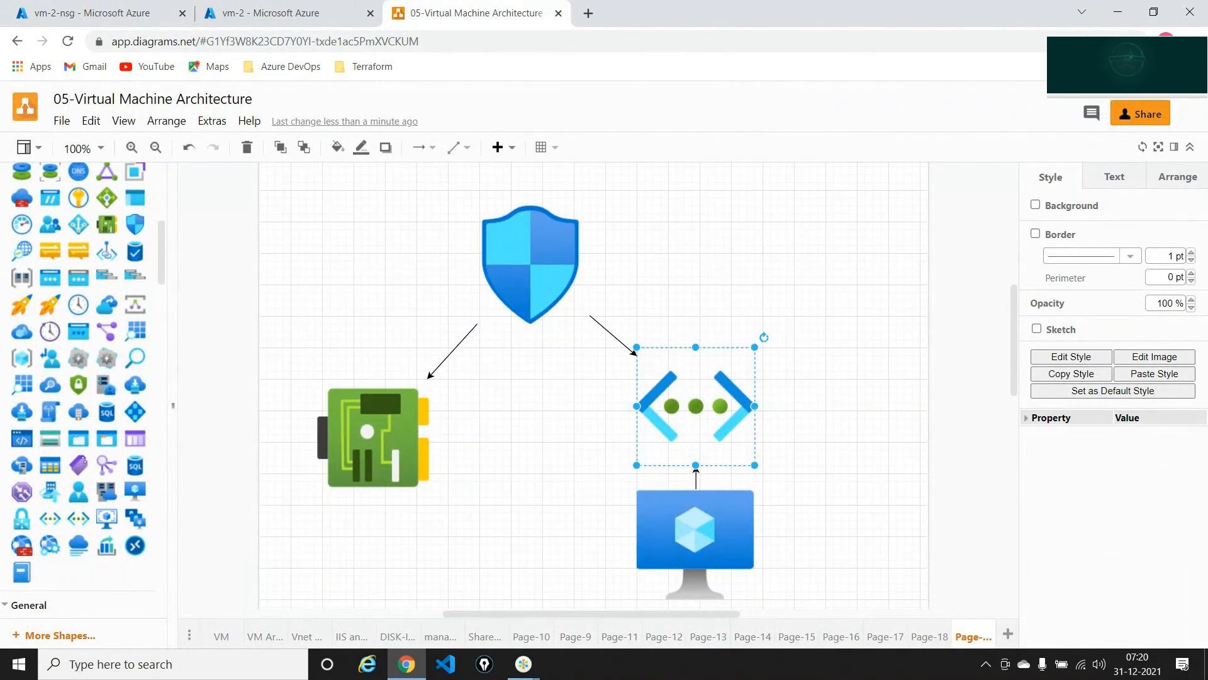
- Circle the shield icon with the screen highlighter, then erase the ink
click(1182, 58)
click(1182, 111)
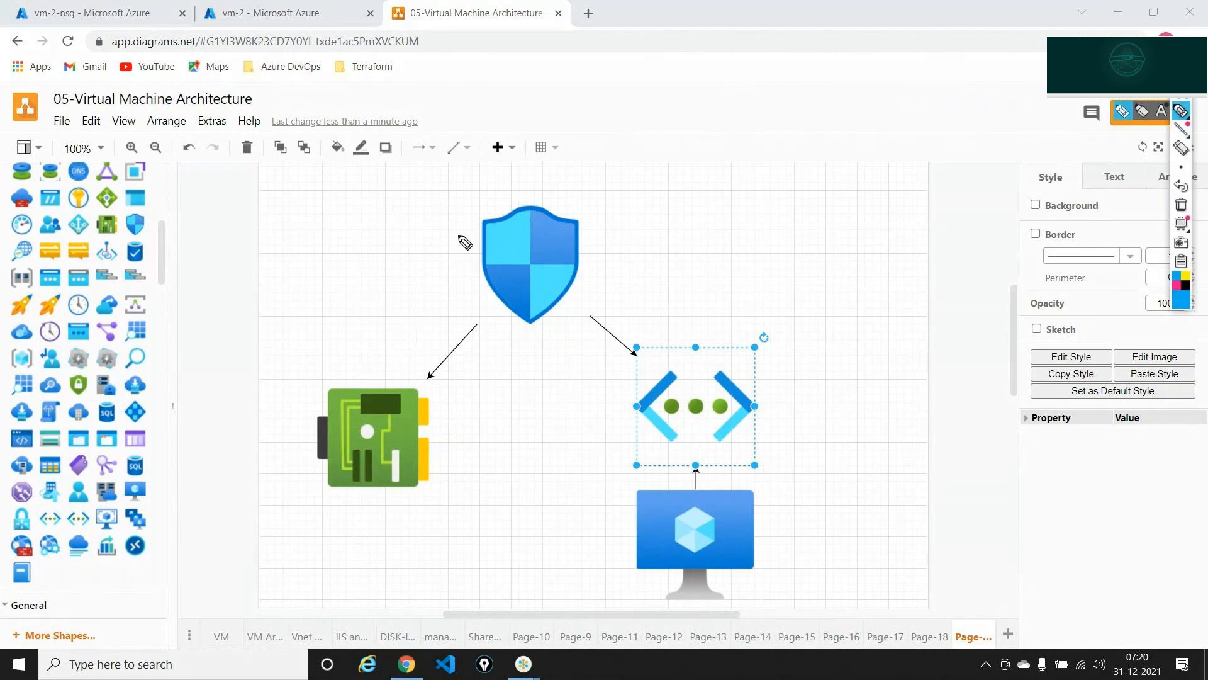
mouse_move(475, 214)
mouse_down()
mouse_move(499, 331)
mouse_move(599, 323)
mouse_move(495, 183)
mouse_up()
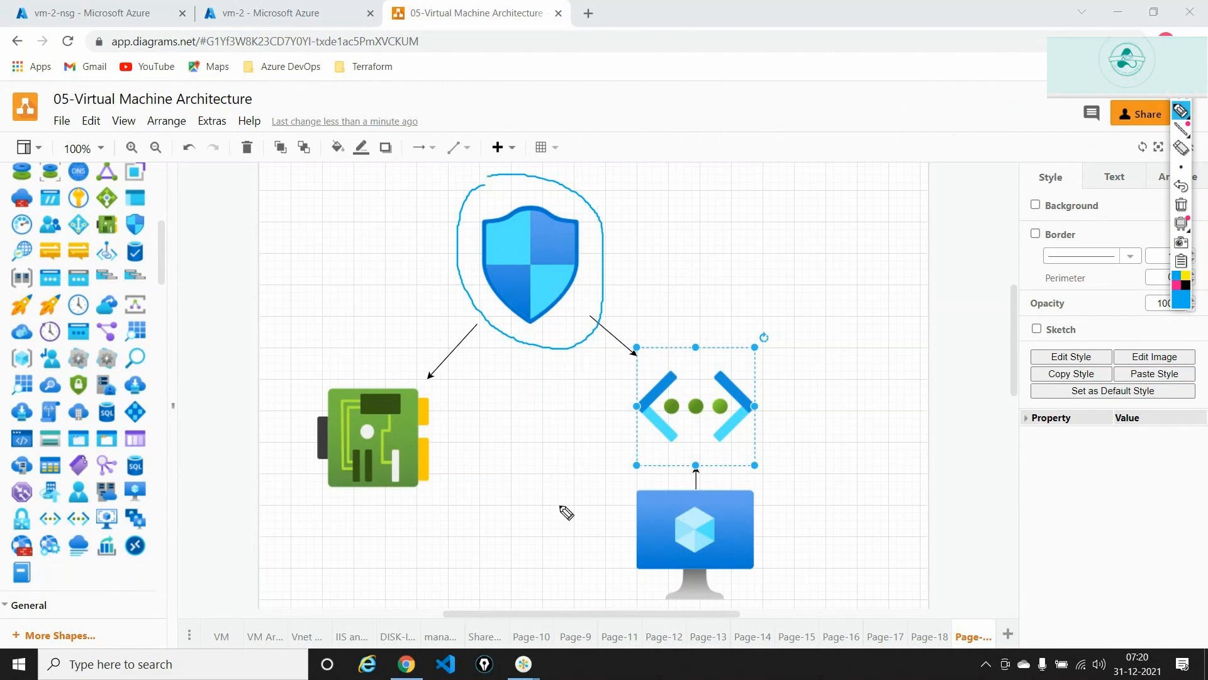
click(1181, 206)
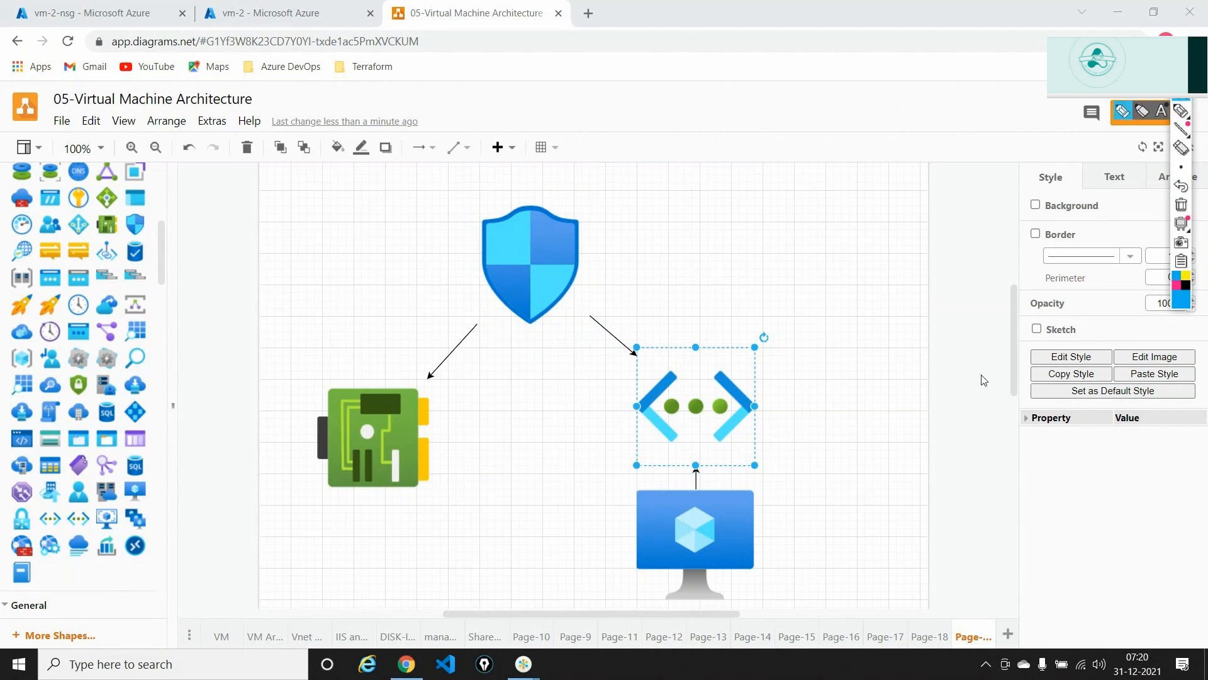
- Duplicate the VM icon below the network card and connect the card down to it
click(704, 515)
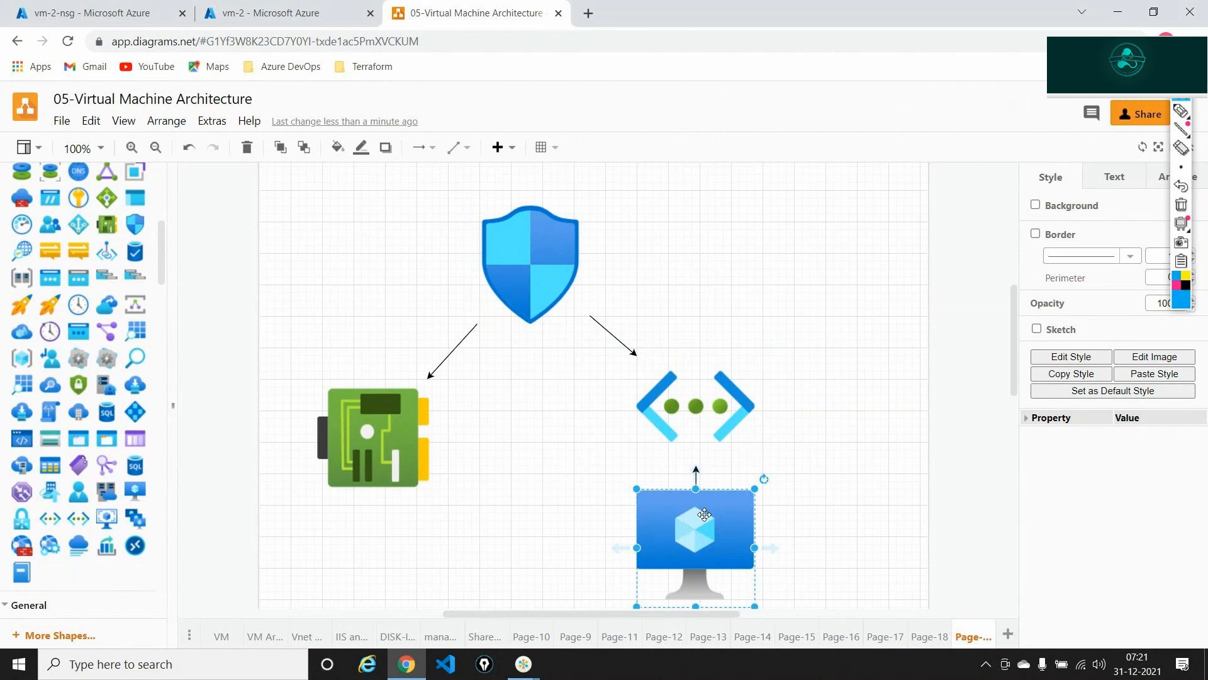
key(ctrl+v)
drag(704, 514, 359, 540)
click(511, 277)
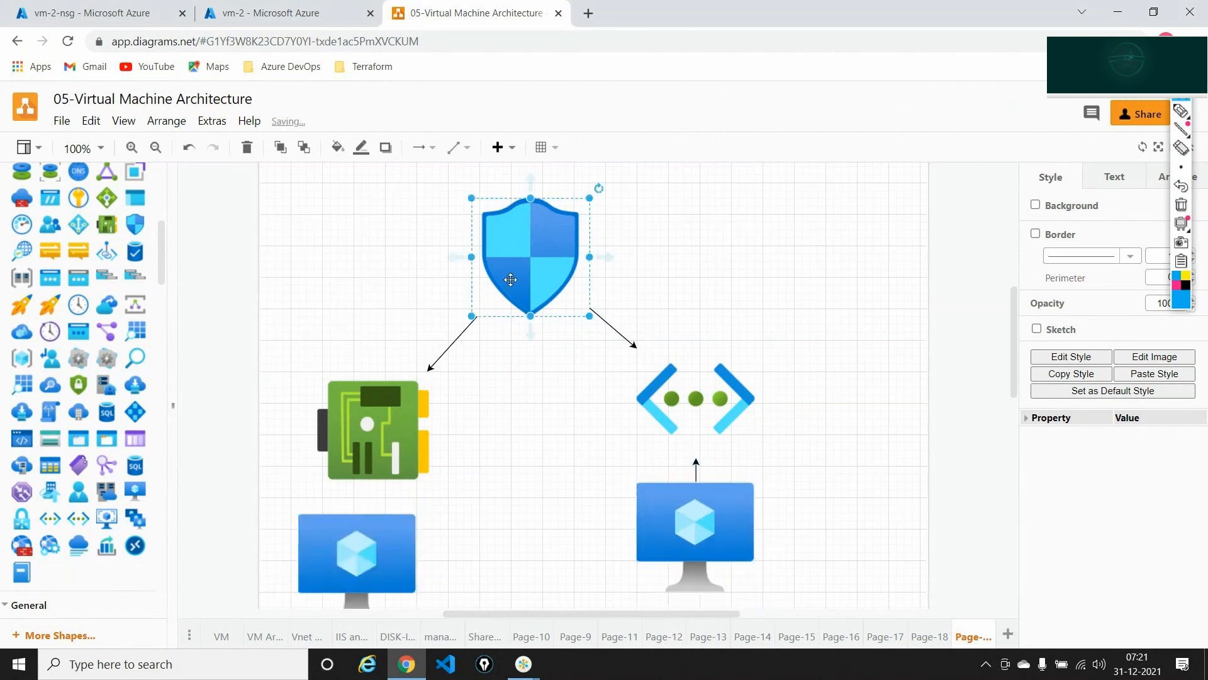
click(400, 476)
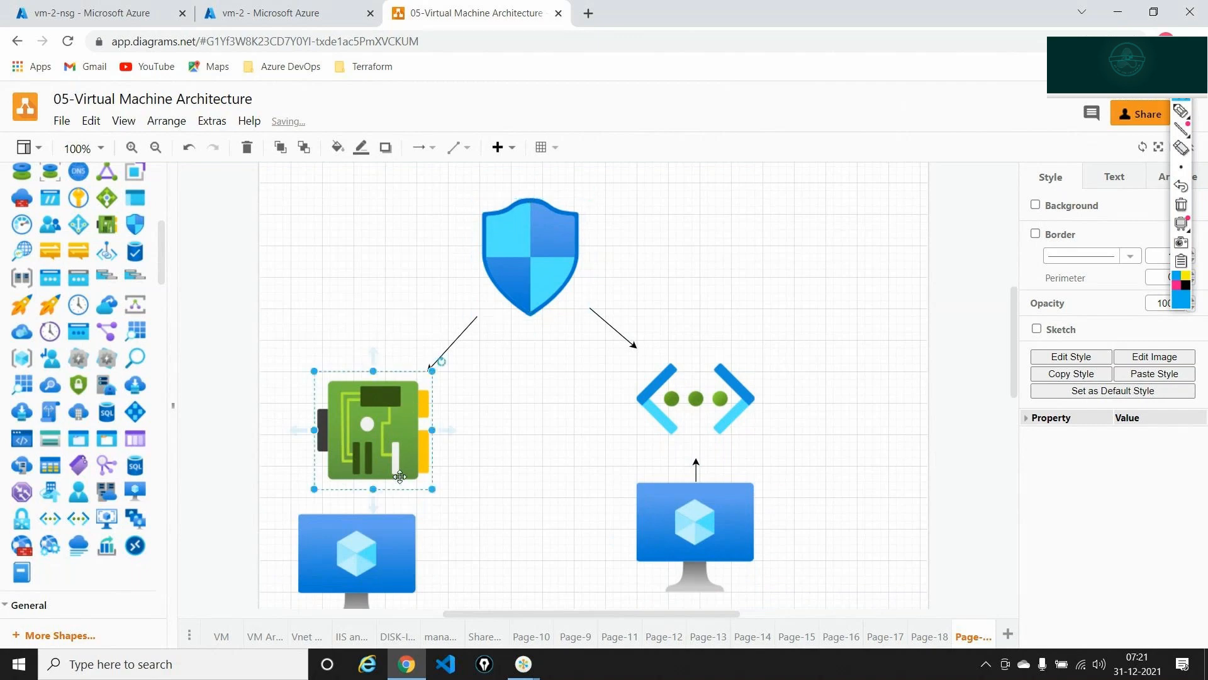
drag(372, 504, 373, 523)
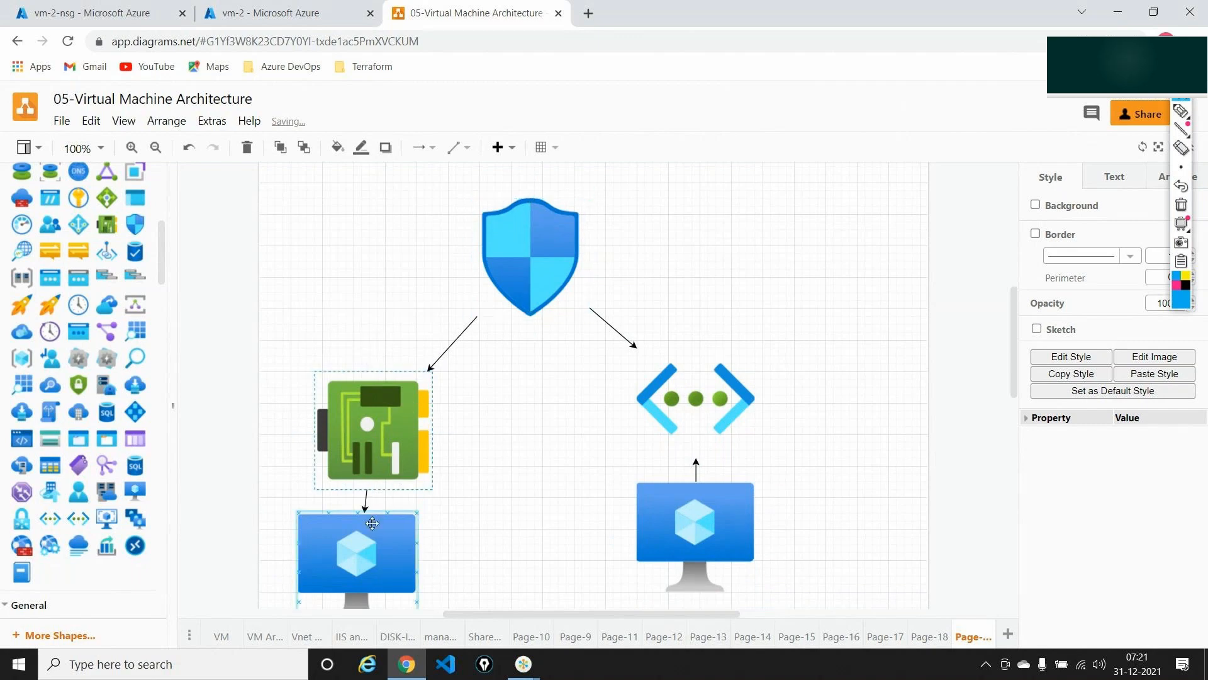
click(513, 575)
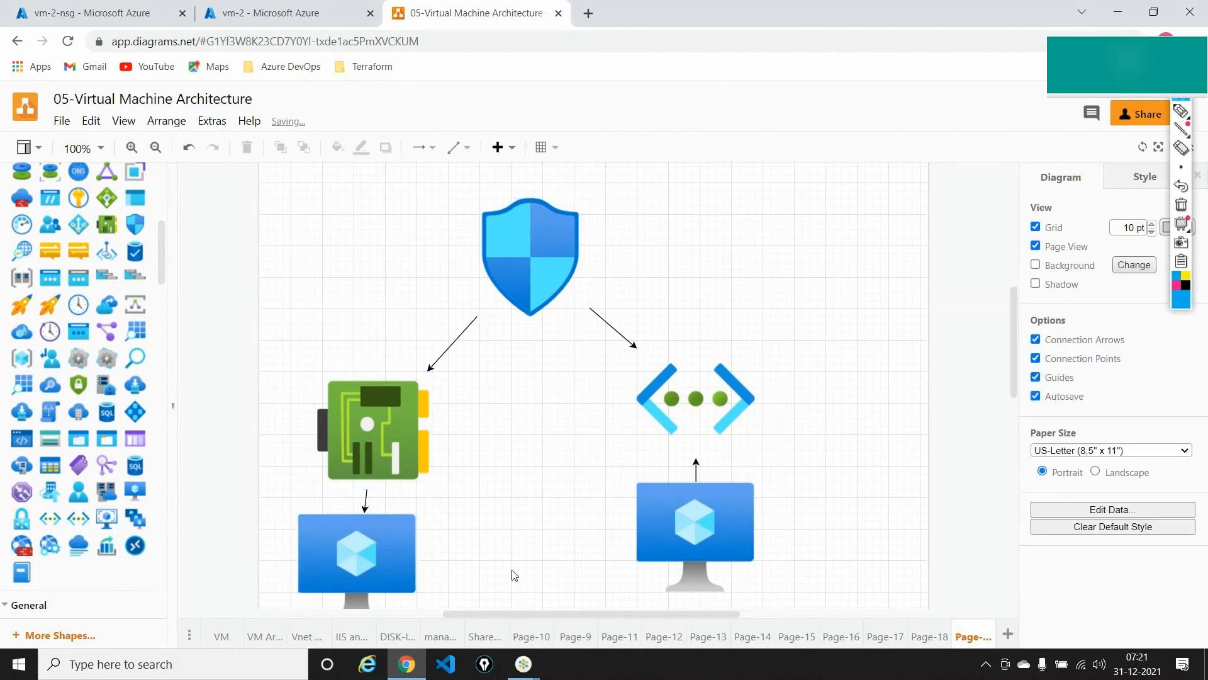
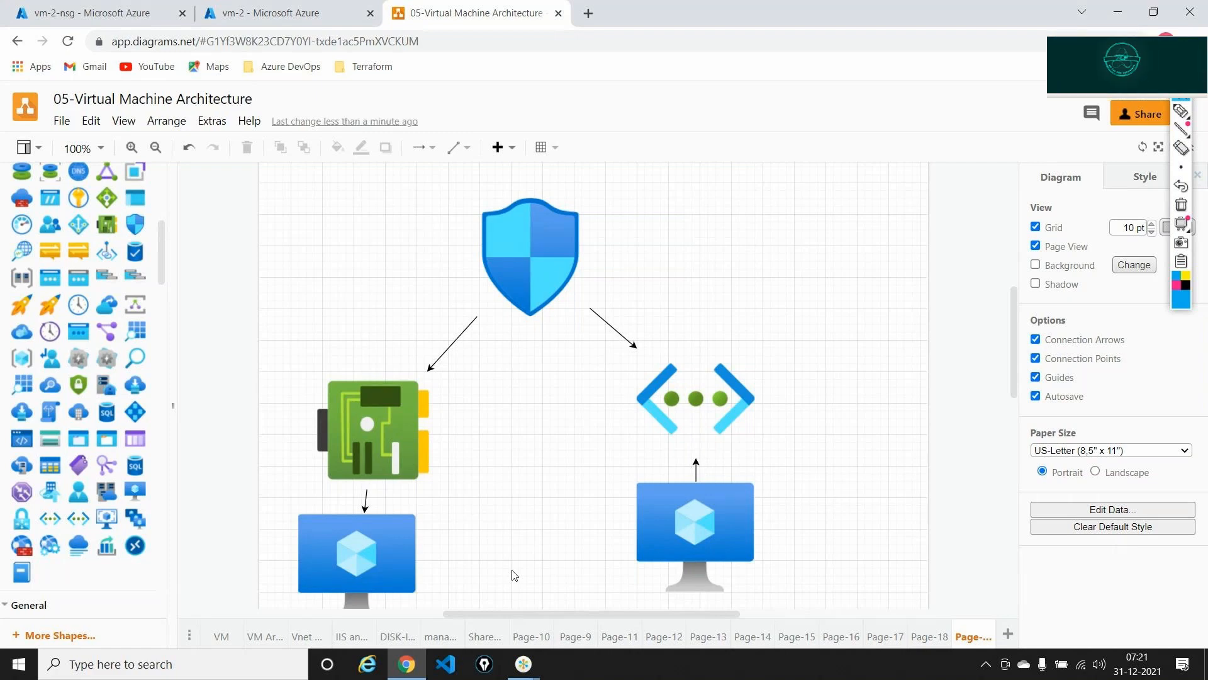
- Switch from the draw.io diagram back to the vm-2-nsg Subnets tab
key(ctrl+1)
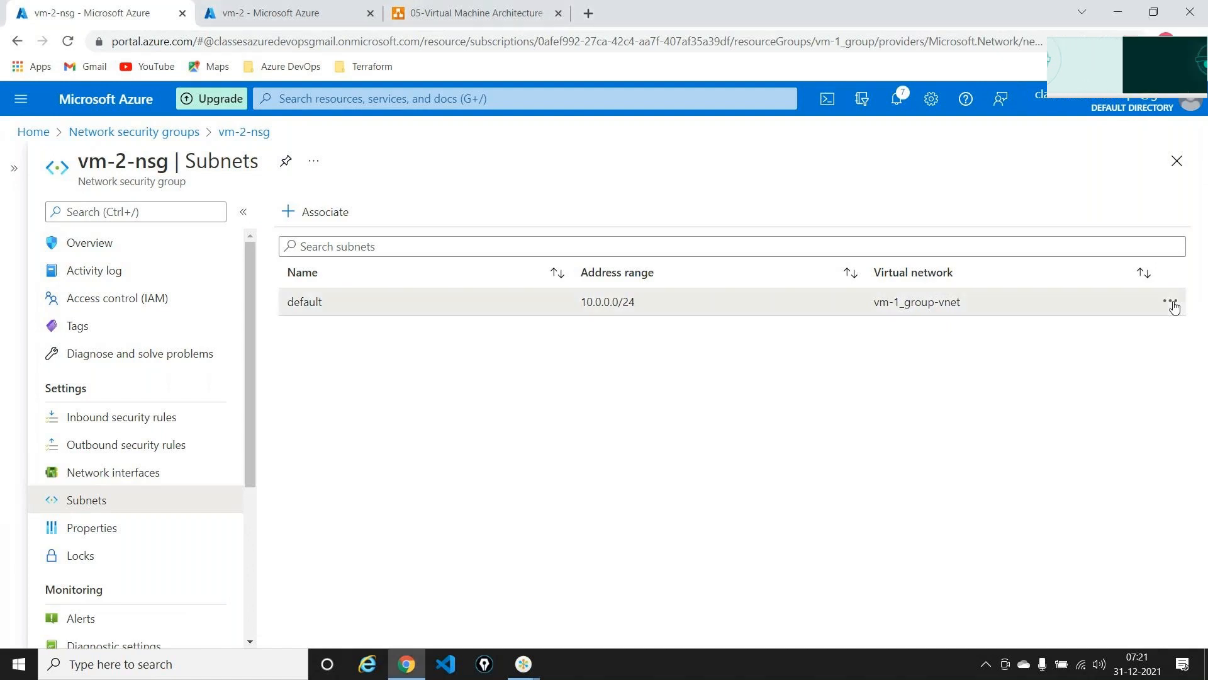
- Dissociate the default subnet (10.0.0.0/24) from vm-2-nsg
click(1172, 304)
click(1050, 325)
click(363, 404)
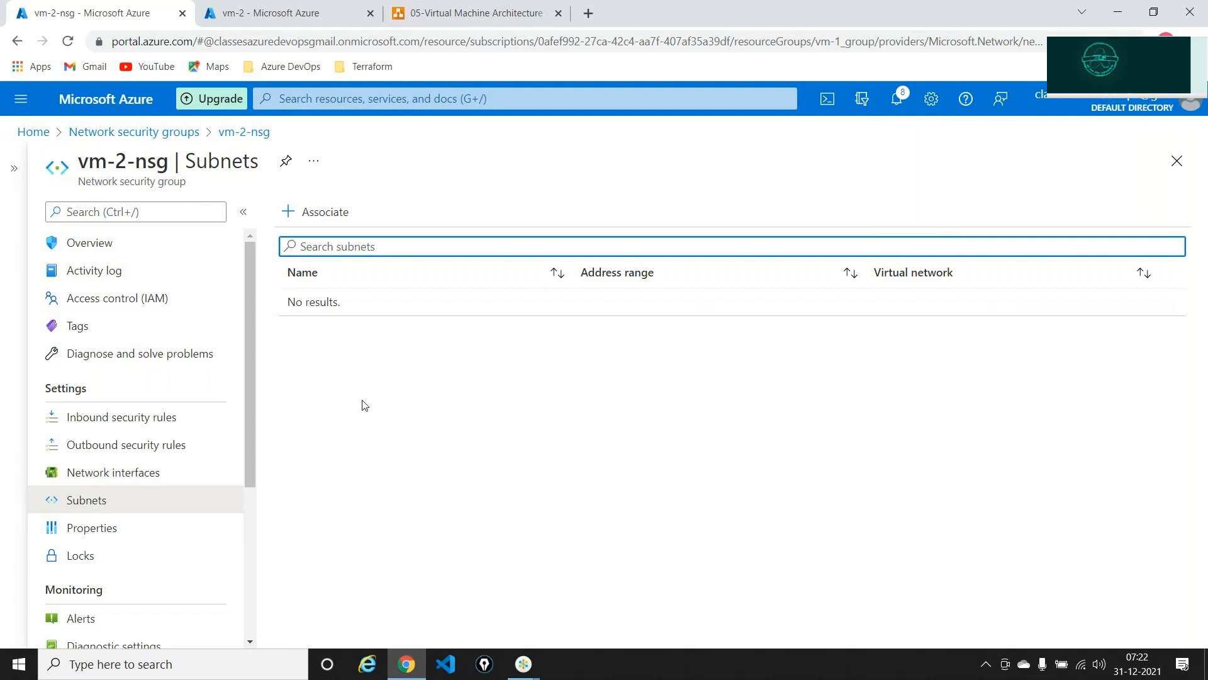
- Glance at the VM architecture diagram, then go to the Azure Home page
click(496, 10)
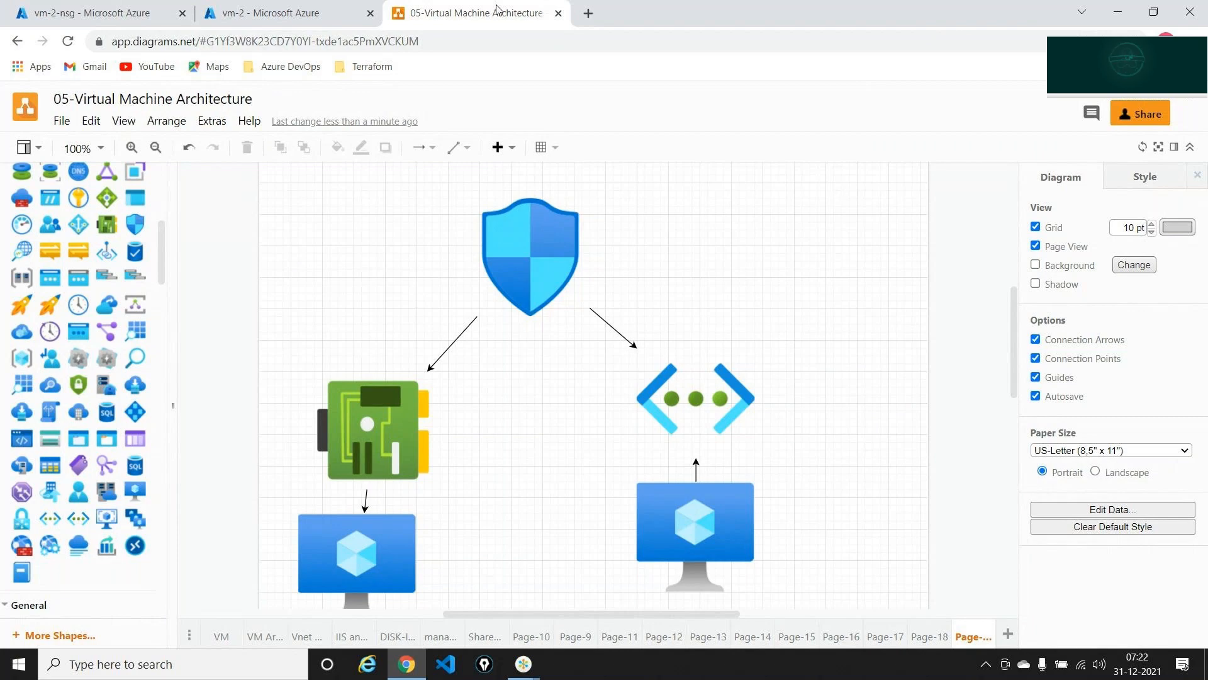
click(114, 13)
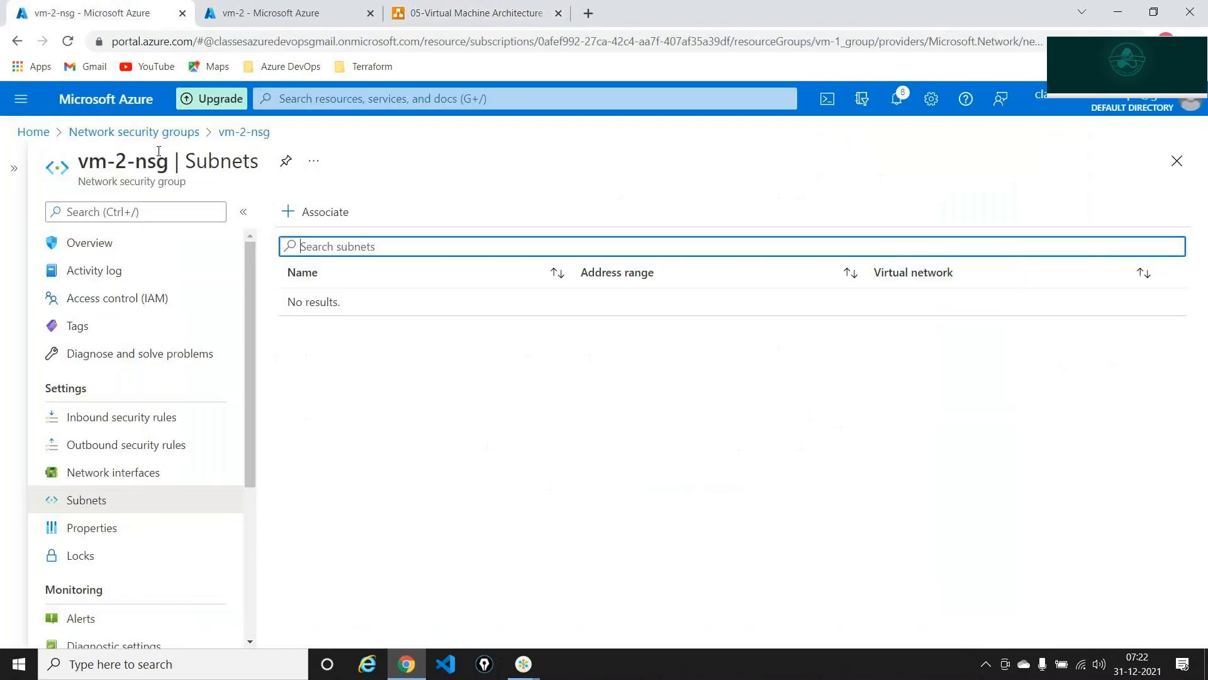
click(33, 131)
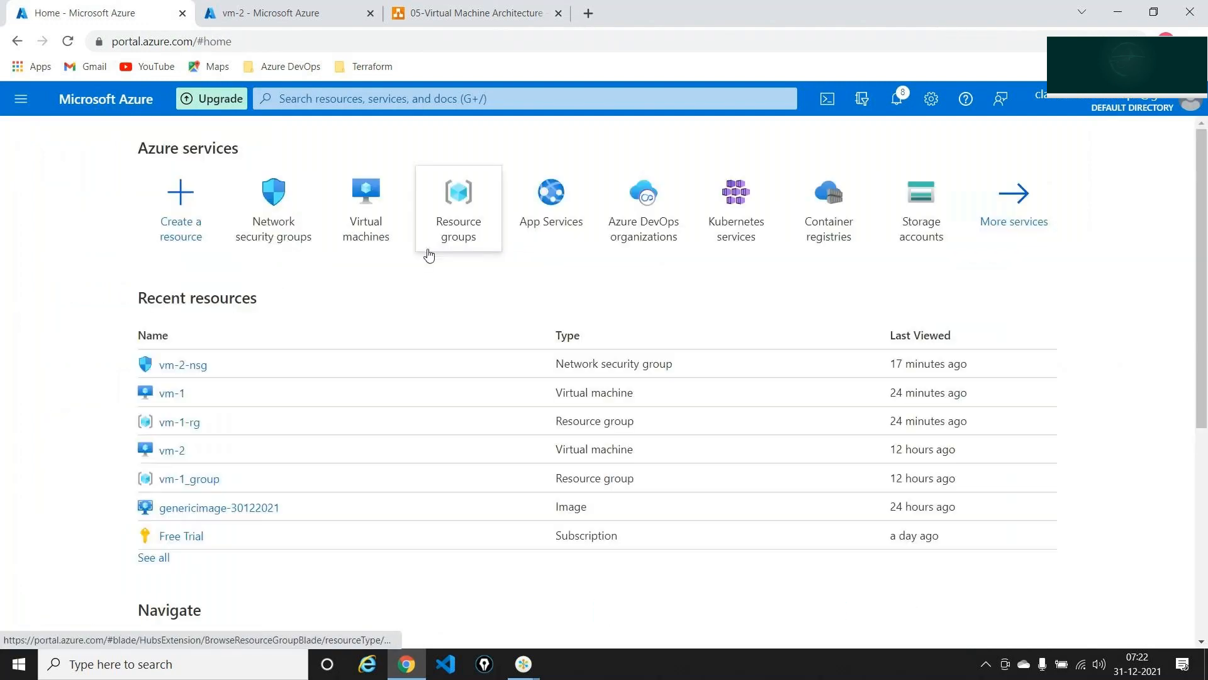
- Open the Virtual machines list and mark up vm-1: East US, no public IP
click(376, 201)
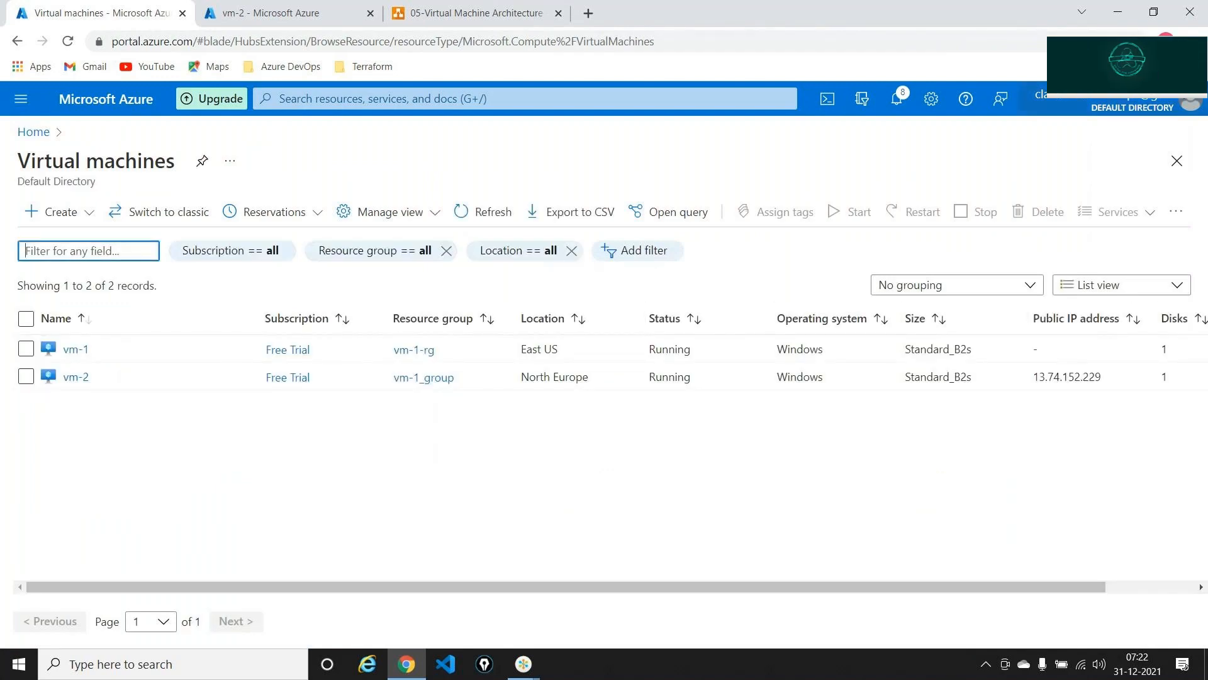
click(1181, 90)
click(1181, 111)
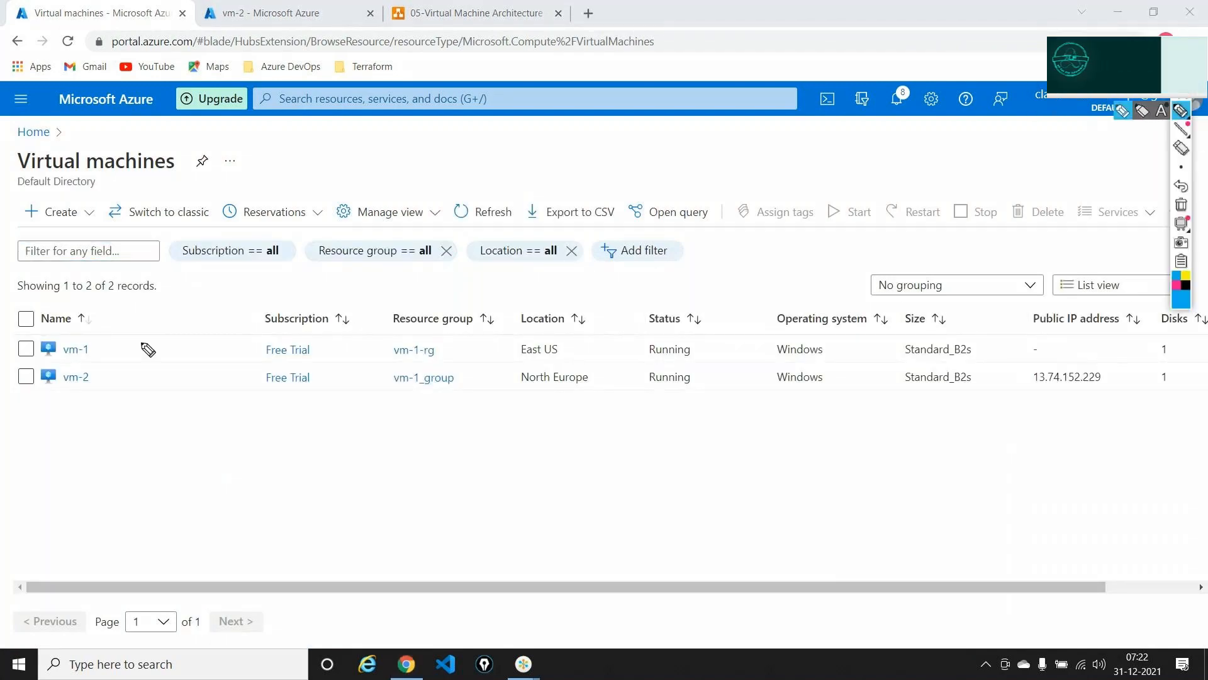
mouse_move(75, 345)
mouse_down()
mouse_move(46, 350)
mouse_move(102, 363)
mouse_move(77, 345)
mouse_up()
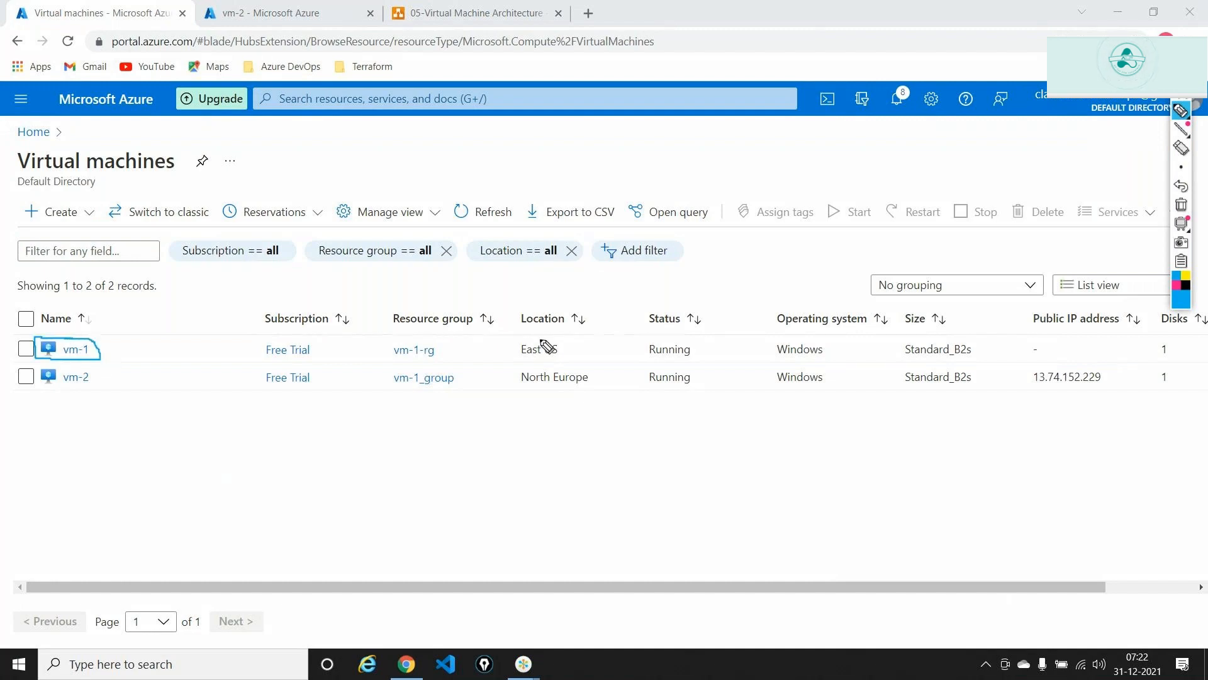
mouse_move(545, 336)
mouse_down()
mouse_move(519, 339)
mouse_move(519, 362)
mouse_move(557, 364)
mouse_move(568, 345)
mouse_move(535, 334)
mouse_move(587, 356)
mouse_move(636, 311)
mouse_move(632, 330)
mouse_up()
click(601, 343)
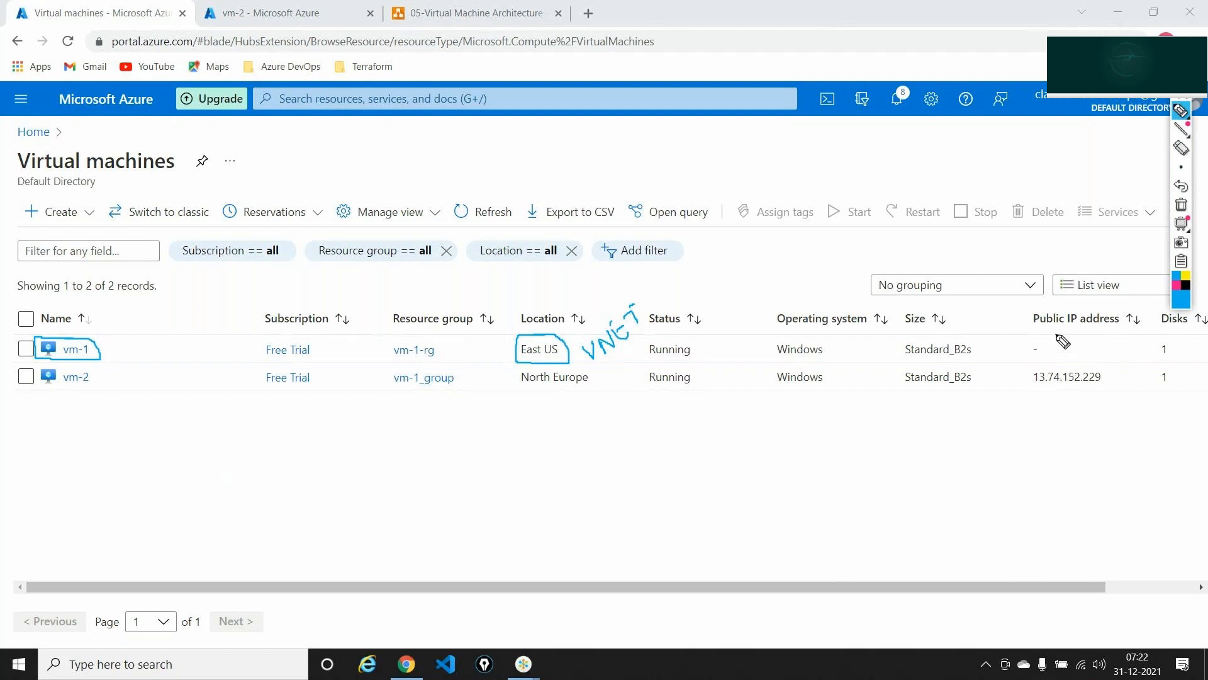
mouse_move(1049, 332)
mouse_down()
mouse_move(1030, 340)
mouse_move(1057, 367)
mouse_move(1068, 335)
mouse_move(1051, 336)
mouse_up()
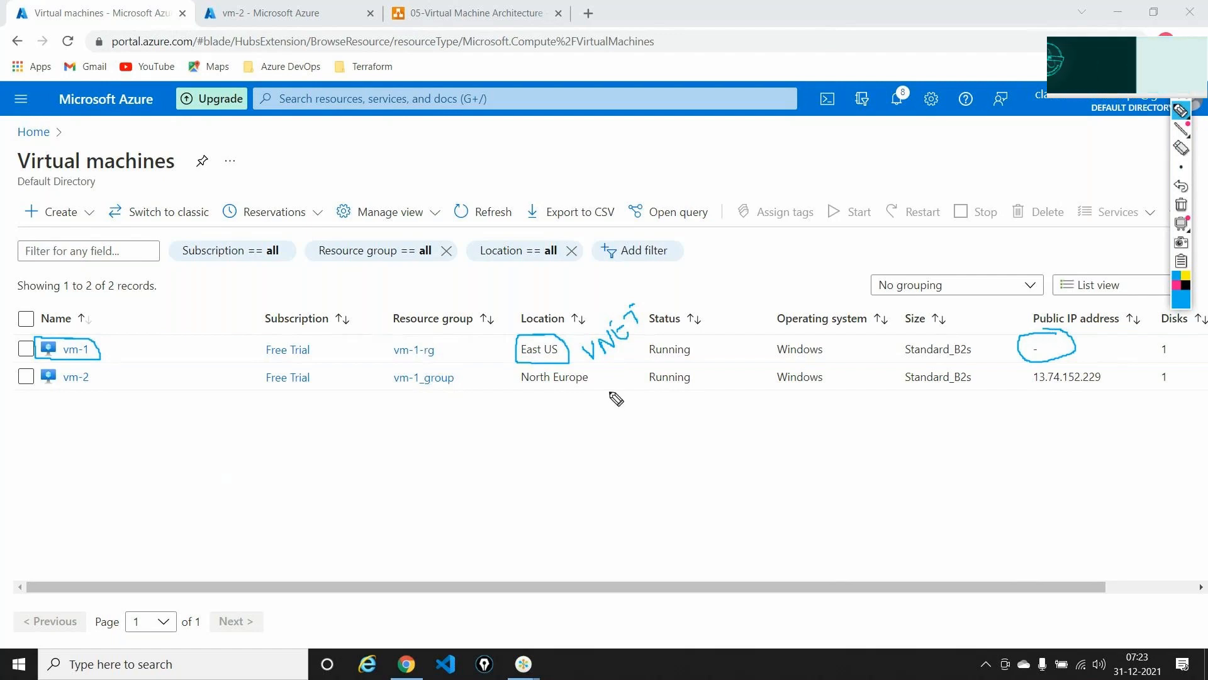
- Mark up vm-2's name, North Europe location and public IP 13.74.152.229, then clear the ink
mouse_move(55, 364)
mouse_down()
mouse_move(32, 378)
mouse_move(102, 392)
mouse_move(101, 379)
mouse_up()
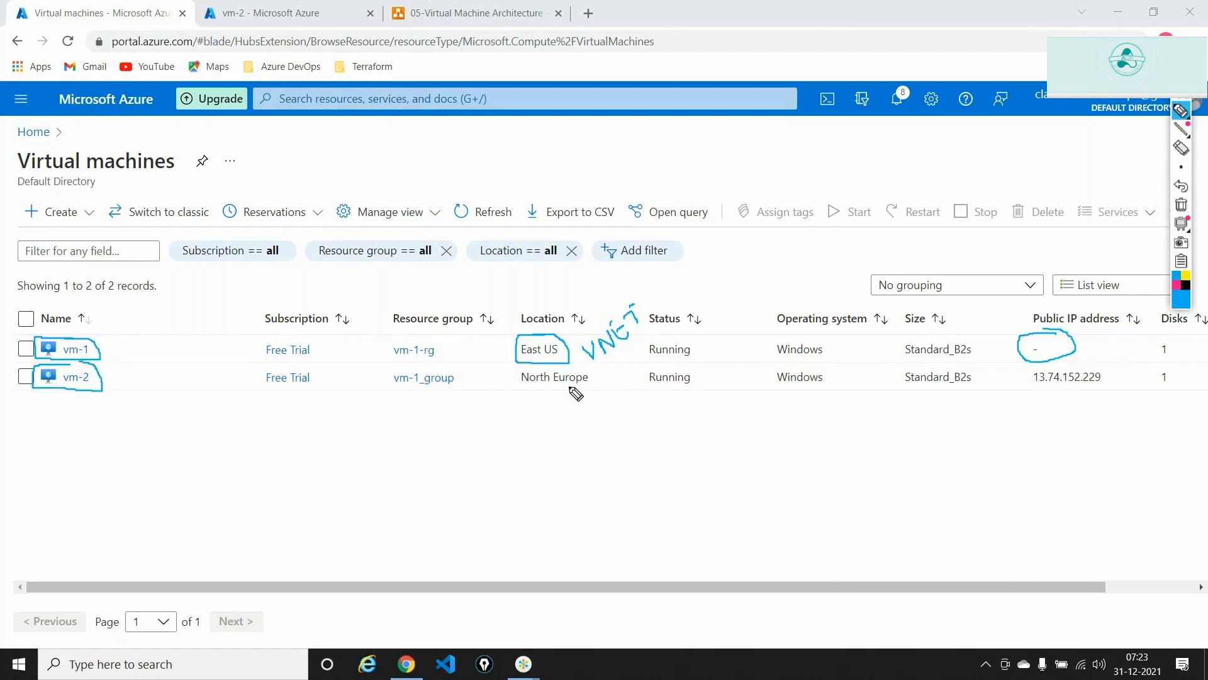
mouse_move(516, 364)
mouse_down()
mouse_move(552, 393)
mouse_move(597, 385)
mouse_move(590, 368)
mouse_up()
mouse_move(541, 416)
mouse_down()
mouse_move(550, 436)
mouse_move(554, 418)
mouse_move(574, 413)
mouse_move(581, 429)
mouse_move(595, 402)
mouse_move(605, 417)
mouse_up()
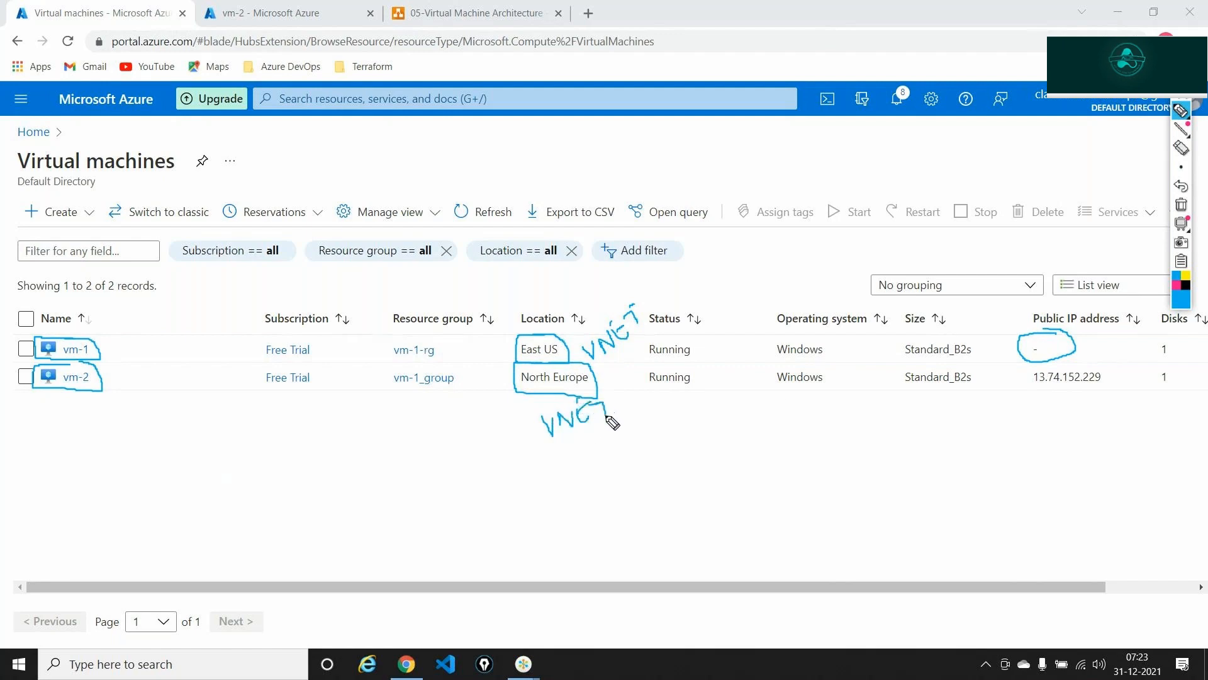
mouse_move(1052, 367)
mouse_down()
mouse_move(1020, 377)
mouse_move(1064, 409)
mouse_move(1127, 411)
mouse_move(1063, 364)
mouse_up()
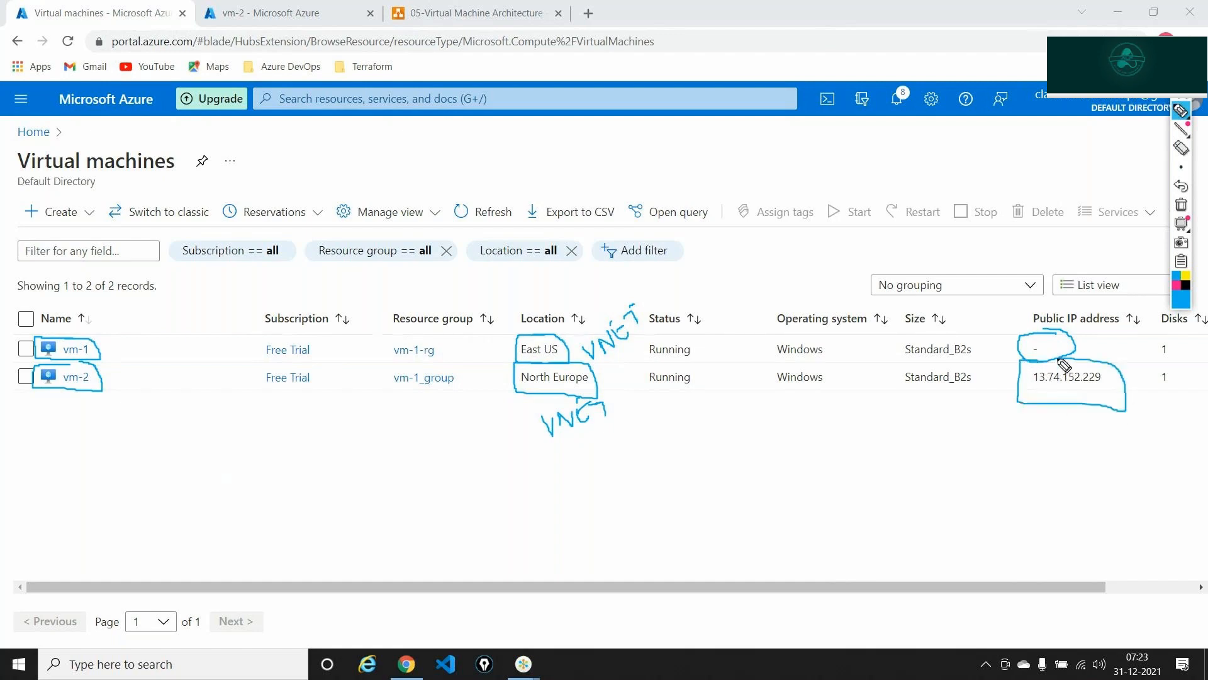
click(1181, 204)
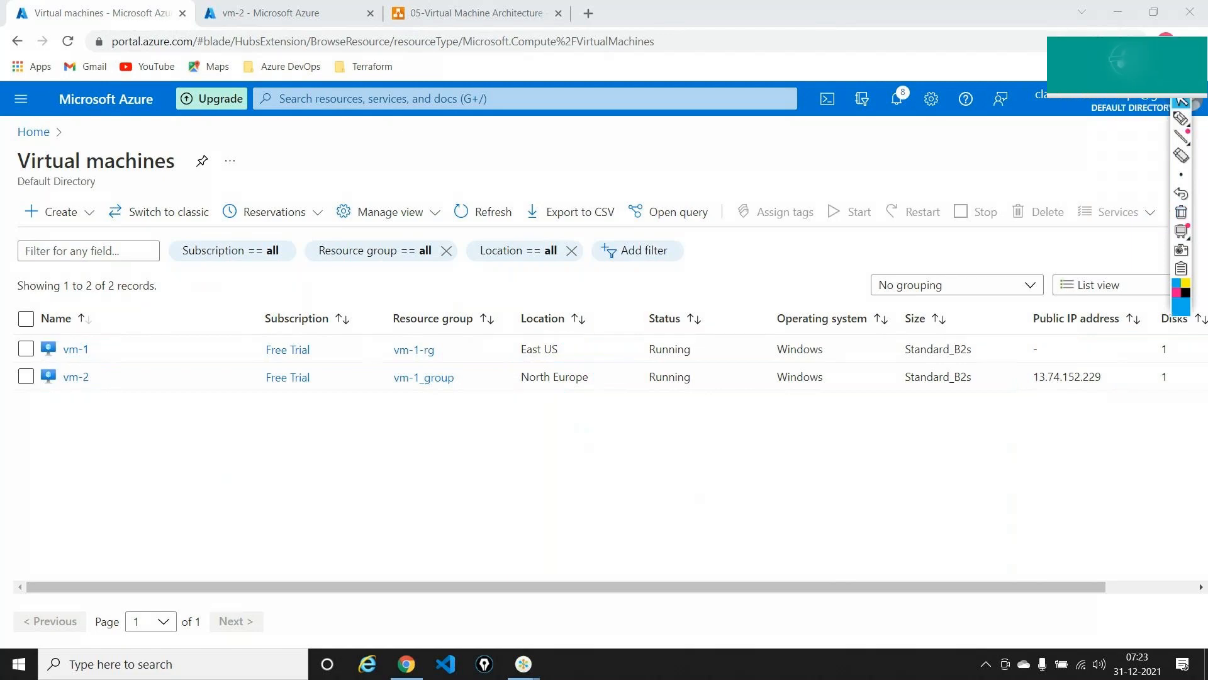
key(ctrl+shift+1)
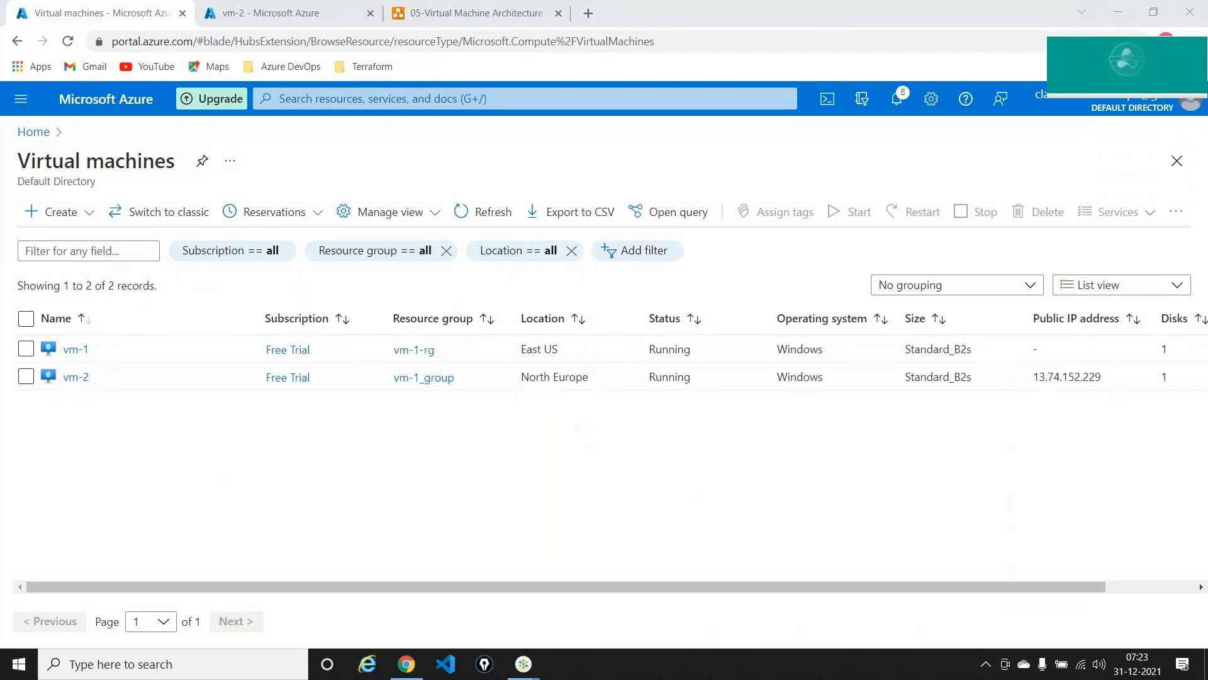
- Copy vm-2's public IP and start a Remote Desktop connection to 13.74.152.229 via mstsc
double_click(1092, 376)
key(ctrl+c)
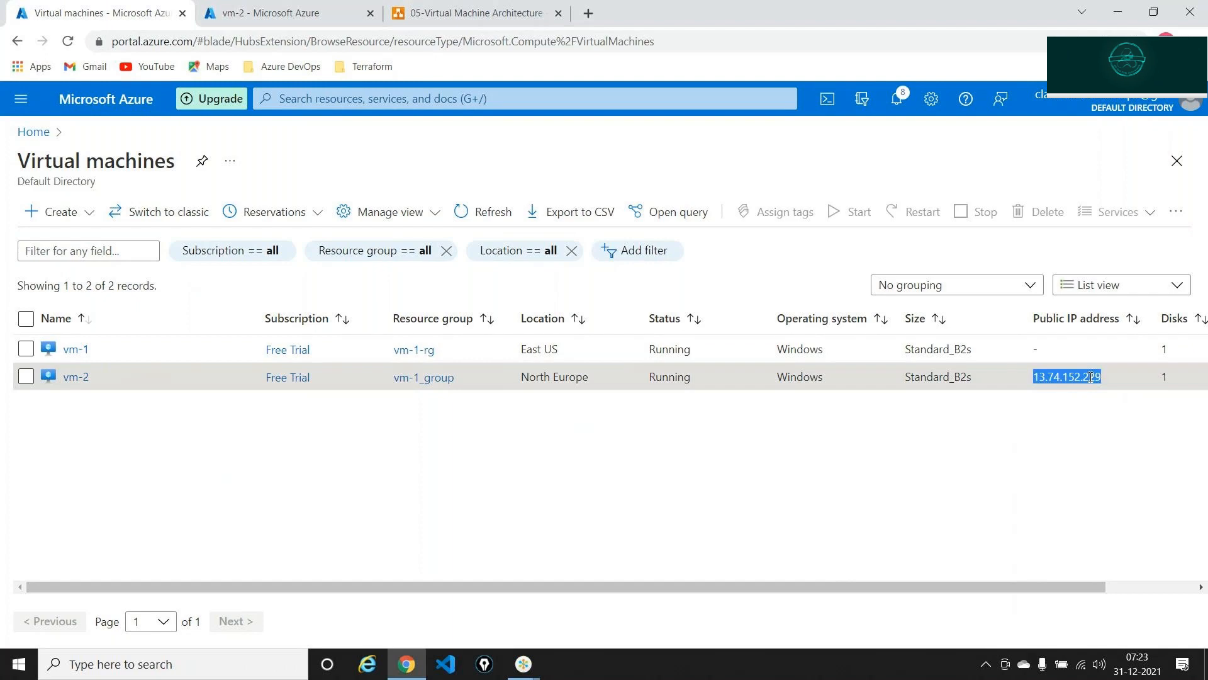
key(super+r)
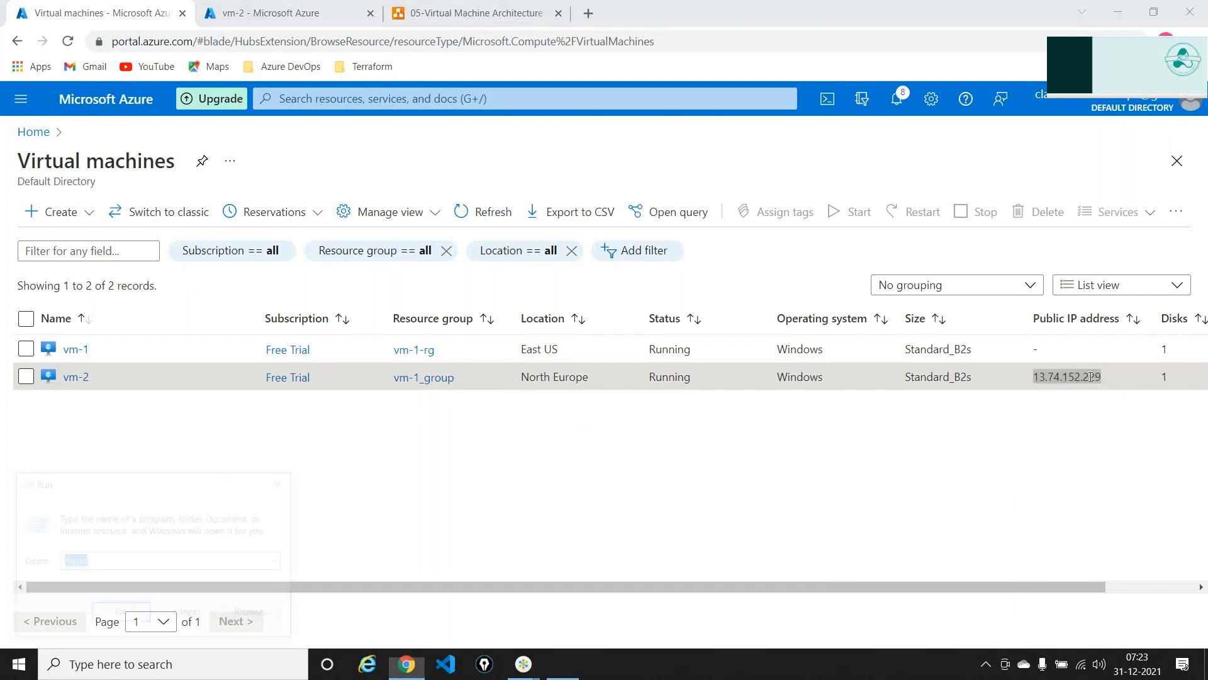
key(Return)
key(BackSpace)
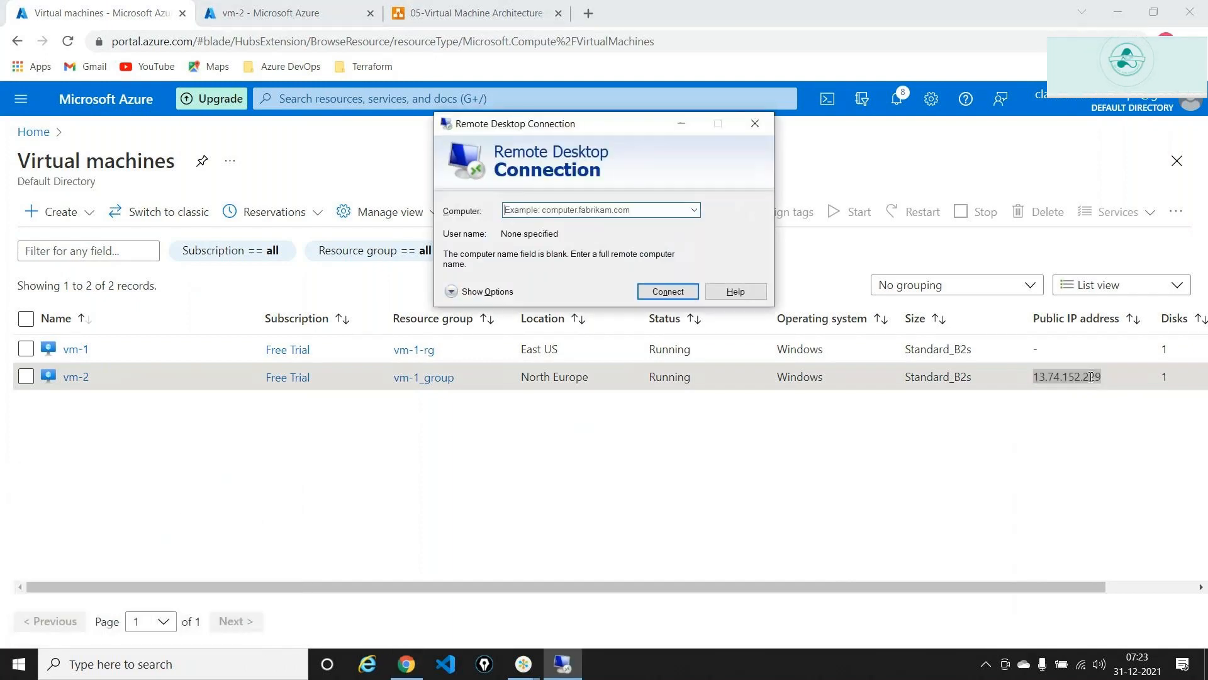
key(ctrl+v)
key(Return)
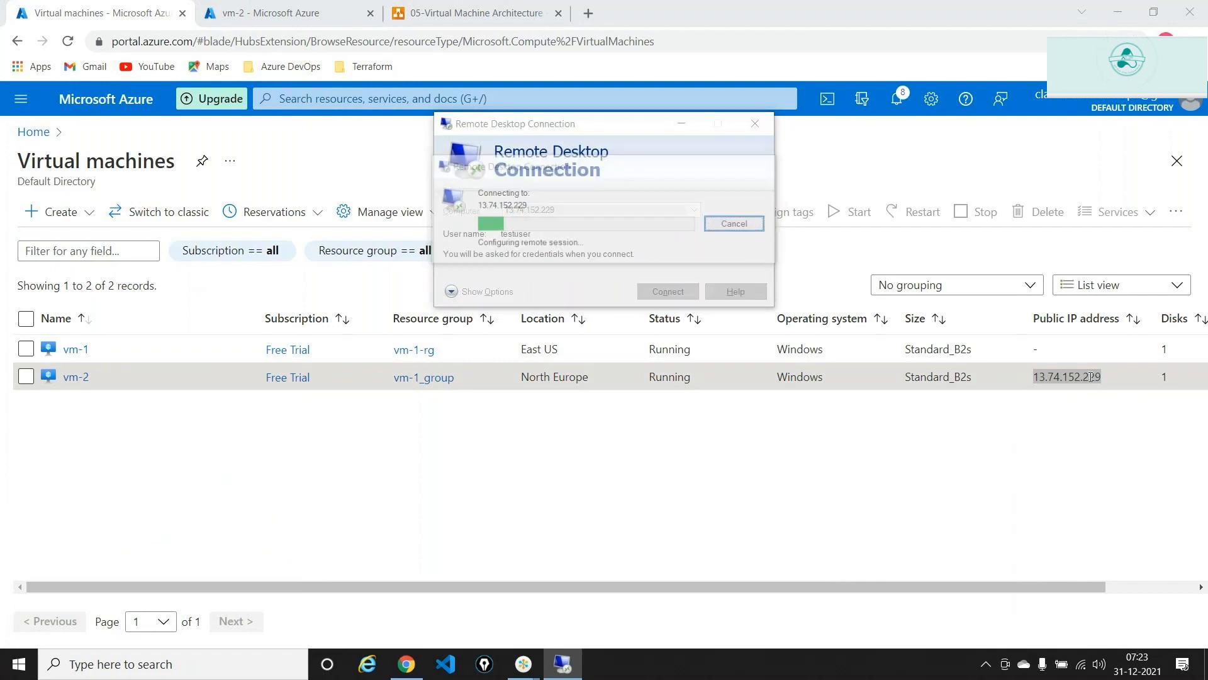
- Sign in with the account password, accept the certificate, and minimize the vm-2 session
text(********)
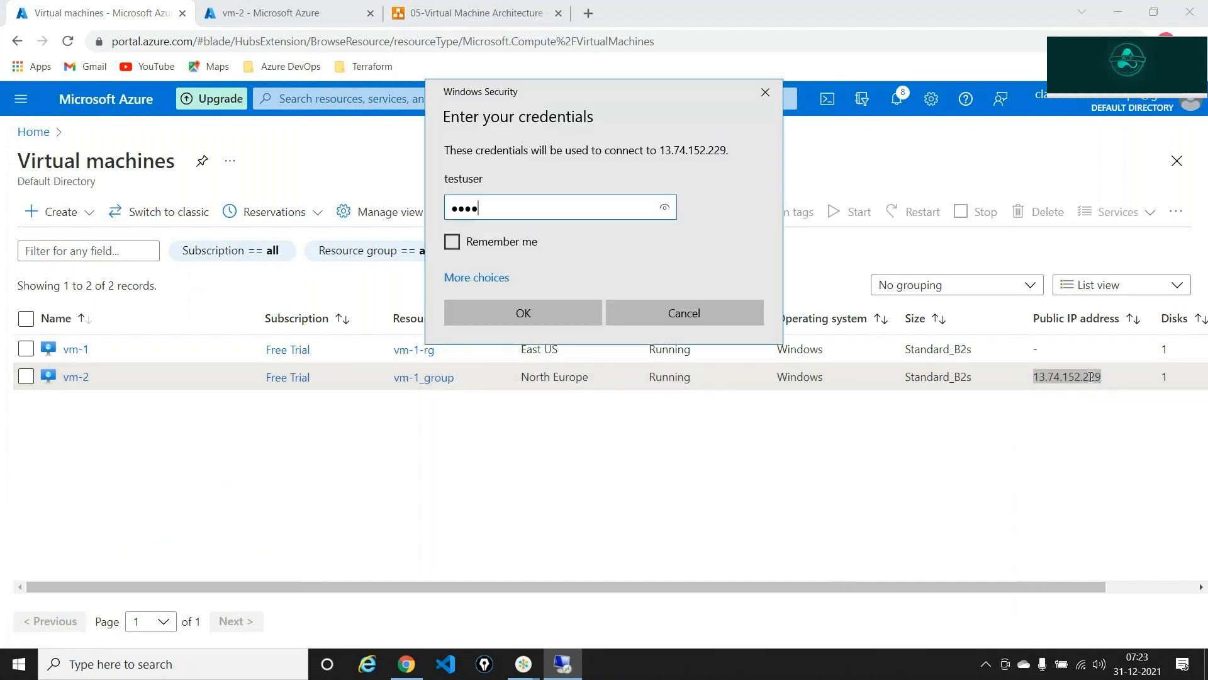
text(***)
key(Return)
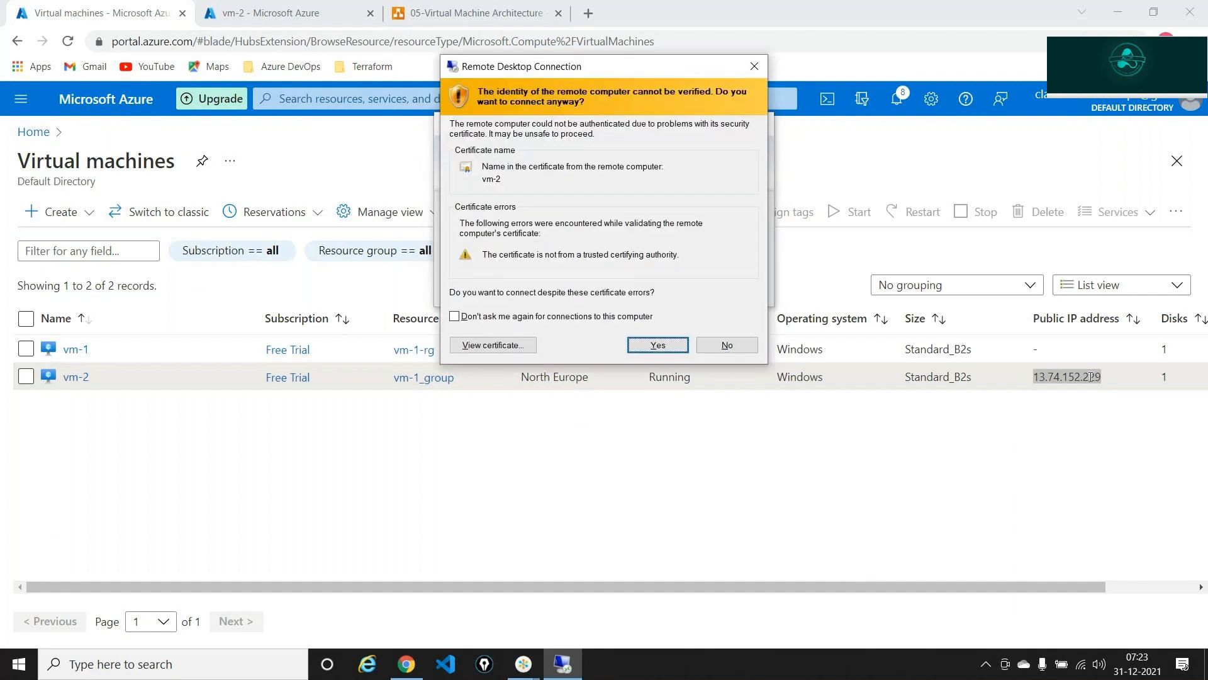
key(Return)
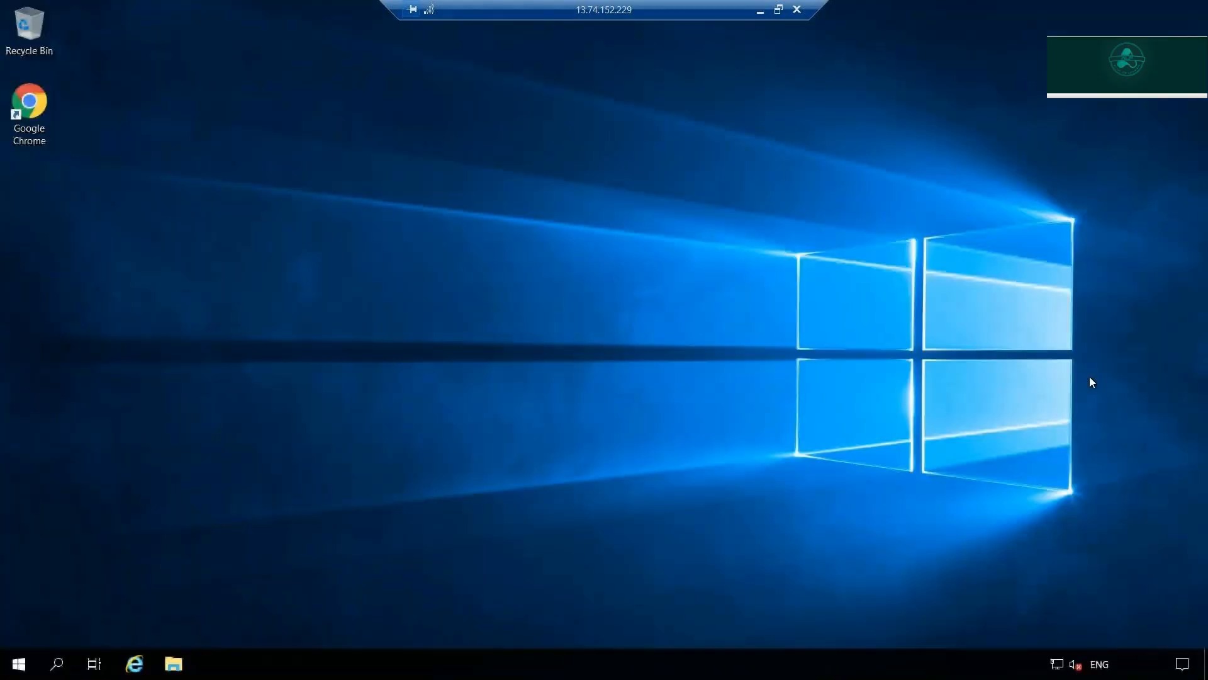
click(760, 10)
click(77, 356)
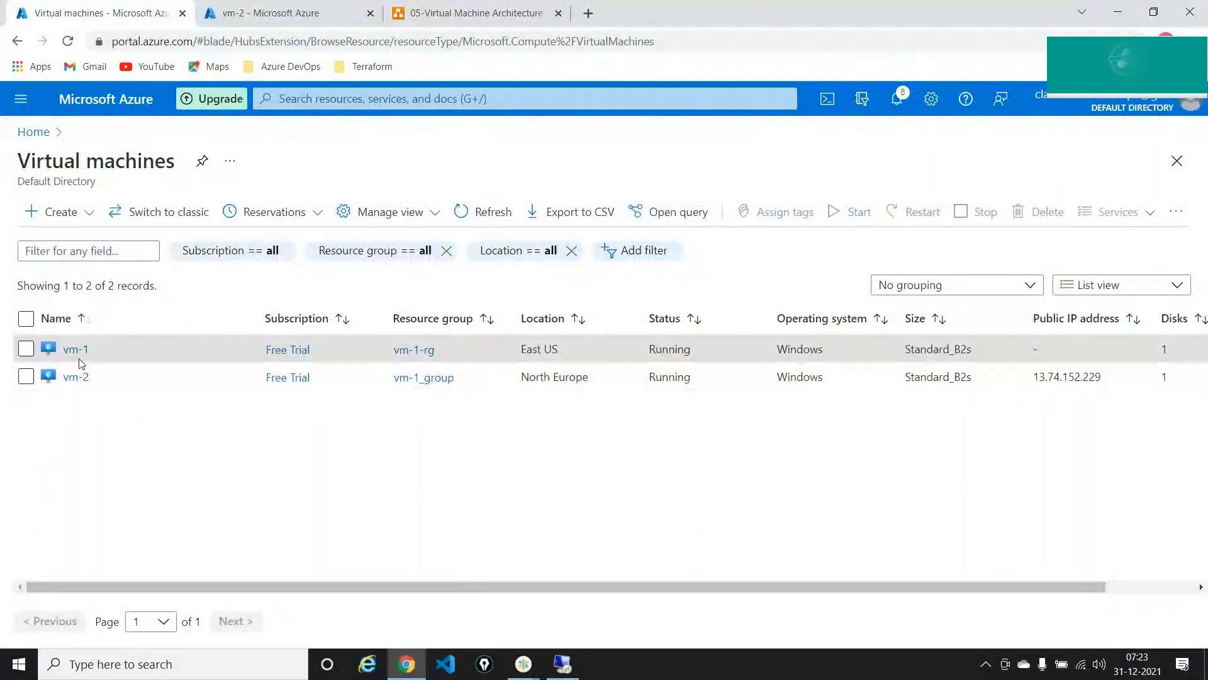
- Open vm-1's overview, highlight its private IP 10.1.0.4 with the pen, and copy it
click(76, 356)
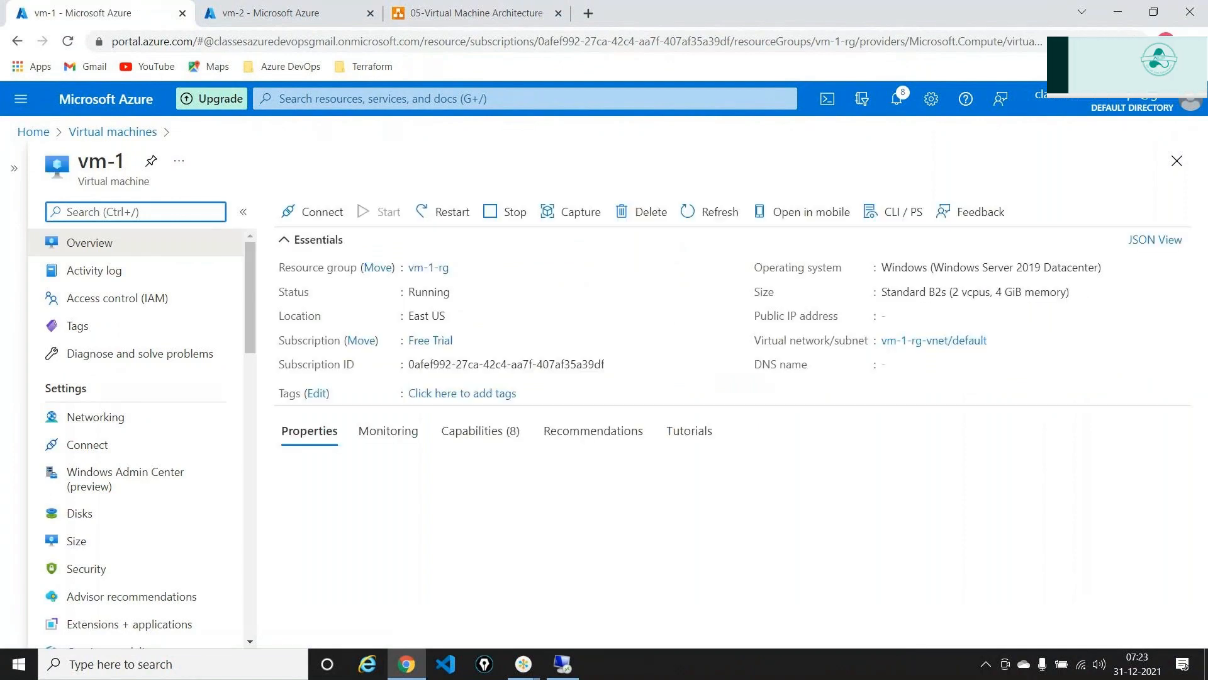
click(1181, 90)
click(1183, 115)
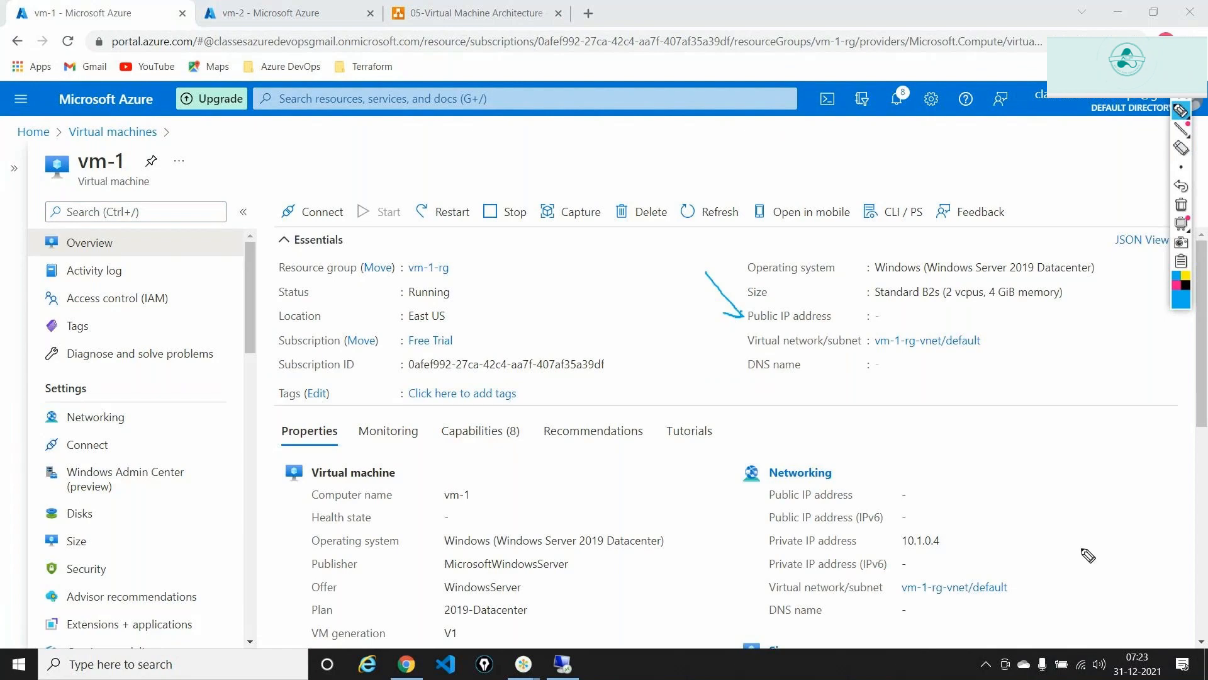
drag(1042, 499, 937, 544)
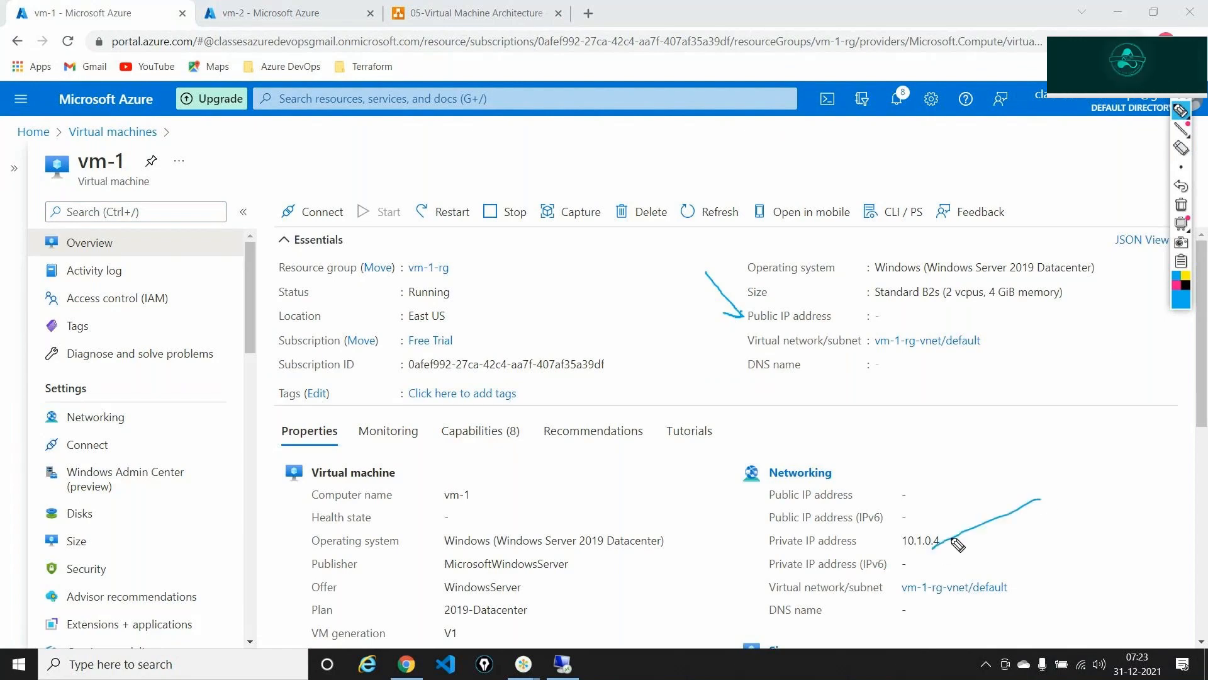
click(1182, 205)
click(1180, 107)
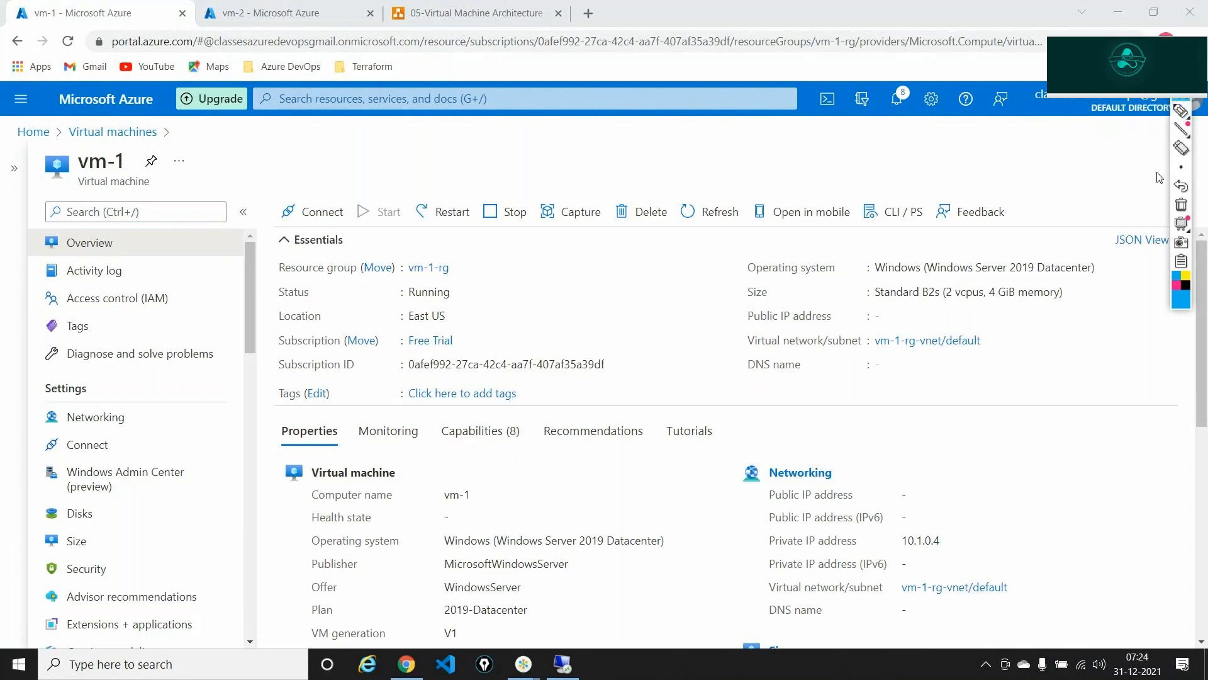
double_click(930, 539)
key(ctrl+c)
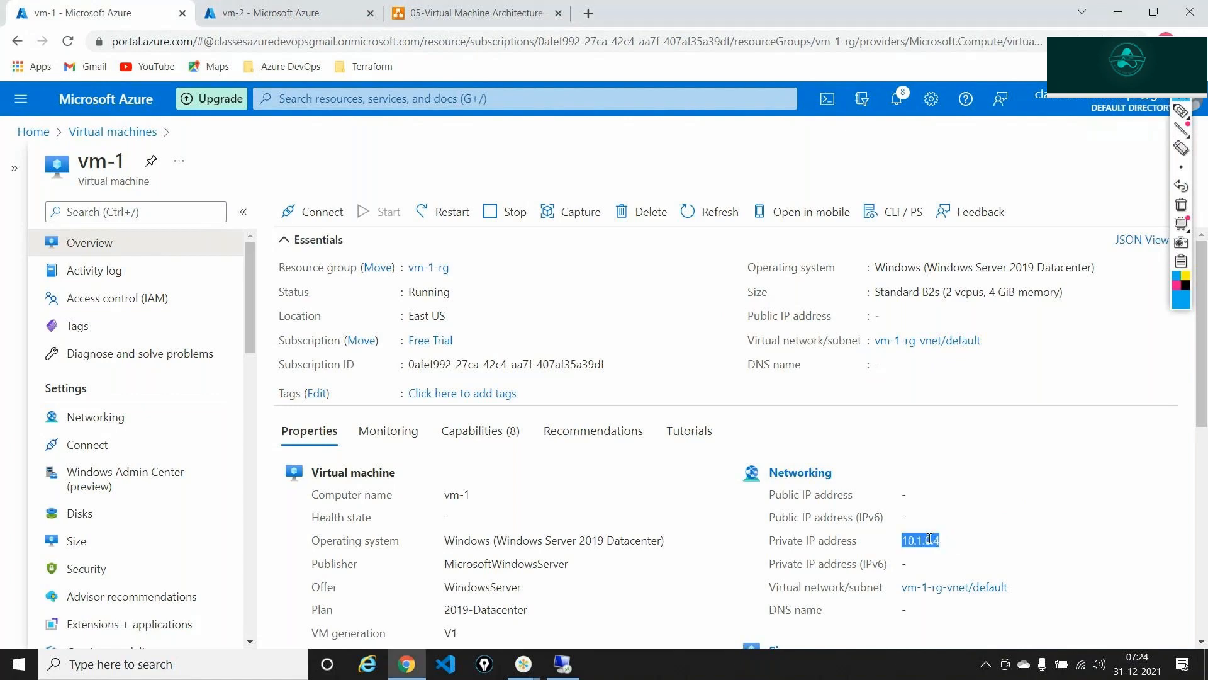
key(super+r)
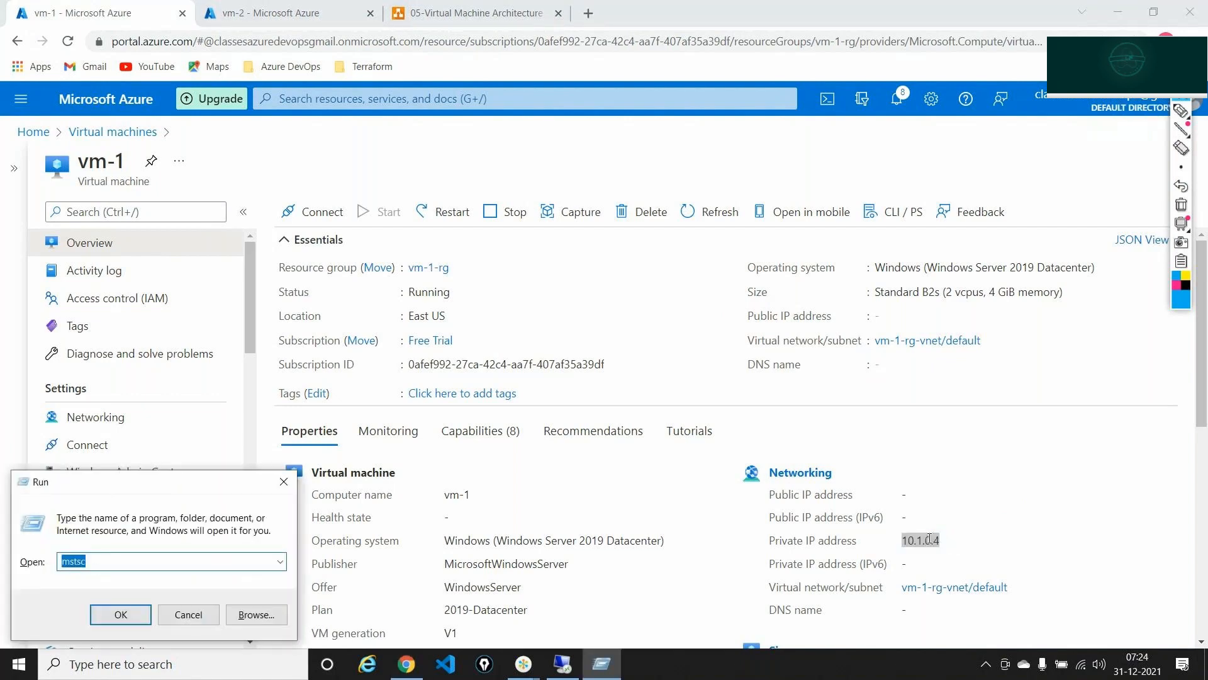
- Point Remote Desktop at 10.1.0.4, connect, and dismiss the can't-connect error
key(Return)
key(BackSpace)
key(ctrl+v)
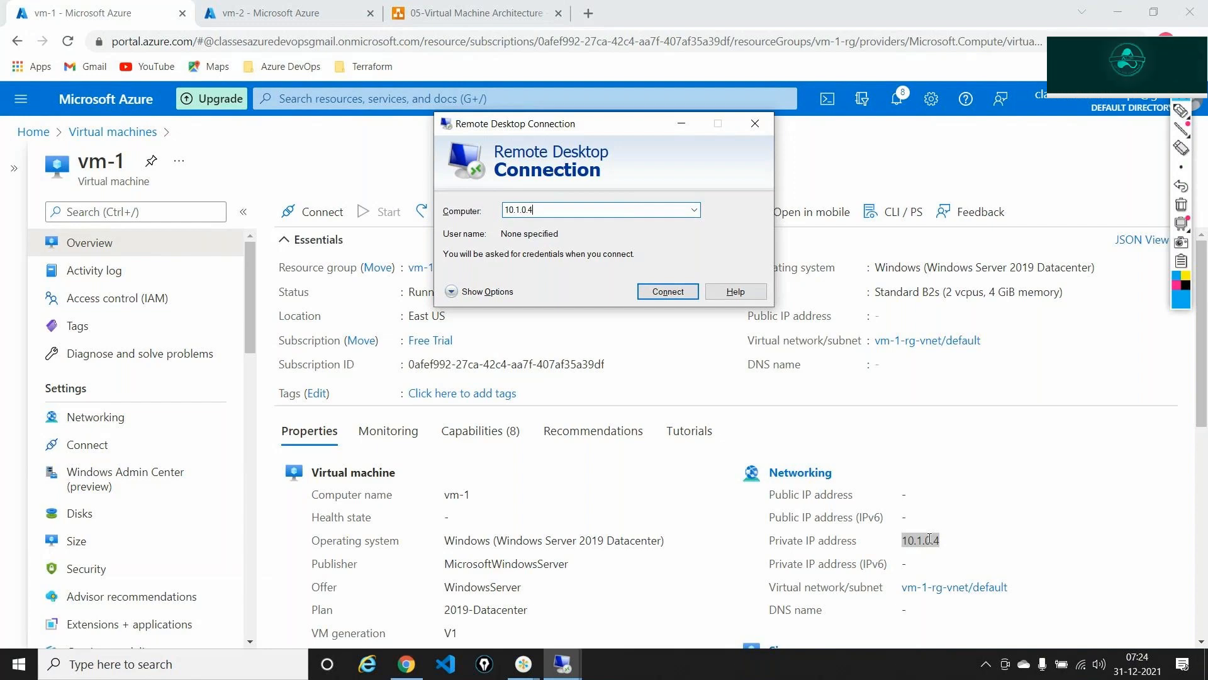
key(alt+Tab)
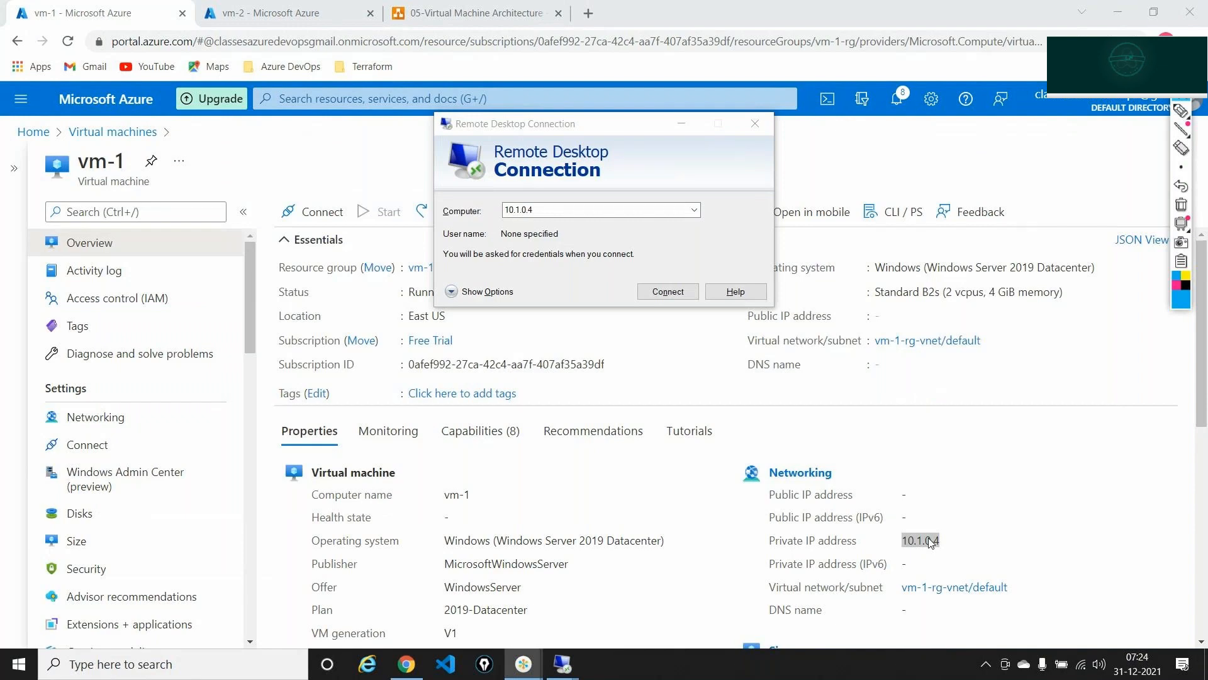
key(alt+Tab)
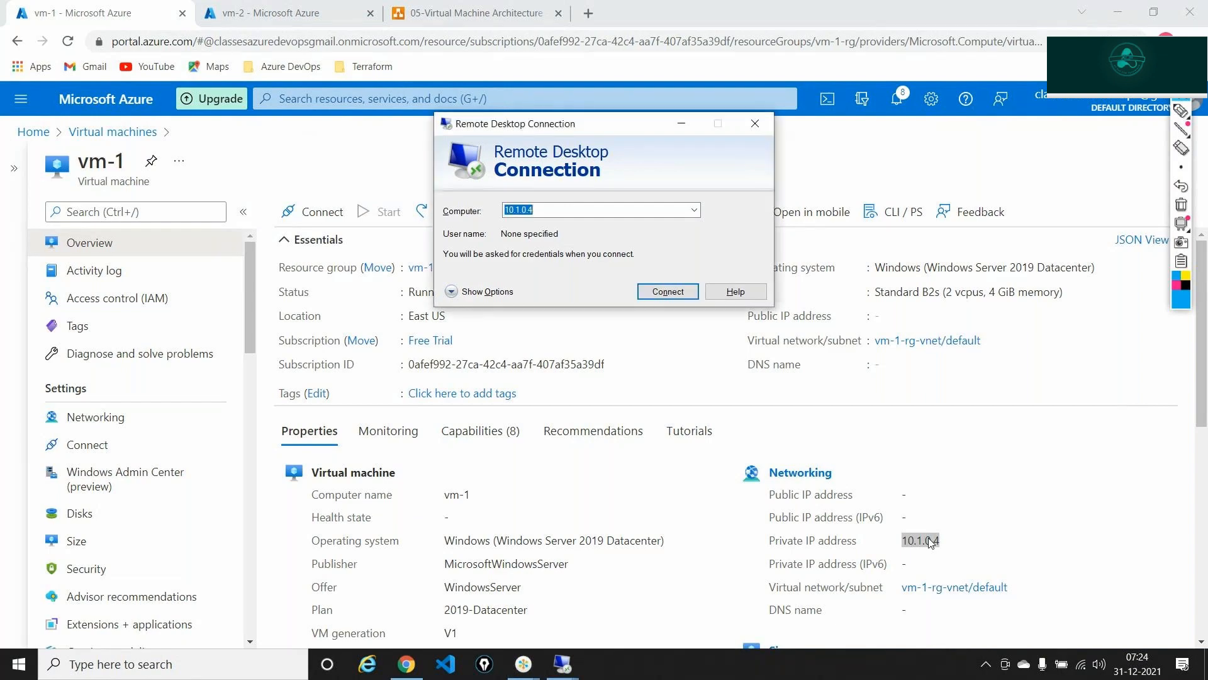
click(680, 291)
key(alt+Tab)
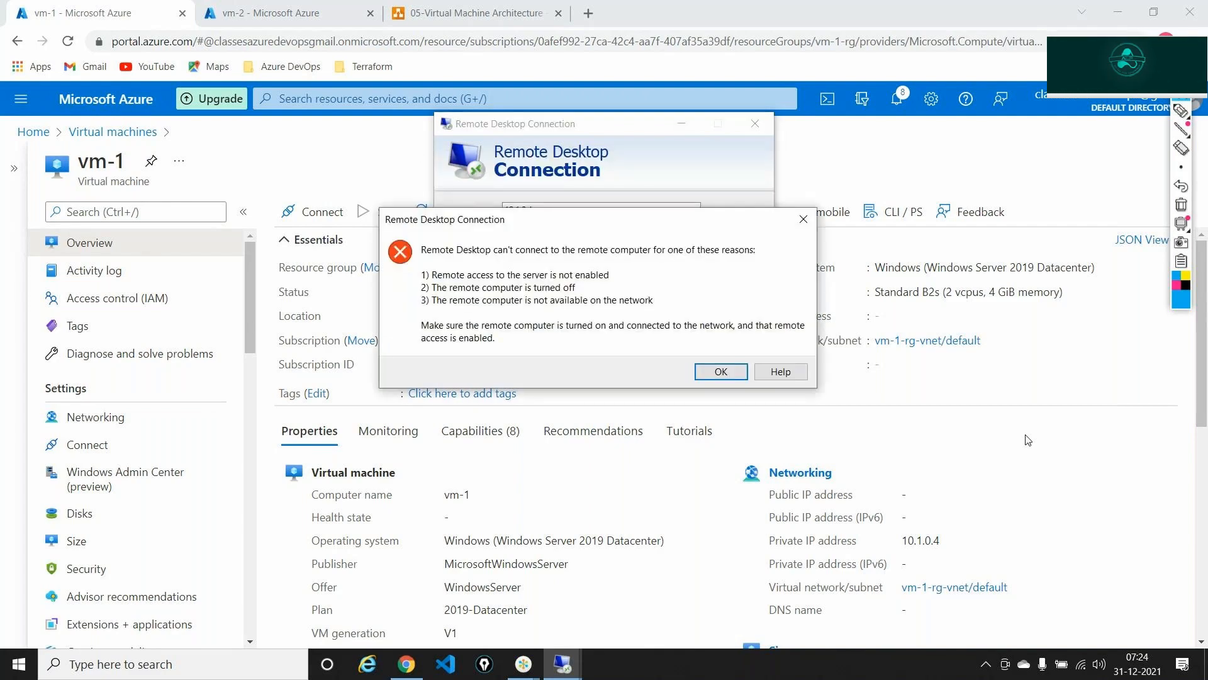
click(722, 371)
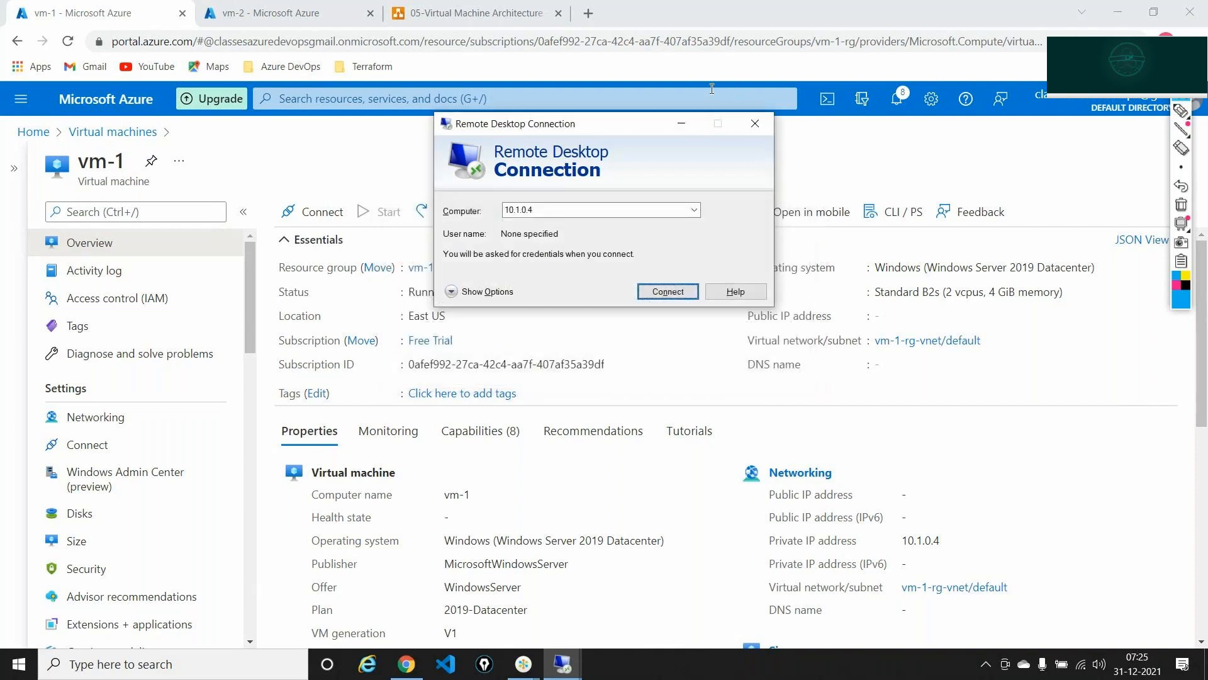
- Add inbound rule Port_3389_Allow to vm-1's NSG using the RDP service preset (TCP 3389)
click(680, 121)
click(90, 416)
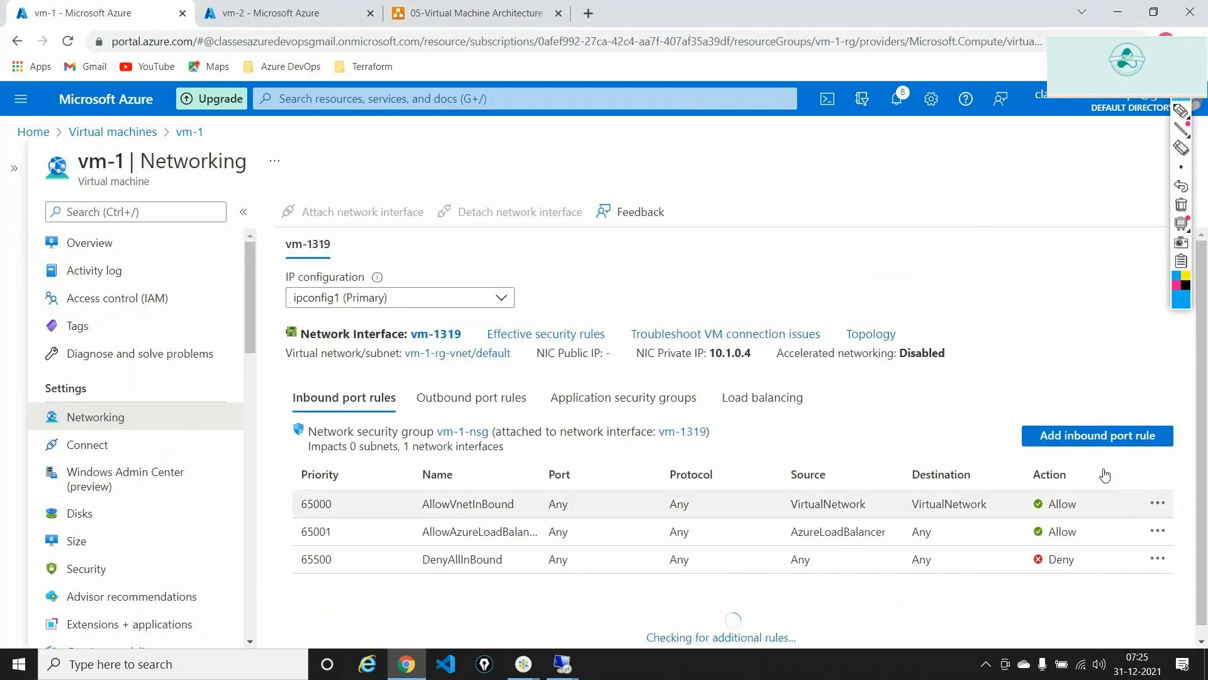
click(1092, 436)
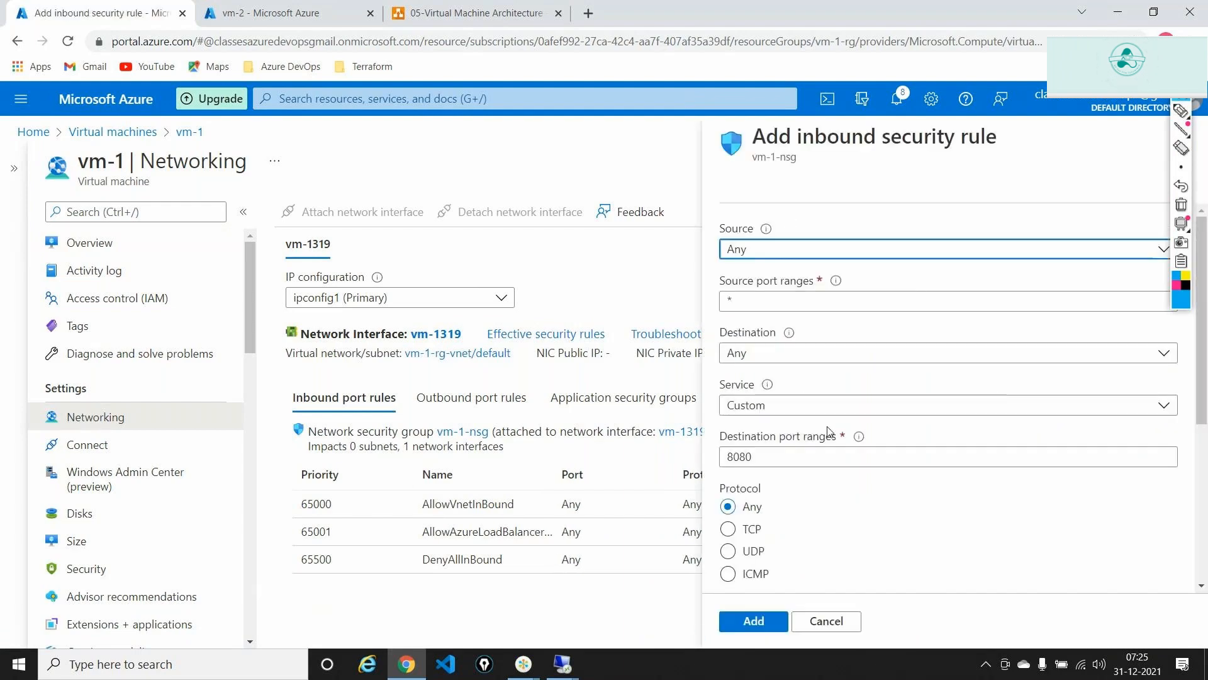
click(763, 406)
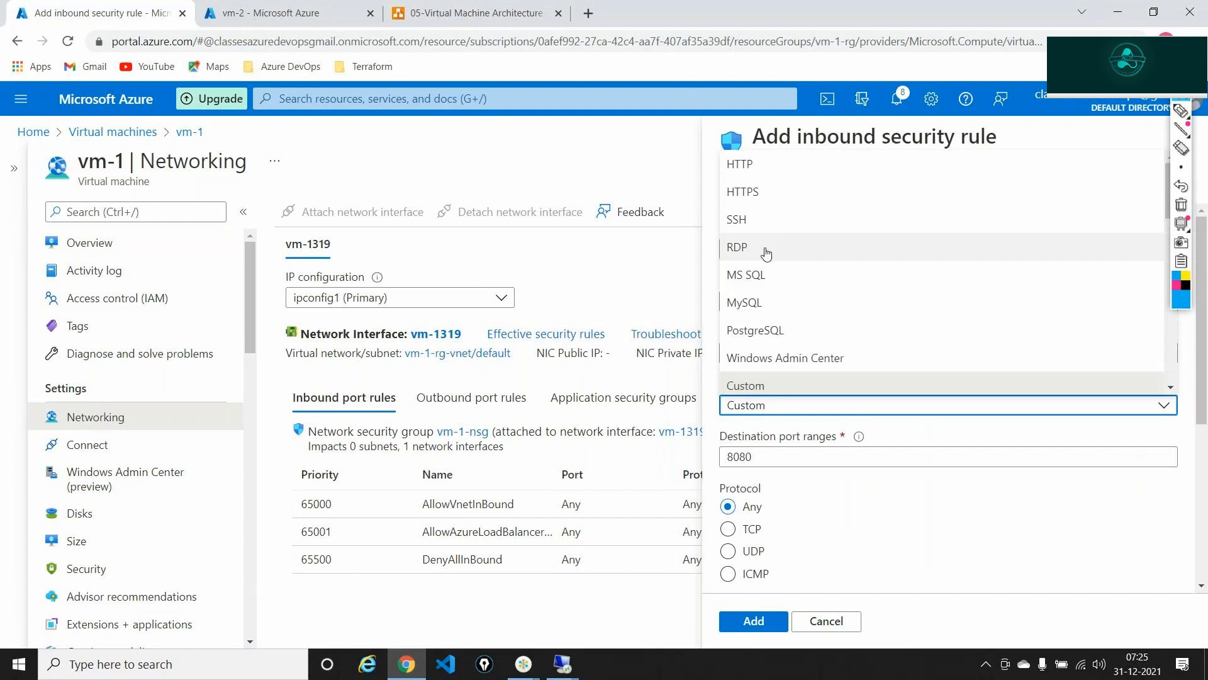
click(755, 247)
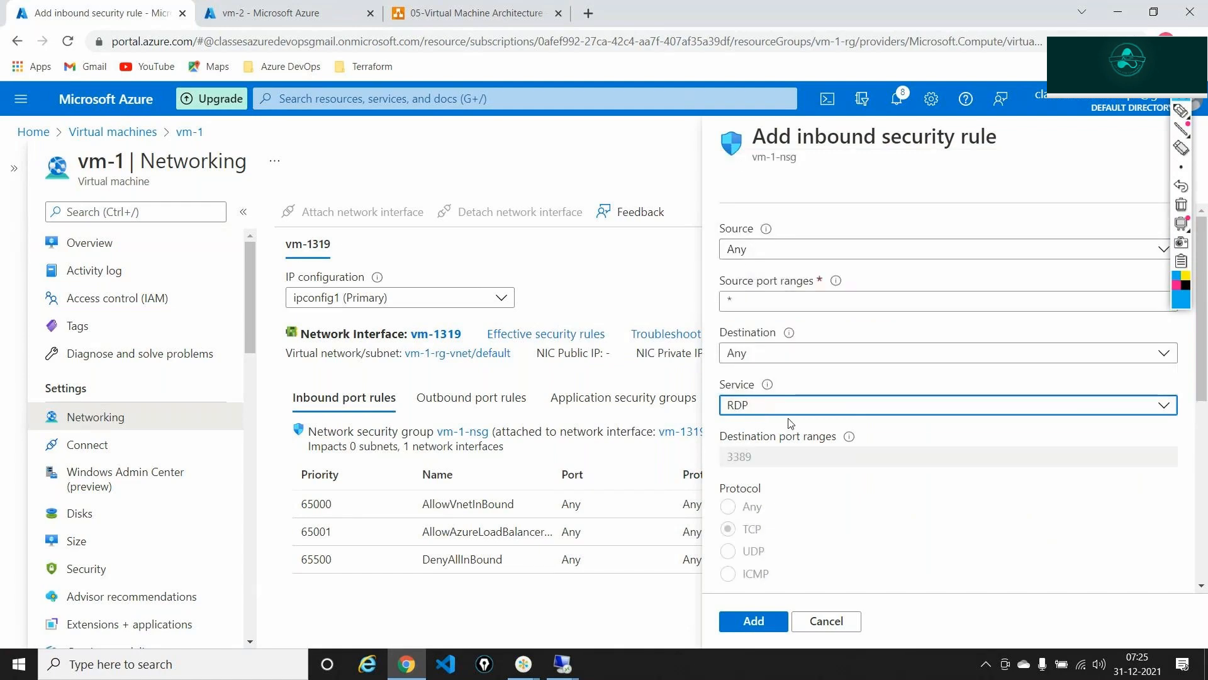
scroll(791, 423, down, 5)
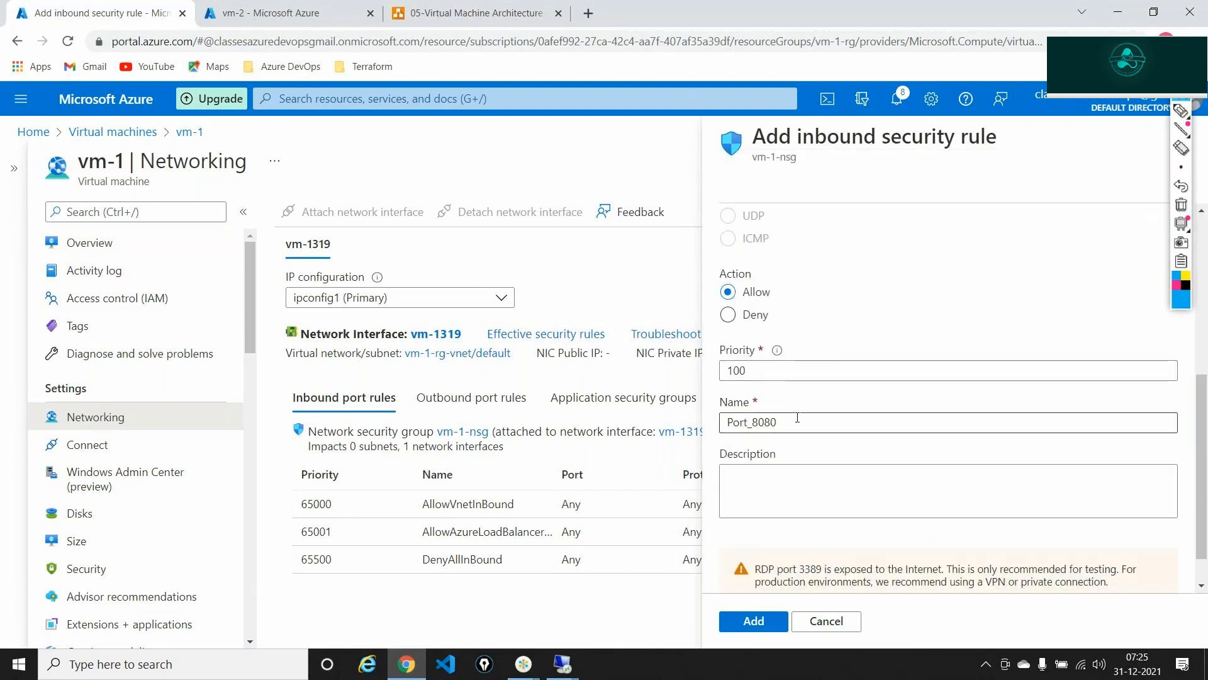
click(797, 418)
key(BackSpace)
key(BackSpace)
key(BackSpace)
key(BackSpace)
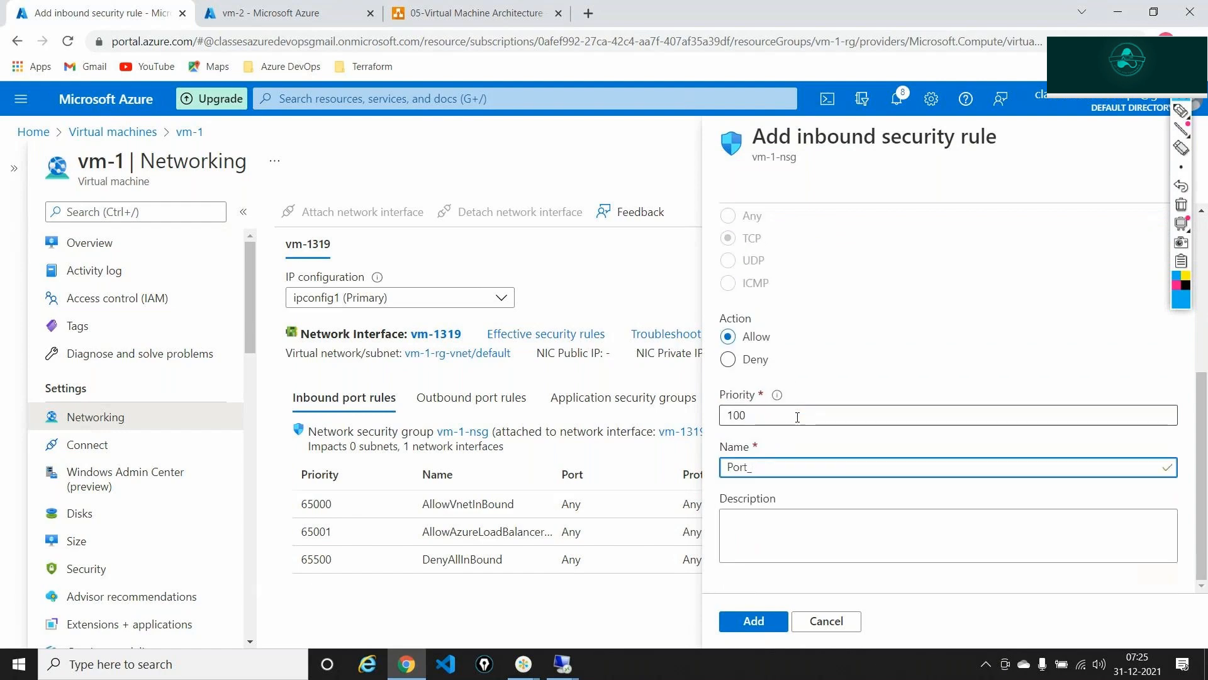
text(3389_Allow)
click(749, 627)
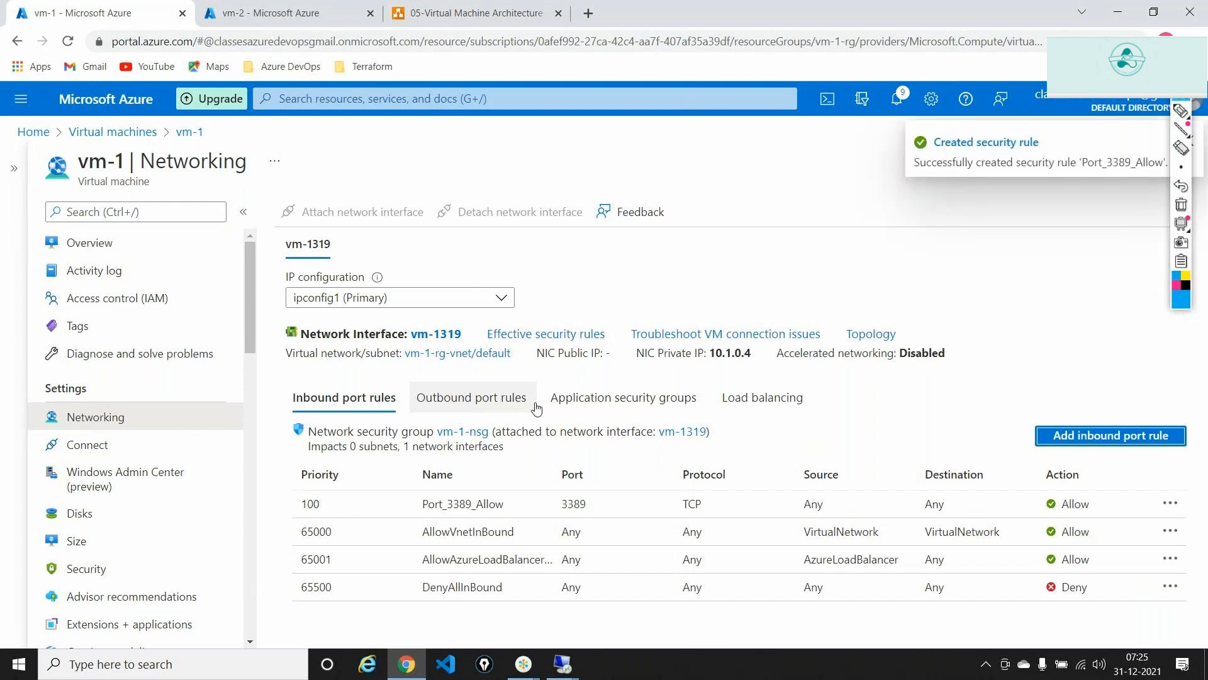
- Reload the portal and return to vm-1's Overview page
click(68, 42)
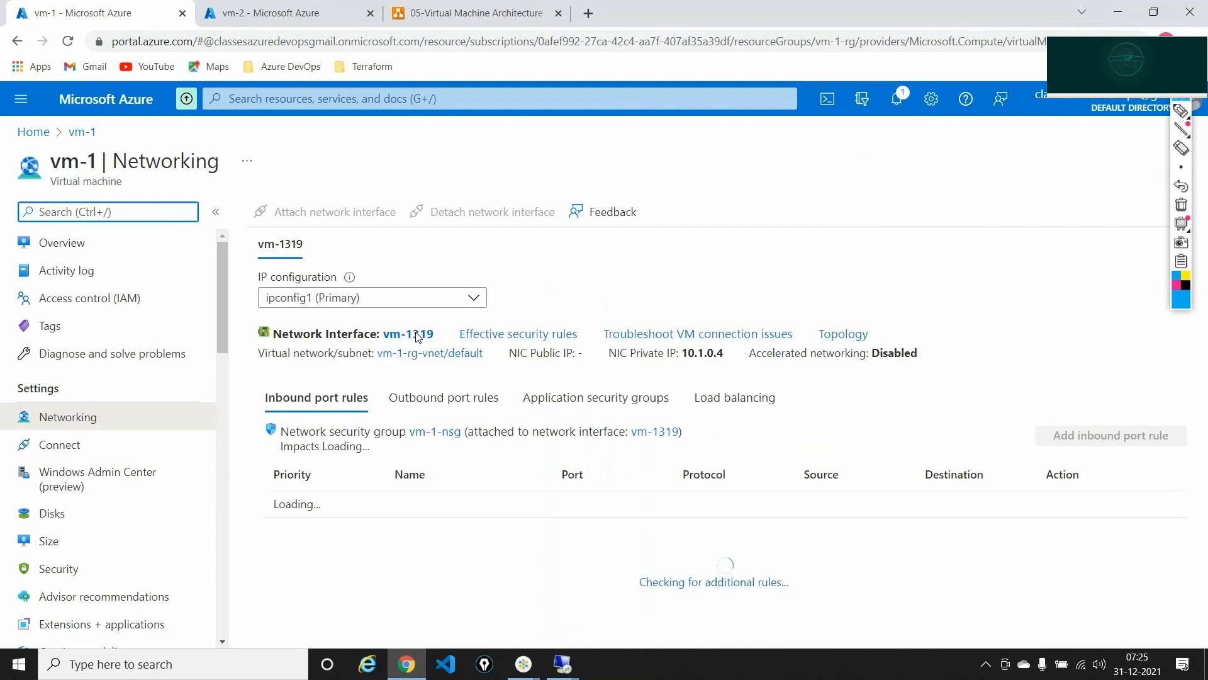
click(176, 251)
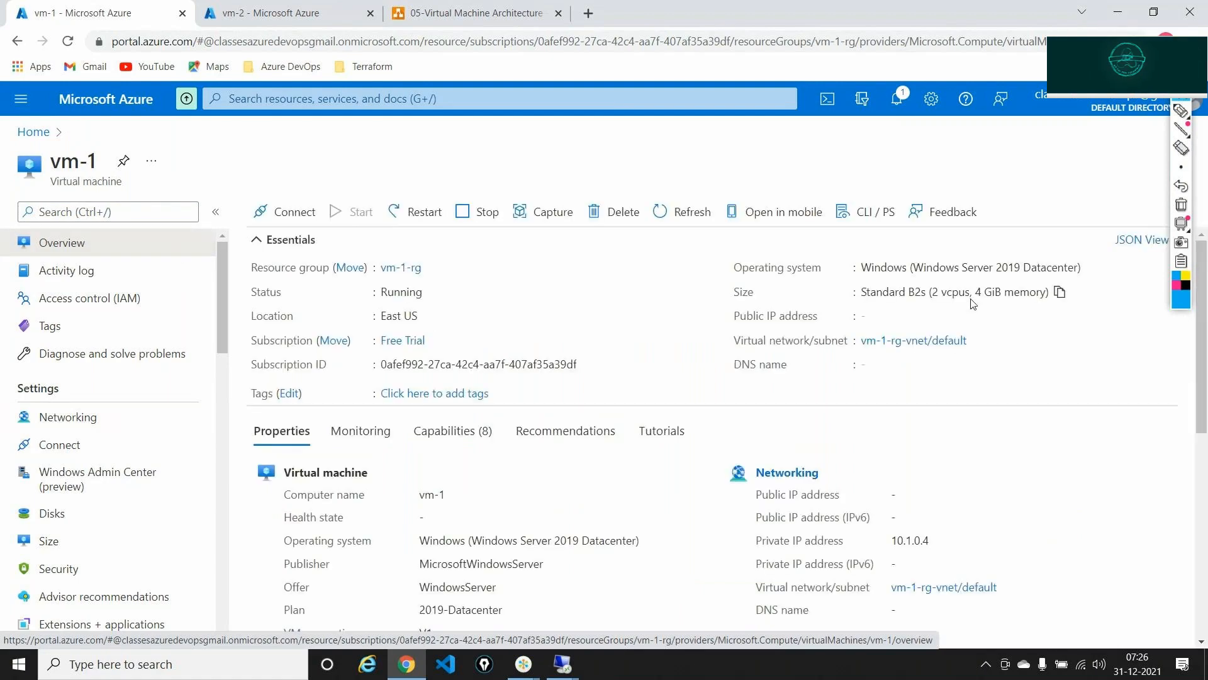
- Copy vm-1's private IP and re-enter 10.1.0.4 as the Remote Desktop computer
double_click(913, 541)
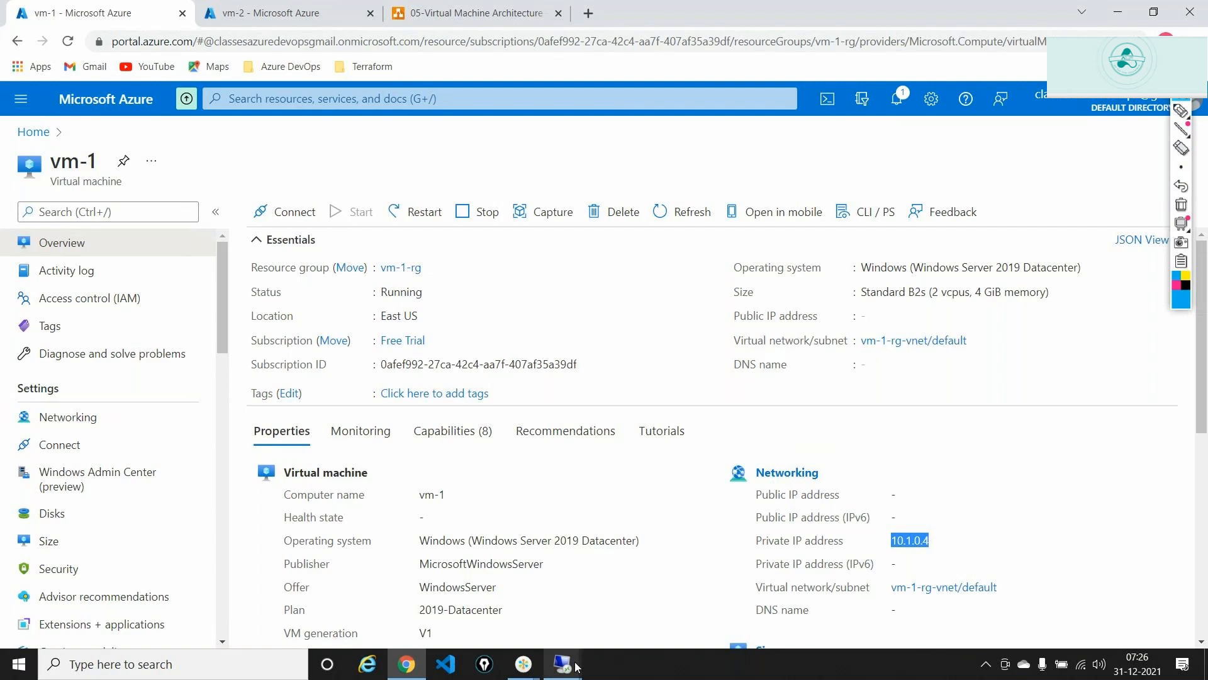
mouse_move(576, 667)
click(591, 584)
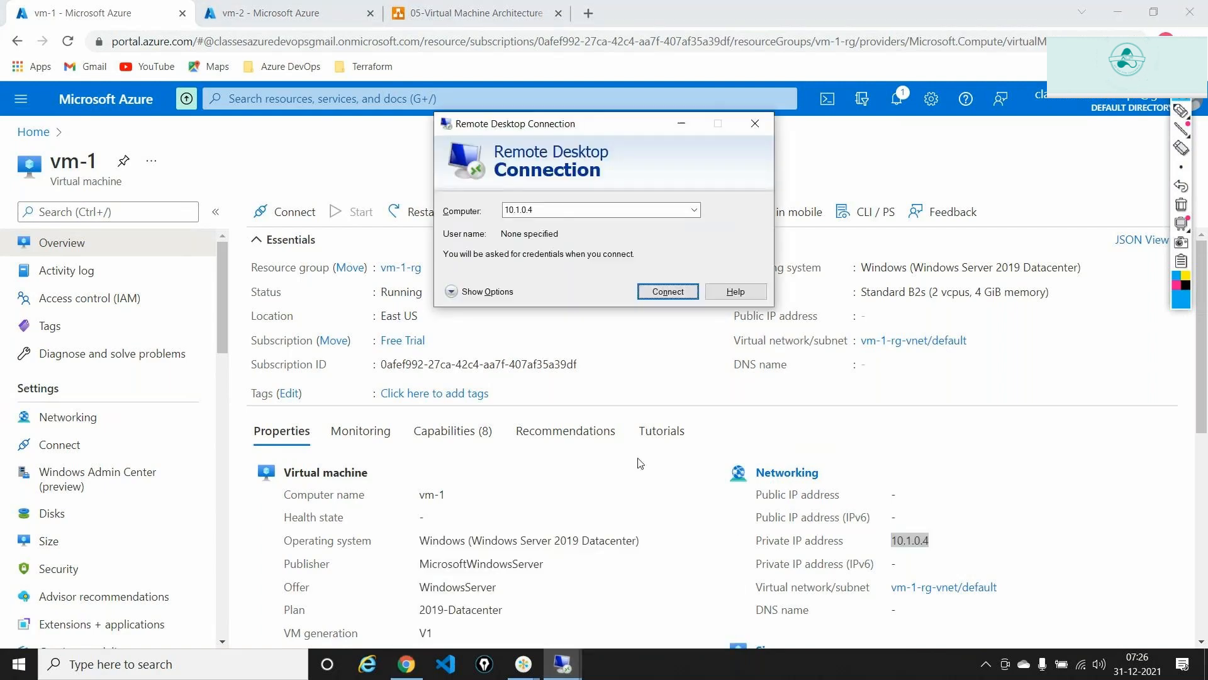
double_click(547, 210)
key(ctrl+c)
key(BackSpace)
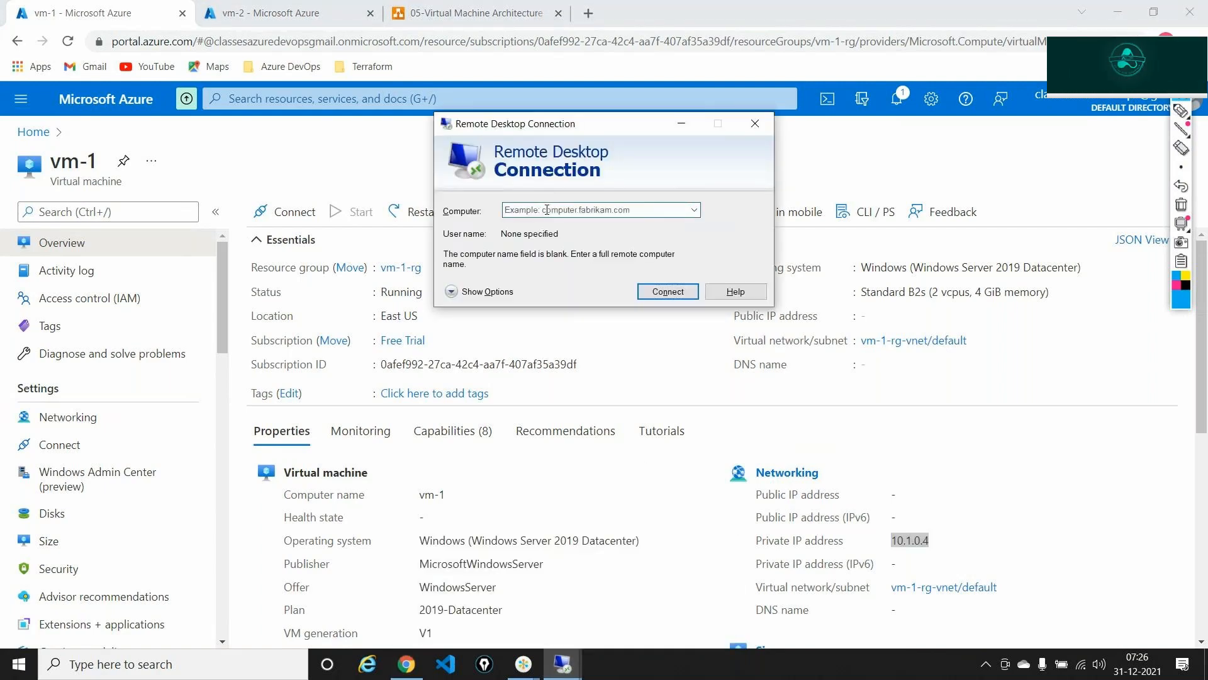
key(ctrl+v)
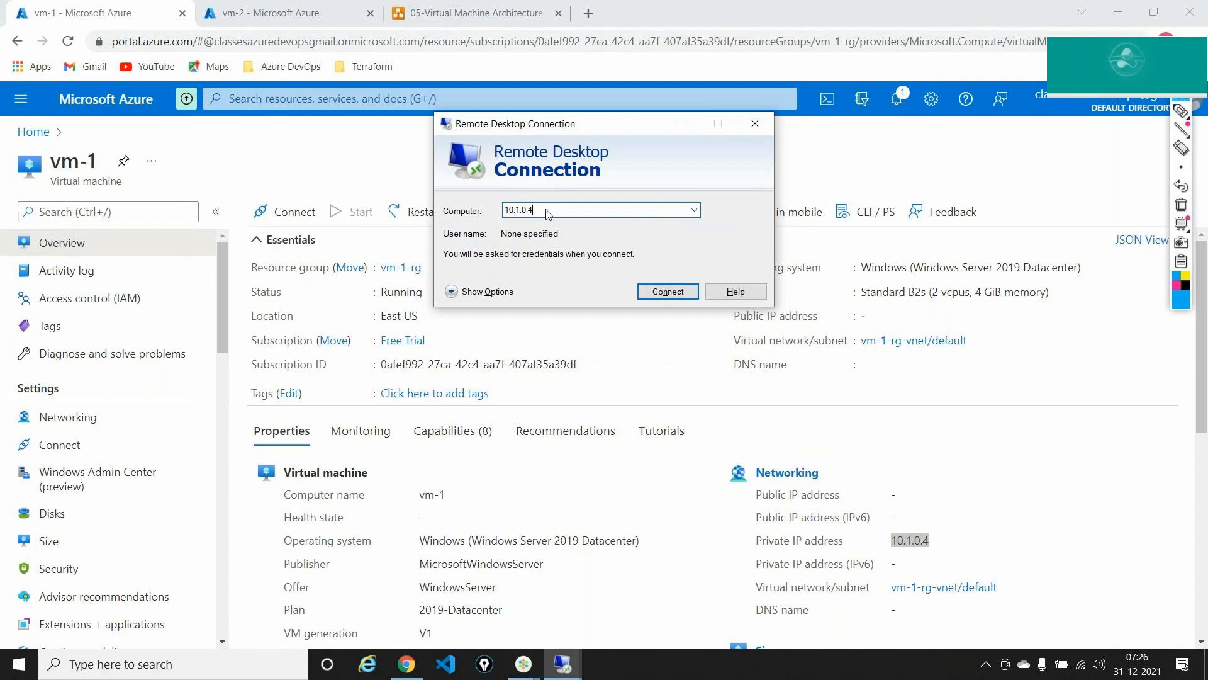
- Switch between the browser and Remote Desktop, bringing the connection dialog back to front
key(alt+Tab)
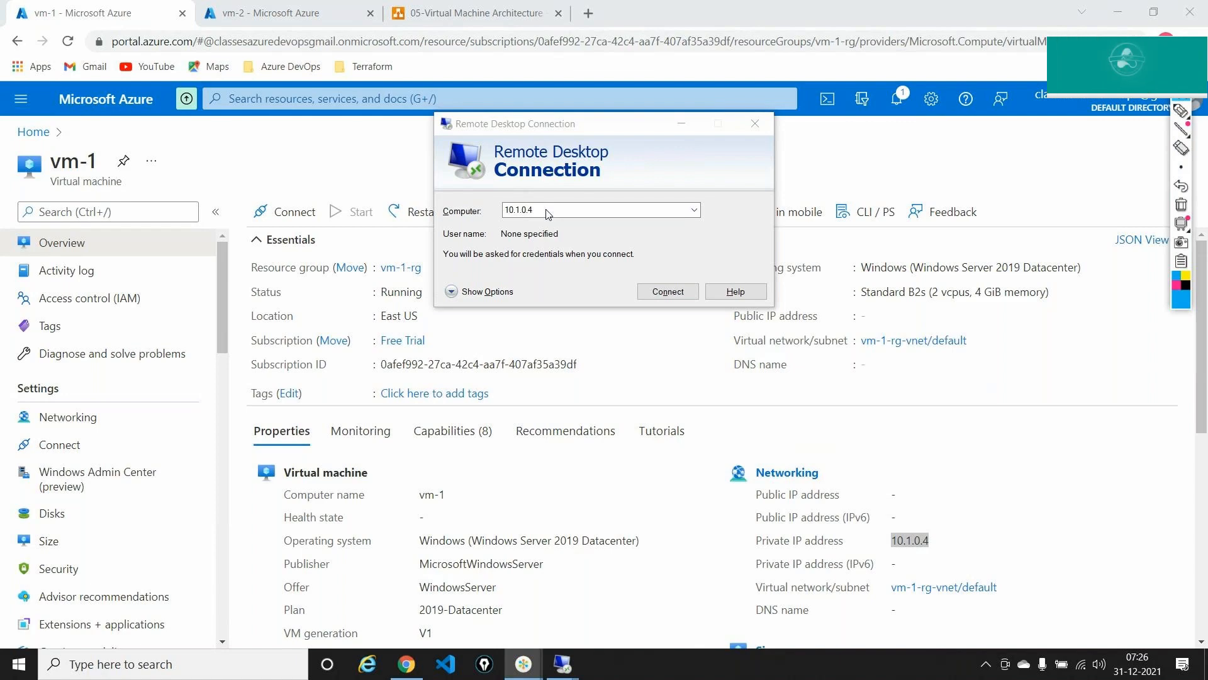
click(547, 212)
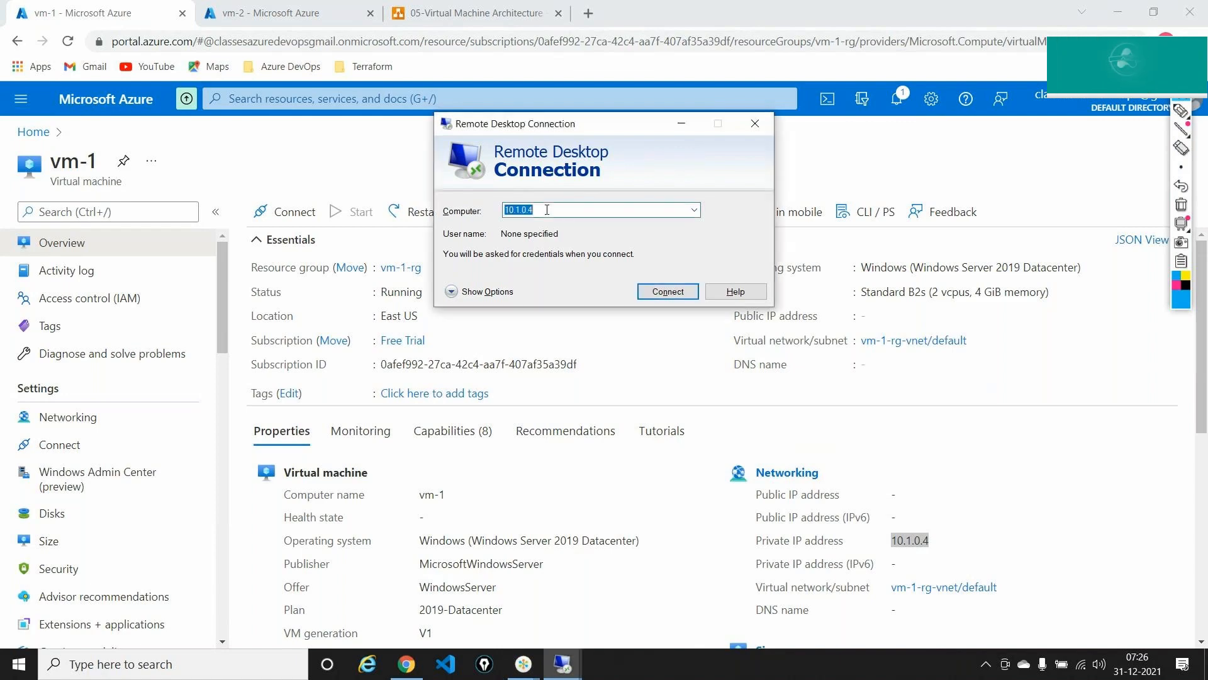
click(1073, 340)
click(562, 664)
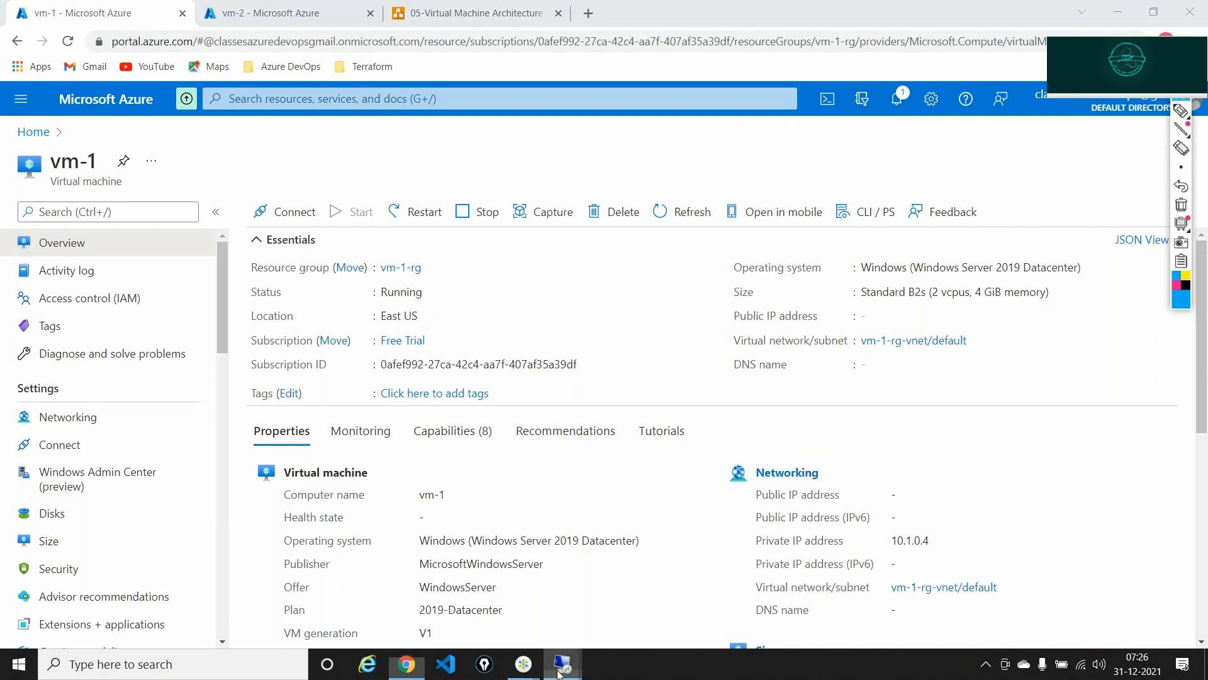
click(643, 598)
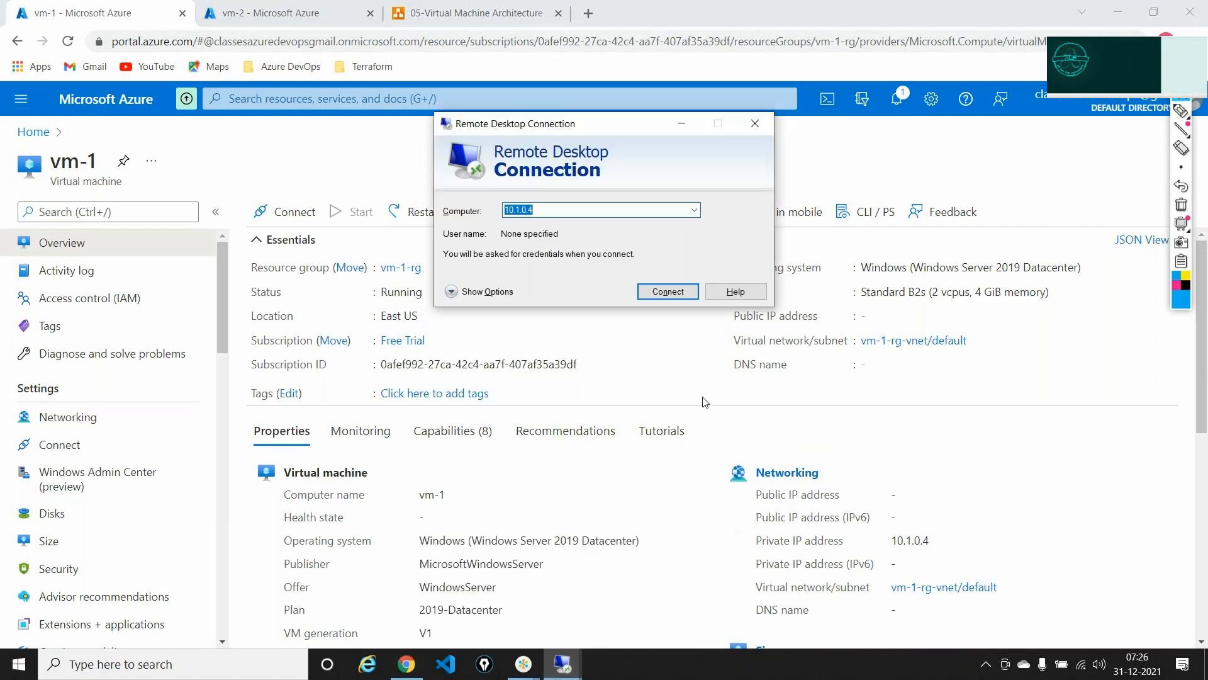
- Retry connecting to 10.1.0.4, dismiss the failure, close Remote Desktop, and reopen vm-1 Networking
click(643, 290)
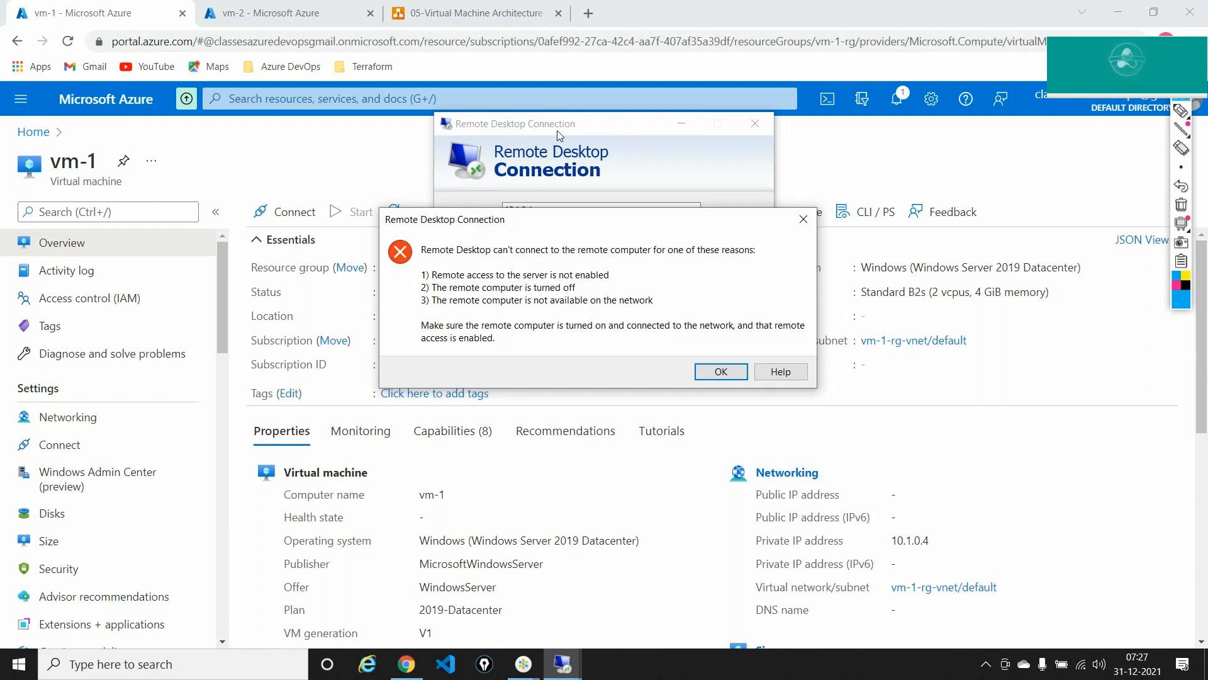
key(Return)
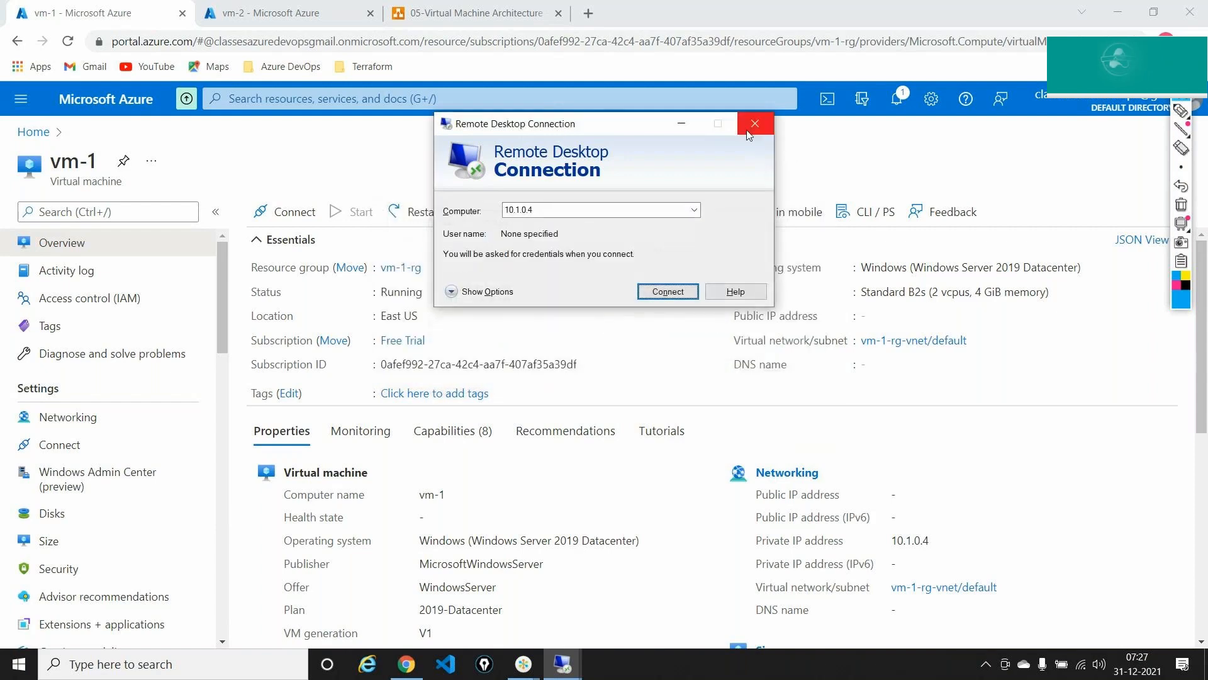
click(755, 123)
click(66, 416)
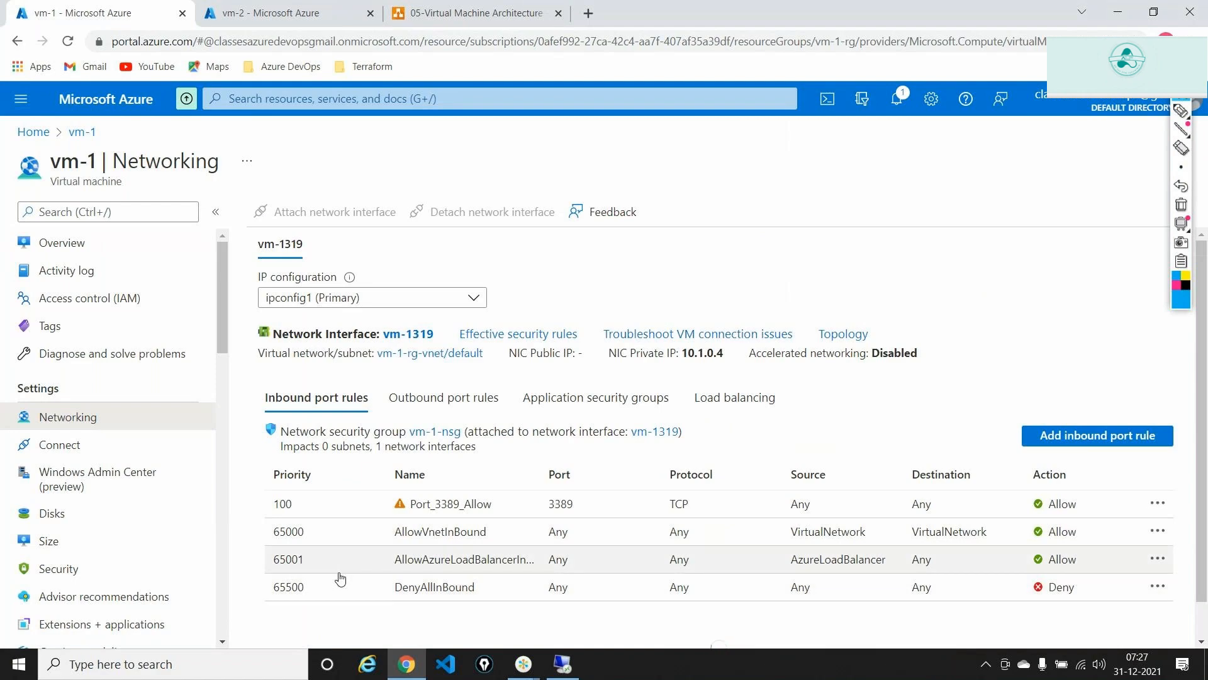
- Return to vm-1's overview, select its private IP 10.1.0.4, and start a blank browser tab
click(1181, 111)
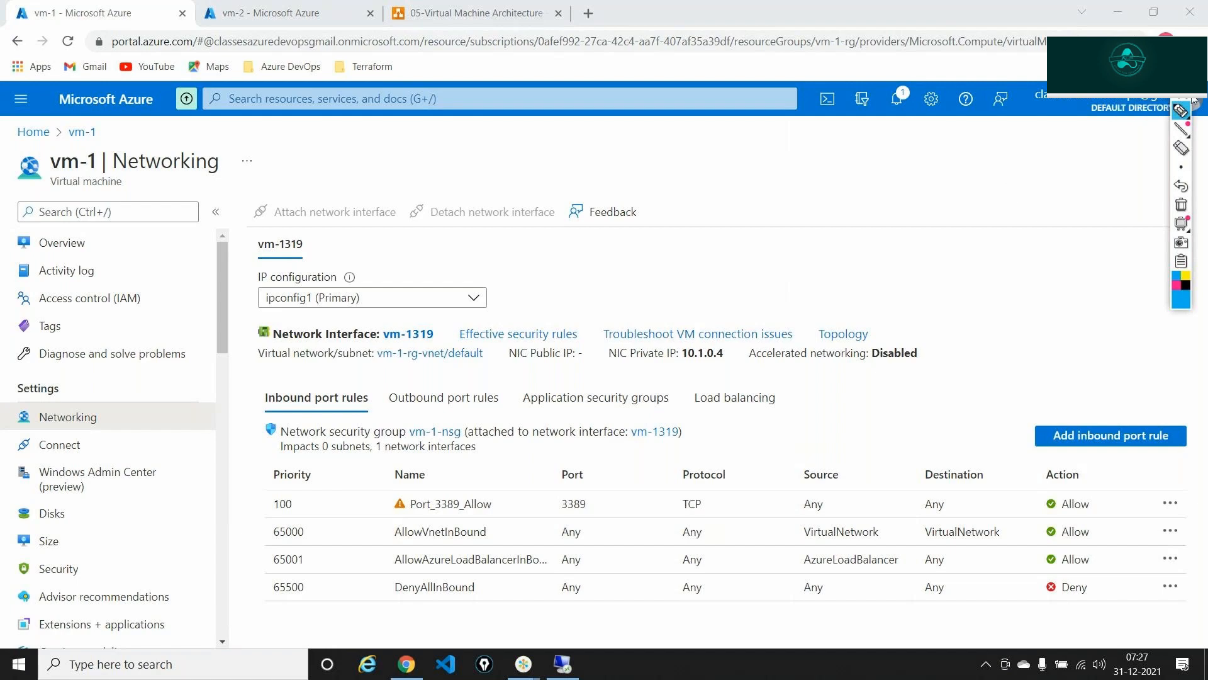
drag(1182, 95, 1181, 103)
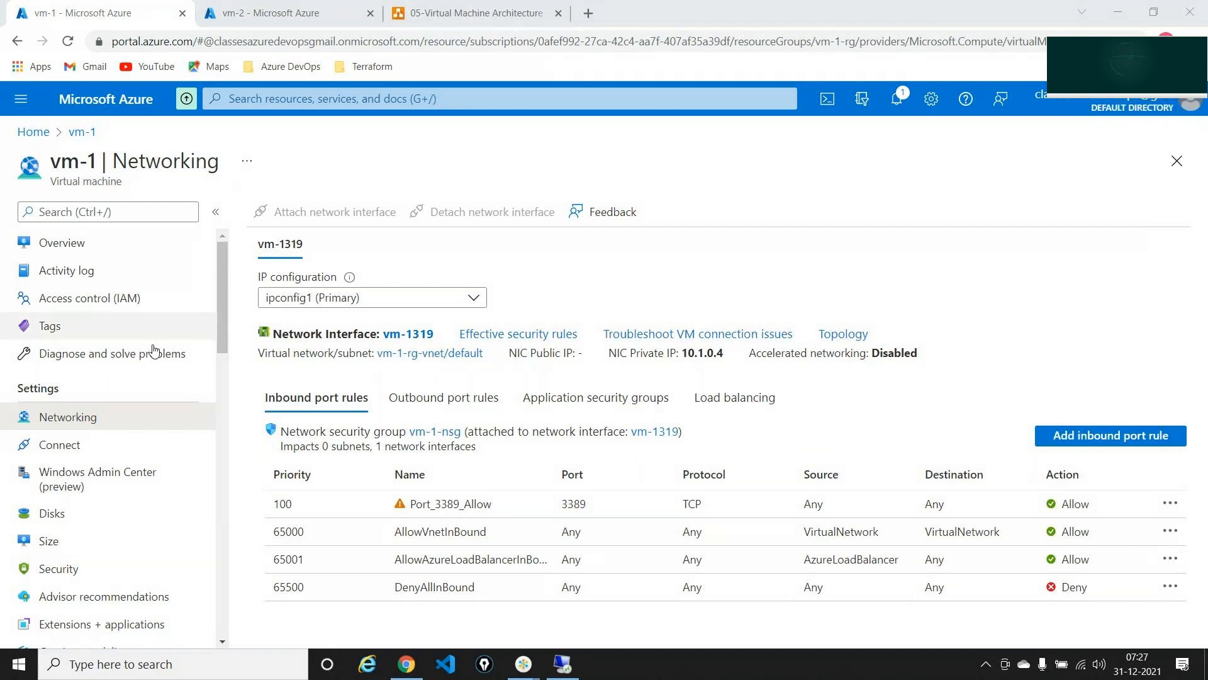
click(63, 242)
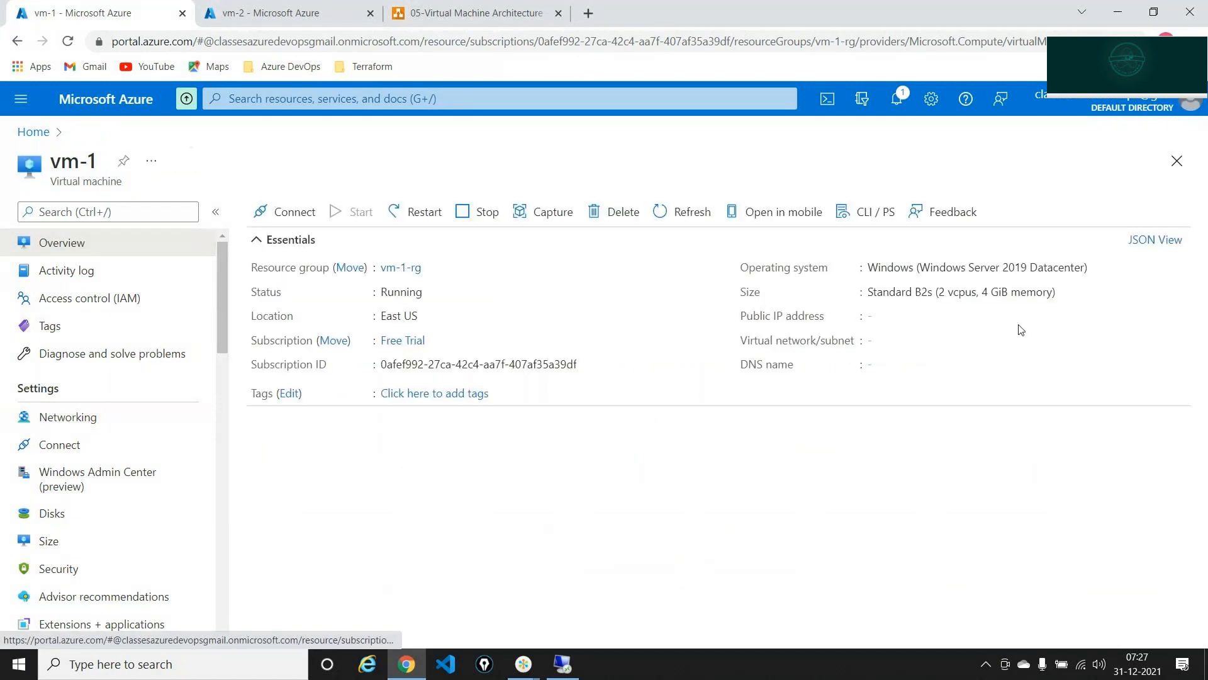
double_click(917, 539)
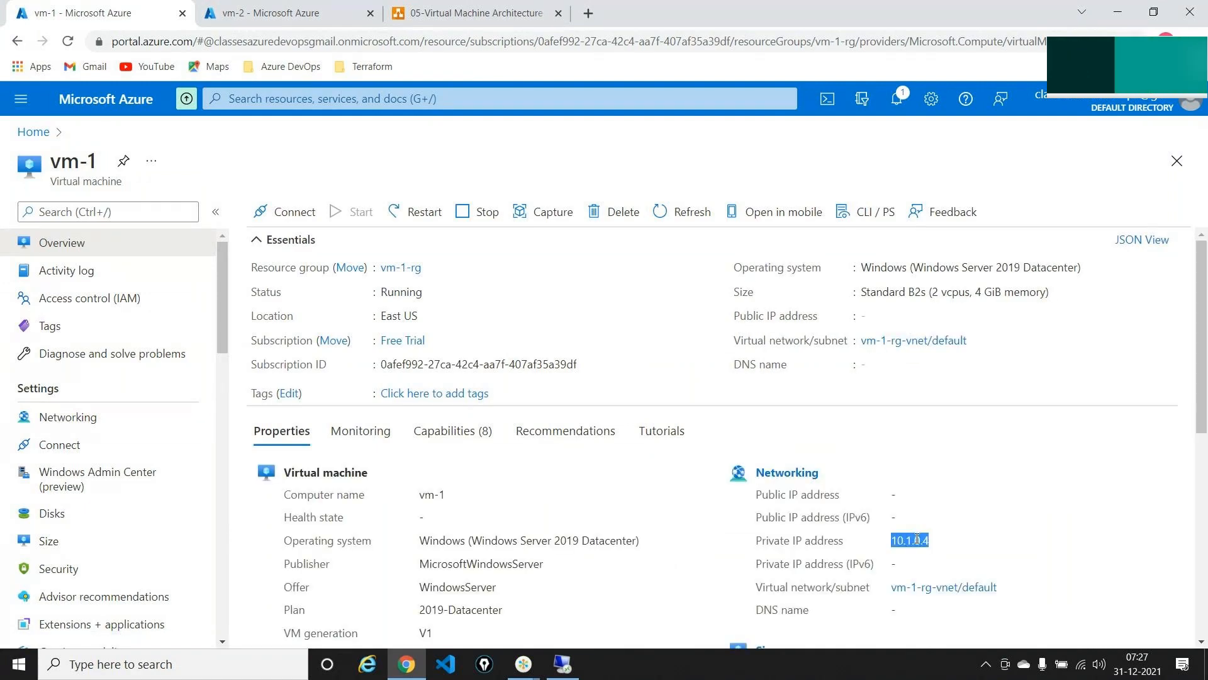
click(588, 14)
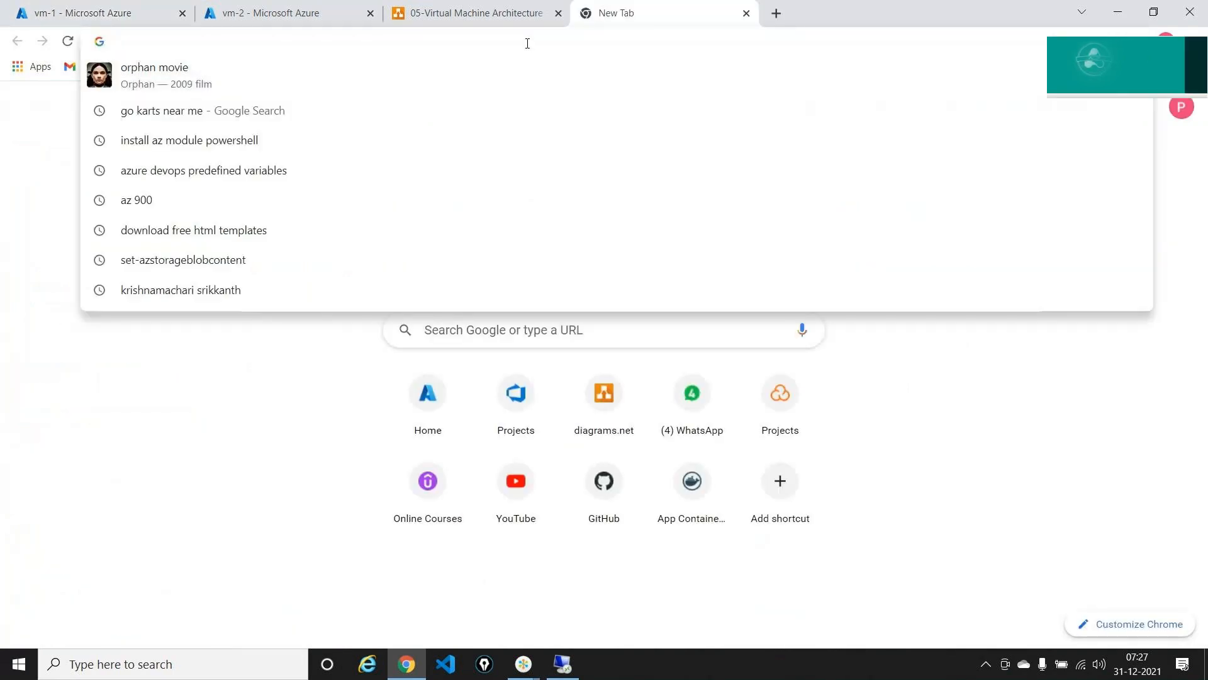
- Search 'whats my ip' to find the local public IP, then return to vm-2's portal page
text(whats m)
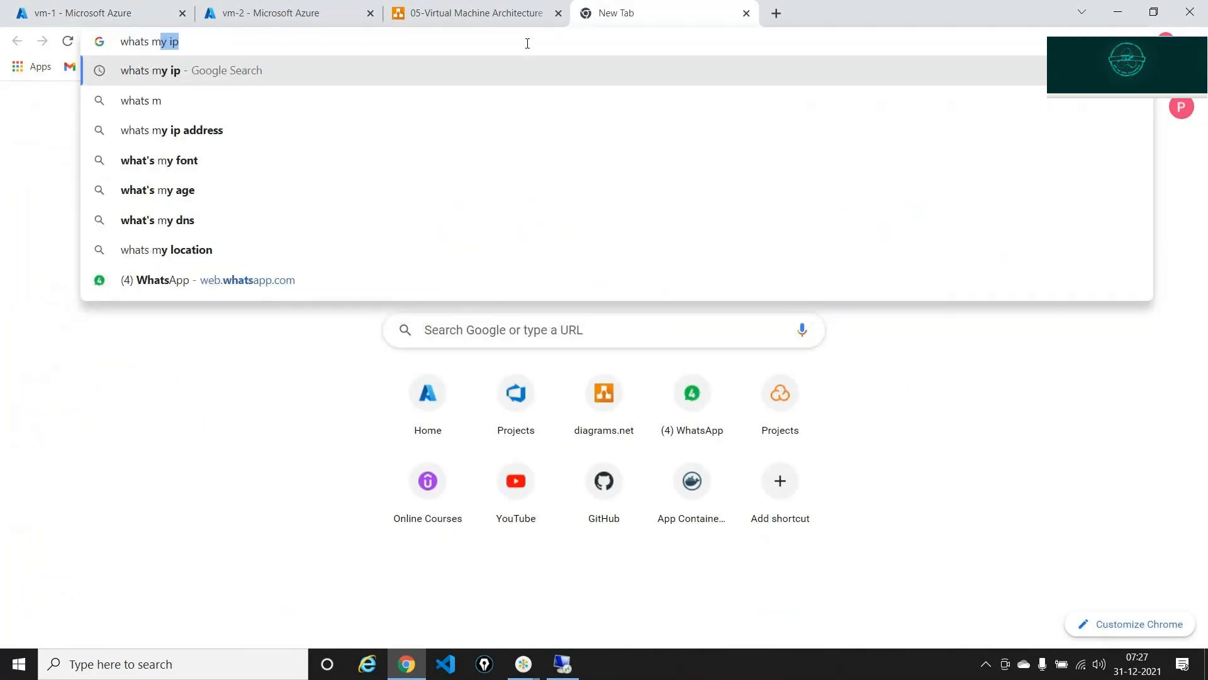
text(y ip)
key(Return)
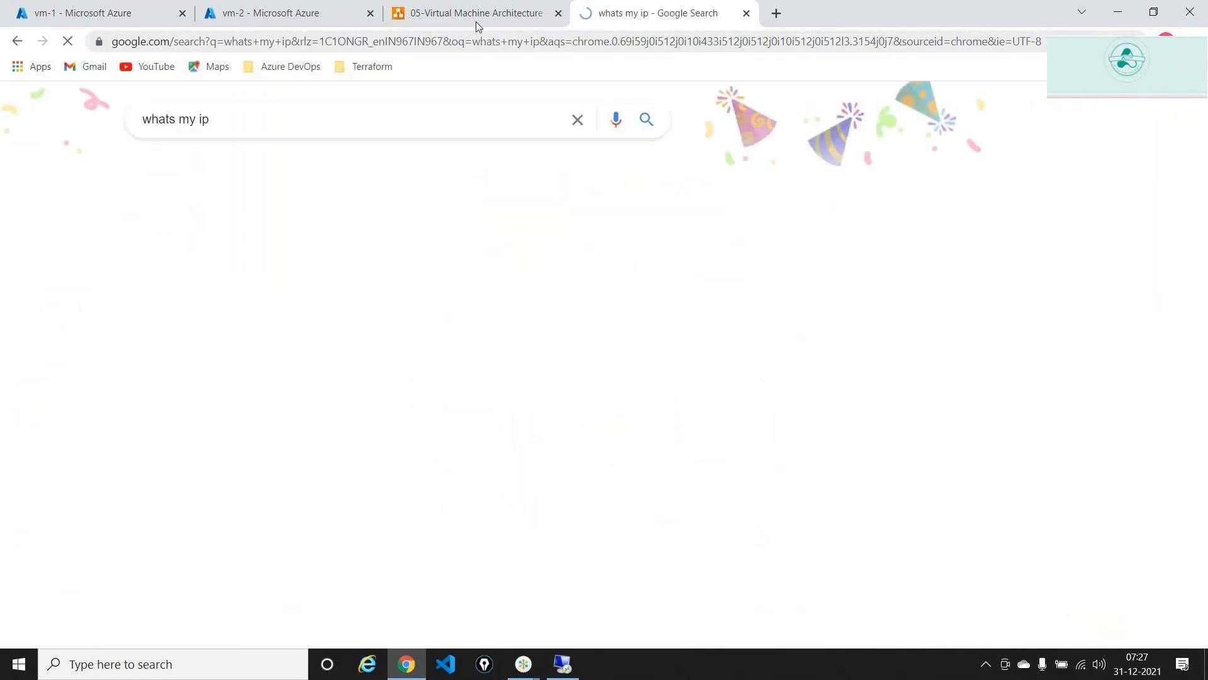
double_click(199, 295)
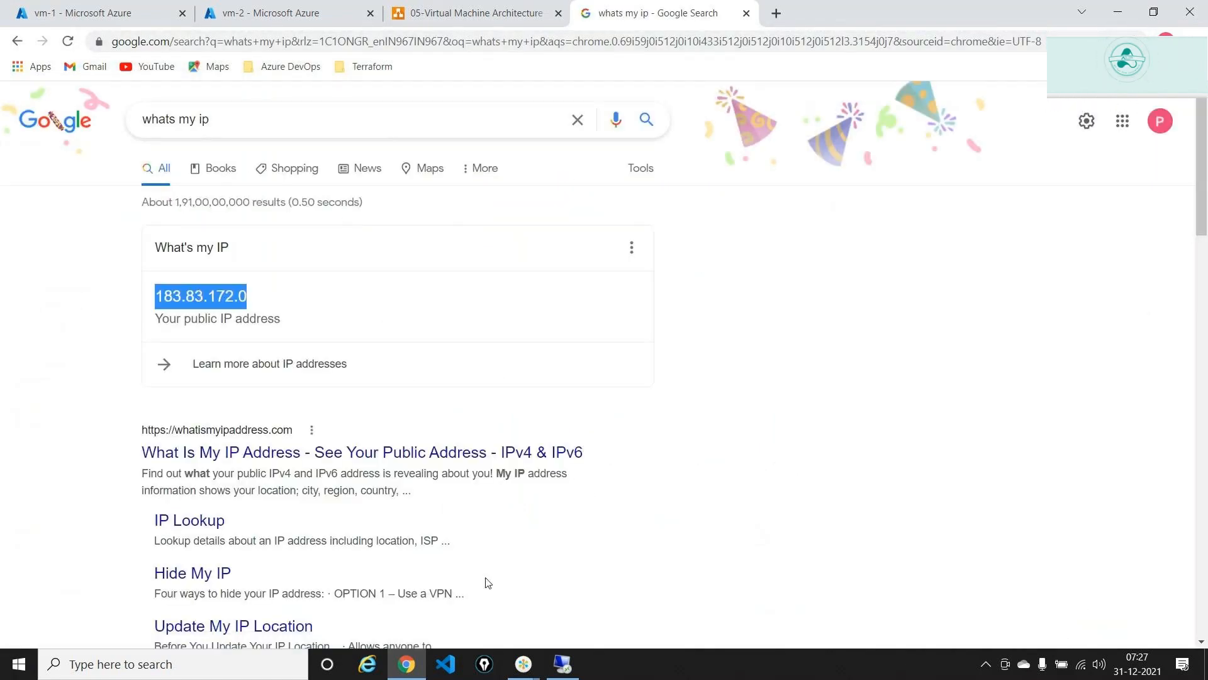
click(310, 7)
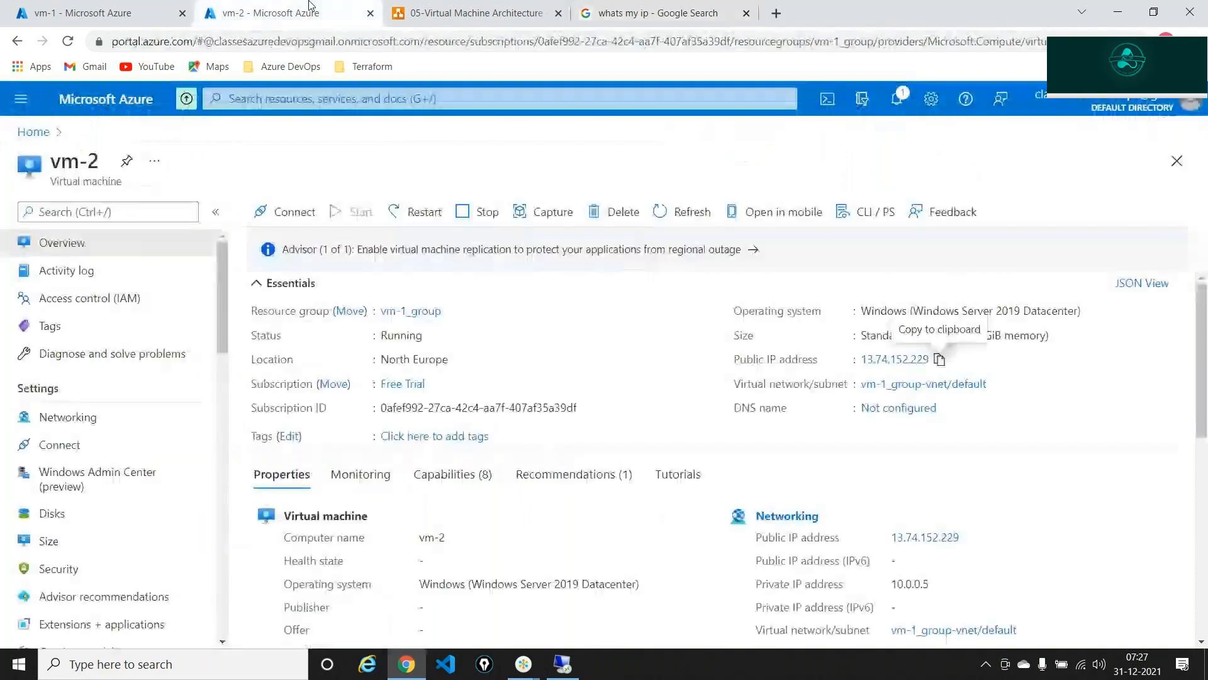
- Review vm-1's networking rules and its overview showing private IP 10.1.0.4
click(140, 6)
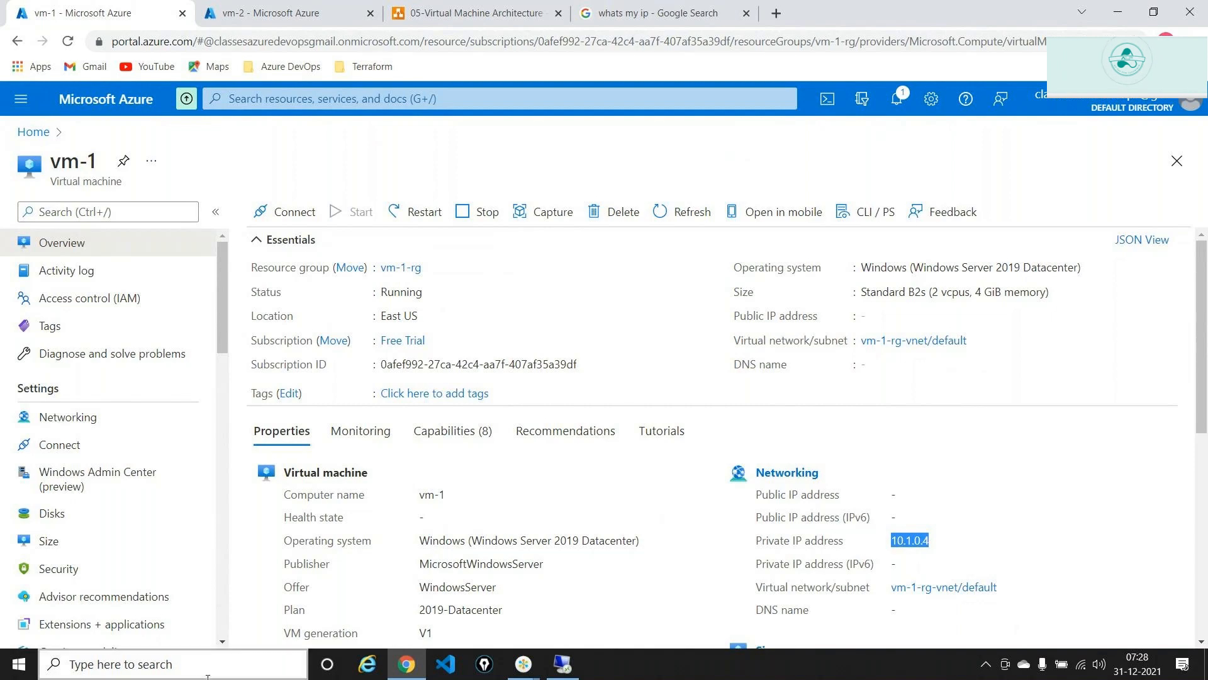
click(60, 427)
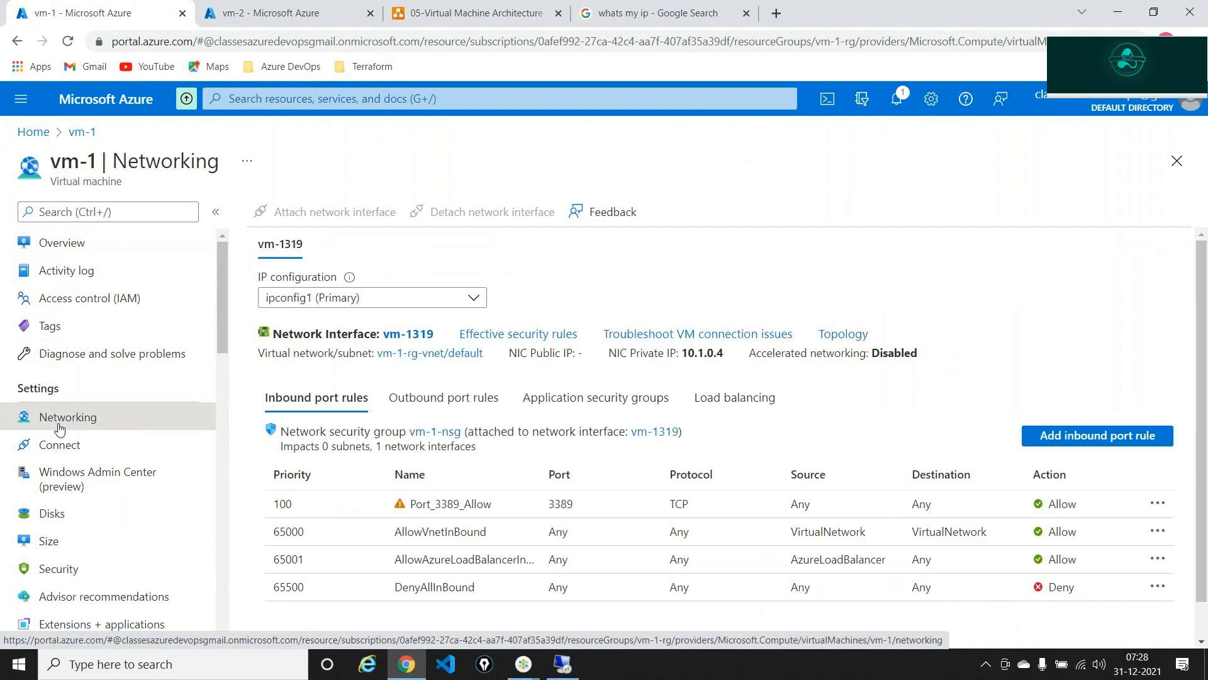
click(62, 242)
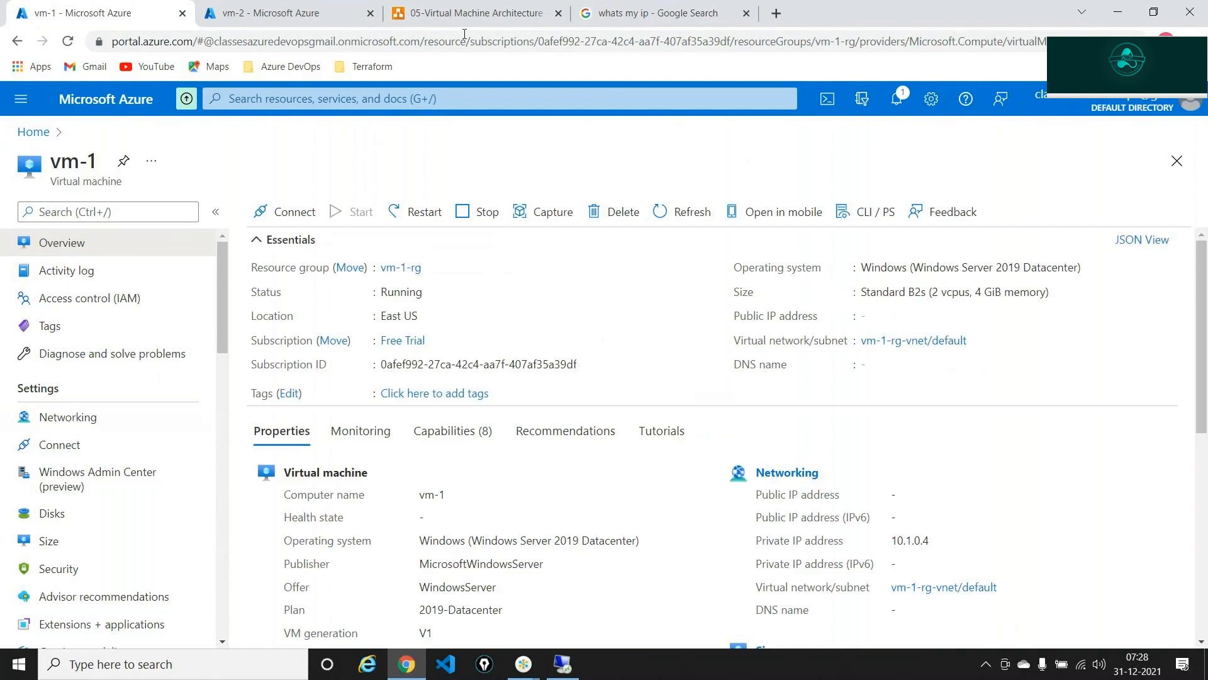
- Glance at vm-2's remote desktop session, then show the 05-Virtual Machine Architecture diagram
click(562, 664)
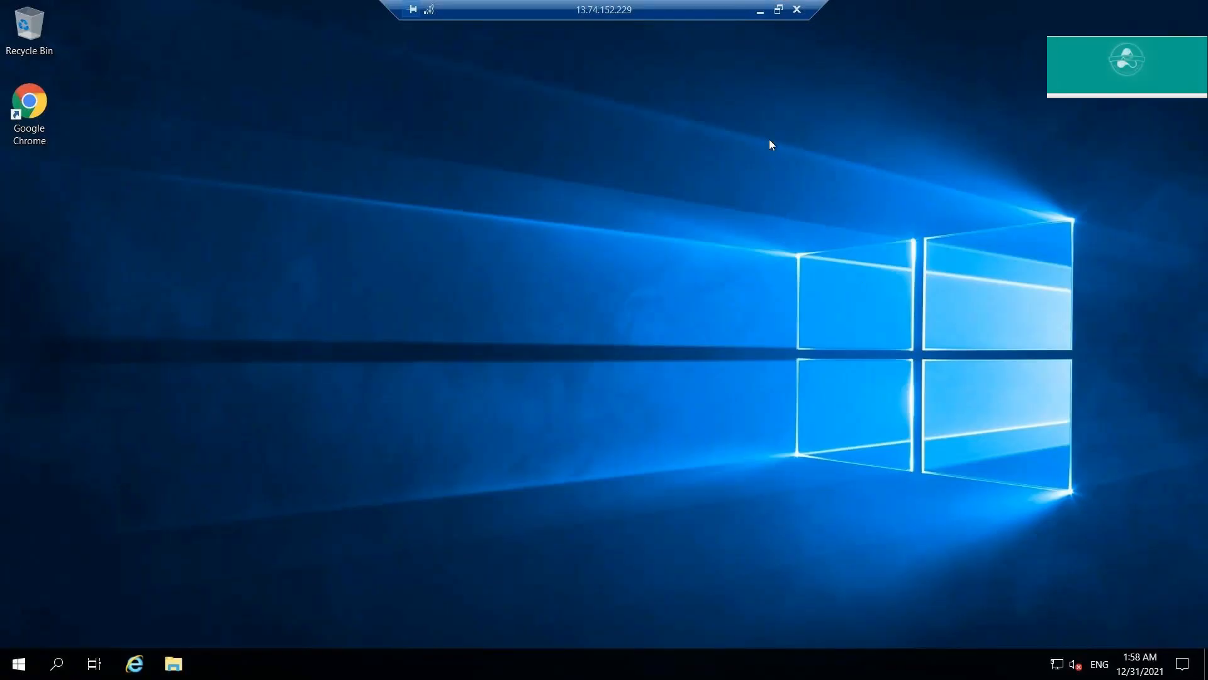
click(761, 11)
click(466, 12)
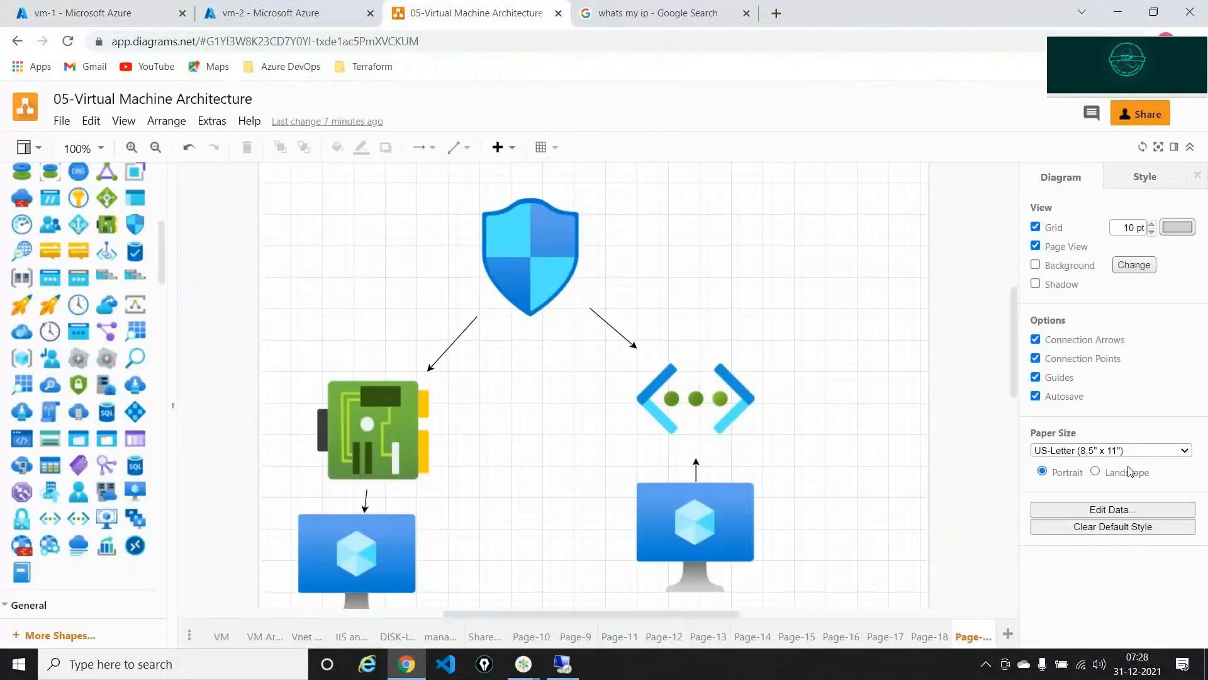
- Add a new diagram page with a virtual machine icon labelled 'VM2'
click(1007, 634)
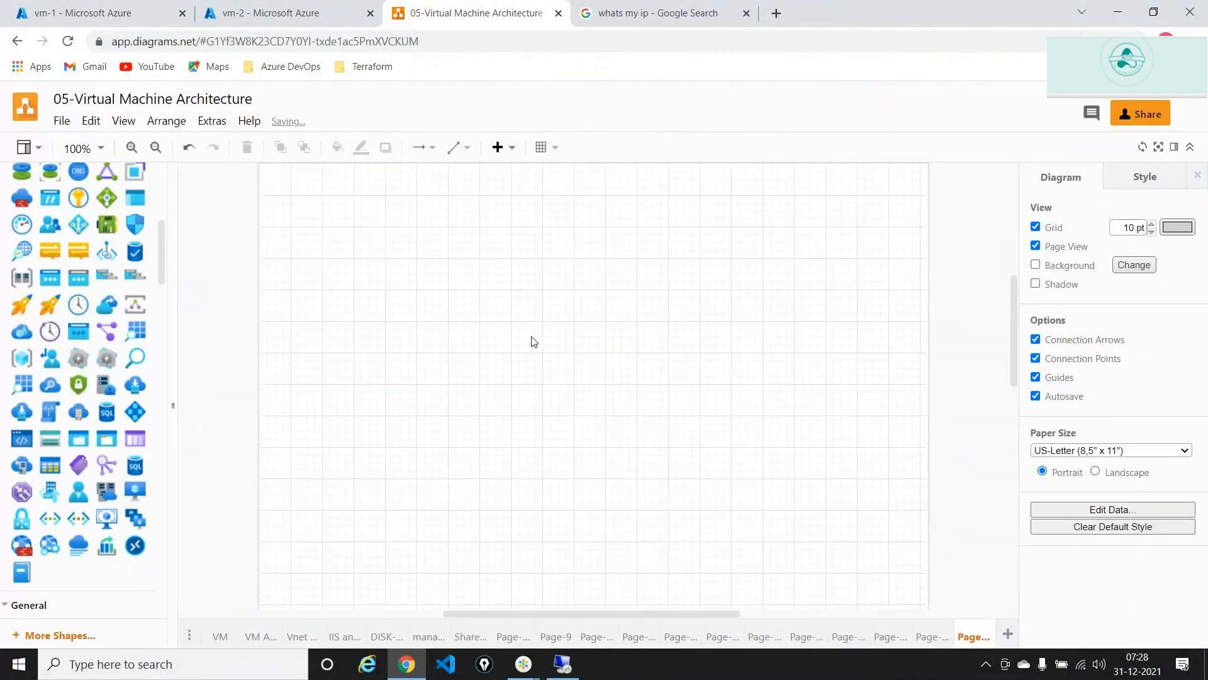
scroll(49, 441, down, 5)
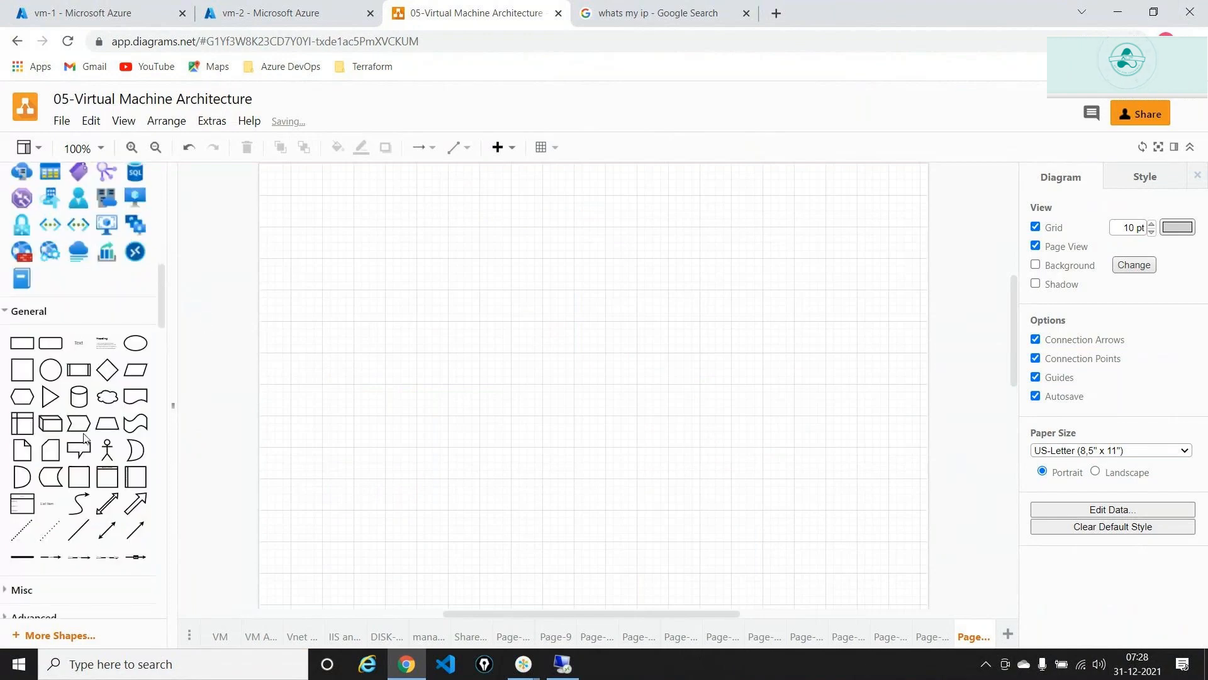
scroll(83, 438, up, 3)
drag(138, 384, 717, 327)
drag(597, 479, 783, 479)
double_click(784, 479)
text(VM2)
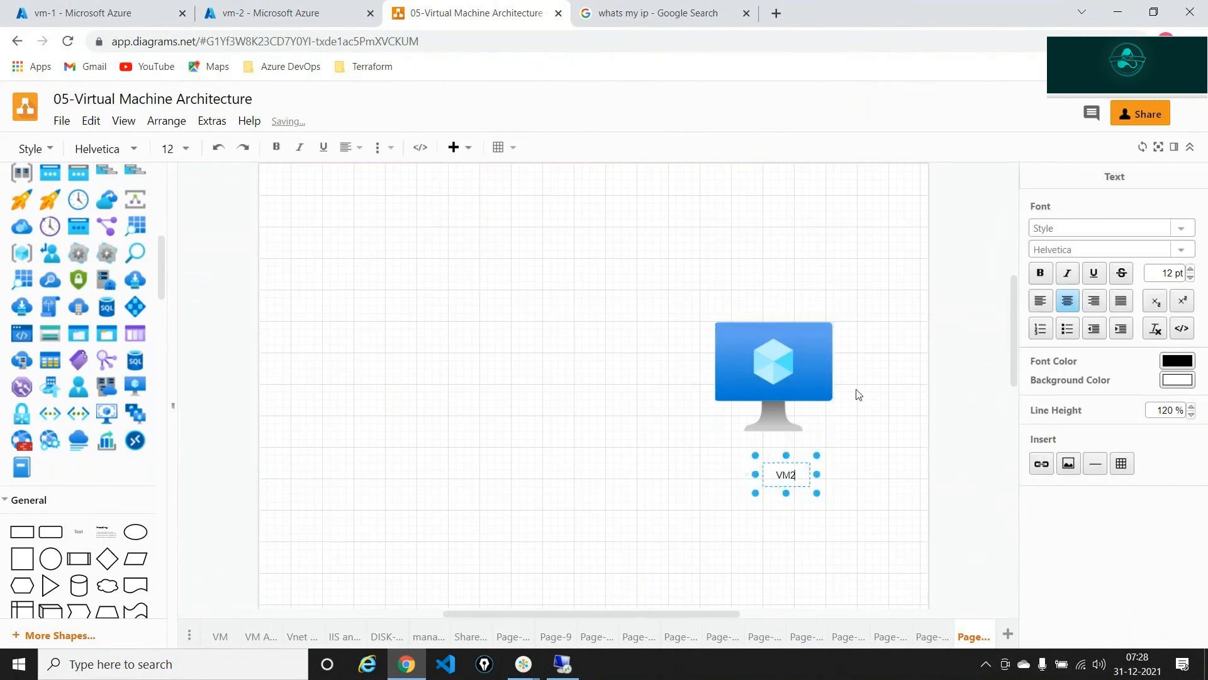
click(224, 512)
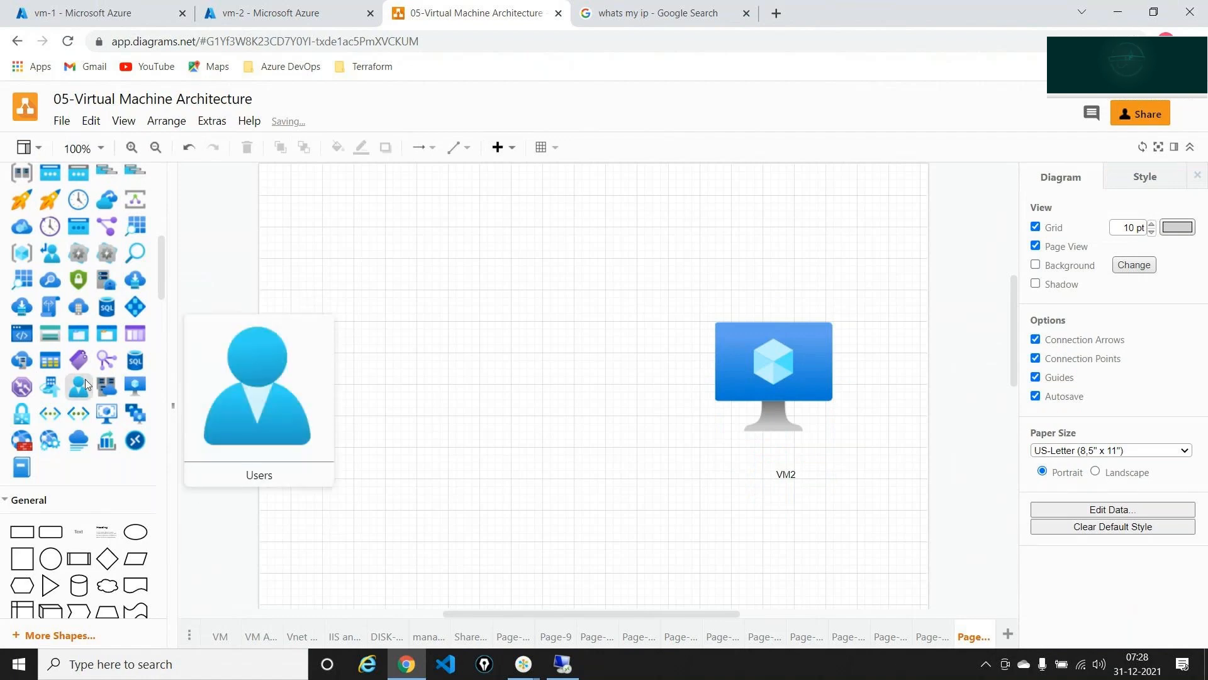
- Add a user icon with an arrow to VM2, plus a second VM icon linked from VM2
mouse_move(80, 384)
mouse_down()
mouse_move(878, 339)
mouse_move(793, 378)
mouse_up()
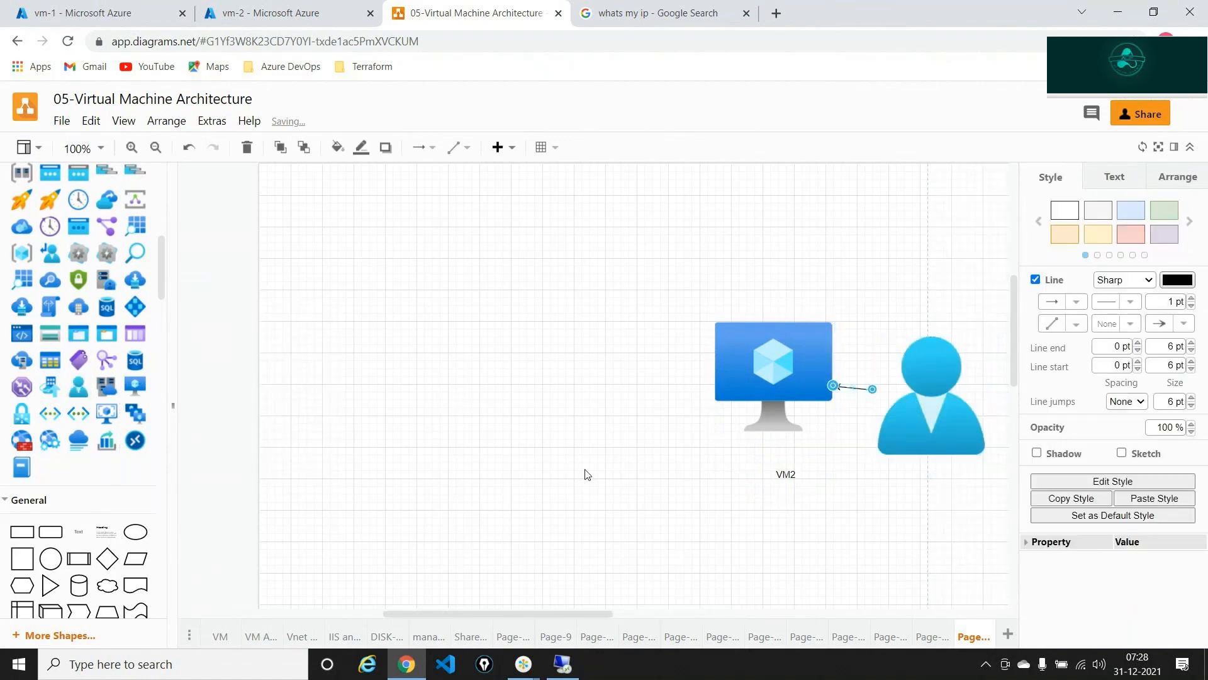
click(585, 472)
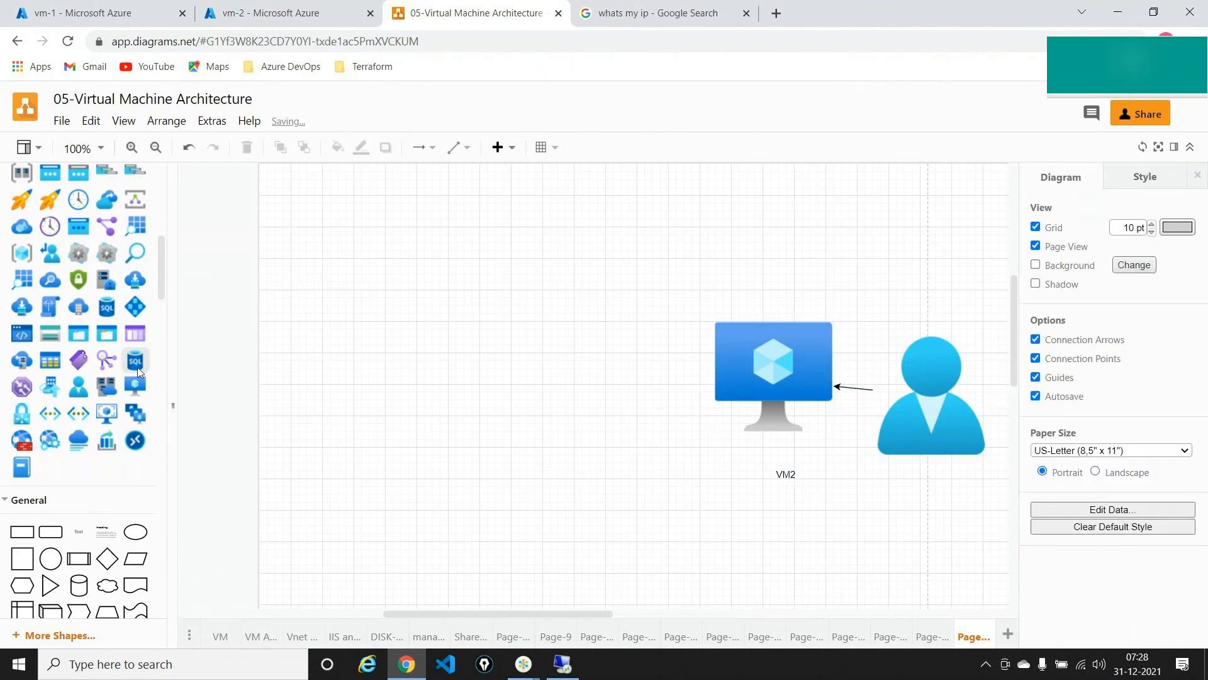
drag(136, 384, 406, 345)
click(743, 377)
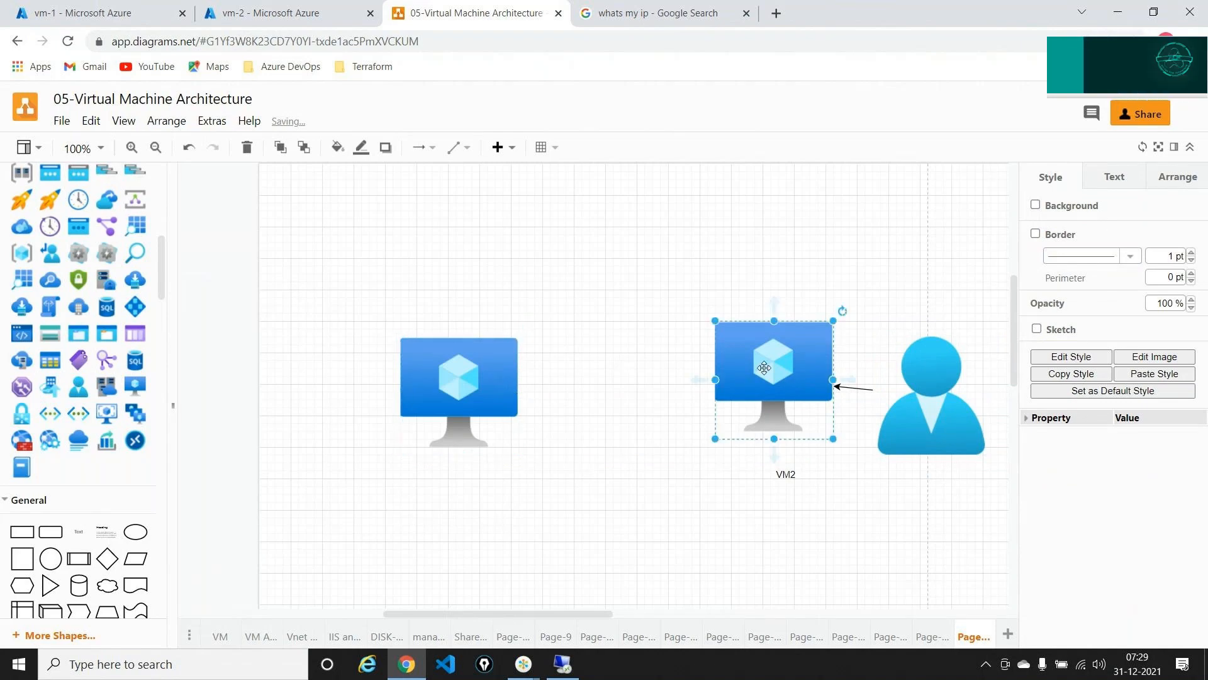
drag(691, 378, 516, 398)
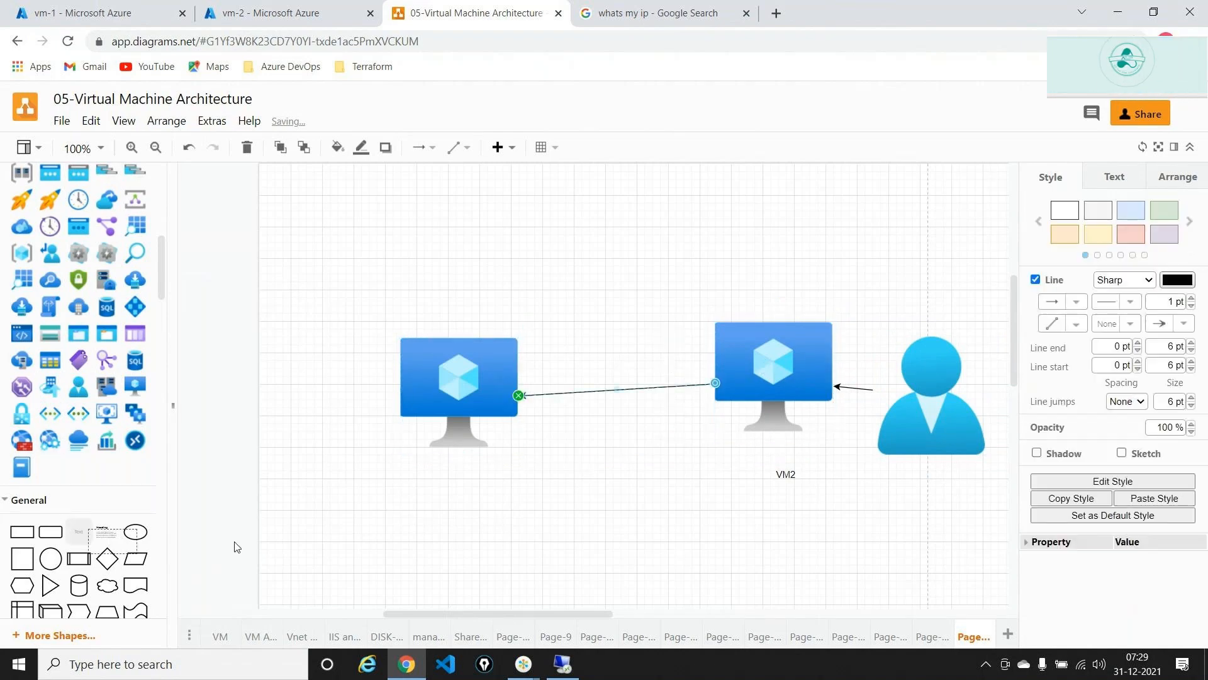
- Label the left VM 'VM1' and add a 'Private IP' label beneath it
drag(233, 547, 450, 476)
double_click(454, 475)
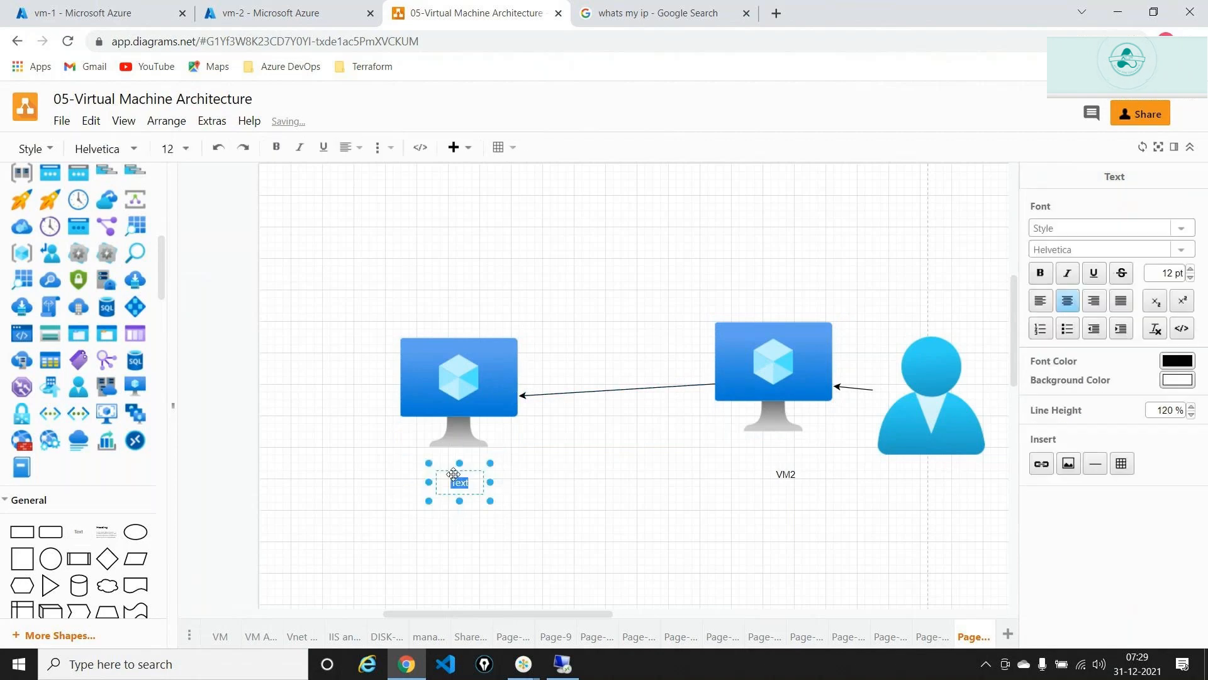
text(VM1)
click(772, 576)
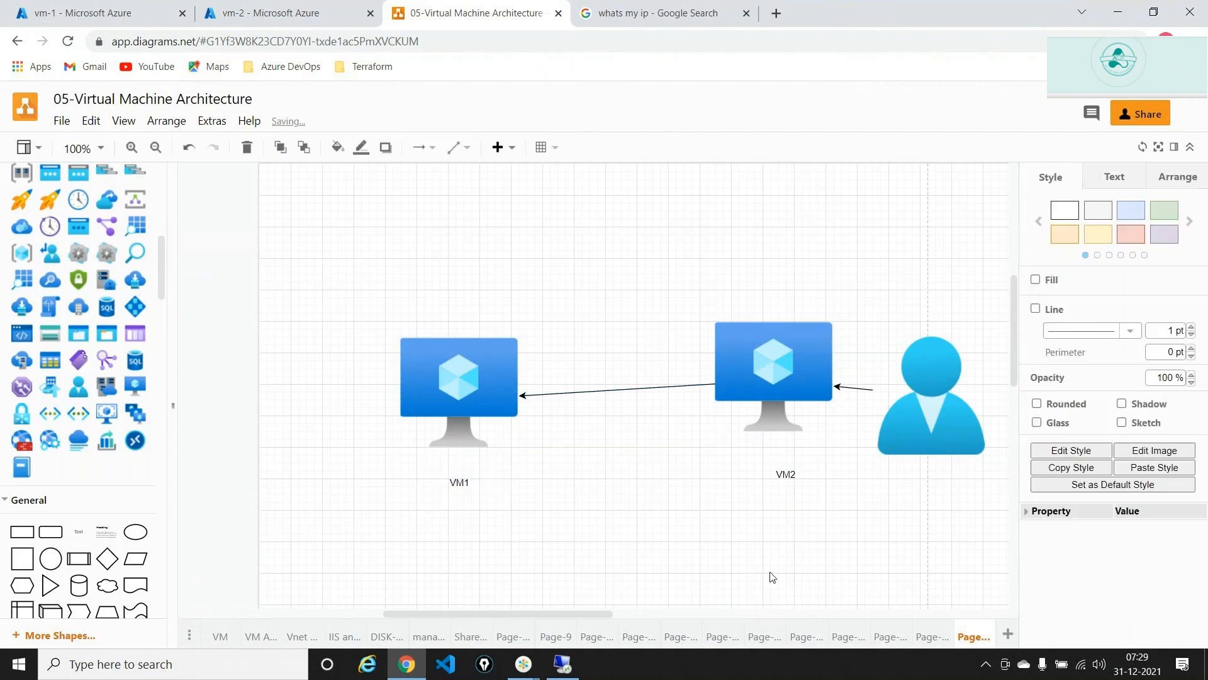
drag(79, 532, 461, 513)
double_click(463, 513)
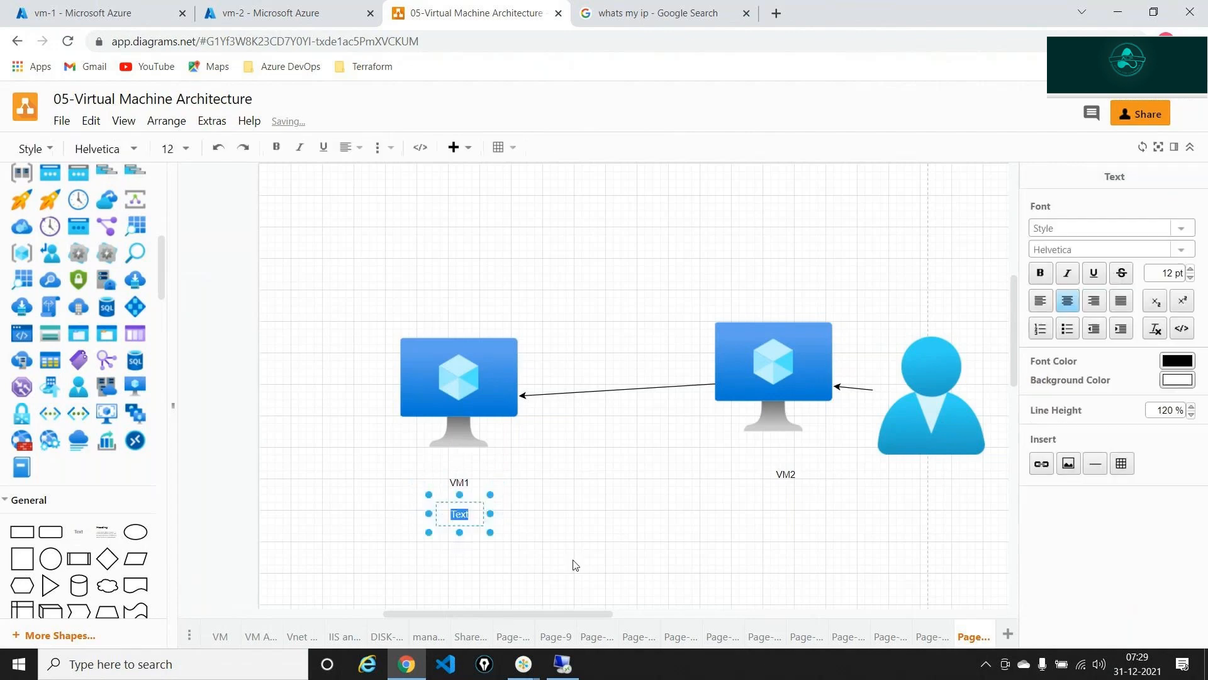
text(Private IP)
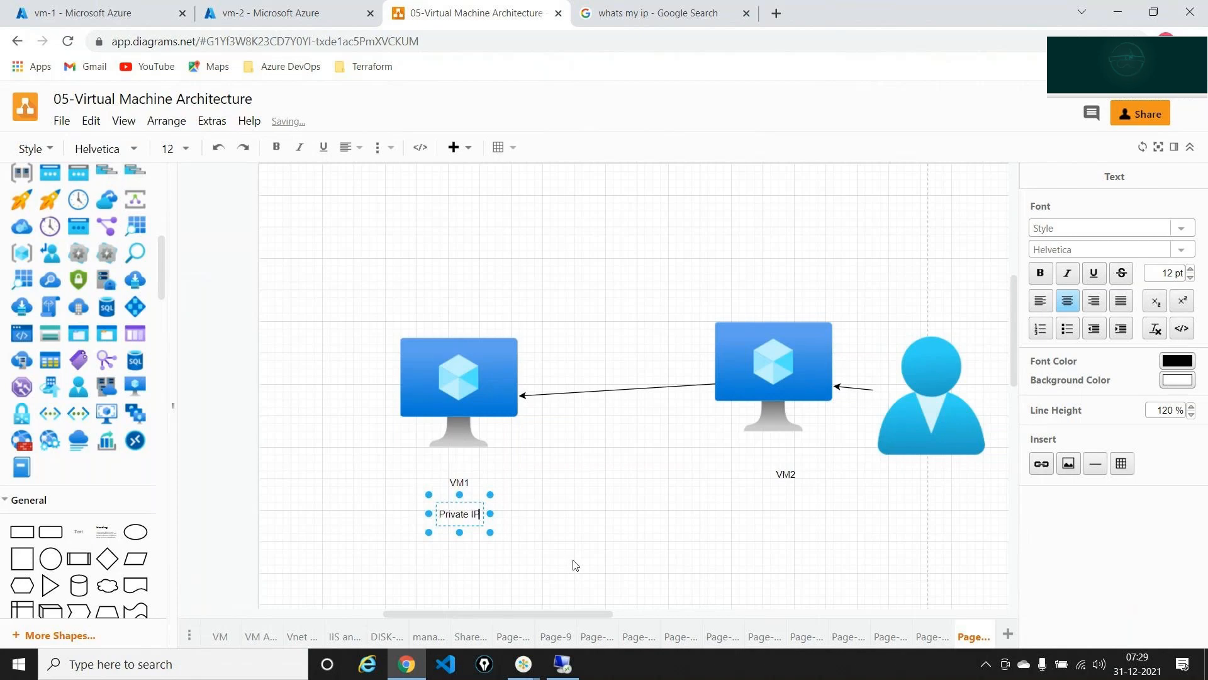
key(Escape)
key(Escape)
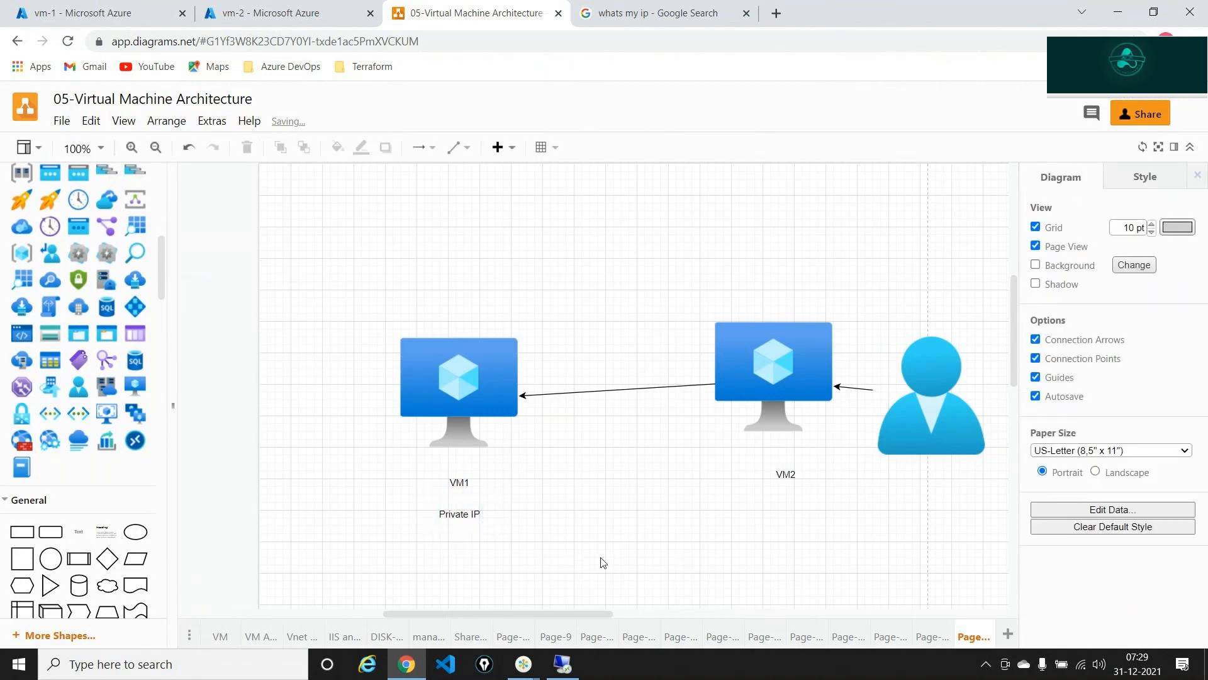
click(570, 668)
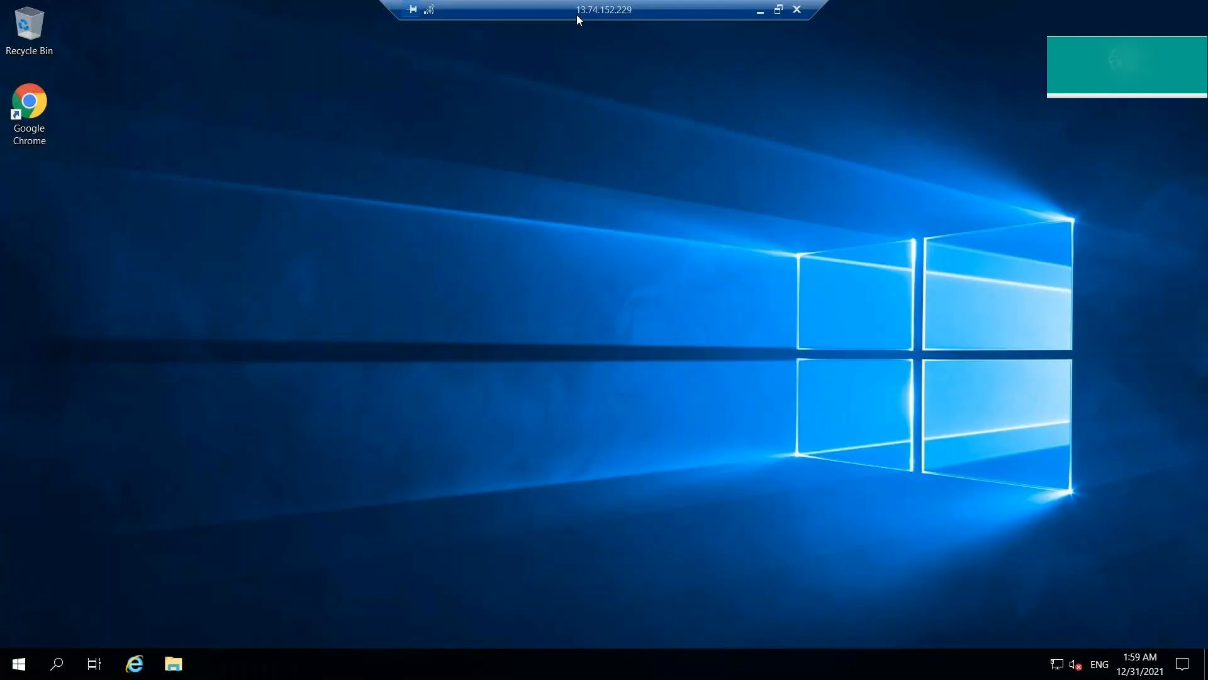
- Launch Remote Desktop Connection inside vm-2's session by searching 'rdp'
click(63, 668)
text(rdp)
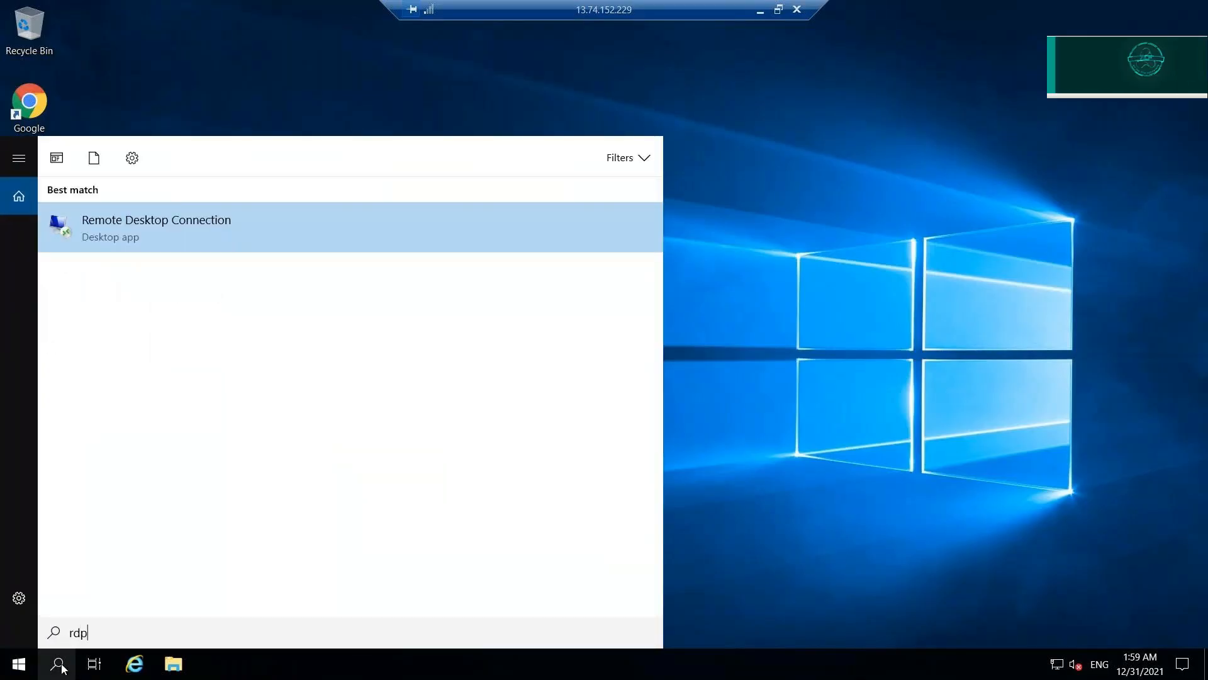
click(191, 218)
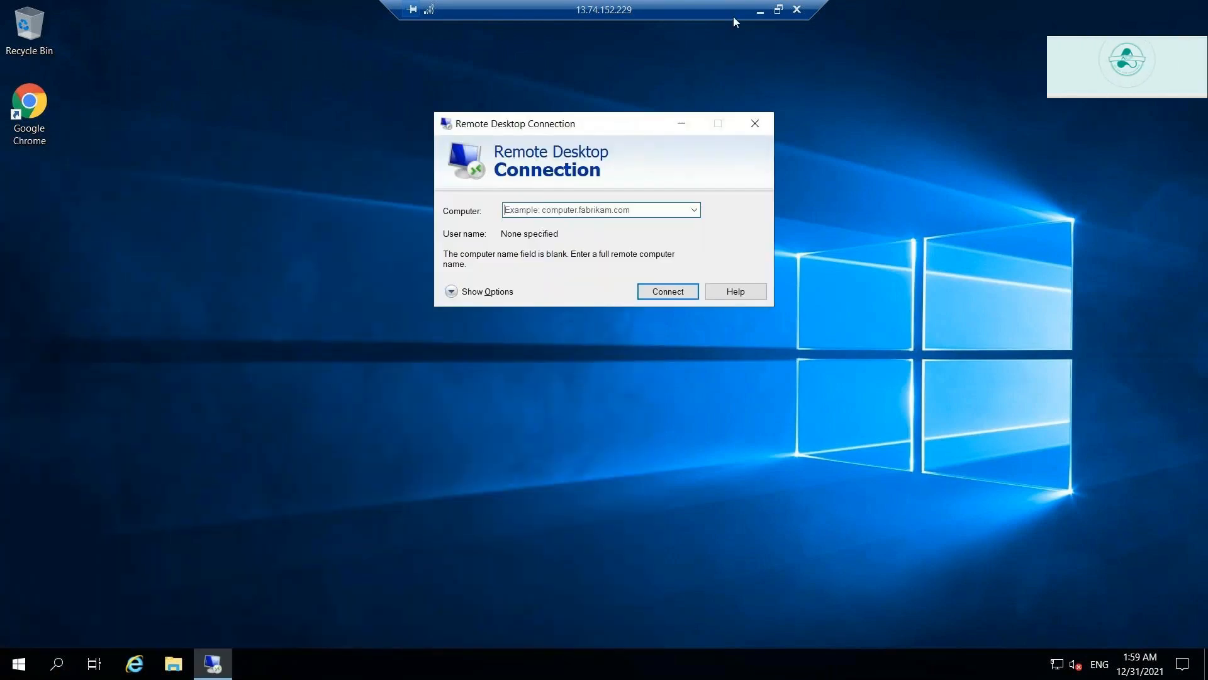
- Copy vm-1's private IP 10.1.0.4 from the portal into the Computer field
click(760, 11)
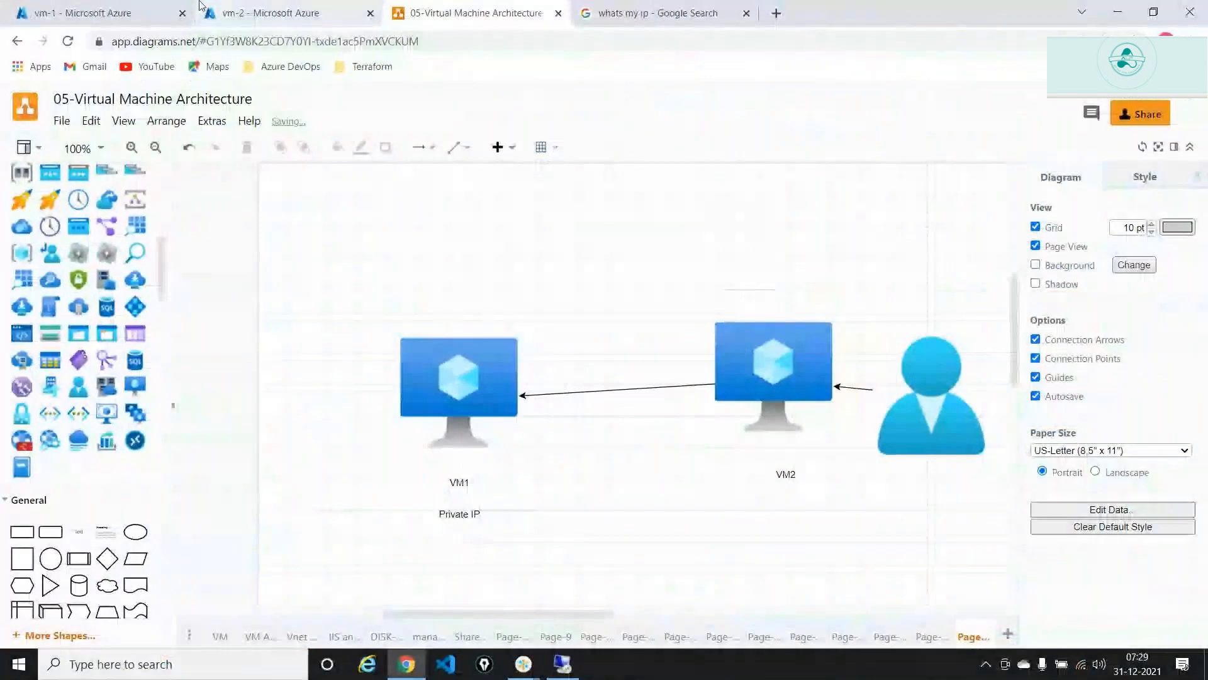
click(120, 11)
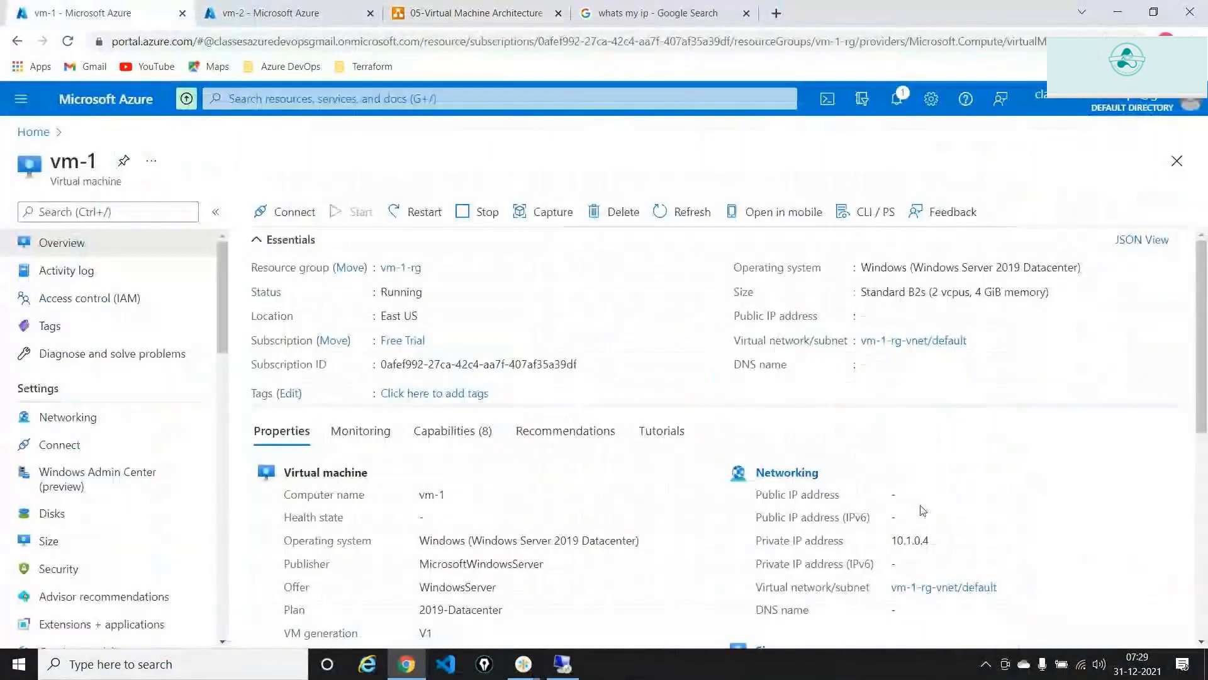
double_click(915, 540)
key(ctrl+c)
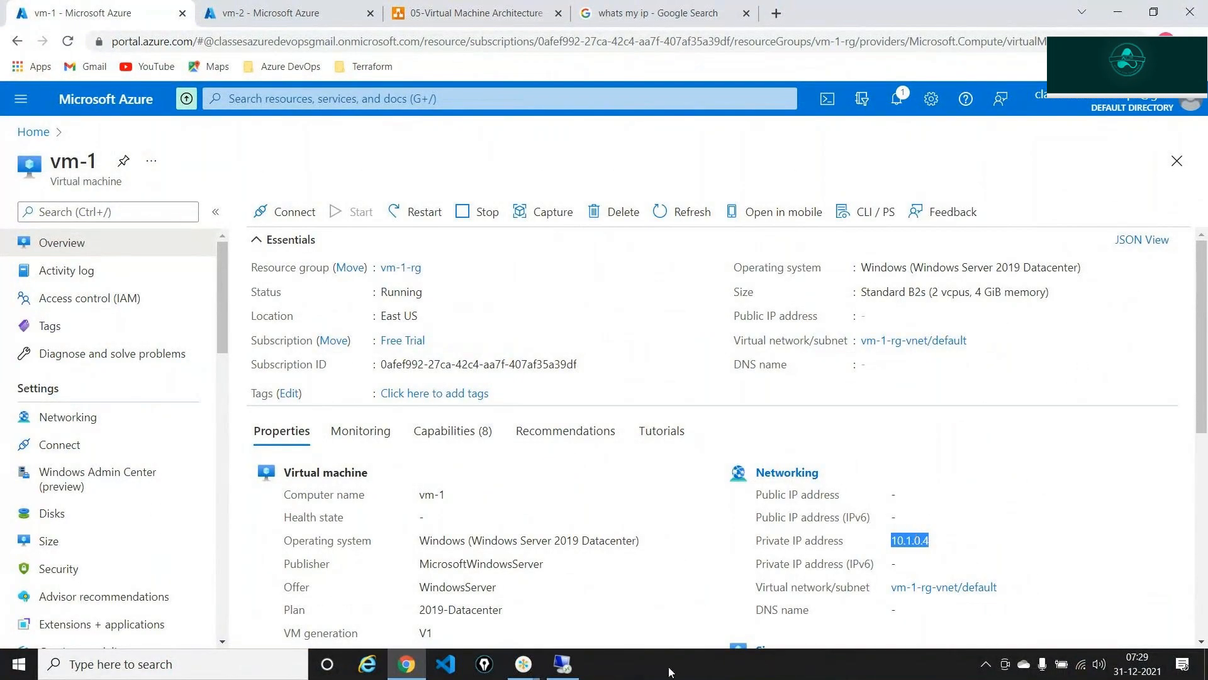
click(562, 664)
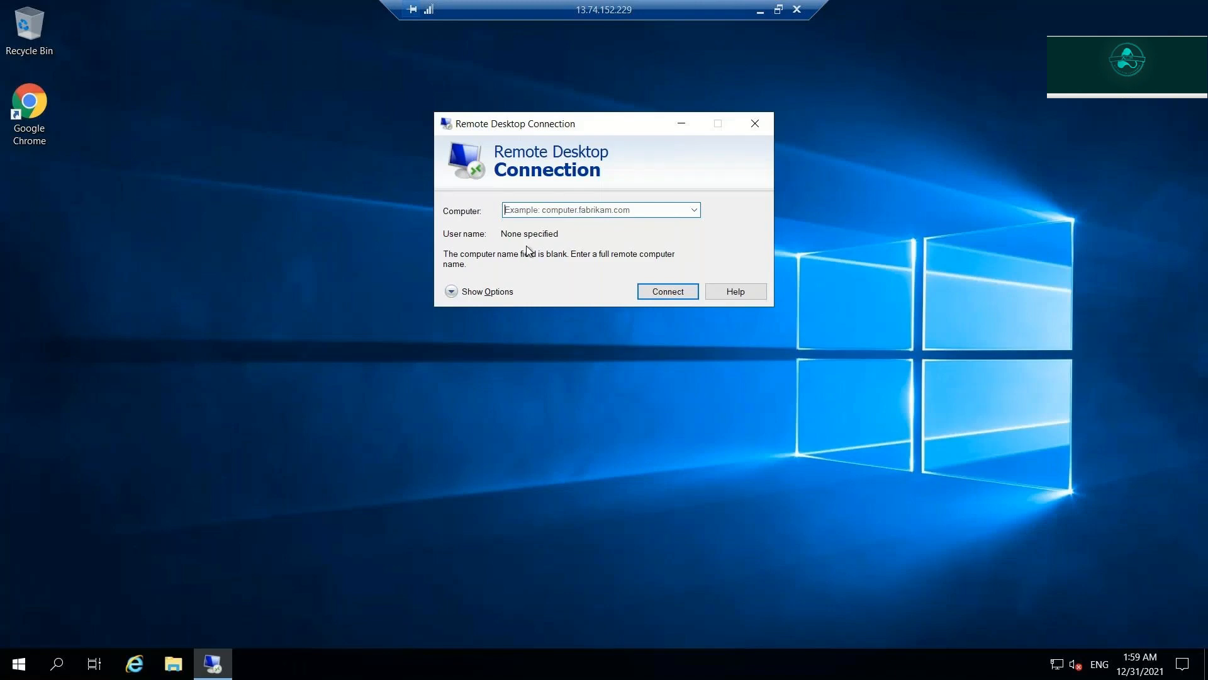
key(ctrl+v)
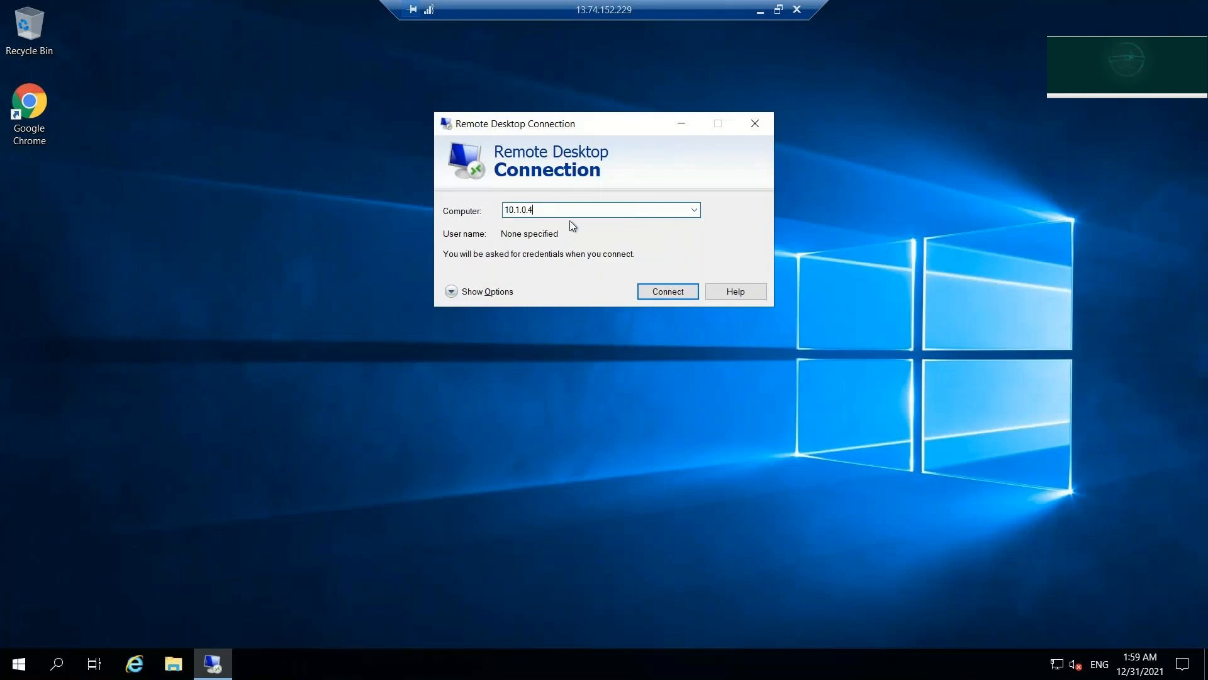
click(760, 10)
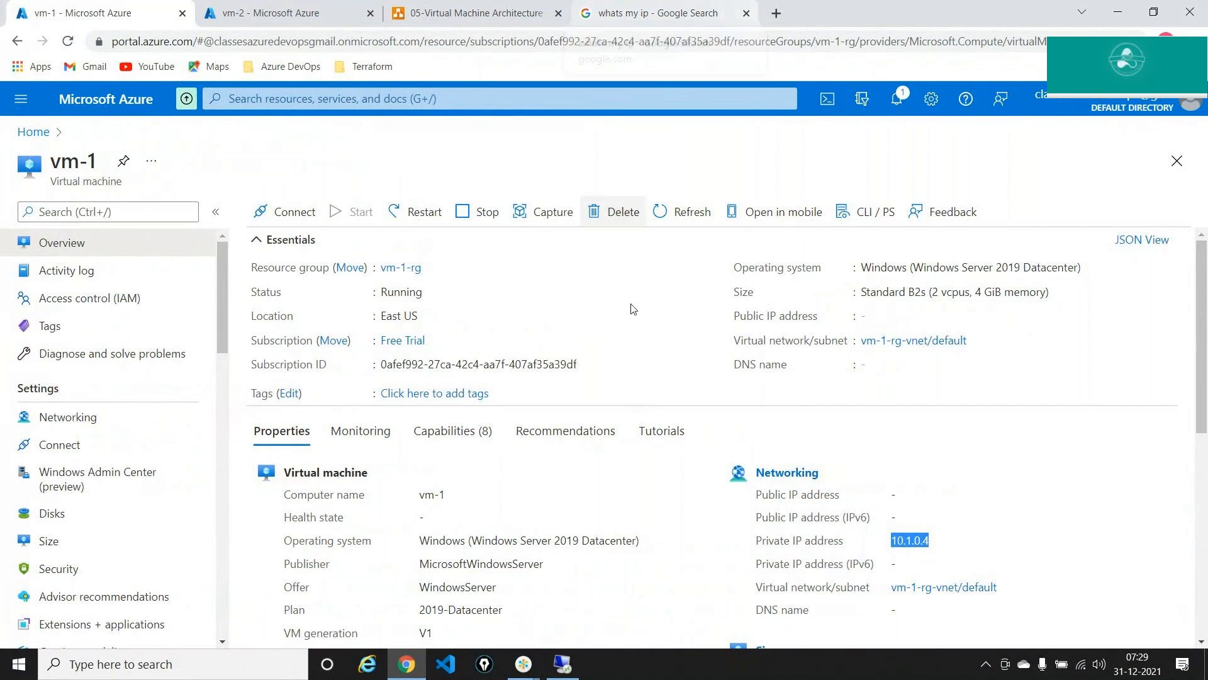
- Check vm-2's overview and the remote session, then return to the VM architecture diagram
click(524, 664)
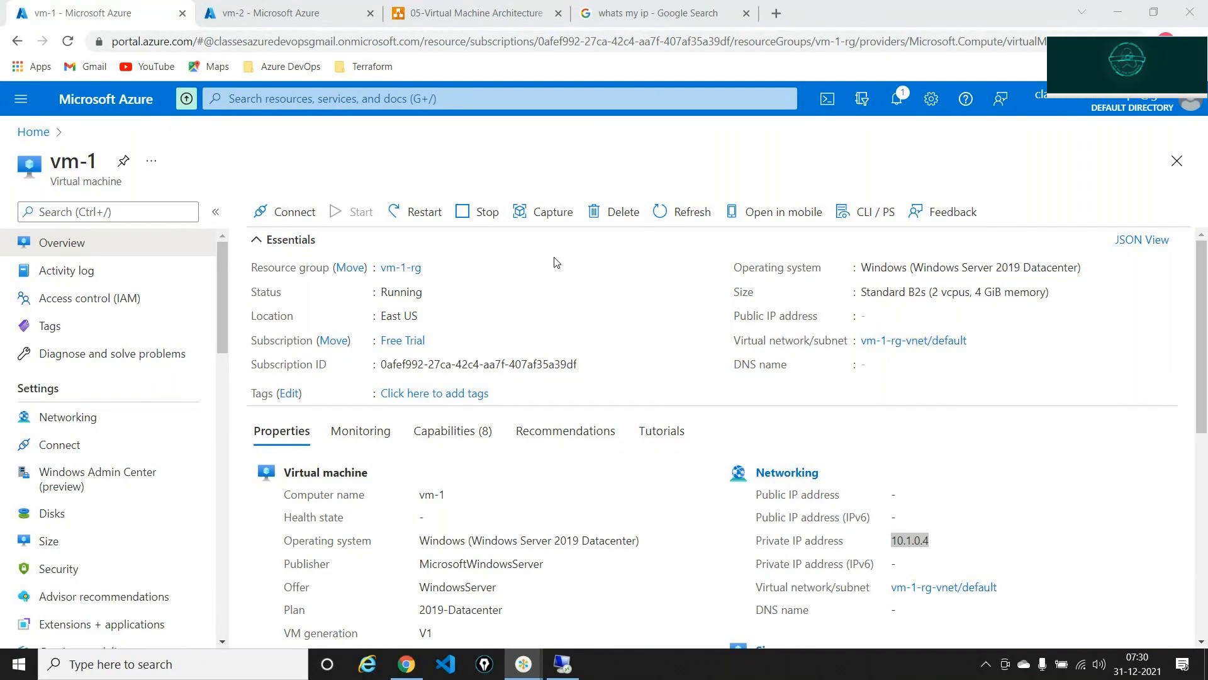
key(alt+Tab)
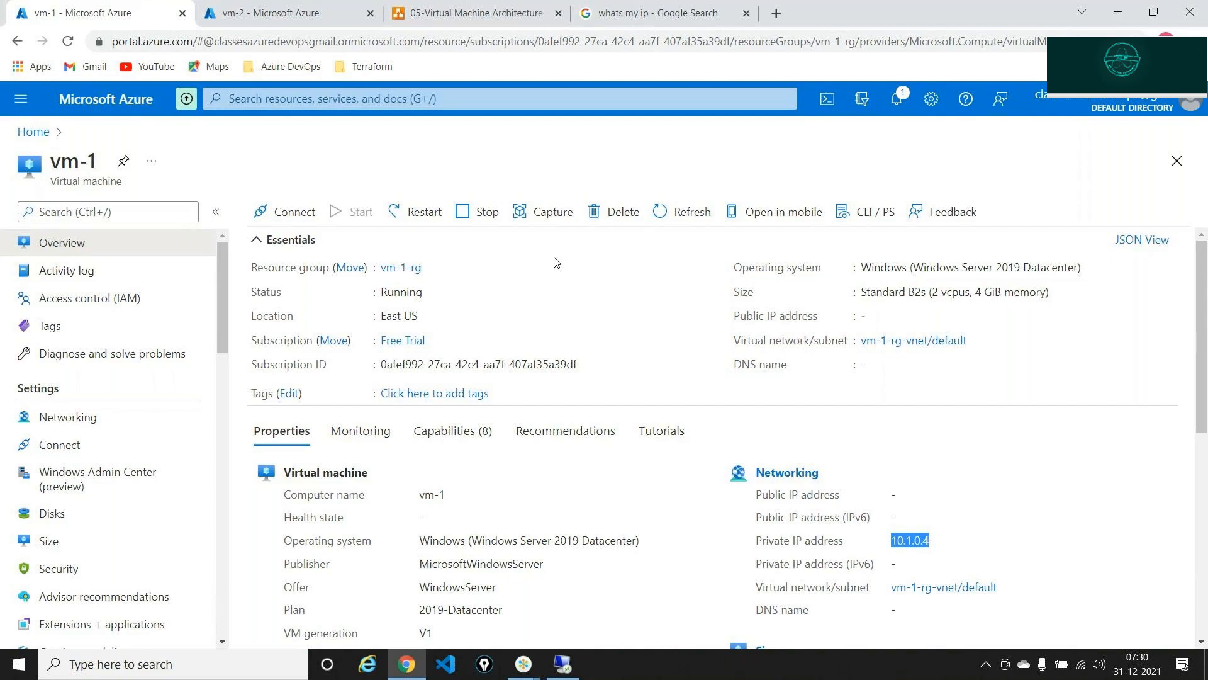
click(290, 8)
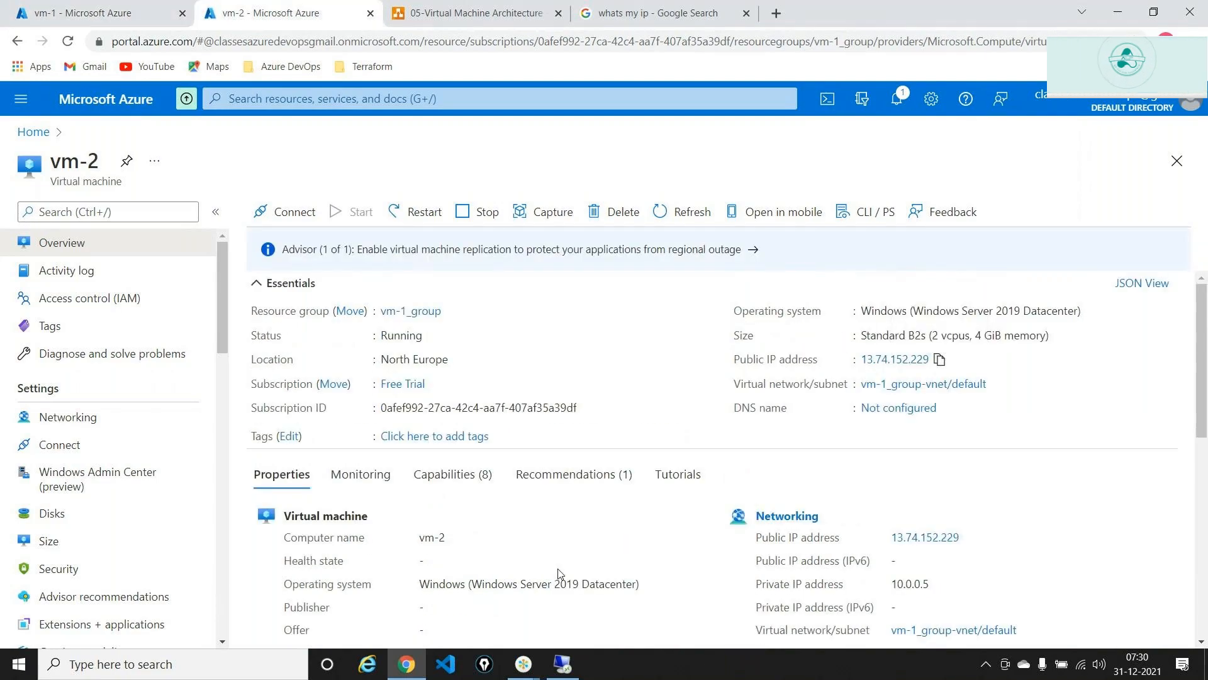
key(alt+Tab)
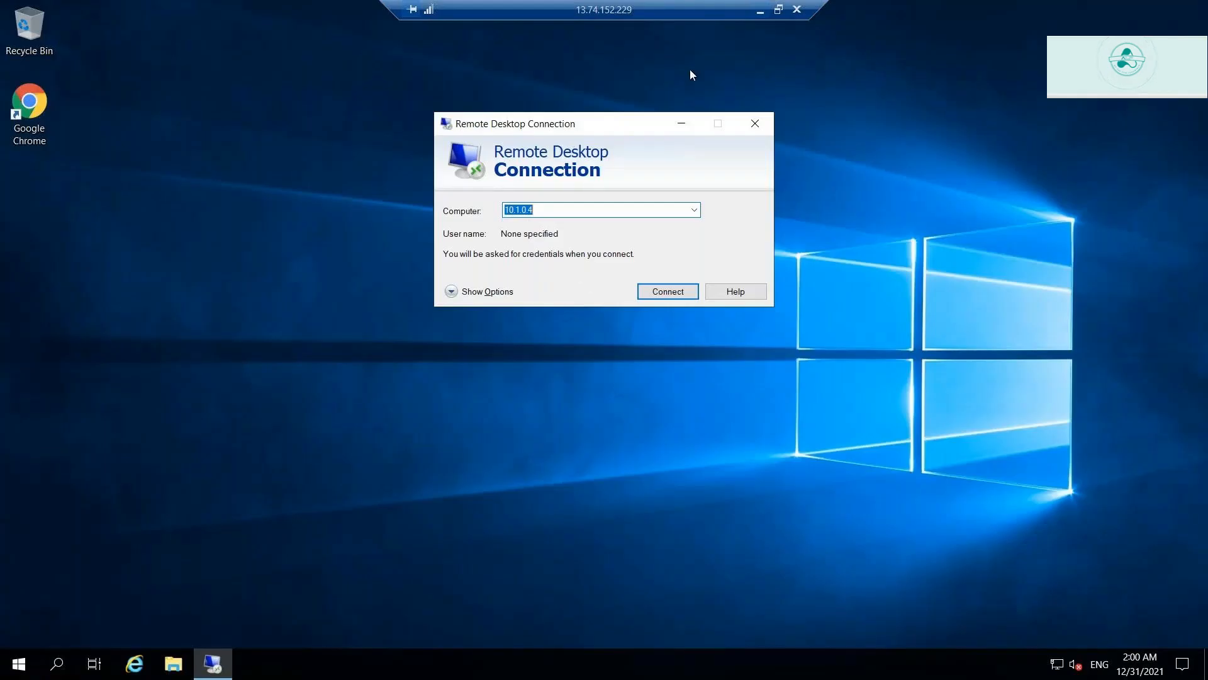
click(761, 11)
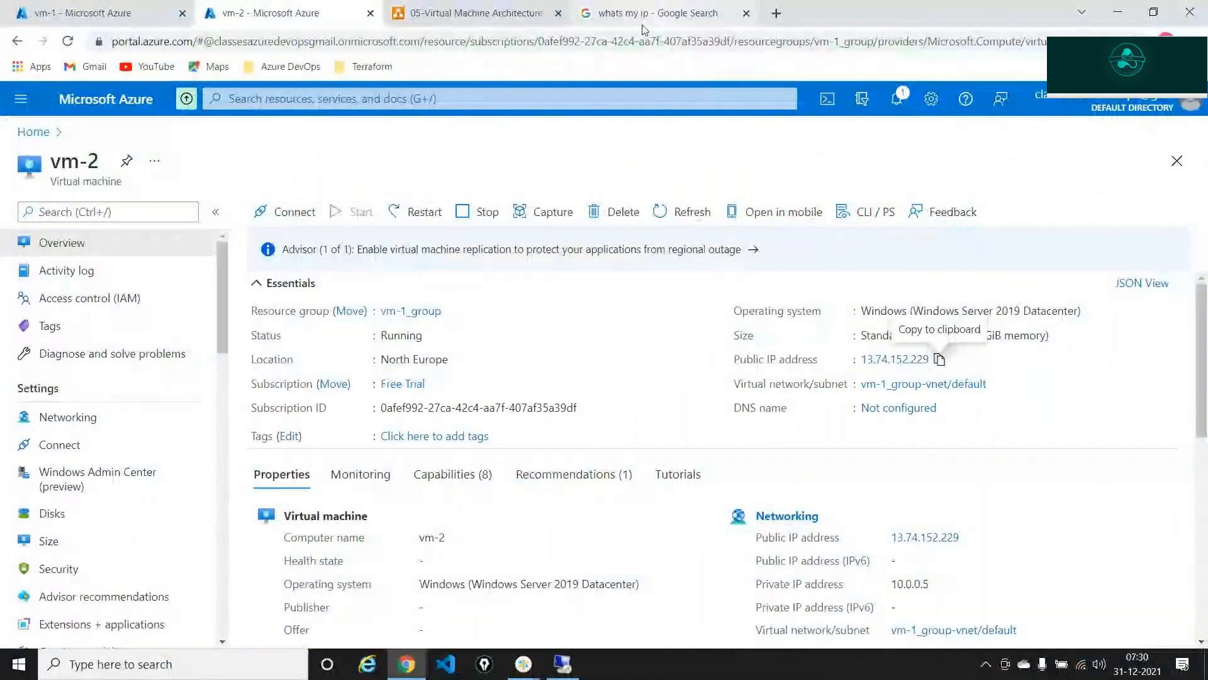
click(475, 13)
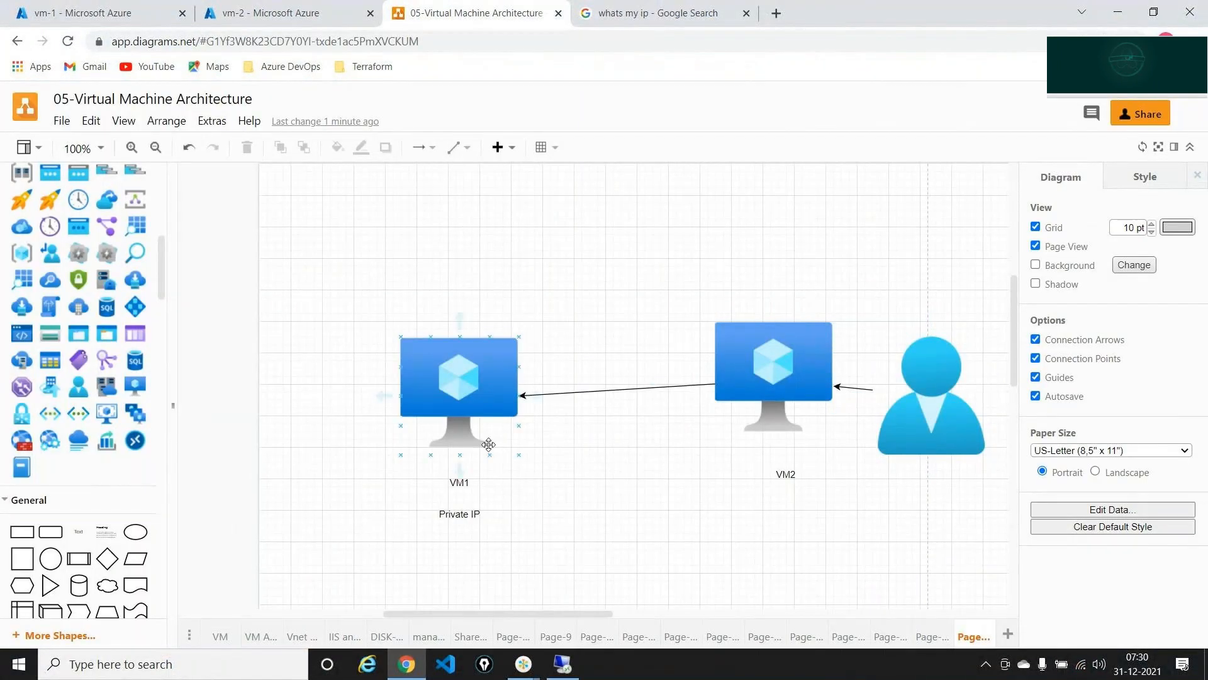
- Add text labels 'North Europe' under VM2 and 'East US' above VM1
drag(74, 539, 794, 510)
text(No)
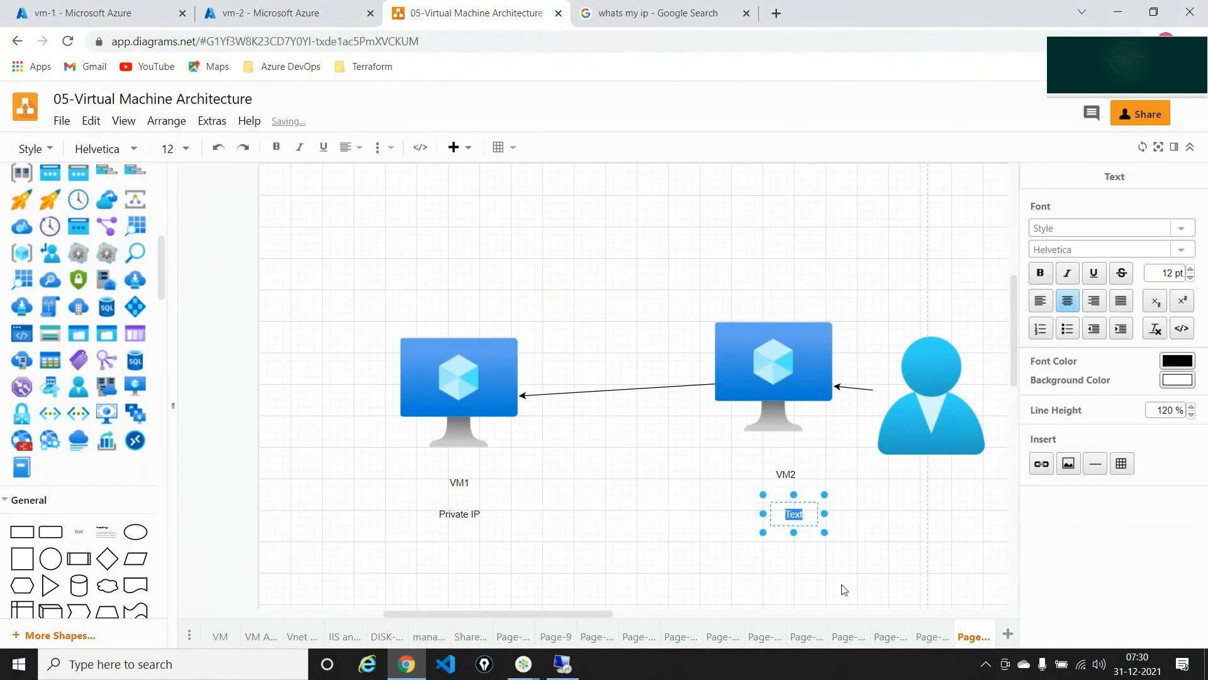
text(rth)
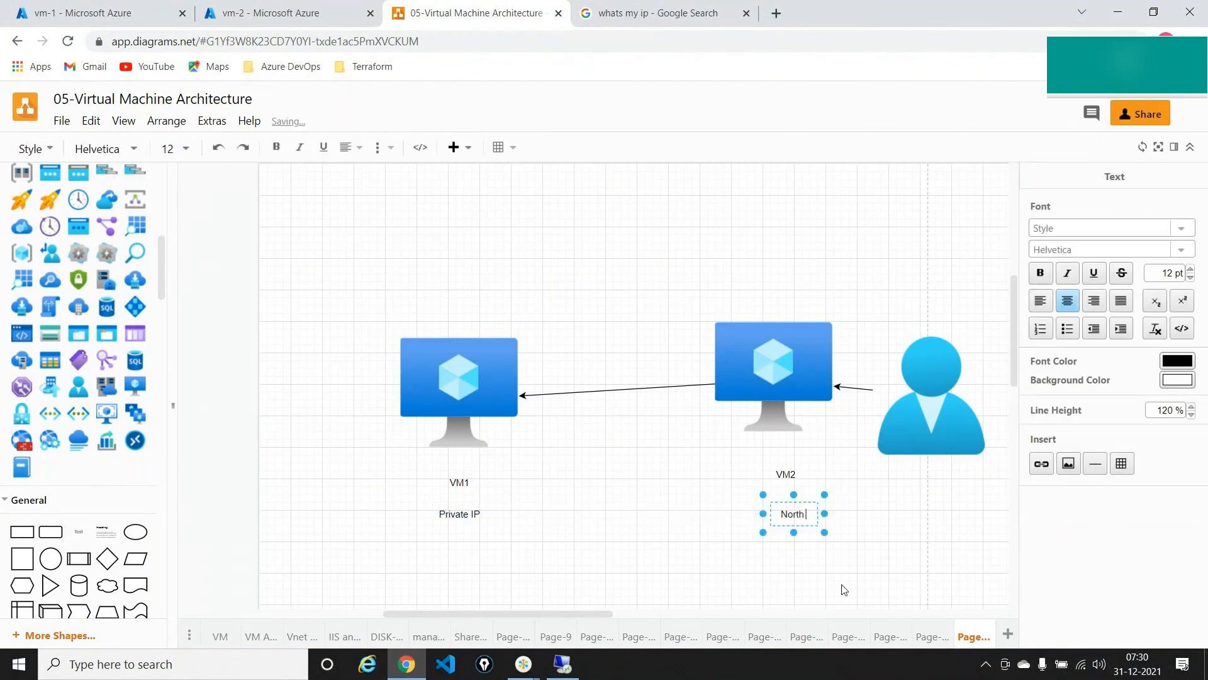
text( Europe)
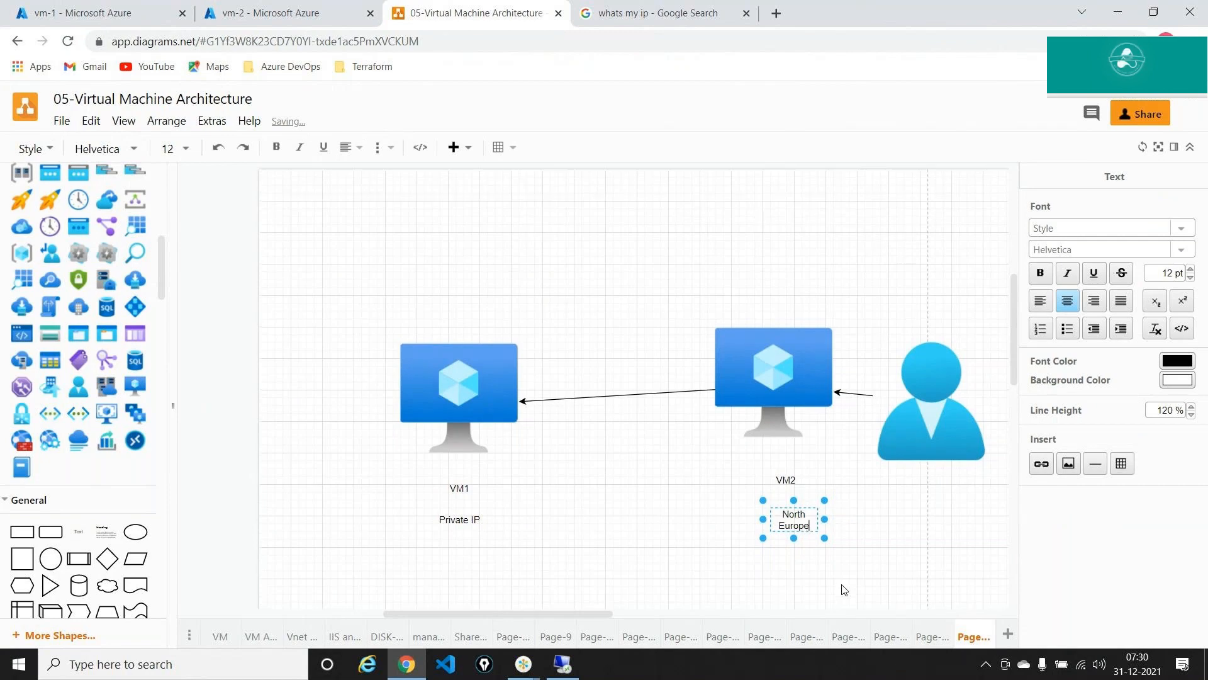
key(Escape)
drag(262, 555, 446, 296)
double_click(446, 296)
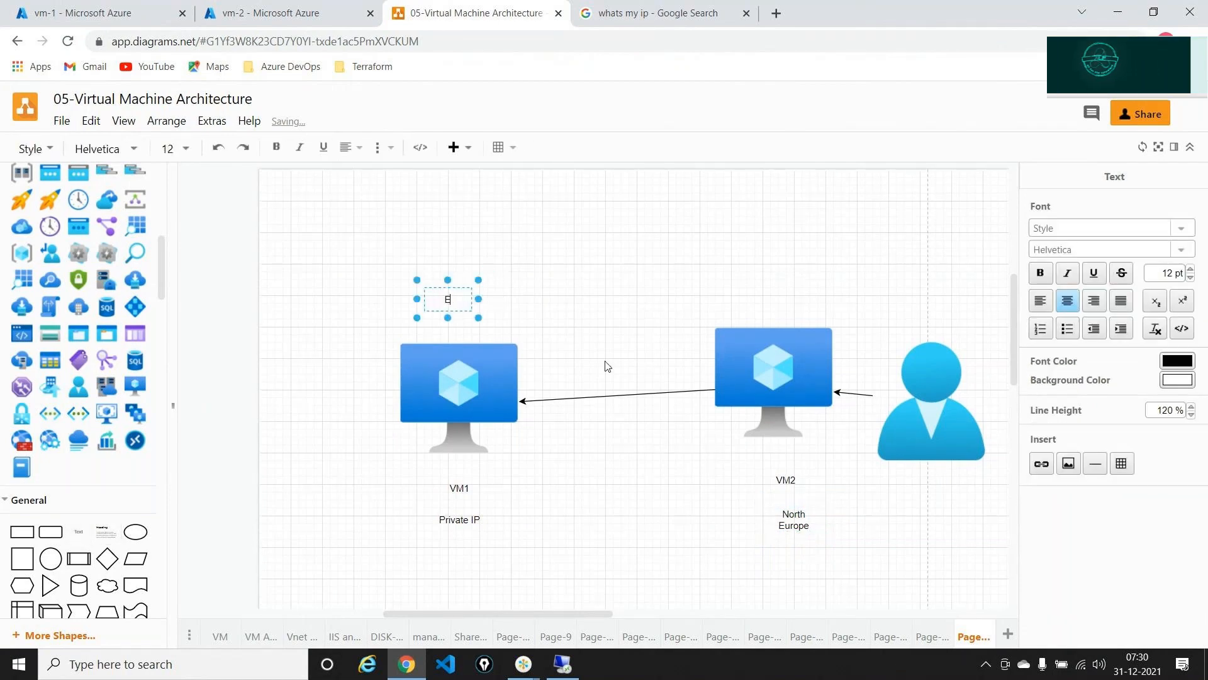
text(Easy)
key(BackSpace)
text(t US)
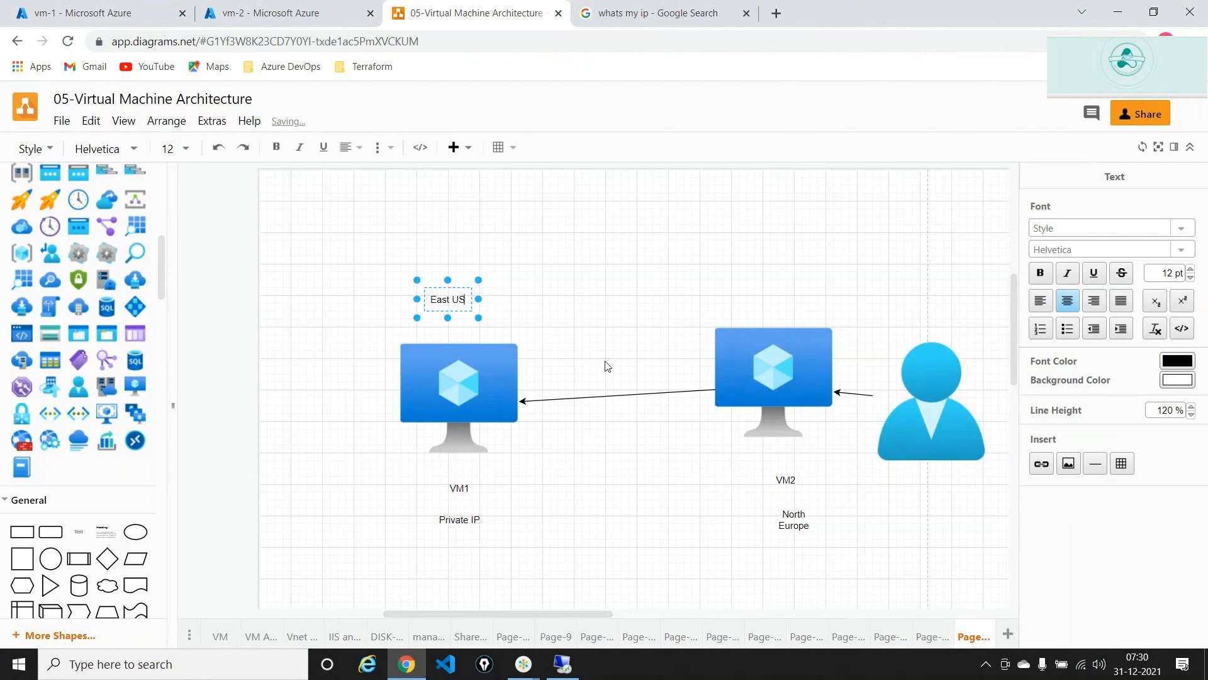
click(69, 14)
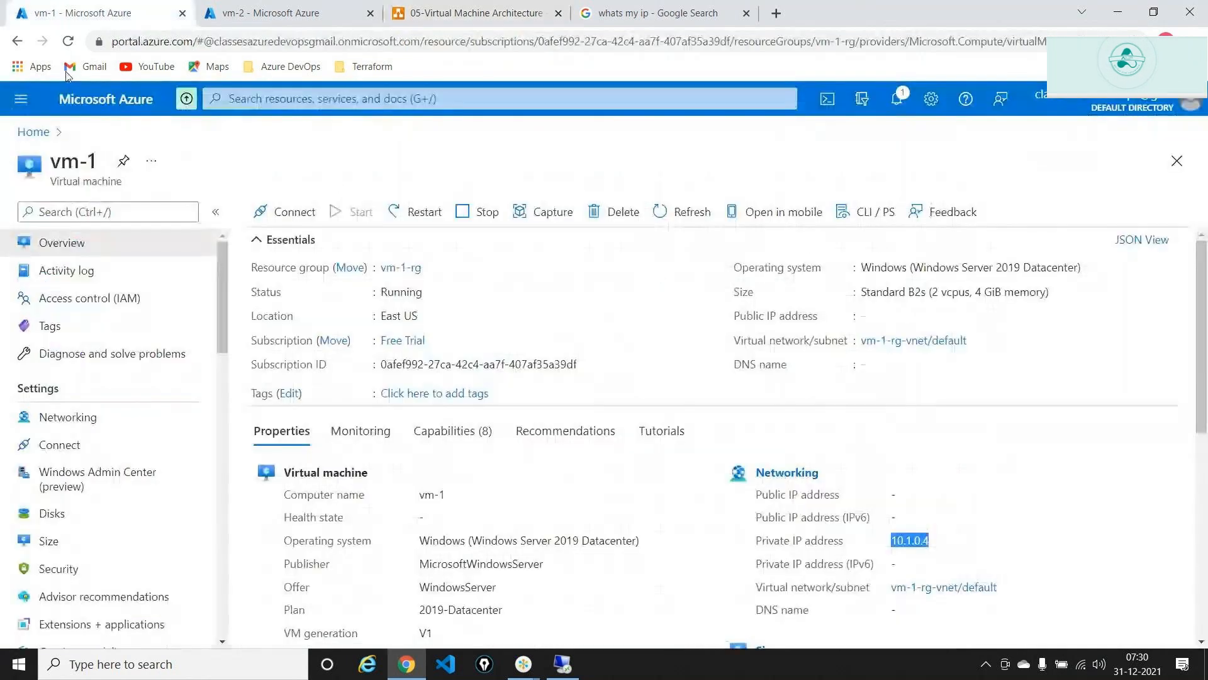
- Duplicate the vm-2 tab and open the Virtual machines list showing vm-1 (East US) and vm-2 (North Europe)
click(330, 4)
right_click(329, 3)
click(381, 113)
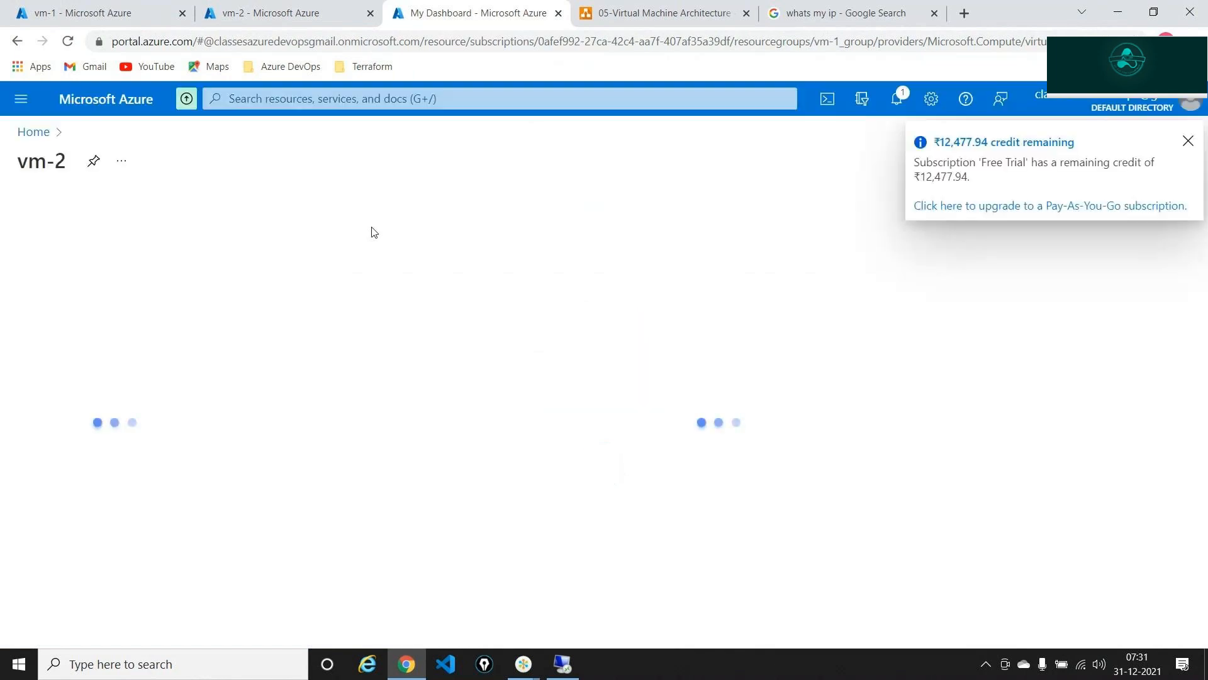
click(39, 132)
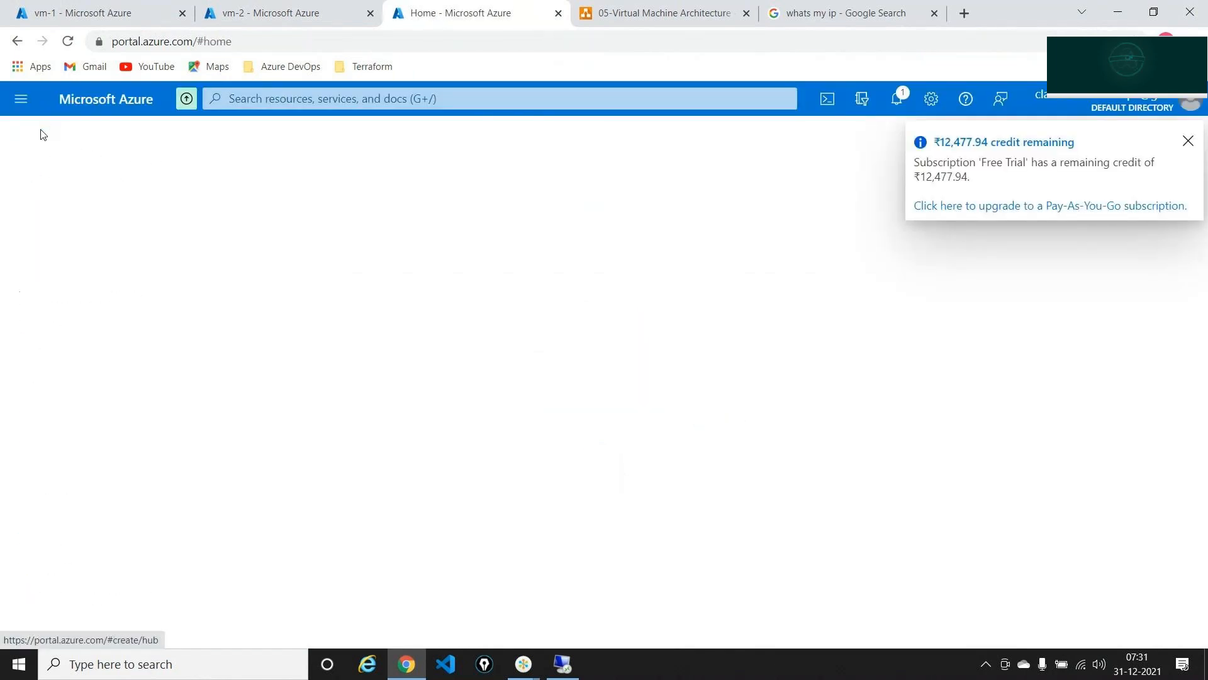
click(270, 195)
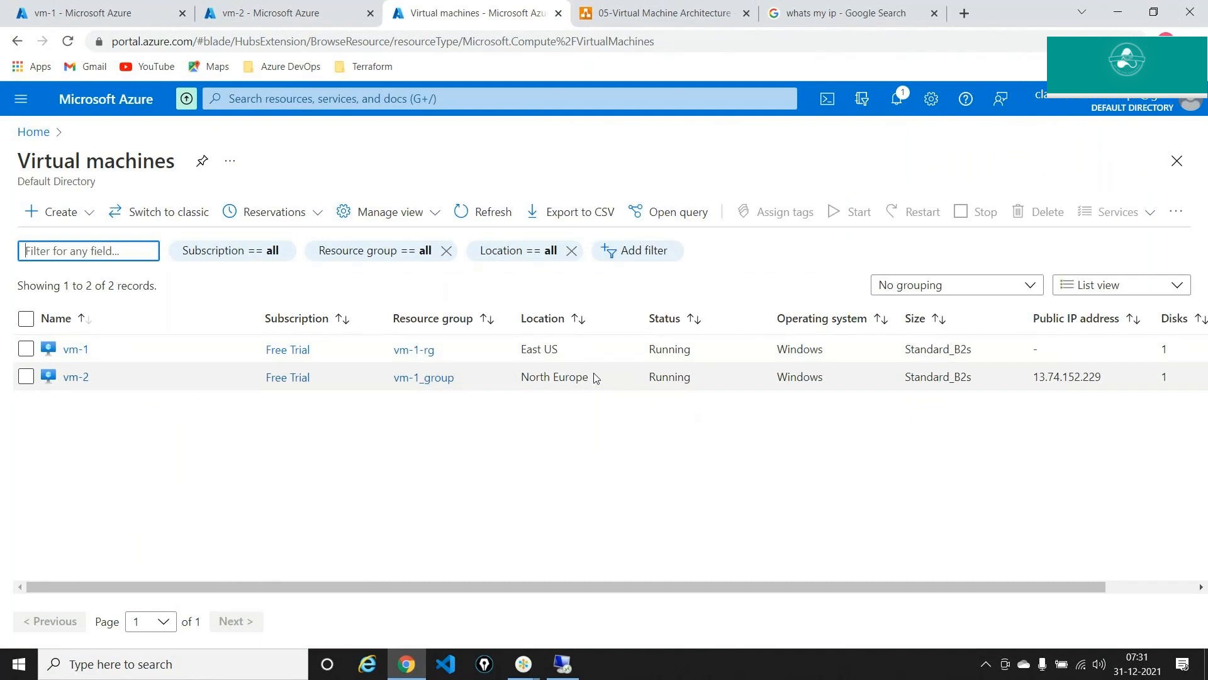
click(642, 11)
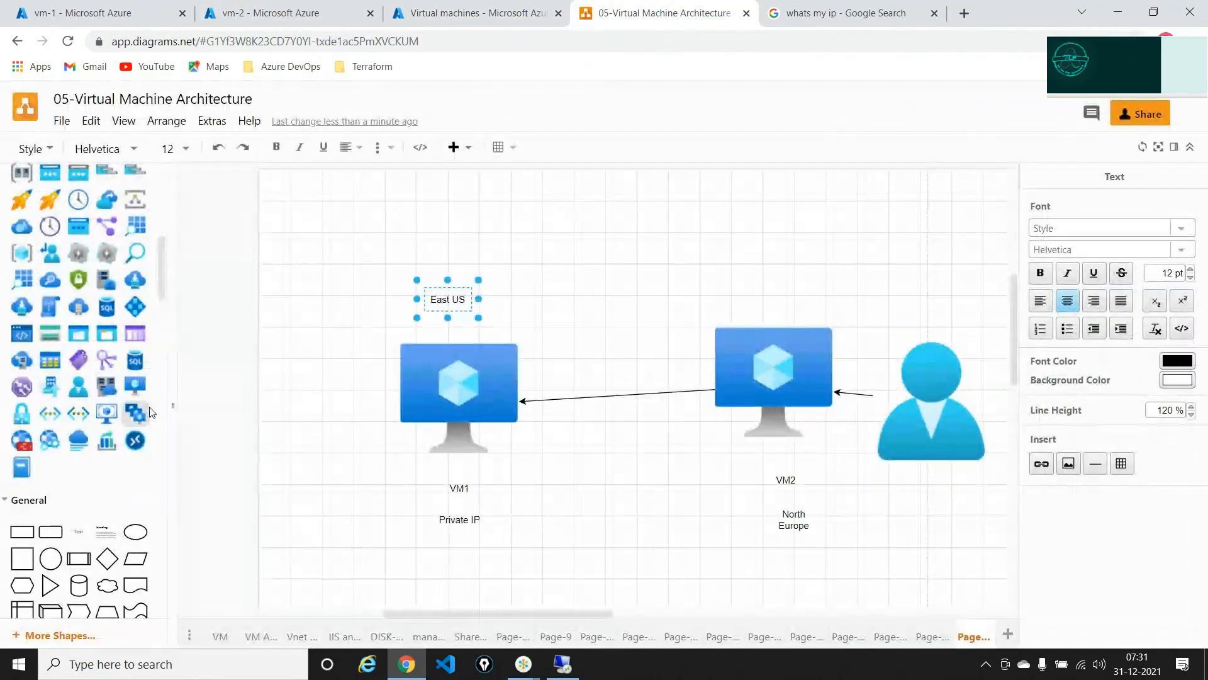
- Place Virtual Network icons above VM2 and above VM1's East US label
drag(49, 413, 456, 255)
click(684, 522)
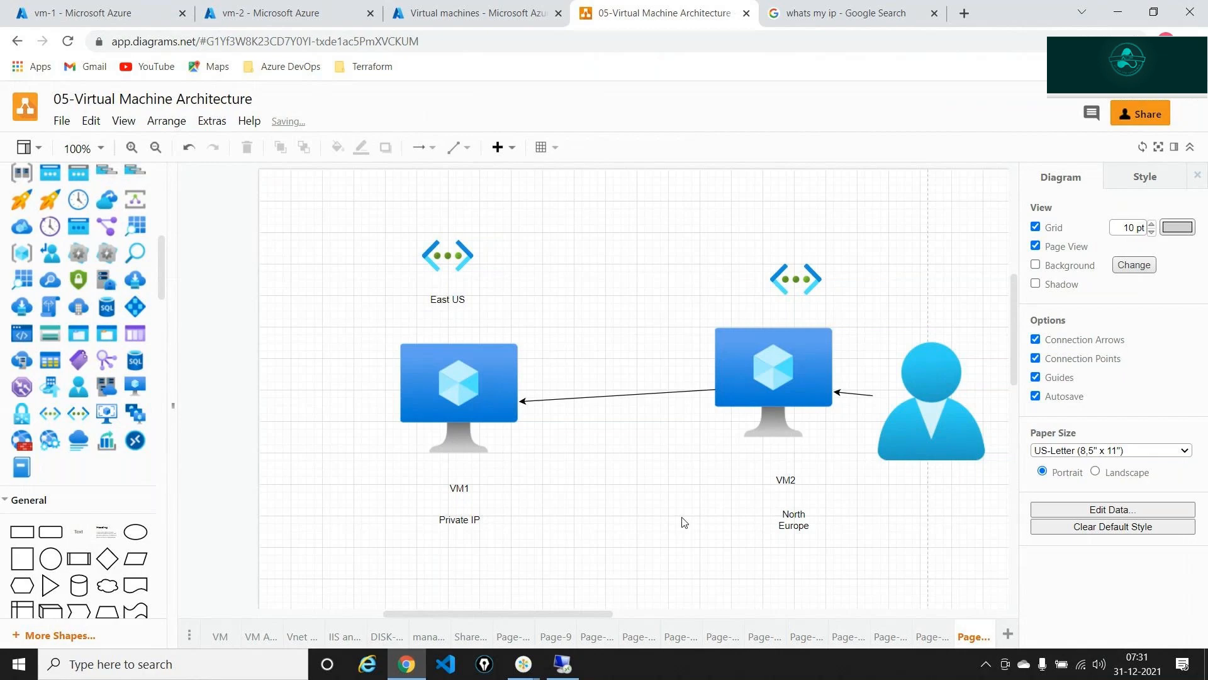
click(564, 662)
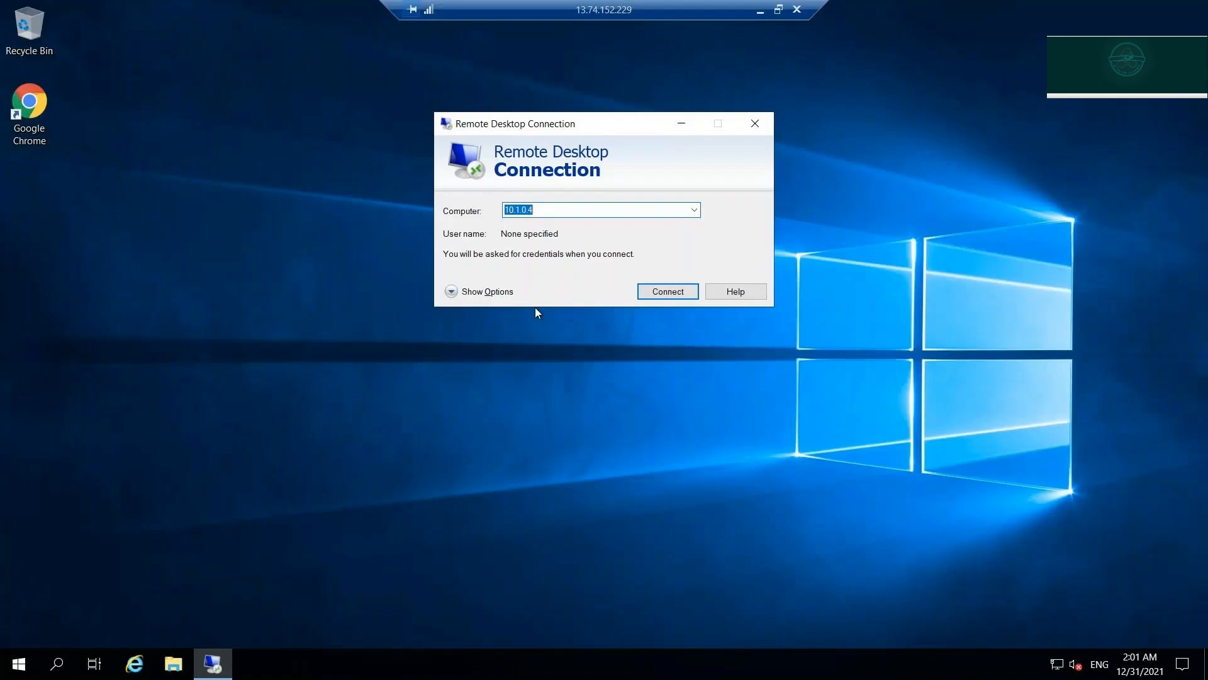
- Try connecting from vm-2 to 10.1.0.4, which fails with a can't-connect error
click(759, 15)
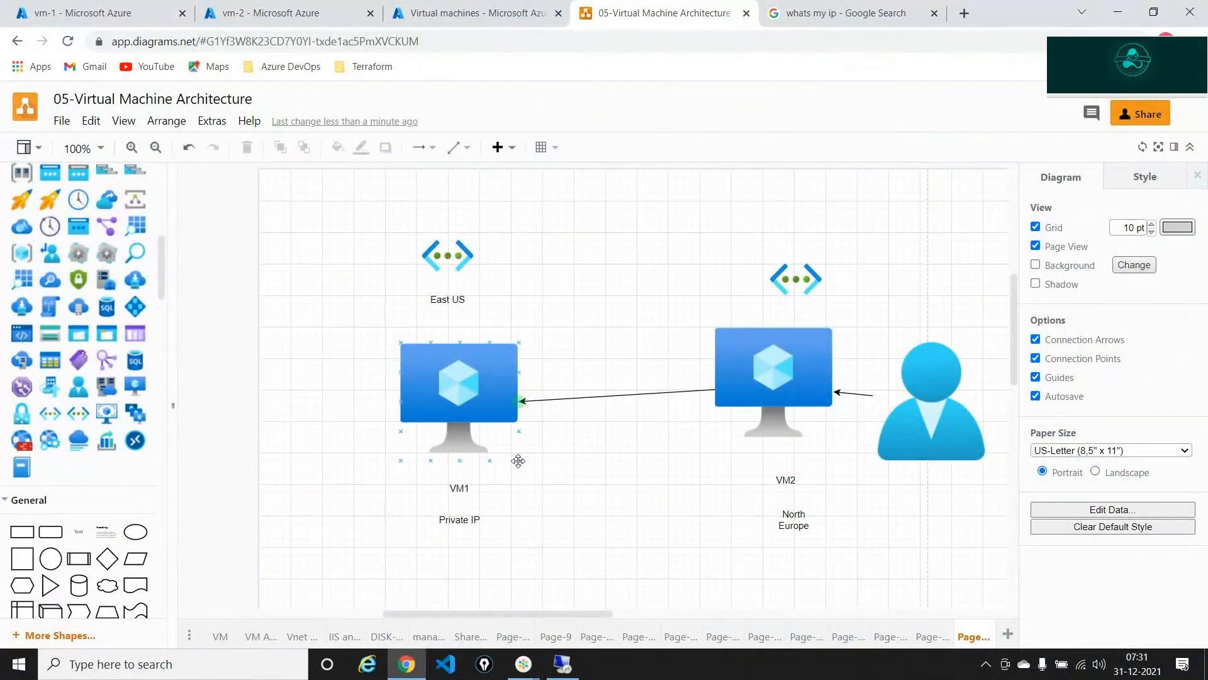
mouse_move(524, 664)
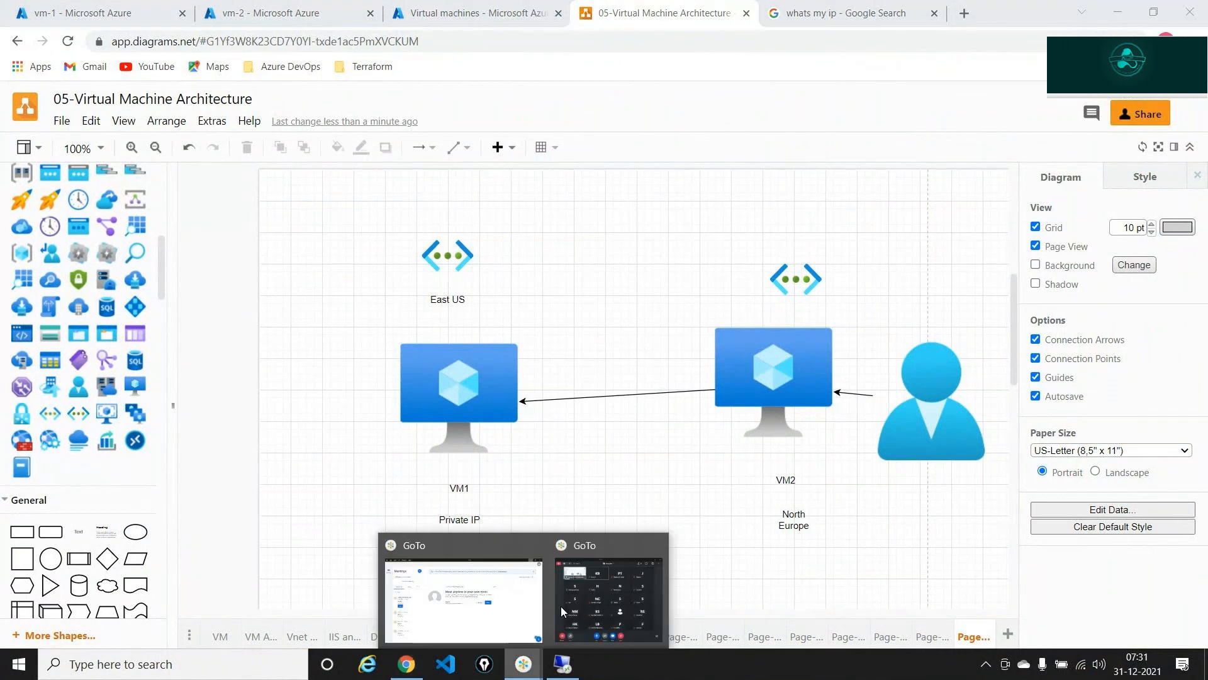
click(561, 606)
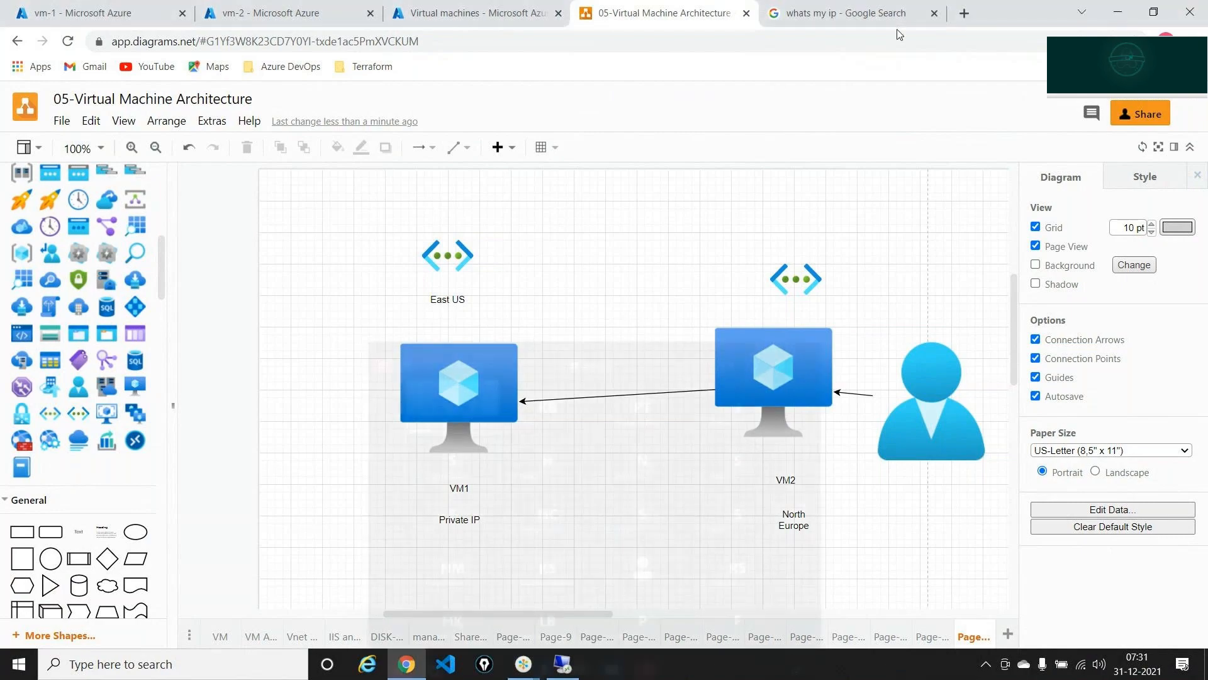
click(562, 665)
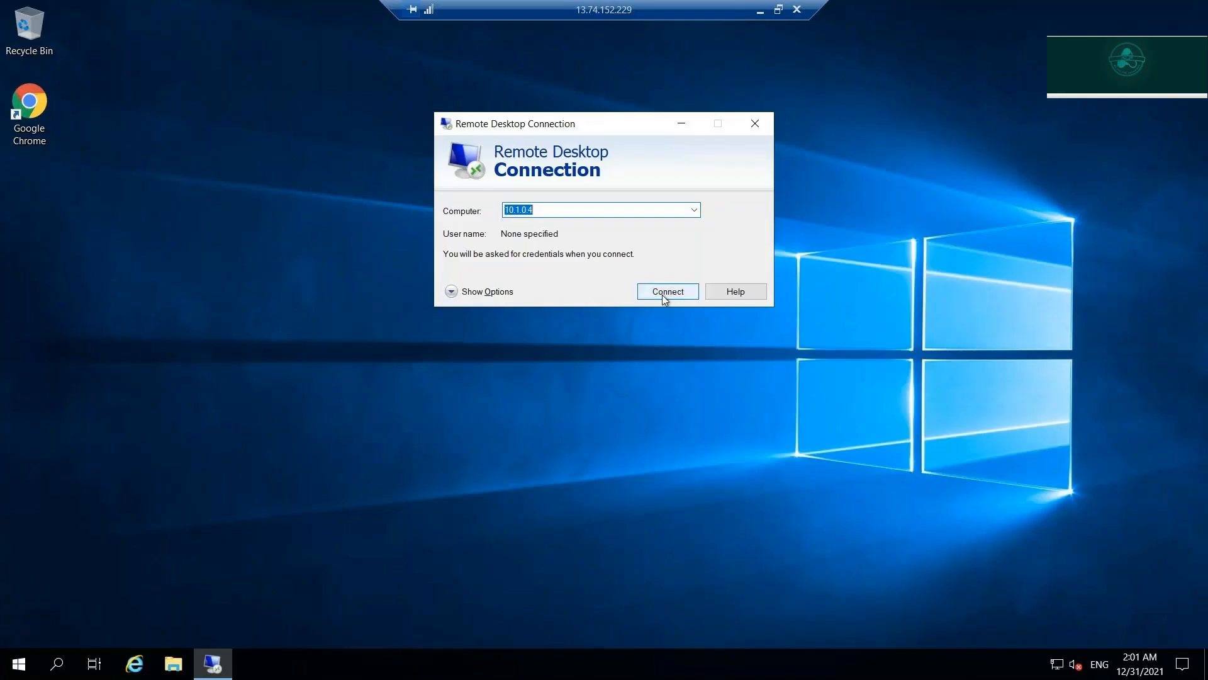
click(665, 292)
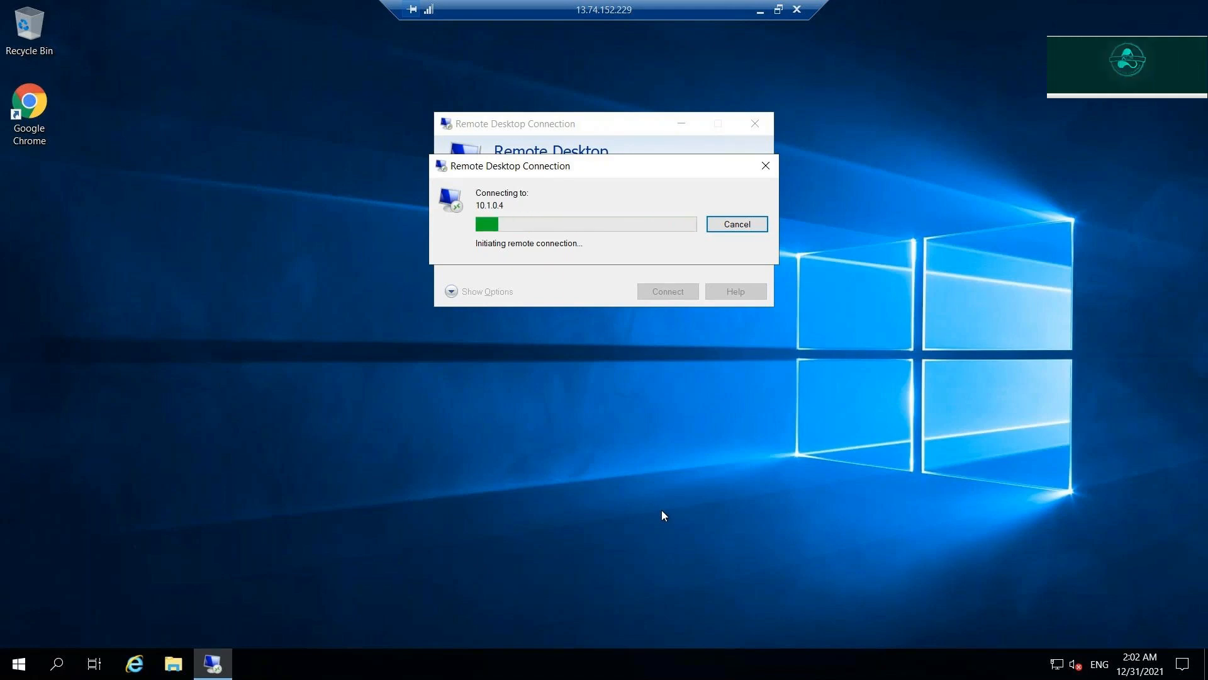
click(761, 11)
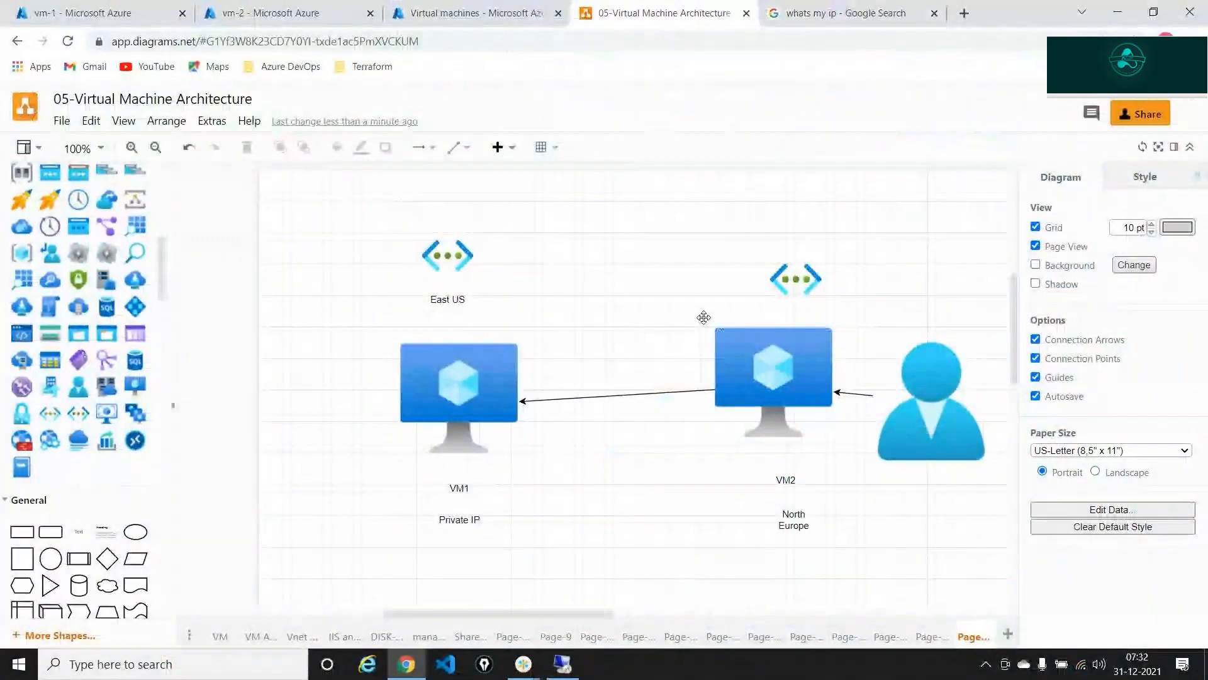
- Label the right network icon 'VNET 2' and the left network icon 'VNET 1'
click(781, 272)
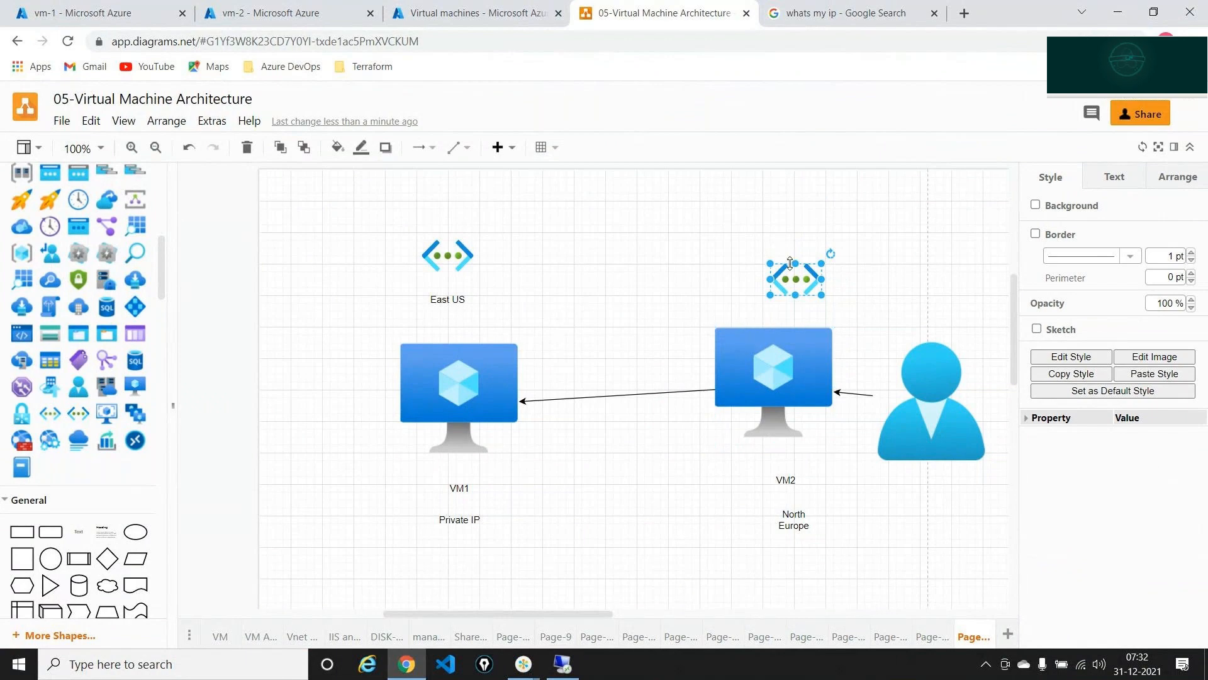
drag(774, 266, 777, 219)
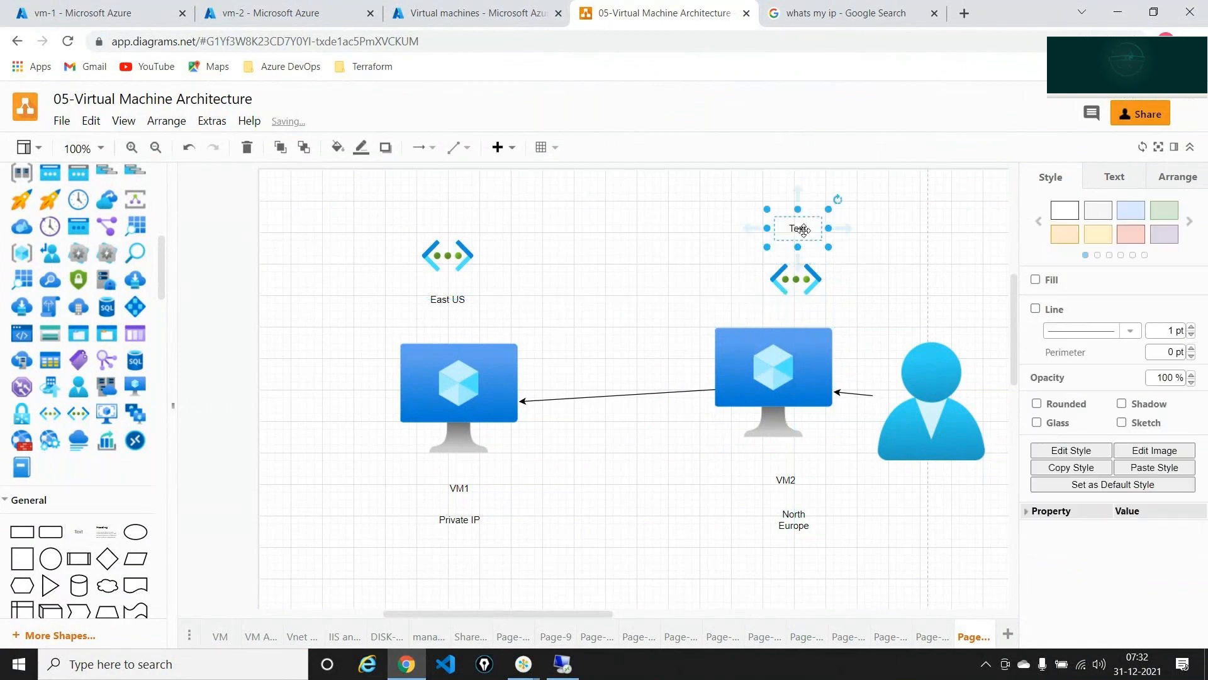
double_click(804, 232)
text(VNET 2)
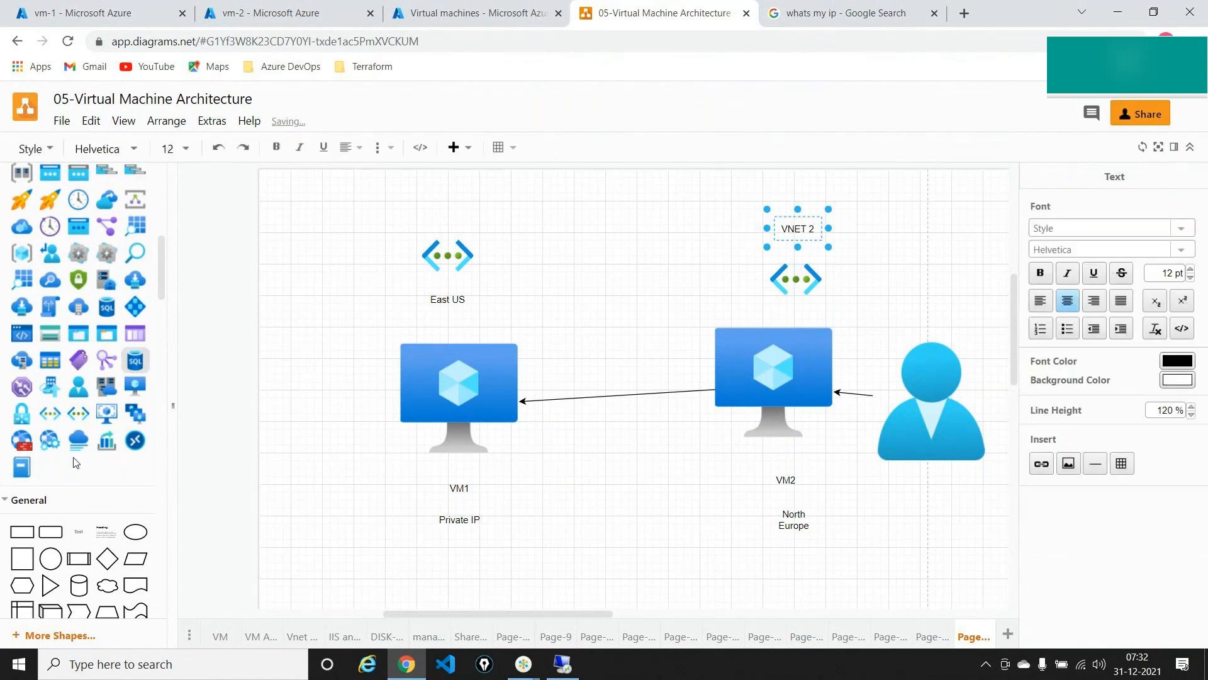
drag(78, 533, 429, 208)
double_click(447, 211)
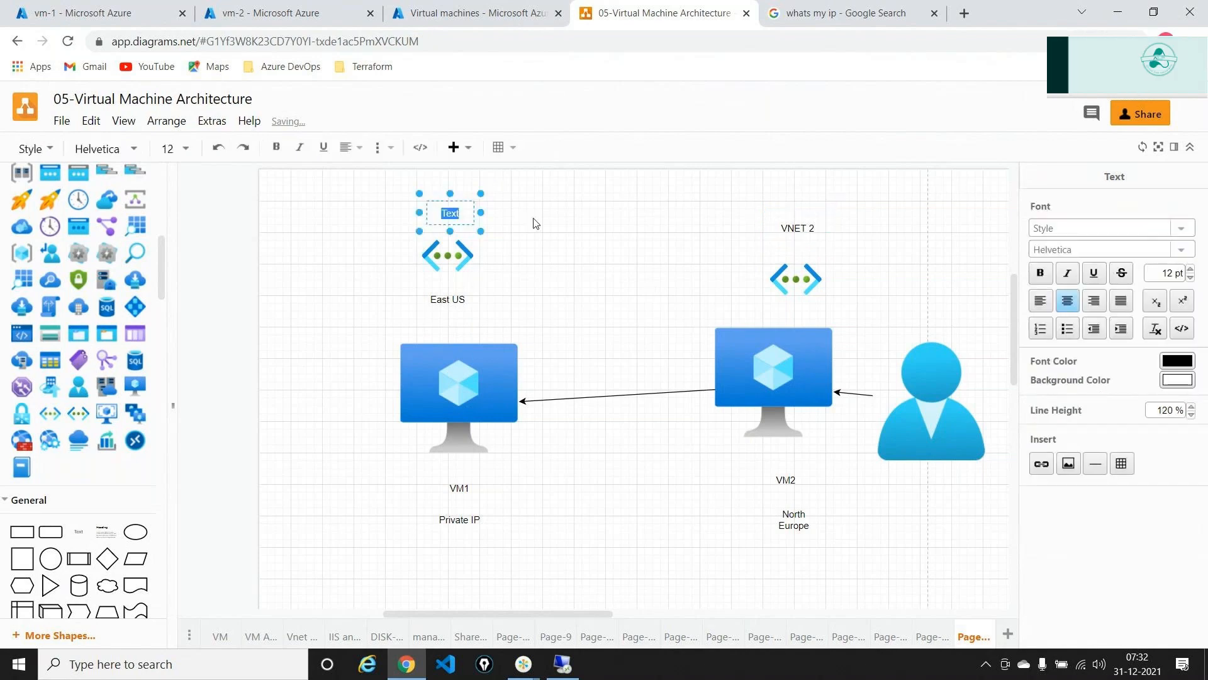
text(VNET 1)
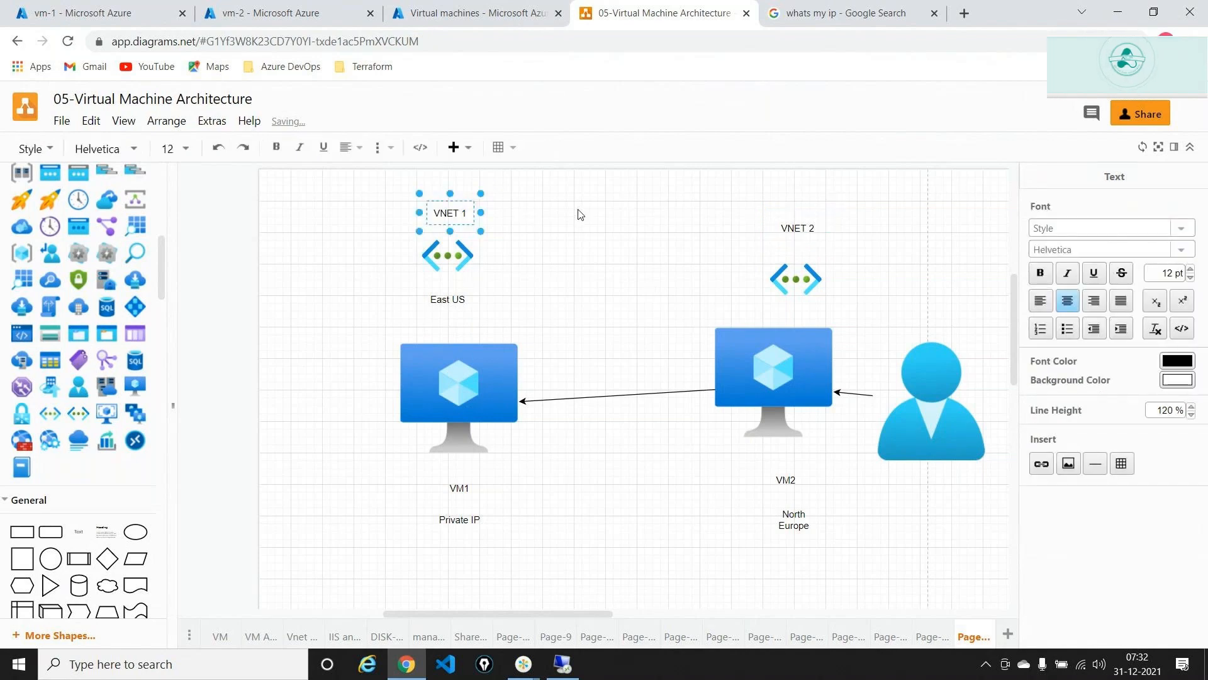
click(579, 227)
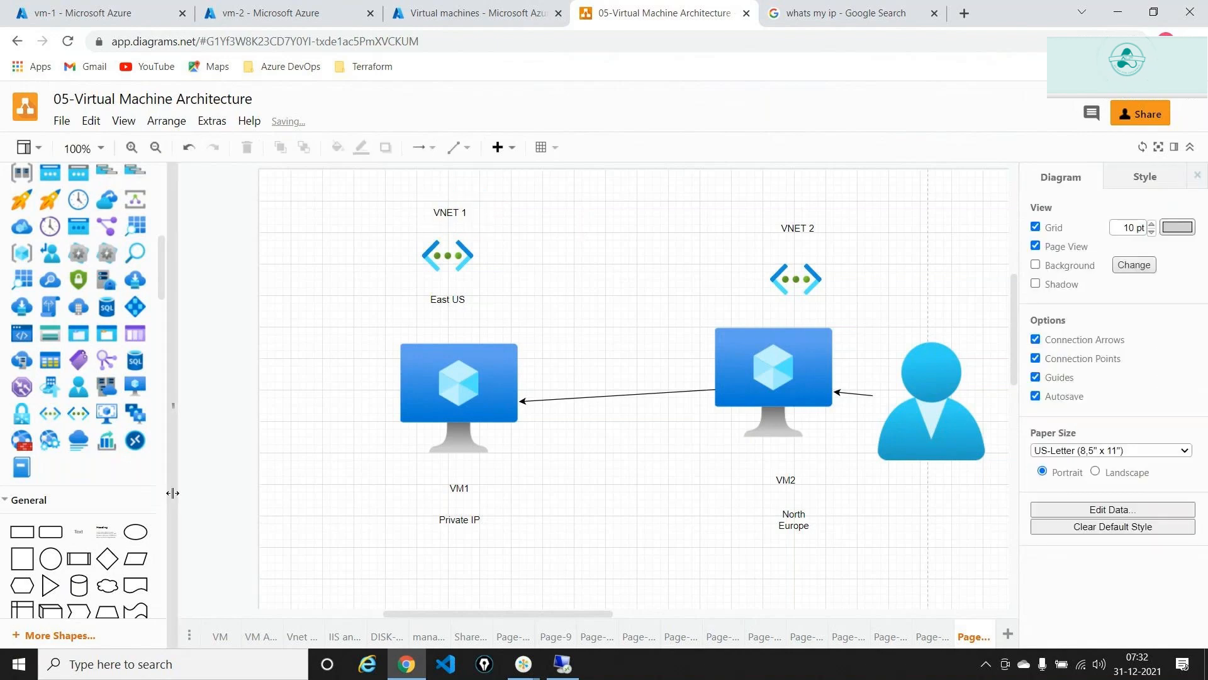
- Add a dotted vertical divider between the two networks, extended down past the VMs
scroll(149, 479, down, 5)
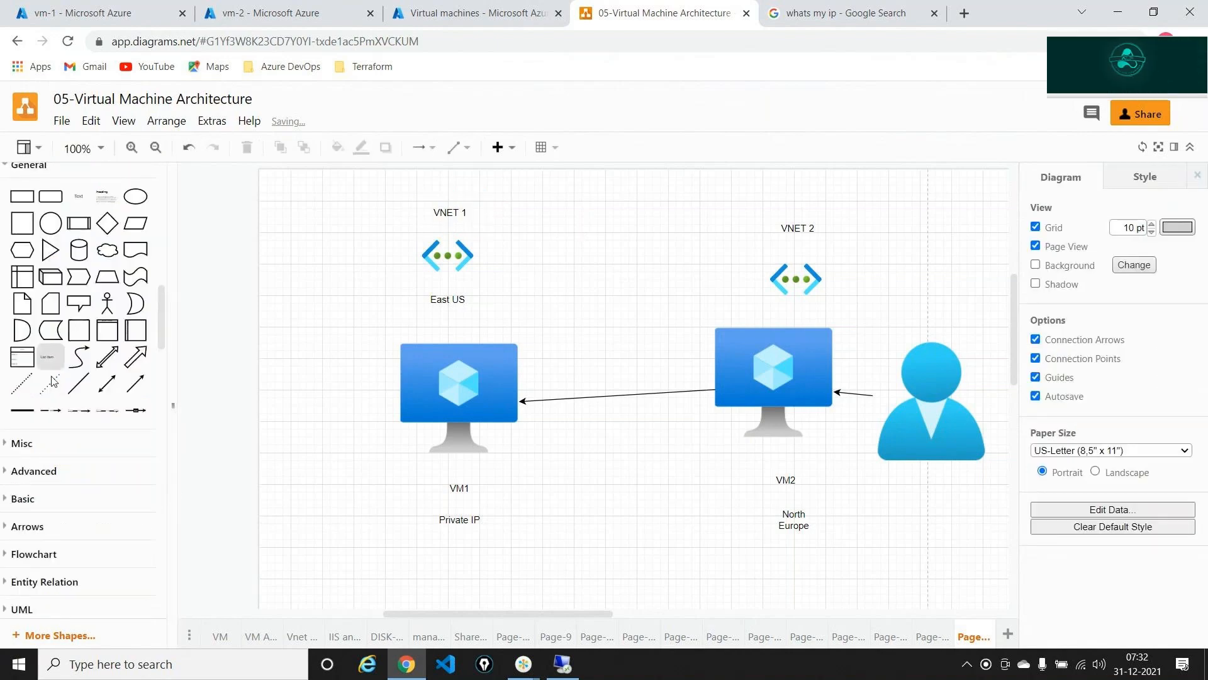
drag(53, 381, 612, 169)
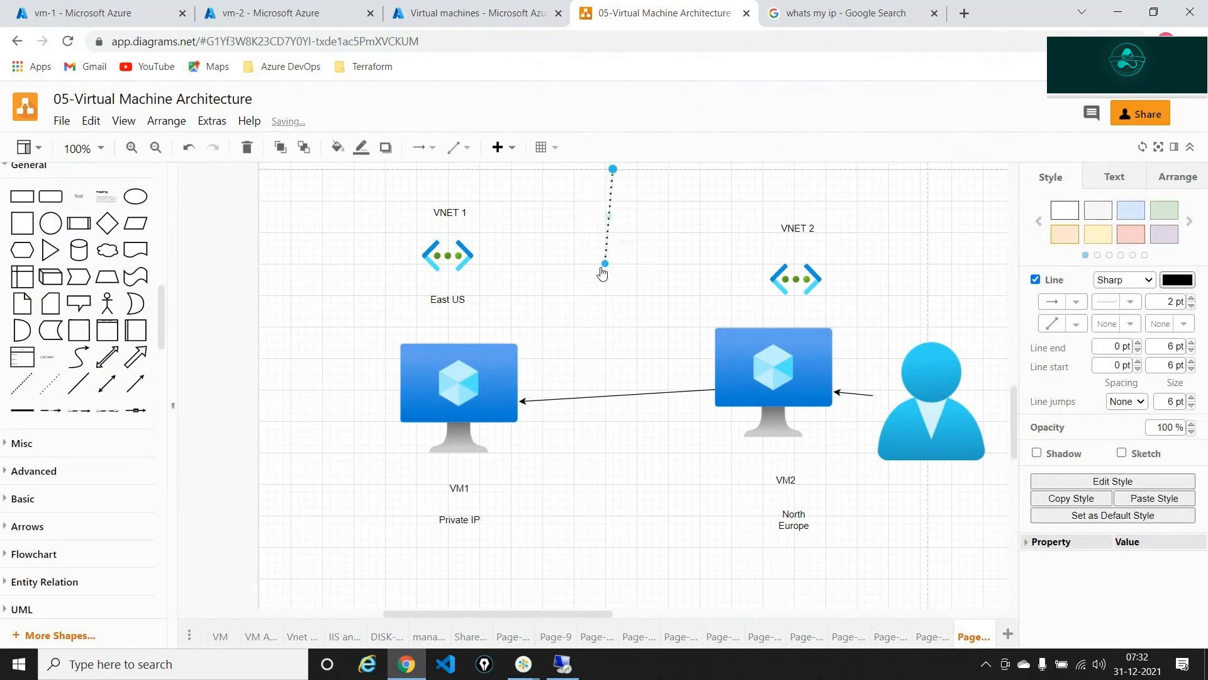
drag(604, 270, 628, 523)
- Deselect the divider, then show the Networking page of vm-1 for network interface vm-1319
click(690, 562)
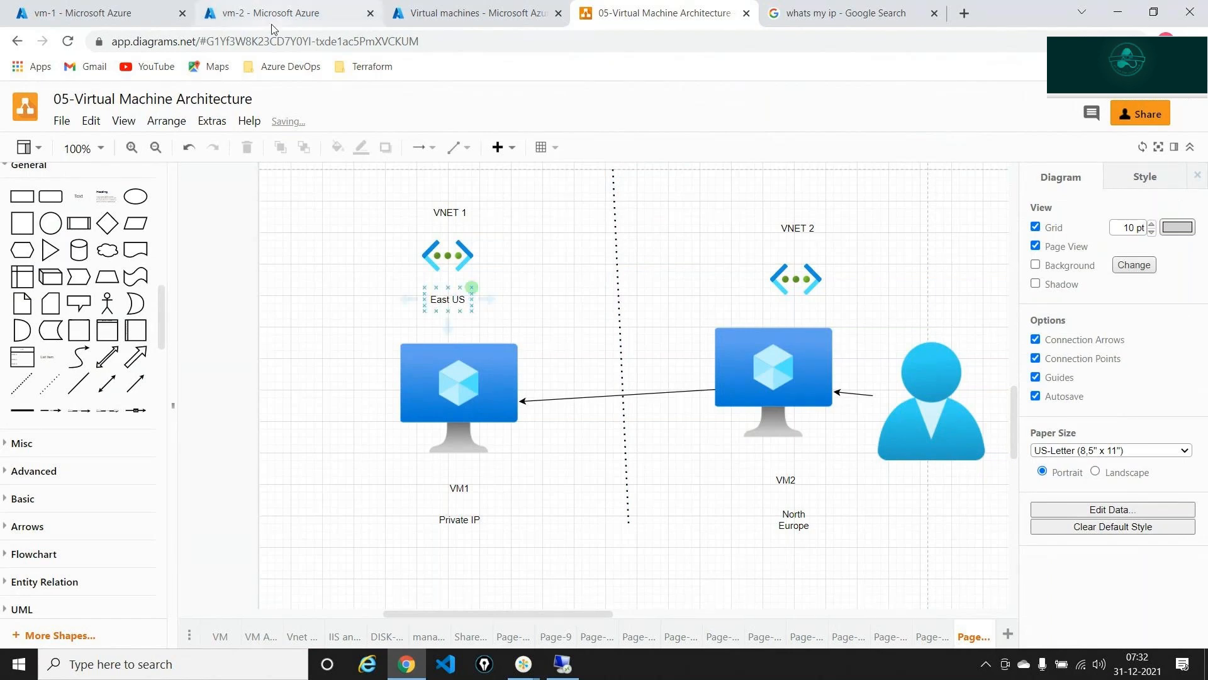
click(287, 13)
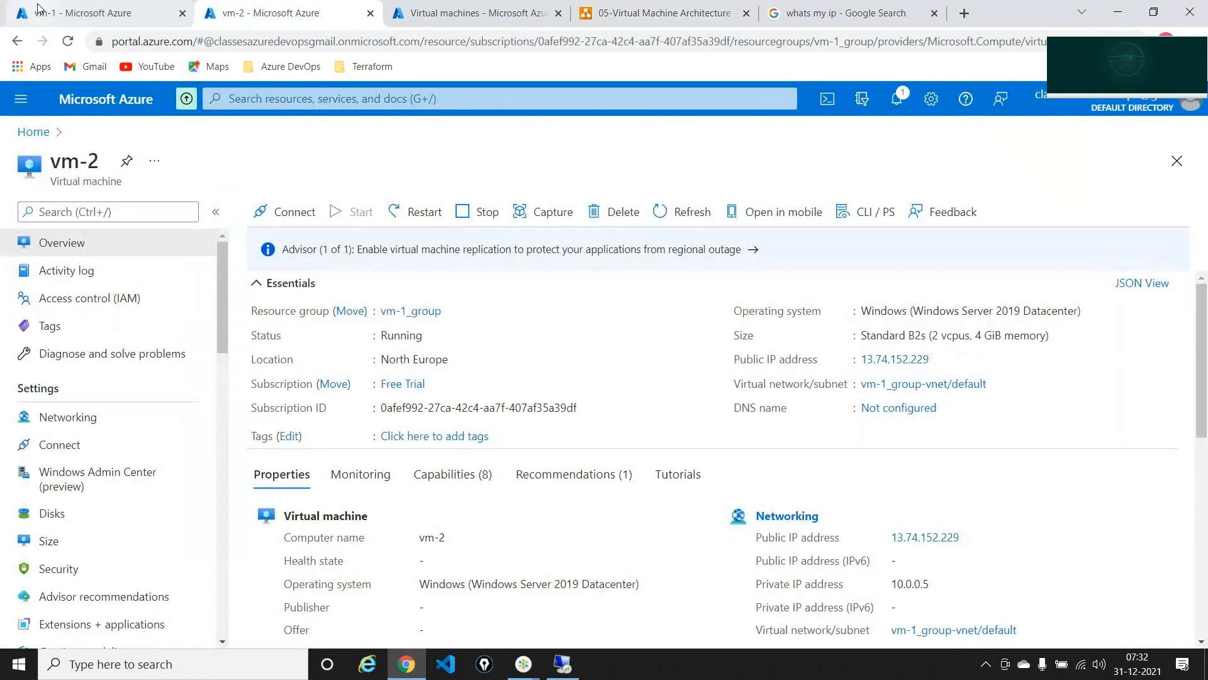
click(78, 12)
click(108, 429)
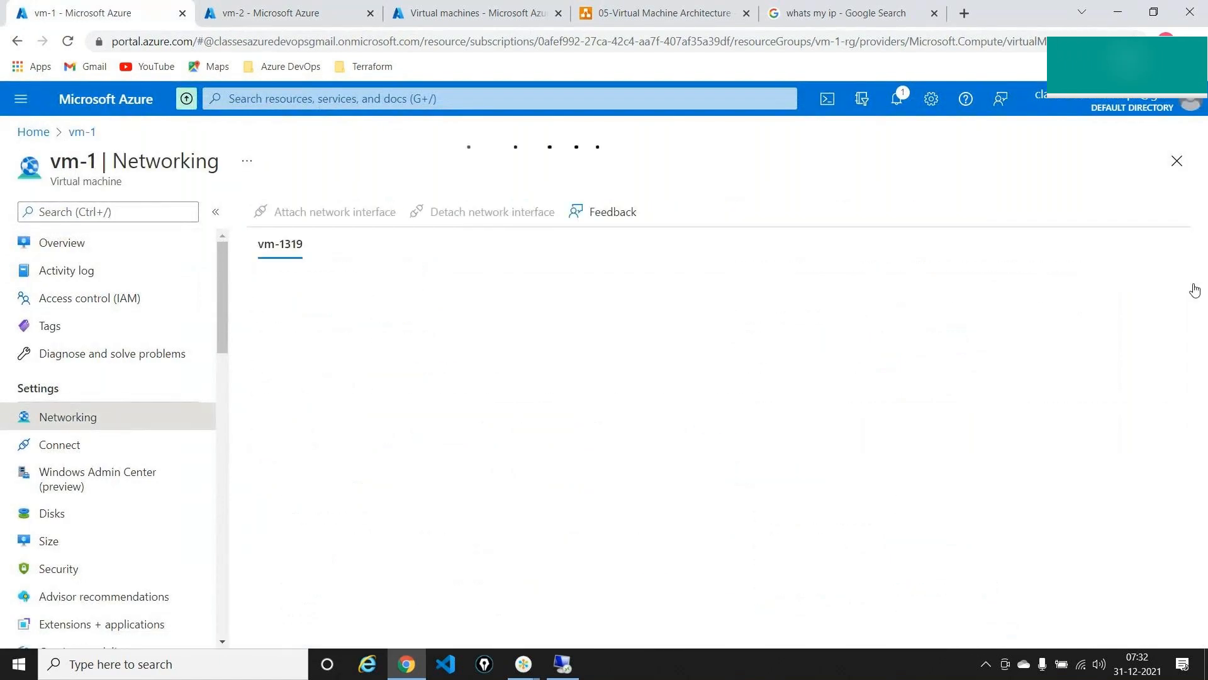
- Mark vm-1's 65500 DenyAllInBound and AllowVnetInBound rules, clear the ink, and return to the diagram
click(1181, 73)
click(1182, 110)
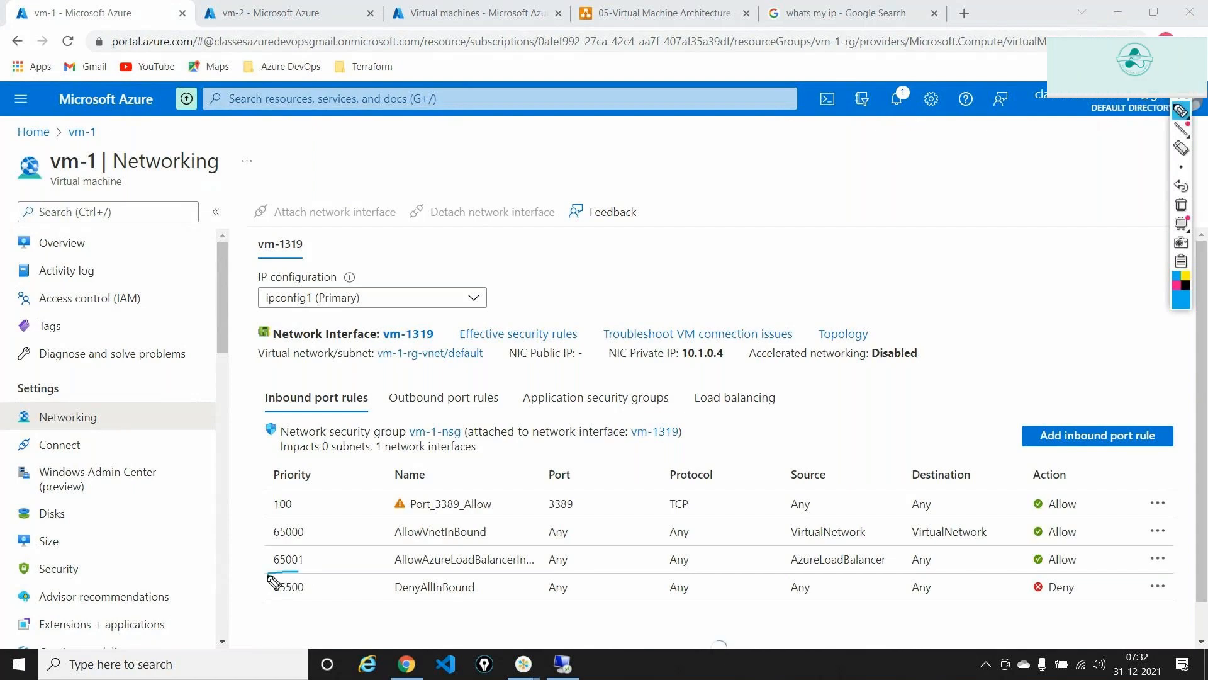
mouse_move(307, 573)
mouse_down()
mouse_move(270, 599)
mouse_move(308, 581)
mouse_up()
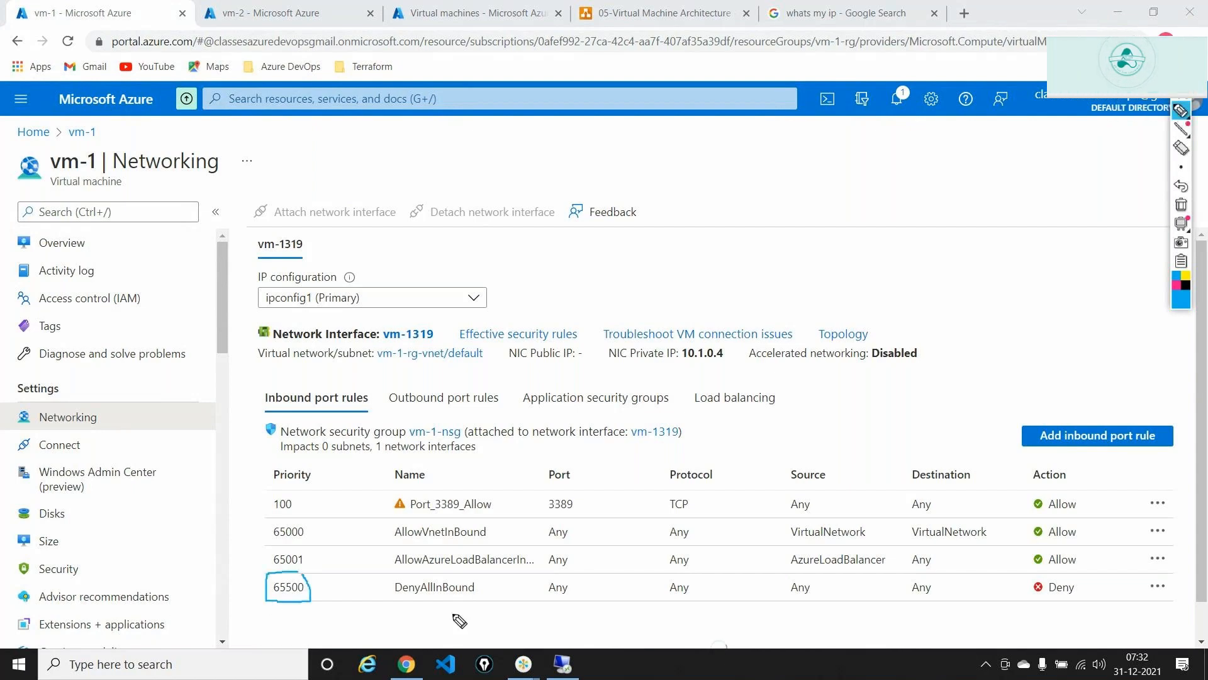
mouse_move(383, 604)
mouse_down()
mouse_move(489, 592)
mouse_move(384, 597)
mouse_up()
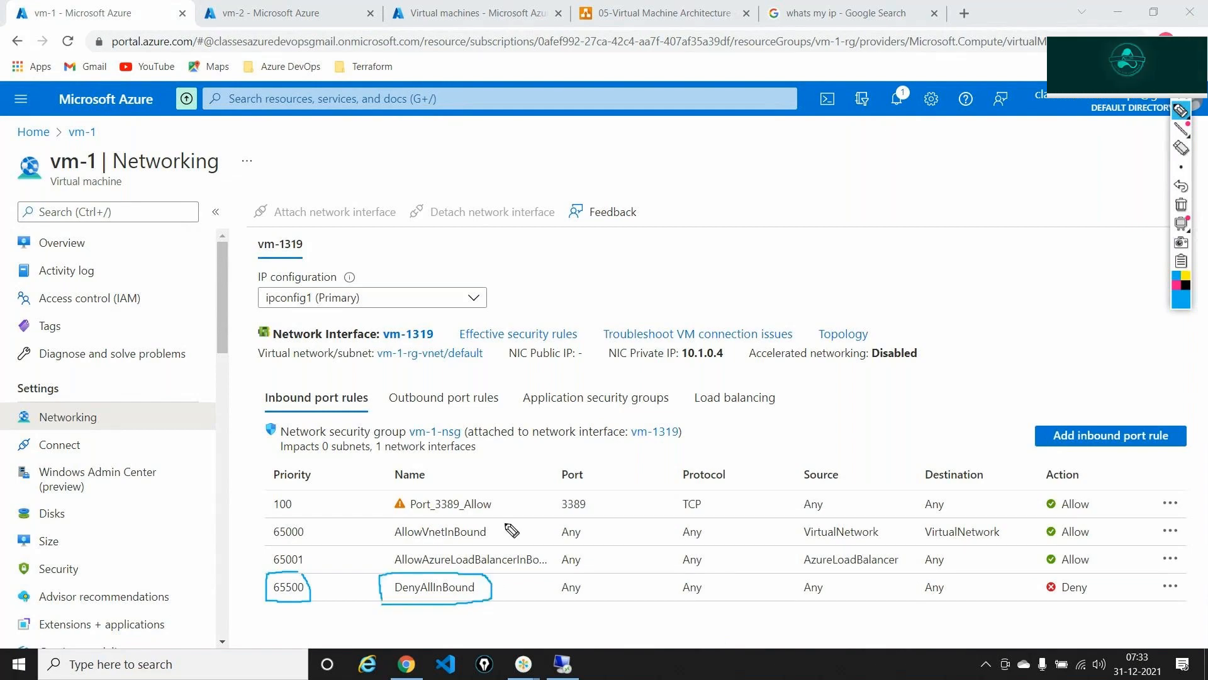
mouse_move(502, 516)
mouse_down()
mouse_move(484, 555)
mouse_move(419, 551)
mouse_move(507, 517)
mouse_up()
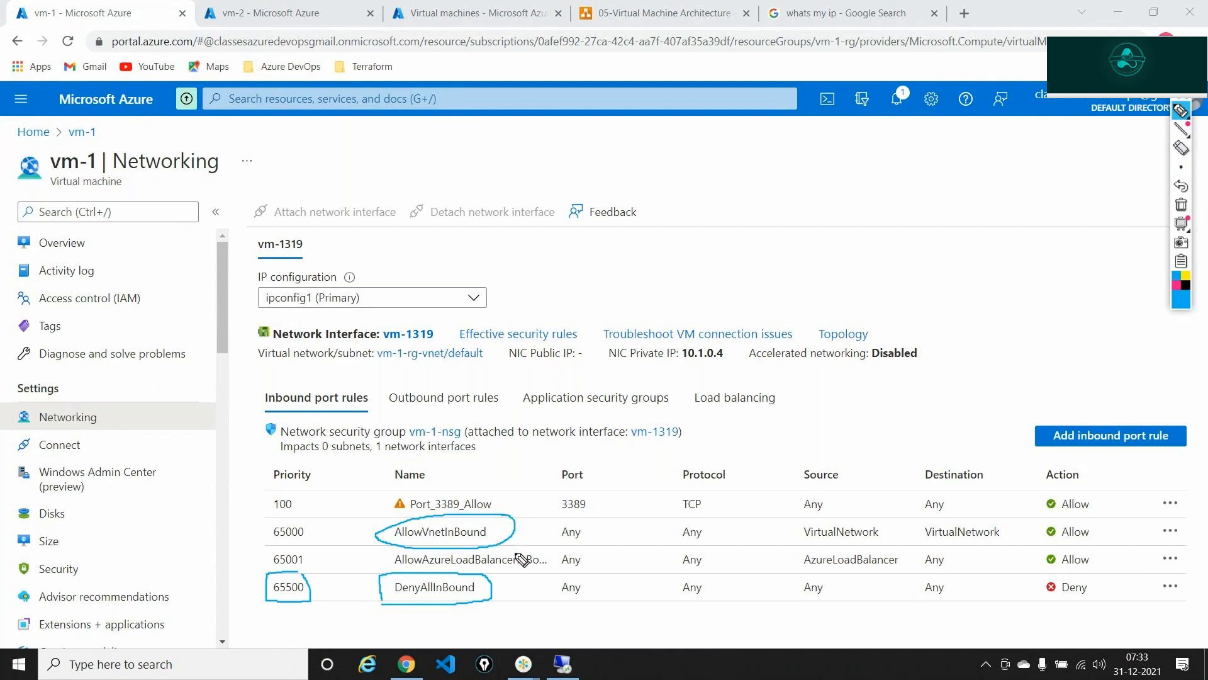
mouse_move(513, 549)
mouse_down()
mouse_move(402, 552)
mouse_move(567, 564)
mouse_move(531, 551)
mouse_up()
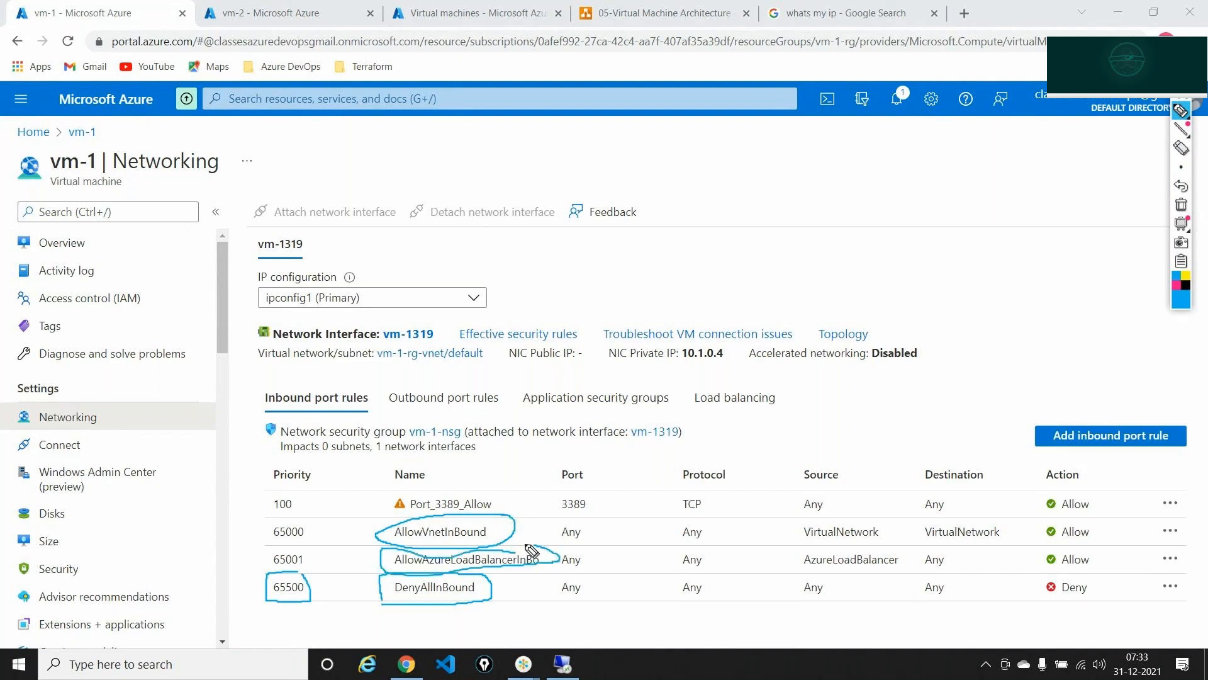
mouse_move(495, 589)
mouse_down()
mouse_move(504, 602)
mouse_move(533, 581)
mouse_up()
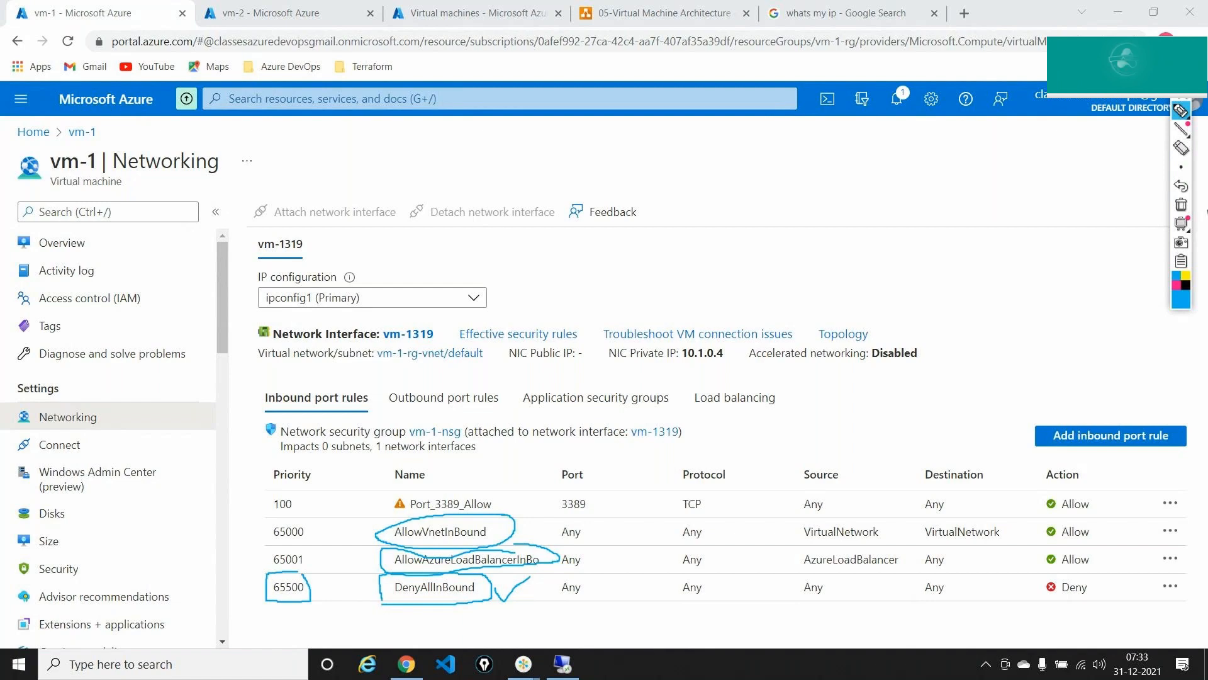
click(1181, 206)
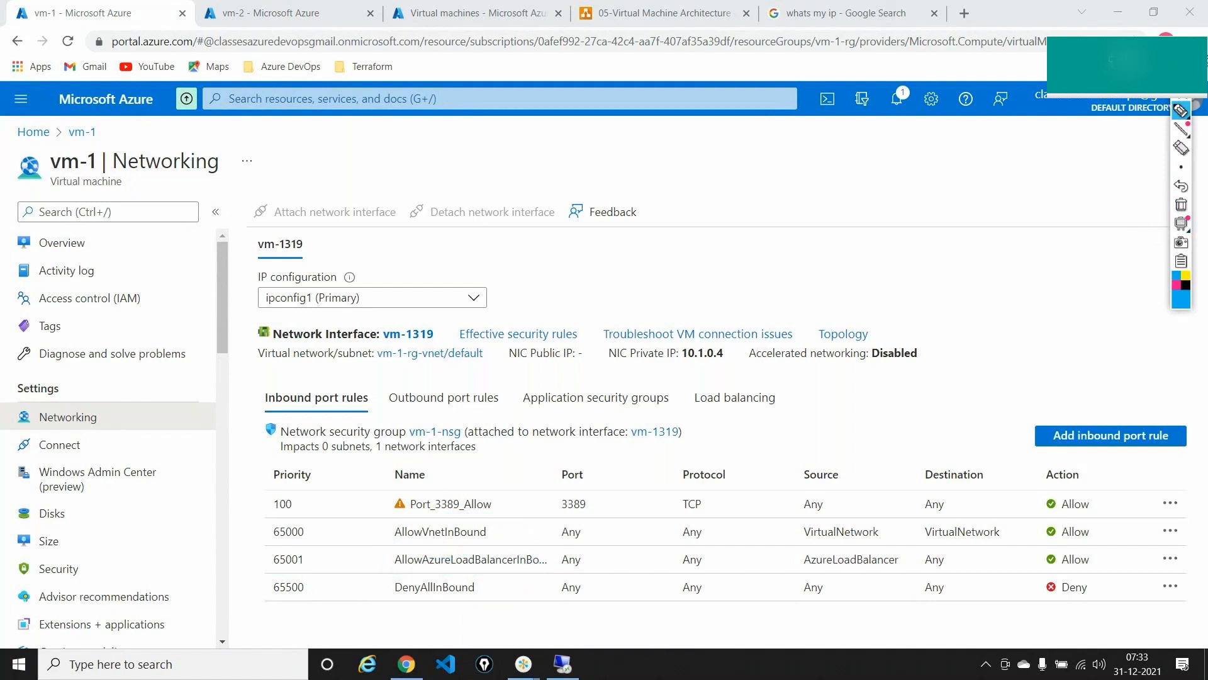
click(685, 18)
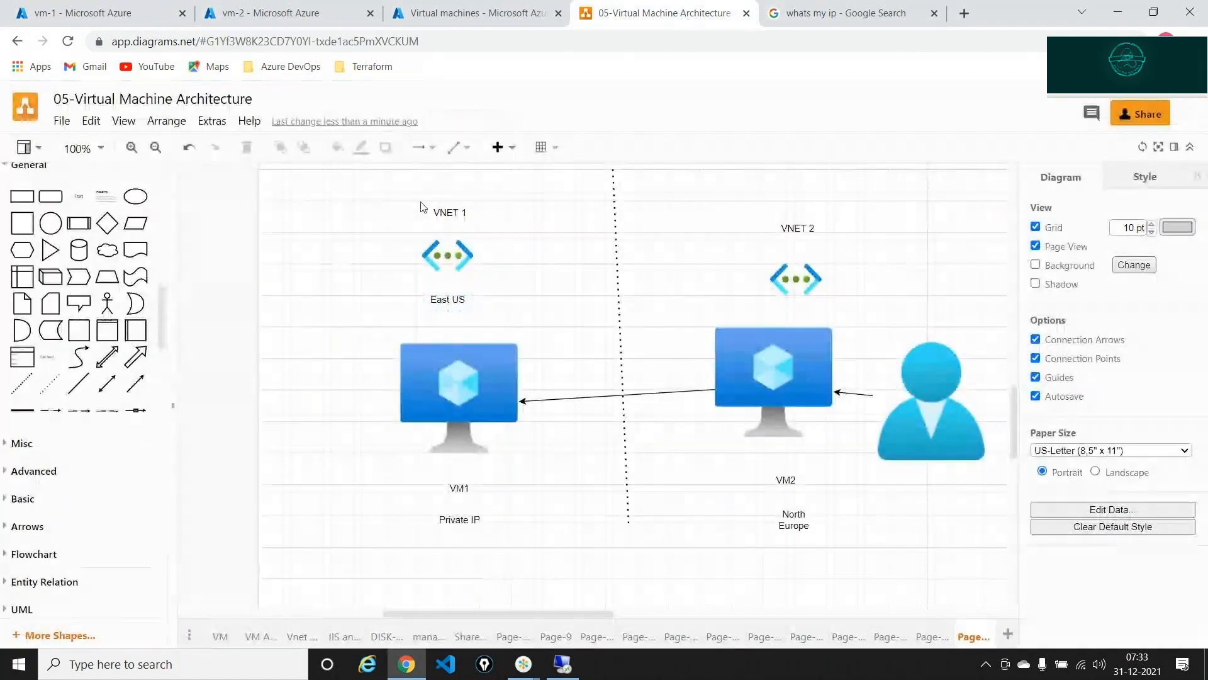
- Delete the arrow between VM2 and VM1, then go back to vm-1's networking page
click(446, 213)
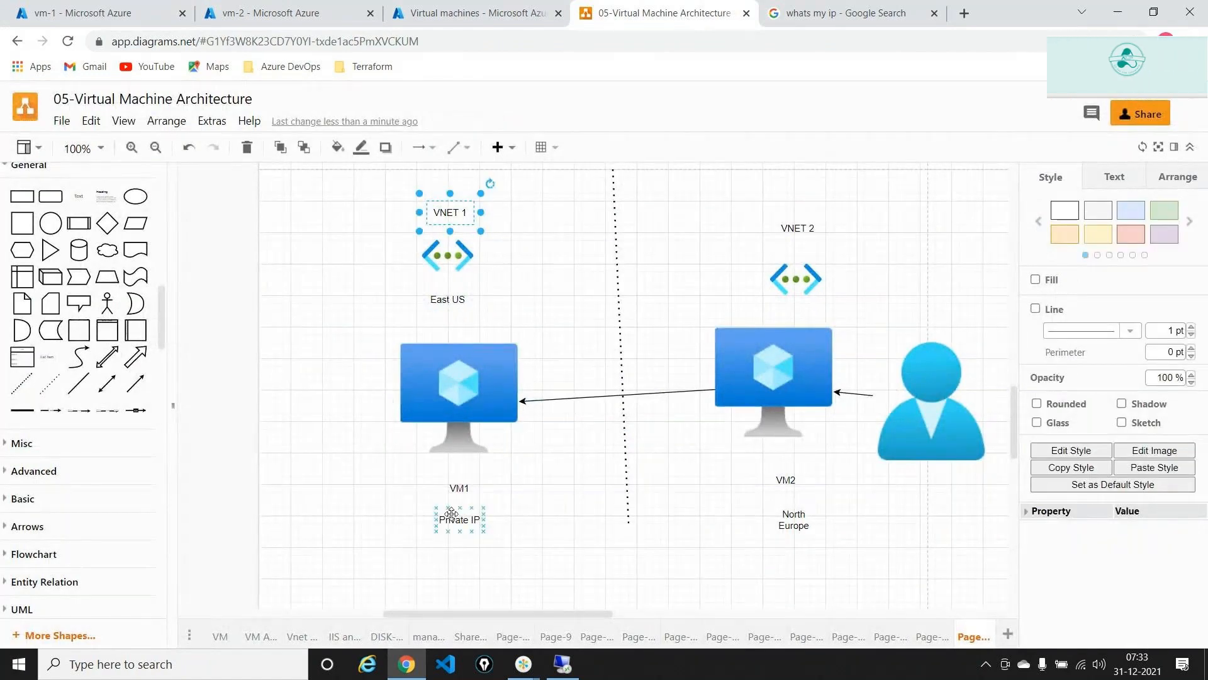
click(785, 224)
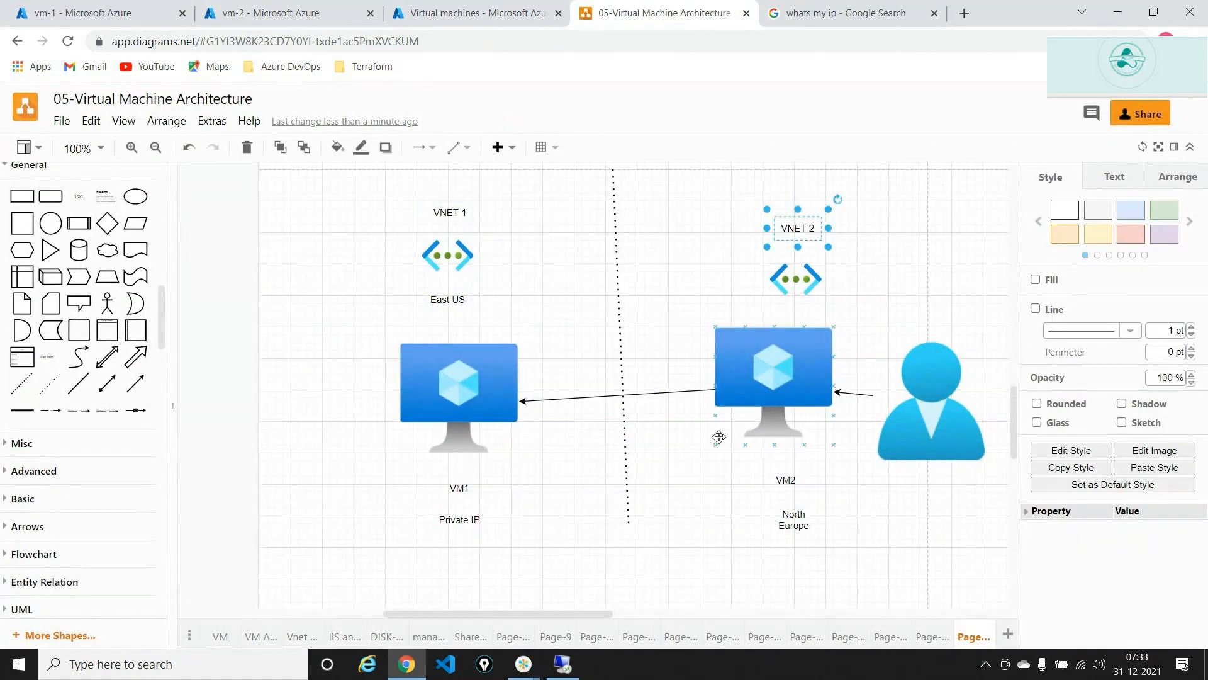
click(672, 392)
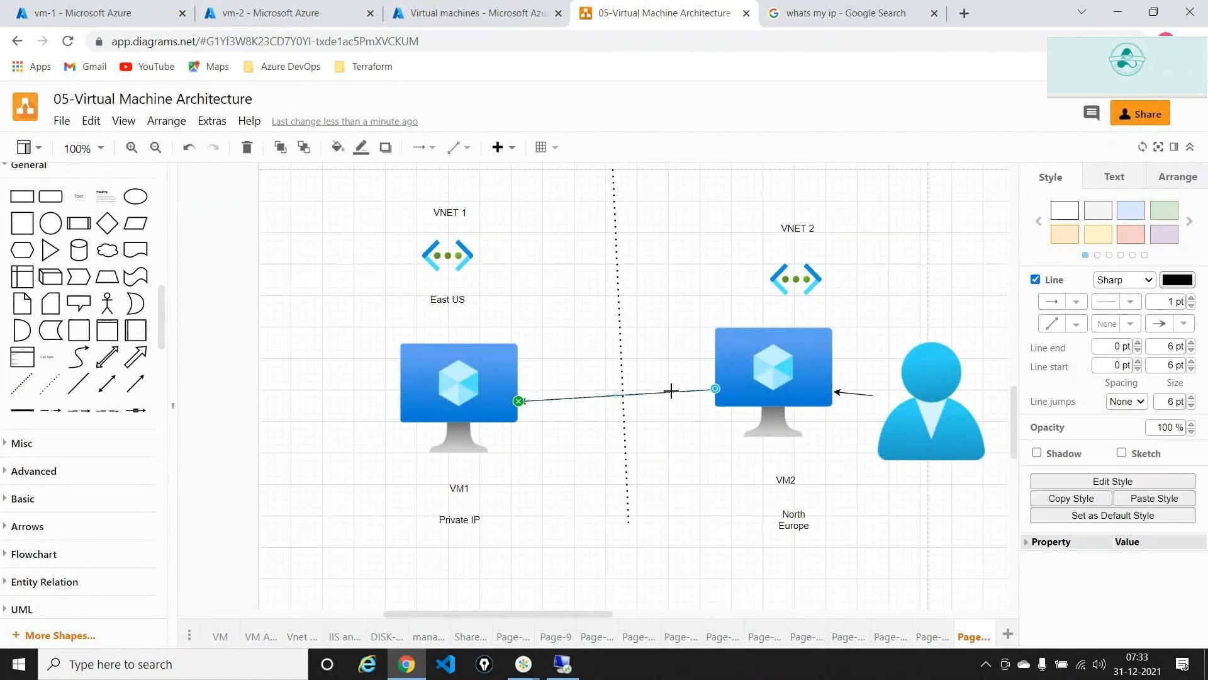
key(Delete)
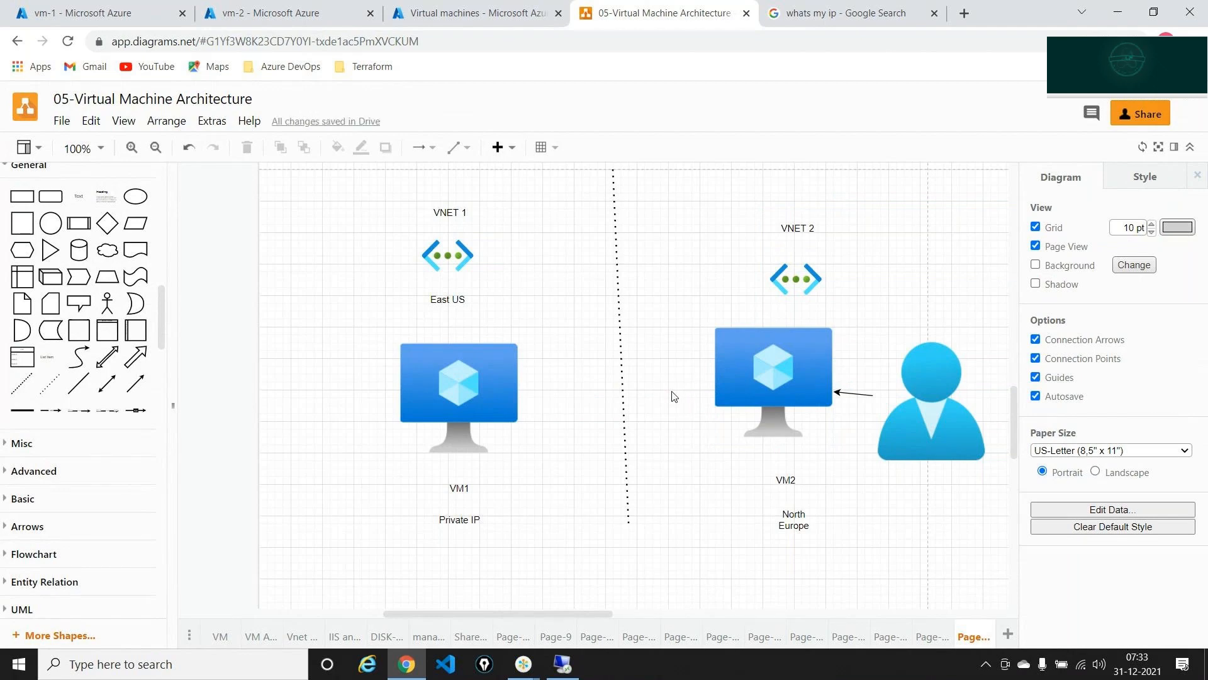
drag(672, 391, 377, 31)
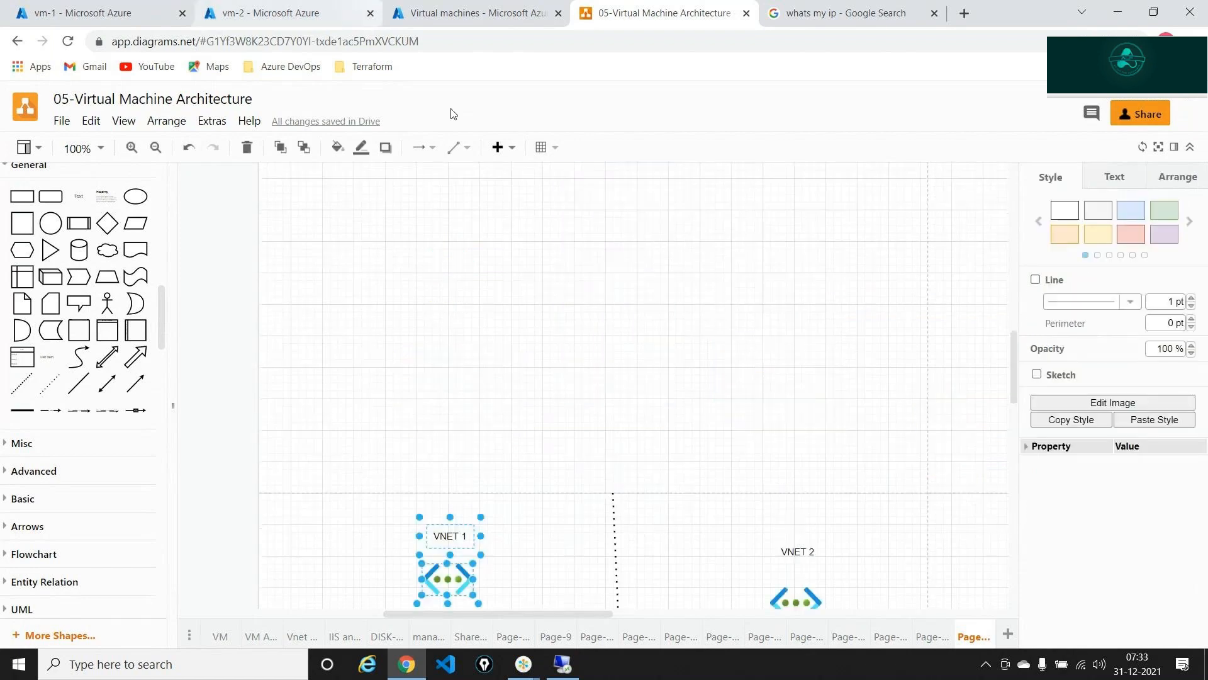
click(572, 424)
scroll(573, 424, down, 5)
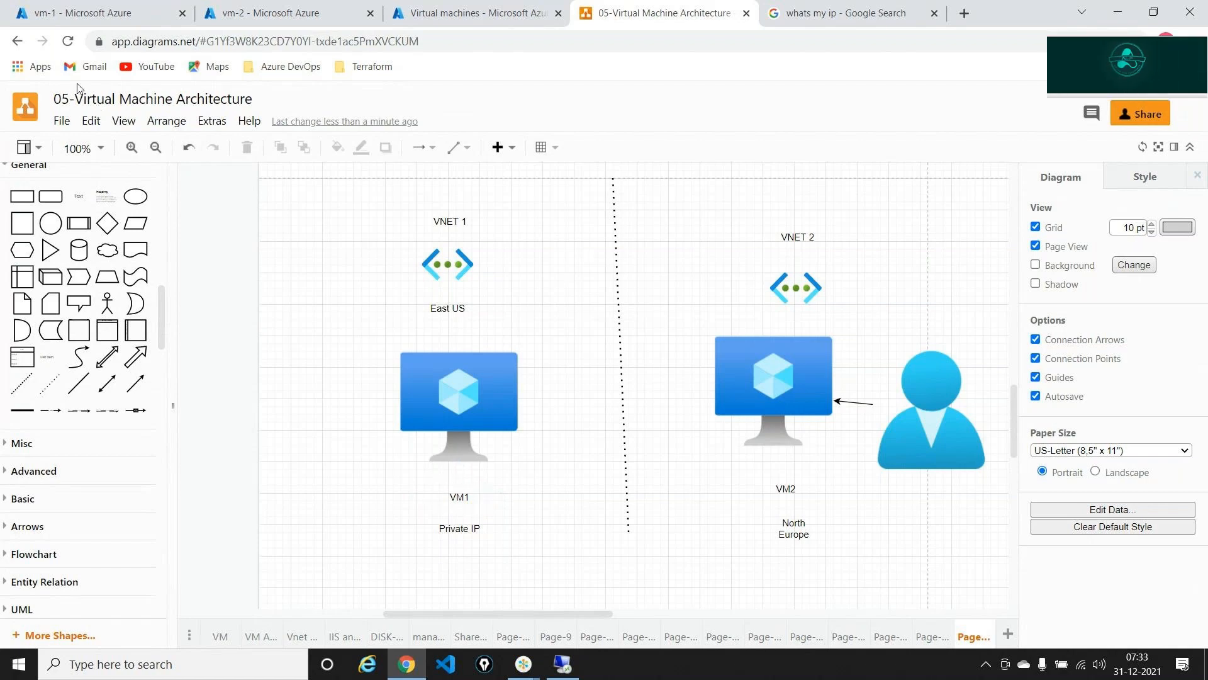
click(64, 18)
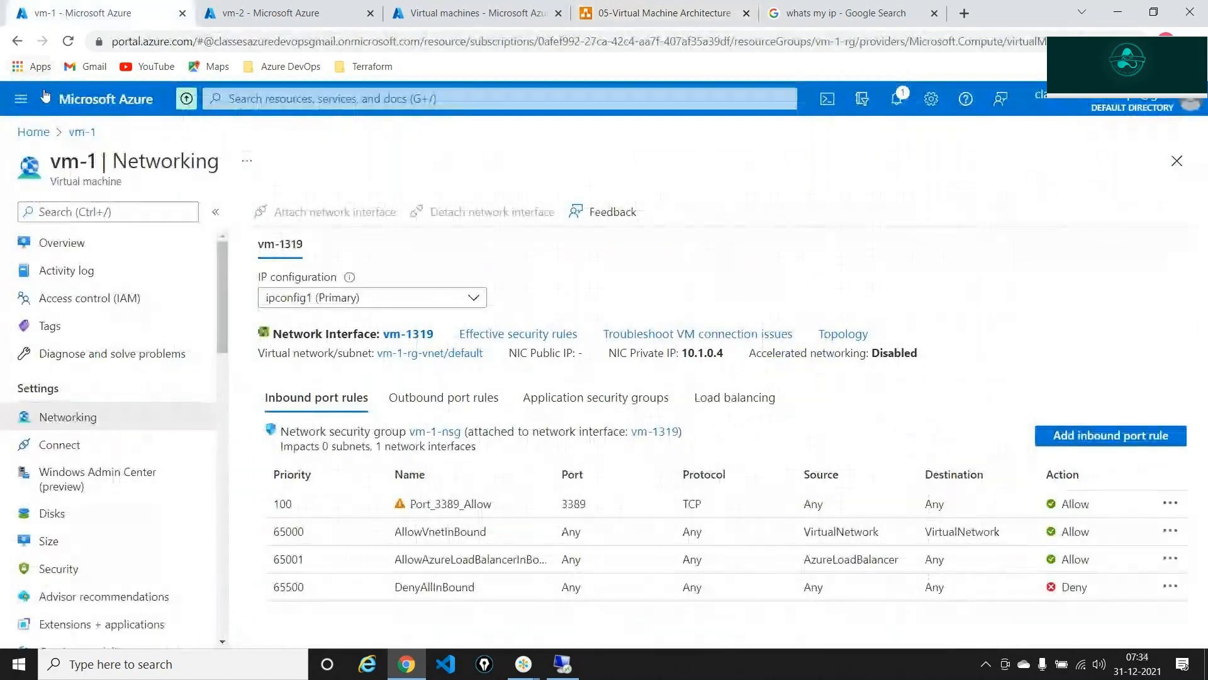
- Add a 'Peering' text label below the dotted divider in the diagram
click(34, 132)
click(685, 12)
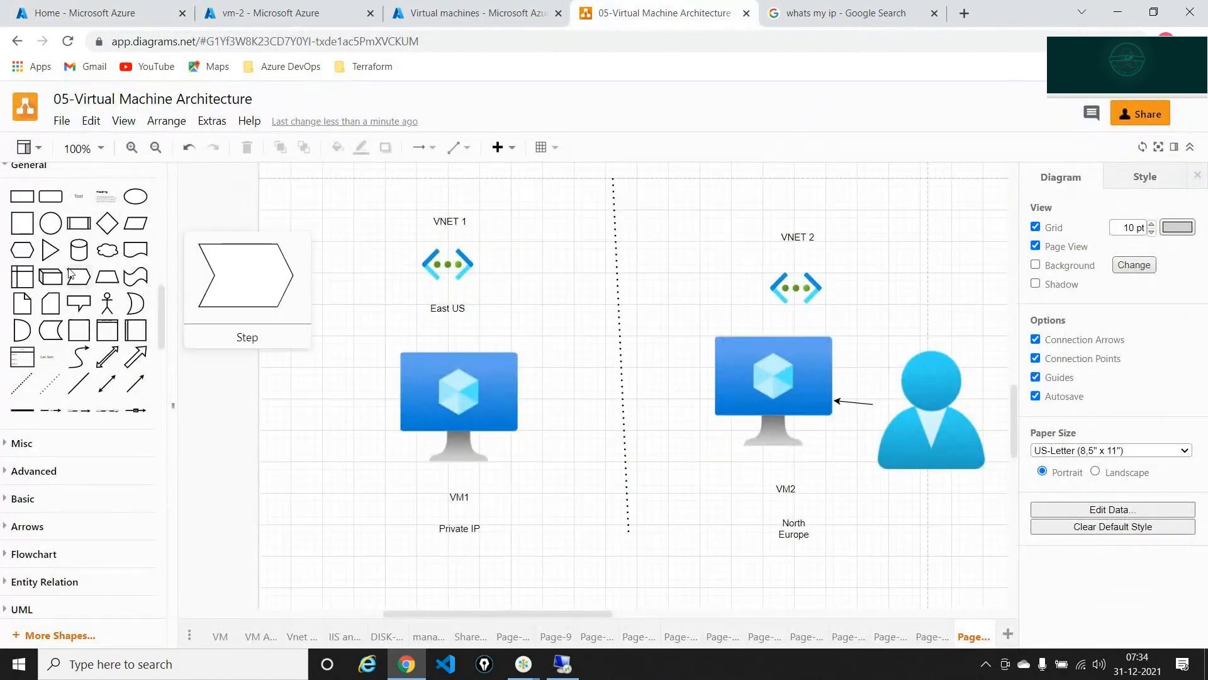
drag(78, 196, 633, 574)
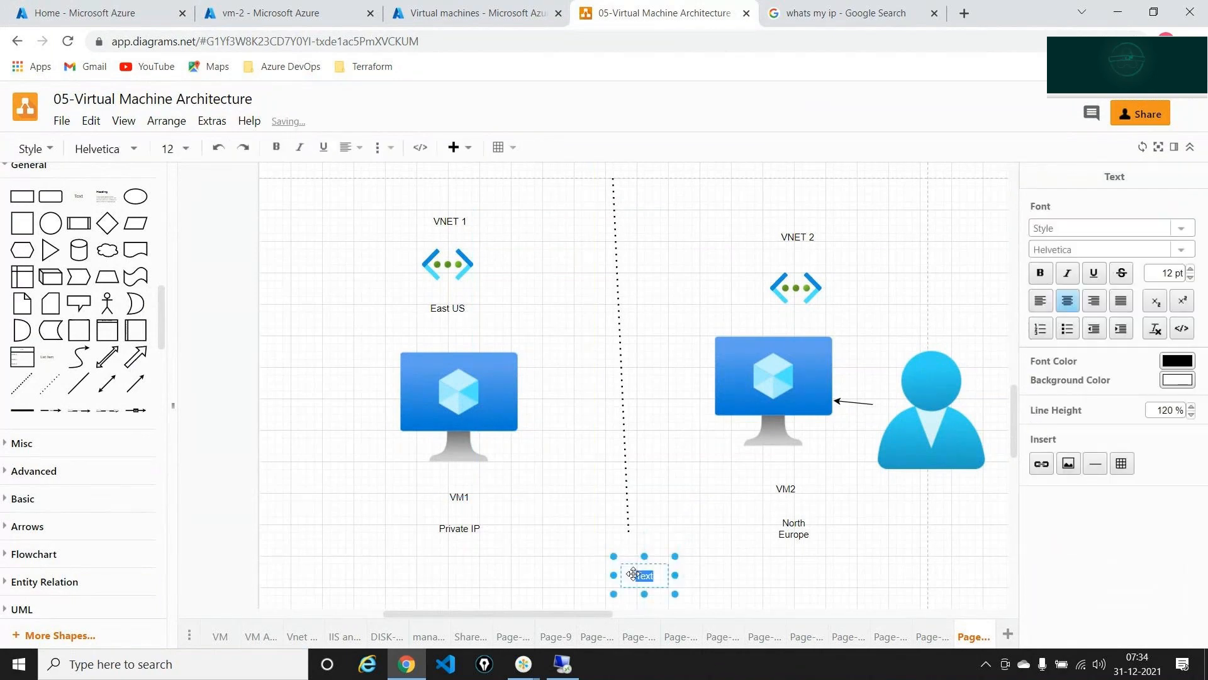
text(Peer)
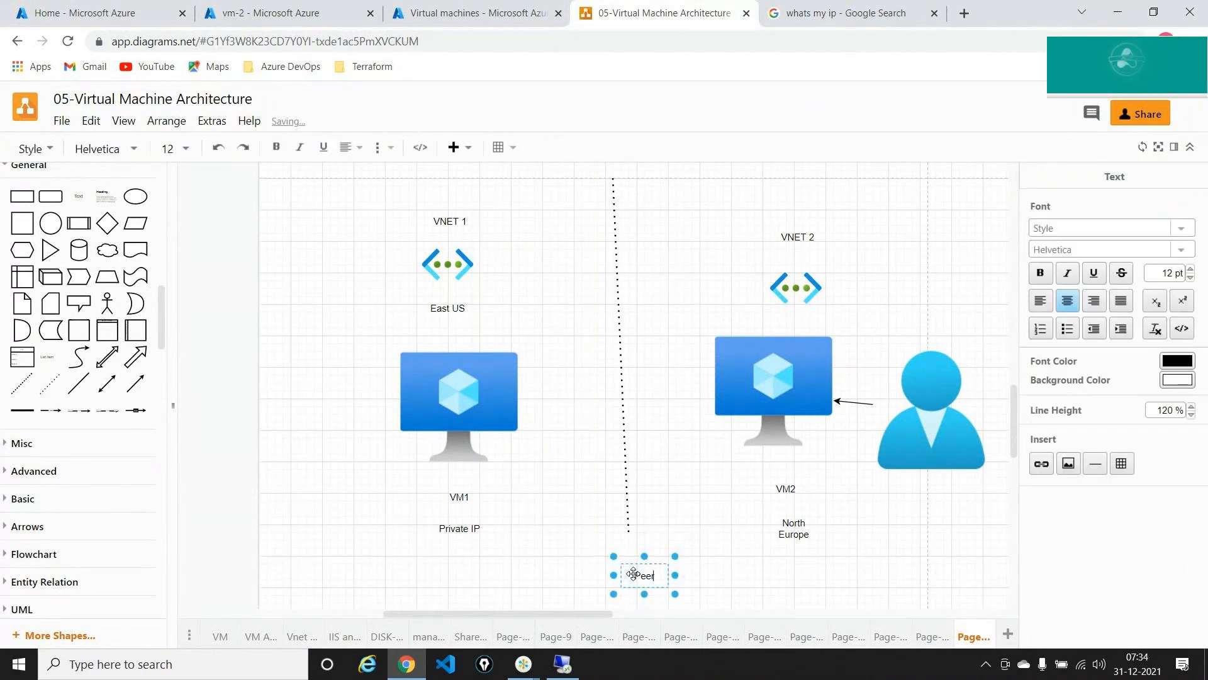
text(ing)
click(757, 572)
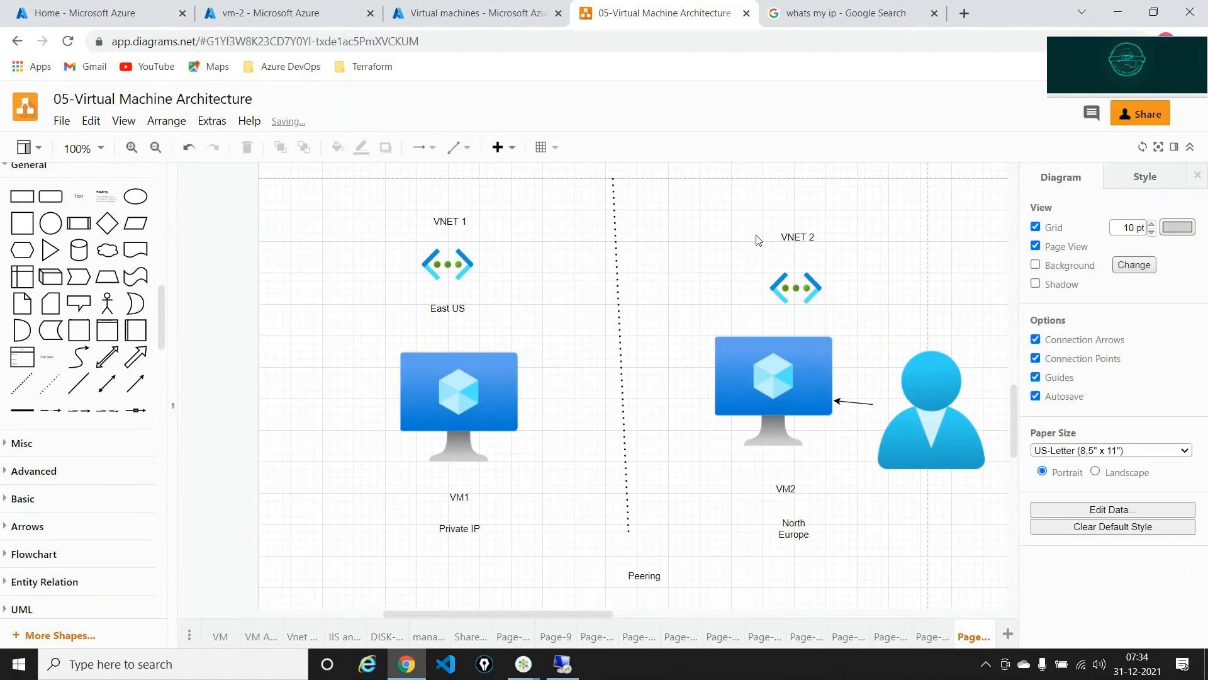
- Circle the VNET 1 and VNET 2 icons, erase the ink, and show the Virtual machines list
click(1181, 73)
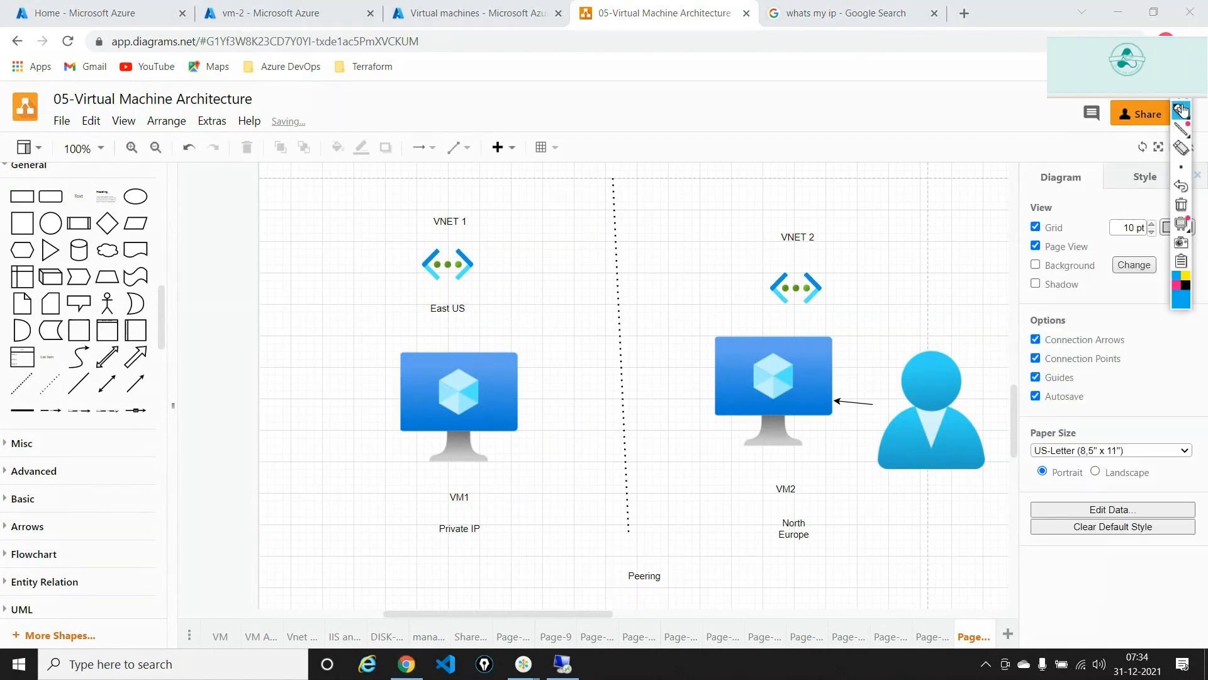
click(1183, 113)
mouse_move(788, 255)
mouse_down()
mouse_move(837, 308)
mouse_move(794, 258)
mouse_up()
mouse_move(464, 242)
mouse_down()
mouse_move(434, 287)
mouse_move(416, 234)
mouse_up()
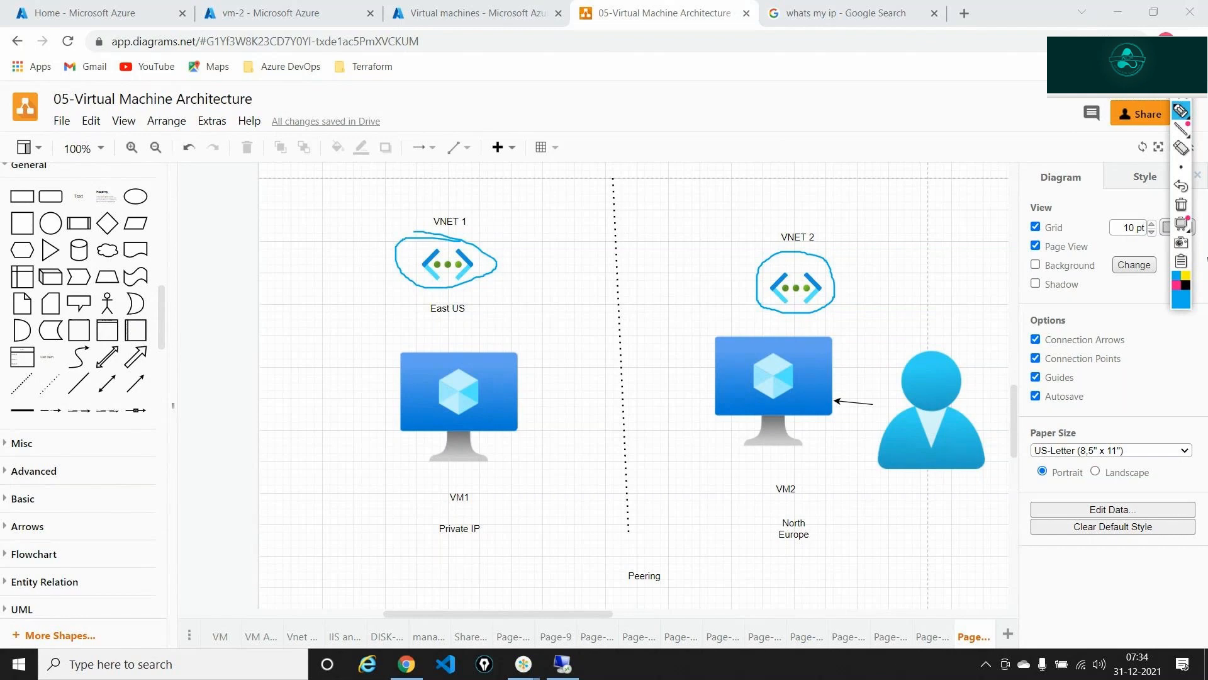
click(1181, 204)
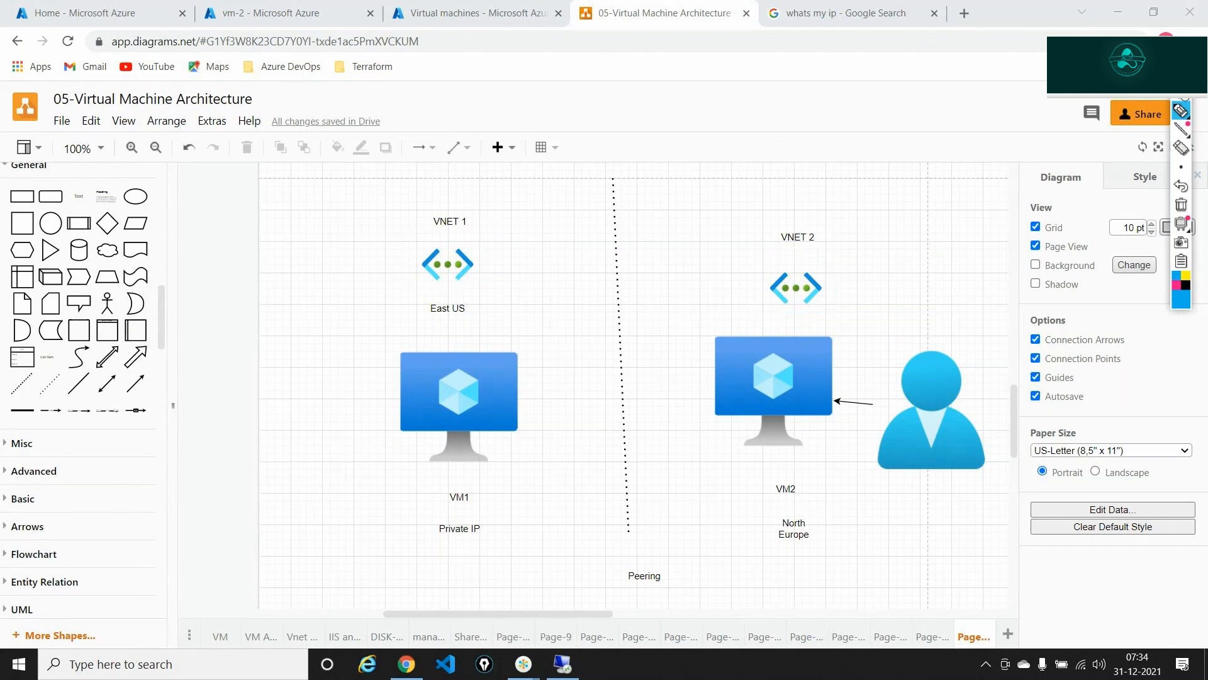
click(479, 13)
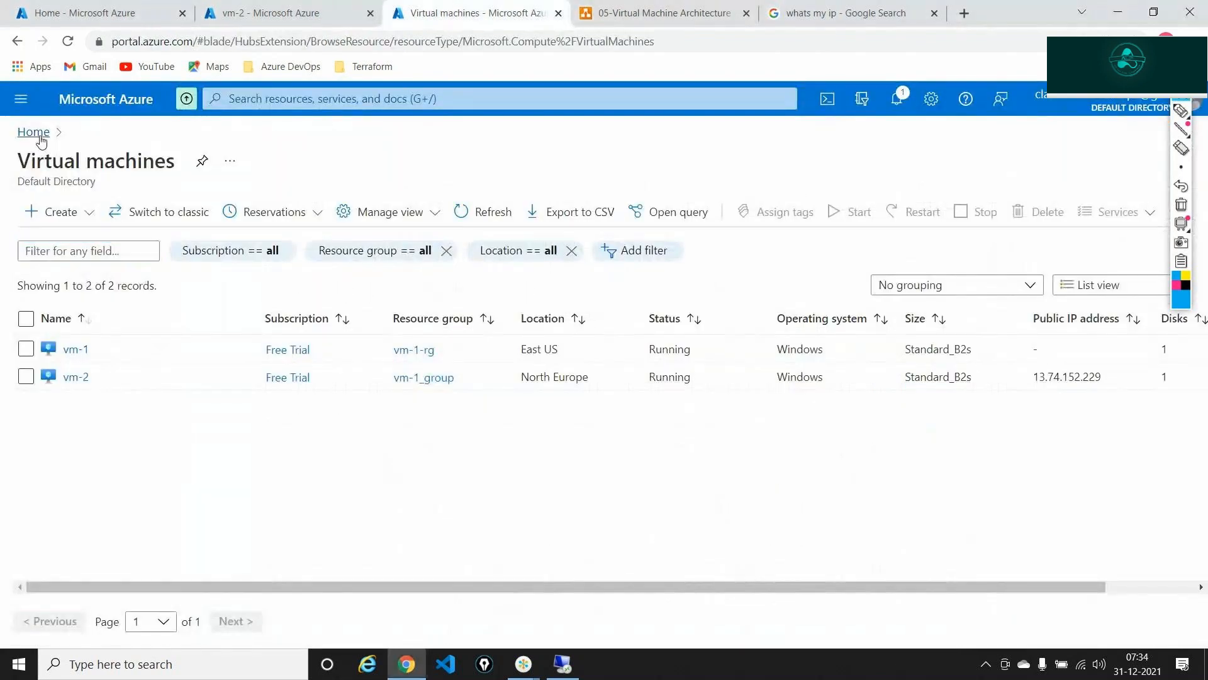
- From Home, search 'virtual' and open the Virtual networks list
click(35, 133)
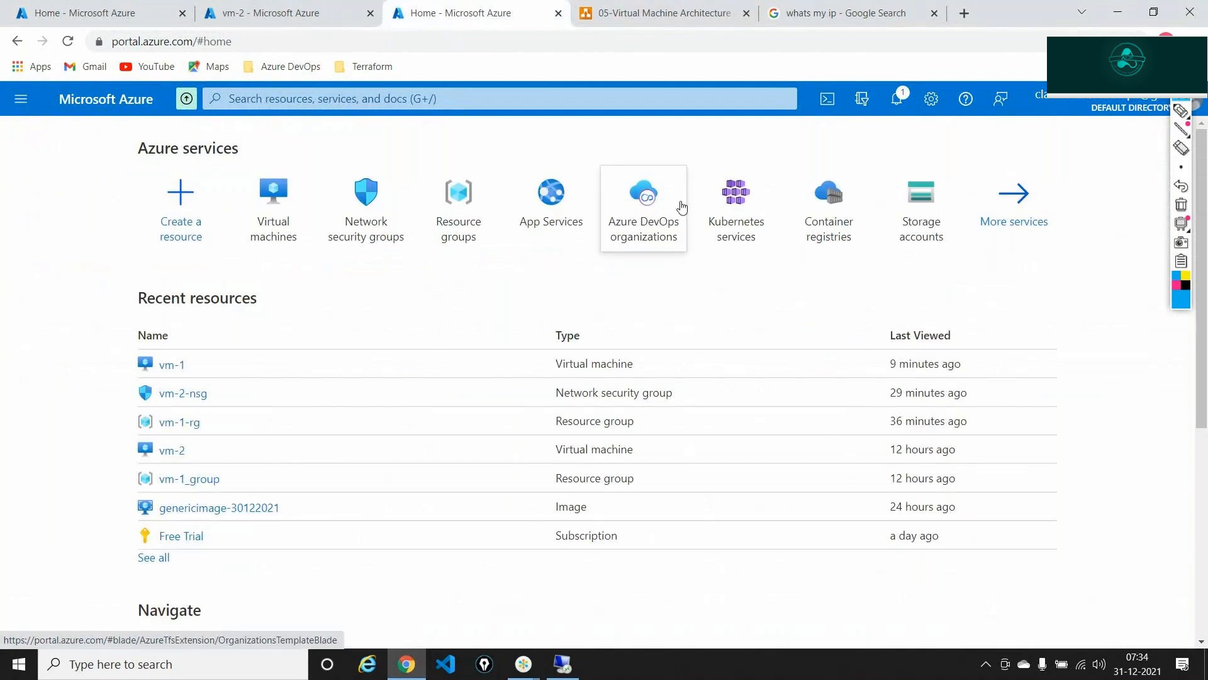
click(577, 98)
text(virtual)
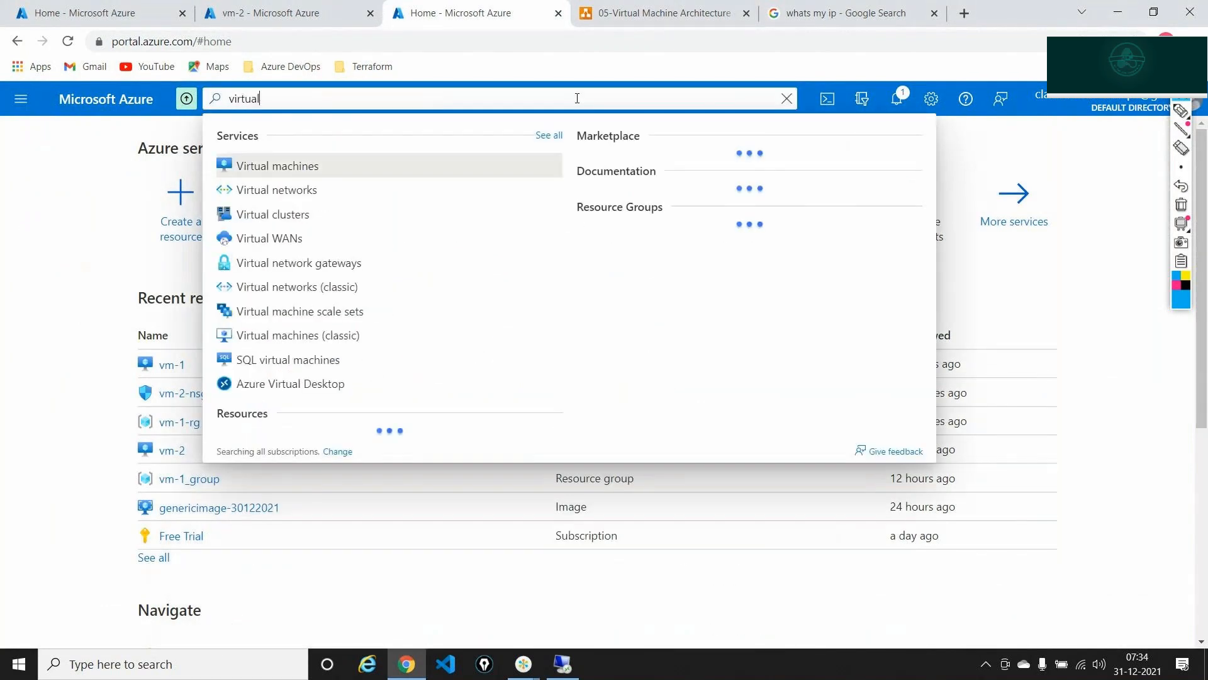
click(324, 195)
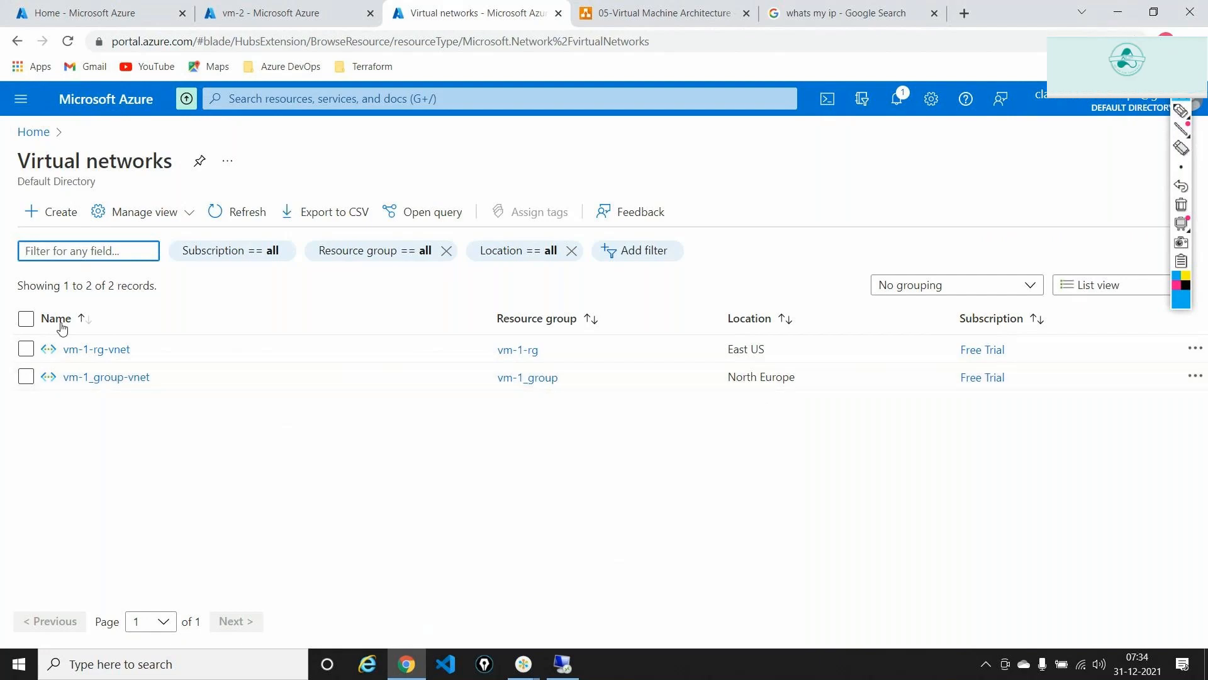
- Open vm-1-rg-vnet and go to its Peerings page via a 'peering' menu search
click(80, 349)
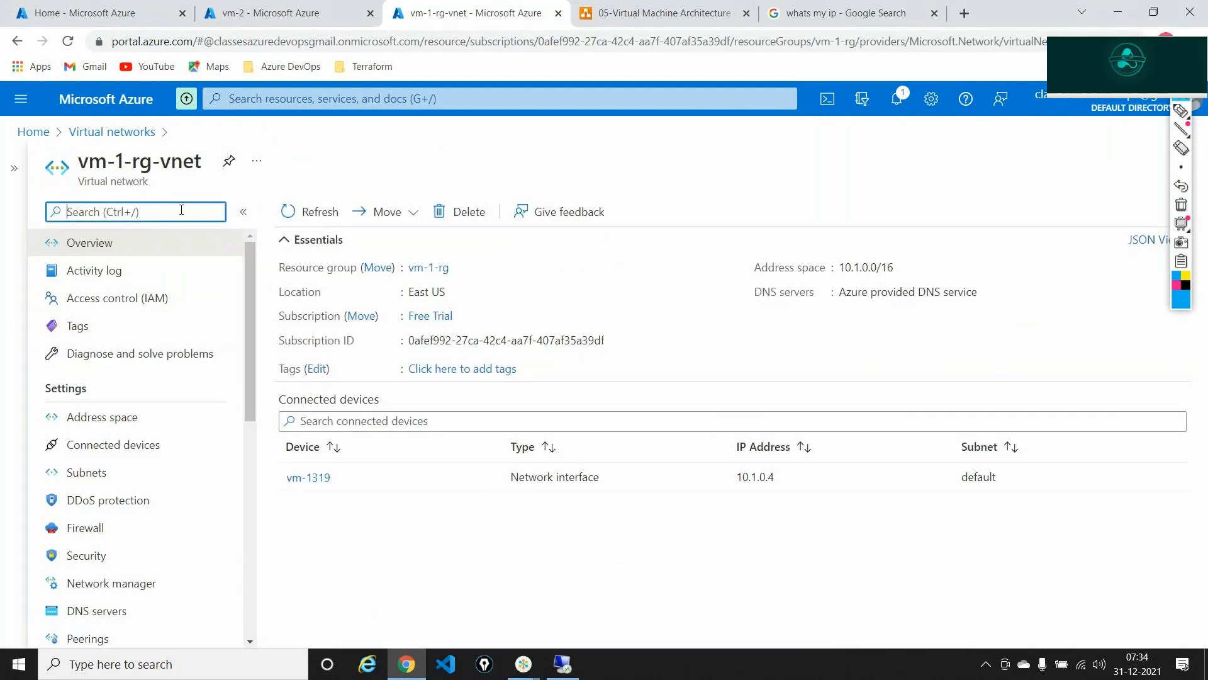
click(168, 213)
text(peering)
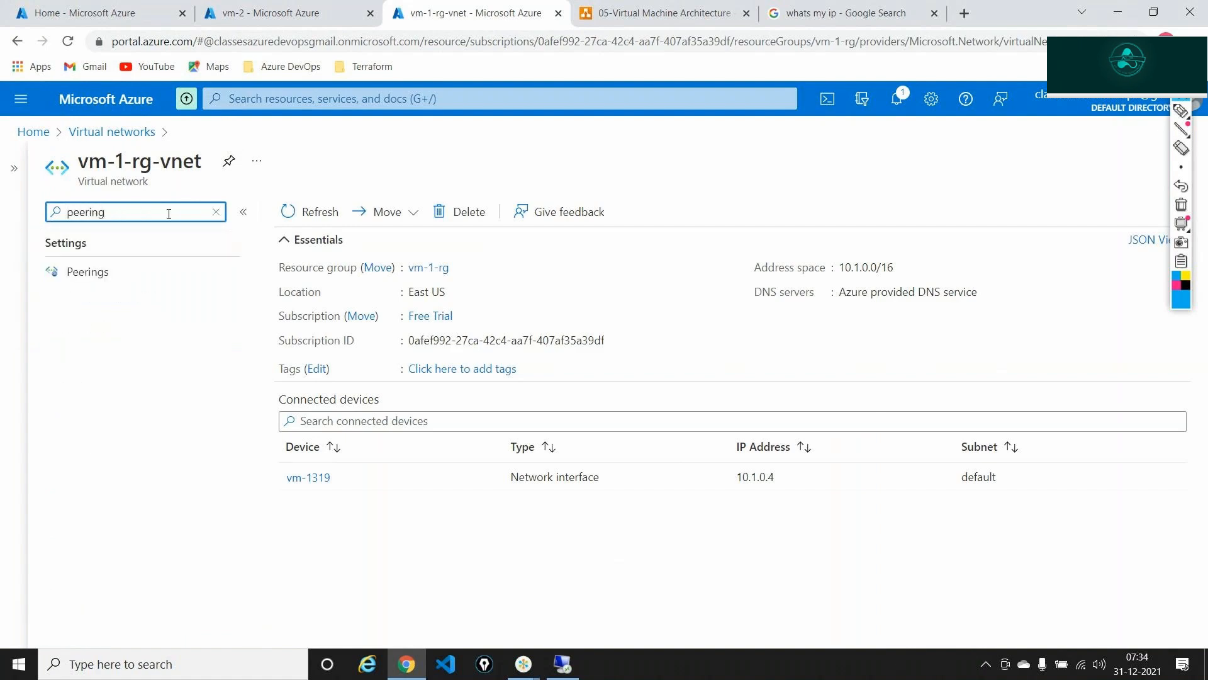
click(104, 278)
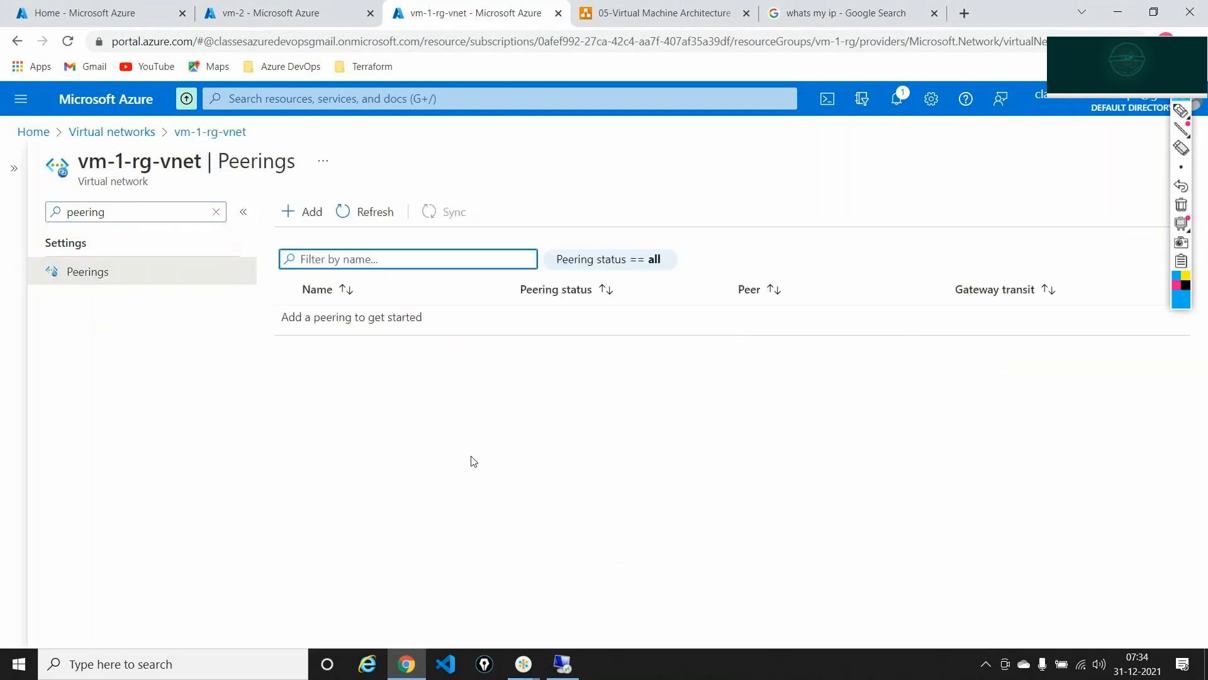
- Start a new peering with link names eastus-northeurope and northeurope-eastus
click(315, 214)
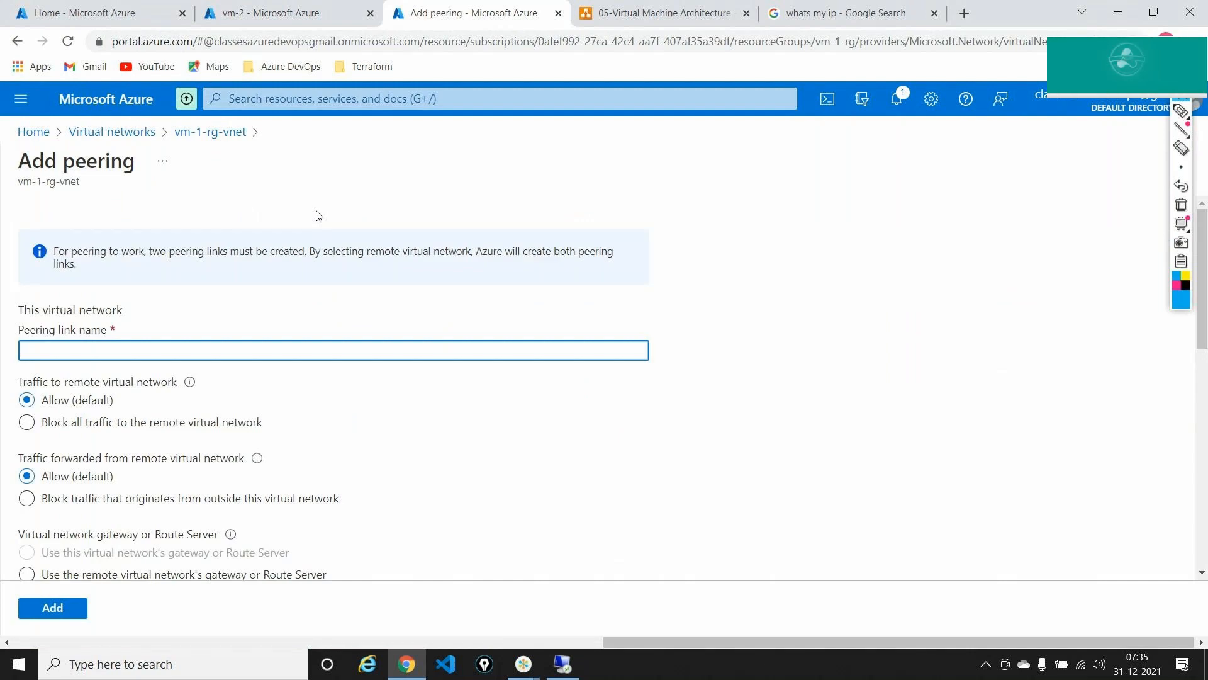
text(eastus)
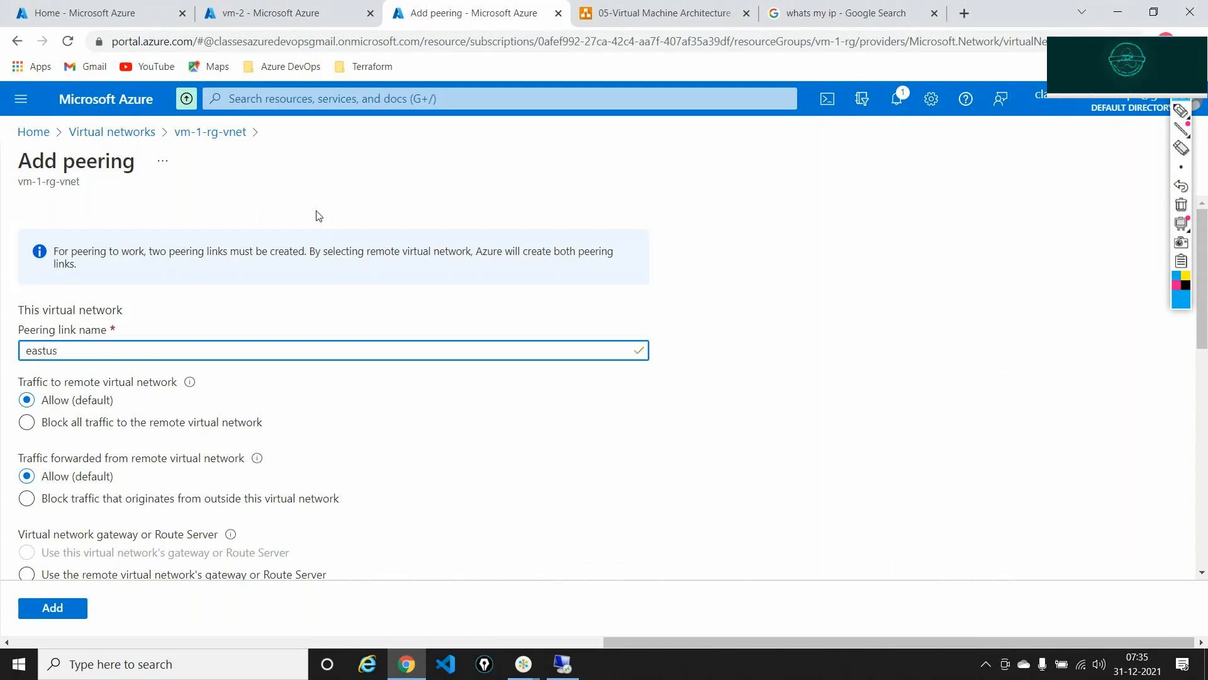
text(-north)
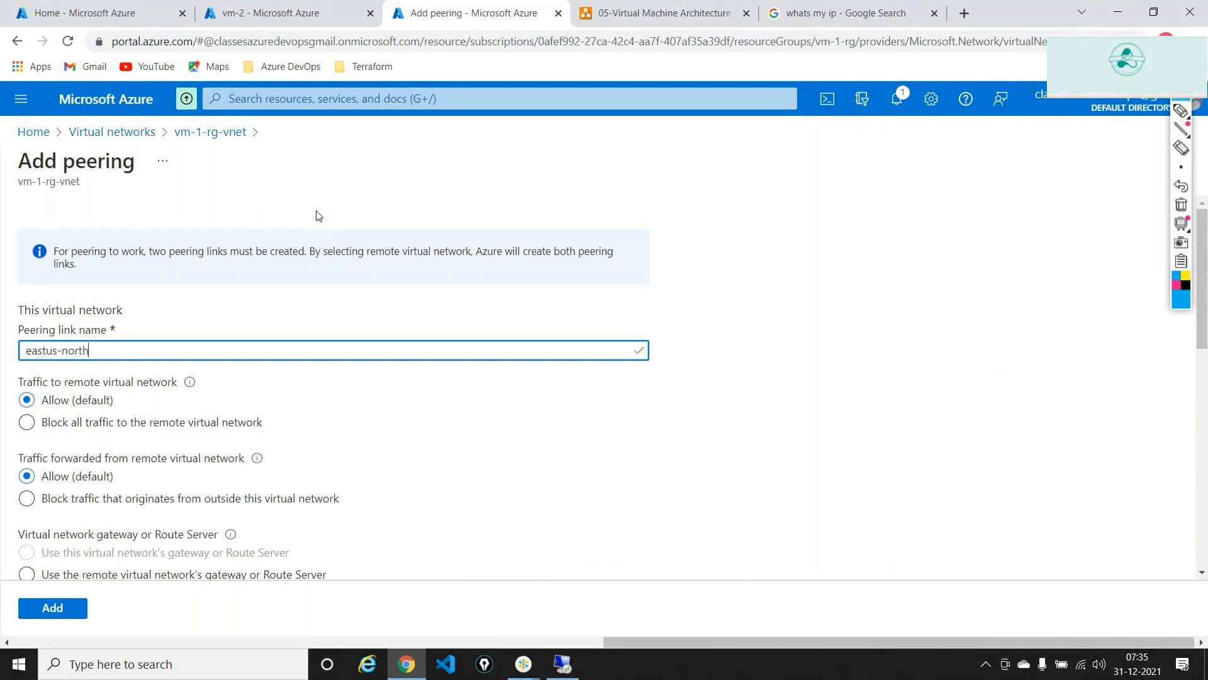
text(europe)
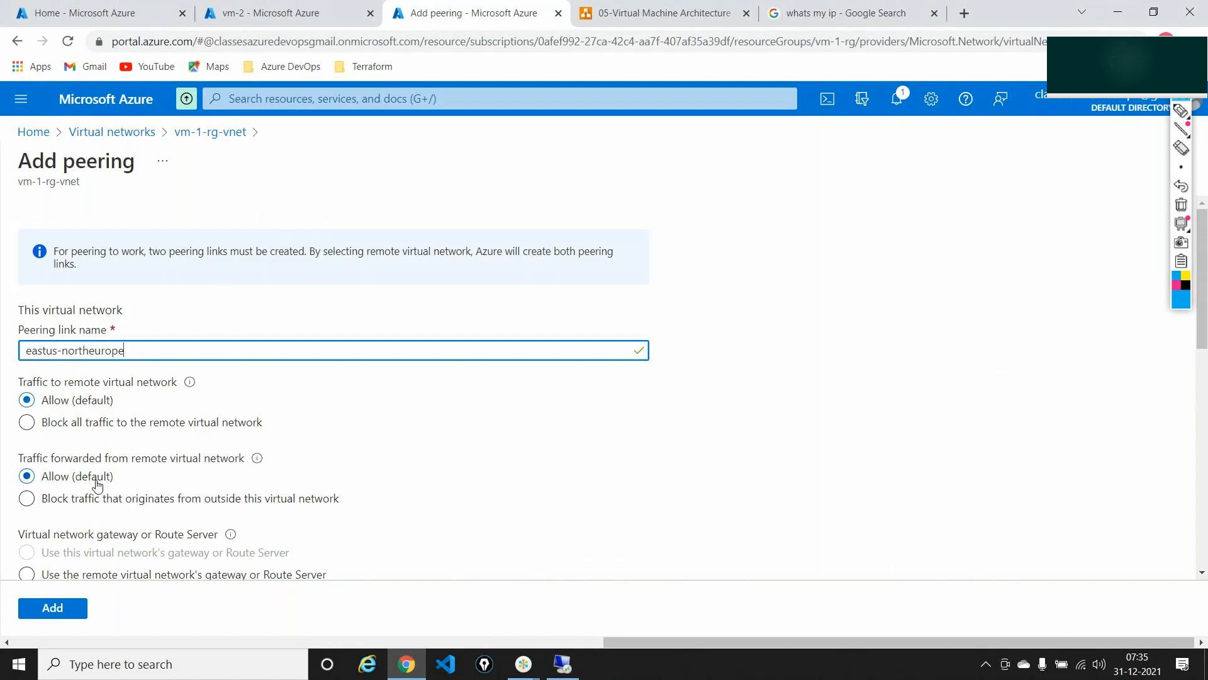
scroll(96, 483, down, 4)
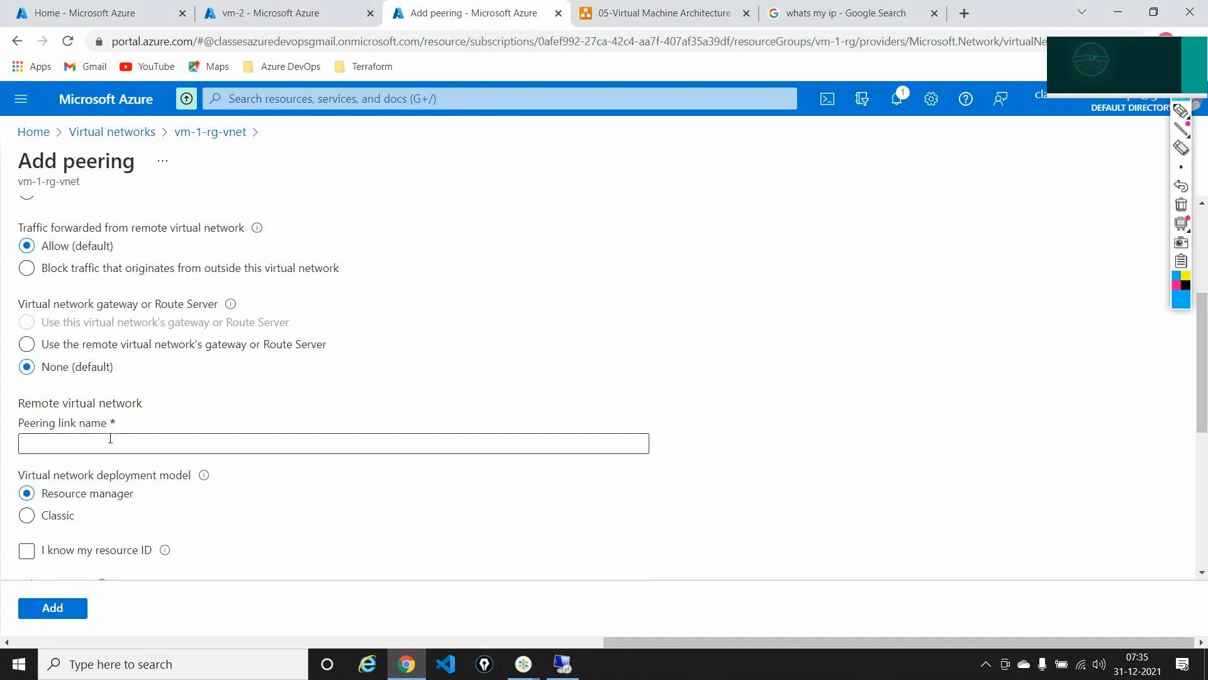
scroll(111, 434, up, 4)
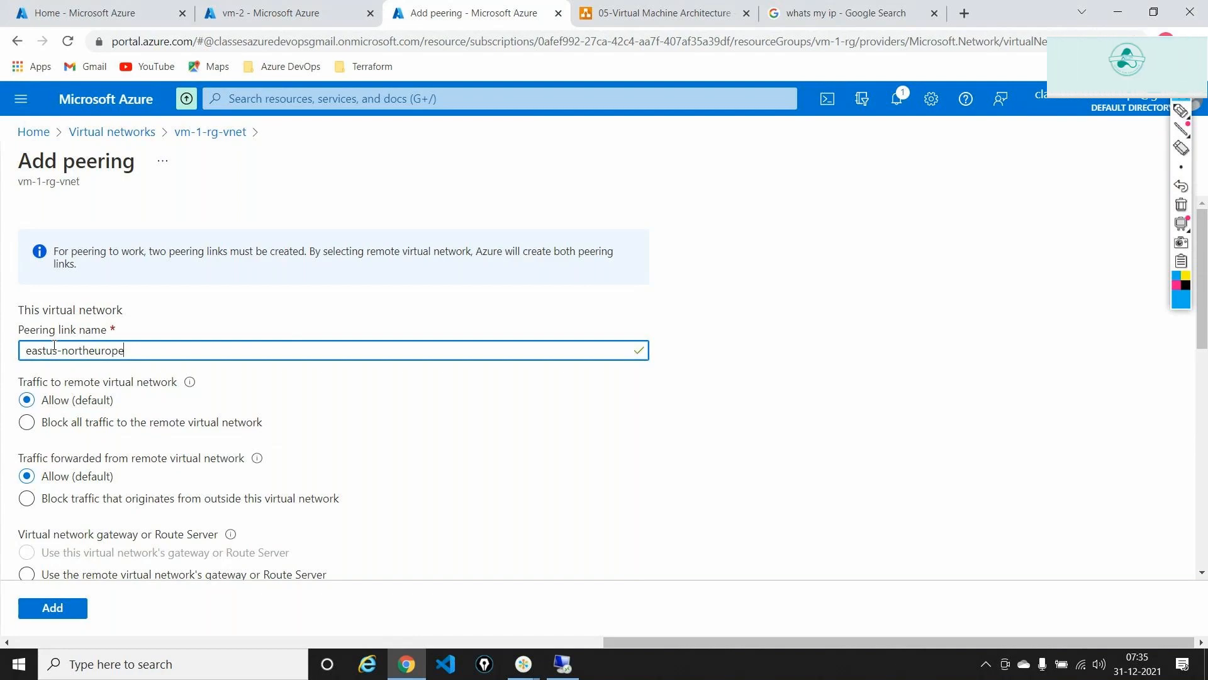
scroll(54, 346, down, 4)
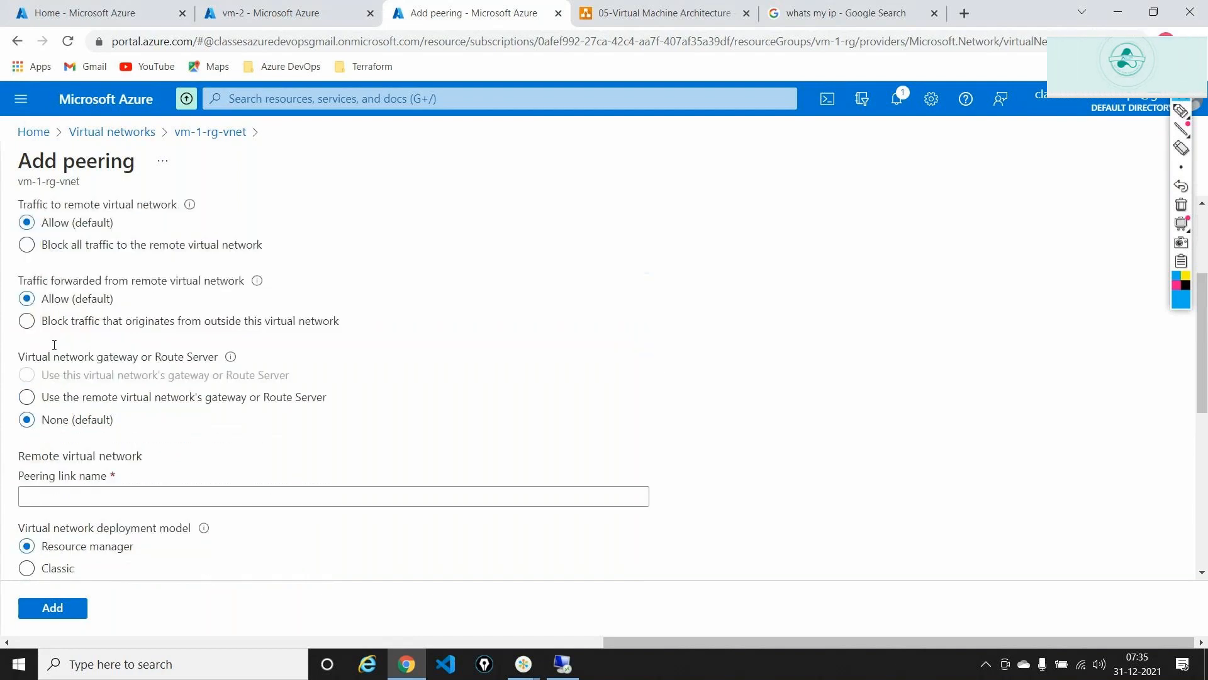
click(81, 448)
text(n)
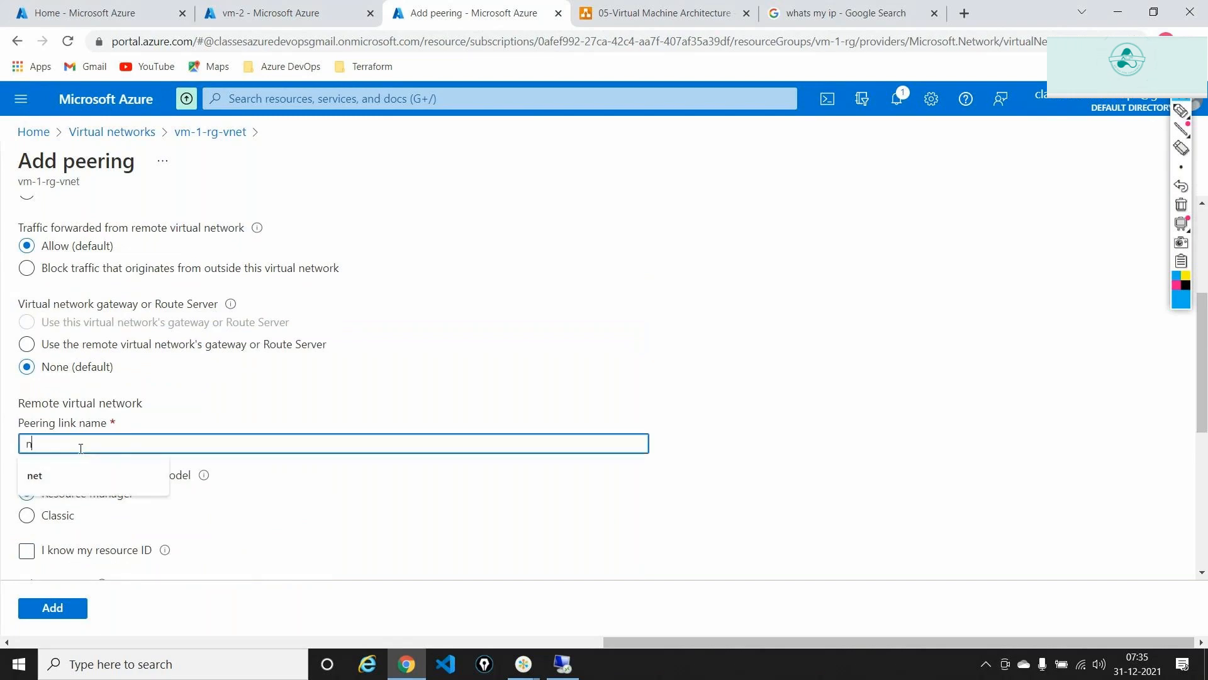
text(ortheu)
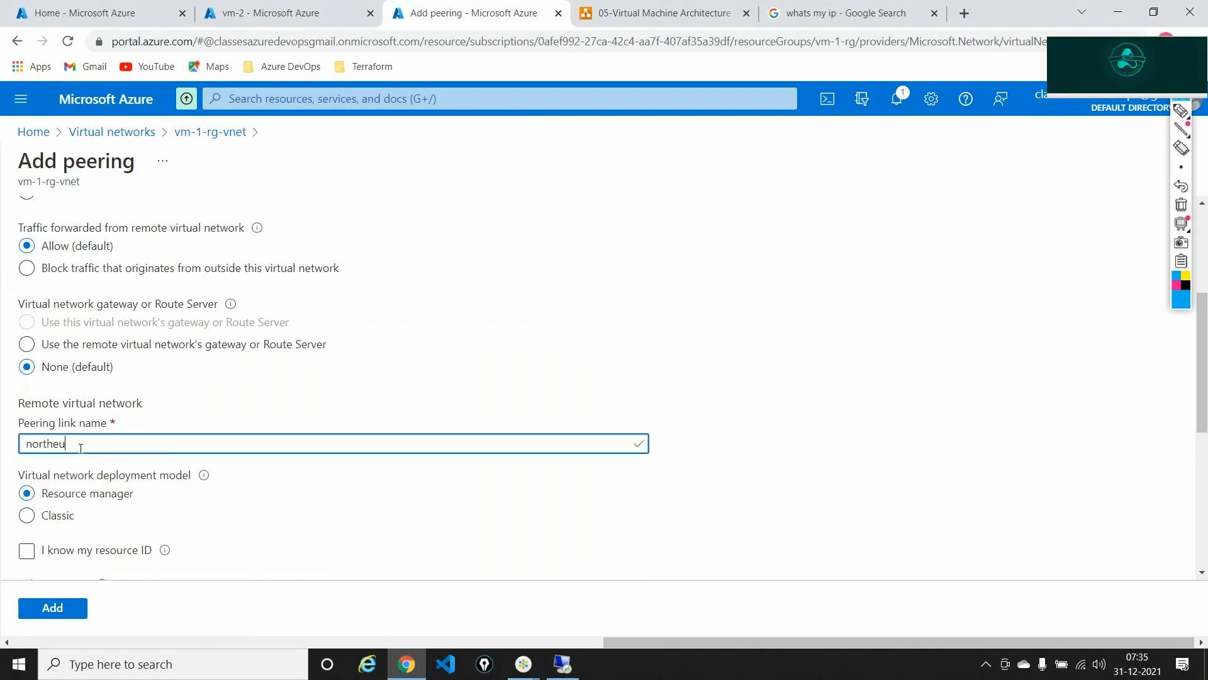
text(rope-eastus)
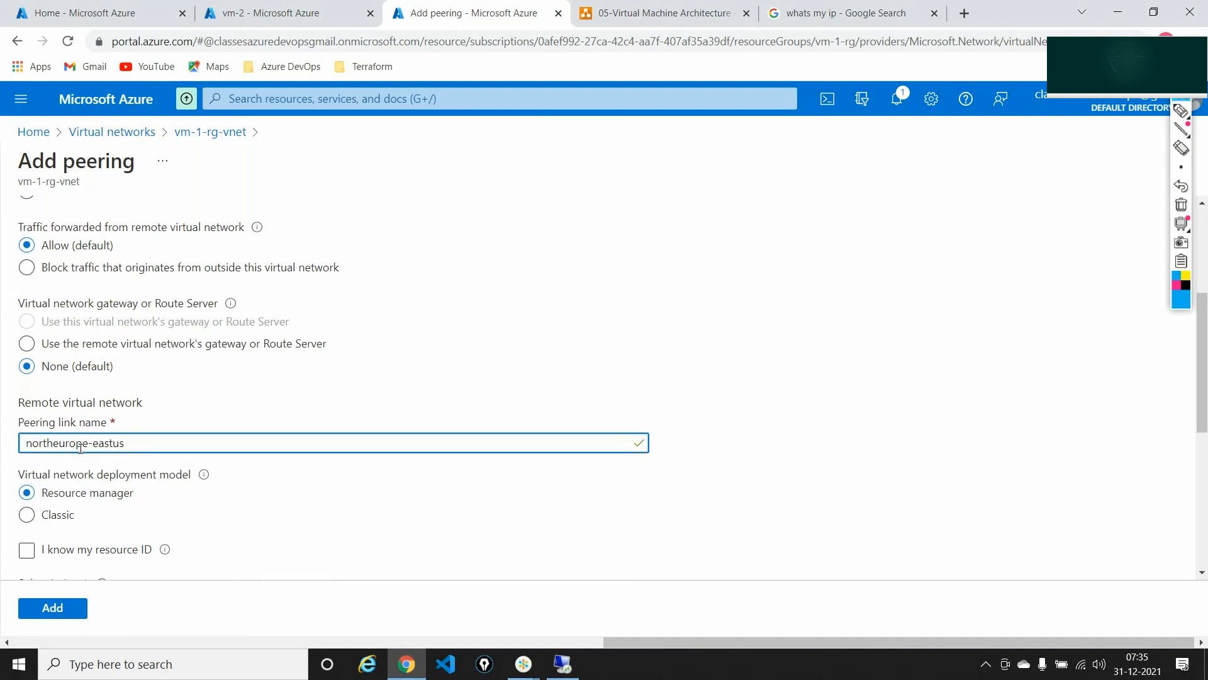
- Choose remote network vm-1_group-vnet, block traffic from outside the network, and add the peering
scroll(80, 448, down, 5)
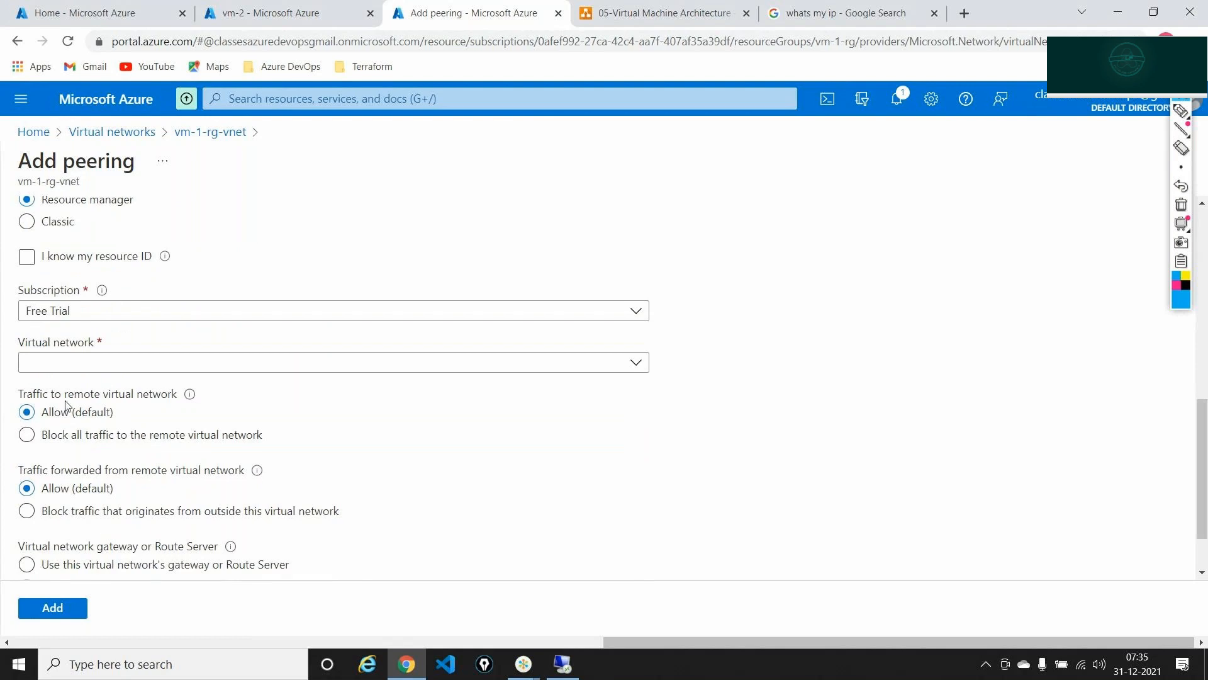
click(635, 363)
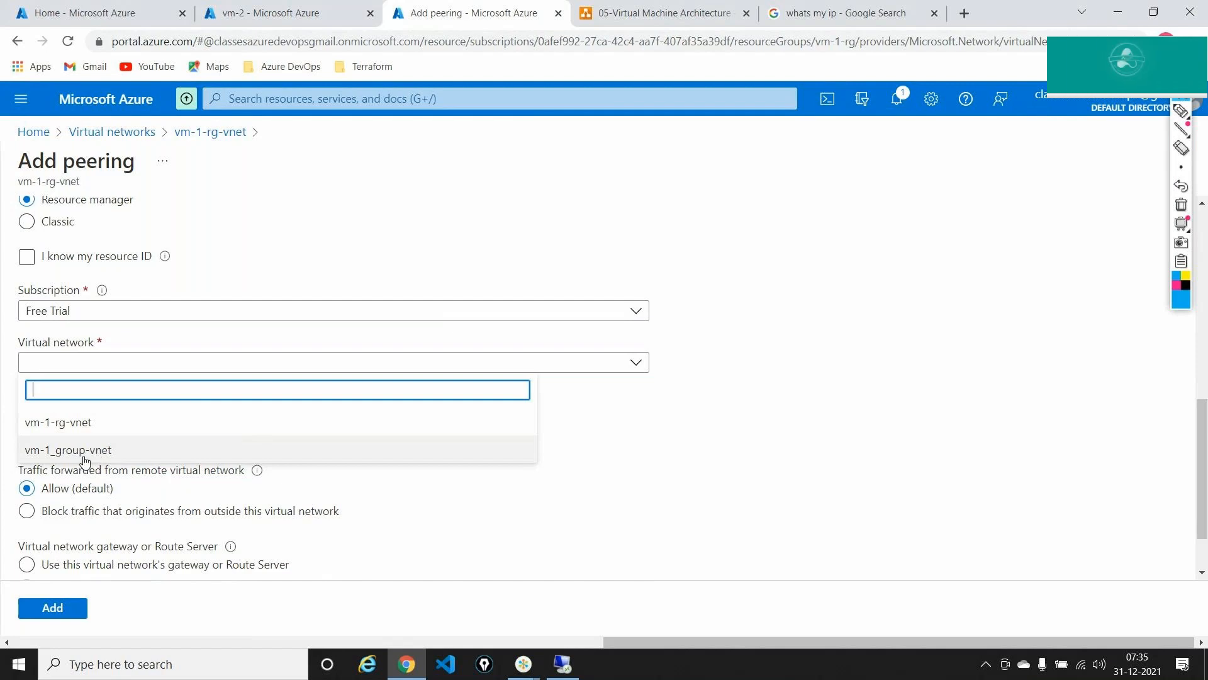
click(84, 458)
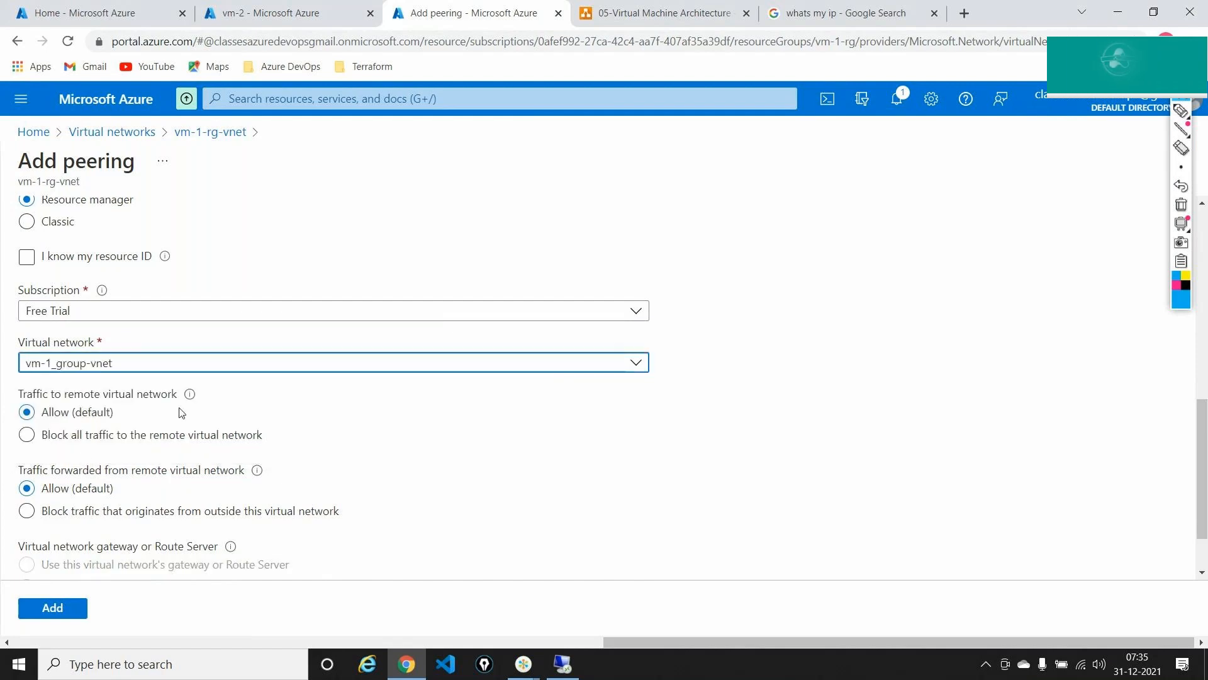
click(288, 517)
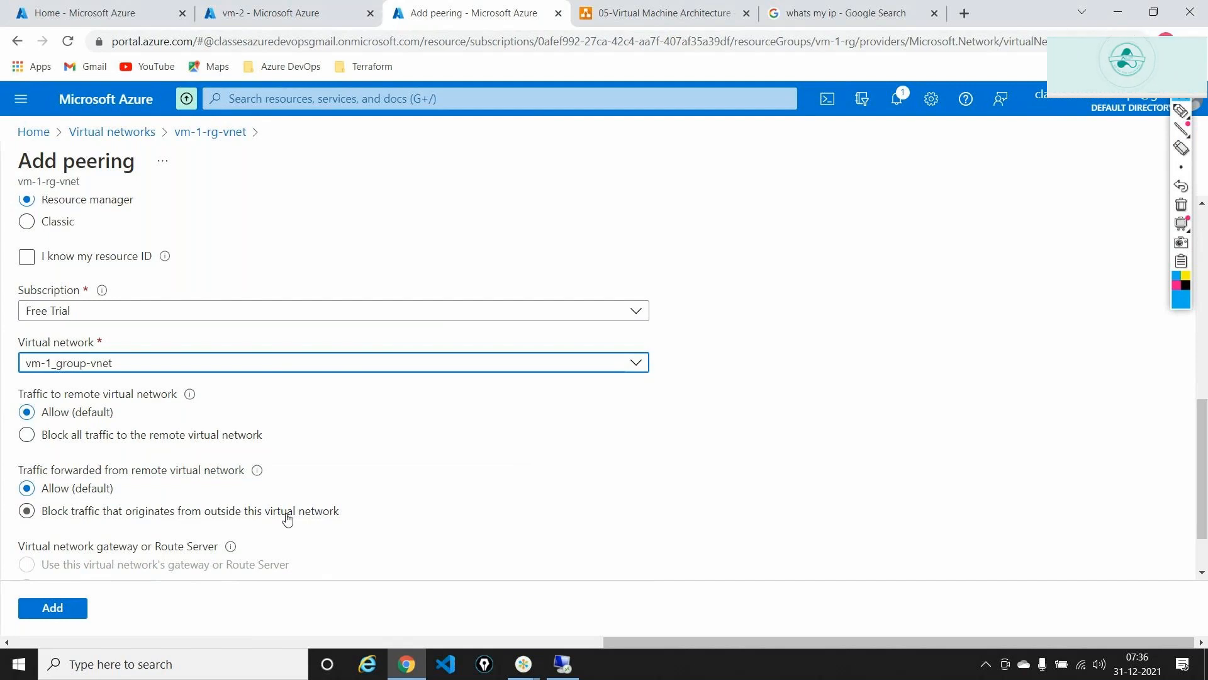
scroll(287, 517, down, 2)
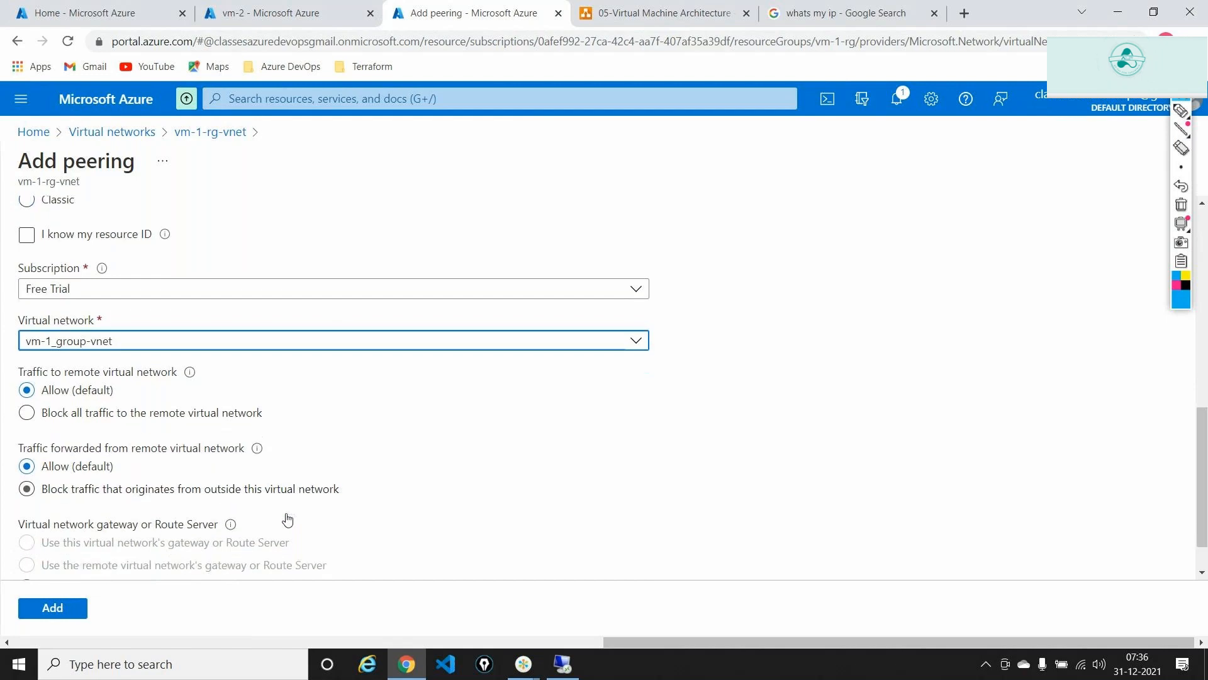
click(84, 608)
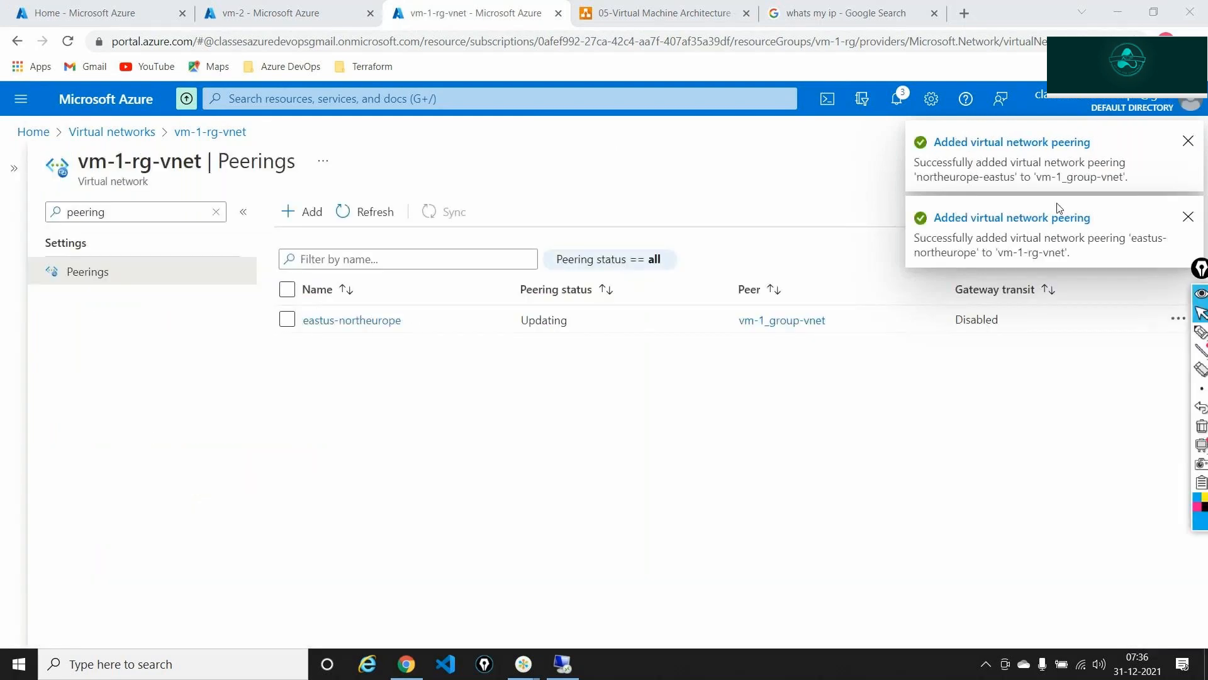
- Highlight the peering success notice and Virtual network label, clear the ink, then refresh the peerings list
click(1201, 331)
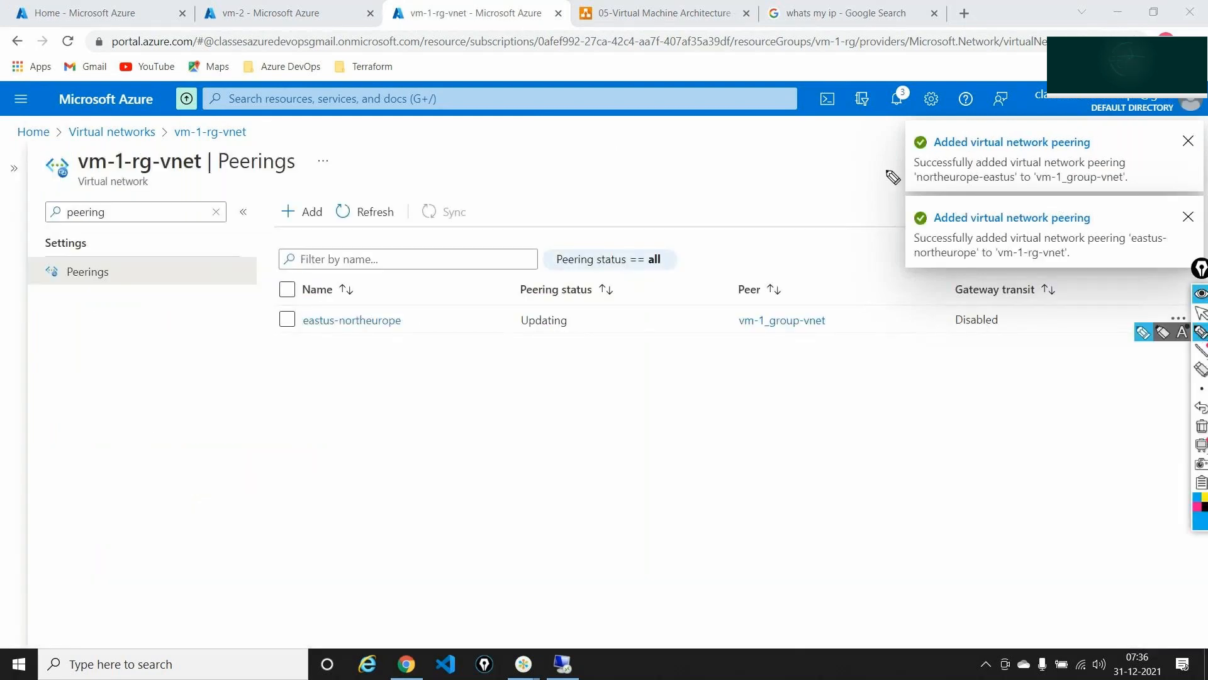
drag(924, 195, 1021, 194)
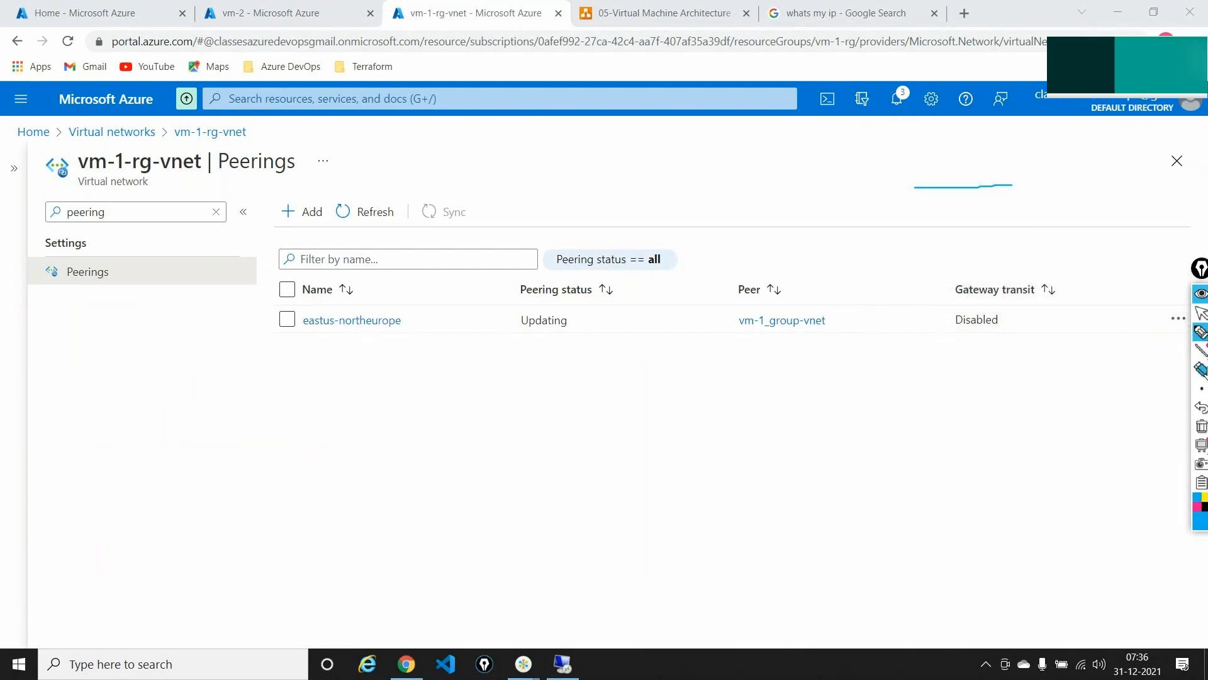
click(1202, 426)
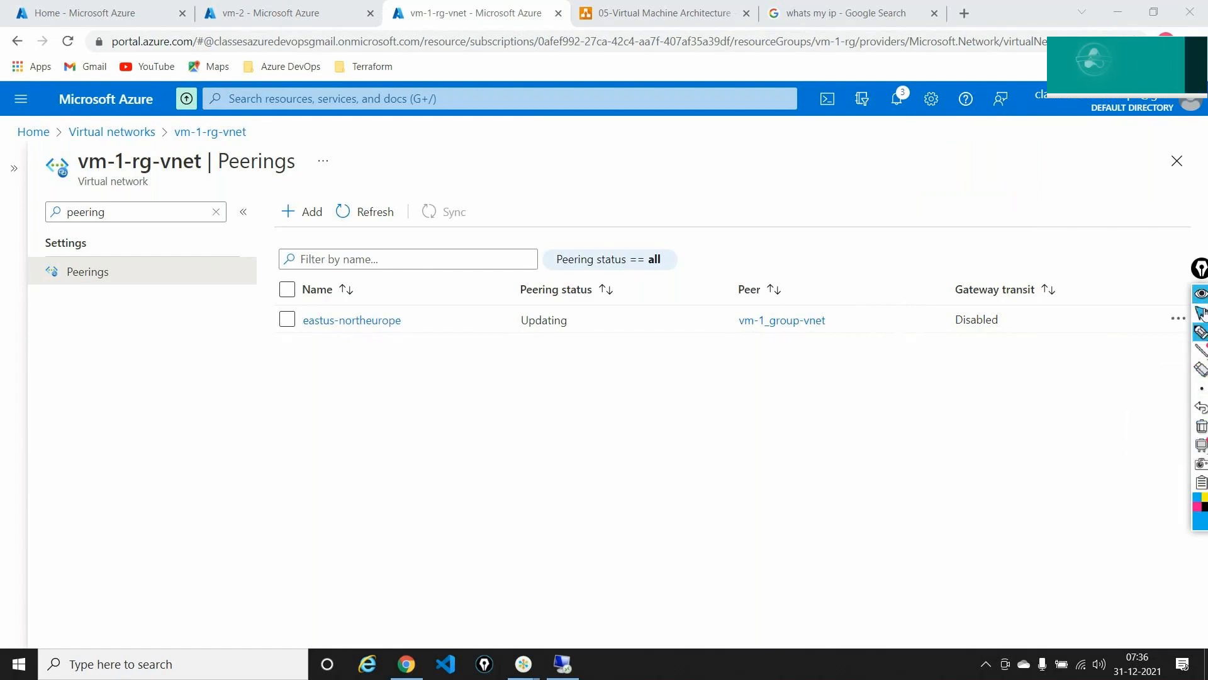
click(1202, 333)
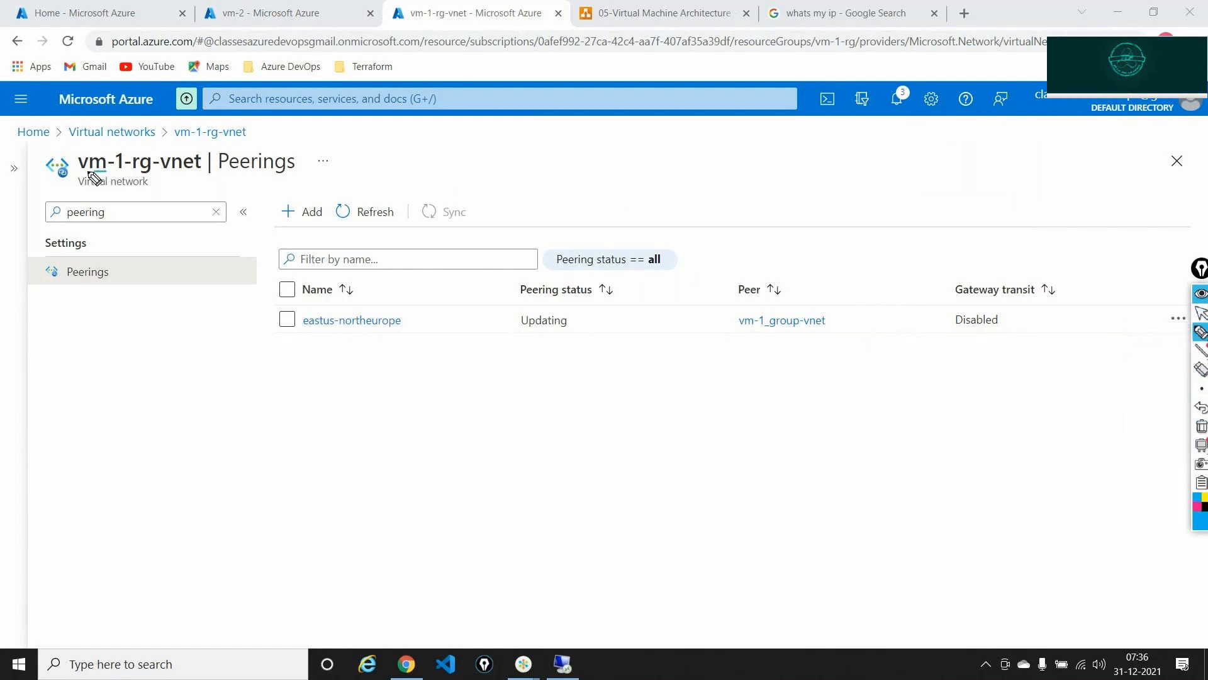
mouse_move(104, 171)
mouse_down()
mouse_move(134, 197)
mouse_move(154, 176)
mouse_up()
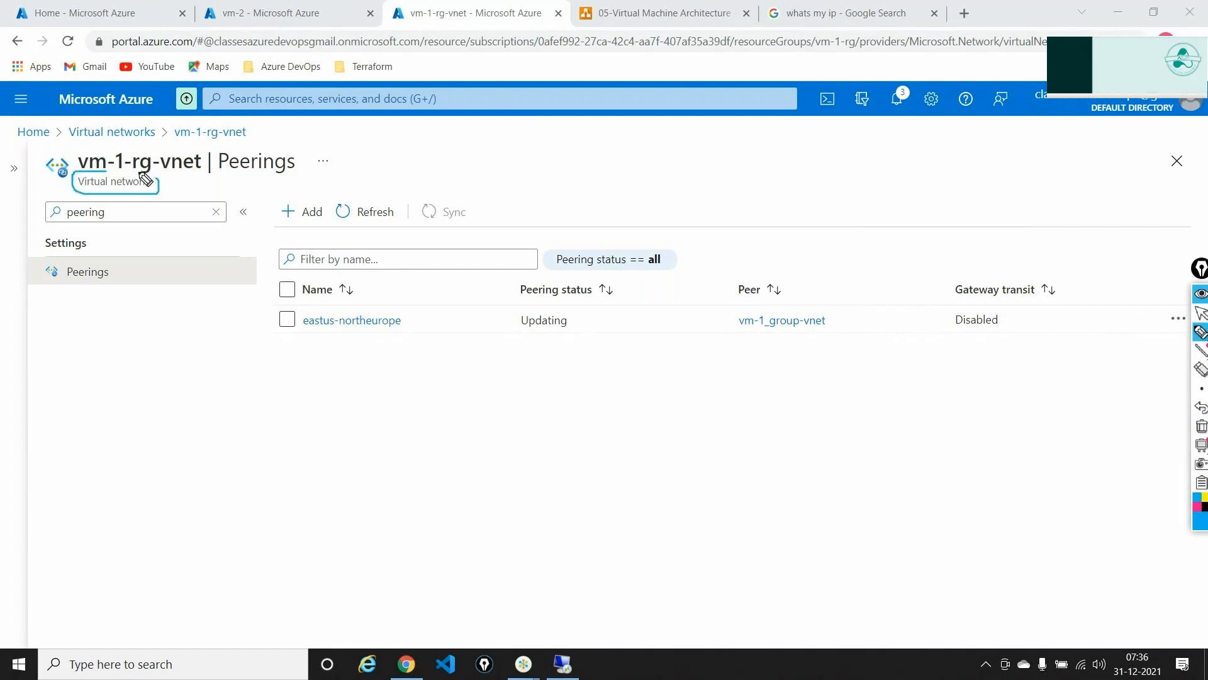
click(1202, 332)
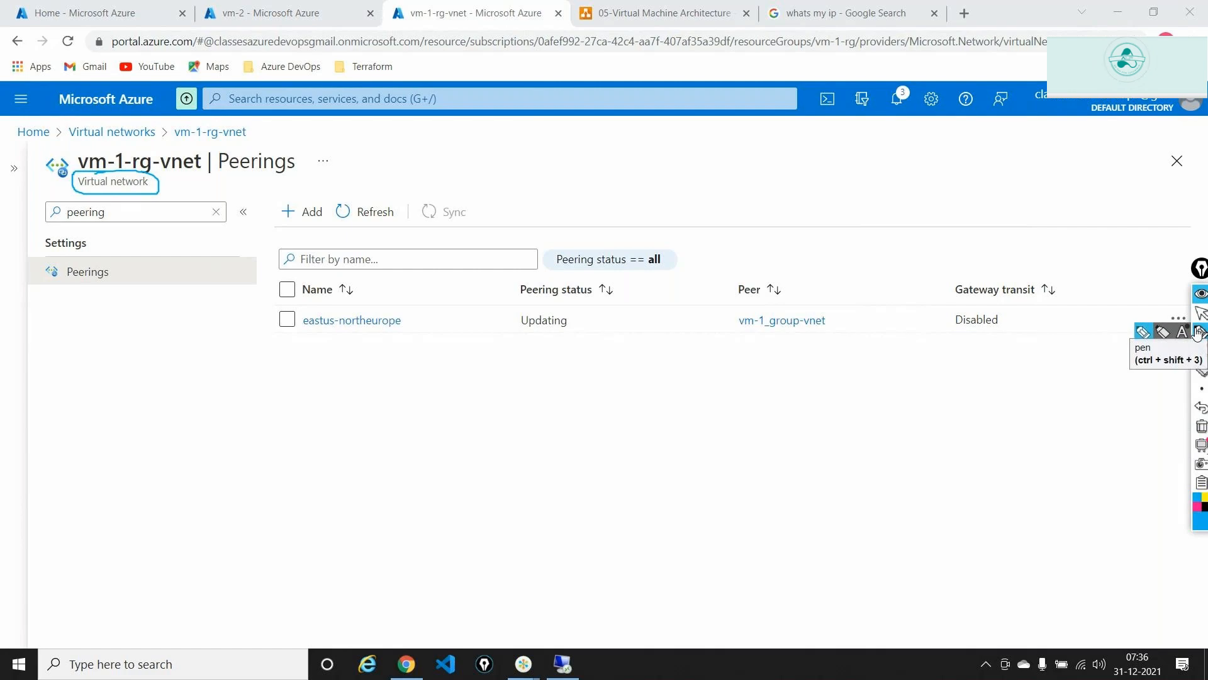
click(1198, 333)
click(1201, 426)
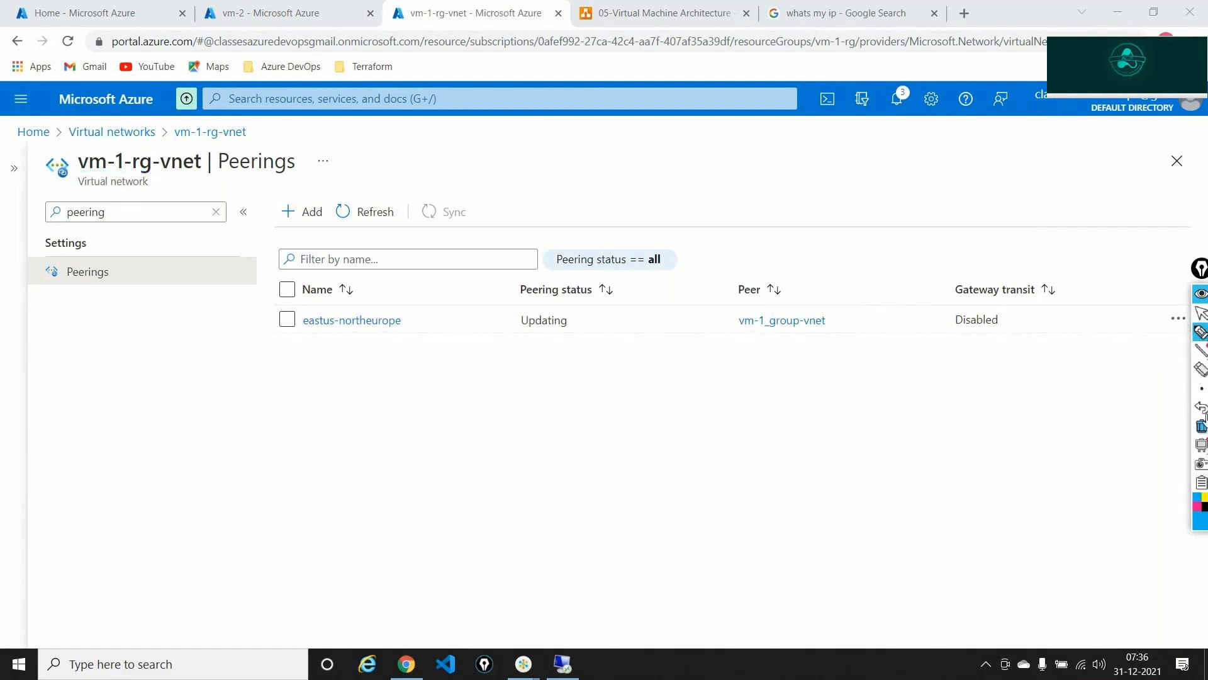
mouse_move(1198, 333)
click(1200, 313)
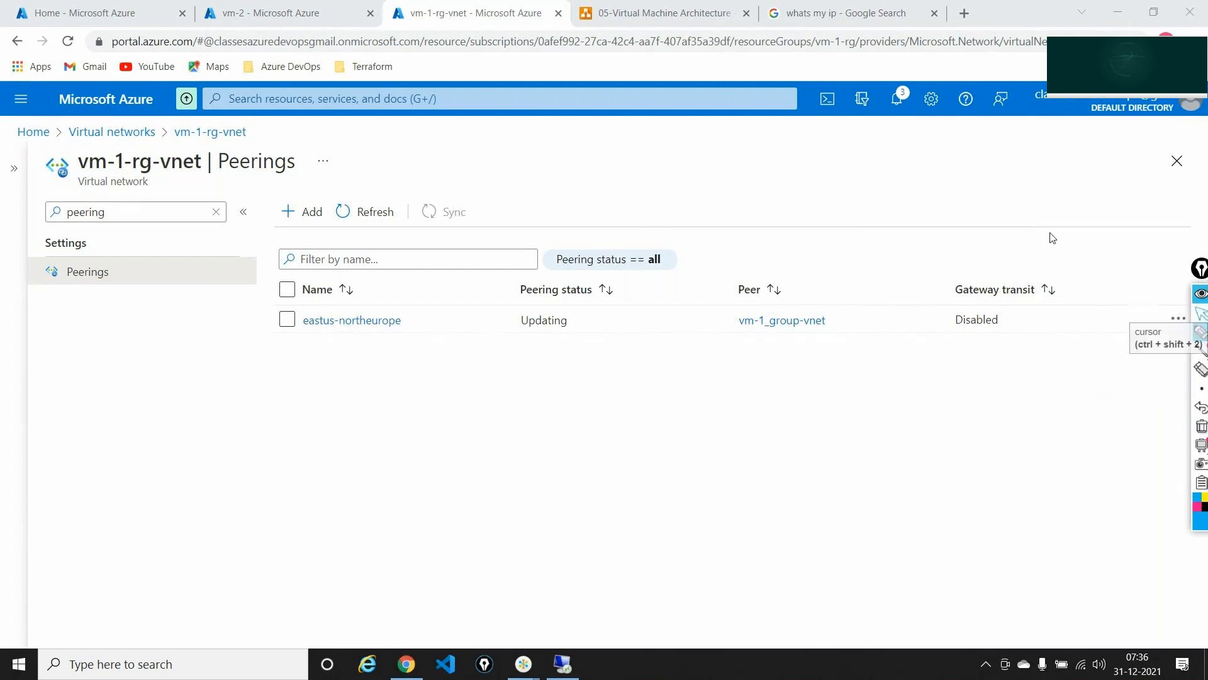
click(374, 212)
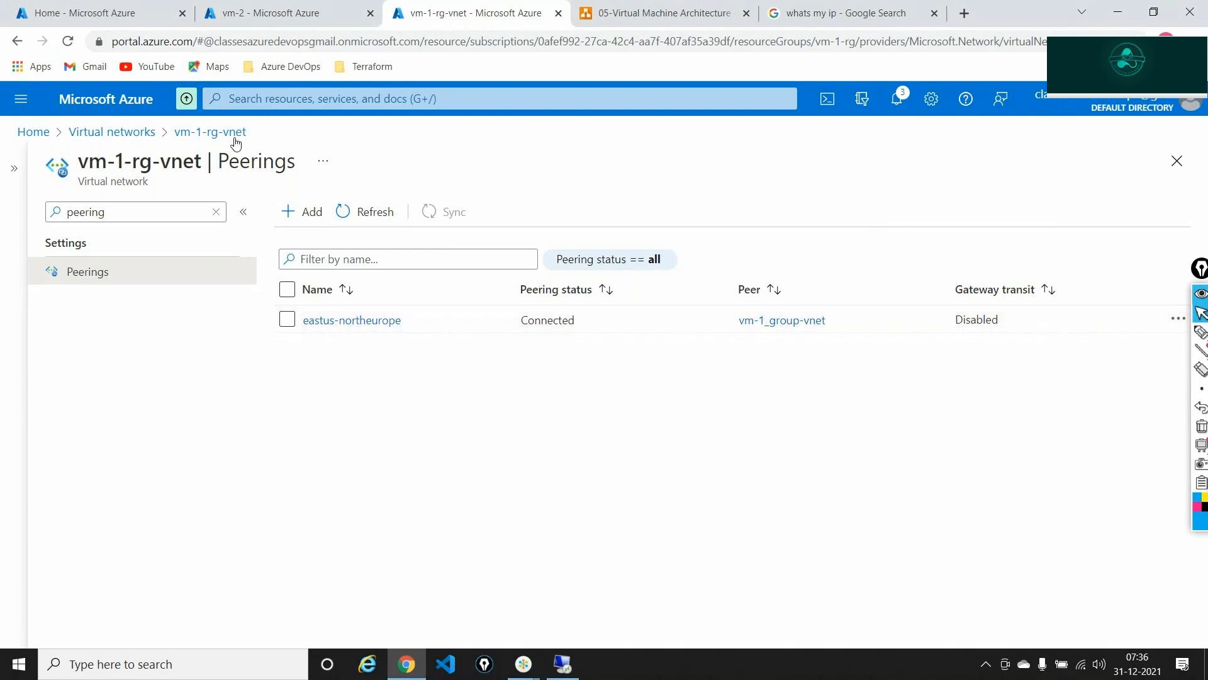
- Check the current network's East US location on its overview, then open its Peerings page
click(216, 211)
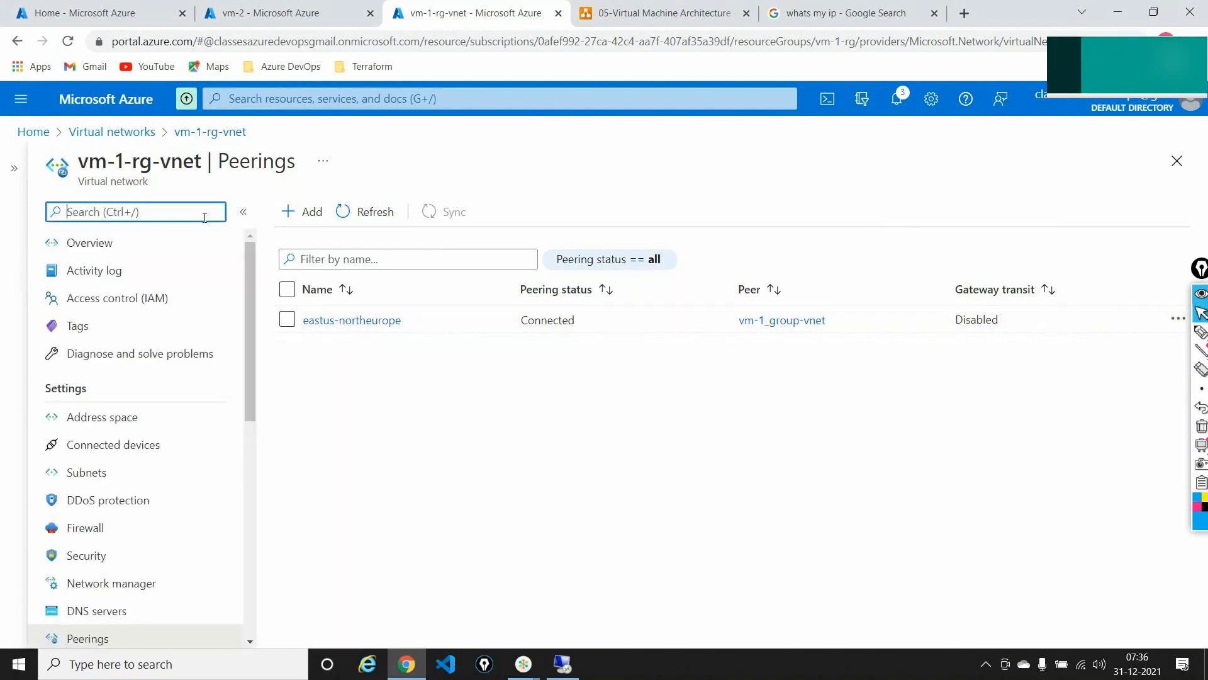
click(89, 242)
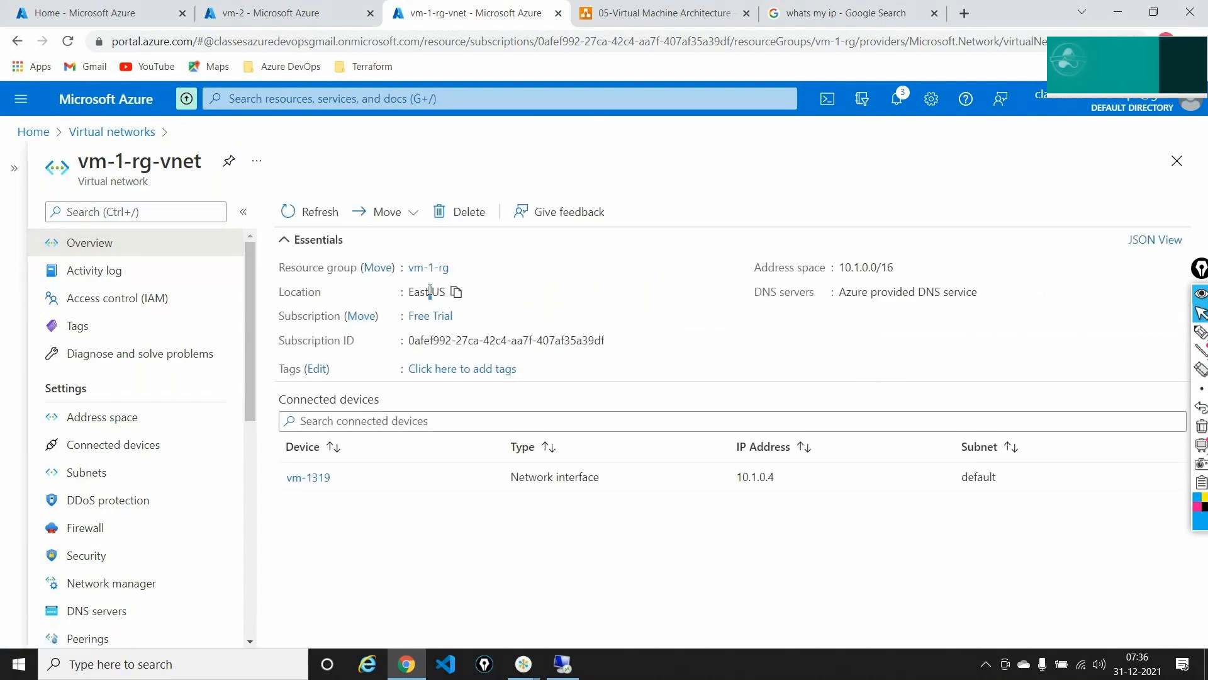
triple_click(430, 291)
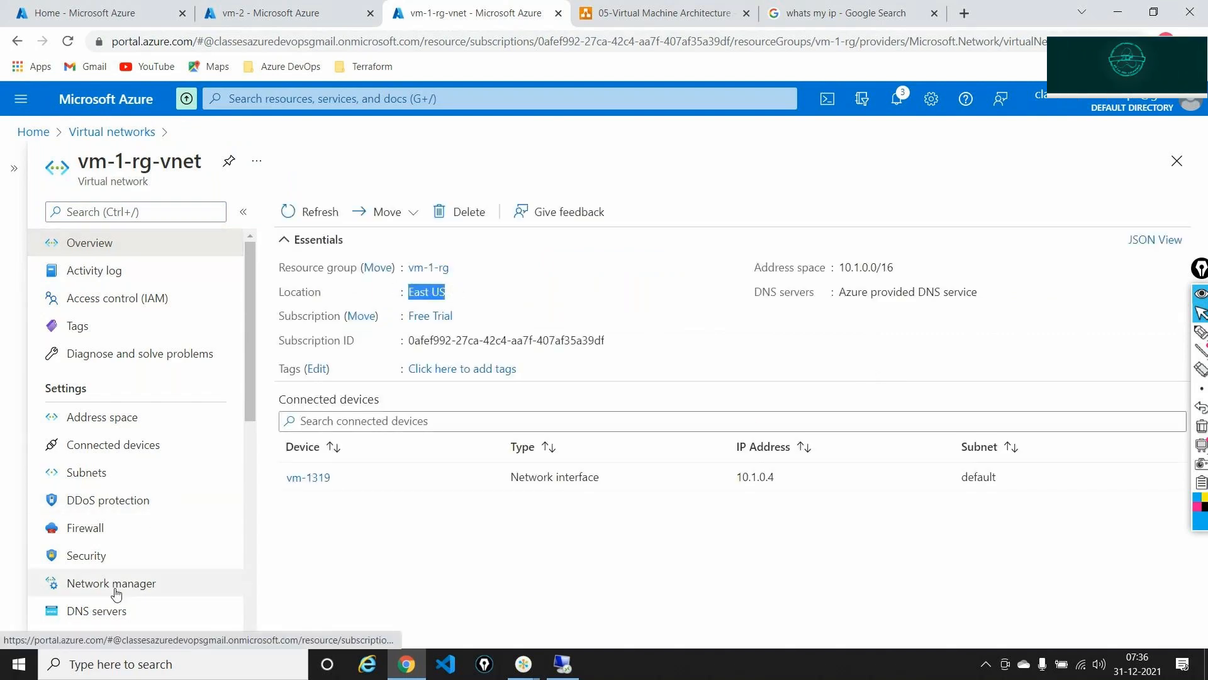
click(179, 212)
text(pe)
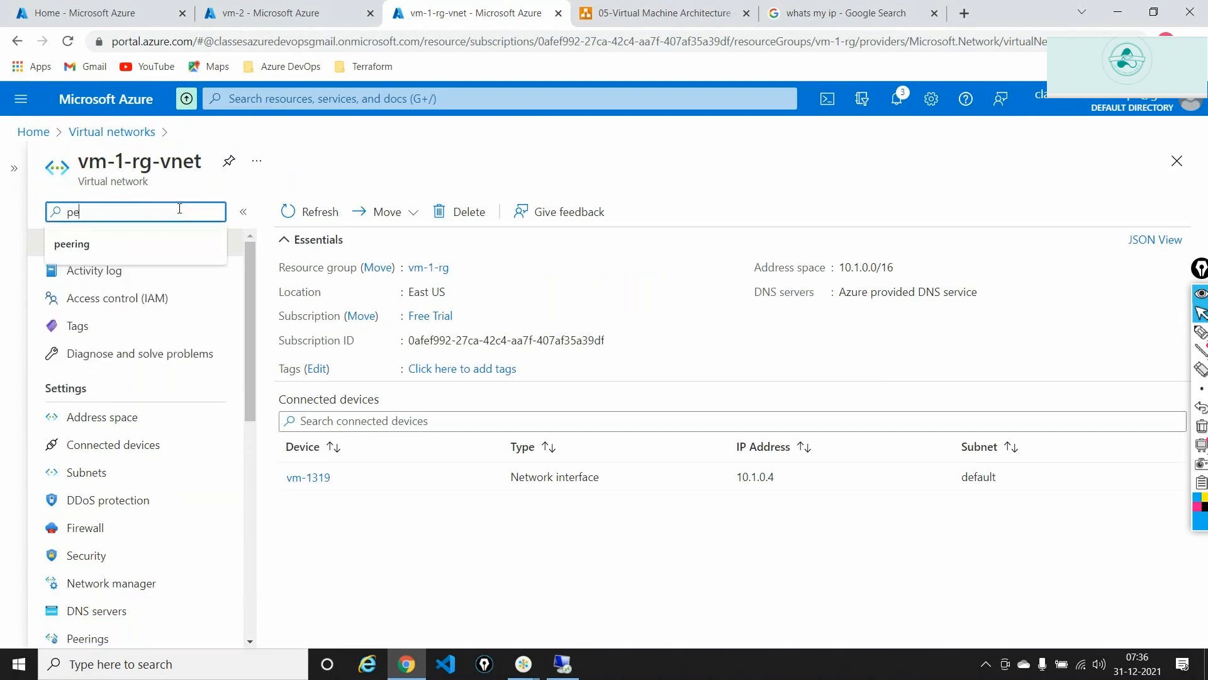
text(eri)
click(106, 273)
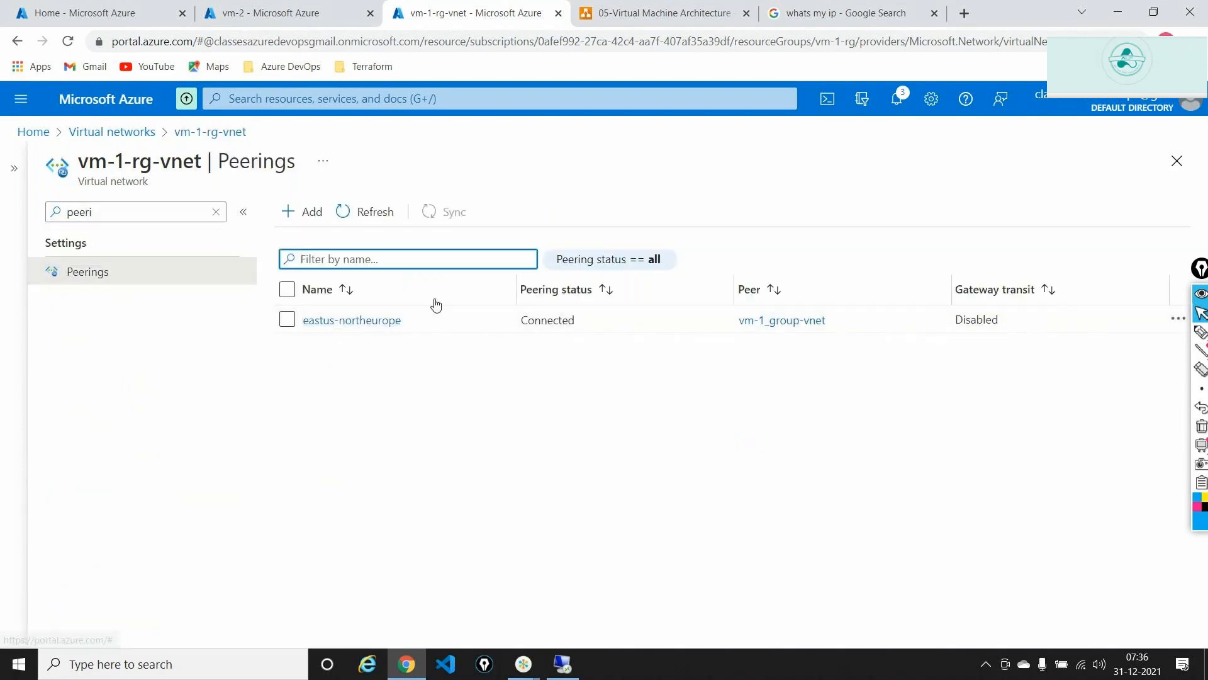
- Open the Peerings page of vm-1_group-vnet and collapse the Virtual networks list pane
click(153, 133)
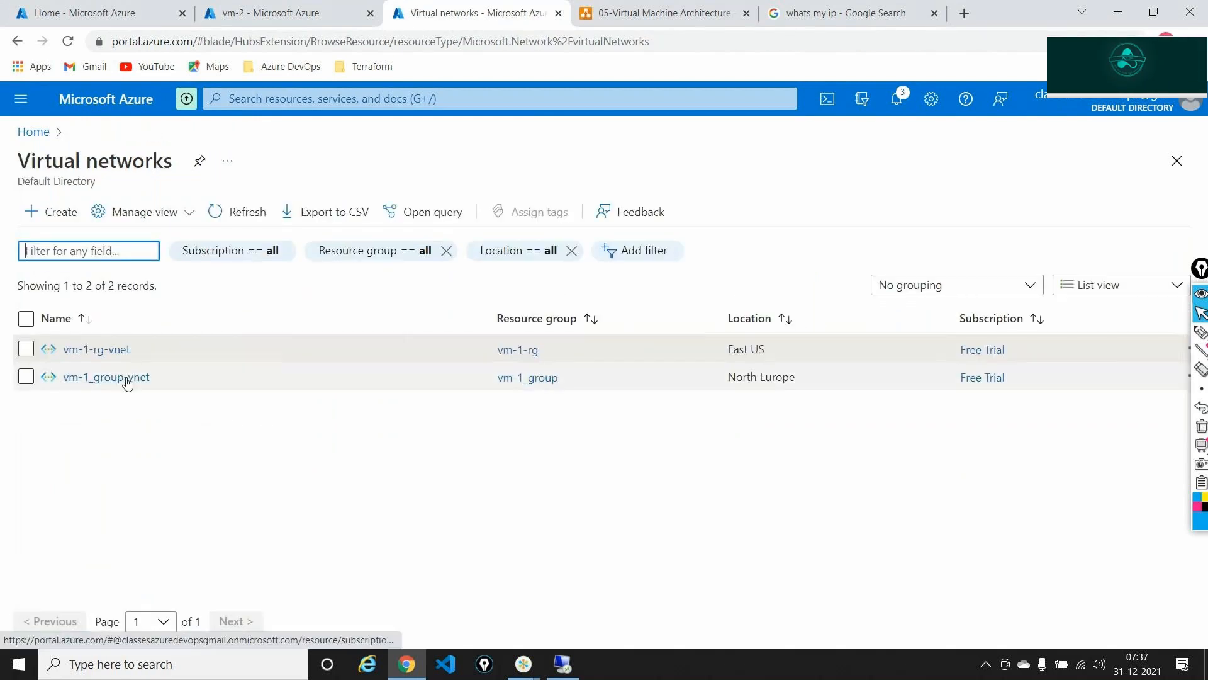
click(128, 381)
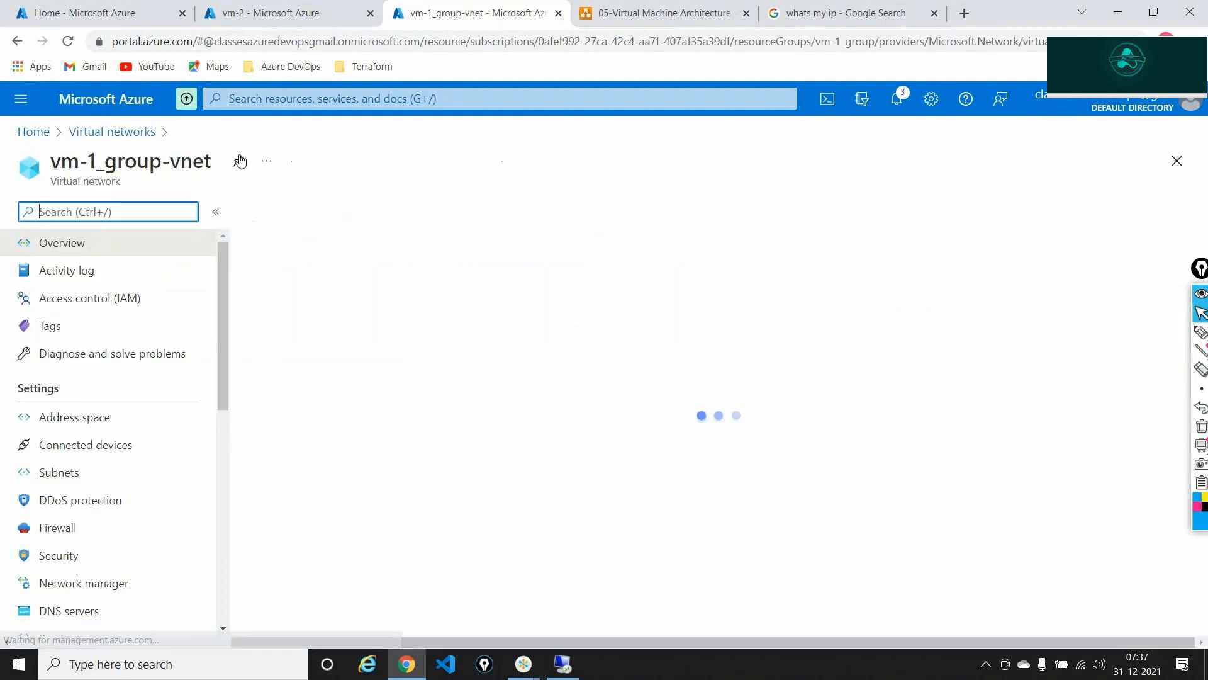
click(239, 161)
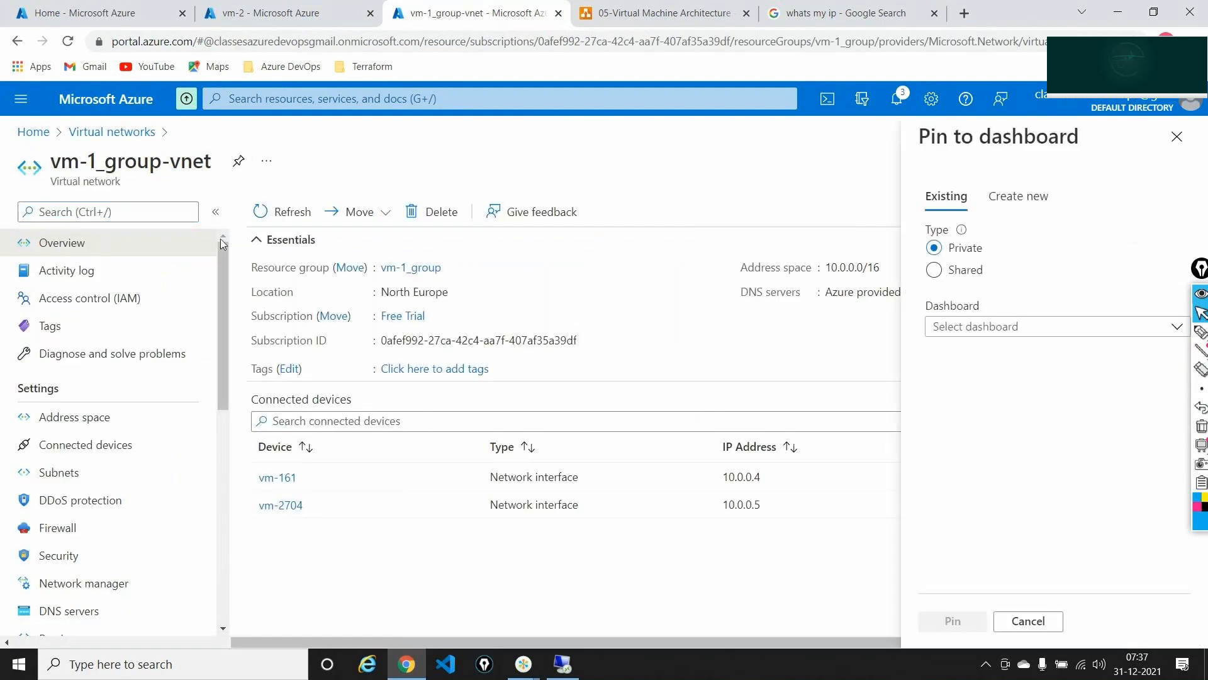
key(Escape)
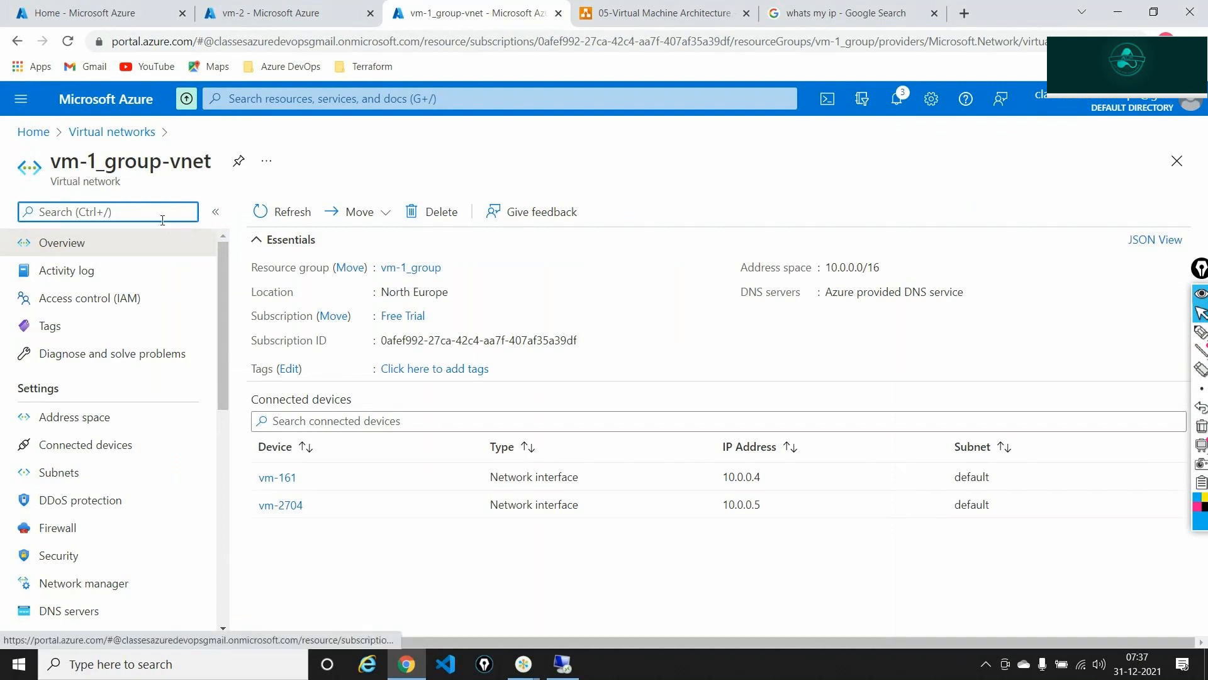
text(peer)
click(97, 271)
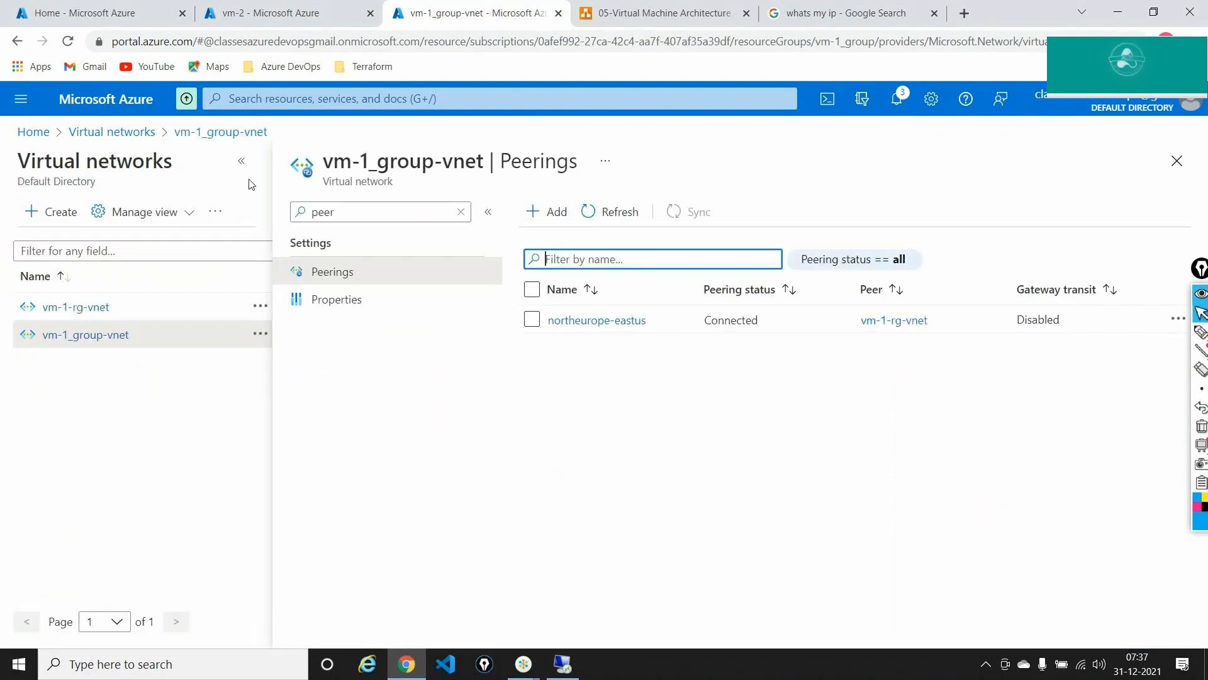
click(241, 161)
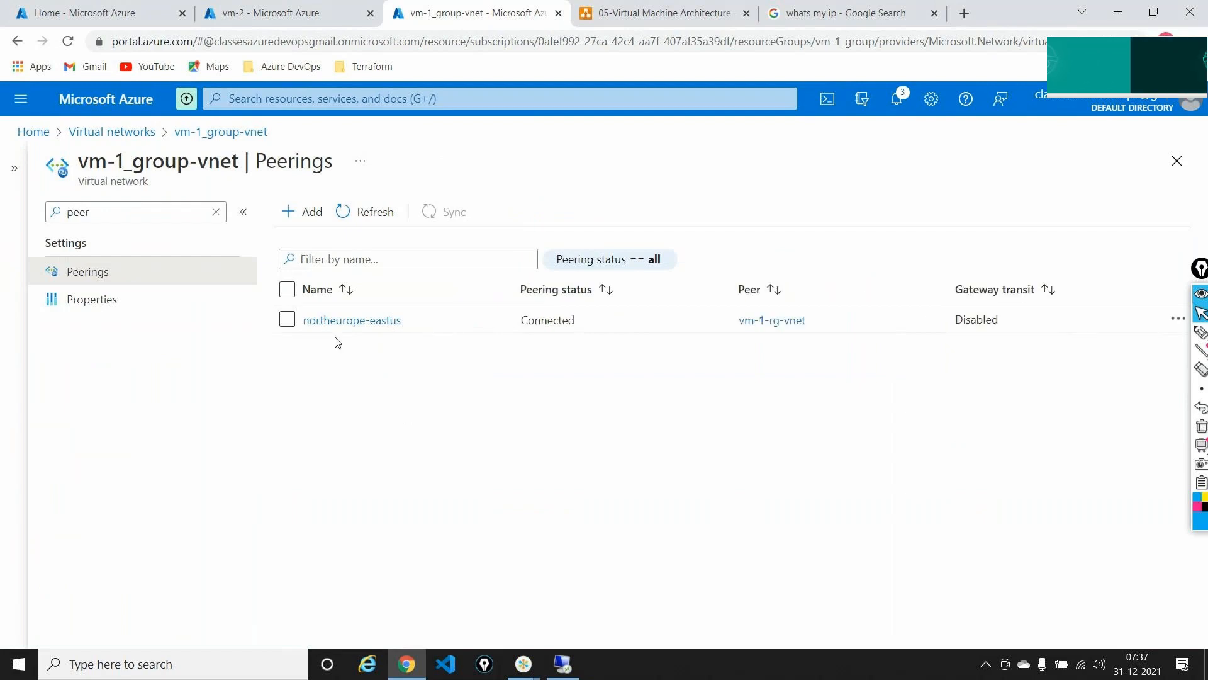
- Mark the northeurope-eastus and eastus-northeurope peering notifications, clear the ink, and switch to Remote Desktop
click(896, 99)
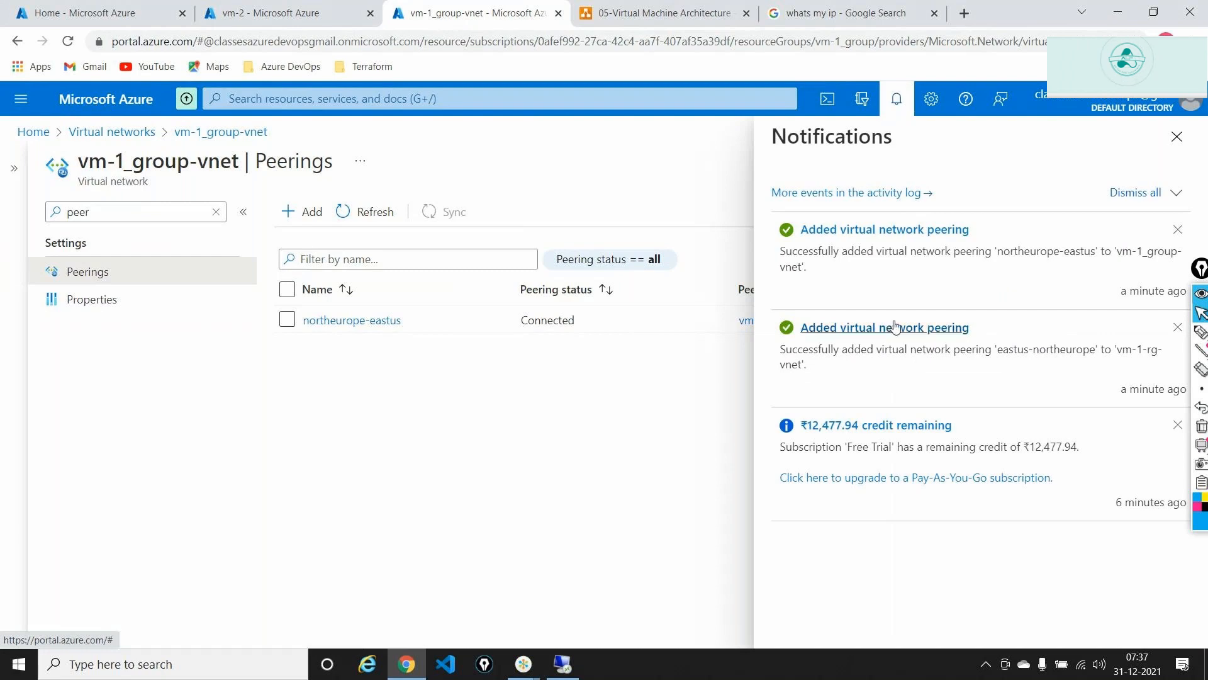
click(1201, 333)
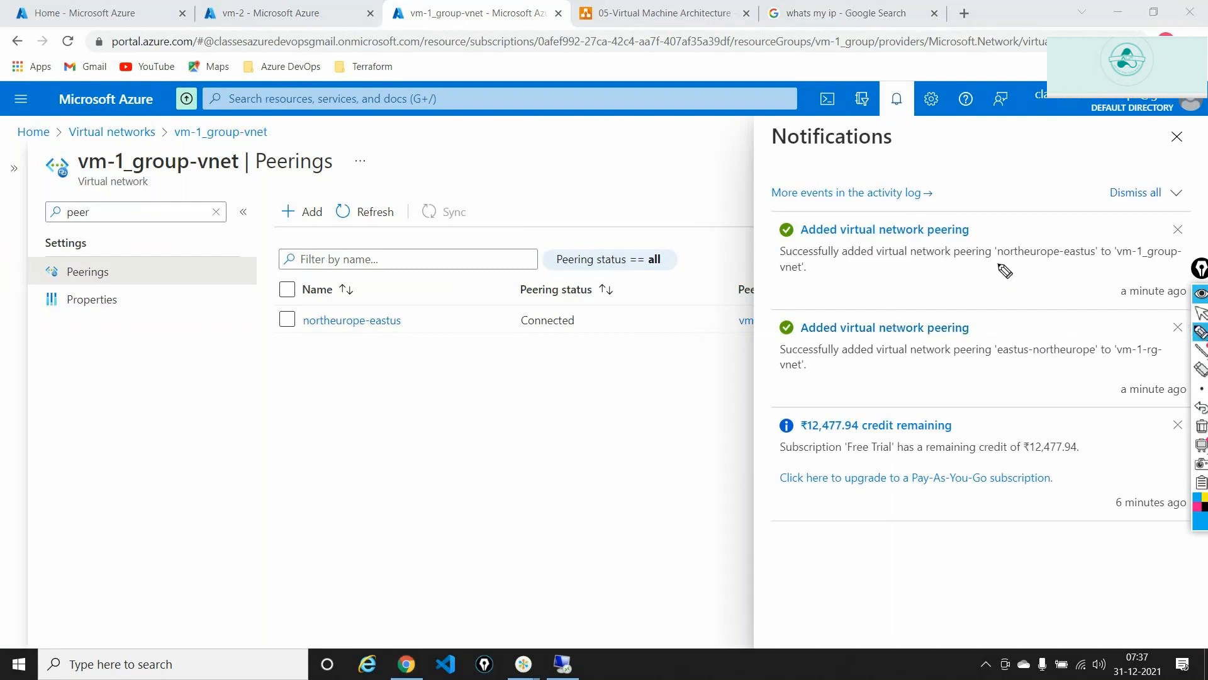
mouse_move(1004, 263)
mouse_down()
mouse_move(1108, 261)
mouse_move(1073, 229)
mouse_move(998, 255)
mouse_up()
mouse_move(1002, 332)
mouse_down()
mouse_move(987, 348)
mouse_move(1007, 373)
mouse_move(1080, 378)
mouse_move(1101, 327)
mouse_move(985, 318)
mouse_up()
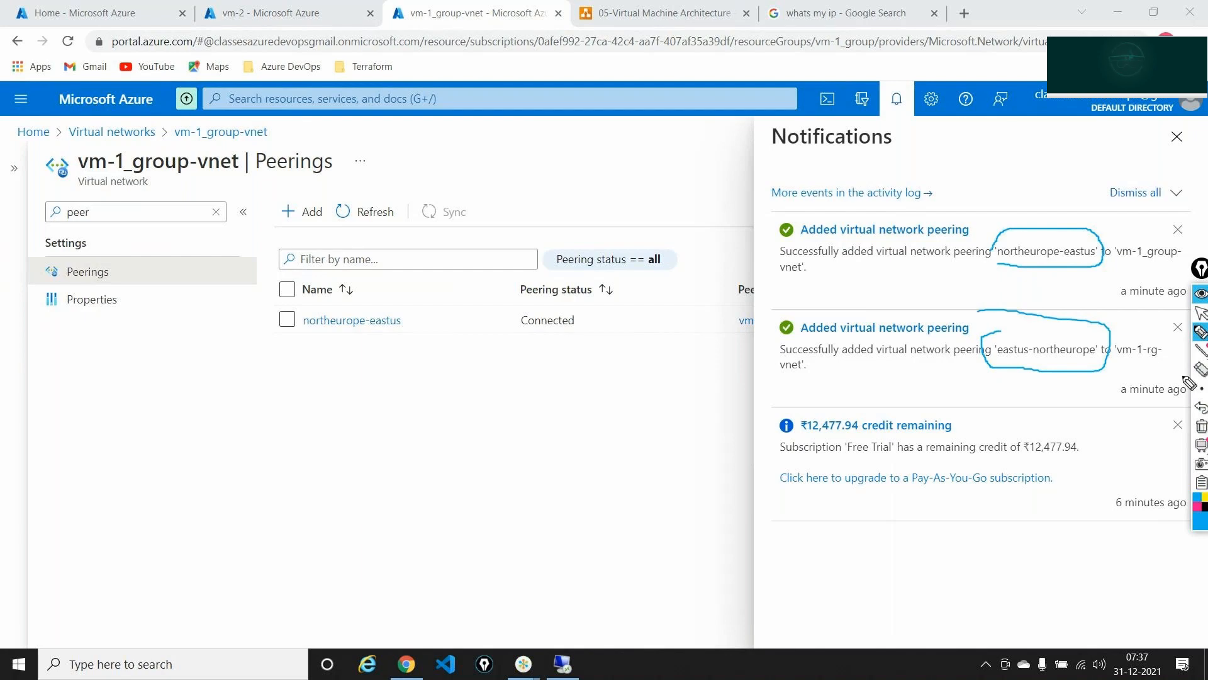
click(1202, 408)
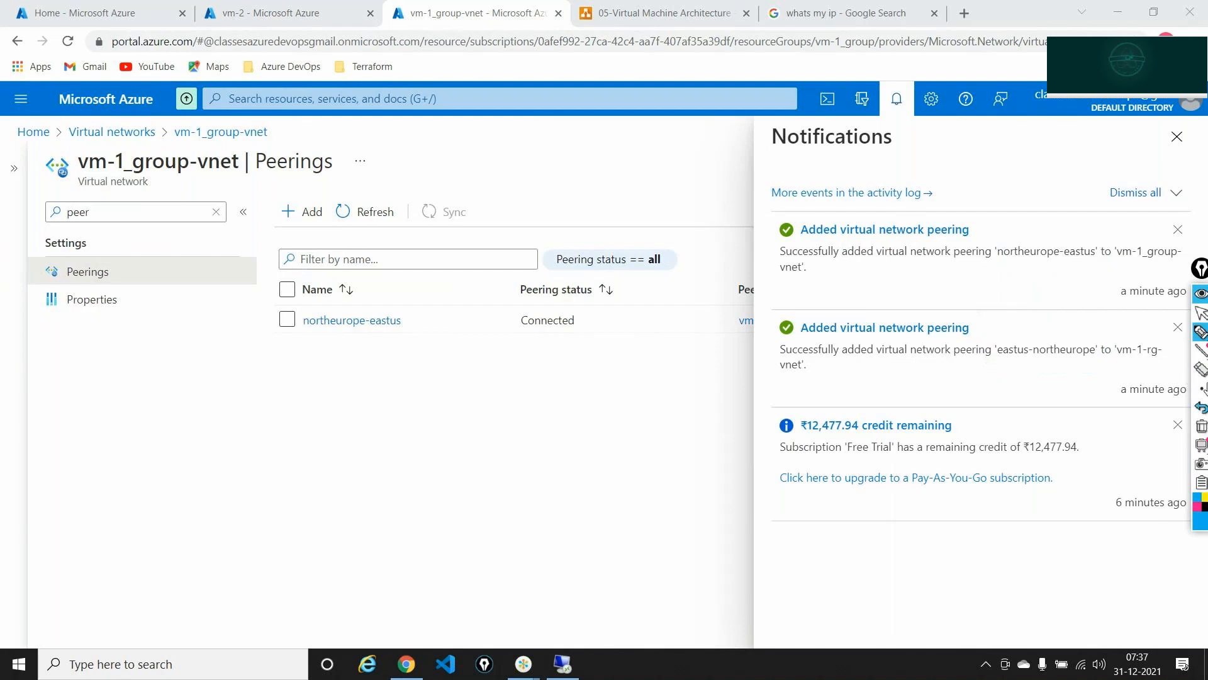
click(1201, 294)
key(alt+Tab)
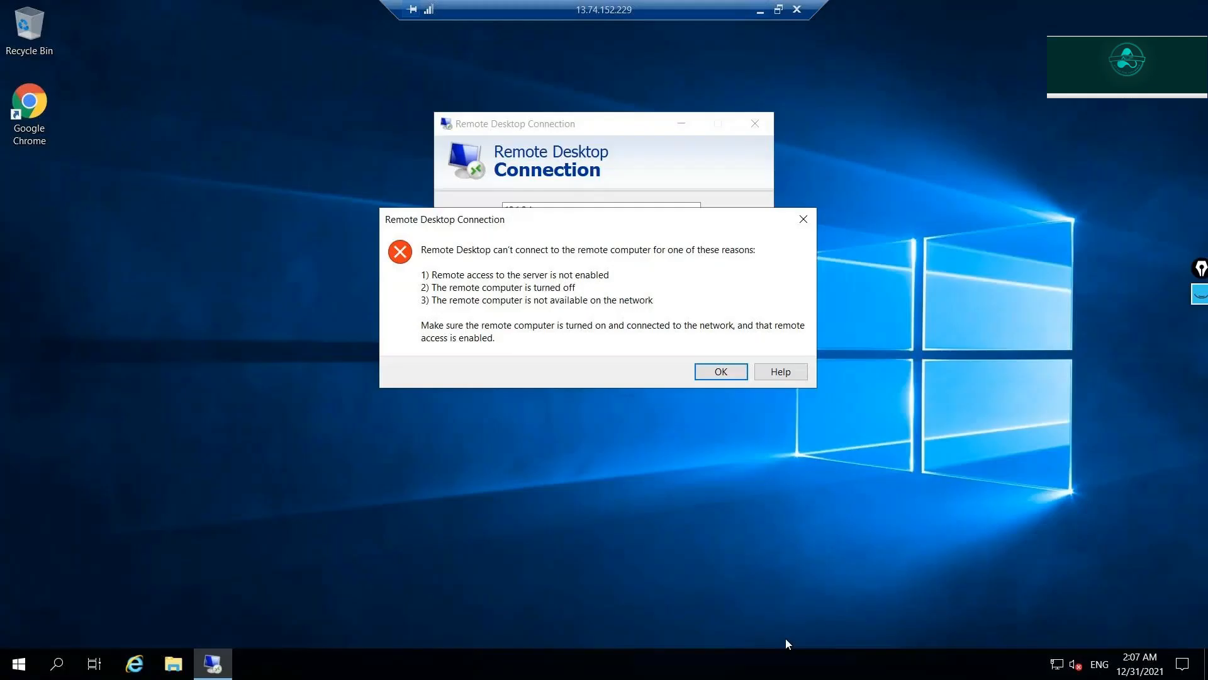
- Dismiss the error and sign in to 10.1.0.4 with the user name and password, accepting the certificate
click(704, 364)
click(669, 294)
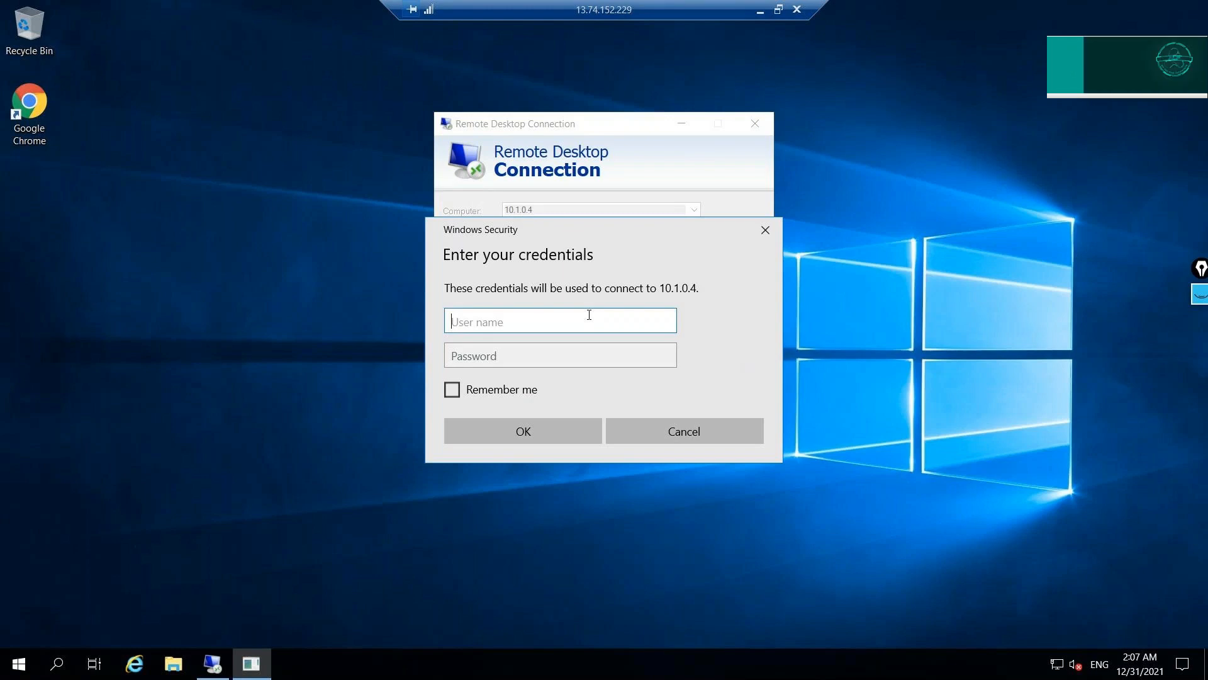
text(testuser)
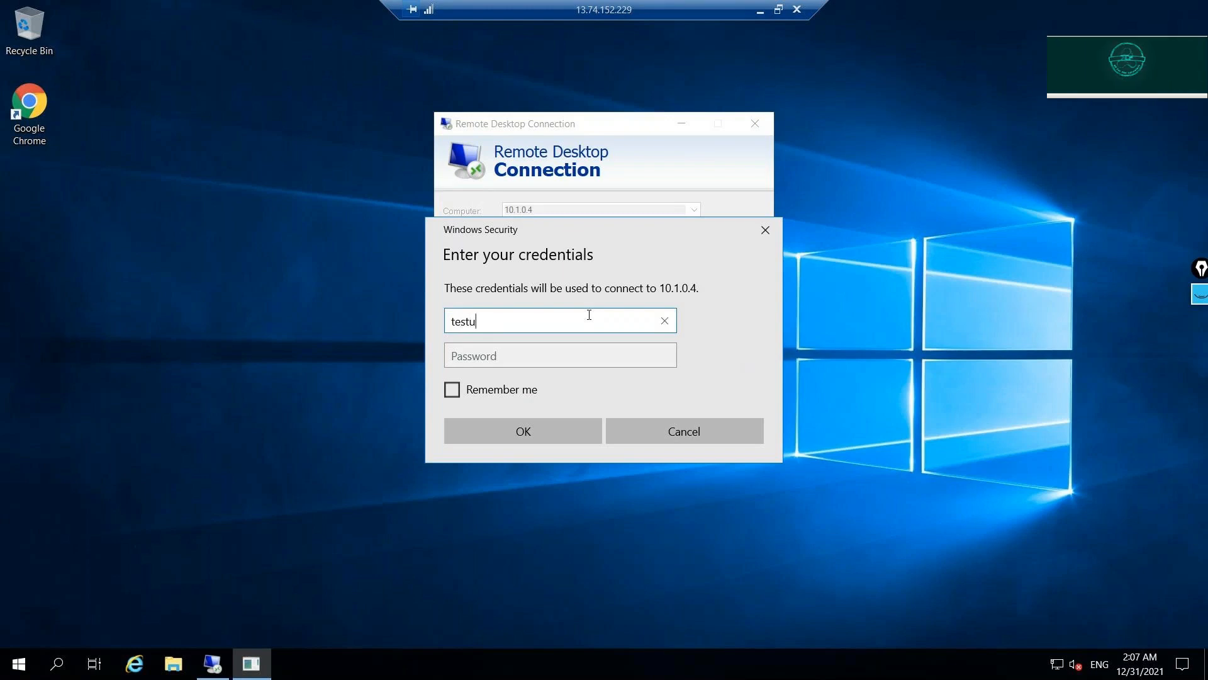
key(Tab)
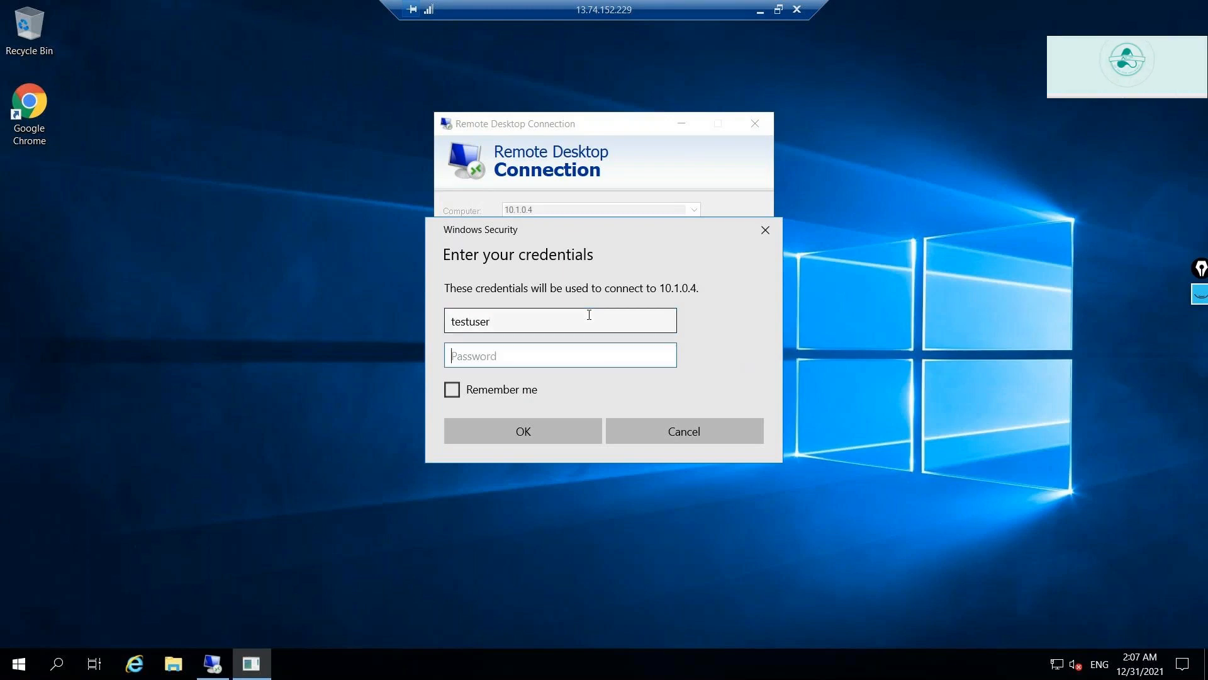
text(**********)
key(Return)
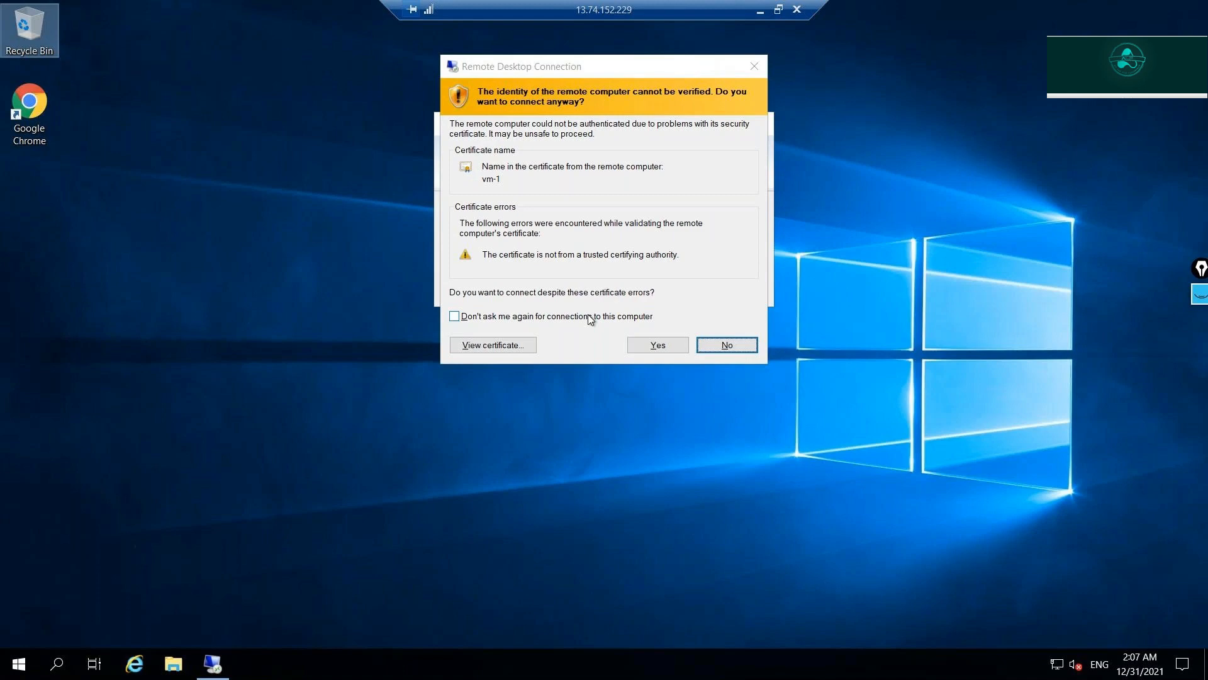
click(666, 345)
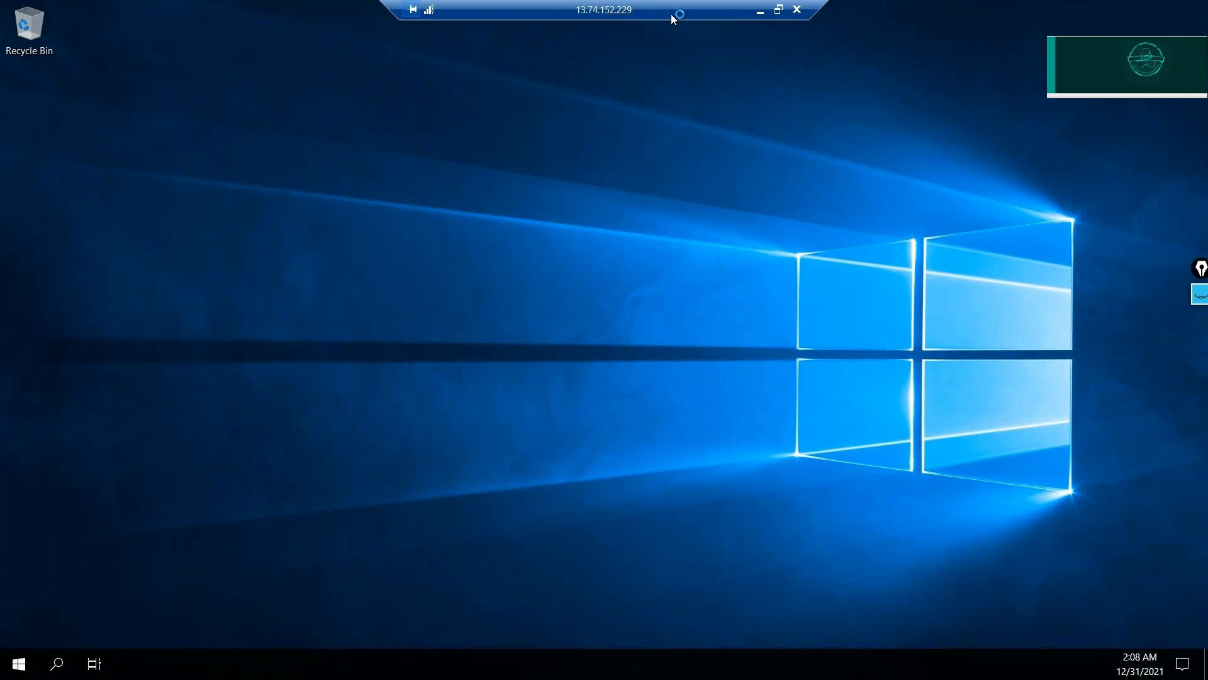
- Allow network discovery and annotate the outer 13.74.152.229 and inner 10.1.0.4 session addresses
drag(623, 13, 507, 17)
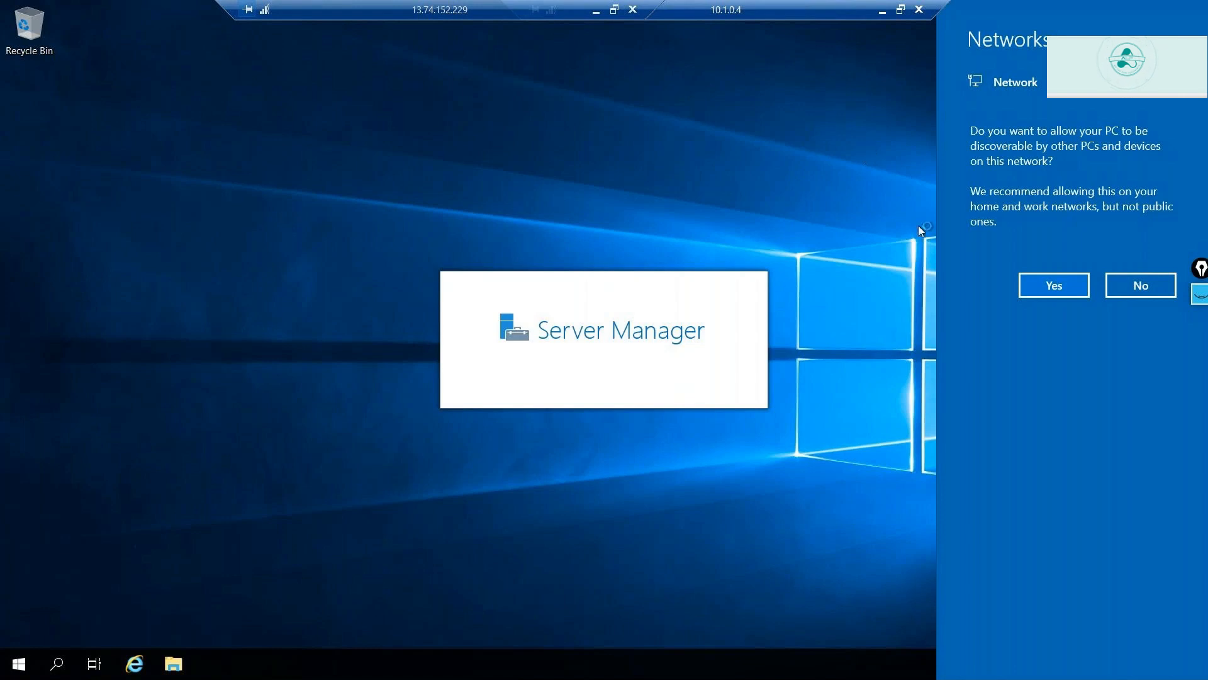
click(1040, 286)
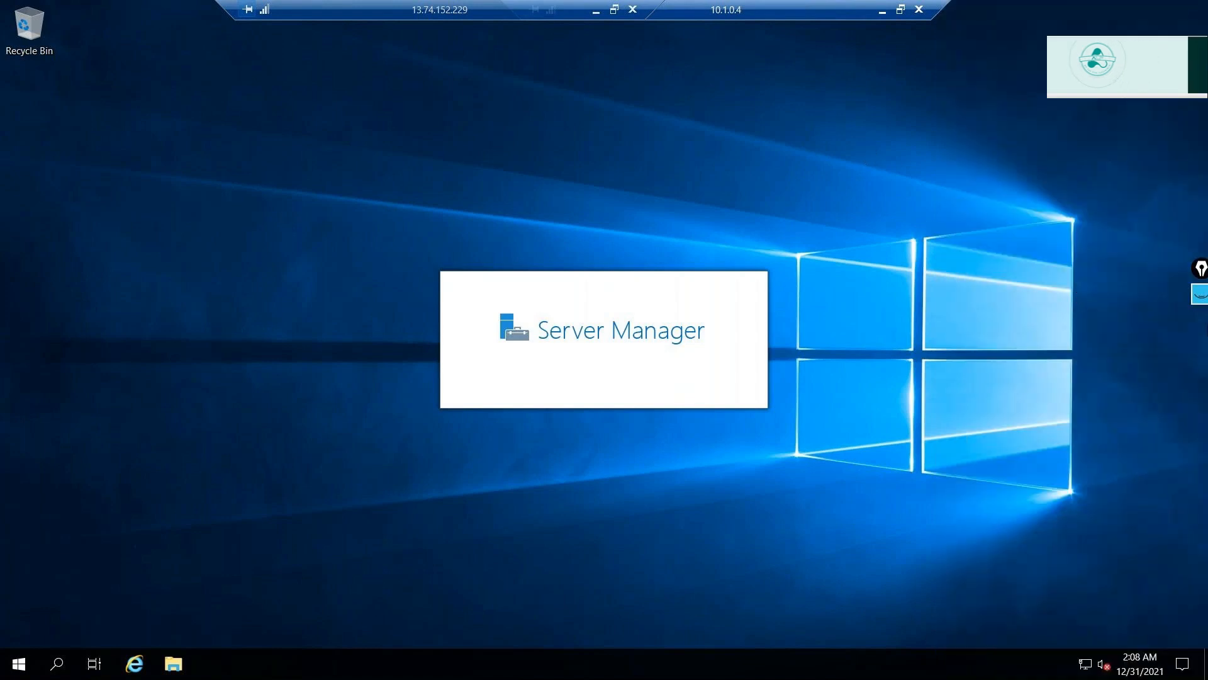
click(1204, 294)
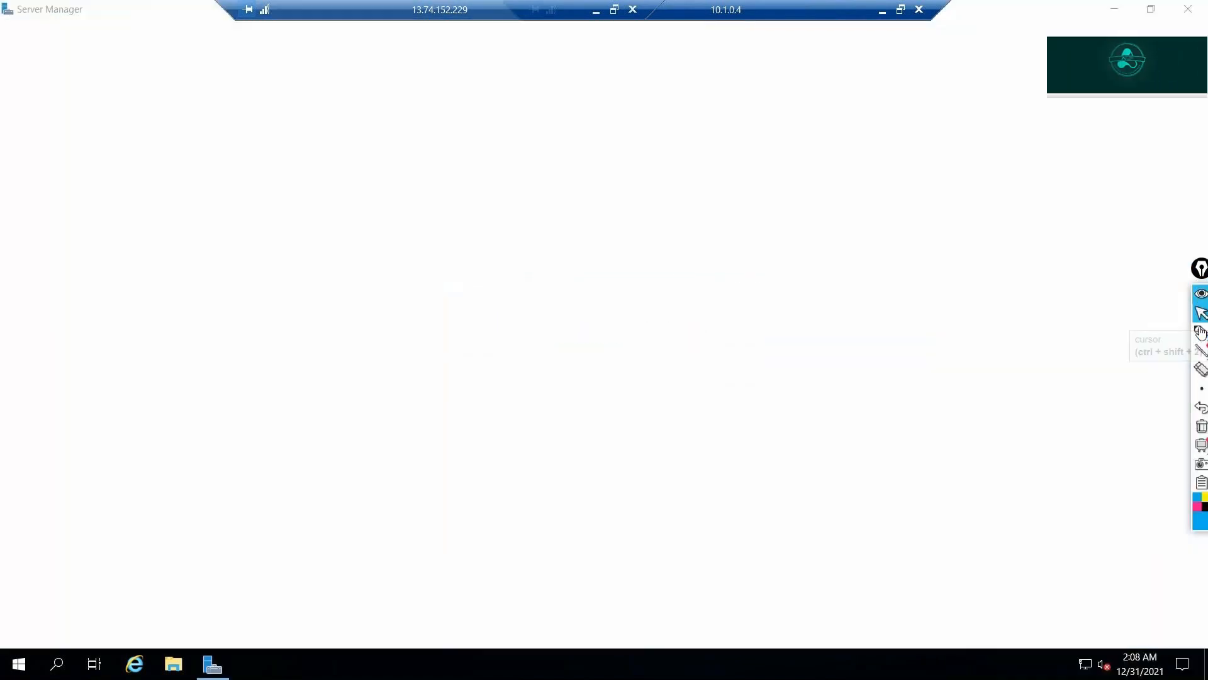
click(1202, 332)
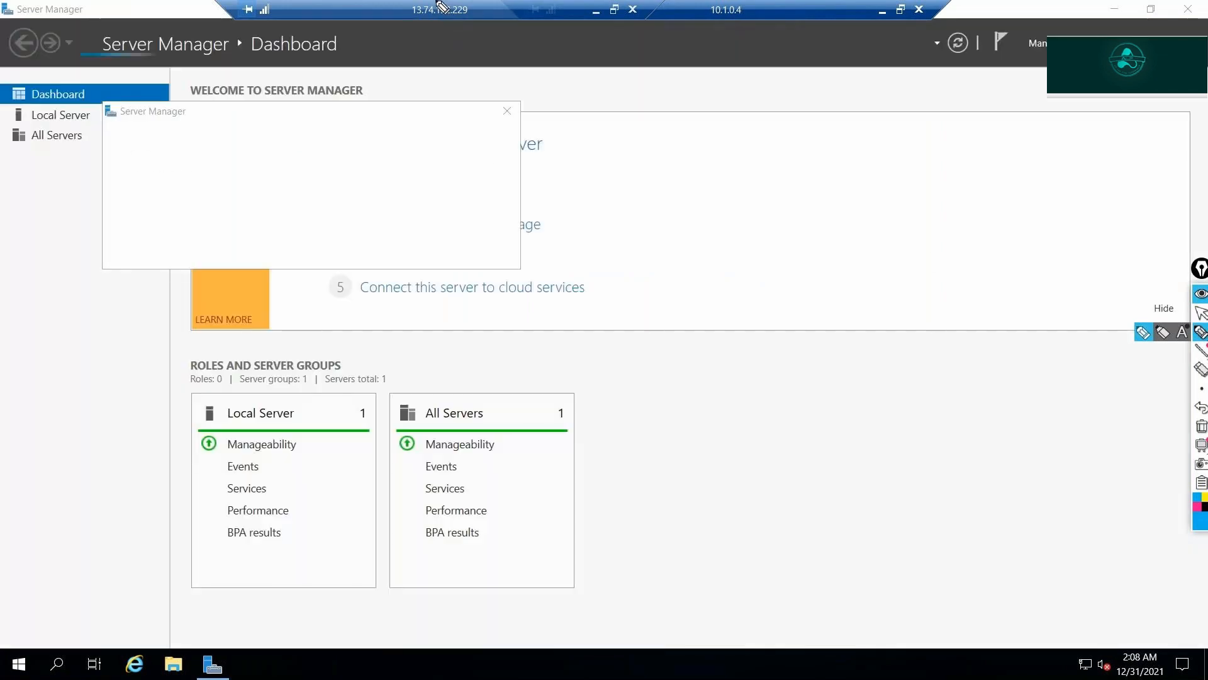
mouse_move(438, 7)
mouse_down()
mouse_move(399, 13)
mouse_move(473, 22)
mouse_move(441, 3)
mouse_move(667, 63)
mouse_move(665, 41)
mouse_up()
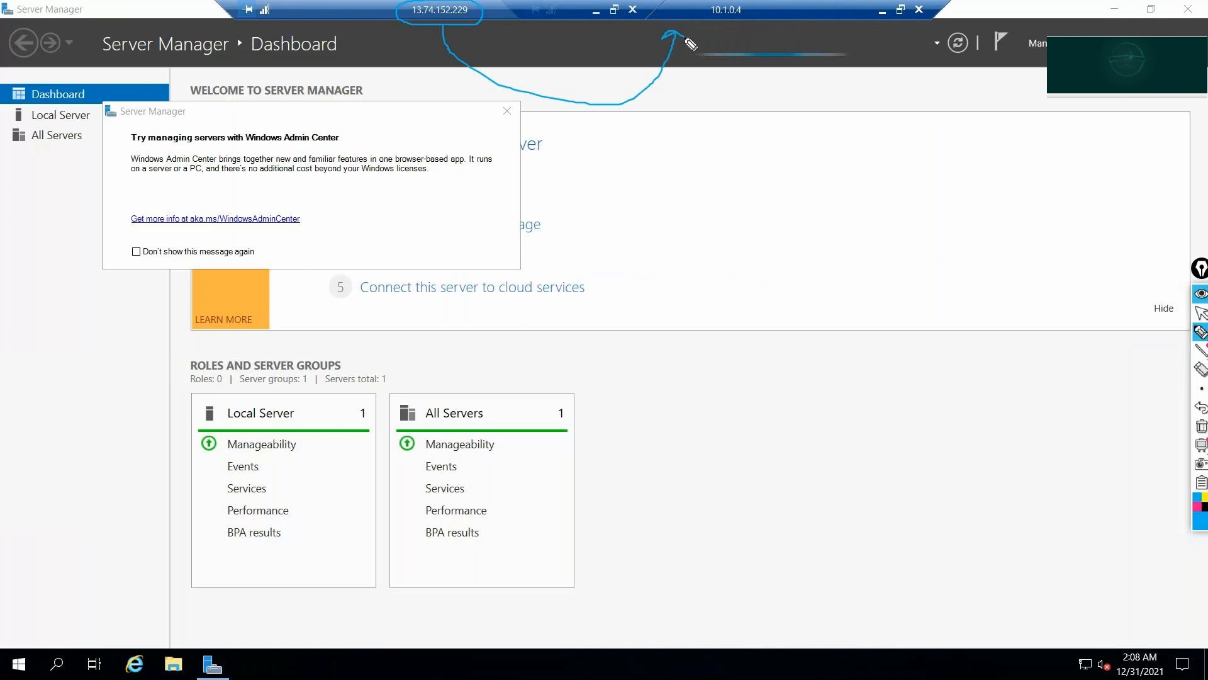
mouse_move(733, 5)
mouse_down()
mouse_move(724, 21)
mouse_move(757, 8)
mouse_up()
click(1202, 428)
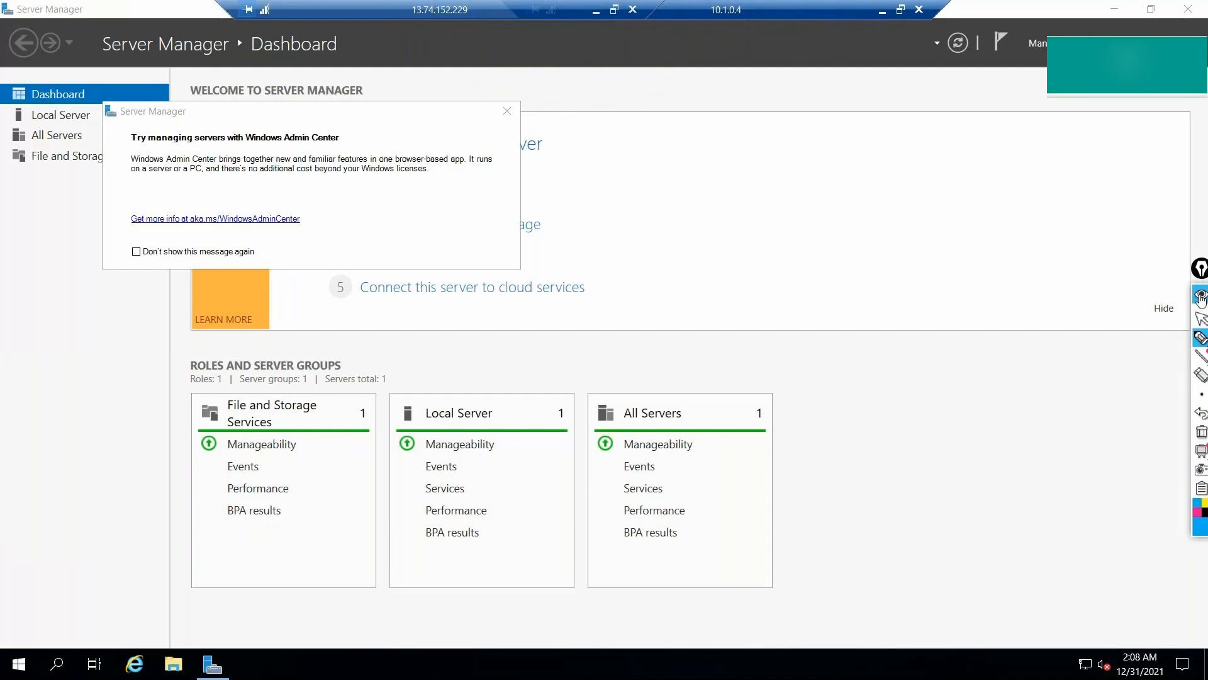
- Restore the 10.1.0.4 session showing Server Manager, then minimize Remote Desktop back to the portal
click(882, 11)
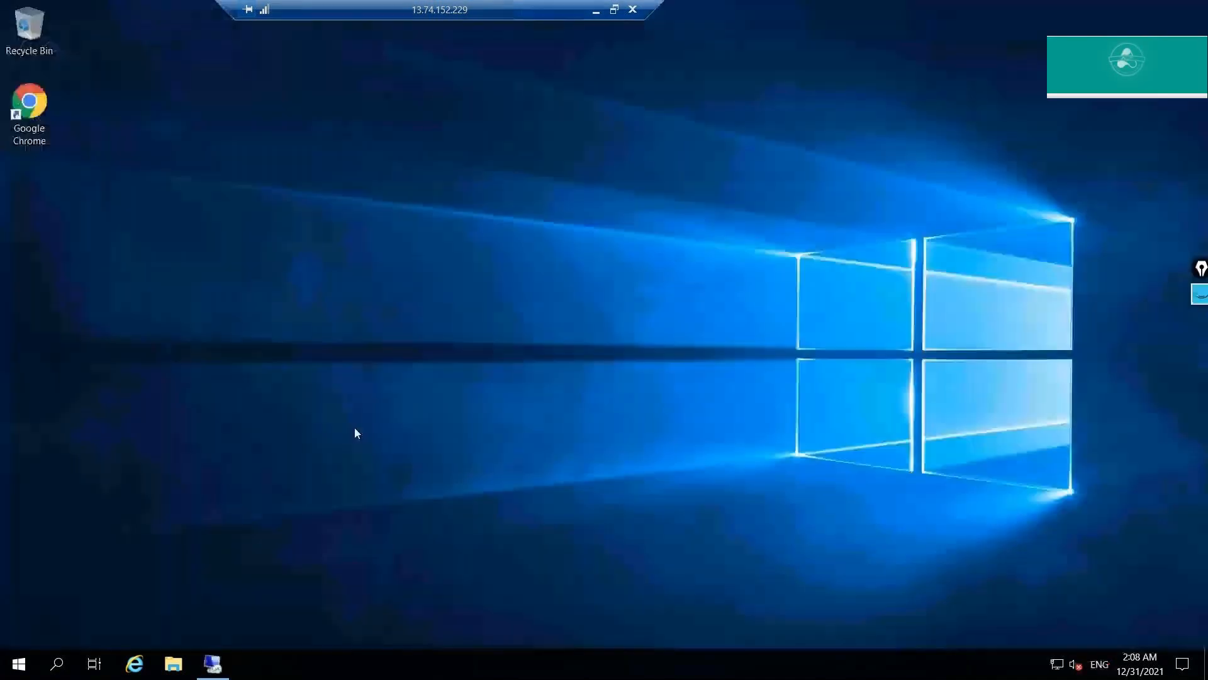
click(215, 668)
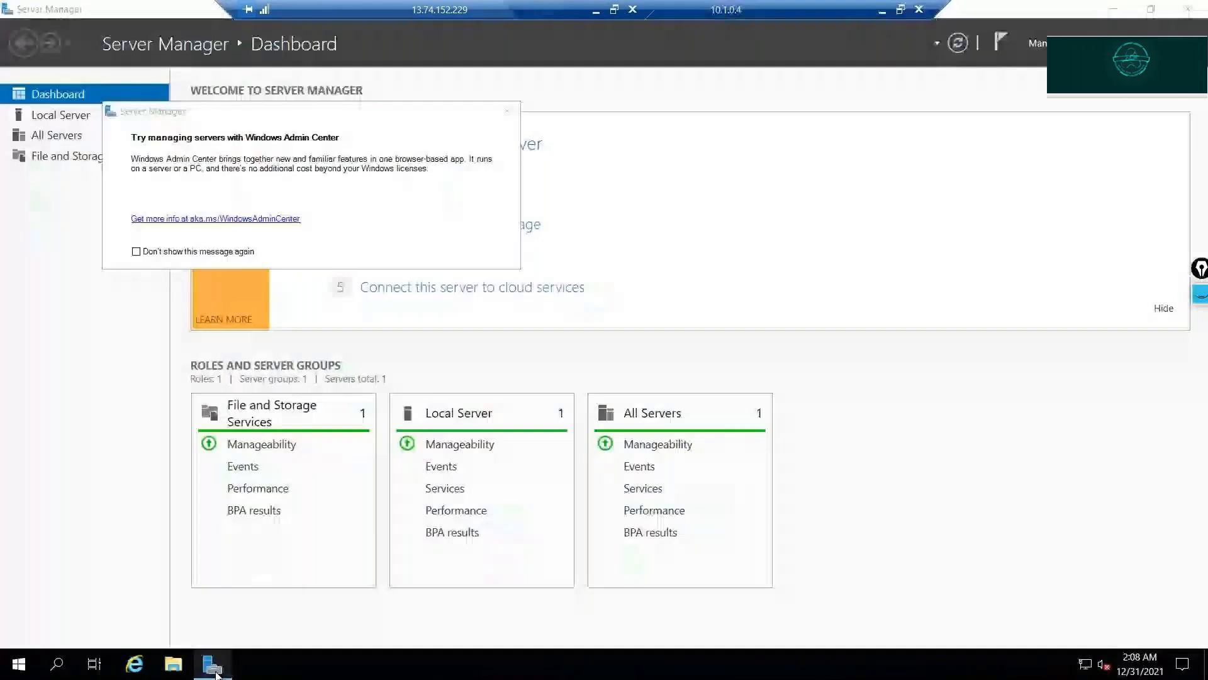
mouse_move(215, 671)
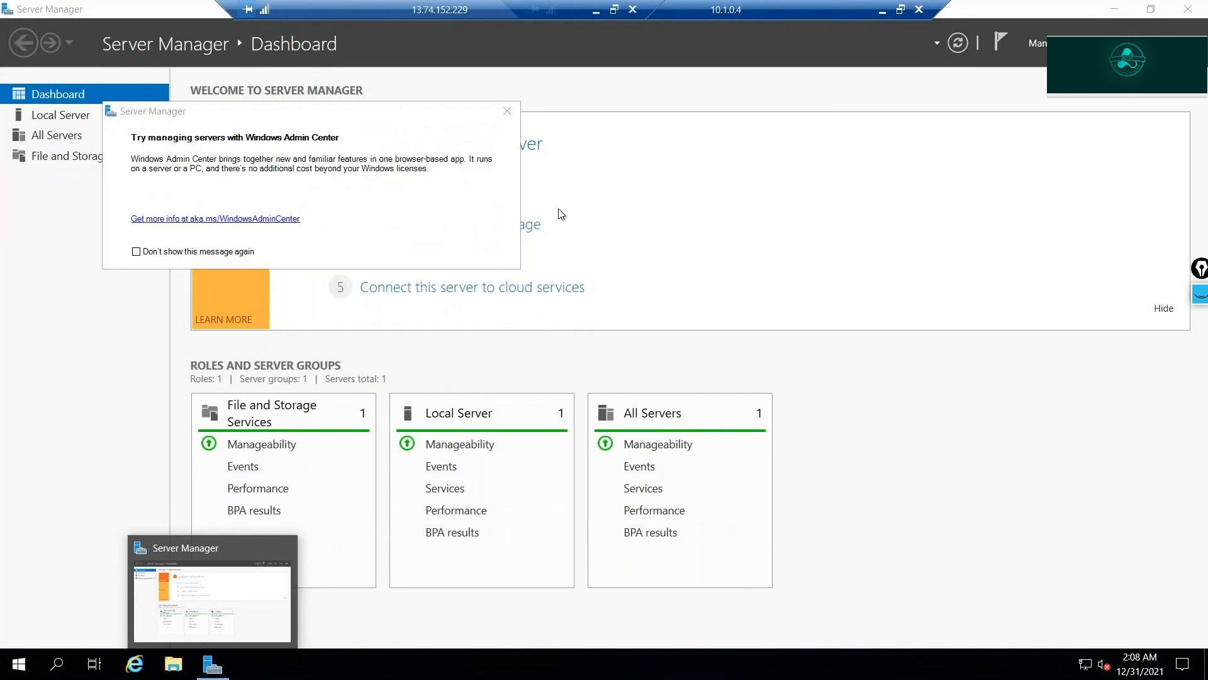
click(596, 9)
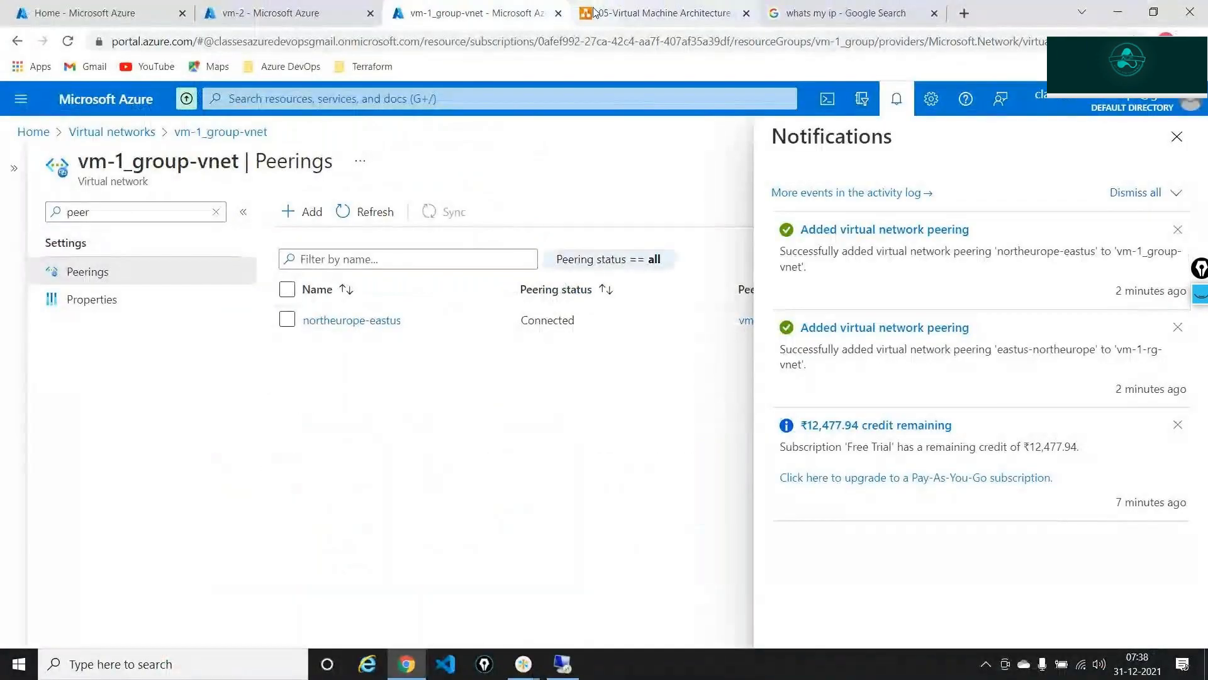
- Close Notifications to show the northeurope-eastus peering Connected to vm-1-rg-vnet, Gateway transit Disabled
click(1176, 138)
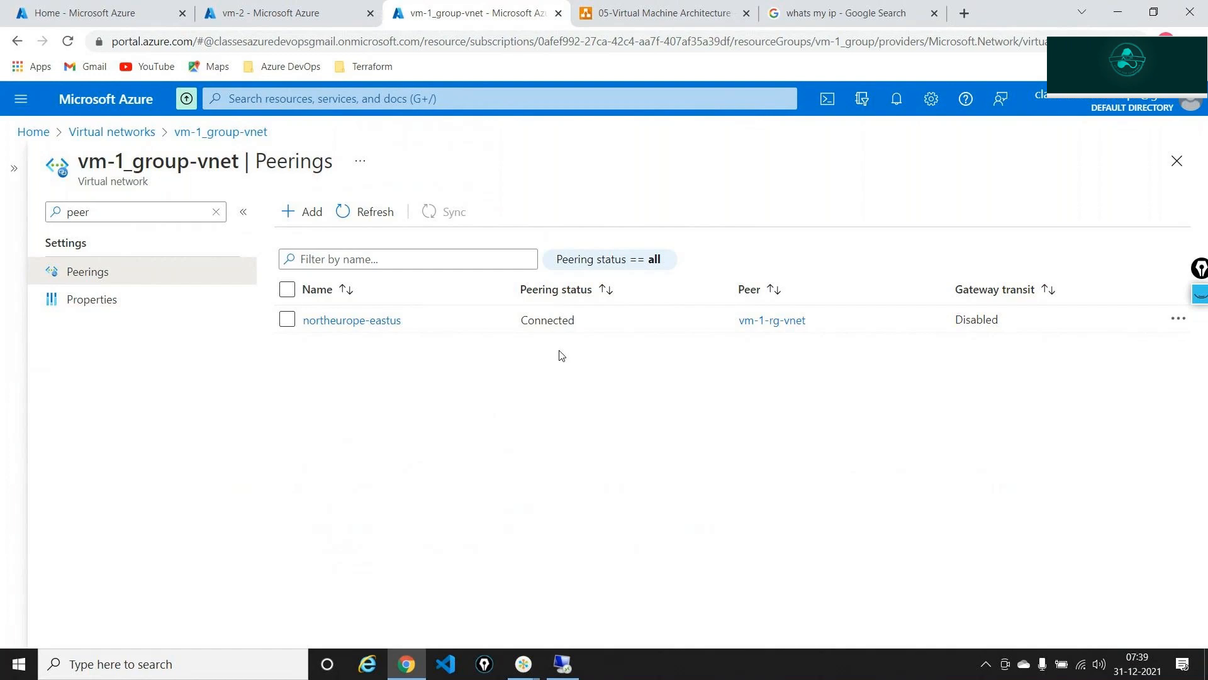
key(alt+Tab)
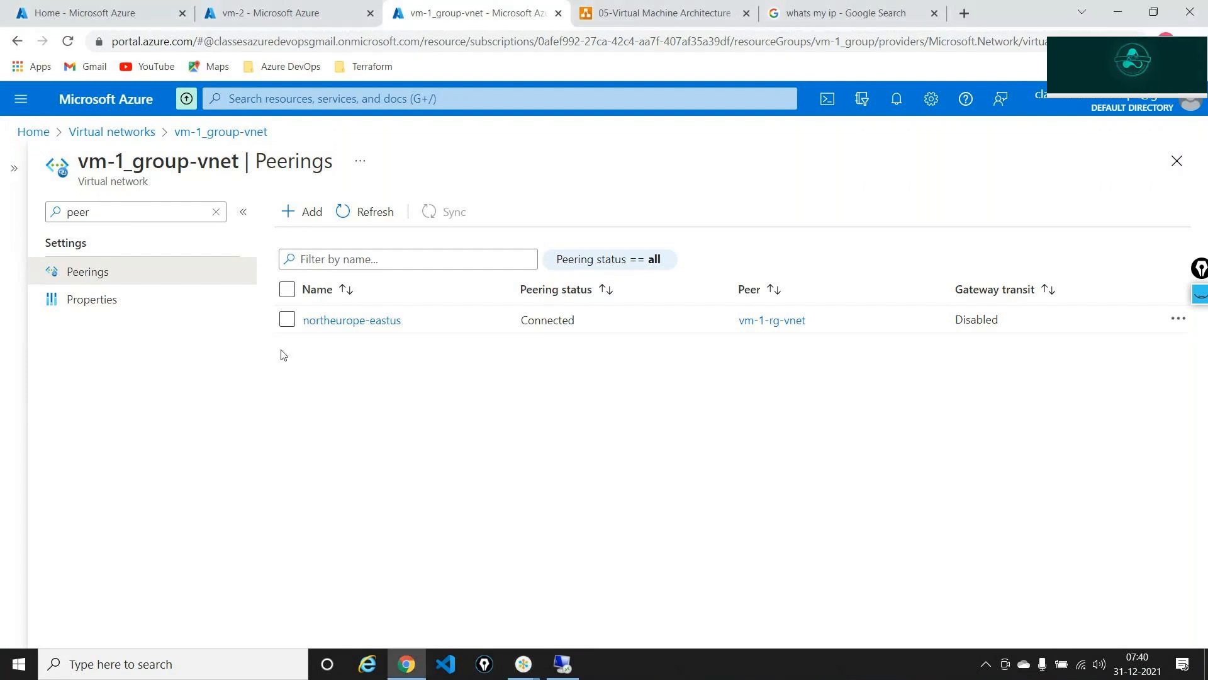
- Set the northeurope-eastus peering to block all traffic to the remote virtual network
click(351, 320)
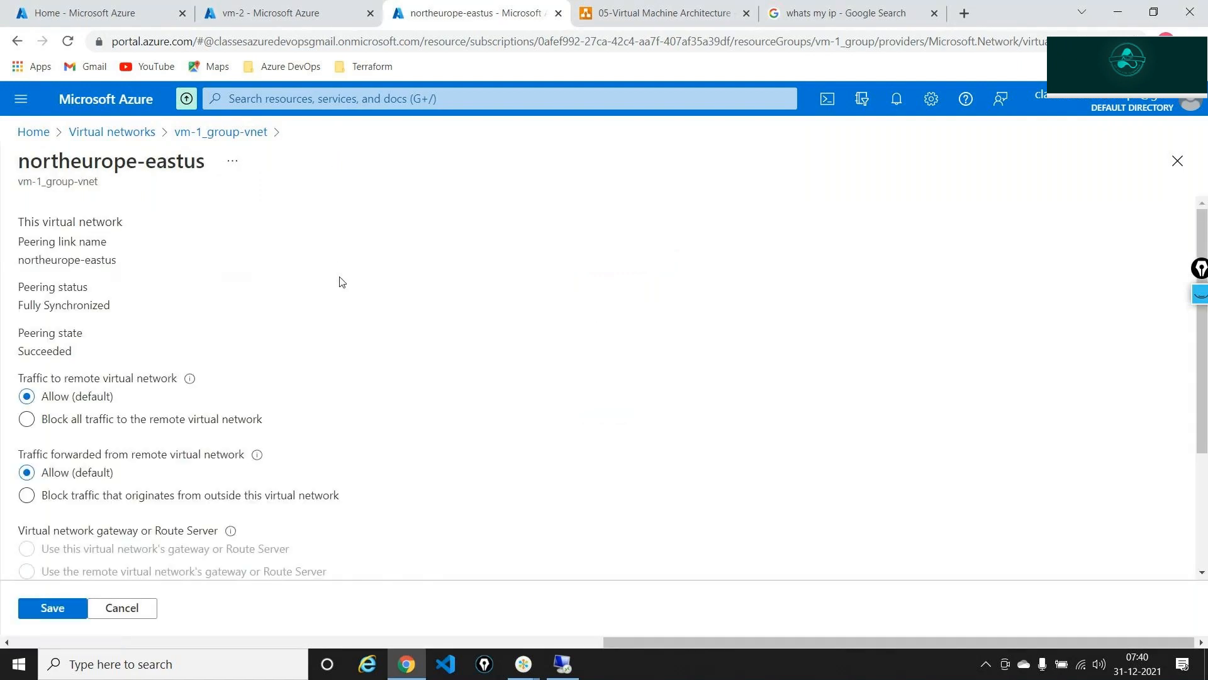
scroll(83, 339, down, 1)
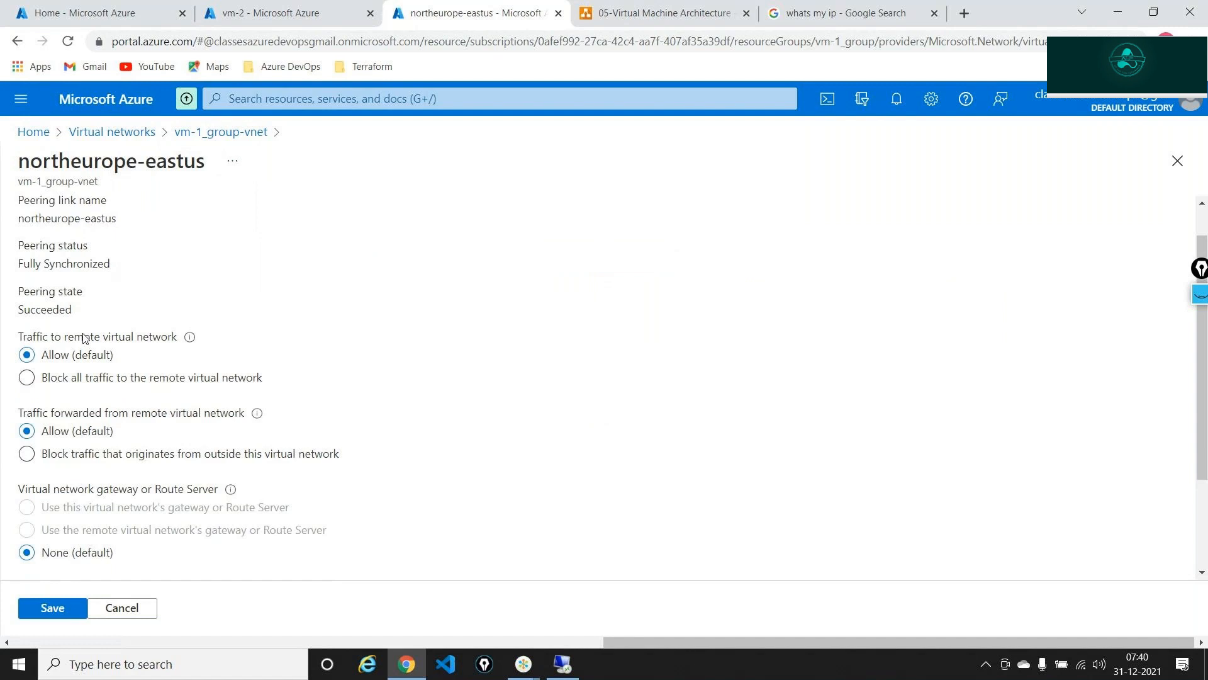
click(43, 387)
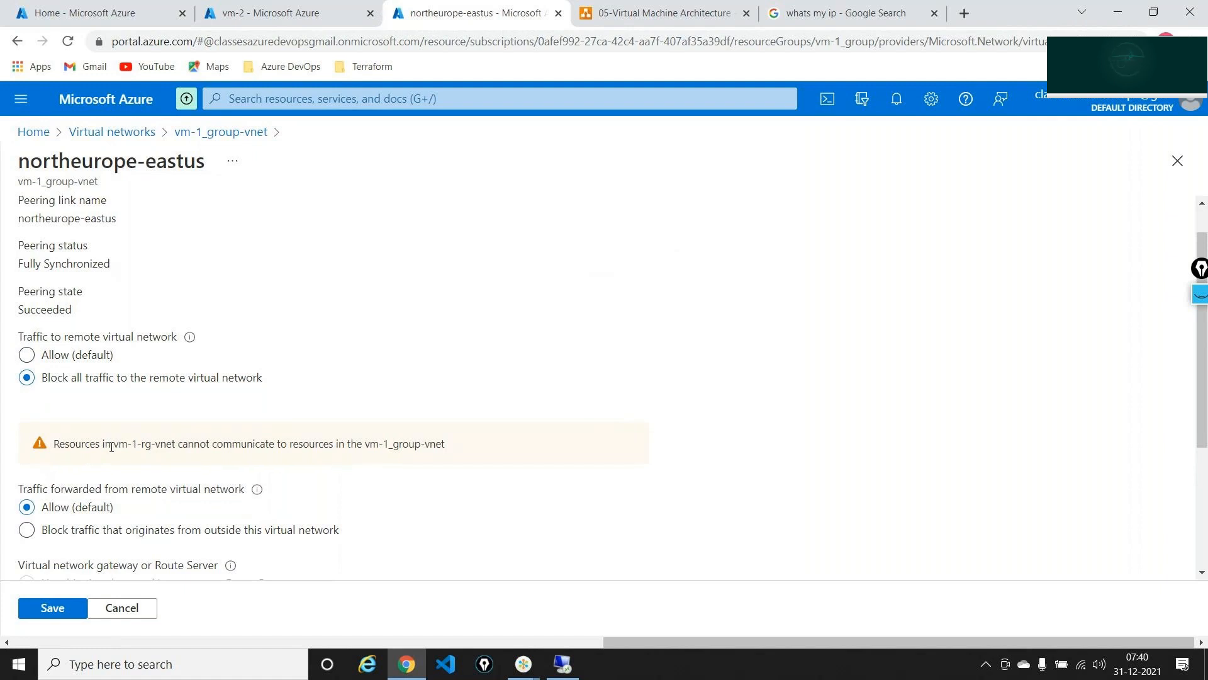
drag(114, 447, 166, 448)
triple_click(238, 448)
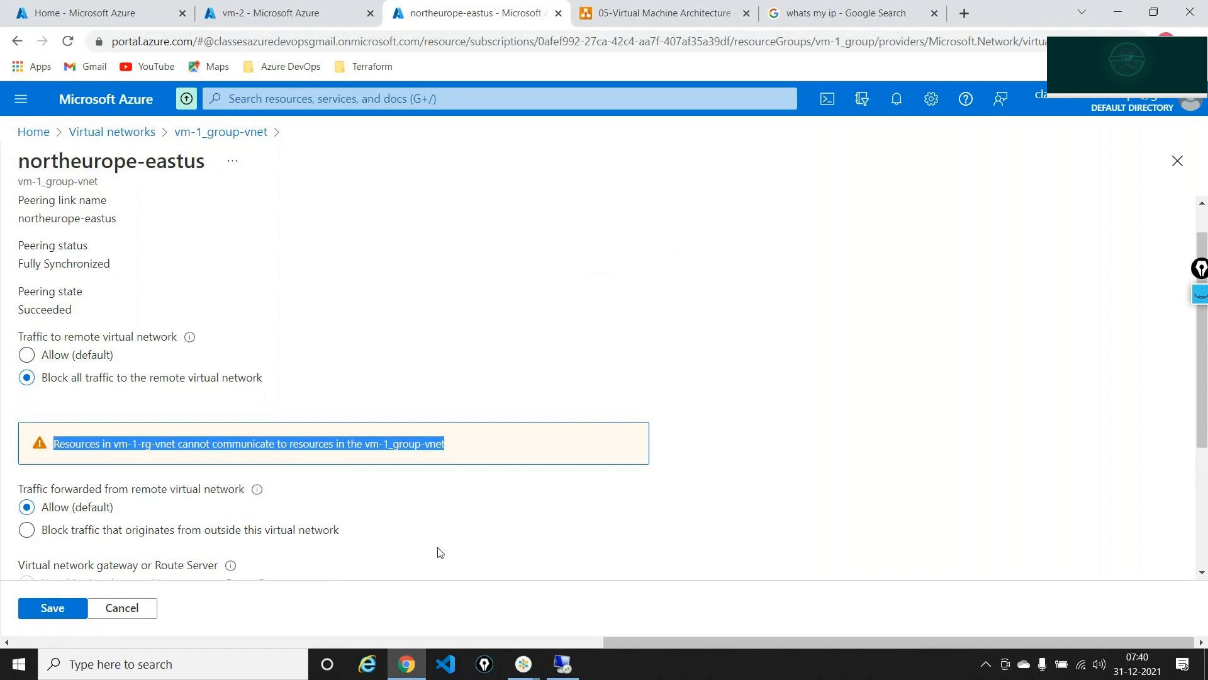
- Switch to the 05-Virtual Machine Architecture diagram in the browser
key(alt+Tab)
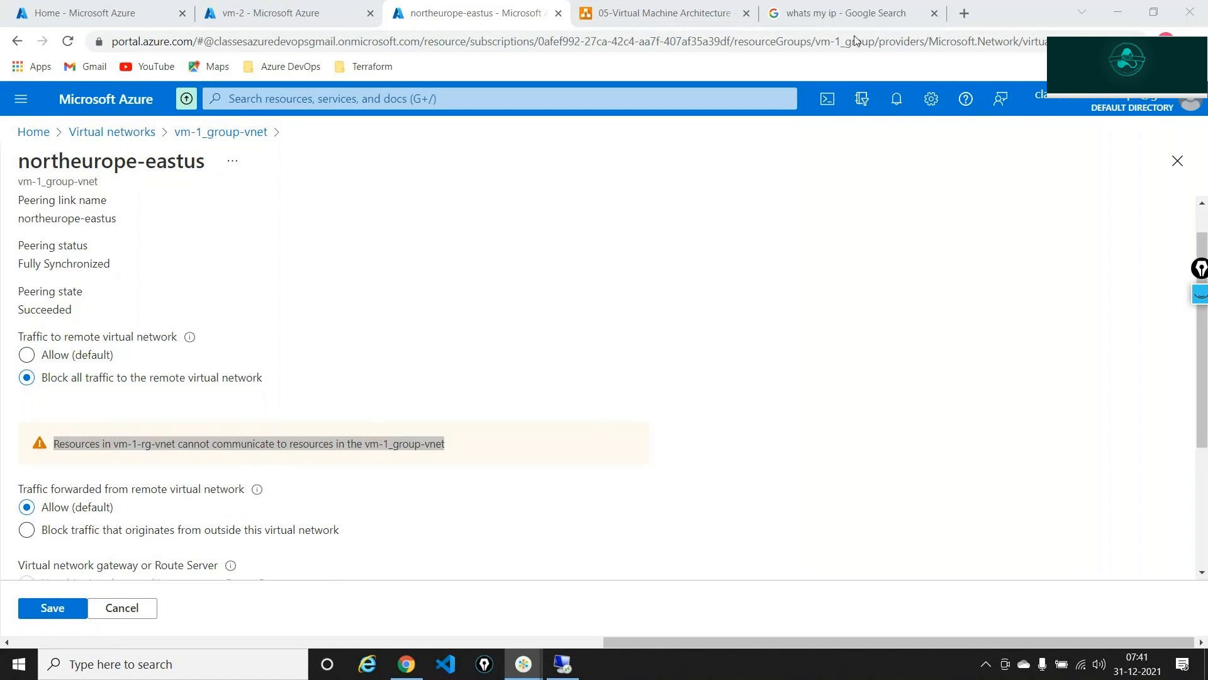
click(898, 28)
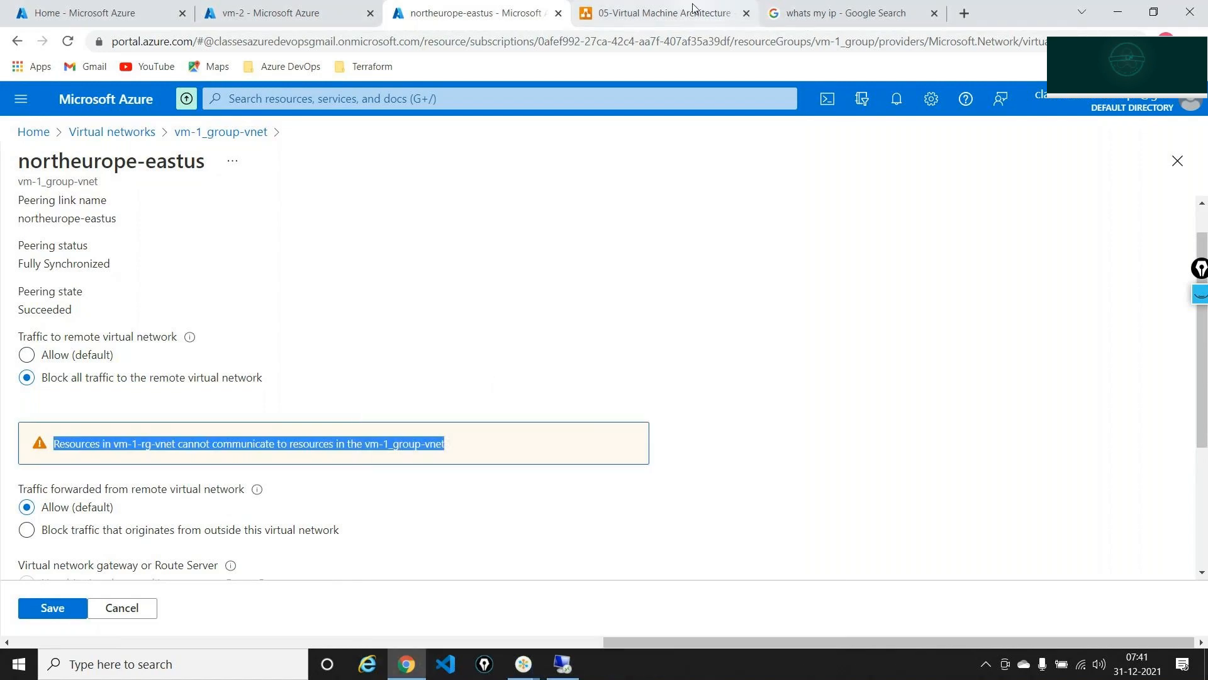
click(695, 13)
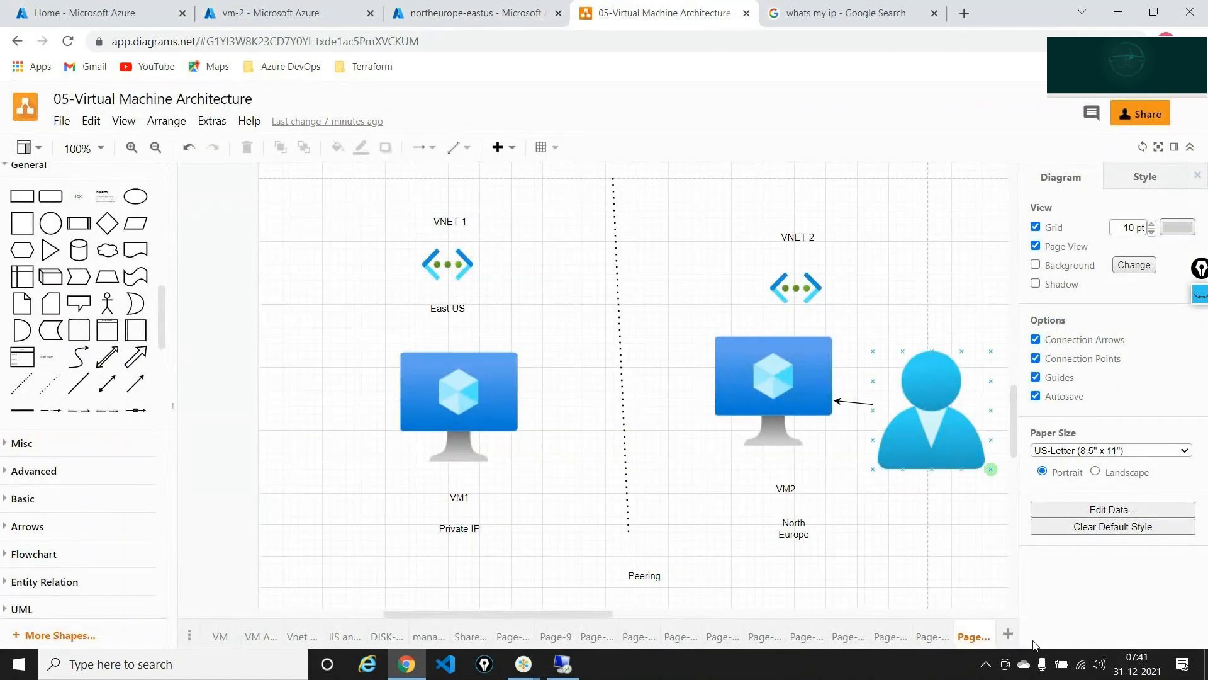
- On a new page, add an enlarged square box labelled 'East Us' above it
click(1009, 635)
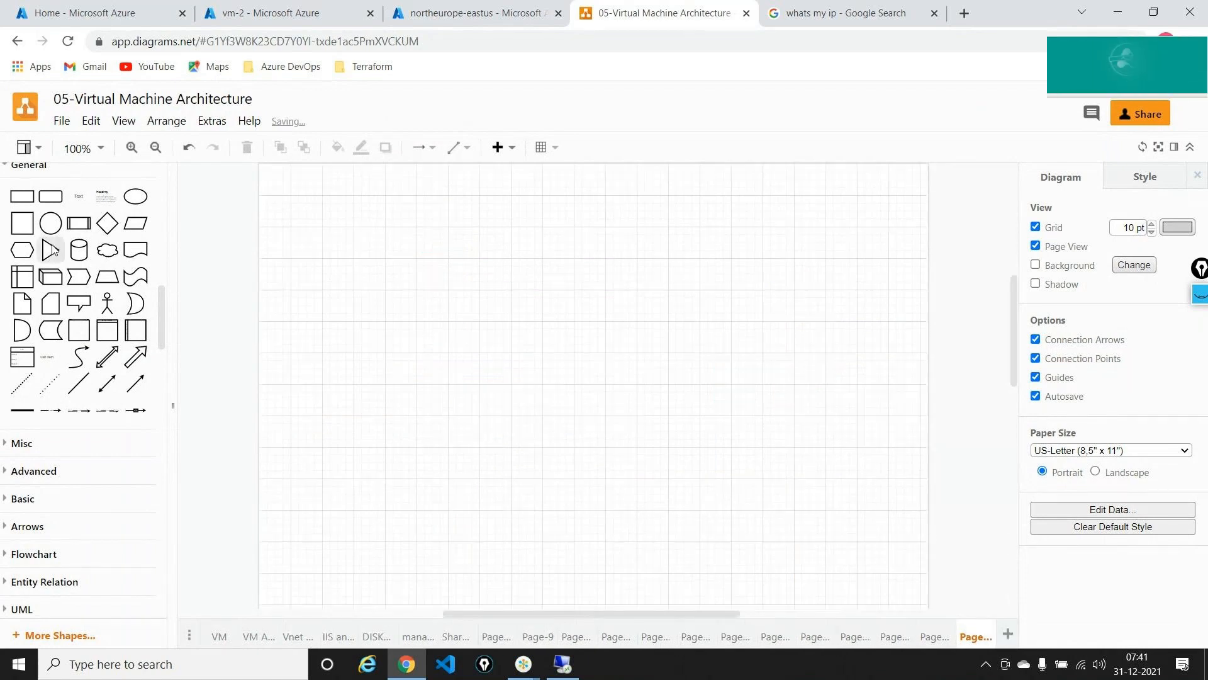
drag(21, 221, 423, 317)
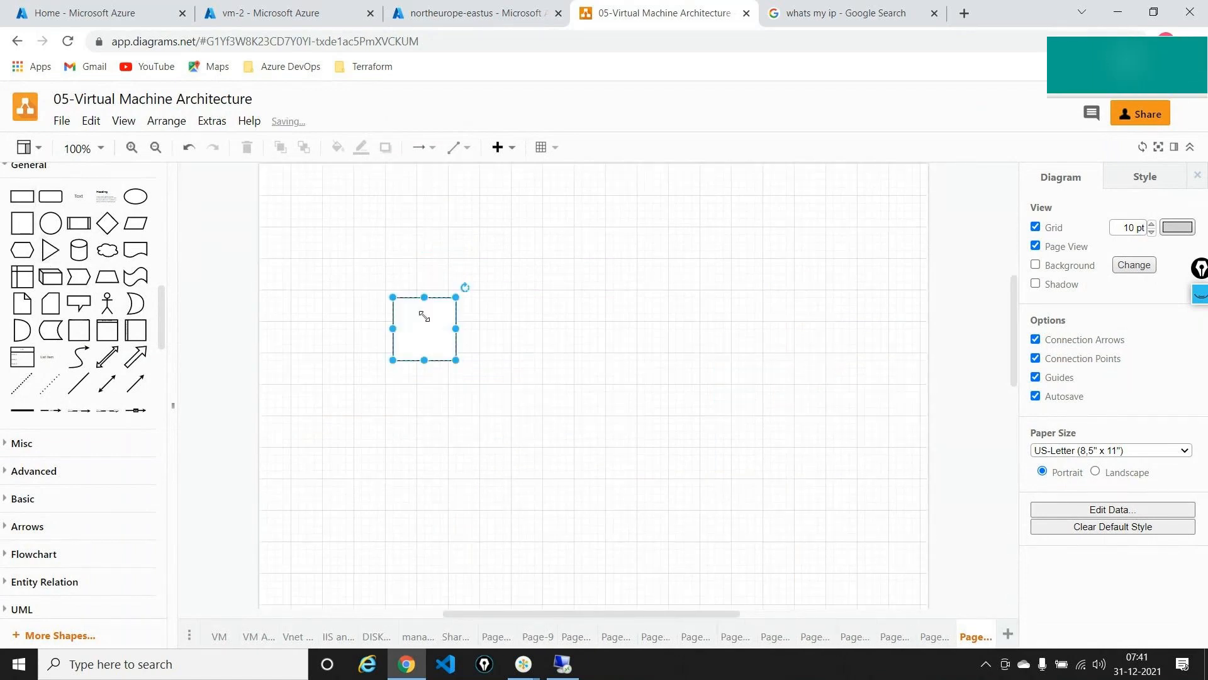
drag(455, 360, 573, 477)
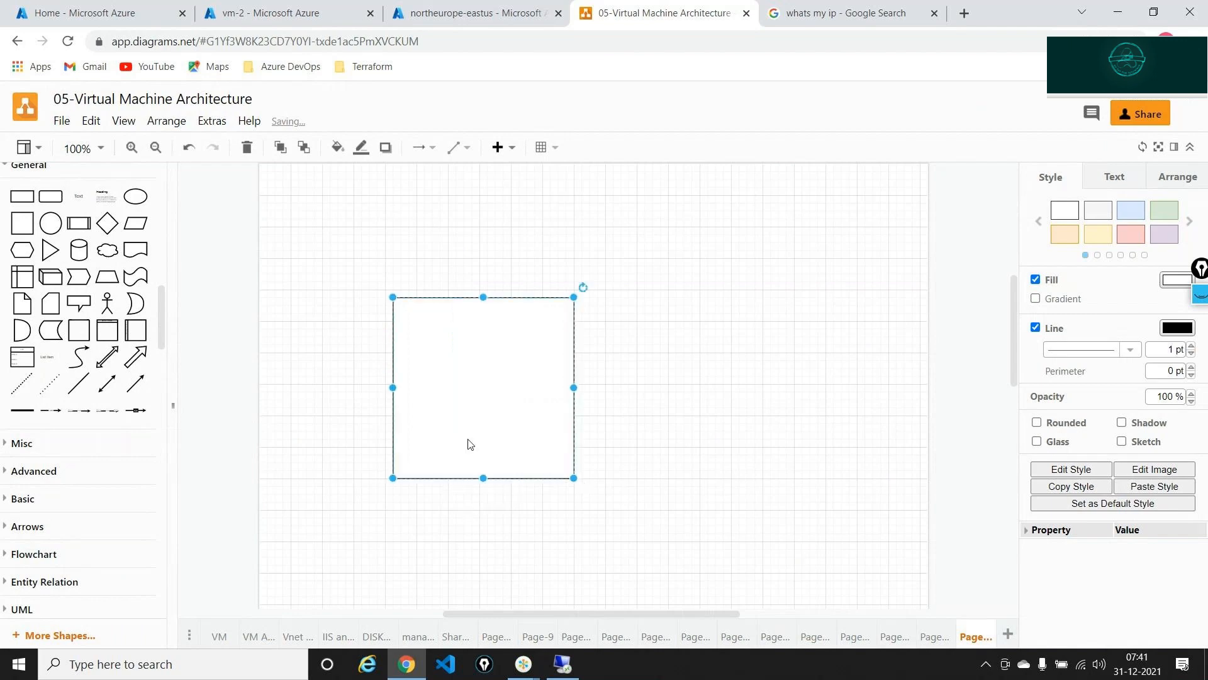
drag(79, 195, 474, 246)
text(East Us)
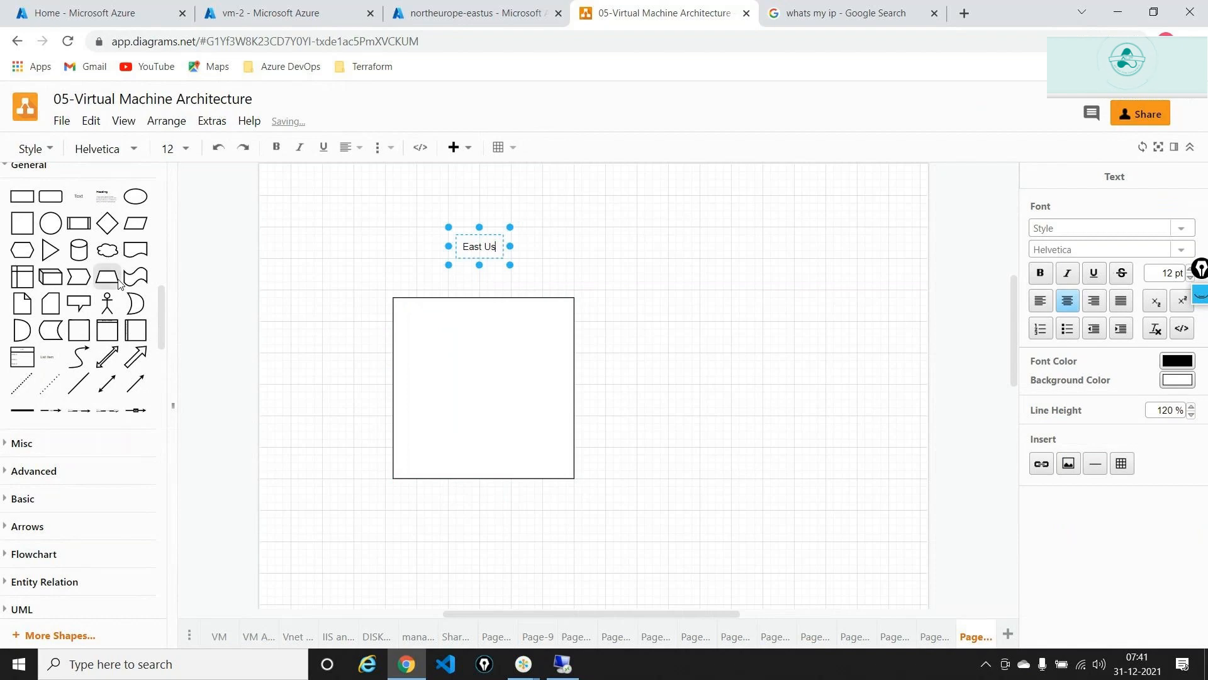
- Place a centered VM icon in the square and label it 'WebServer'
scroll(120, 284, up, 4)
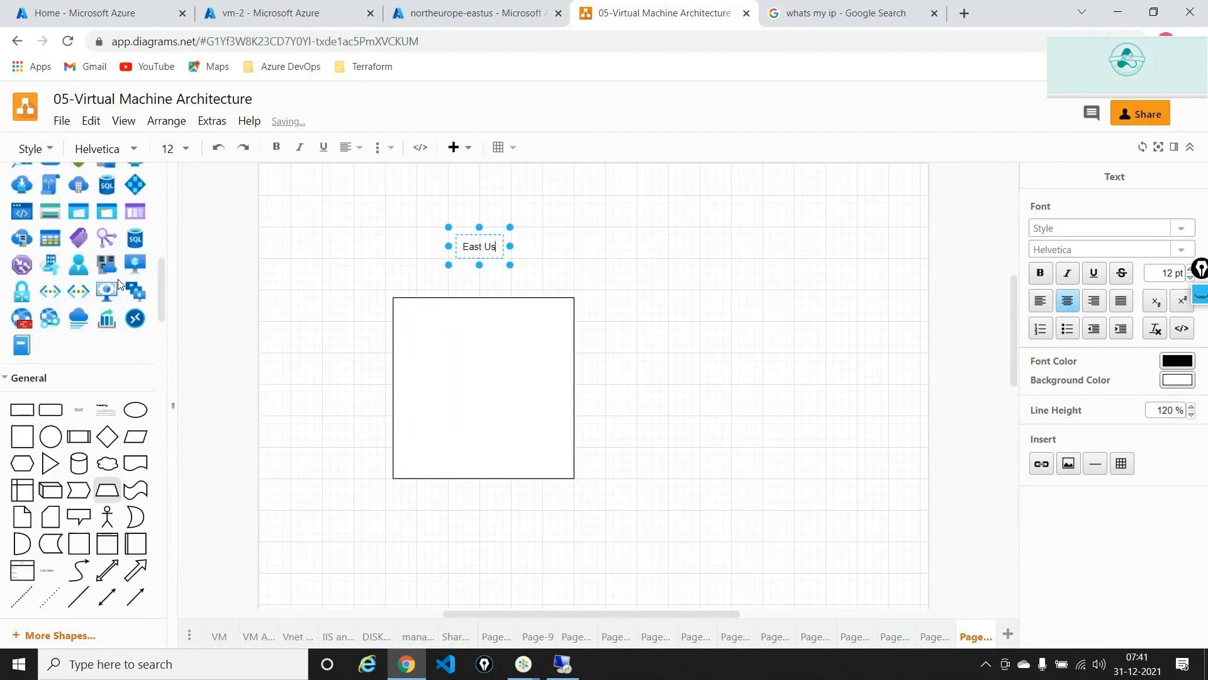
drag(106, 308, 421, 327)
drag(540, 446, 500, 407)
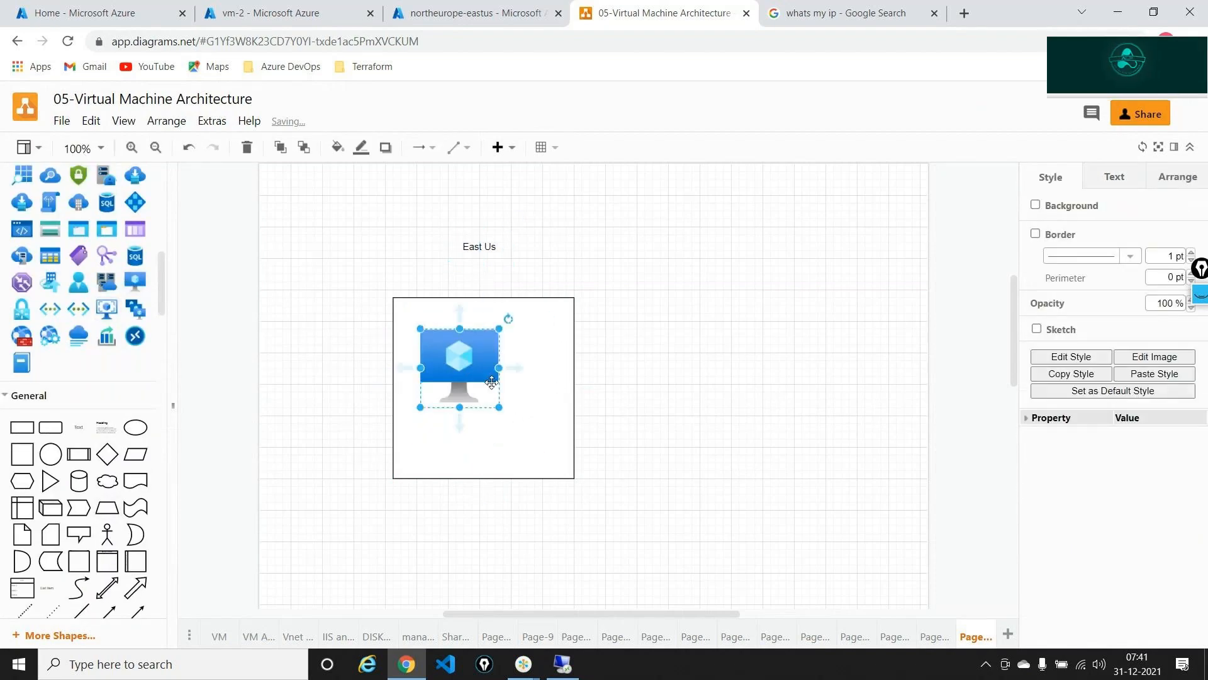
drag(470, 368, 492, 387)
drag(79, 427, 478, 452)
double_click(478, 451)
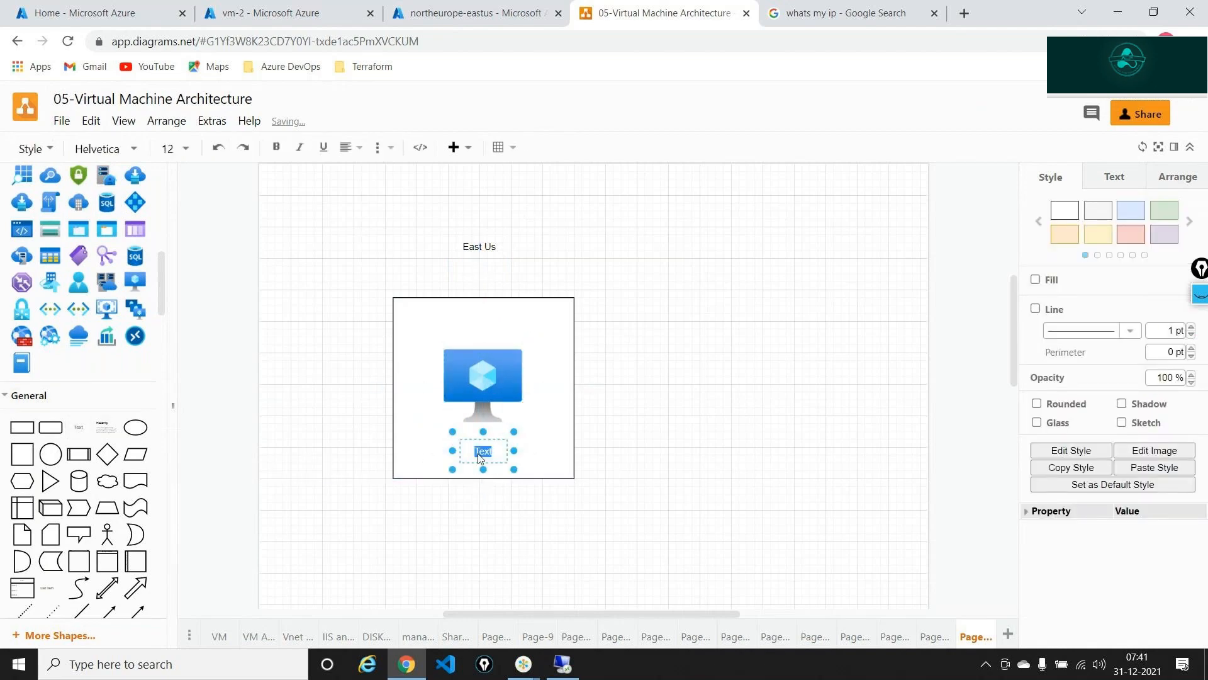
text(WebServer)
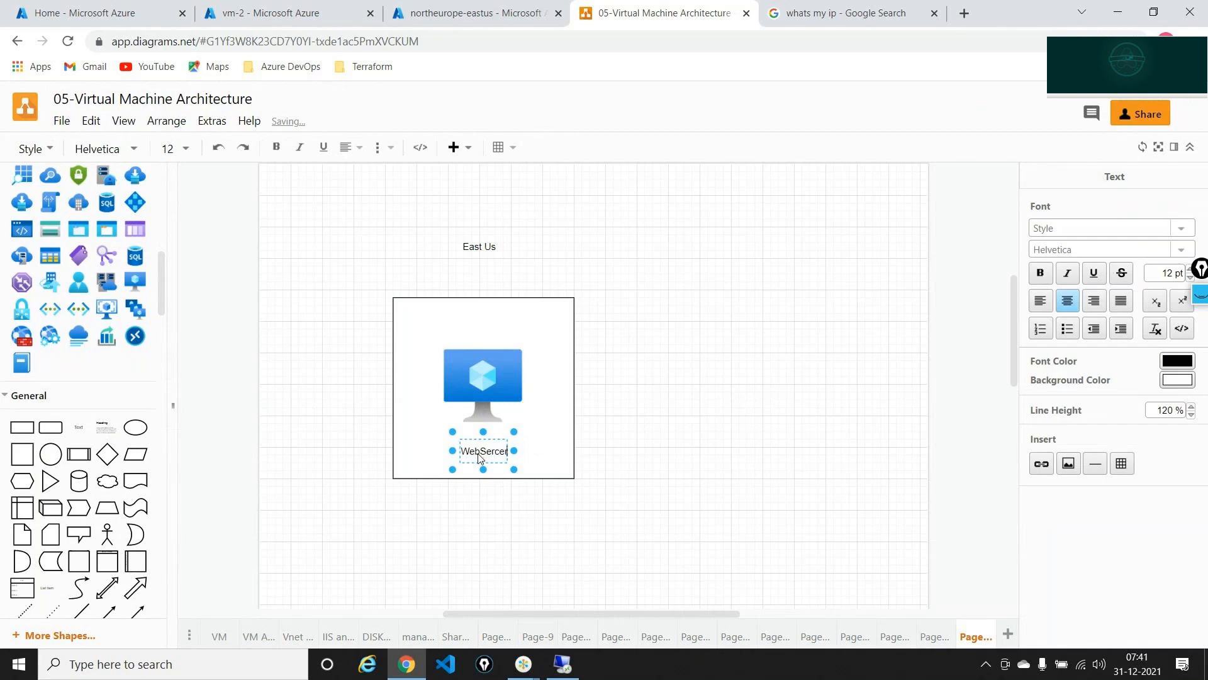
click(727, 439)
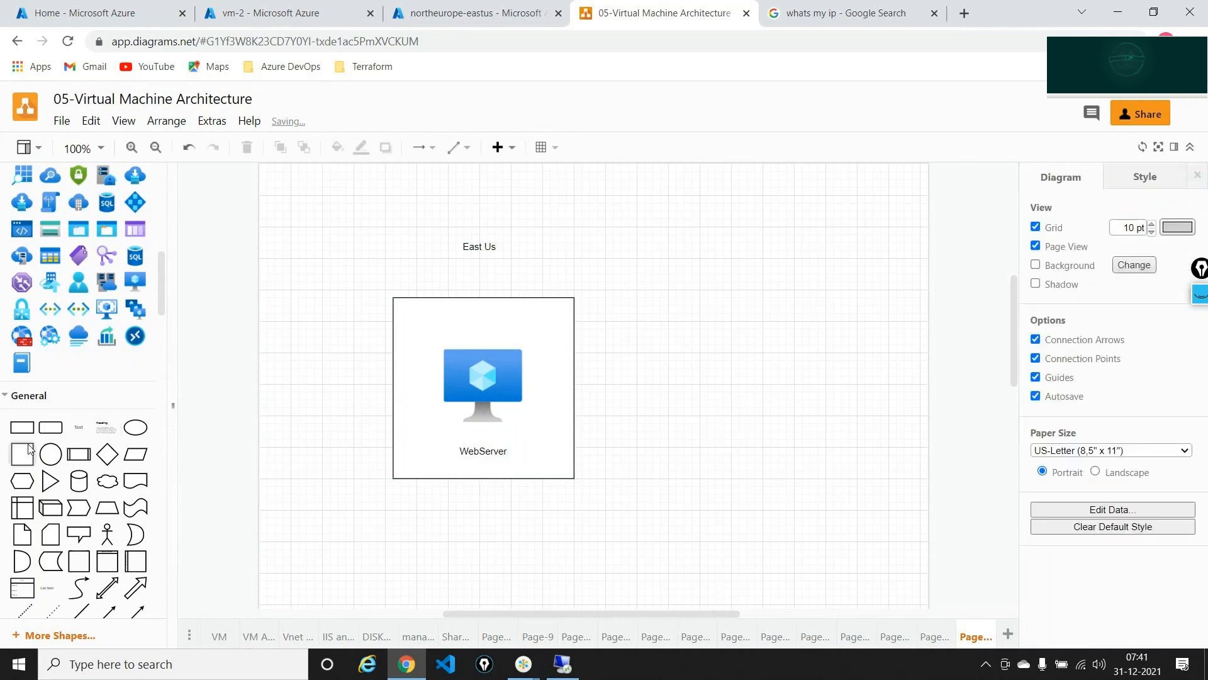
- Add a matching second square with a VM icon labelled 'Database'
drag(22, 454, 657, 305)
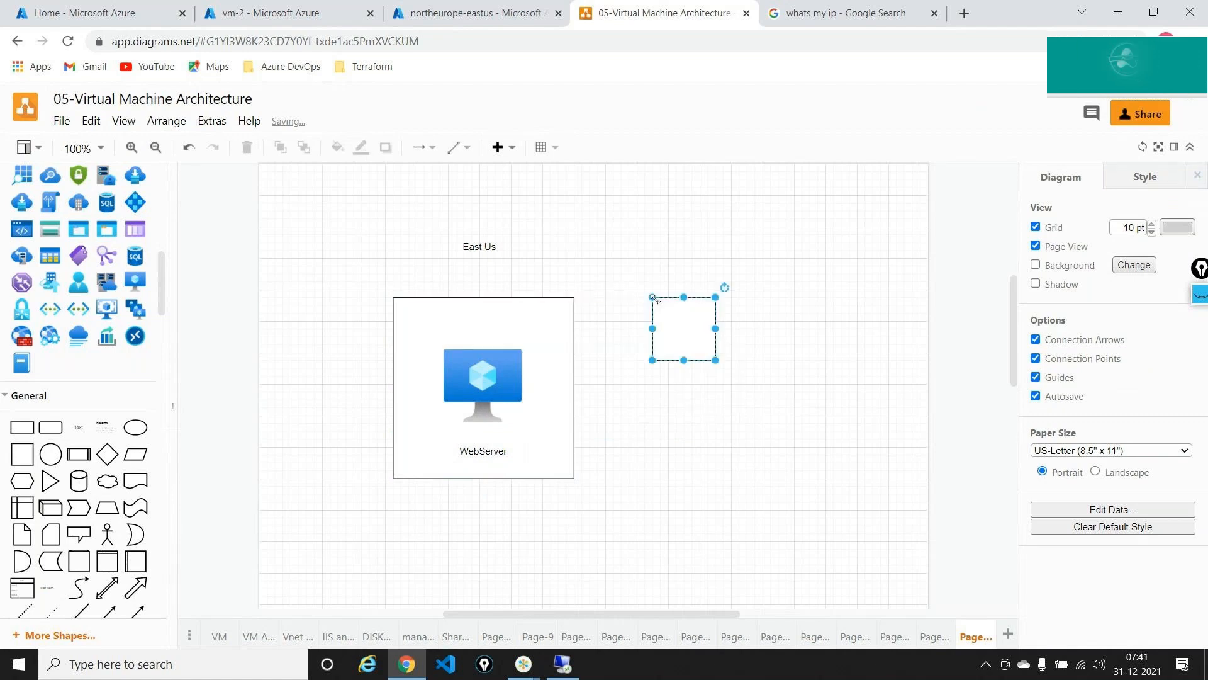
drag(717, 361, 835, 478)
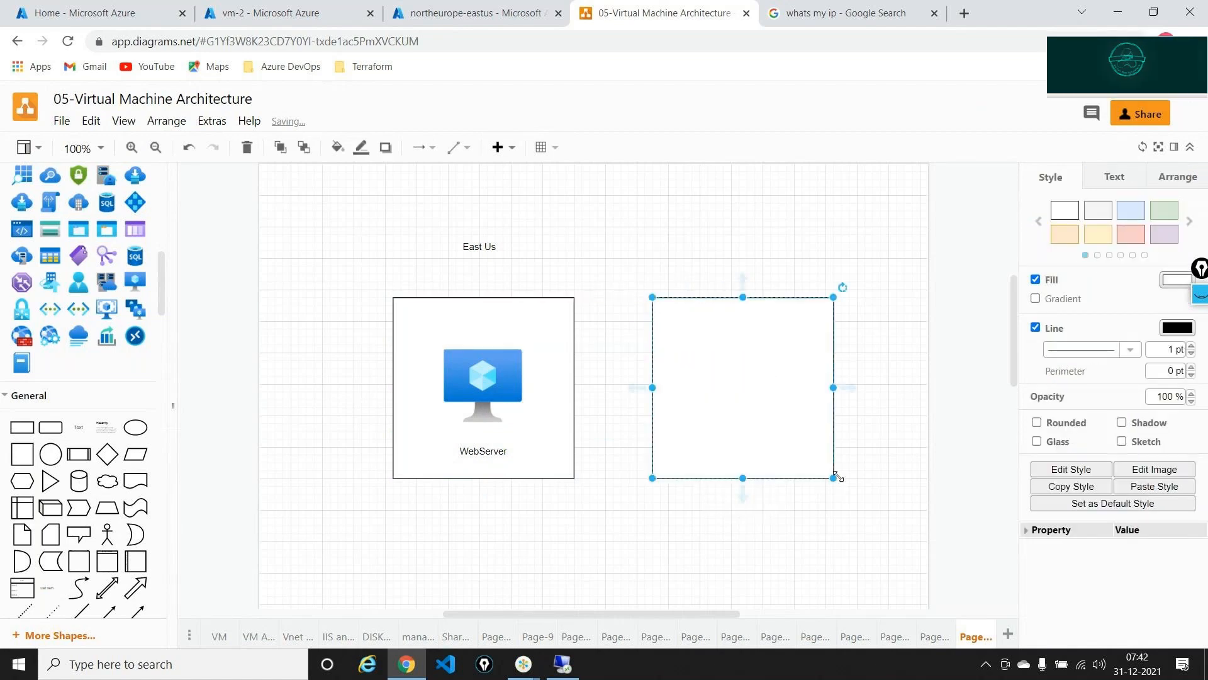
drag(710, 383, 681, 324)
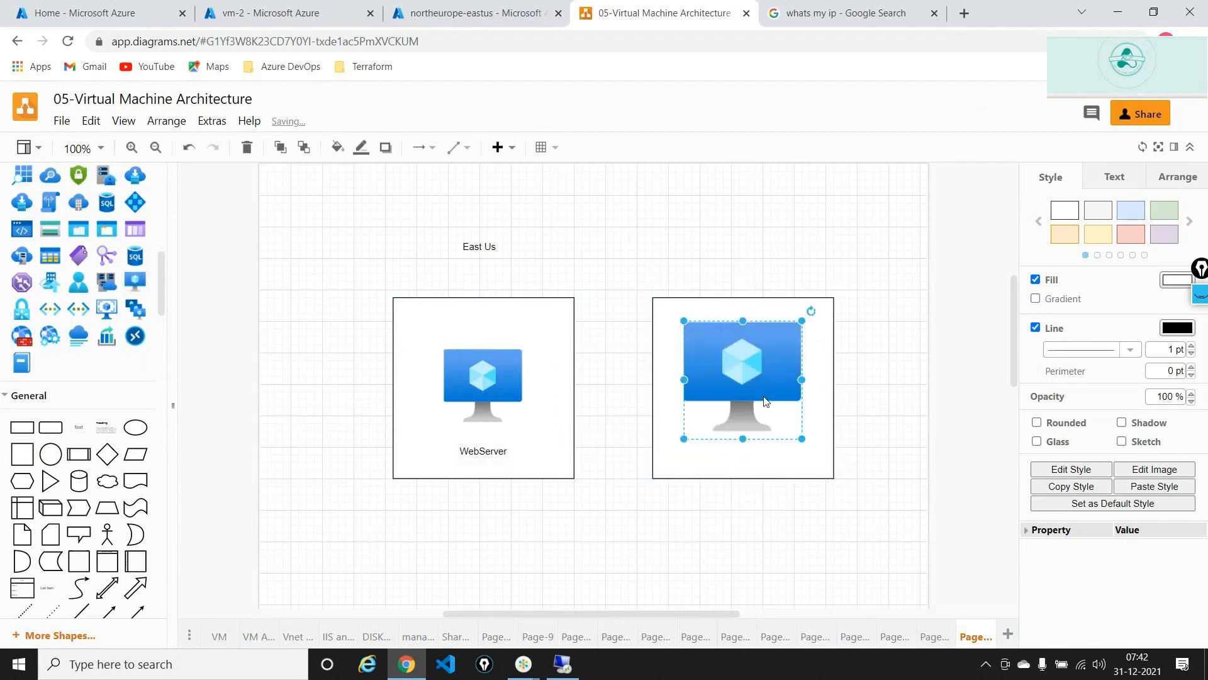
drag(803, 439, 786, 423)
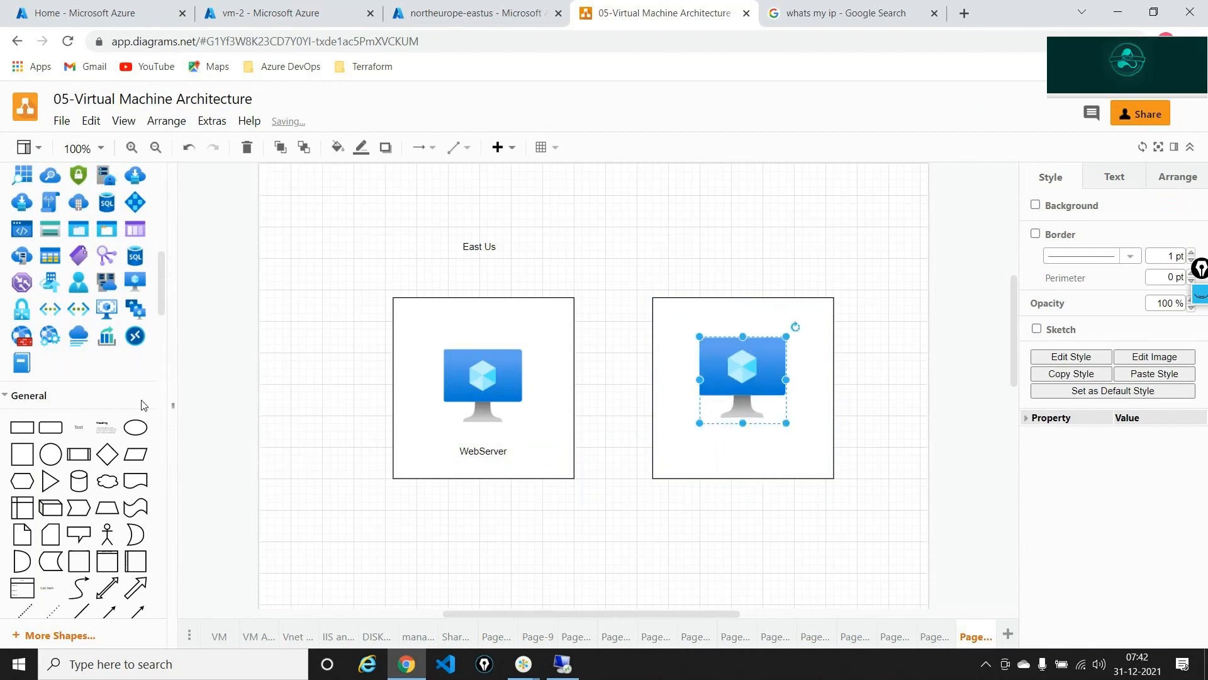
drag(79, 422, 721, 444)
text(Data)
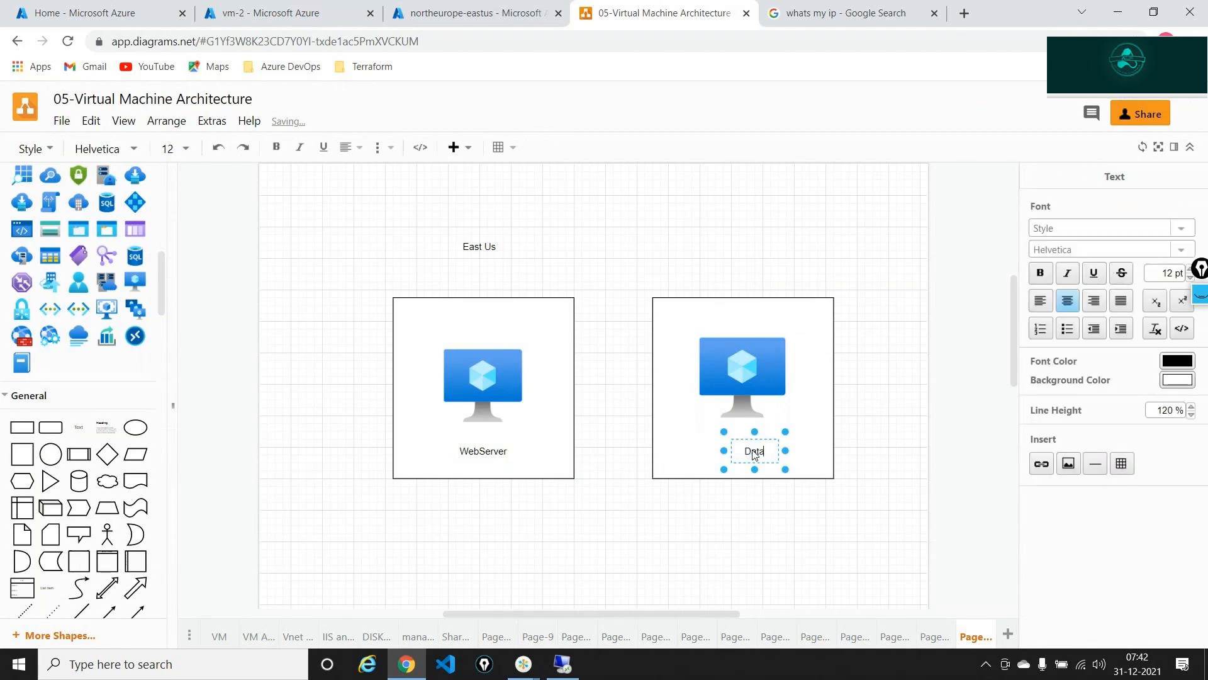
text(base)
click(733, 546)
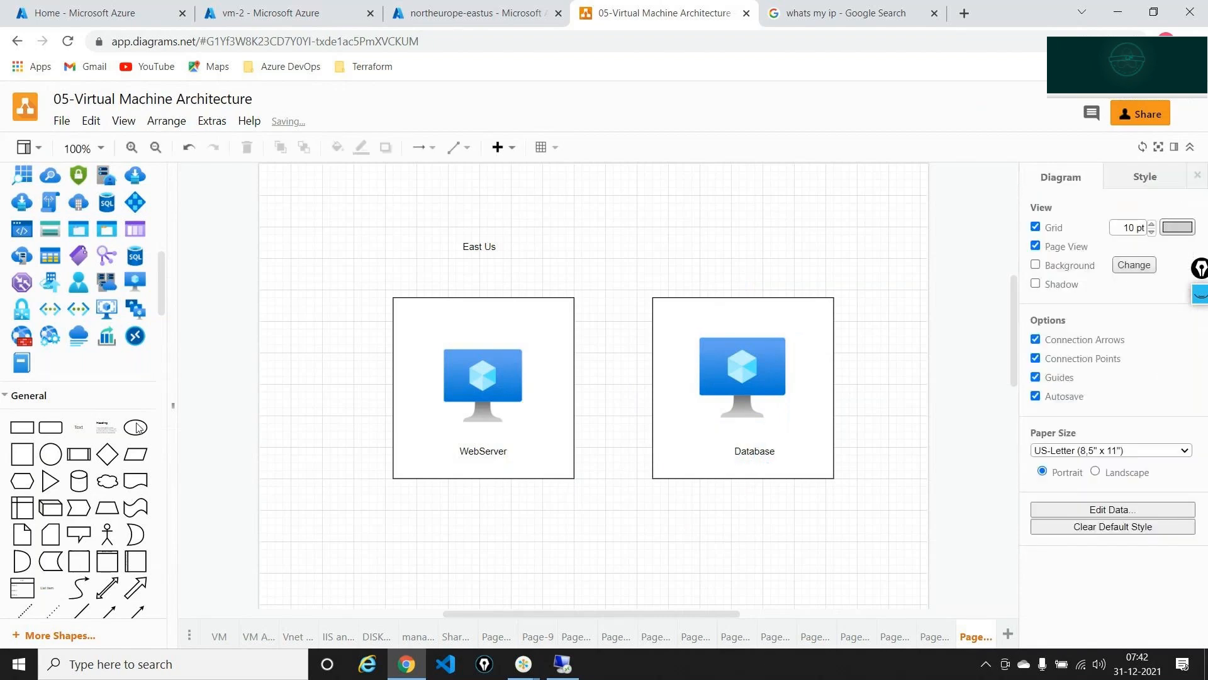
- Add a 'Communitate' text label above the Database box
drag(79, 427, 722, 255)
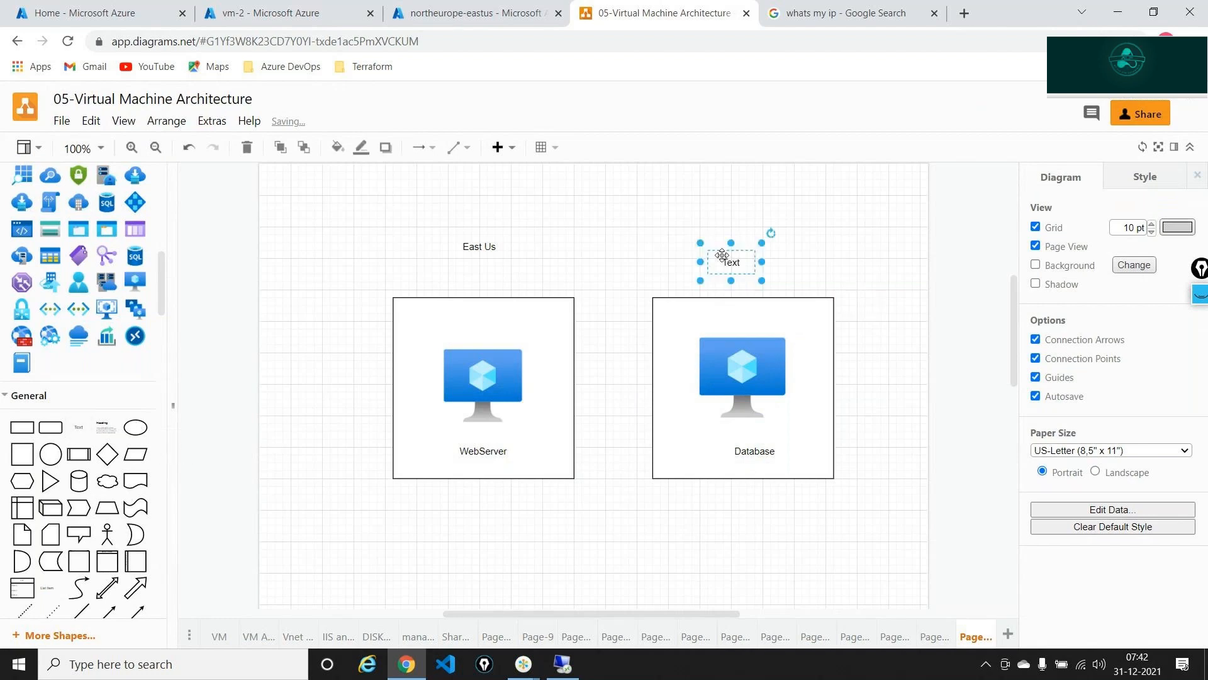
double_click(722, 255)
text(Comm)
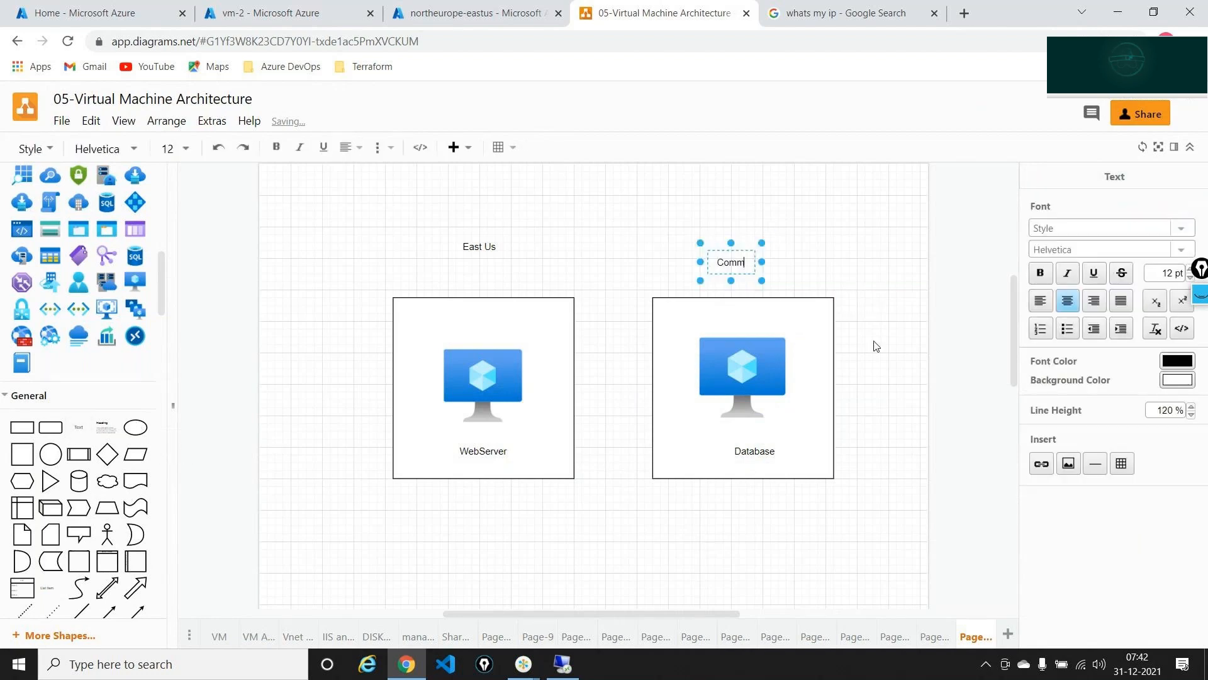
text(unitate)
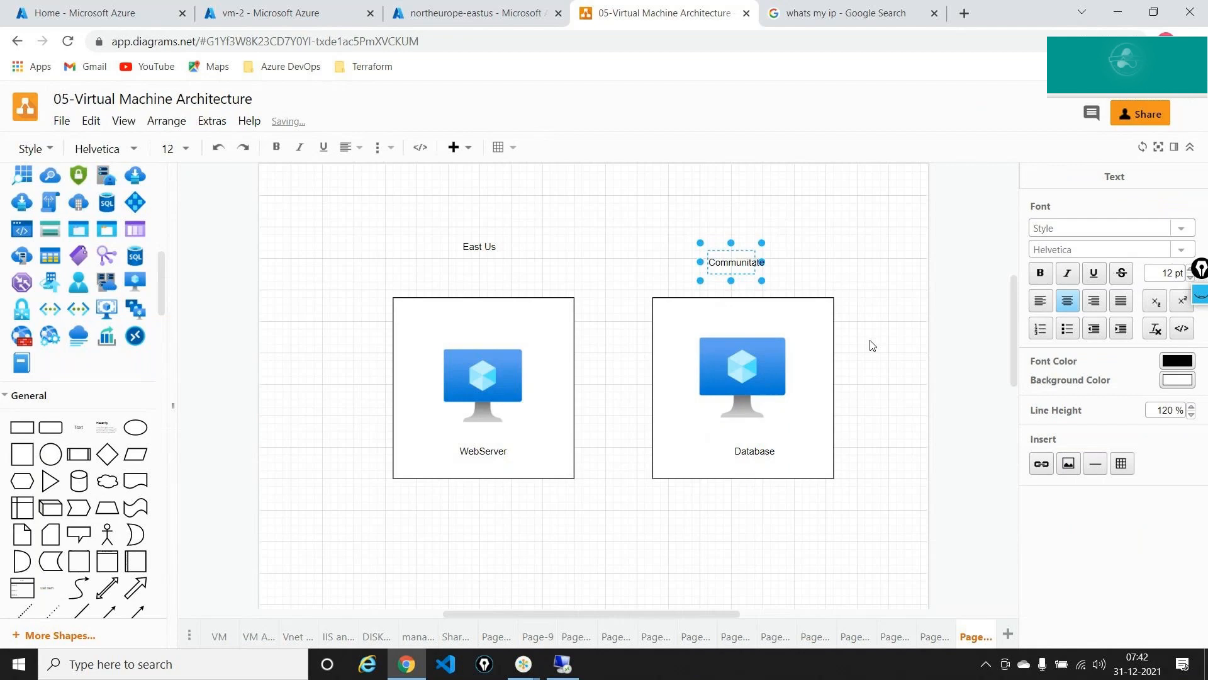
click(872, 345)
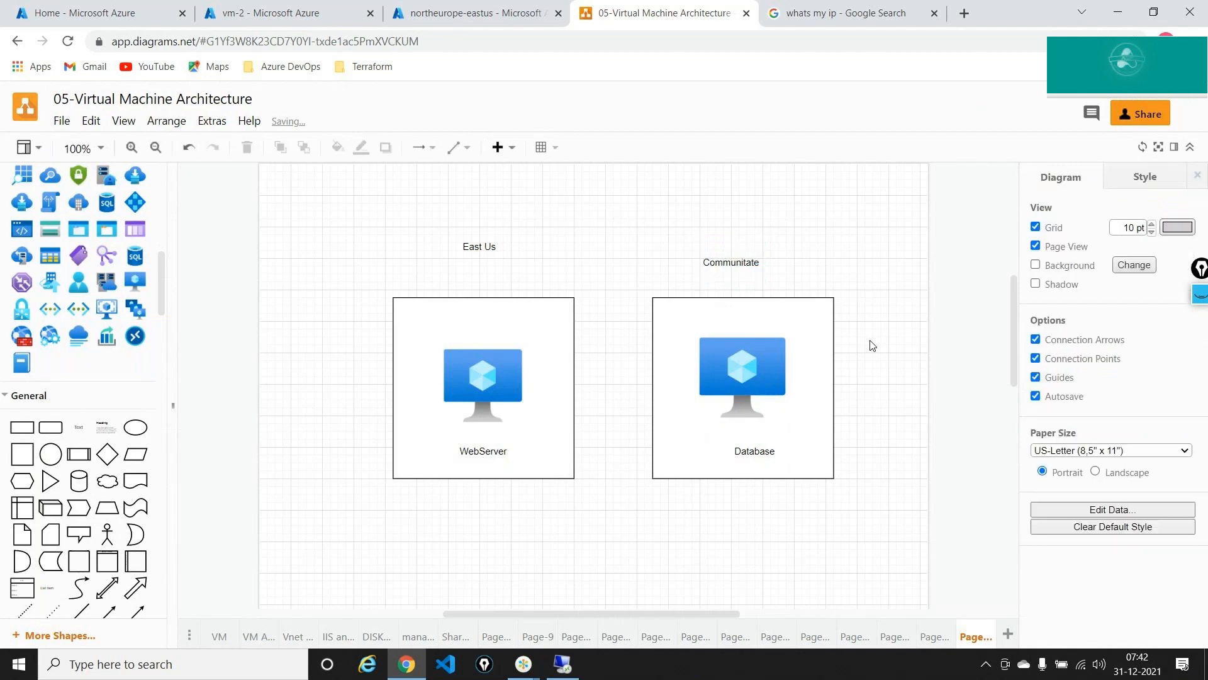
- Pen-draw an arrow from WebServer to the Database box and erase the return arrow
click(479, 364)
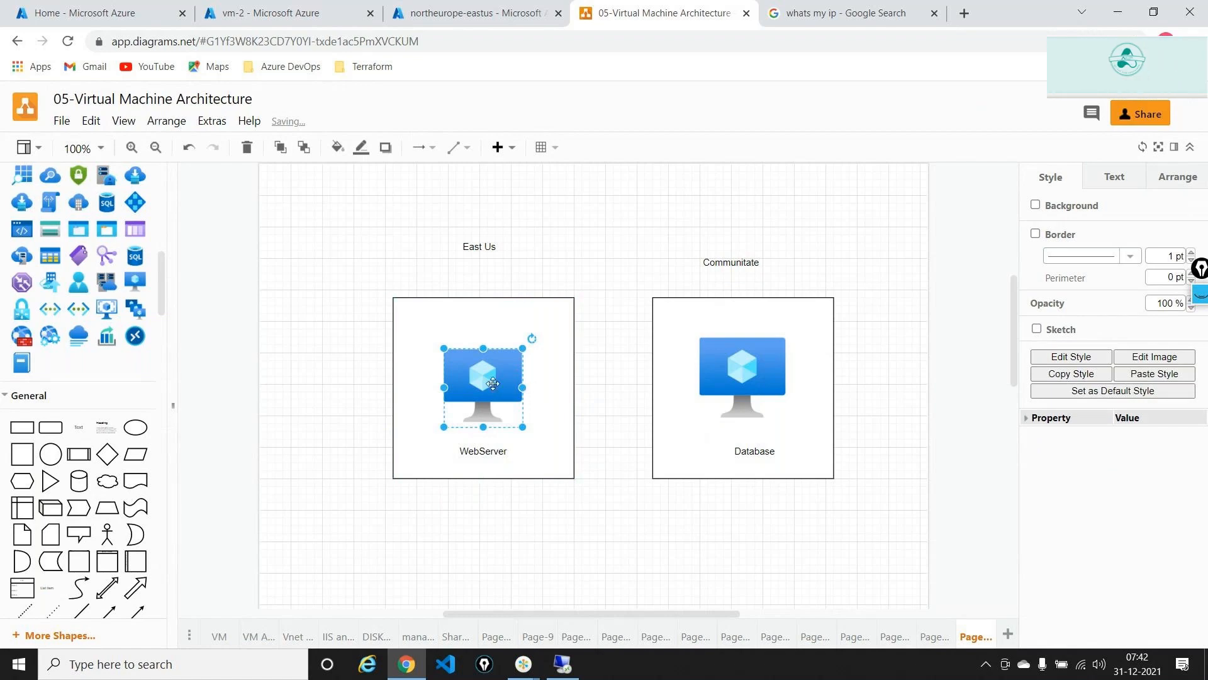
click(623, 561)
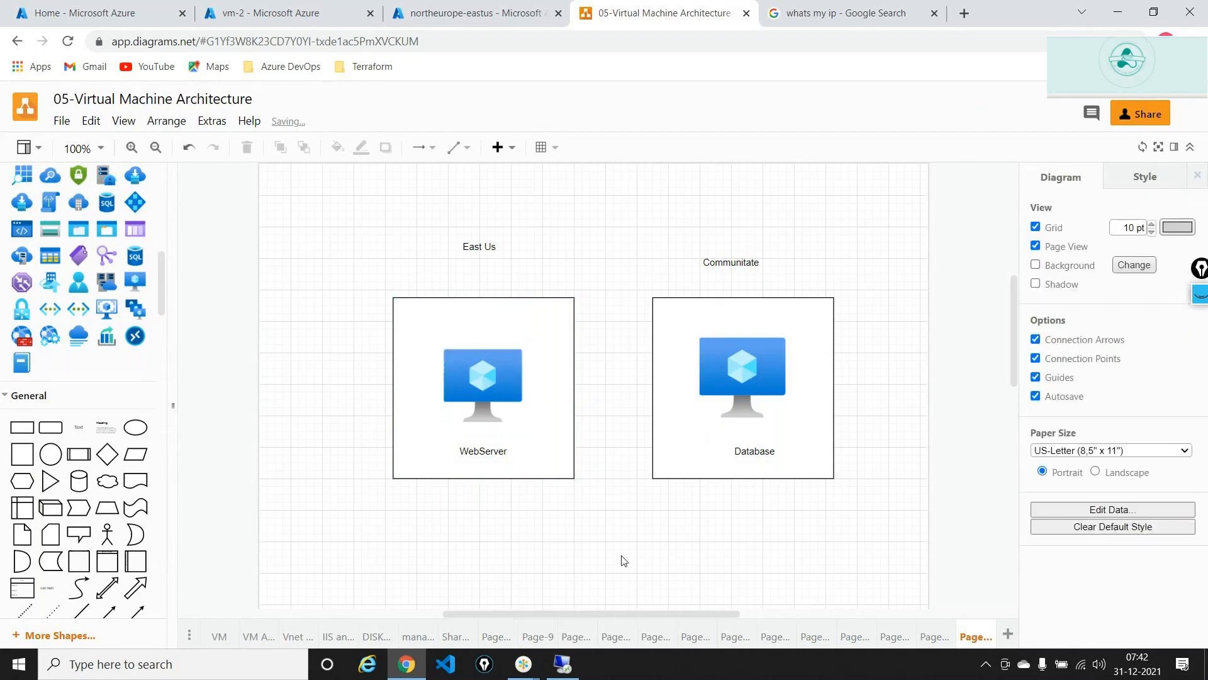
click(489, 388)
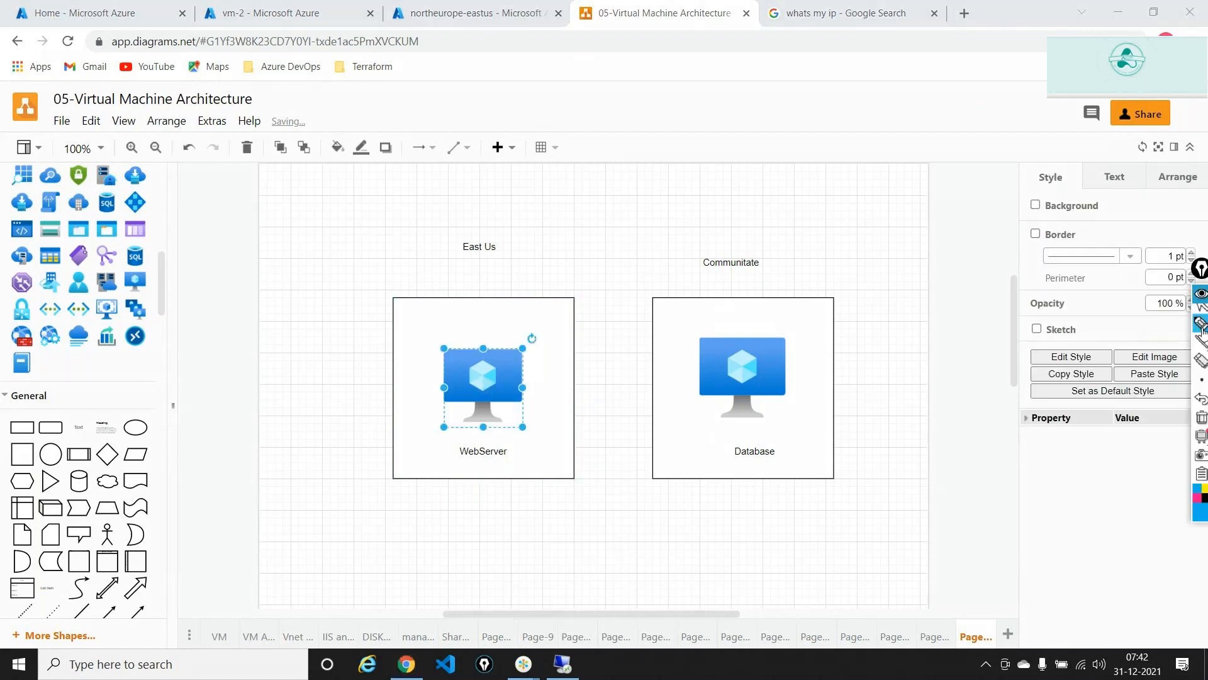
click(1202, 324)
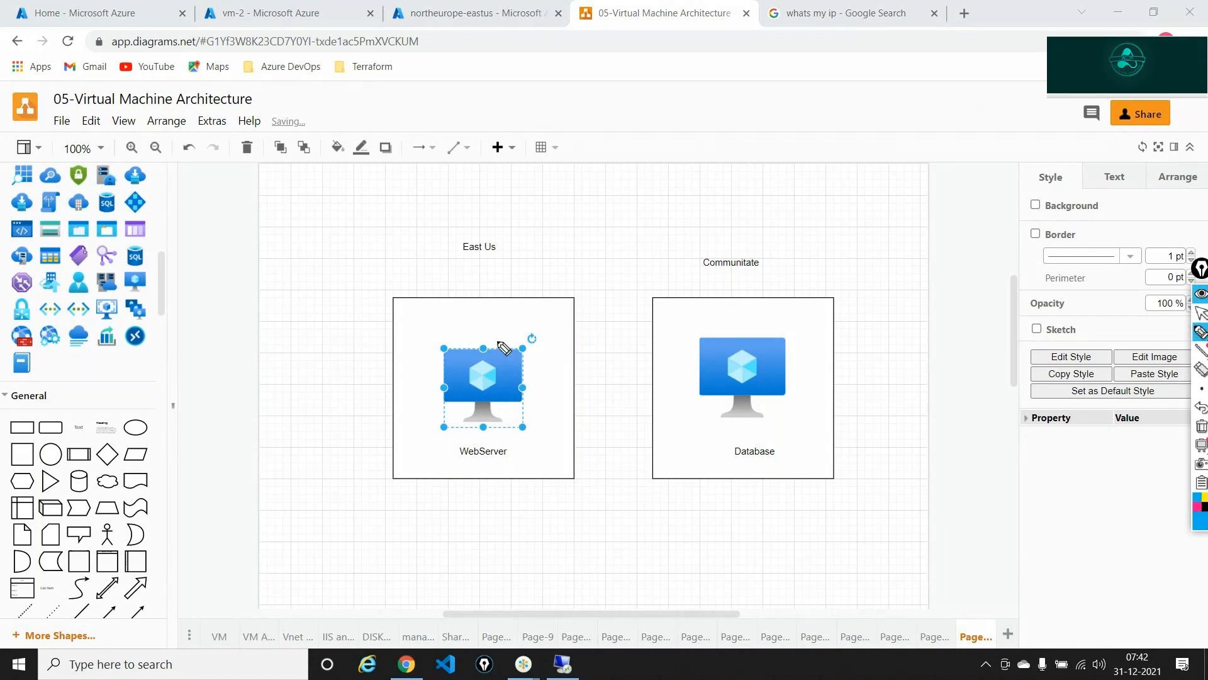
drag(502, 347, 733, 332)
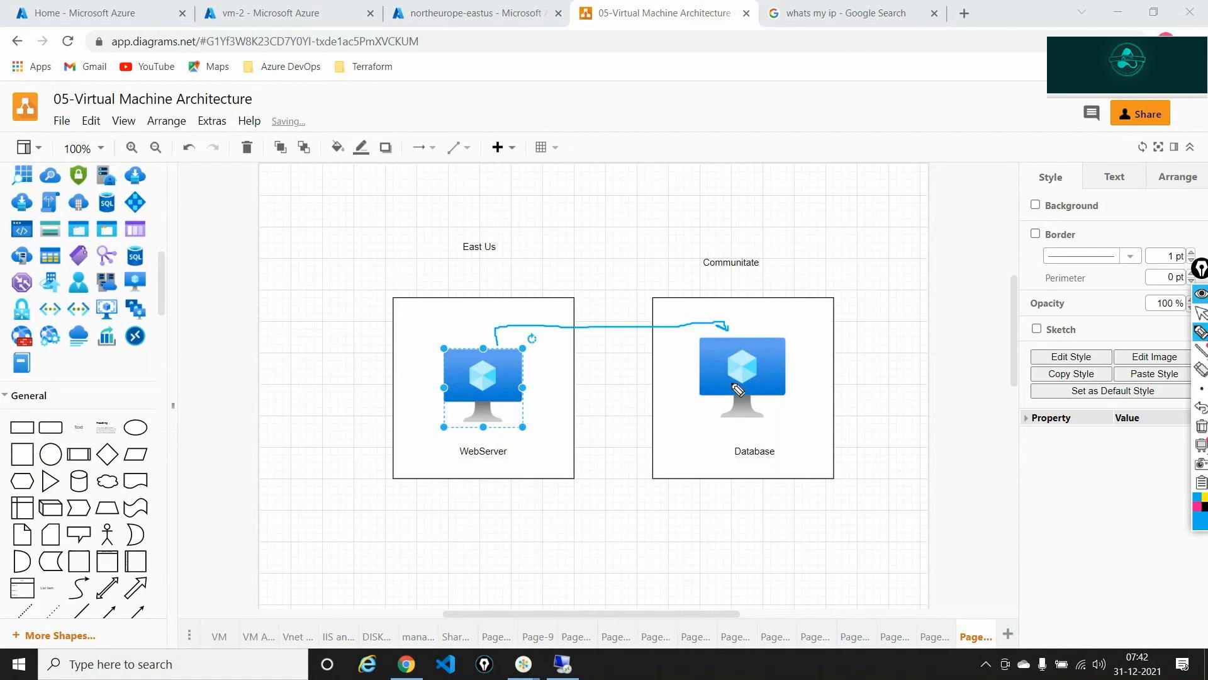
mouse_move(743, 417)
mouse_down()
mouse_move(749, 431)
mouse_move(528, 459)
mouse_move(513, 434)
mouse_up()
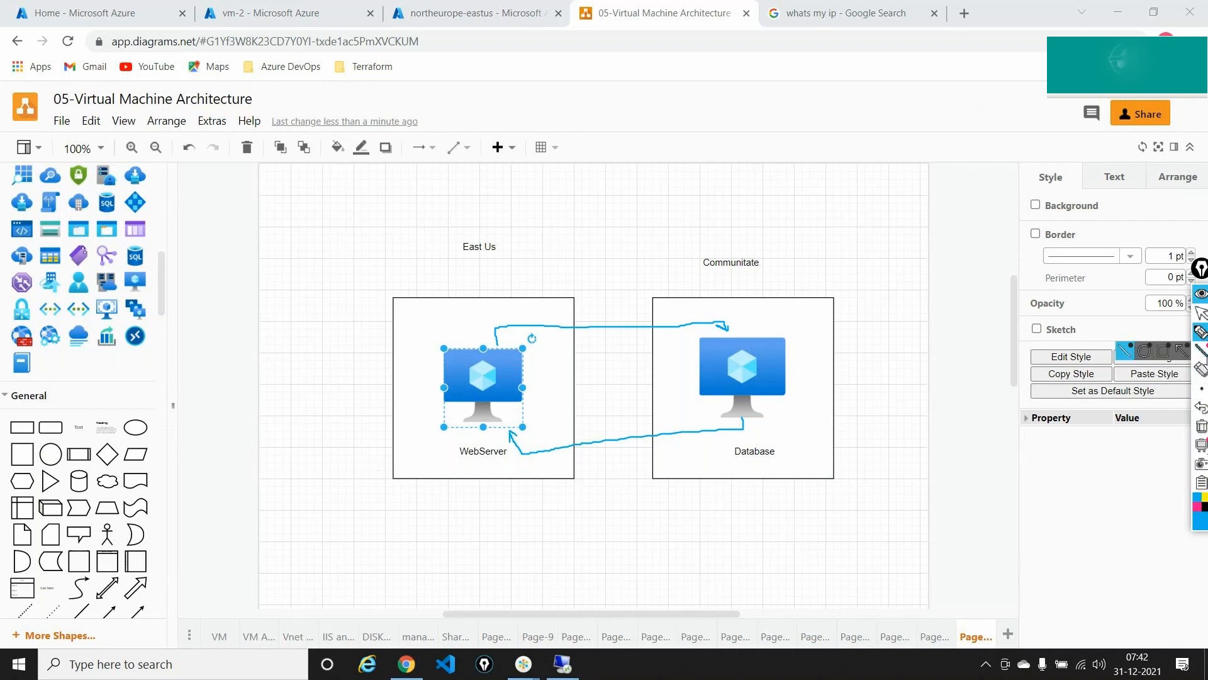
click(1200, 370)
click(707, 423)
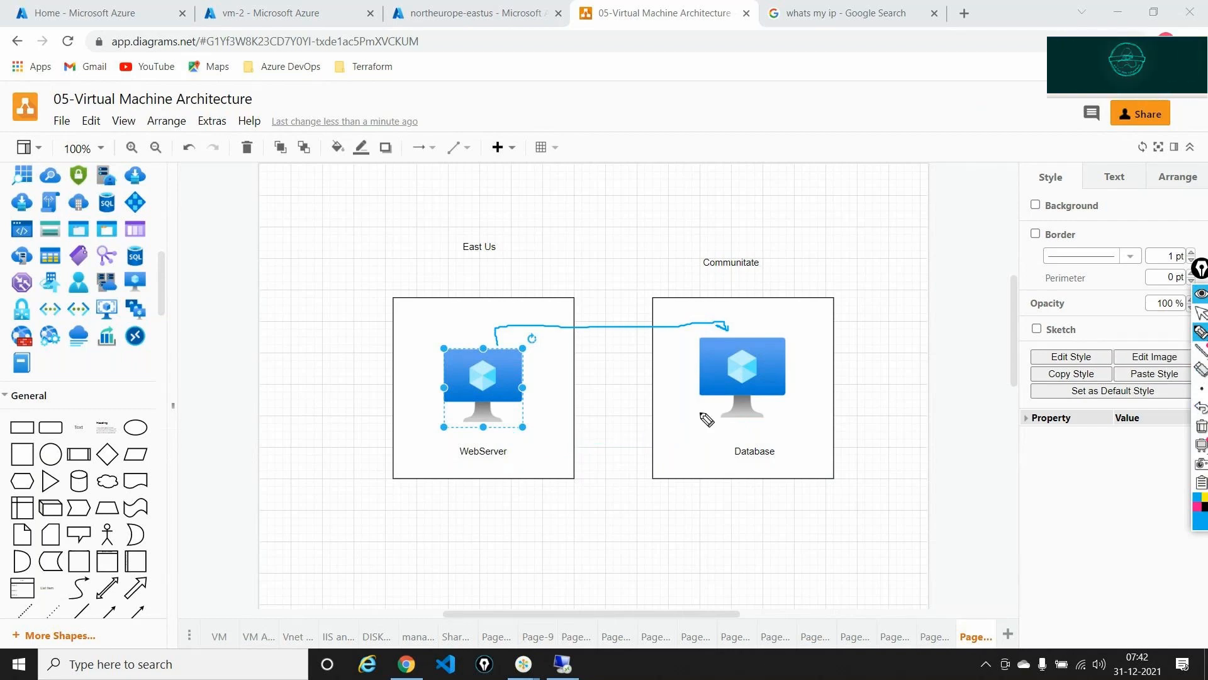
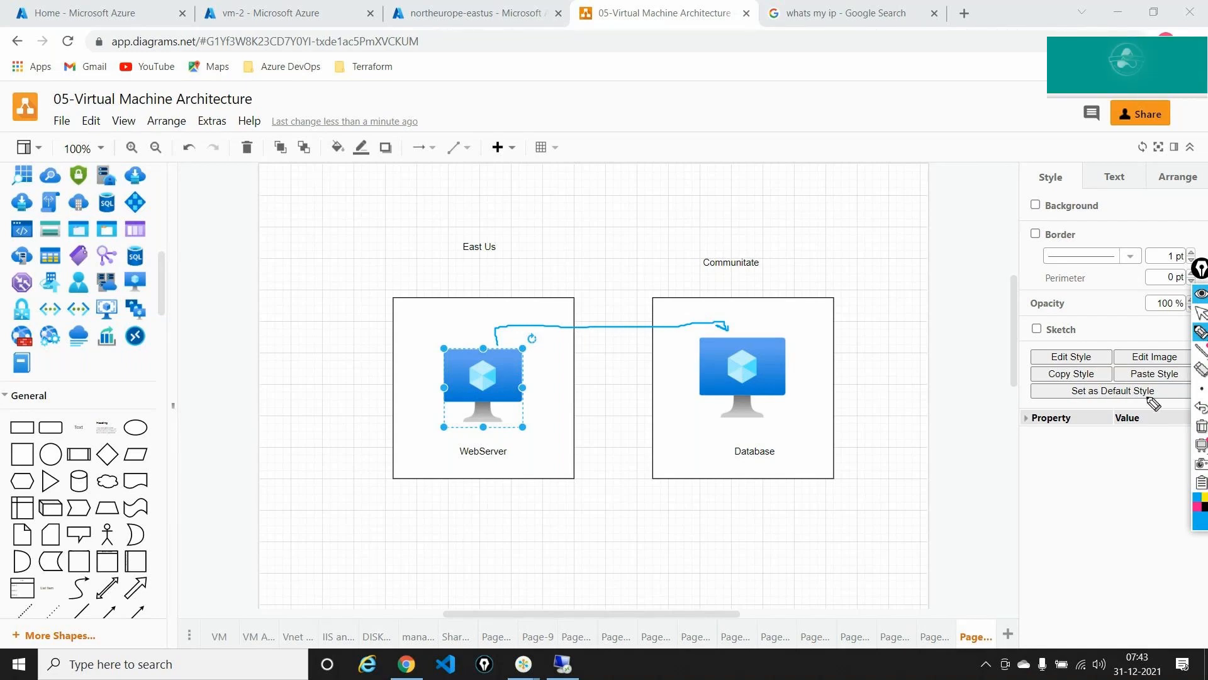
- Clear the hand-drawn WebServer-to-Database arrow and bring up the Windows Run dialog
click(1202, 427)
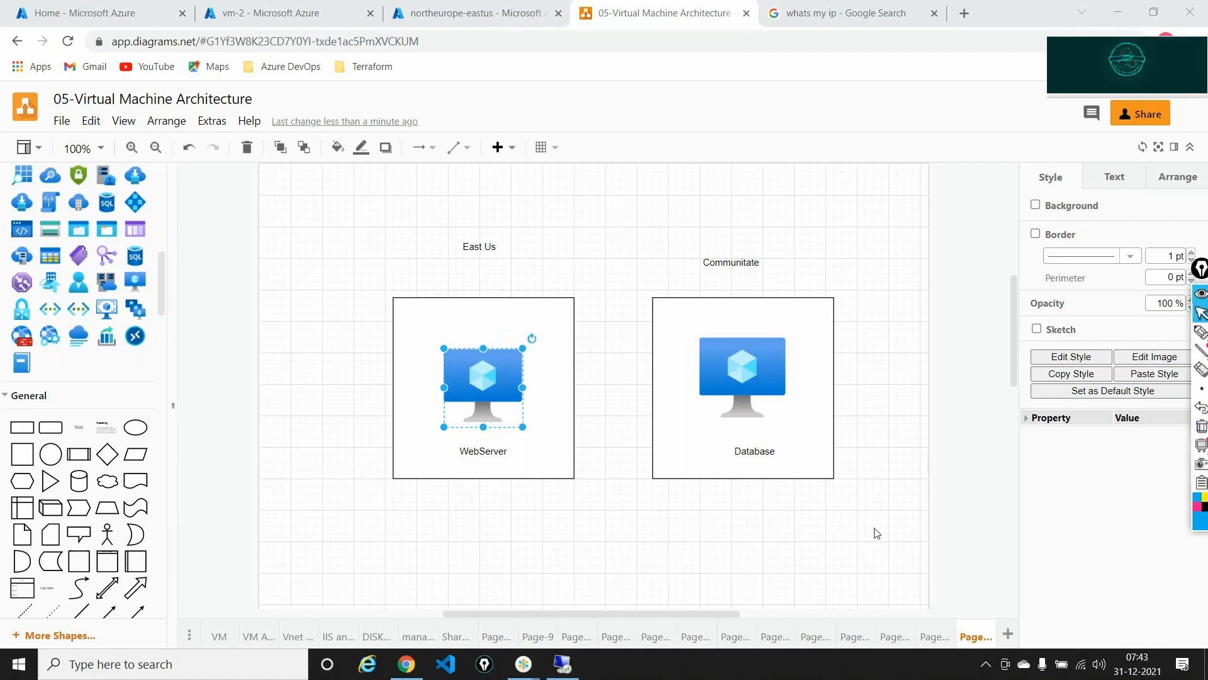
mouse_move(523, 664)
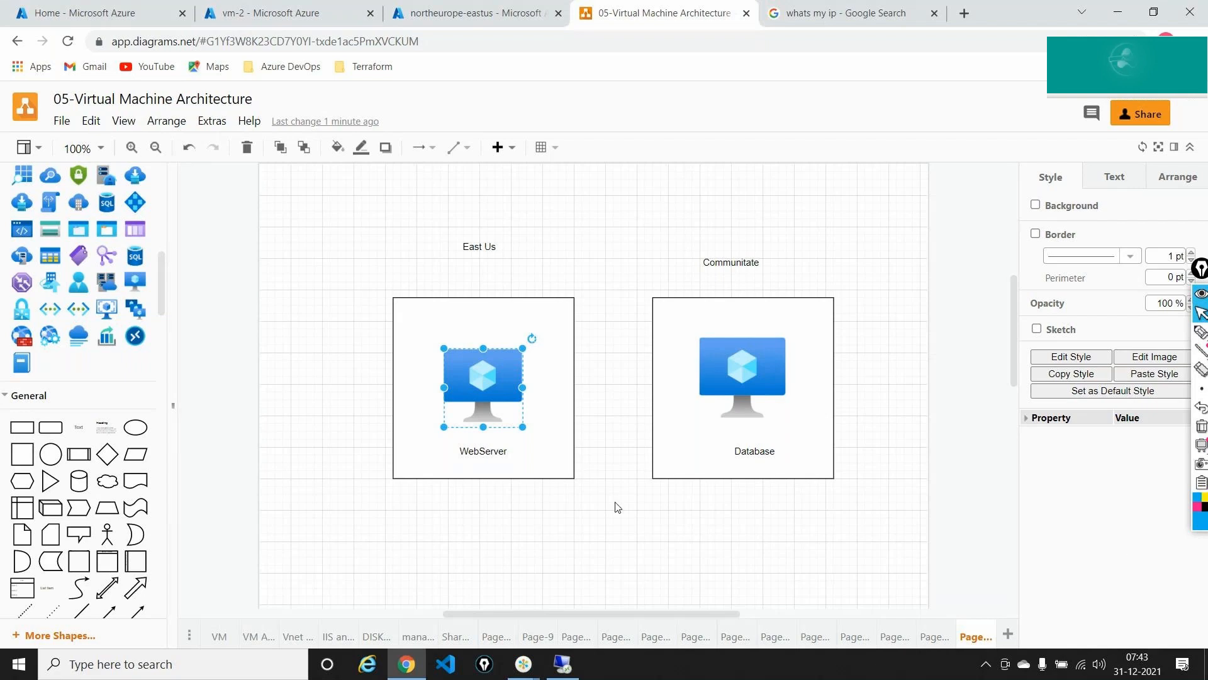
key(super+r)
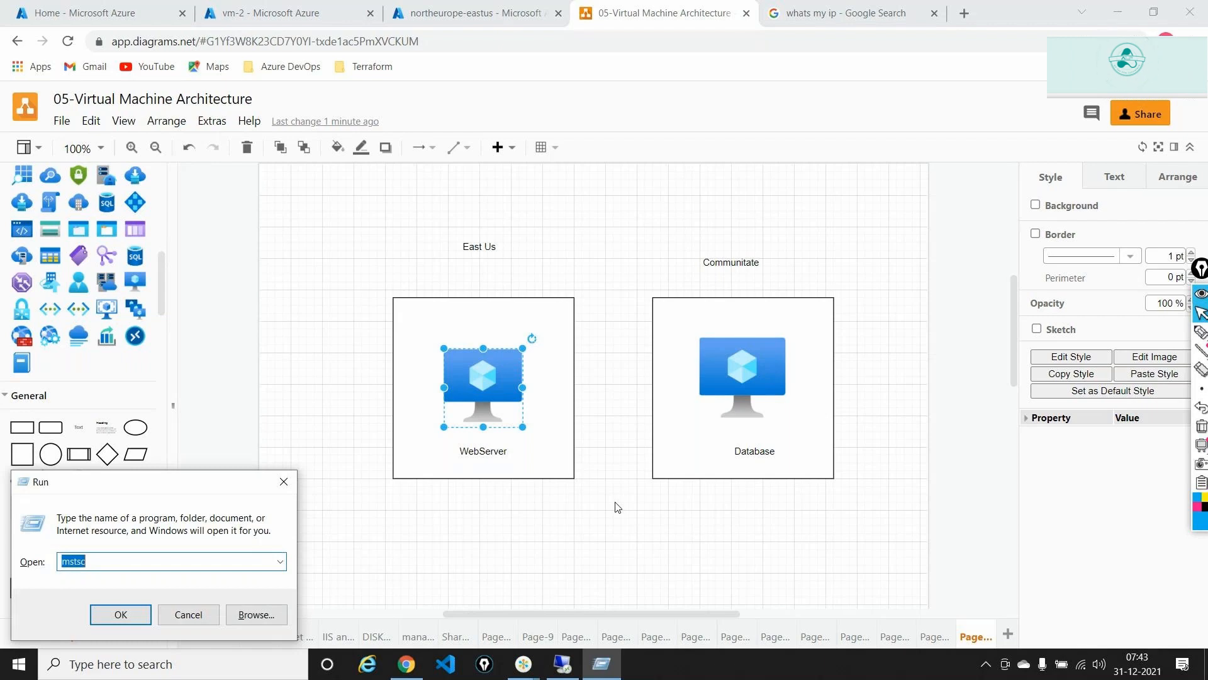
- Launch a blank Notepad from Run with 'notepad' and zoom it to 200%
text(notepad)
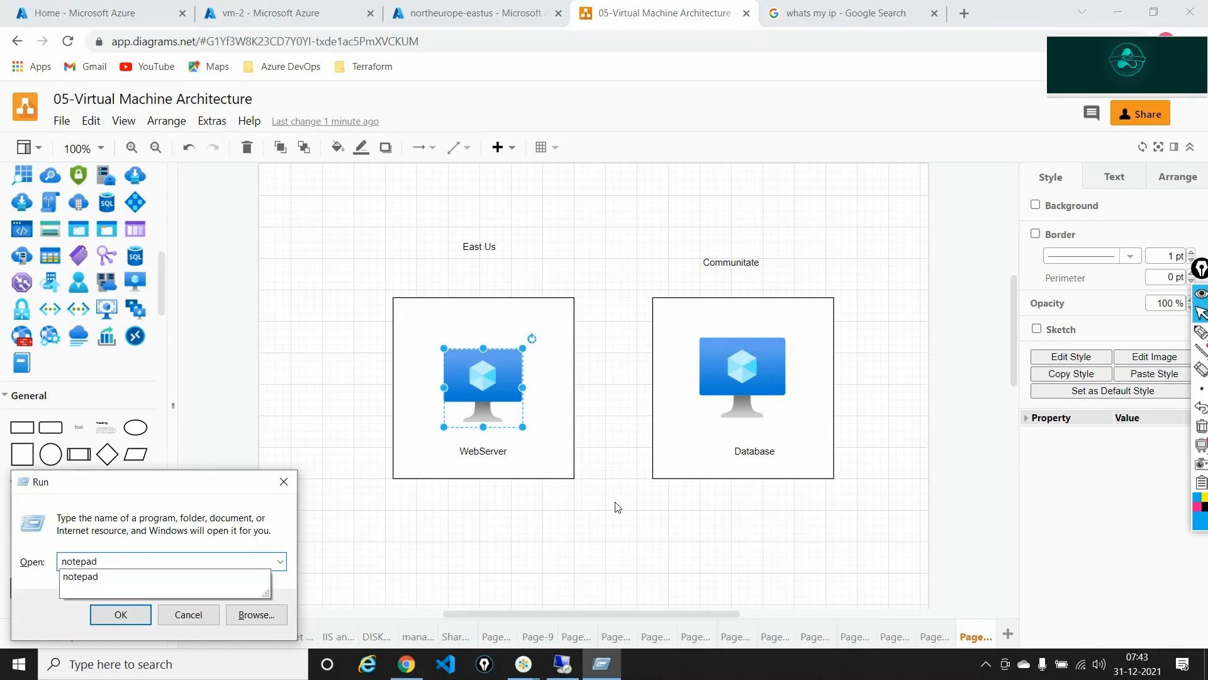
key(Return)
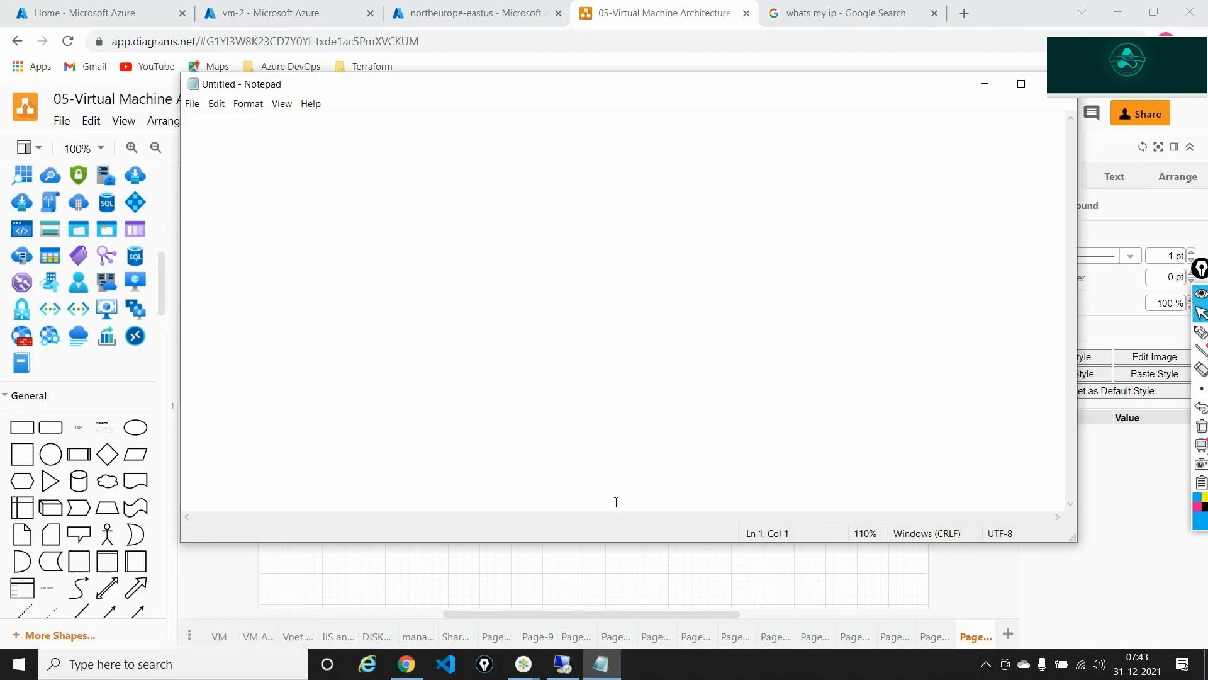
scroll(617, 501, up, 9)
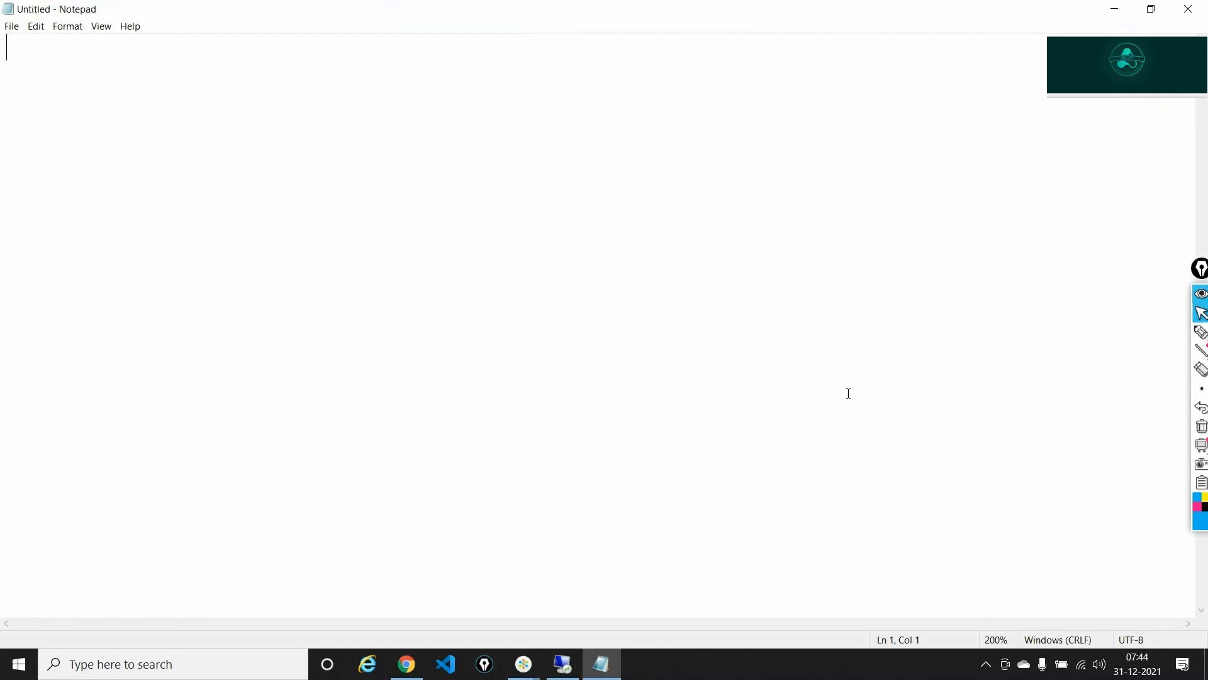
- Type the heading 'What is a Vnet?' on the first line
text(What ius)
key(BackSpace)
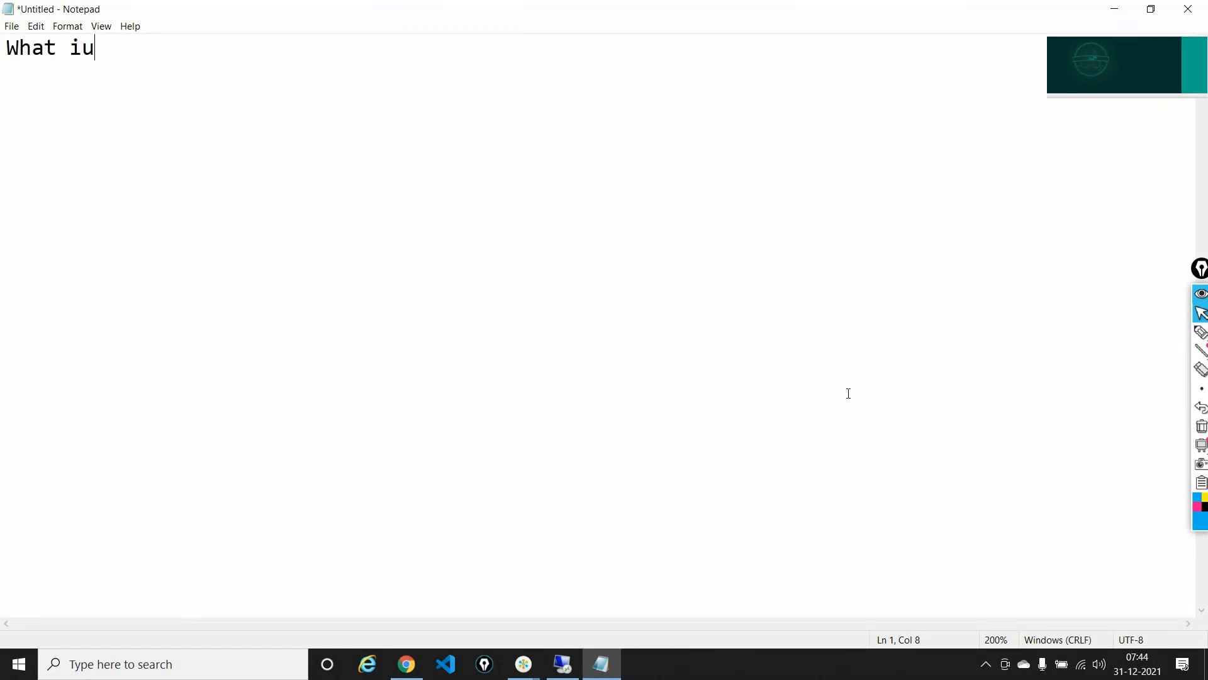
key(BackSpace)
text(s a)
key(BackSpace)
key(BackSpace)
text(a V)
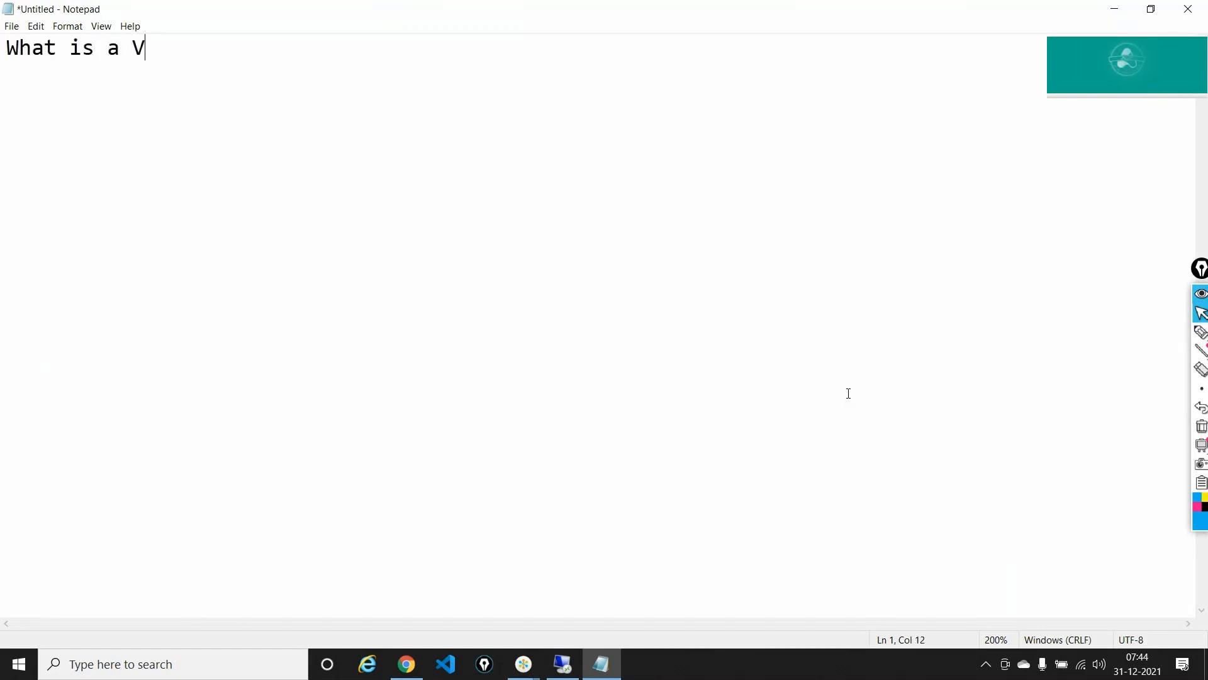
text(net?)
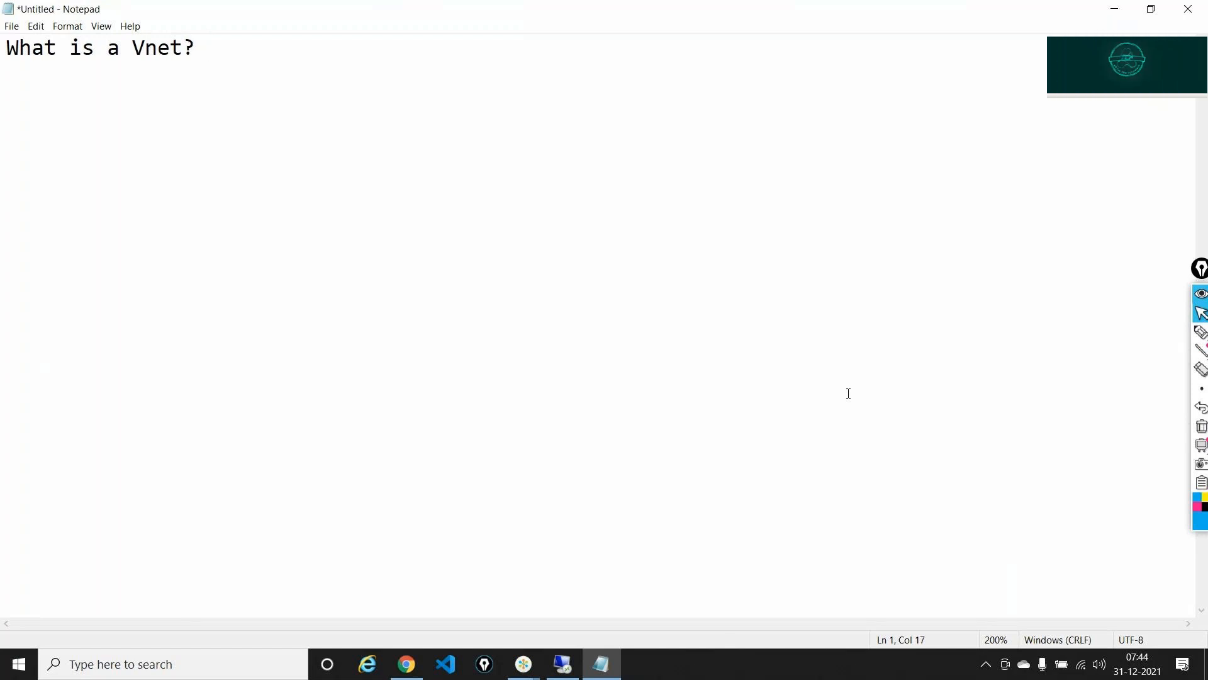
key(Return)
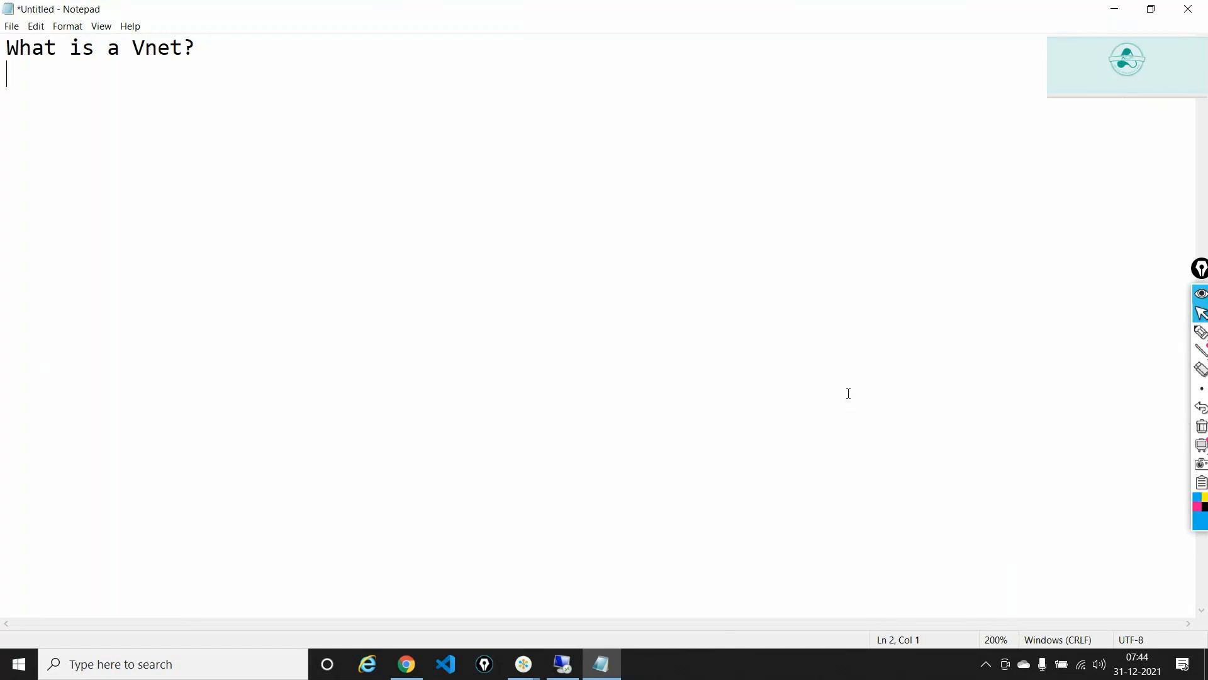
- Add the line 'My vnet has 10.0.0.0/16 -- Subnet 192.168.0.0/24 -- No'
text(My vnet has)
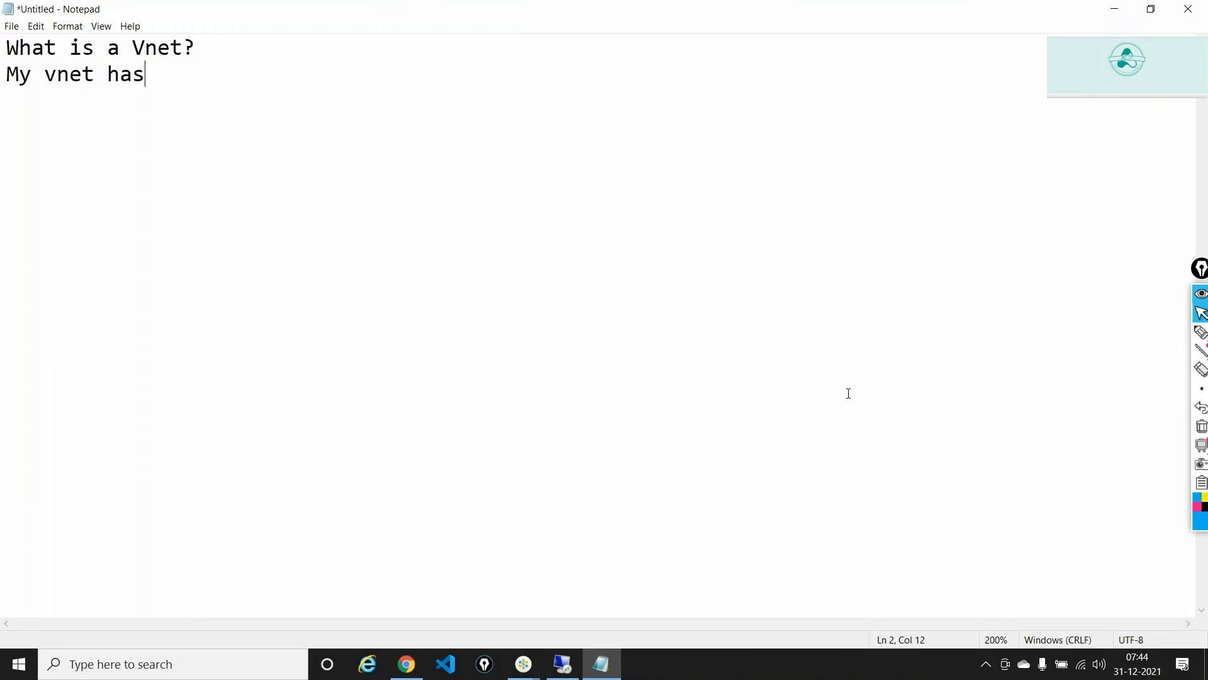
text( 10.00)
key(BackSpace)
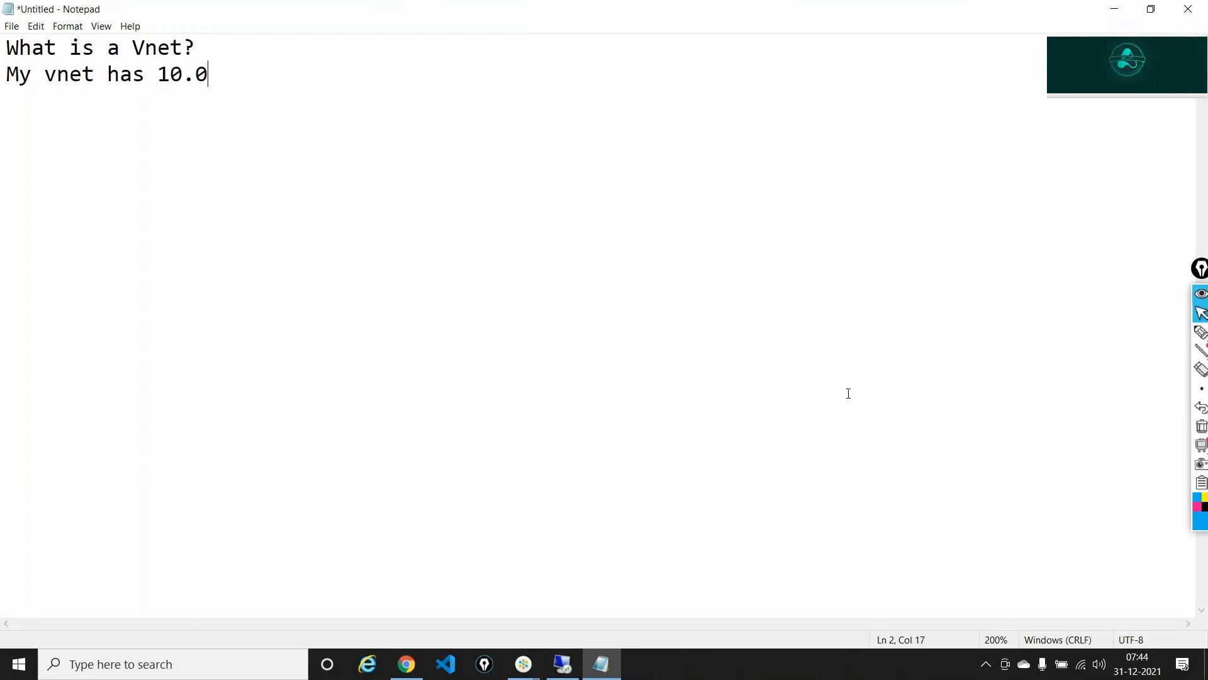
text(.0.0/16 --  Subne)
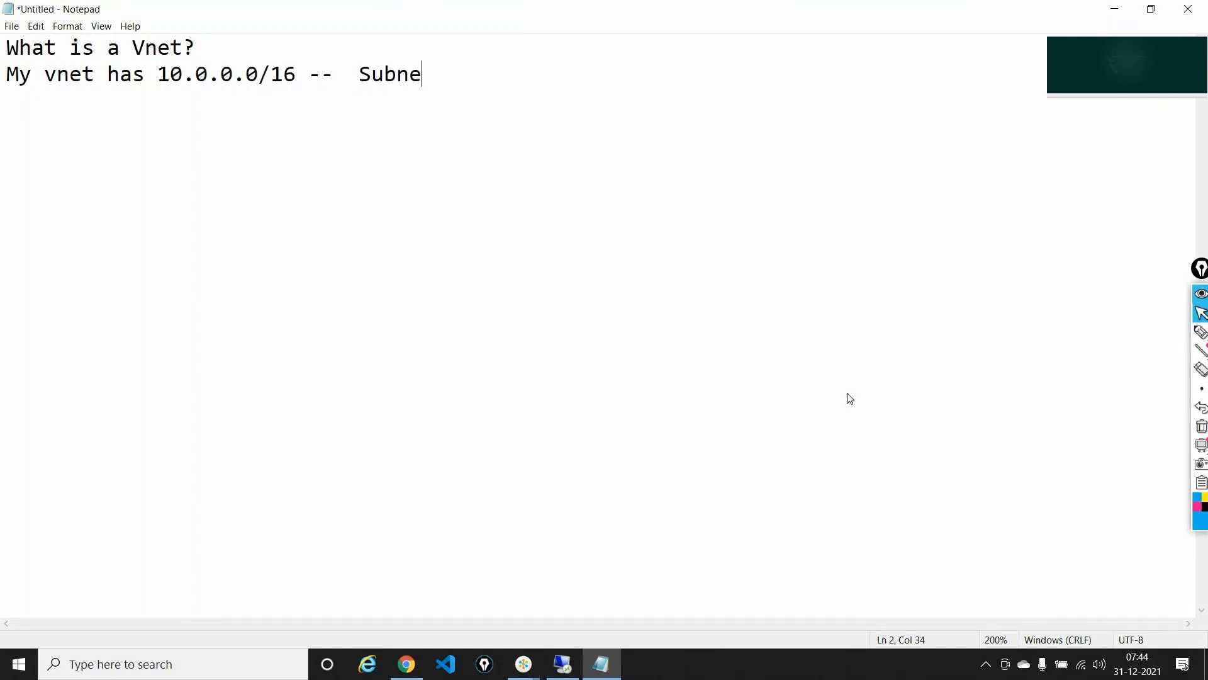
text(t 192.168/)
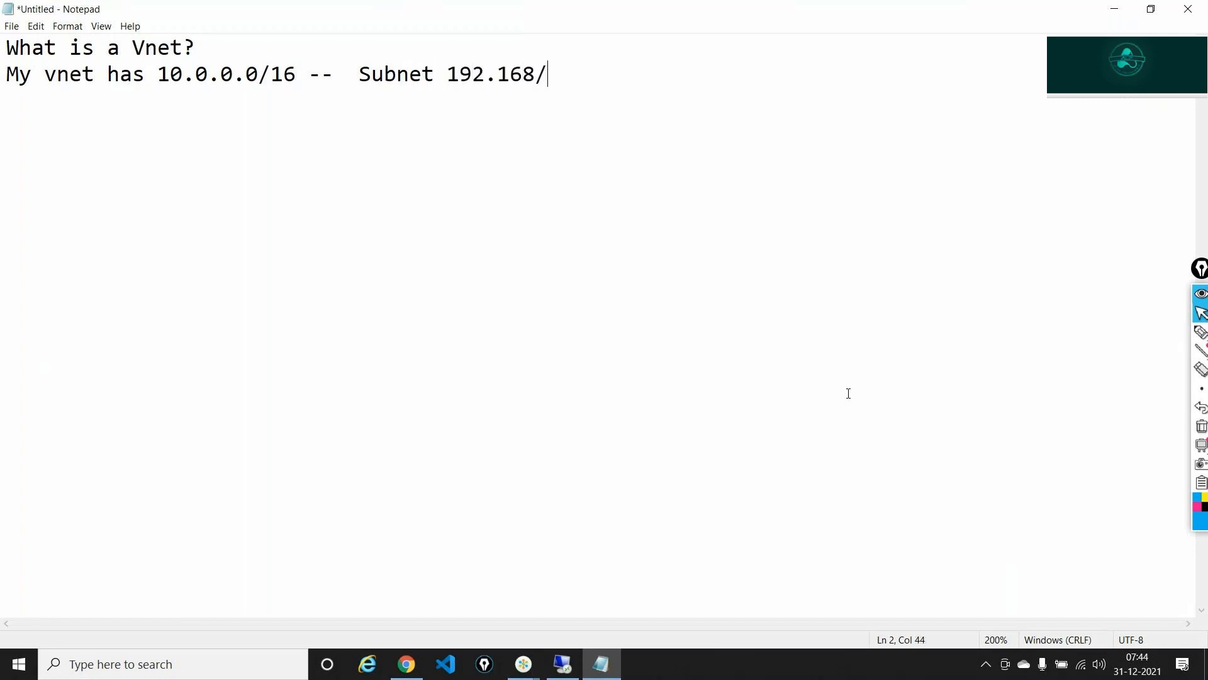
key(BackSpace)
text(.0.0)
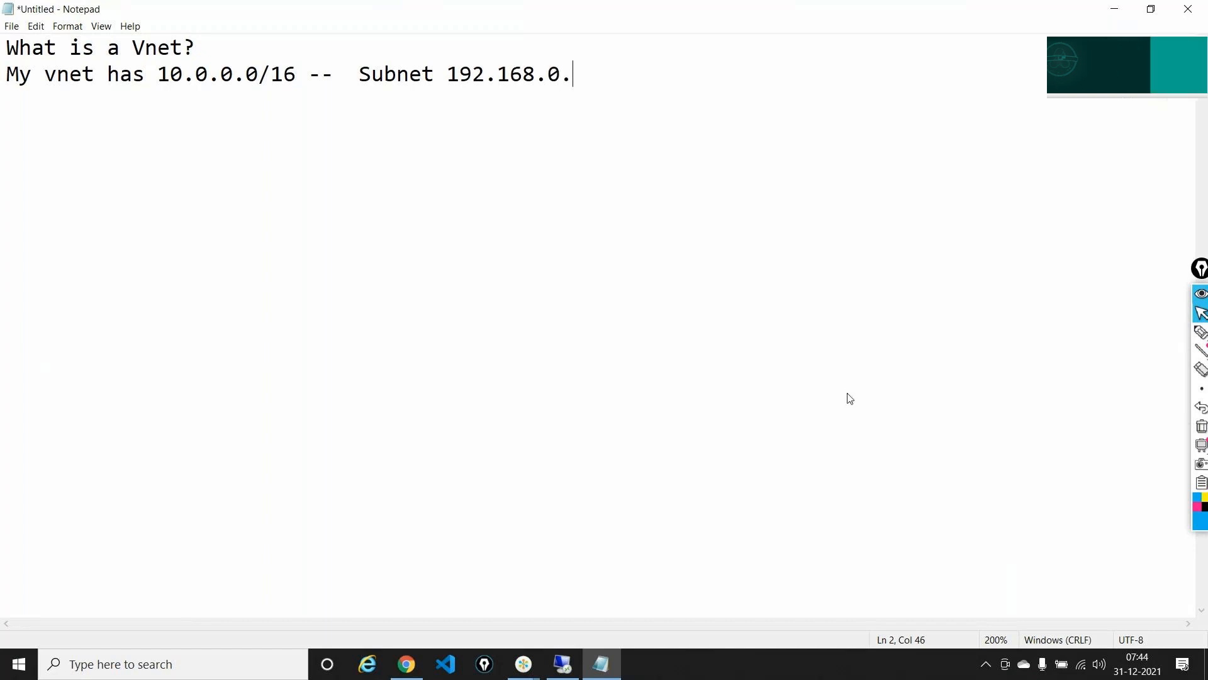
text(/24)
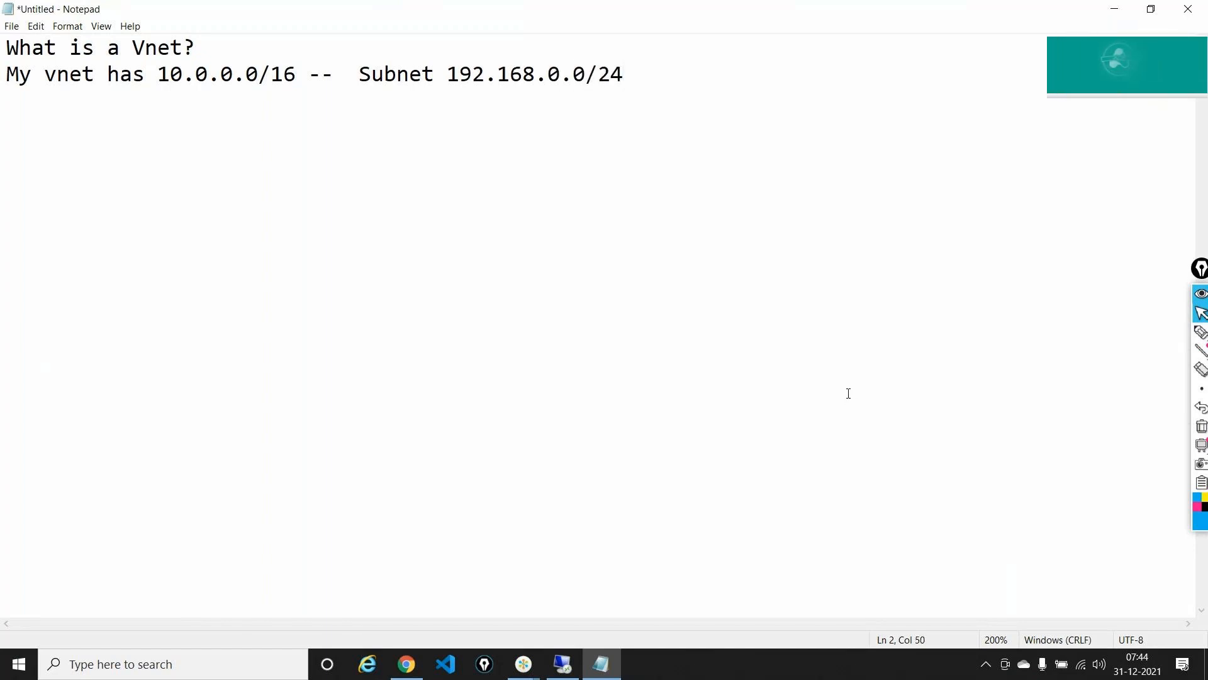
text( -- No)
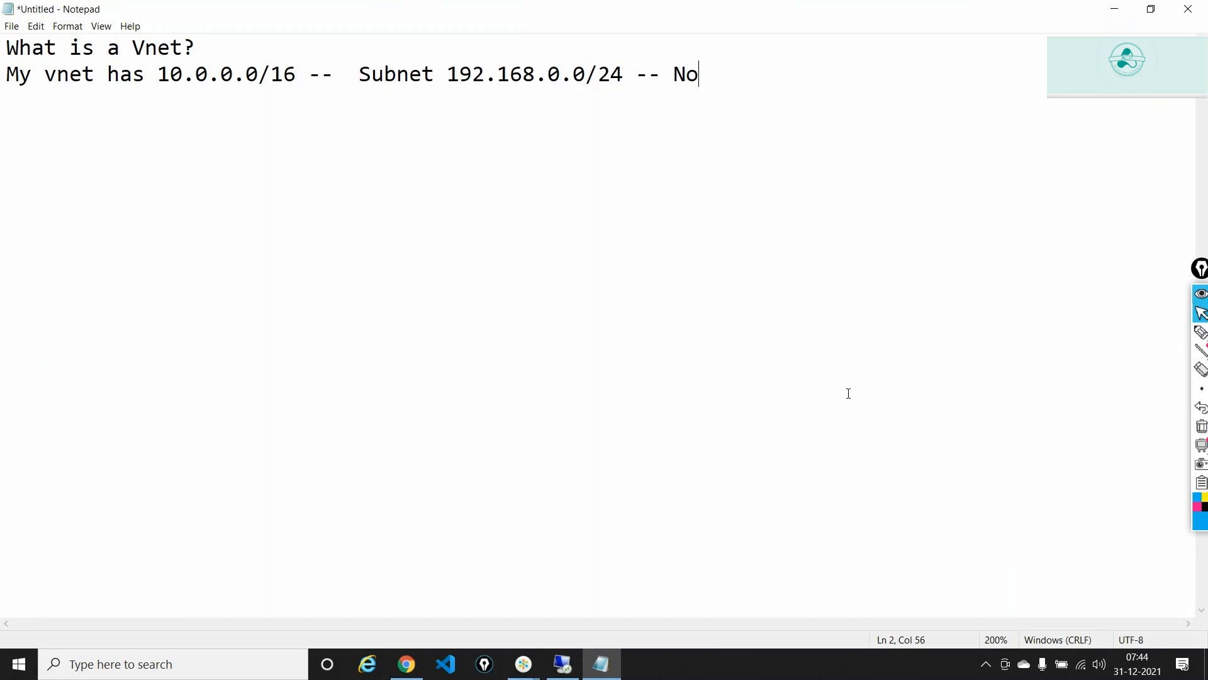
key(Return)
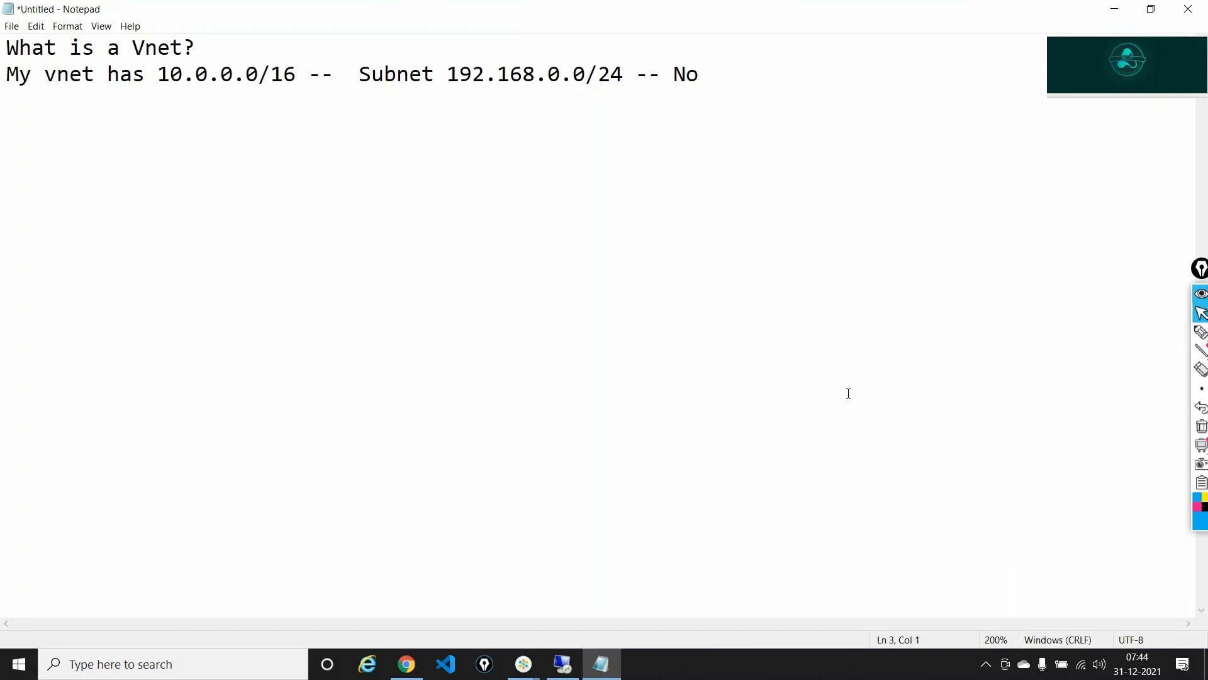
- Write 'Subnet 10.0.0.0/24 -- 256 Virtual Machines -- 251 -- 5 subnets' and highlight 251
text(Subnet 10.)
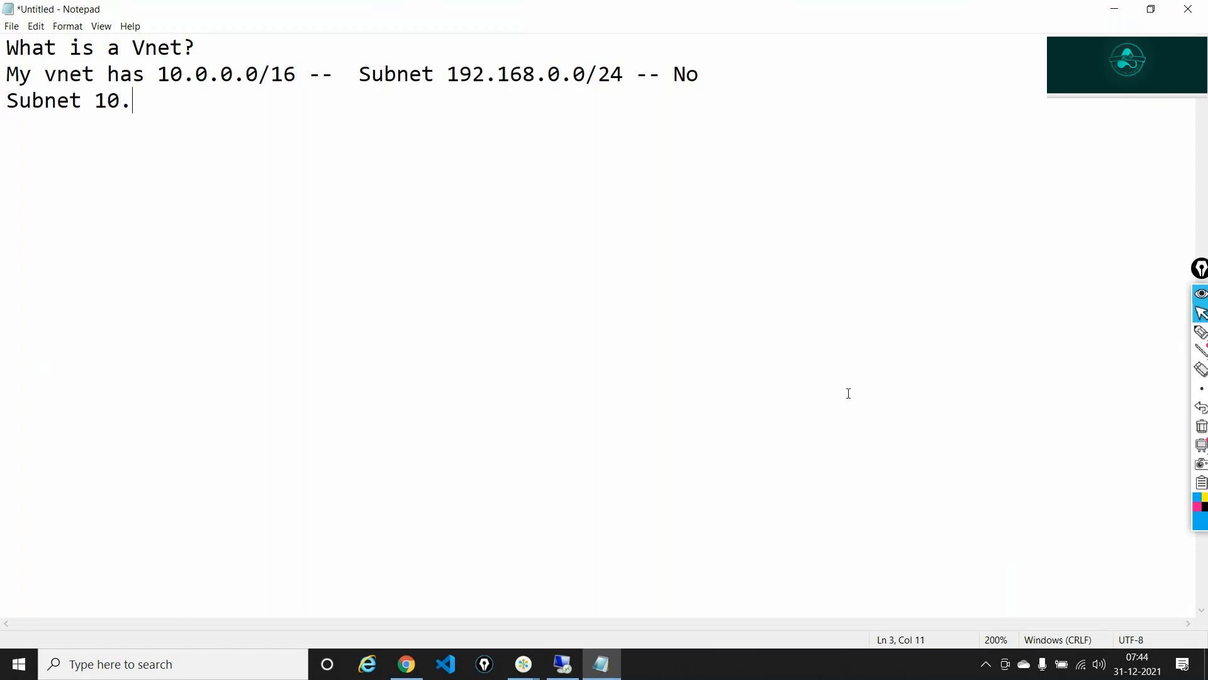
text(0.0.0/)
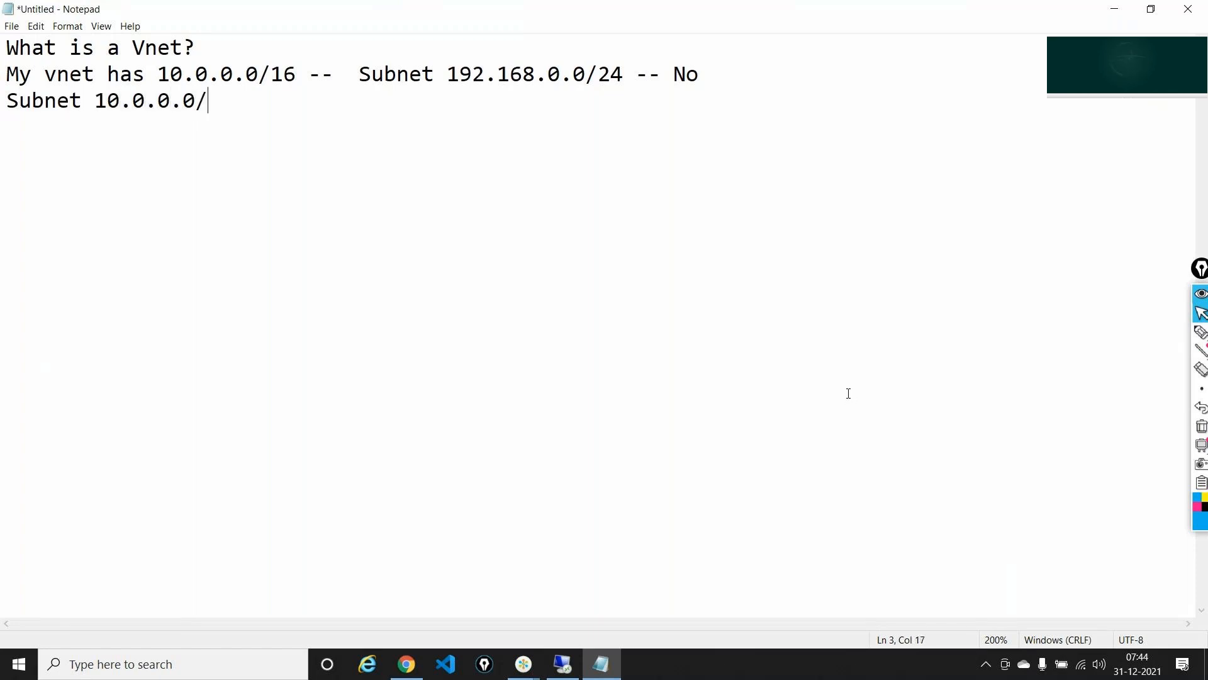
text(24  --  )
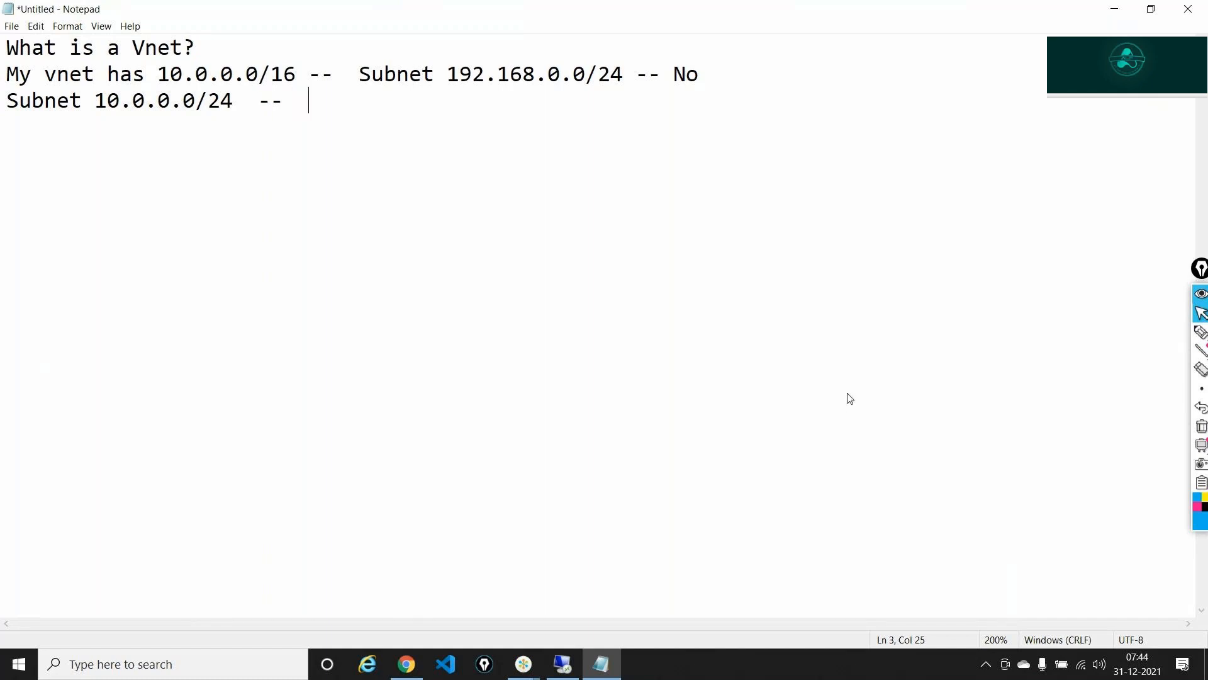
text(256 V)
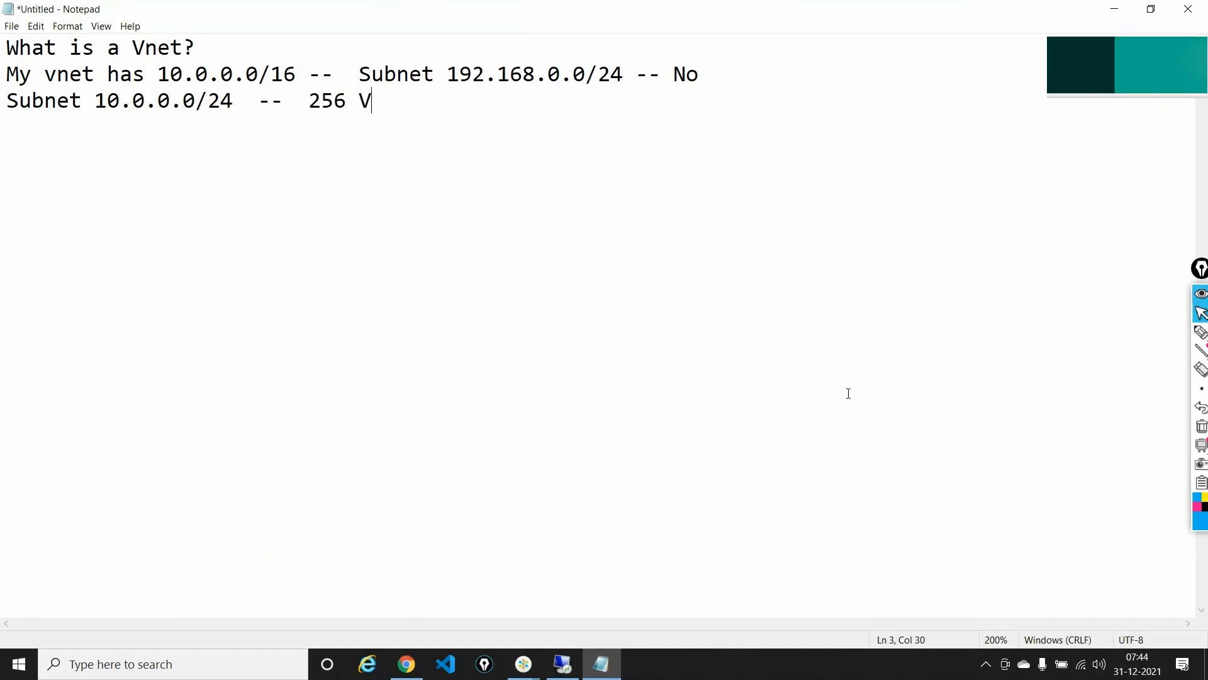
text(irtual Machibes)
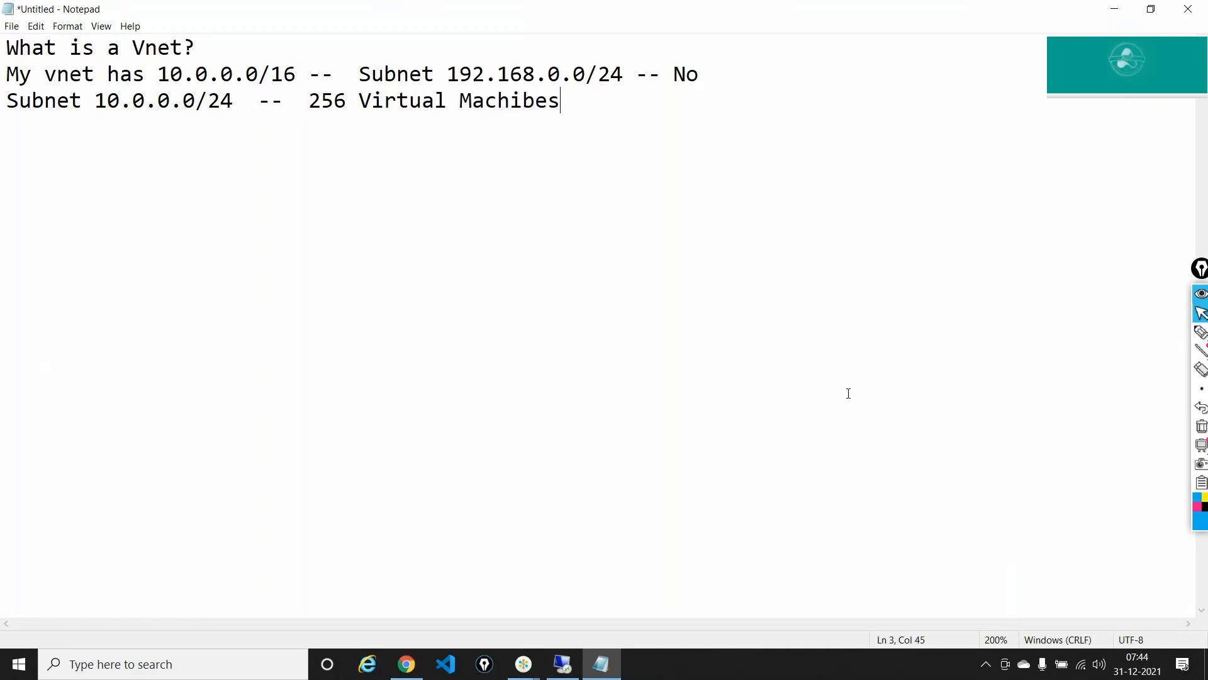
key(BackSpace)
key(BackSpace)
key(BackSpace)
text(nes)
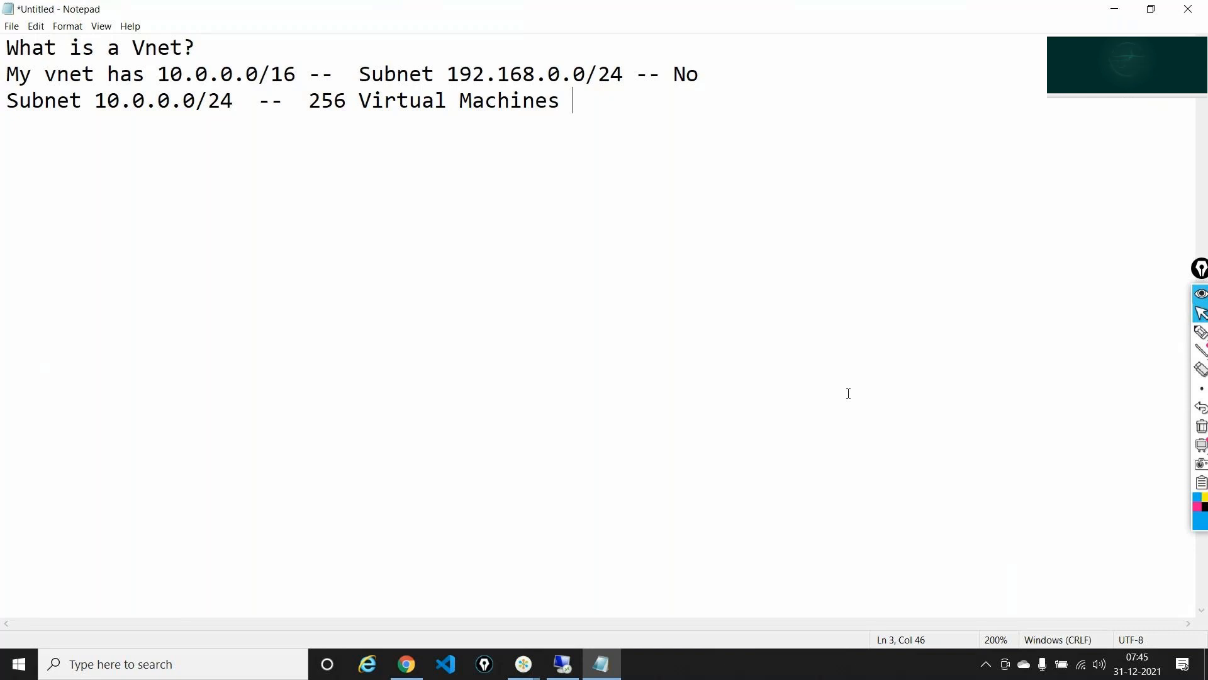
text(-- 25)
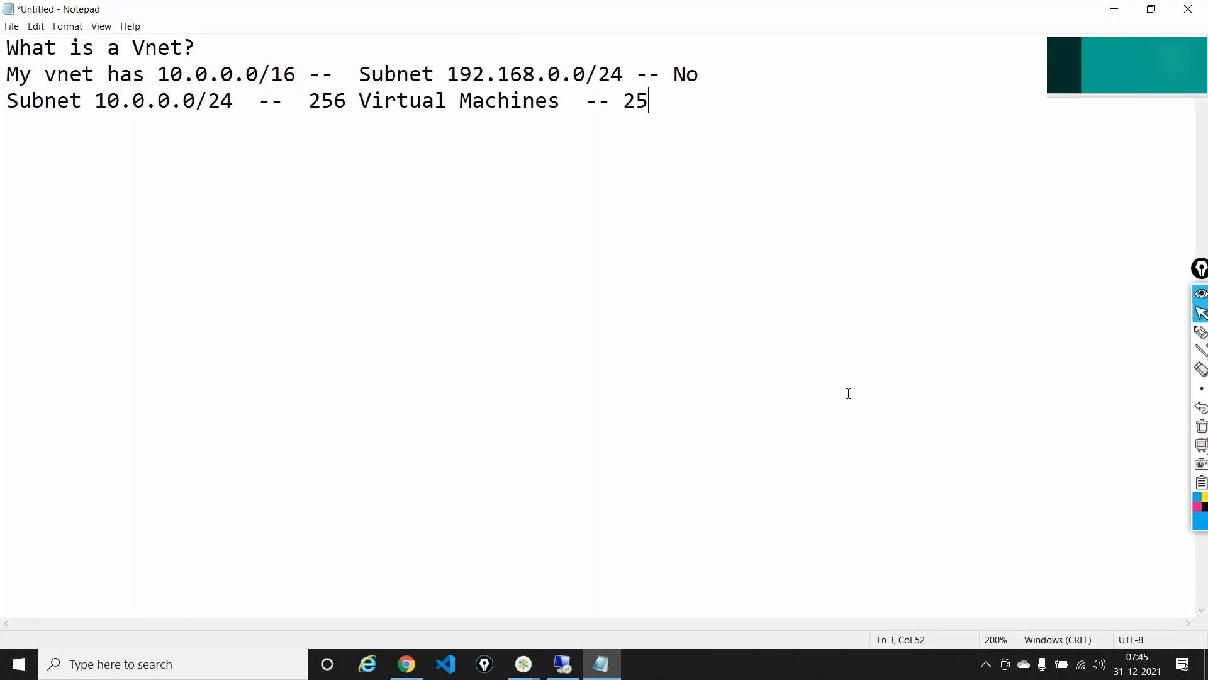
text(1 -- )
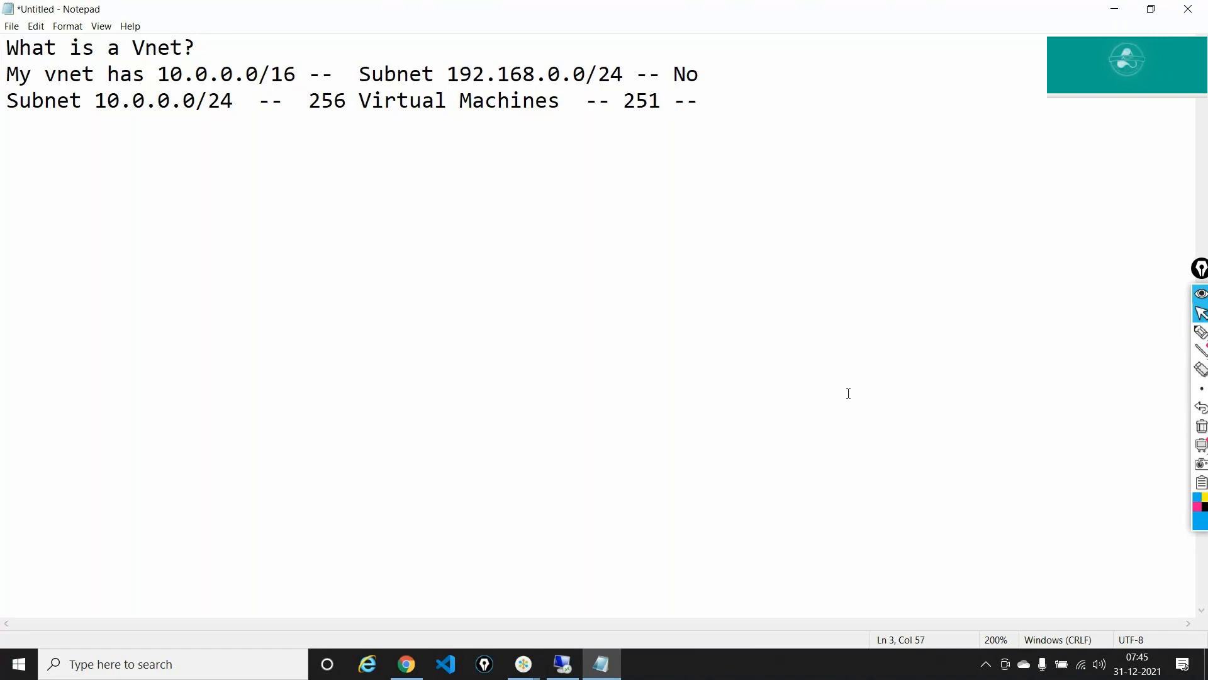
text(5)
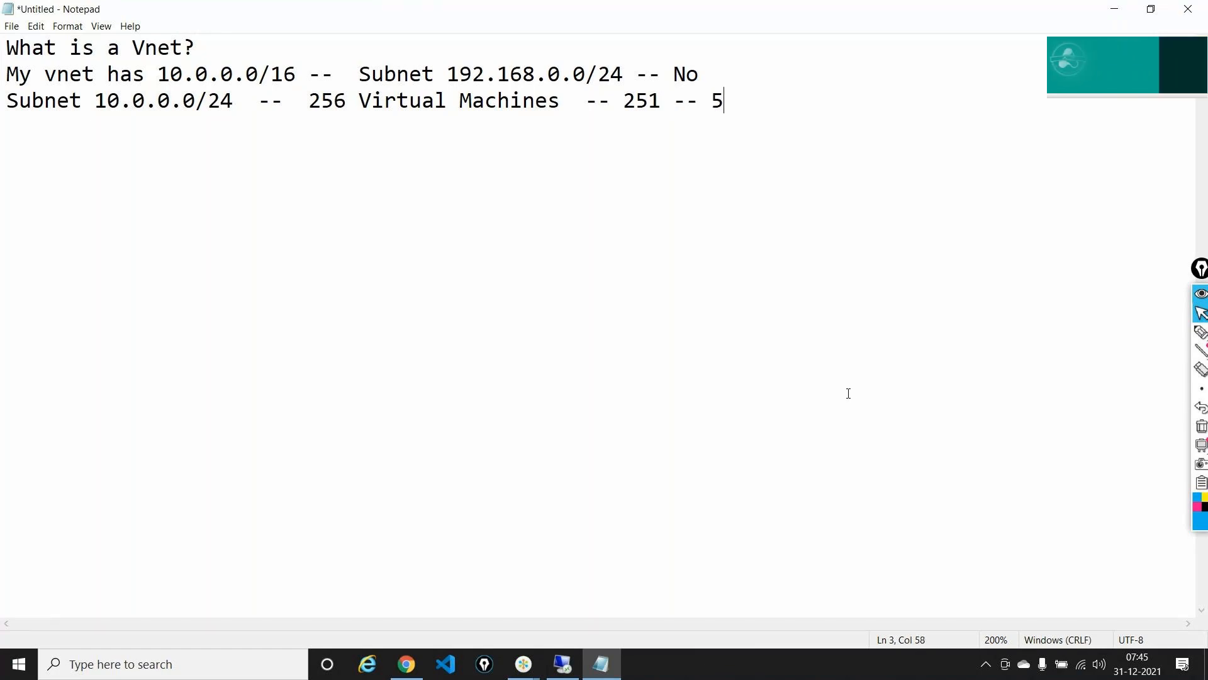
text( subnets)
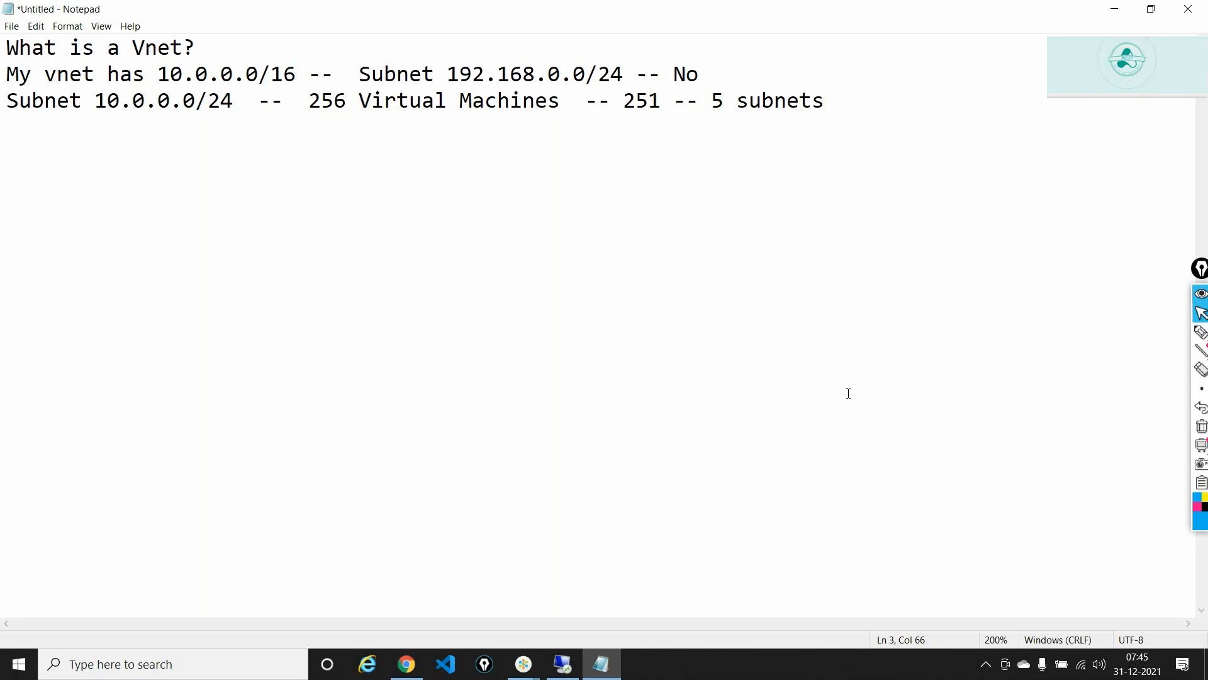
click(626, 101)
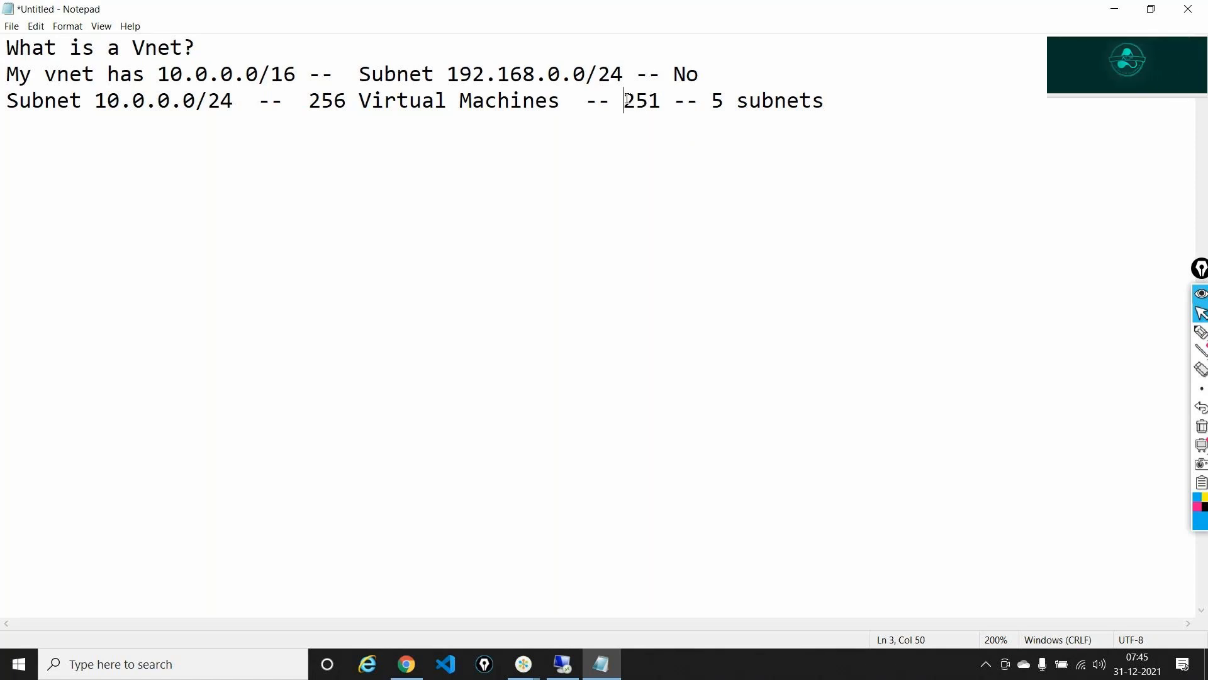
drag(627, 99, 658, 97)
click(887, 119)
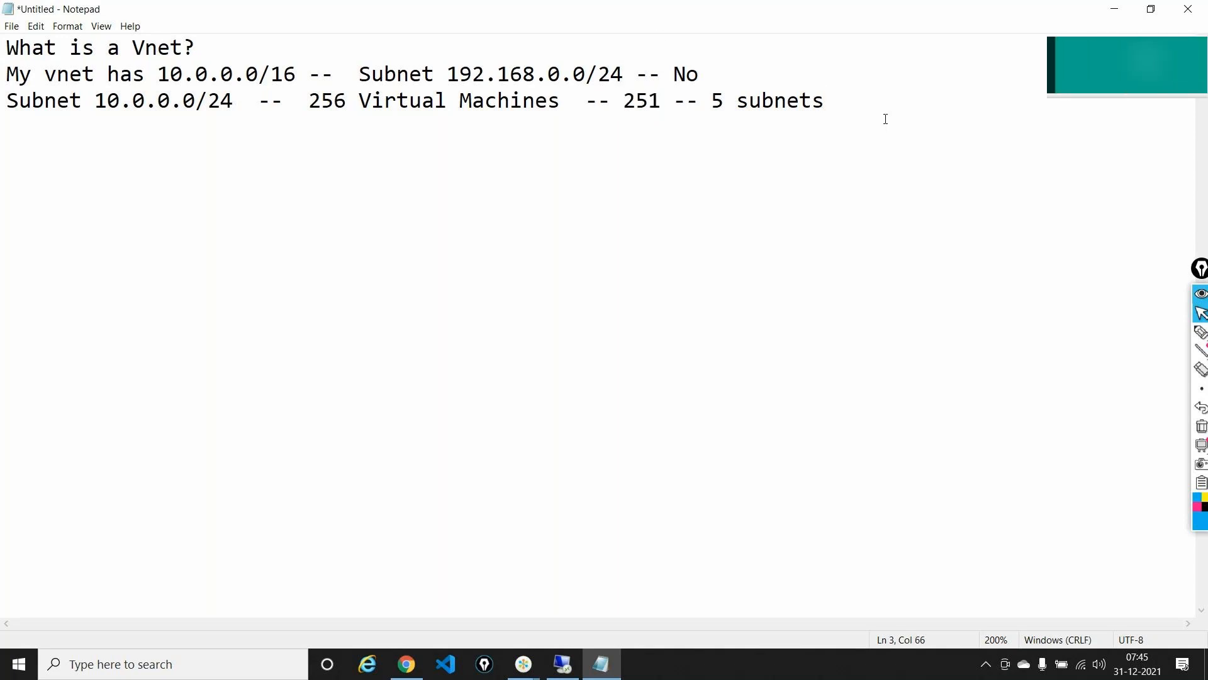
- Add an 'NSG rules --' line followed by a 'Virtual Network Peering:' heading
key(Return)
text(NSG)
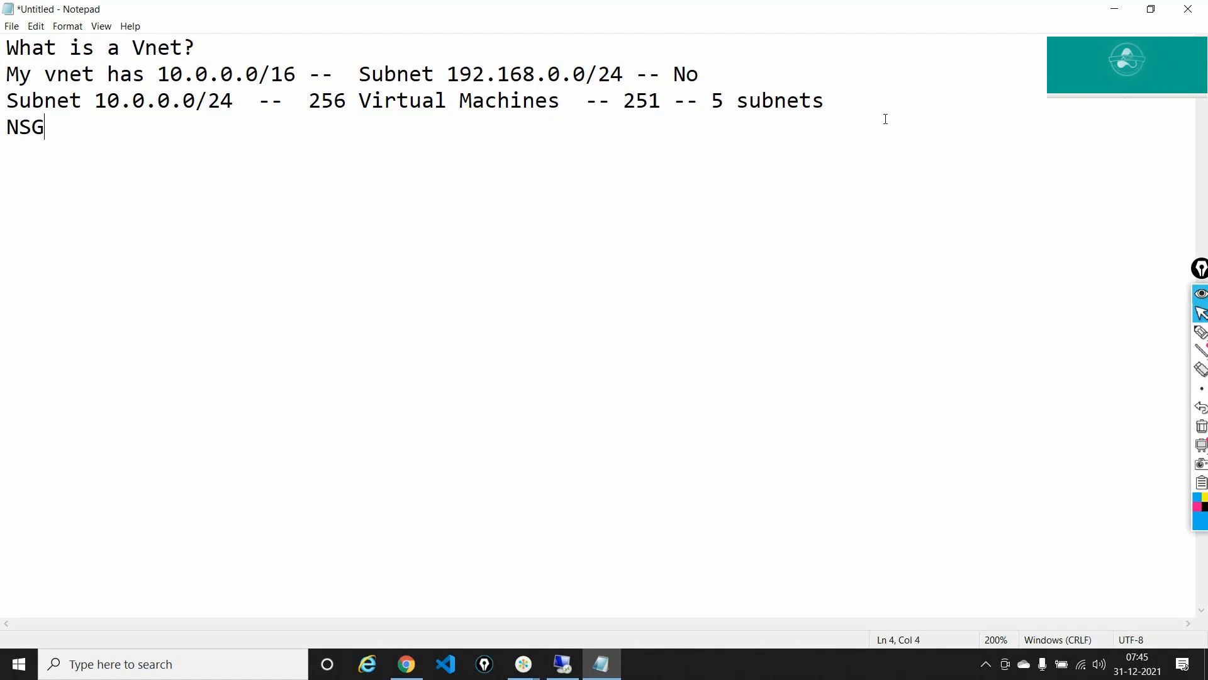
text( rules  -)
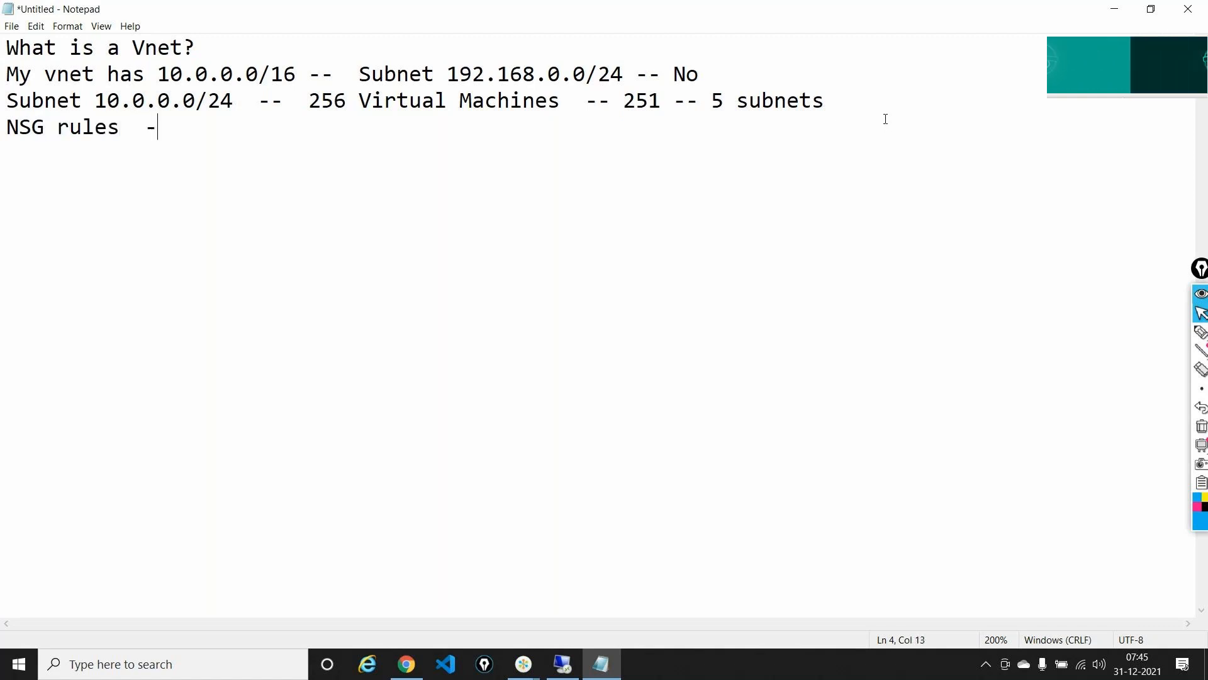
text(-)
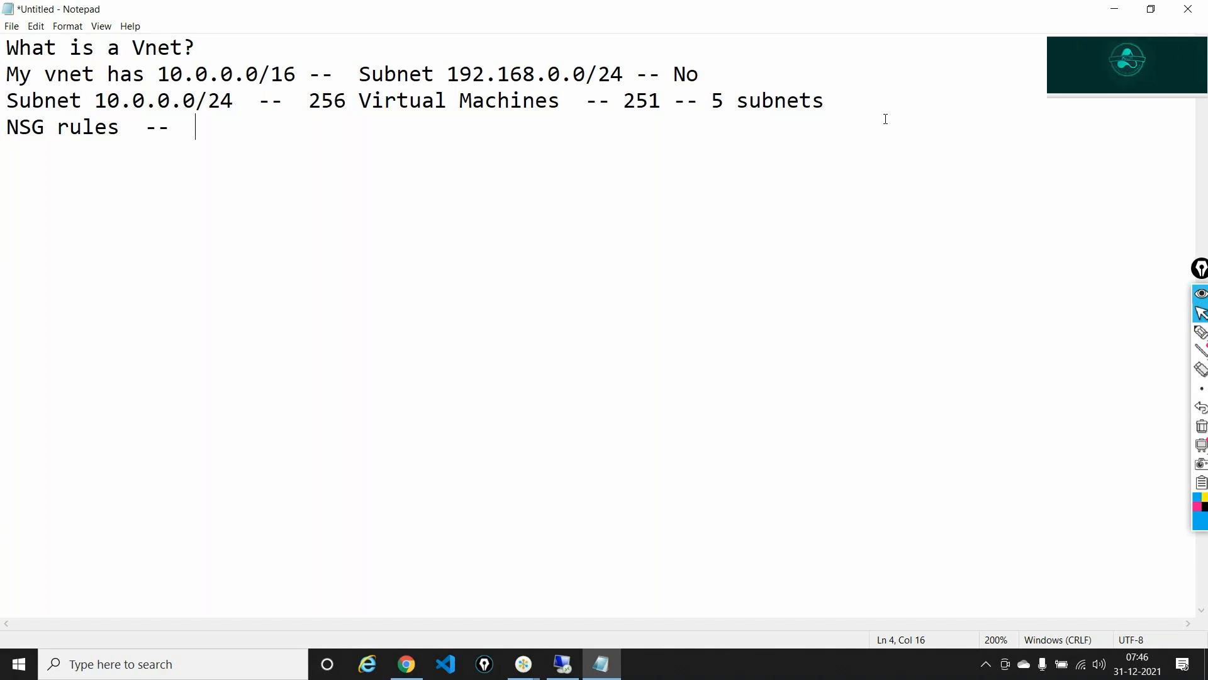
key(Return)
text(Virtual Netw)
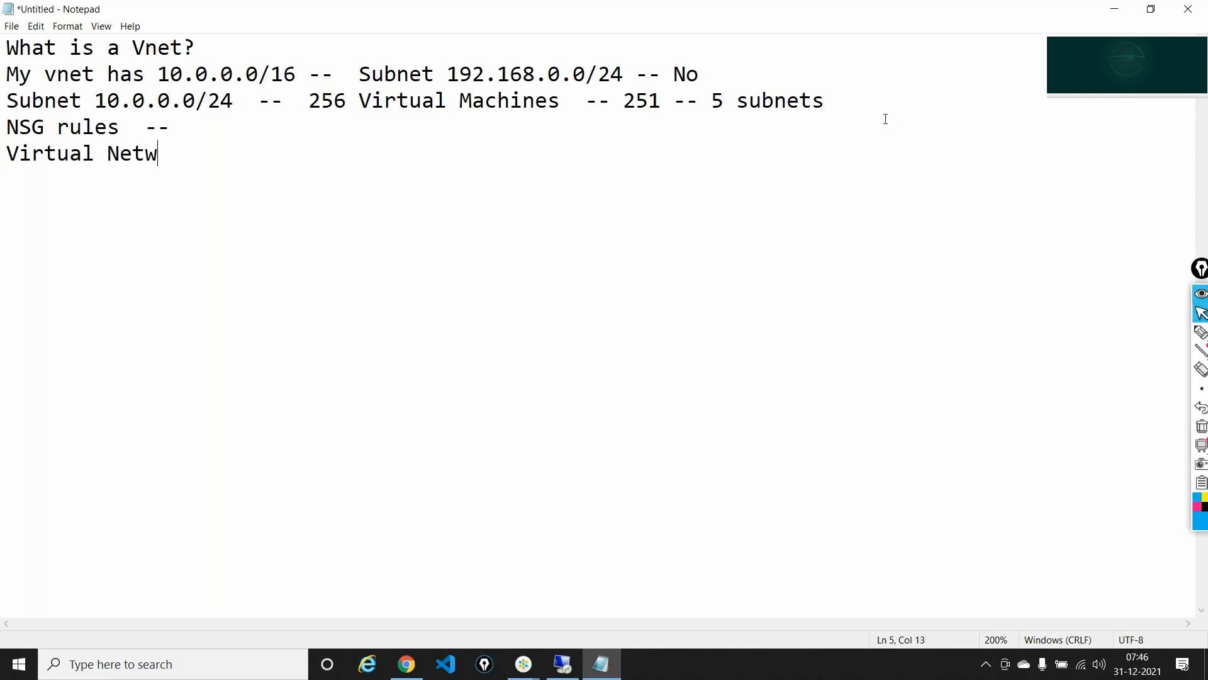
text(ork Peering)
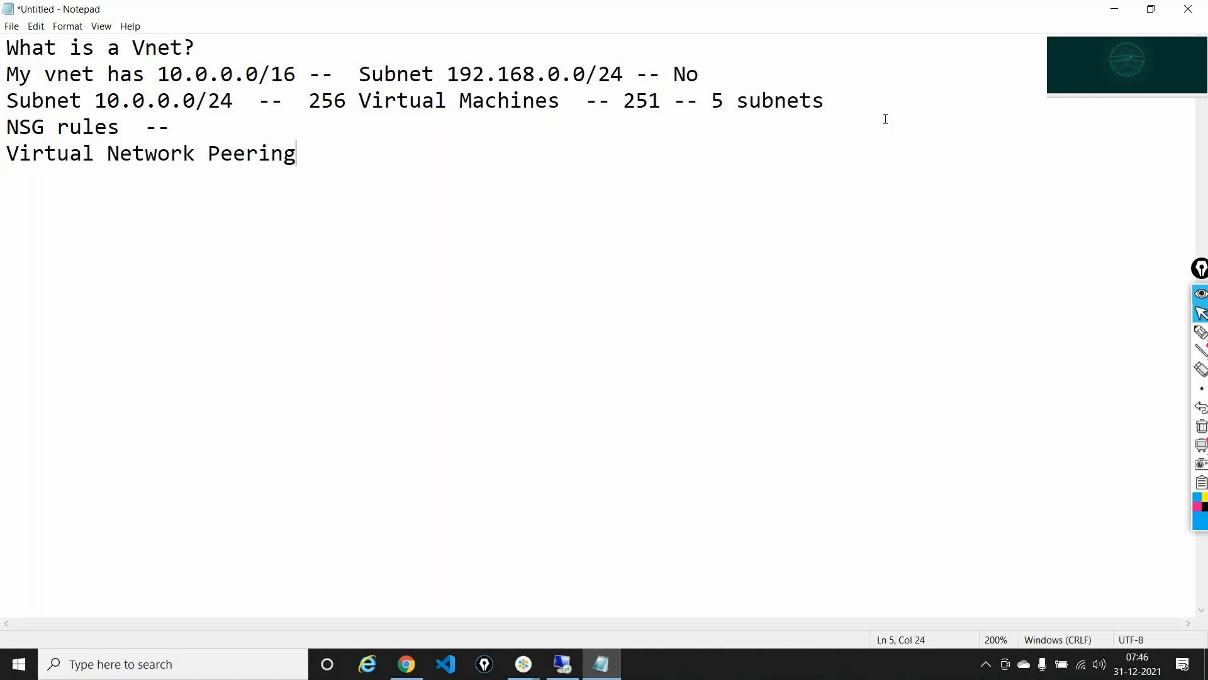
text(:)
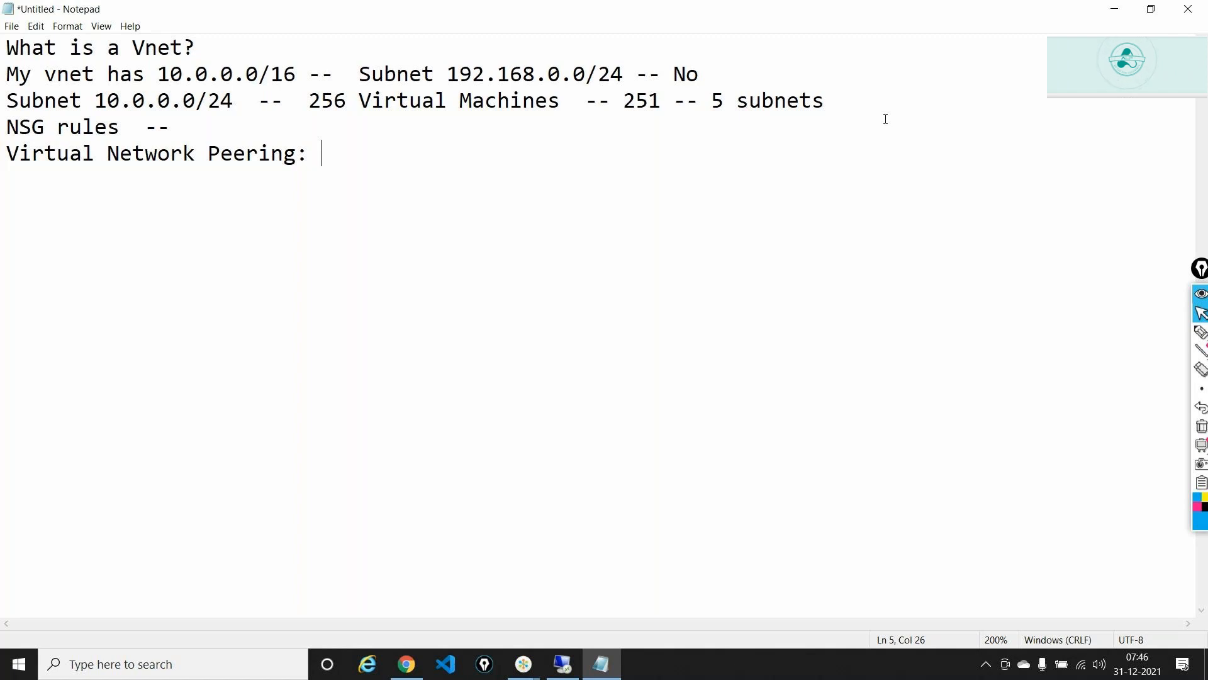
- Start a new line beneath the 'Virtual Network Peering:' heading
key(Return)
key(Return)
key(Return)
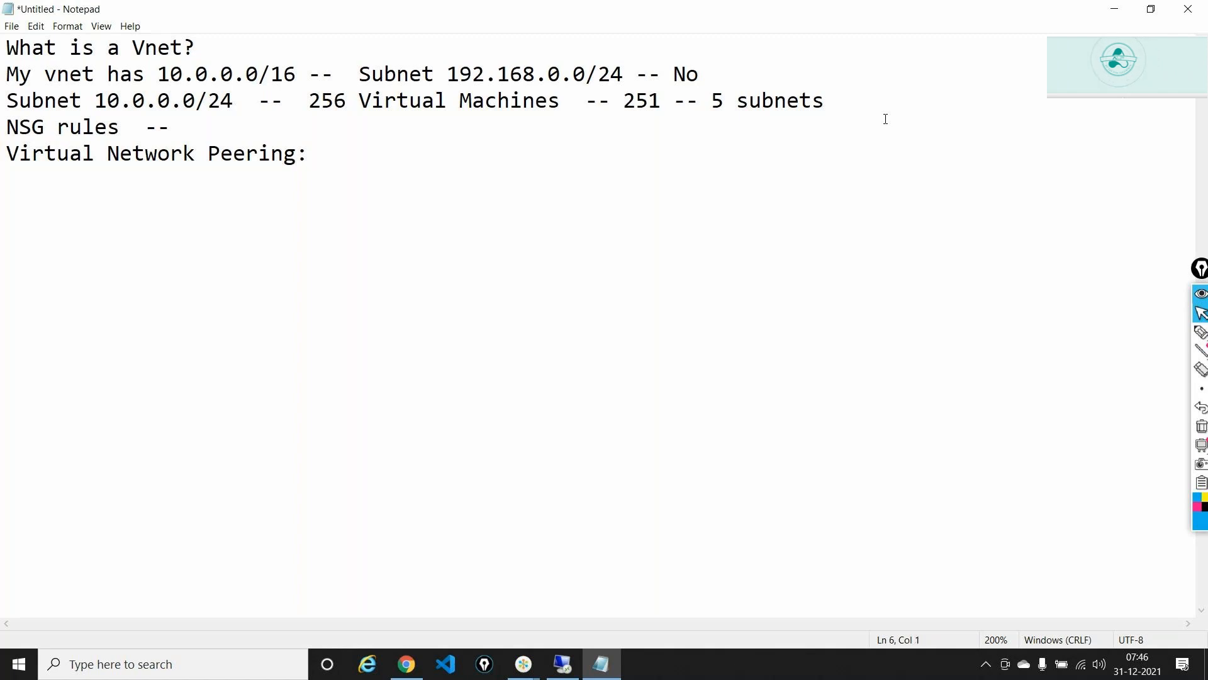
- Add a 'VM's' heading and 'How do you install IIS -- I don't have a Pip / Run Command or Custom Script extention'
text(VM)
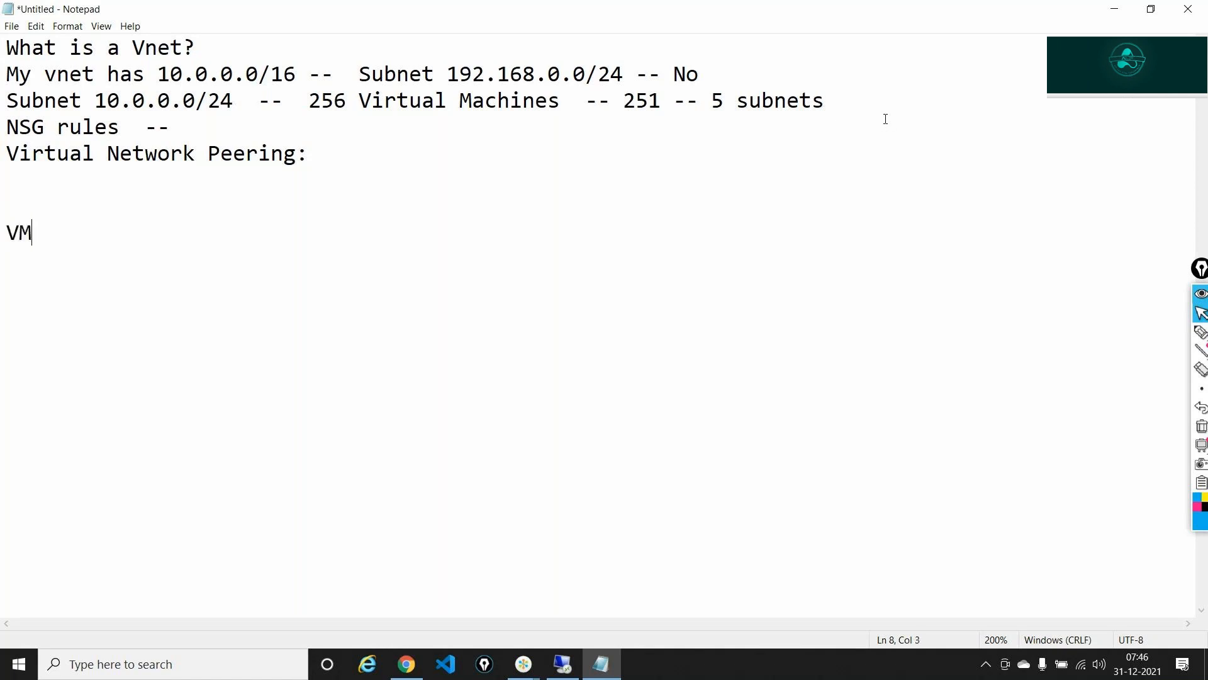
text('s)
key(Return)
key(Return)
text(How do you i)
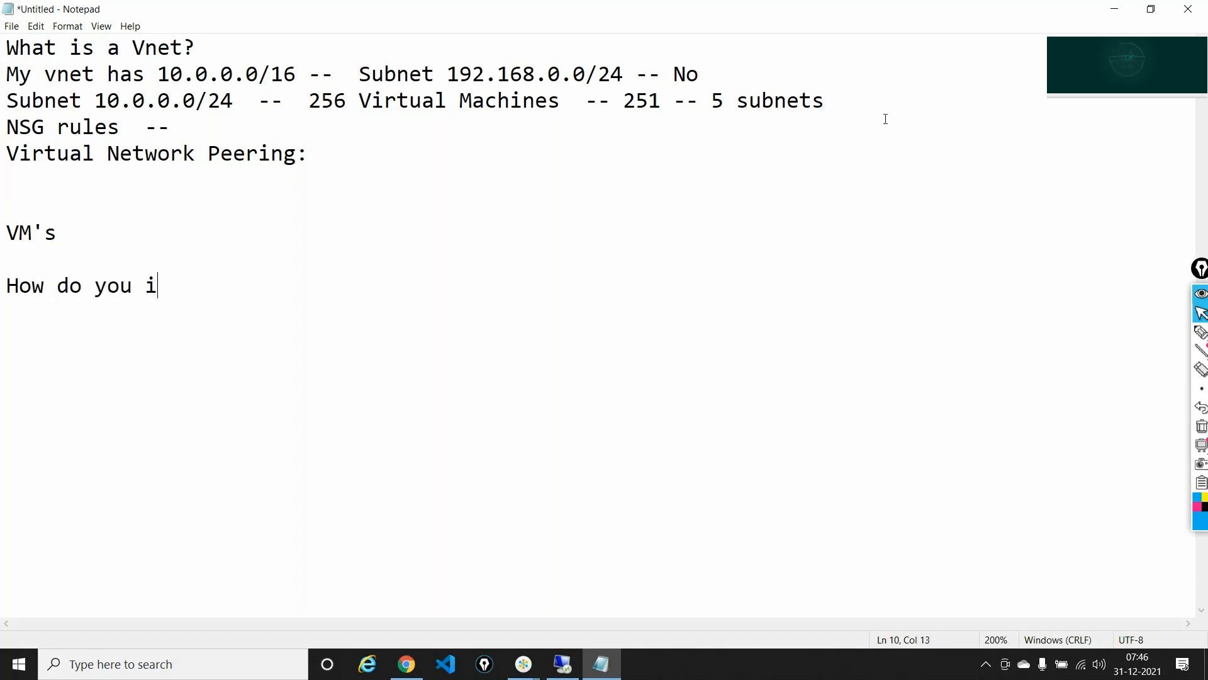
text(nstall II)
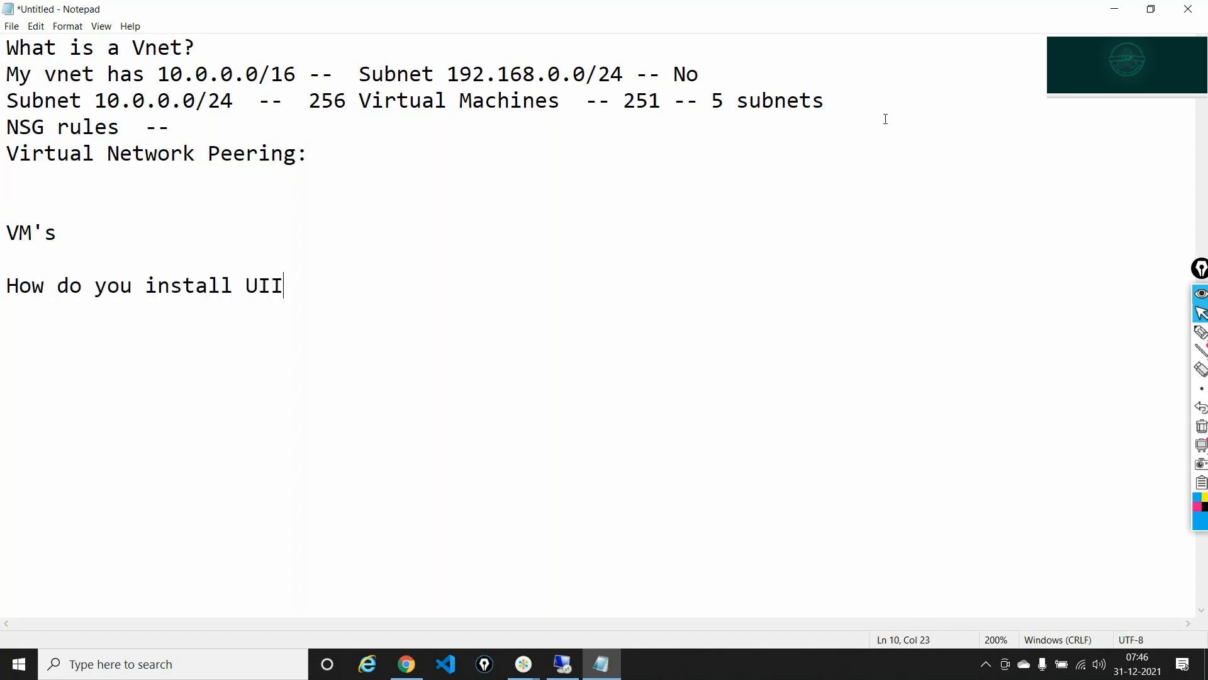
text(S)
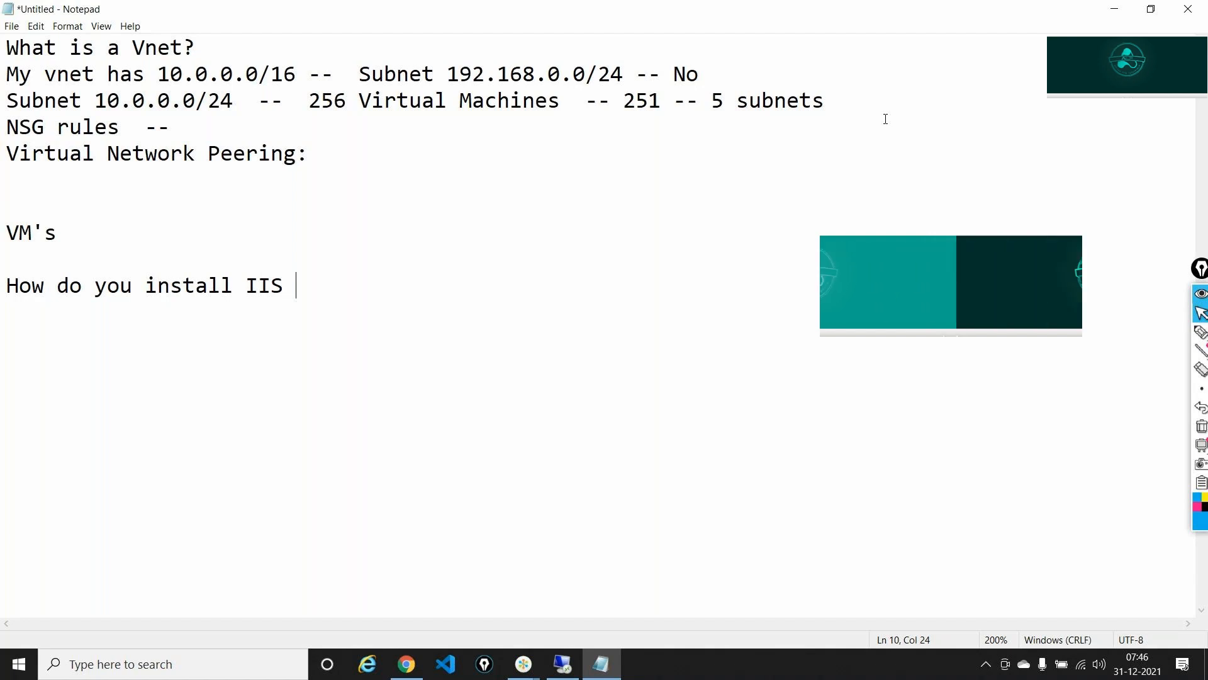
text(--  )
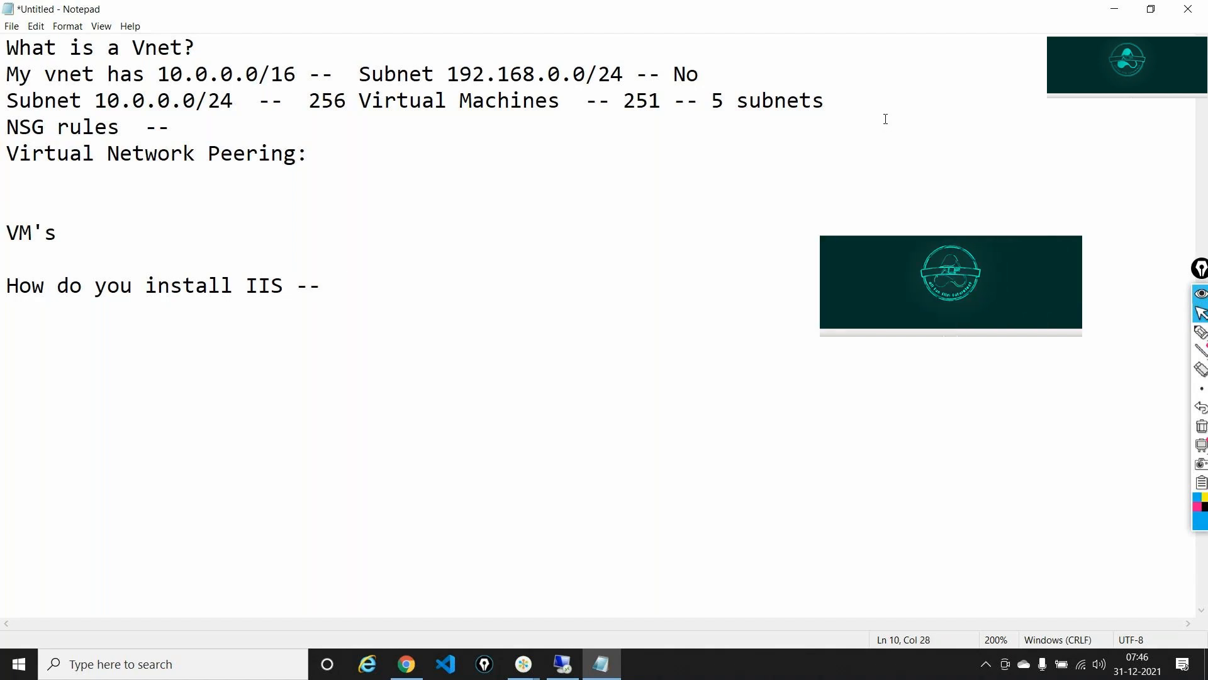
text(I don)
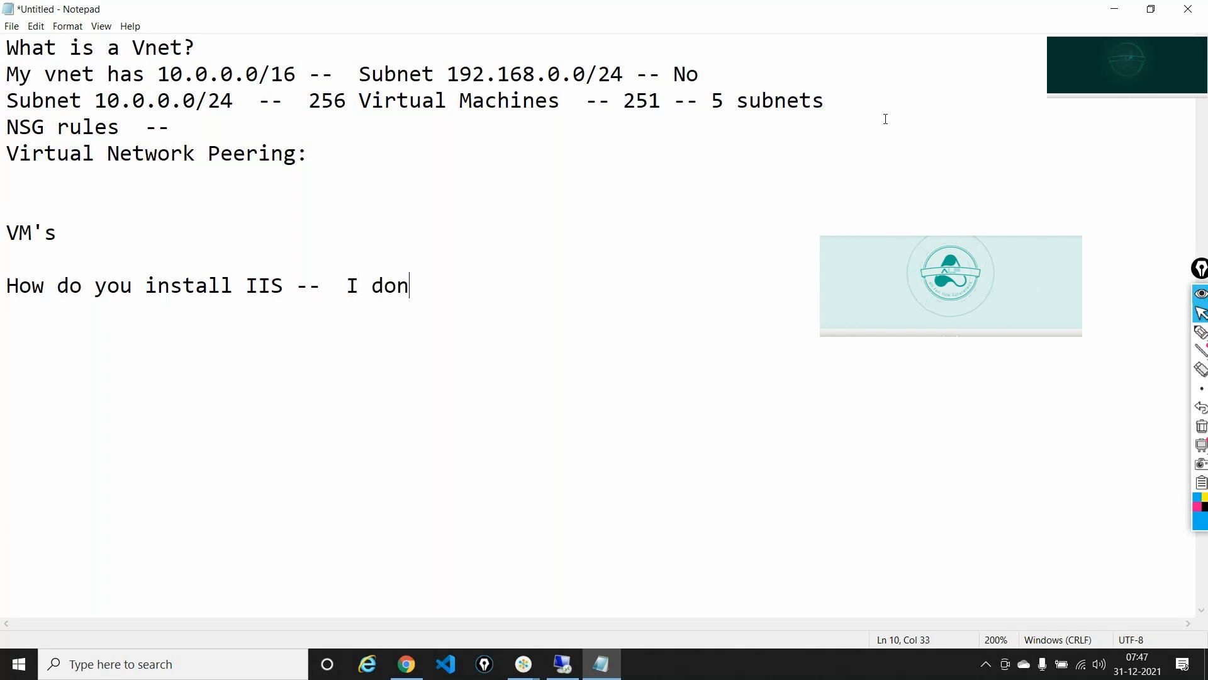
text('t have a )
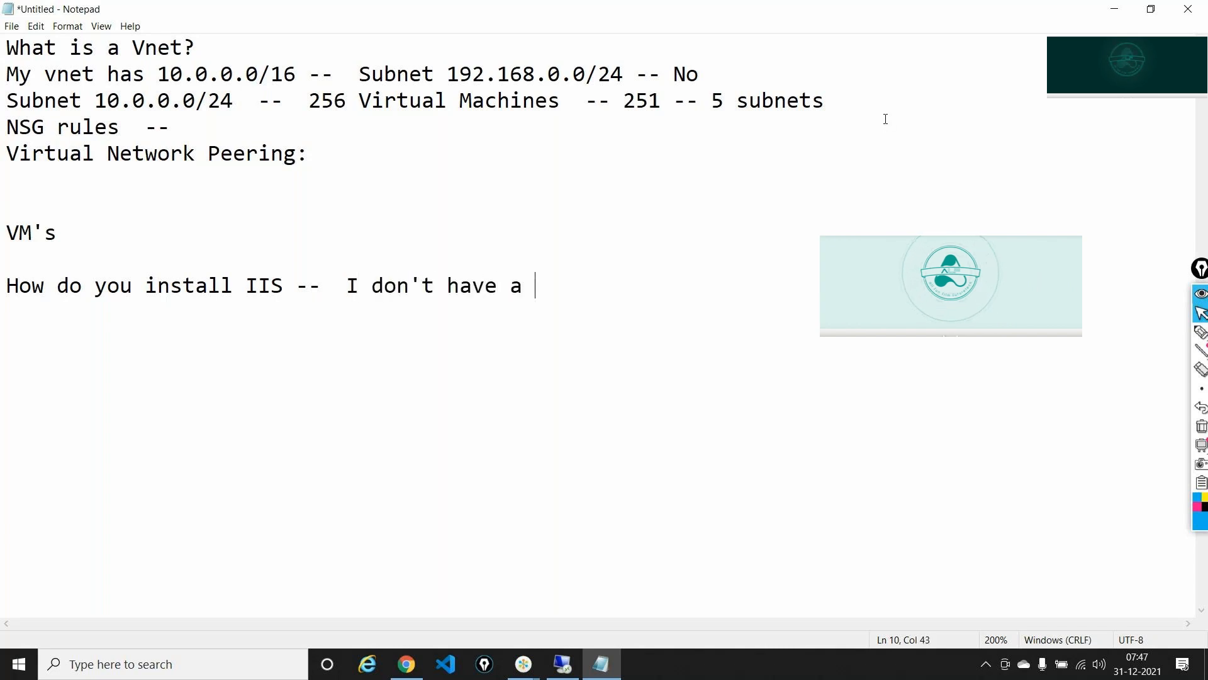
text(Pip)
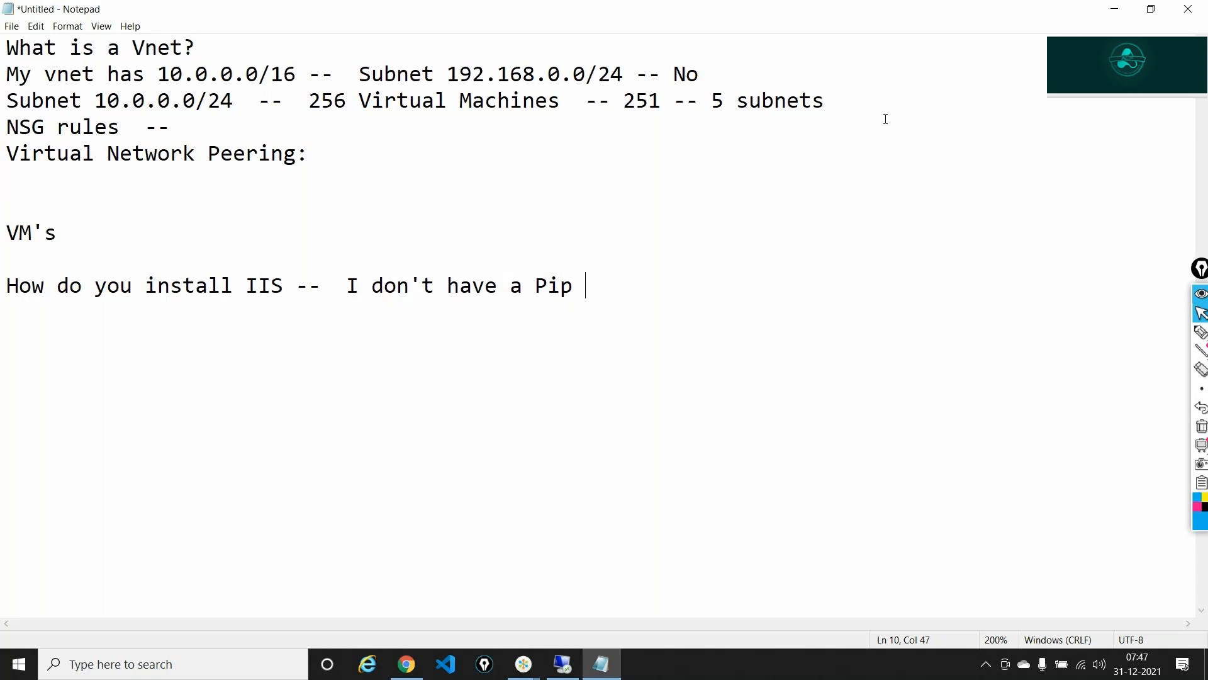
text(/  Run Command or C)
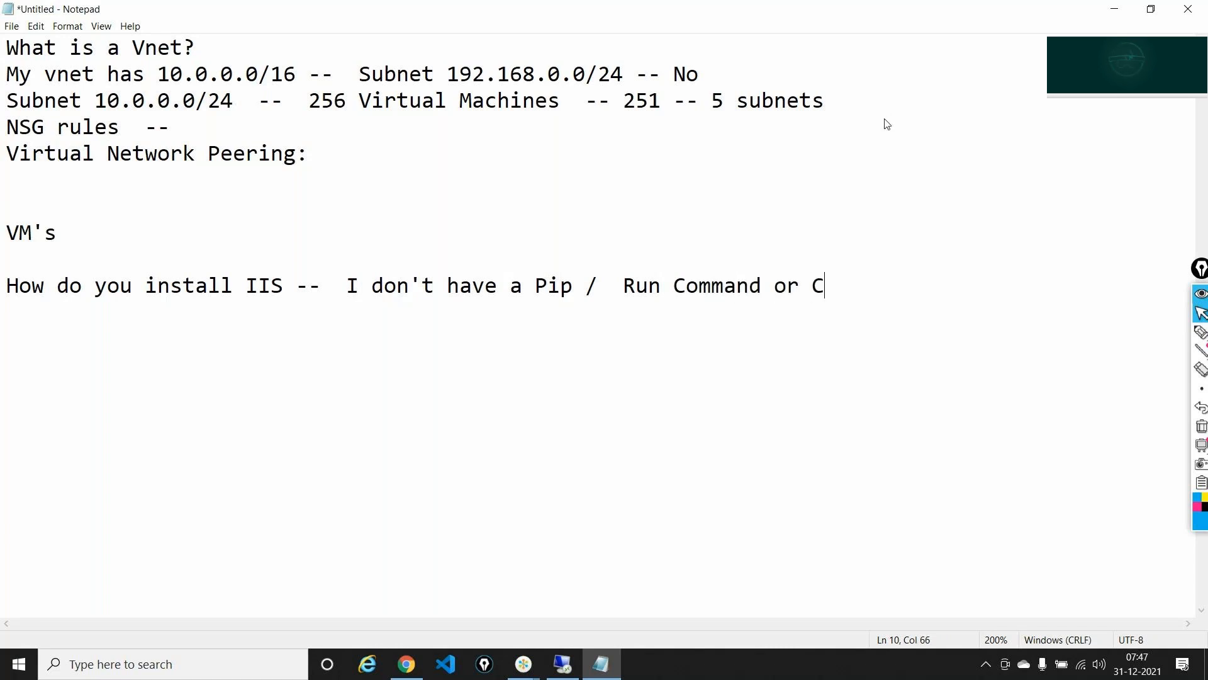
text(ustom Sc)
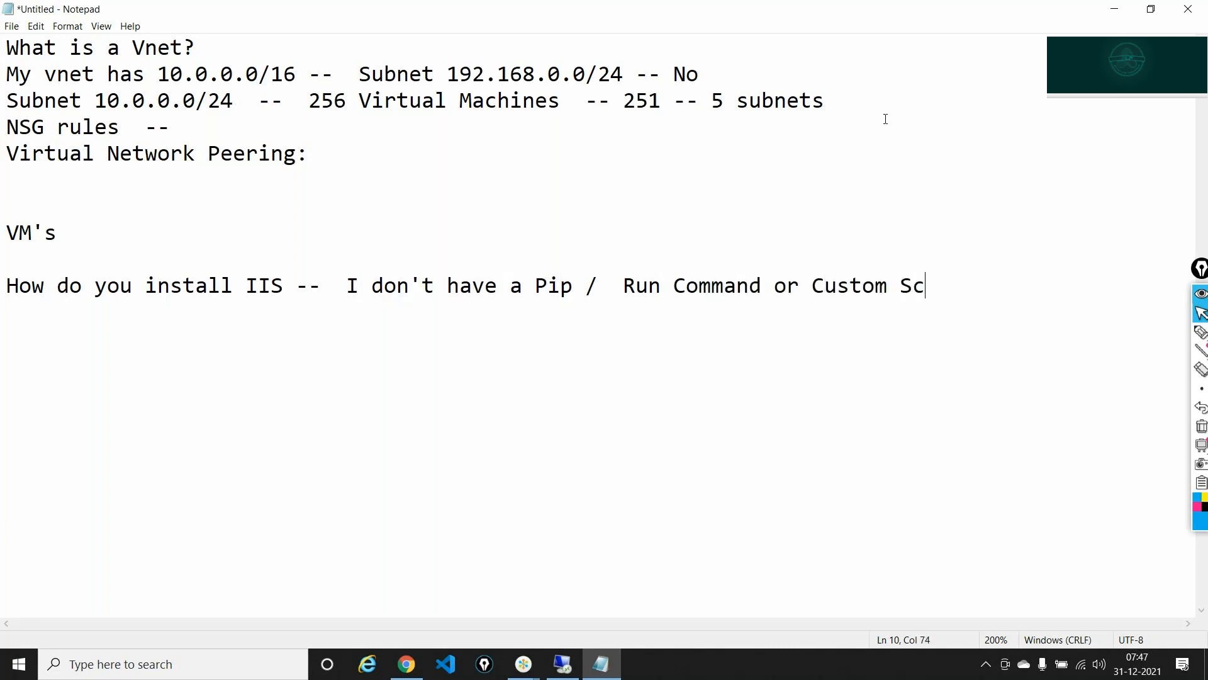
text(ript)
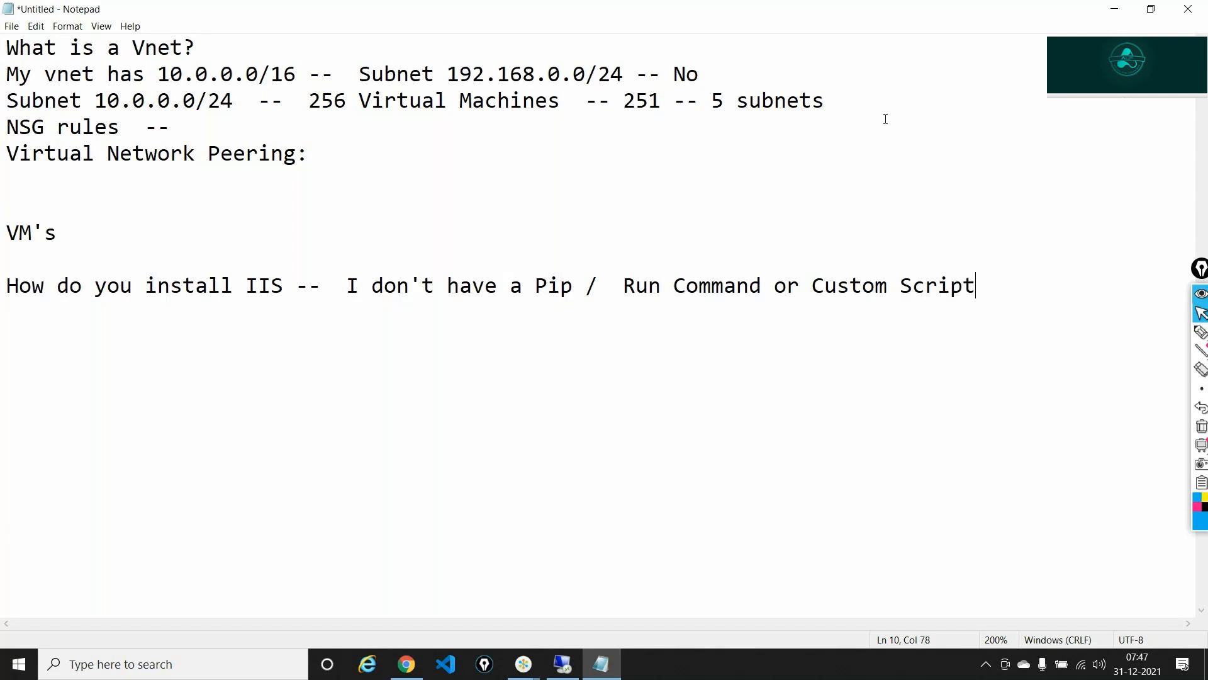
text( extention)
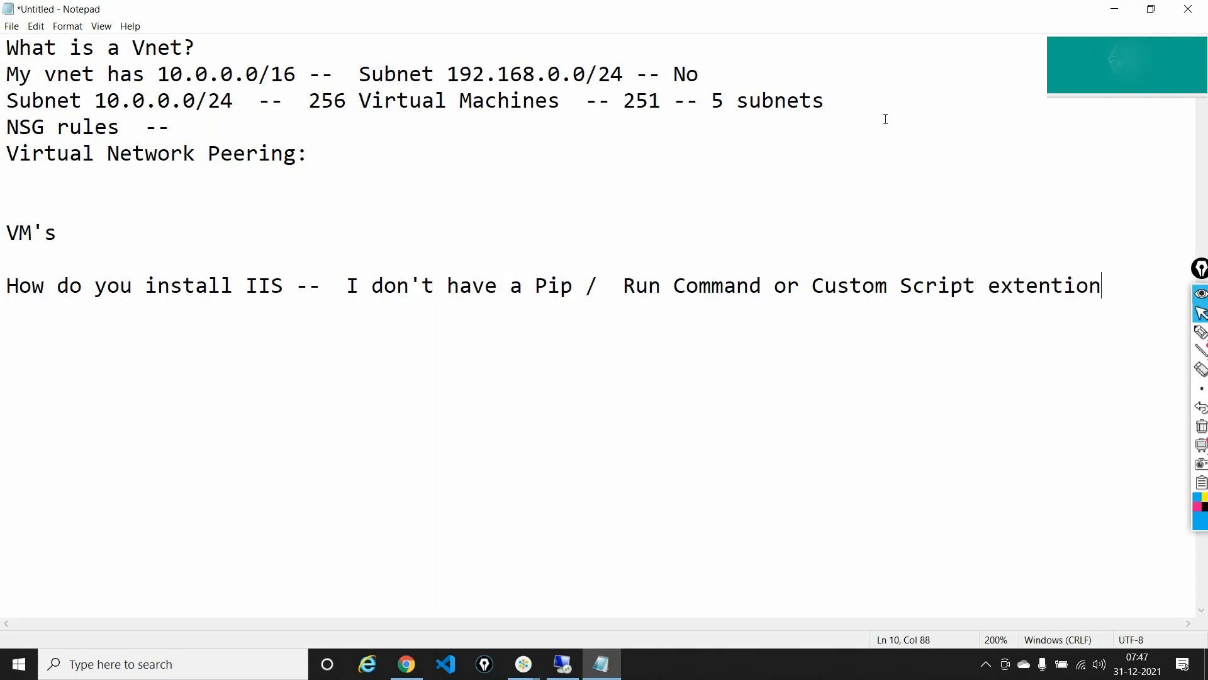
key(Return)
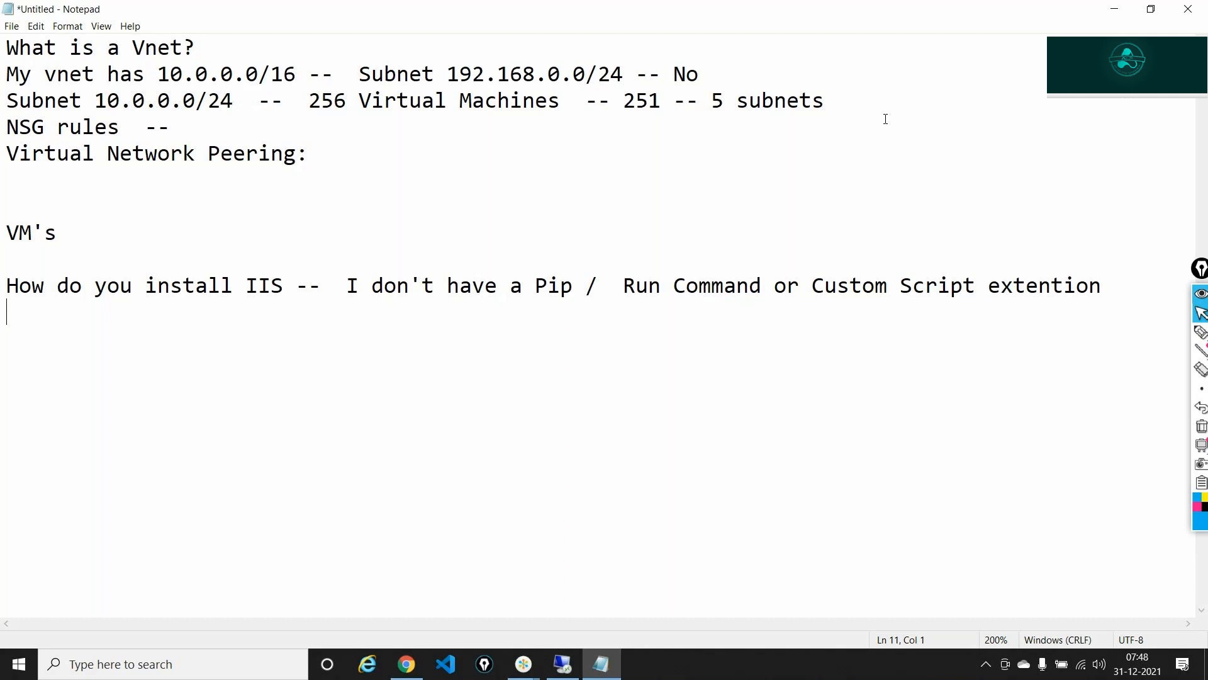
- Add an 'ARM/Terraform' line, then begin 'Look at automation : Powershell/ARM/Terraform'
text(ARM.)
key(BackSpace)
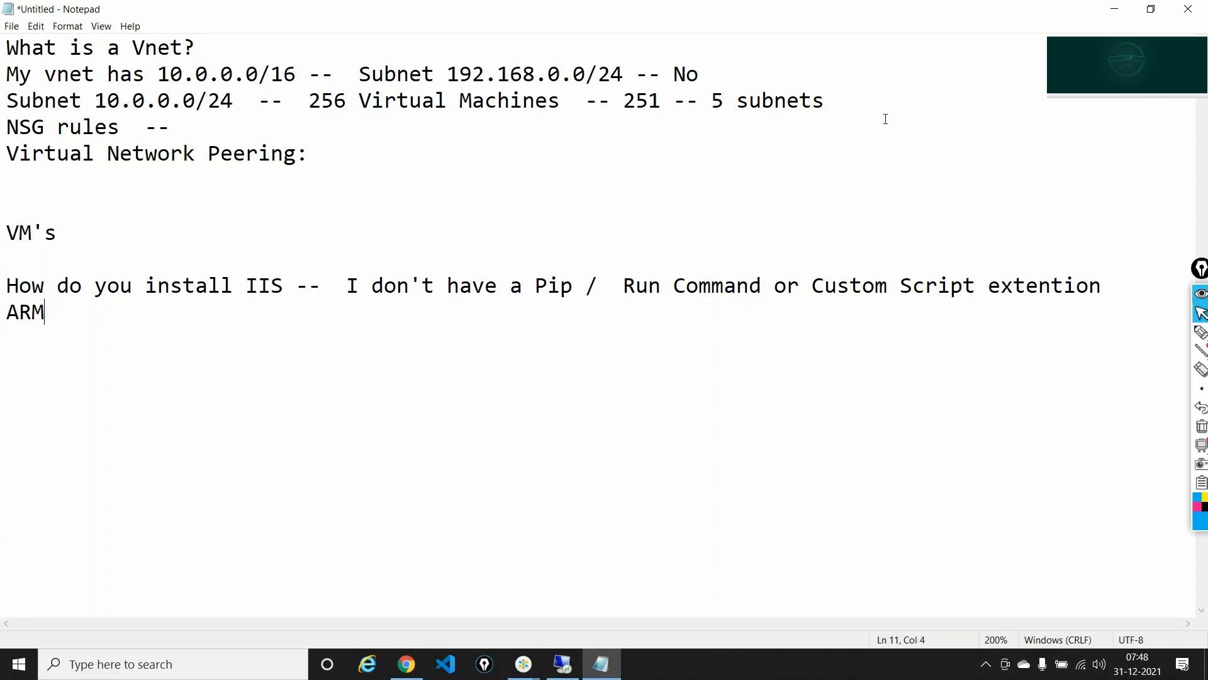
text(/Terraform)
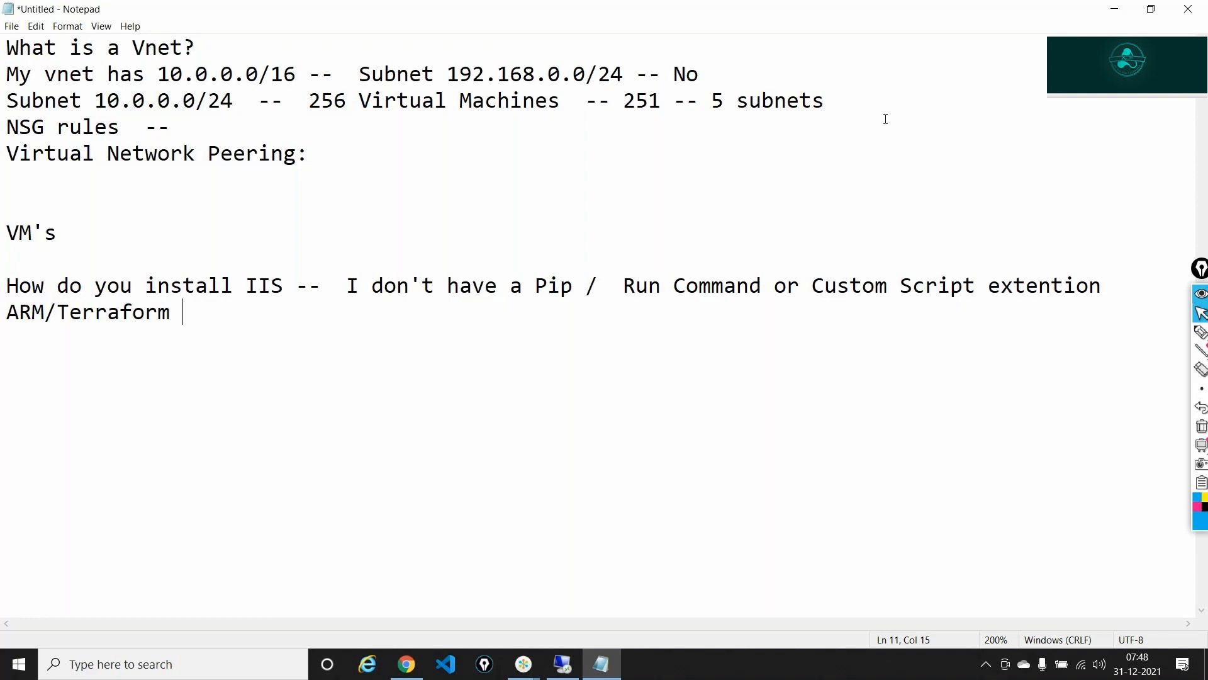
key(Return)
key(Return)
text(Look at au)
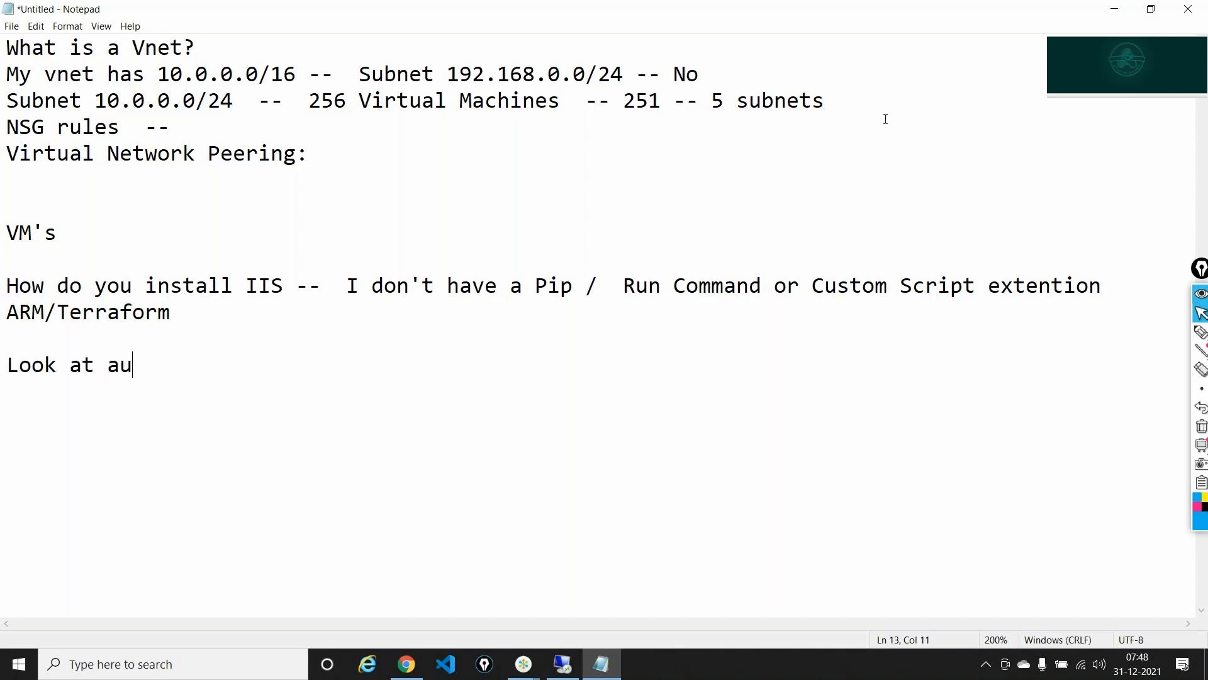
text(tomation )
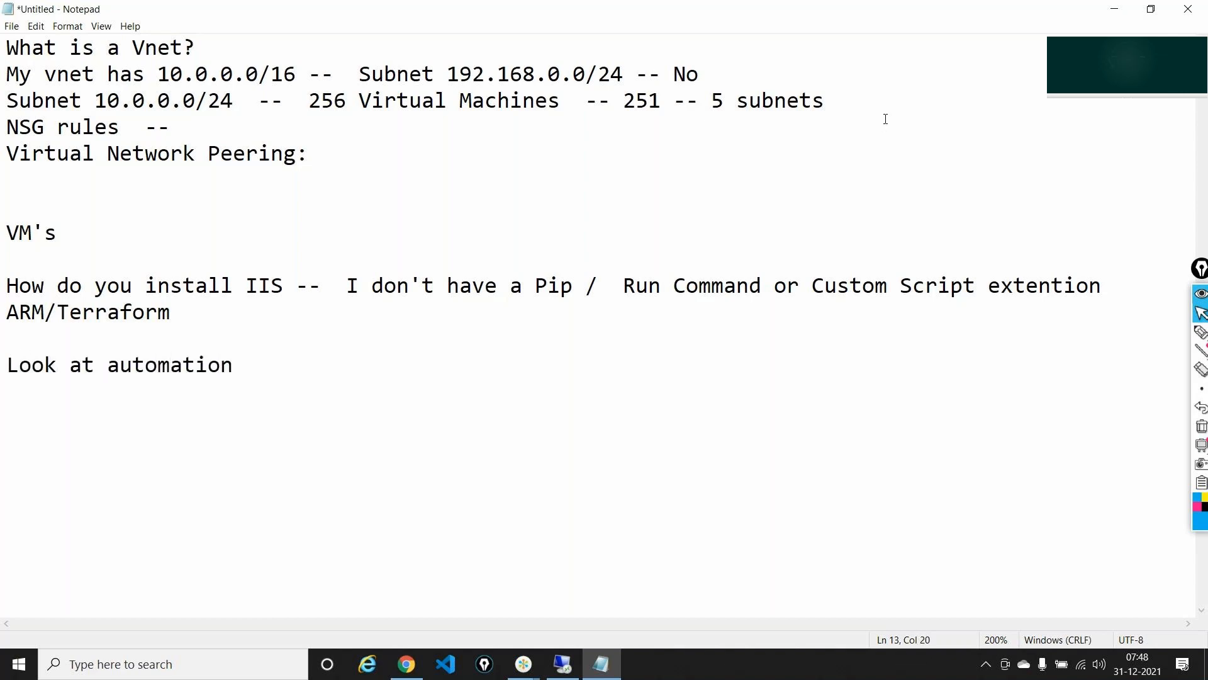
text(:  Powe)
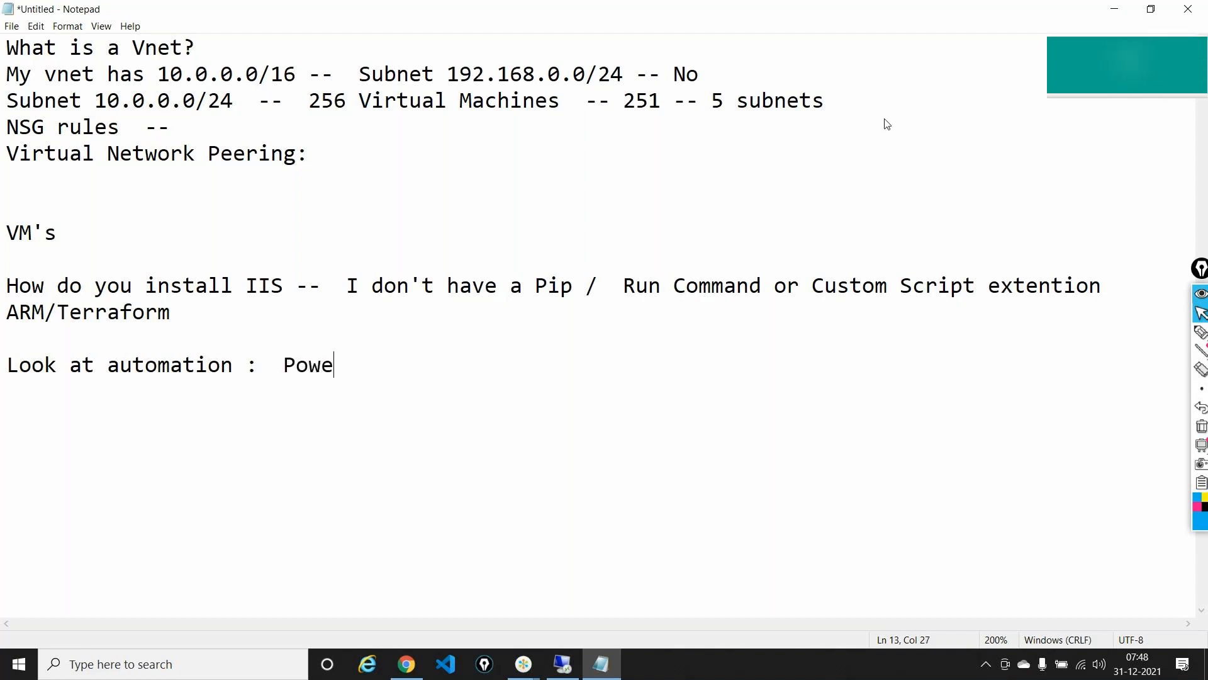
text(rshell/A)
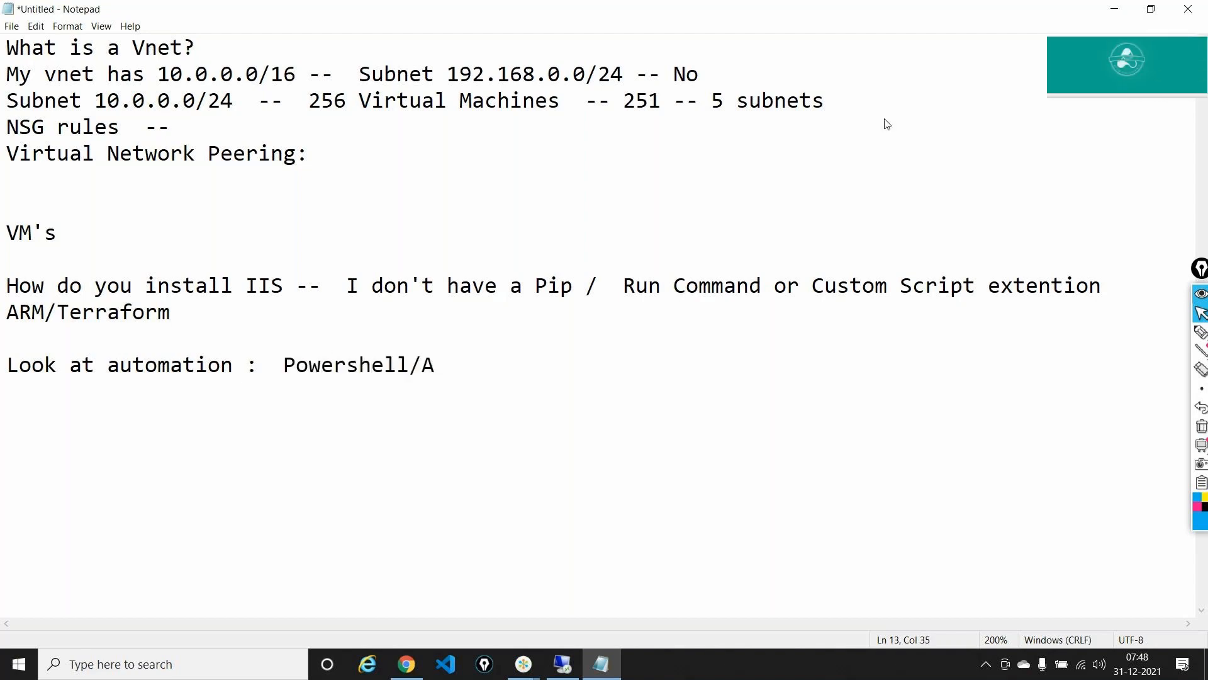
text(RM/Terraform)
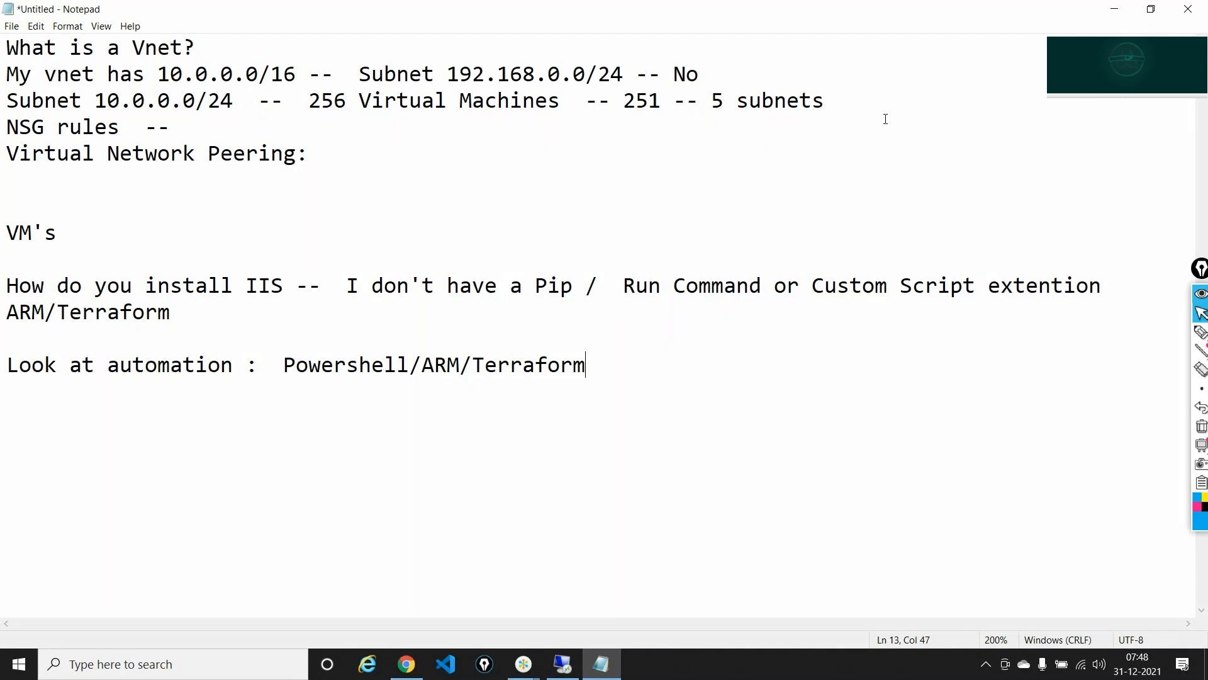
- Complete the automation line with '-- itration - Copy Index'
text(--  itrat)
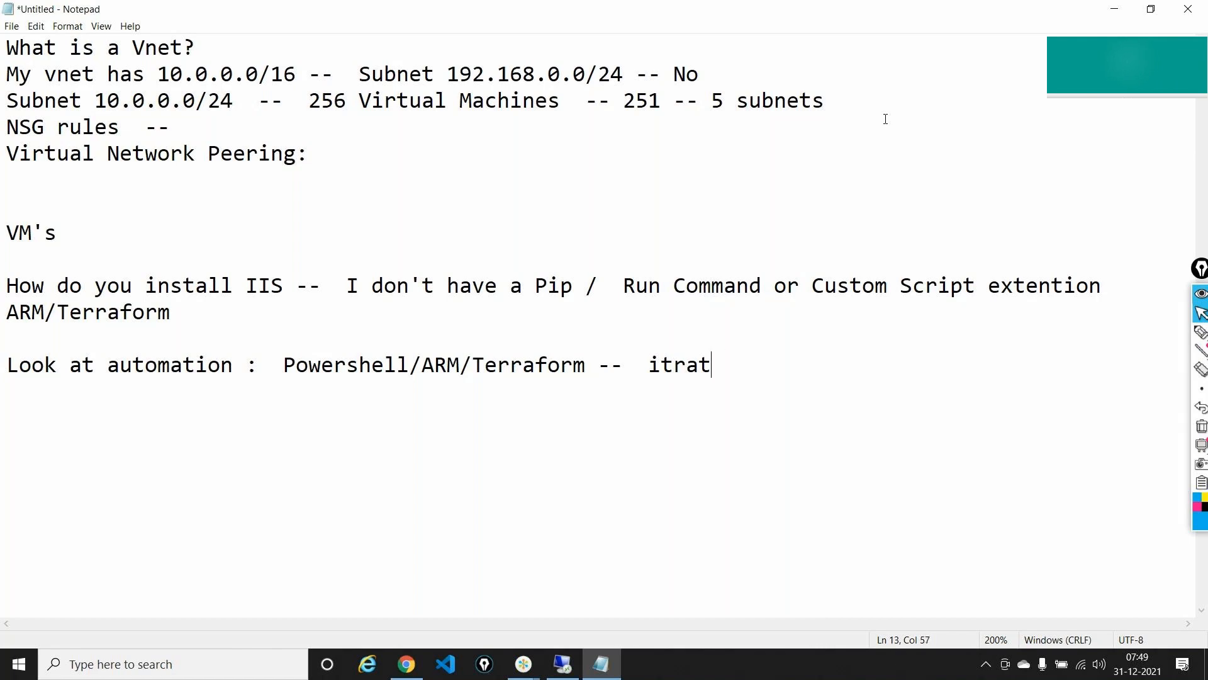
text(ion -  Copy Id)
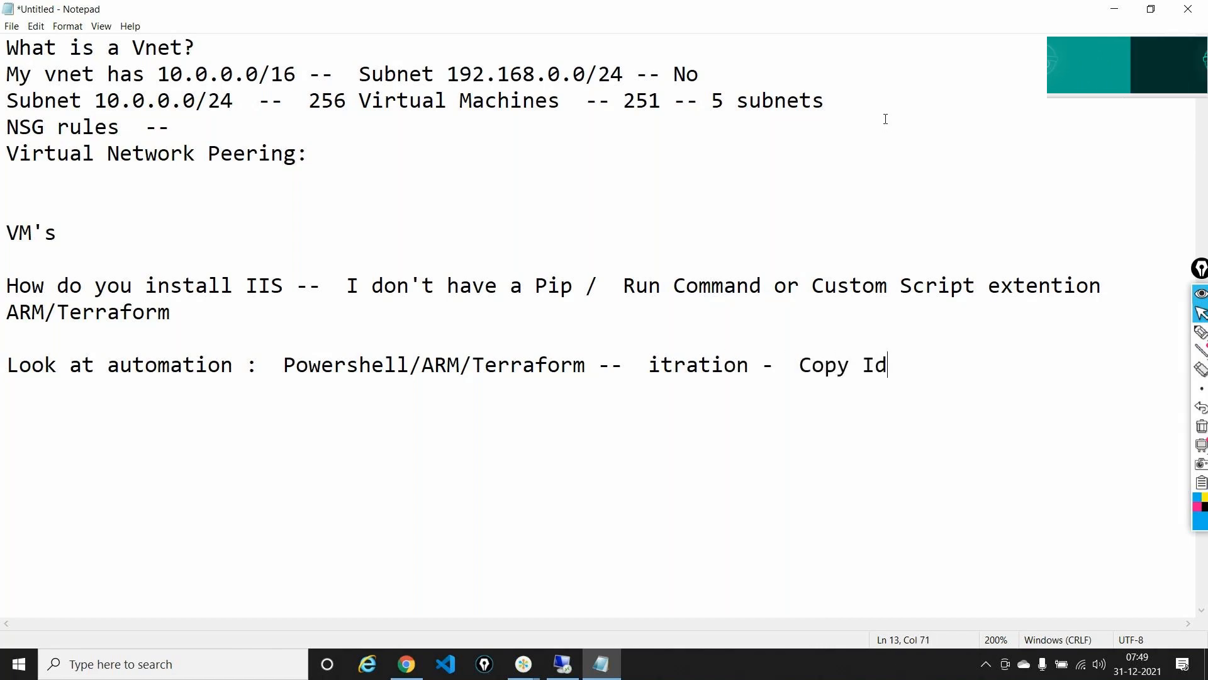
key(BackSpace)
text(ndes)
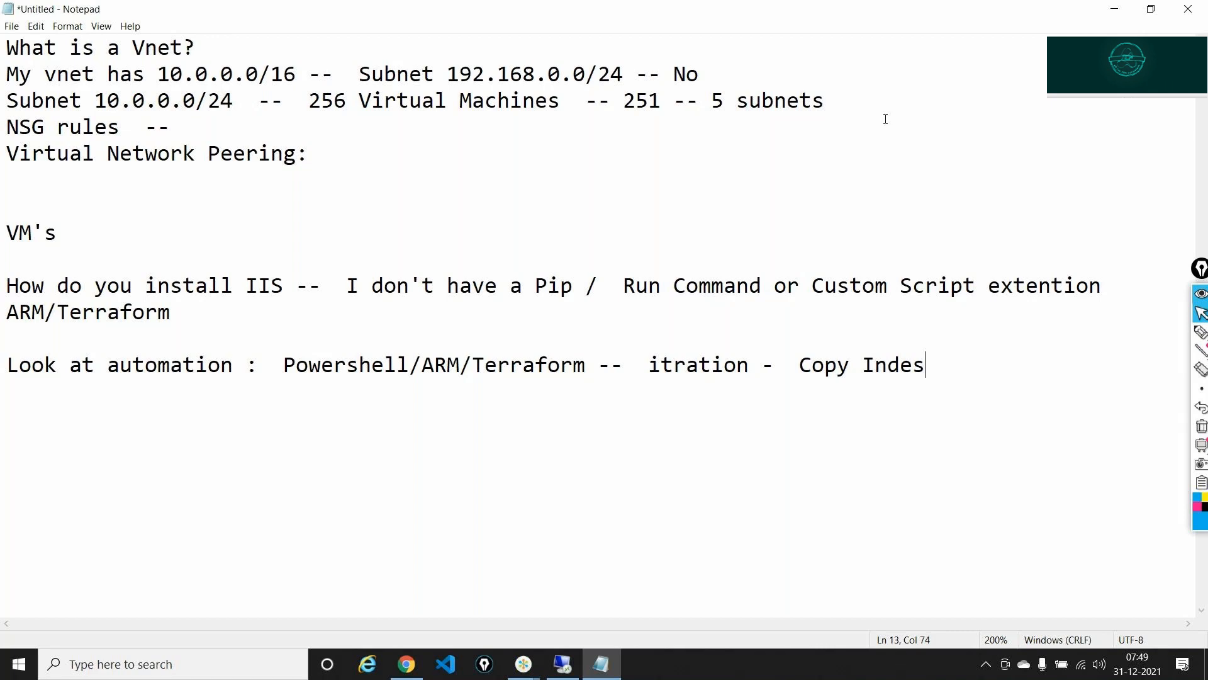
key(BackSpace)
text(x)
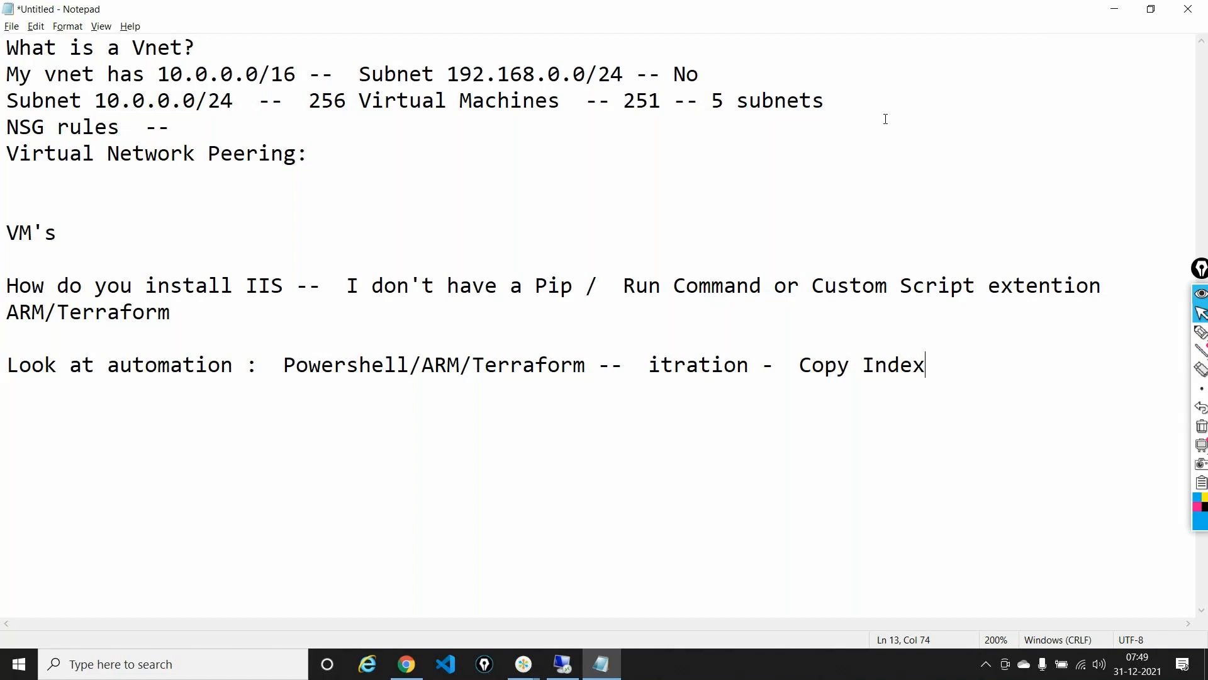
key(alt+Tab)
- Minimize the nested and outer remote desktop sessions to get back to the Notepad notes
key(alt+Tab)
key(alt+Tab)
key(alt+Tab)
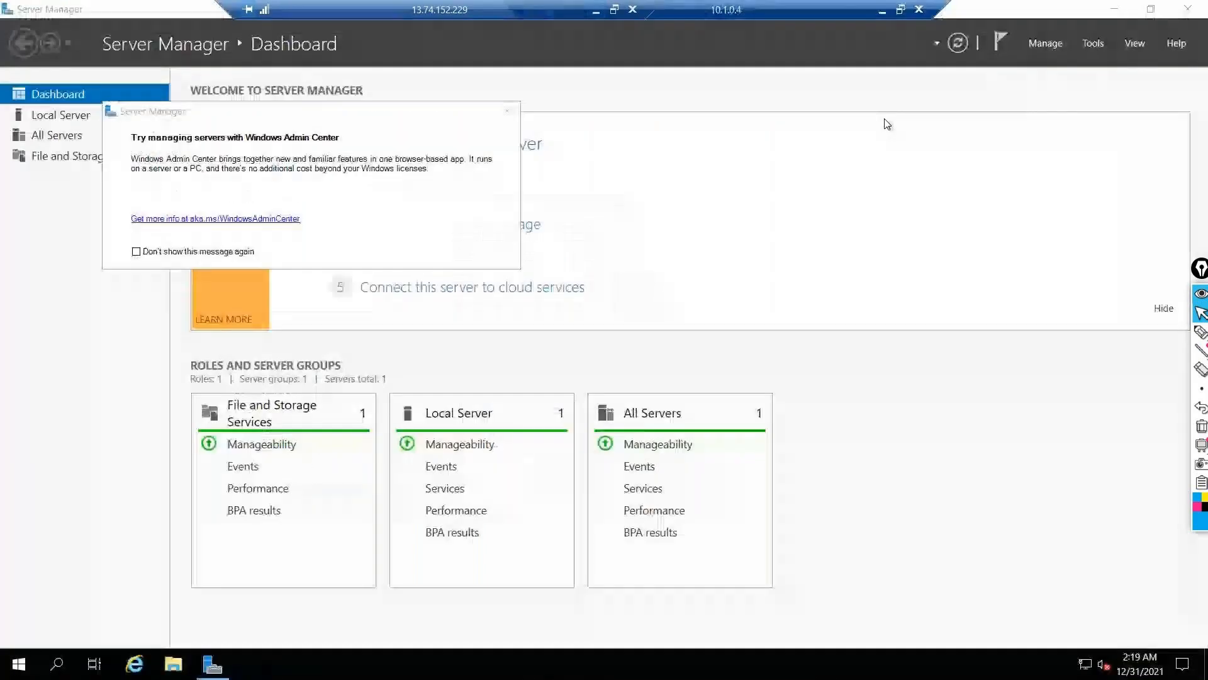
key(alt+Tab)
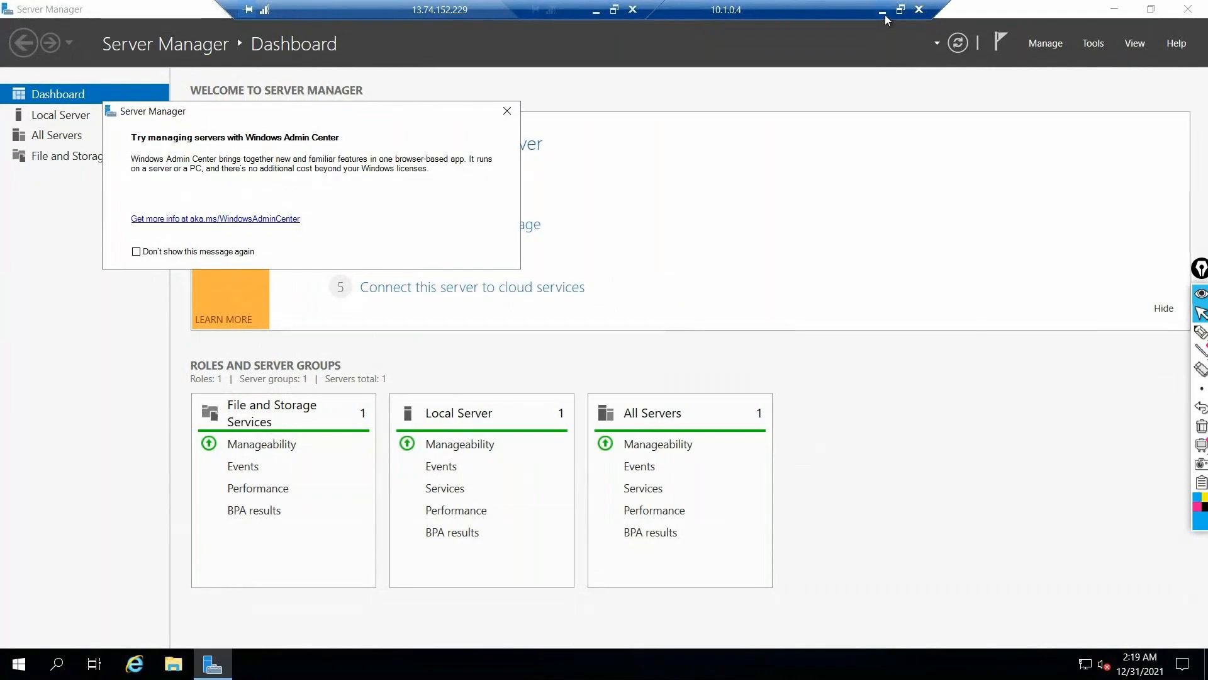
click(883, 11)
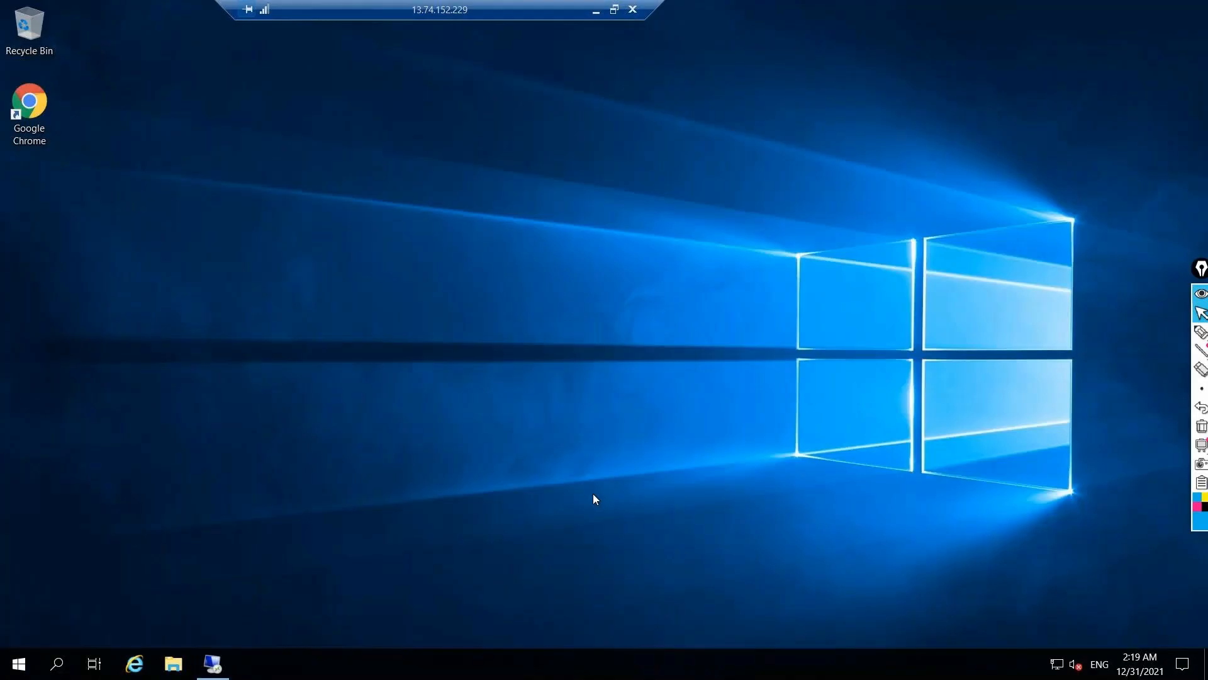
click(597, 13)
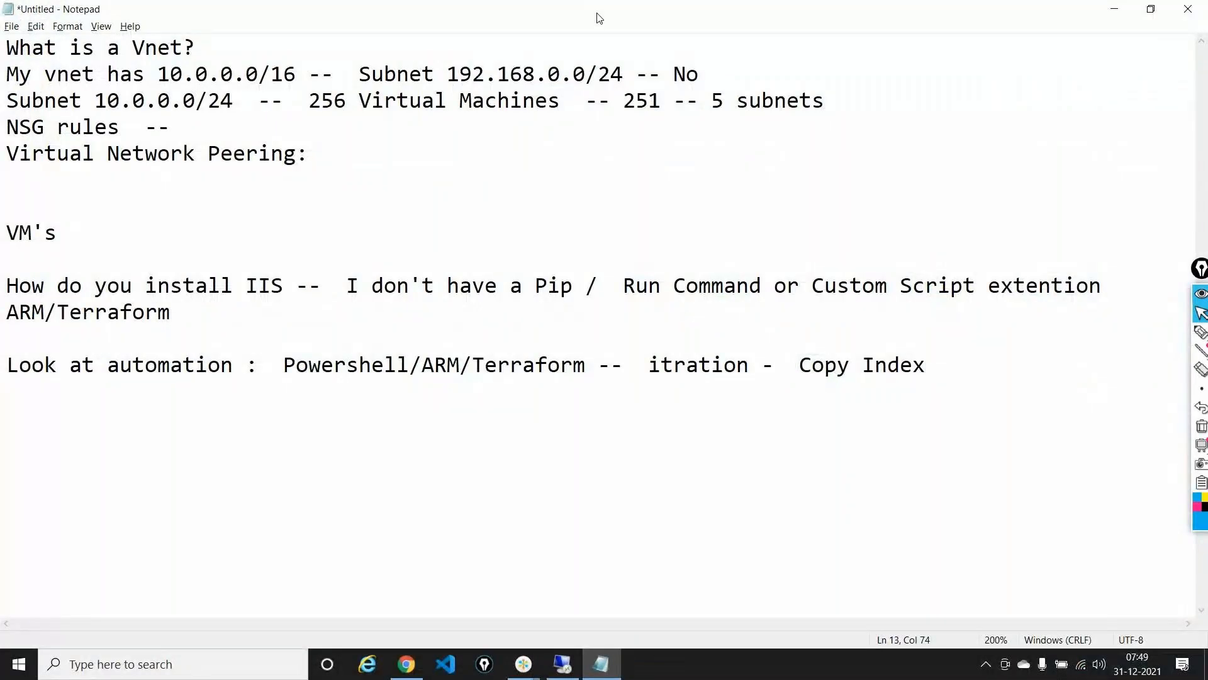
click(526, 662)
click(580, 592)
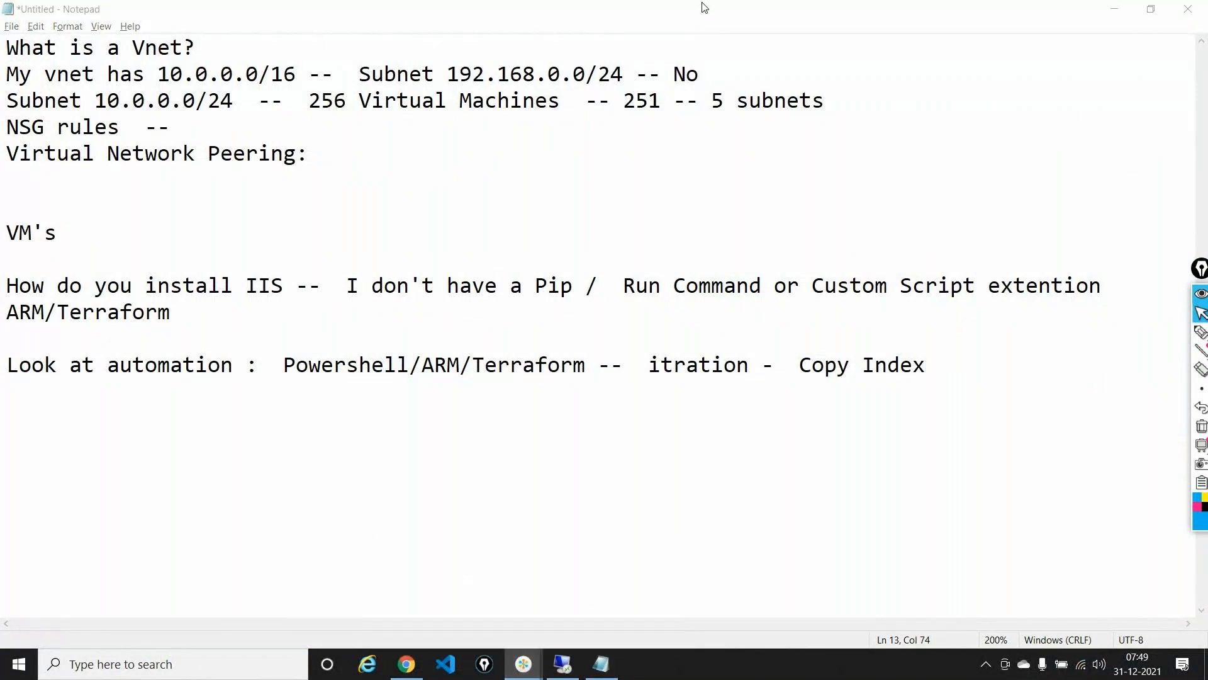